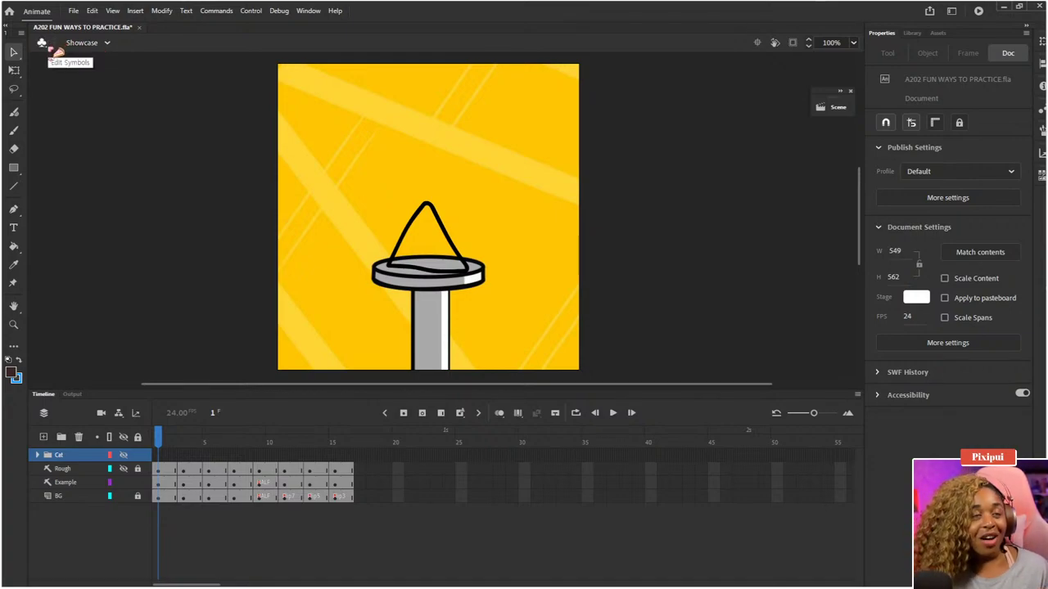
- Keep the Showcase scene, hide and reshow the Example cone while scrubbing, then play the spinning cone
{"action": "left_click", "coordinate": [106, 43]}
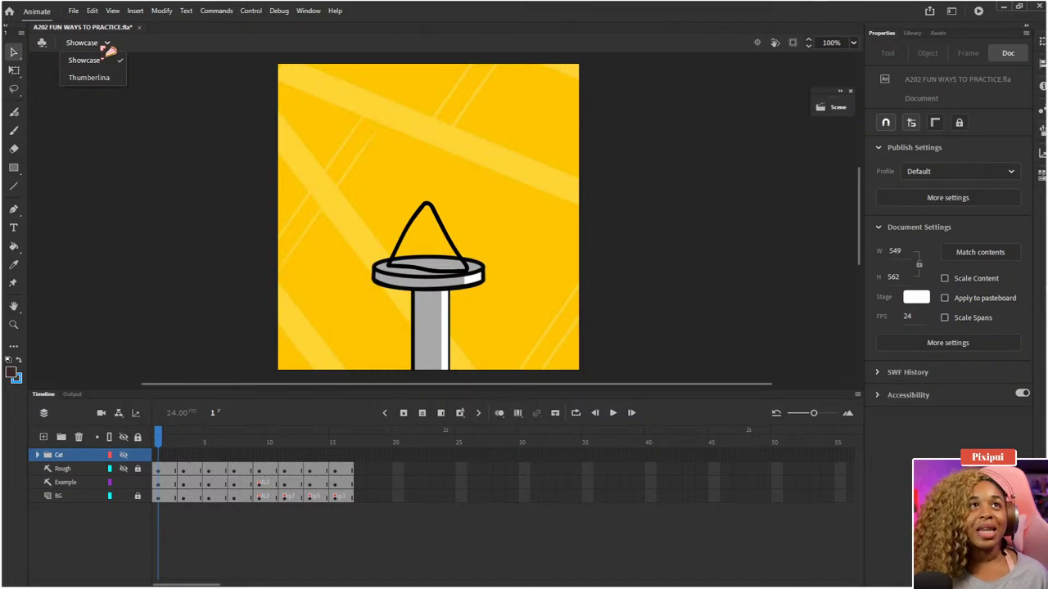
{"action": "left_click", "coordinate": [107, 45]}
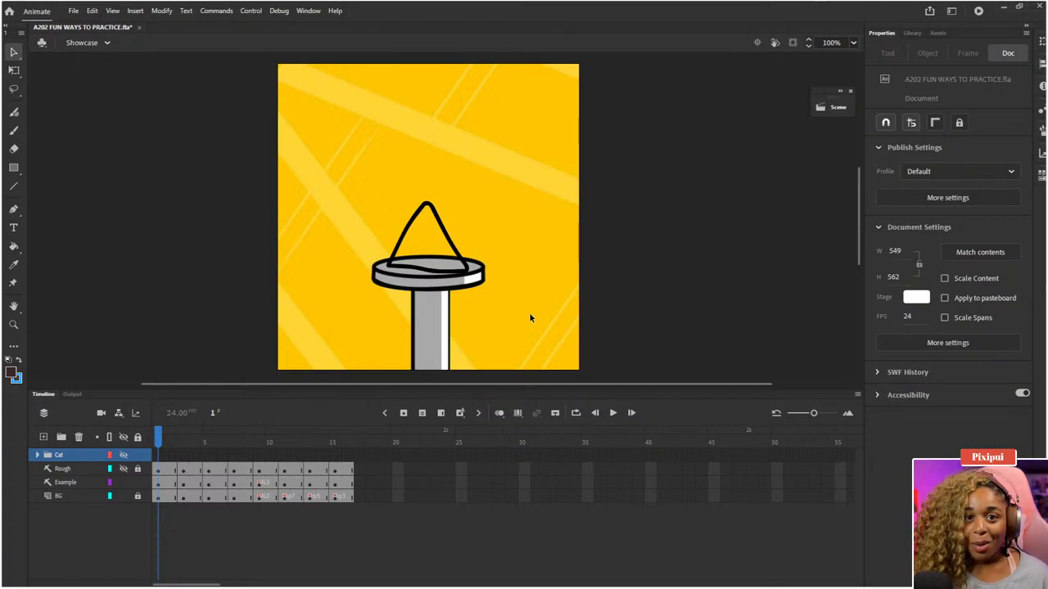
{"action": "left_click", "coordinate": [124, 482]}
{"action": "left_click_drag", "start_coordinate": [158, 438], "coordinate": [319, 452]}
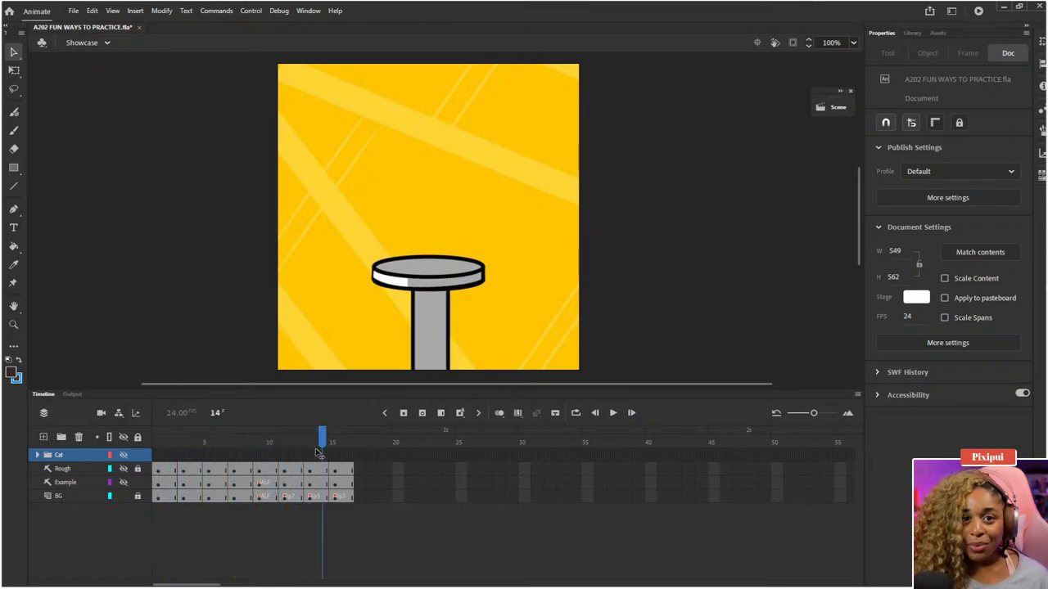
{"action": "mouse_move", "coordinate": [317, 453]}
{"action": "left_mouse_down"}
{"action": "mouse_move", "coordinate": [159, 442]}
{"action": "mouse_move", "coordinate": [347, 462]}
{"action": "mouse_move", "coordinate": [163, 475]}
{"action": "left_mouse_up"}
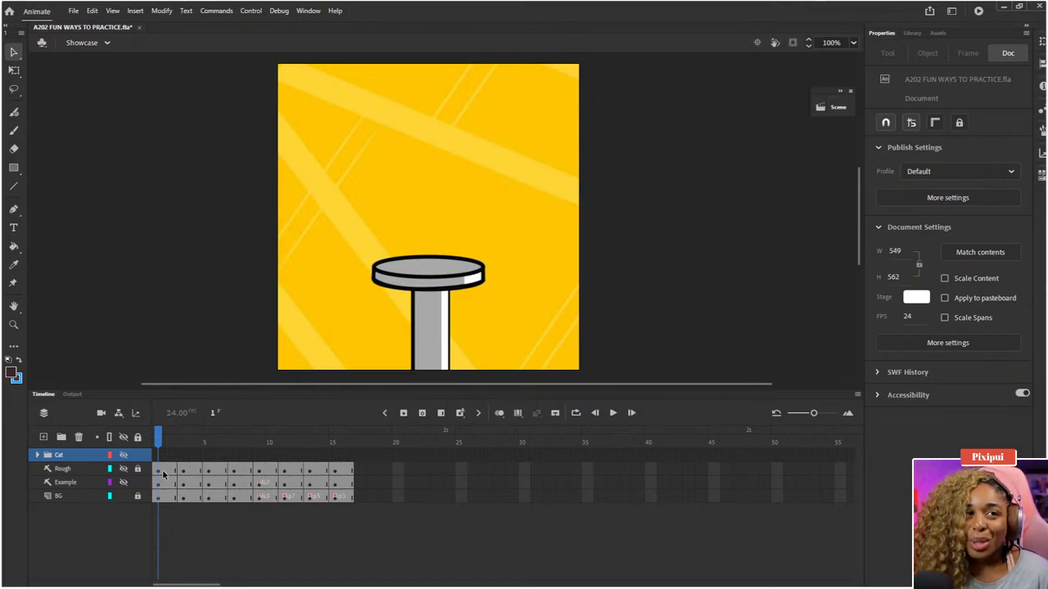
{"action": "left_click", "coordinate": [123, 482]}
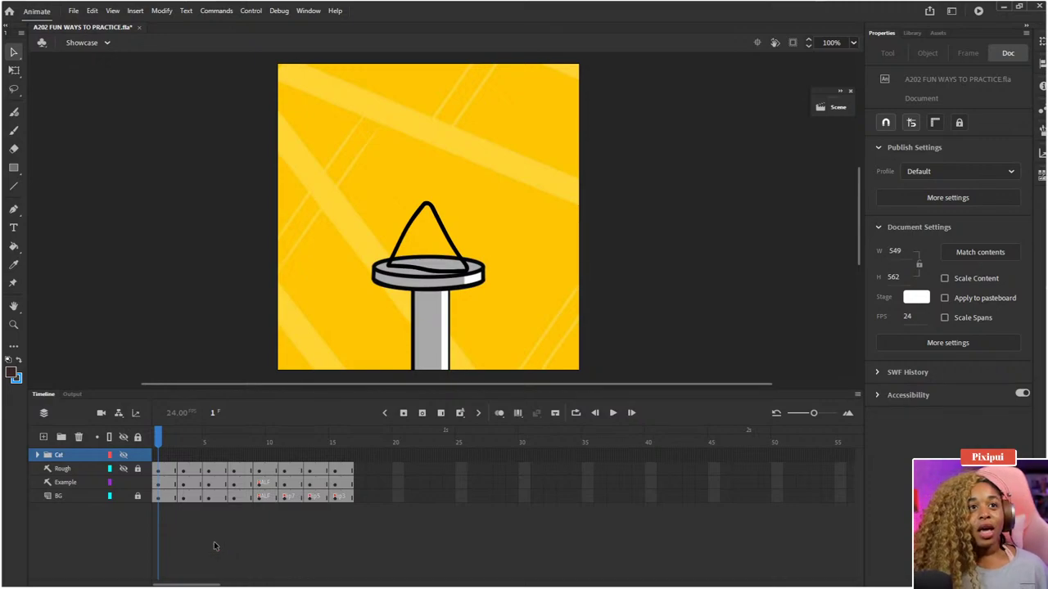
{"action": "key", "text": "Return"}
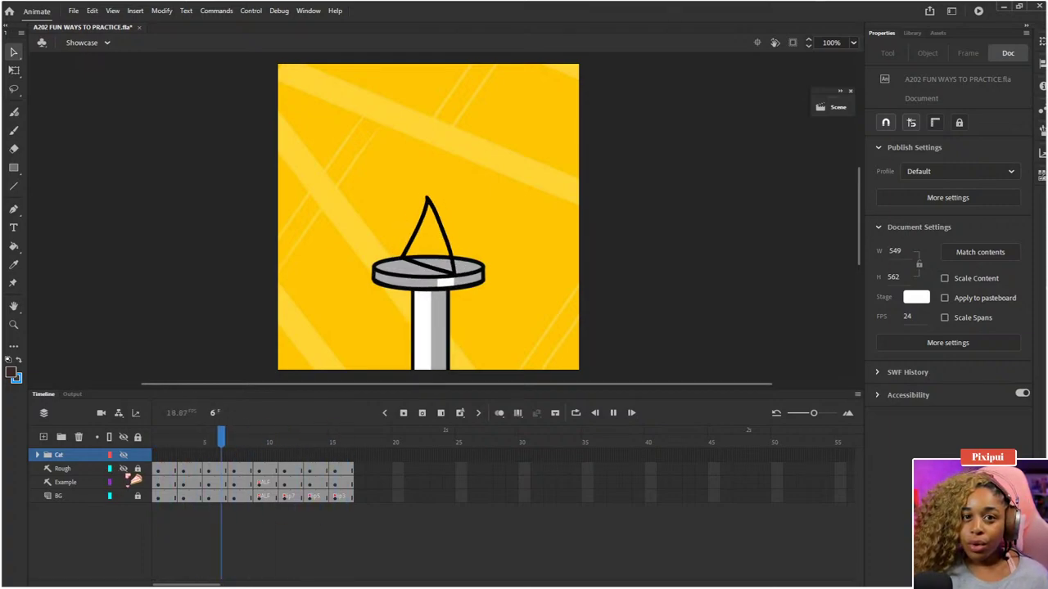
- Stop playback at frame 1, unhide the Cat folder, and expand it to list its layers
{"action": "left_click", "coordinate": [245, 440]}
{"action": "left_click", "coordinate": [158, 442]}
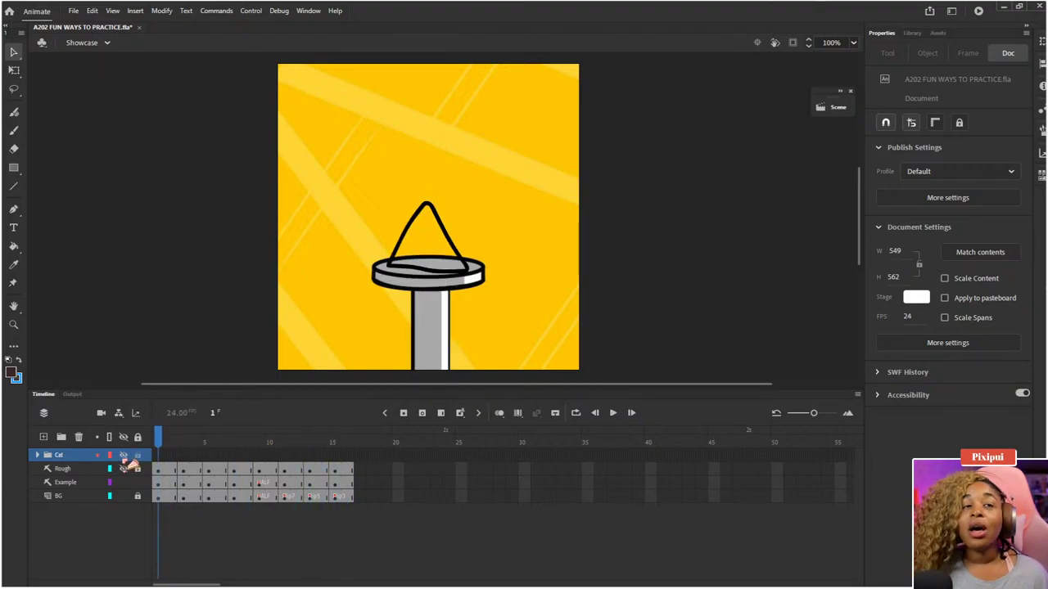
{"action": "left_click", "coordinate": [123, 454]}
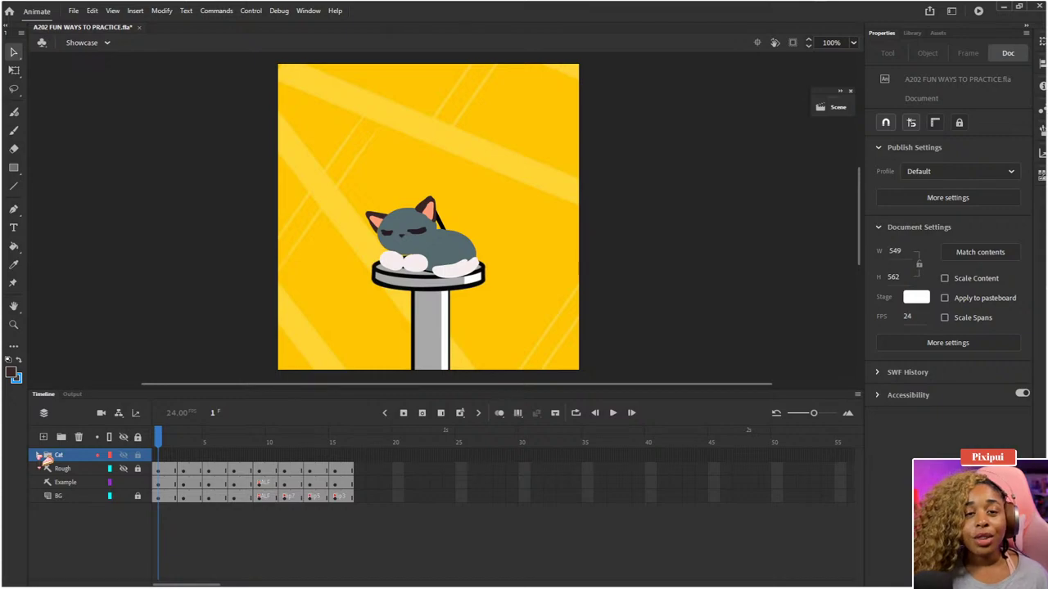
{"action": "left_click", "coordinate": [39, 456]}
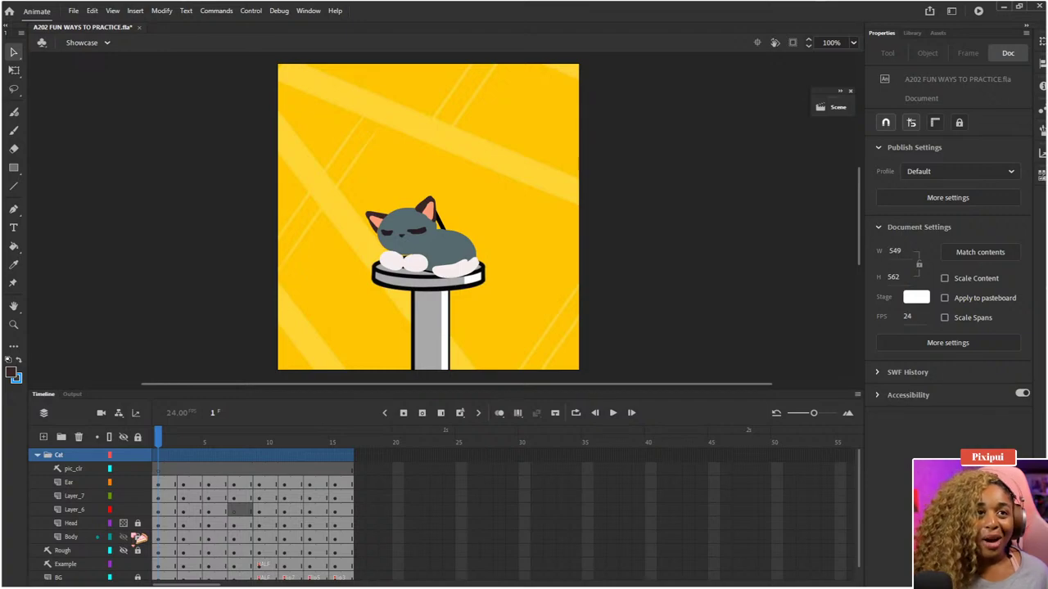
- Delete the pic_clr layer from the Cat folder
{"action": "left_click", "coordinate": [80, 469]}
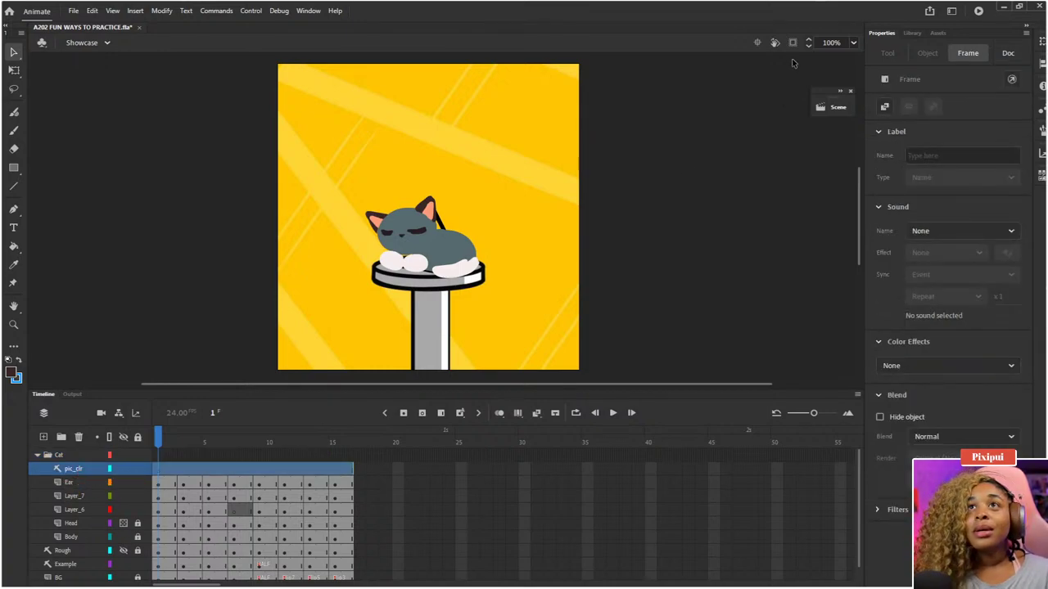
{"action": "scroll", "coordinate": [744, 123], "scroll_direction": "down", "scroll_amount": 5}
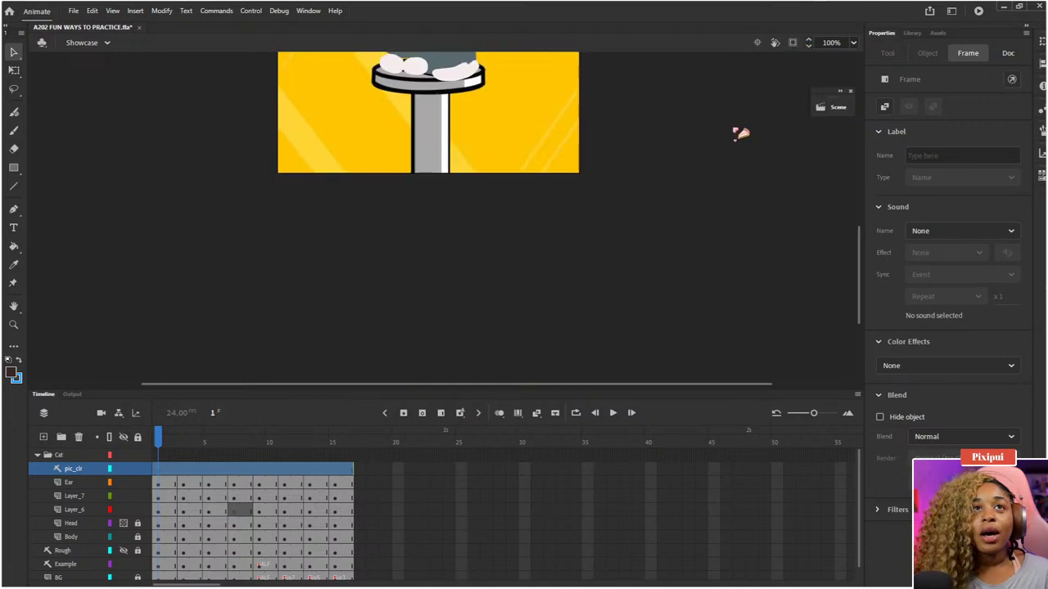
{"action": "scroll", "coordinate": [741, 133], "scroll_direction": "up", "scroll_amount": 5}
{"action": "right_click", "coordinate": [79, 473]}
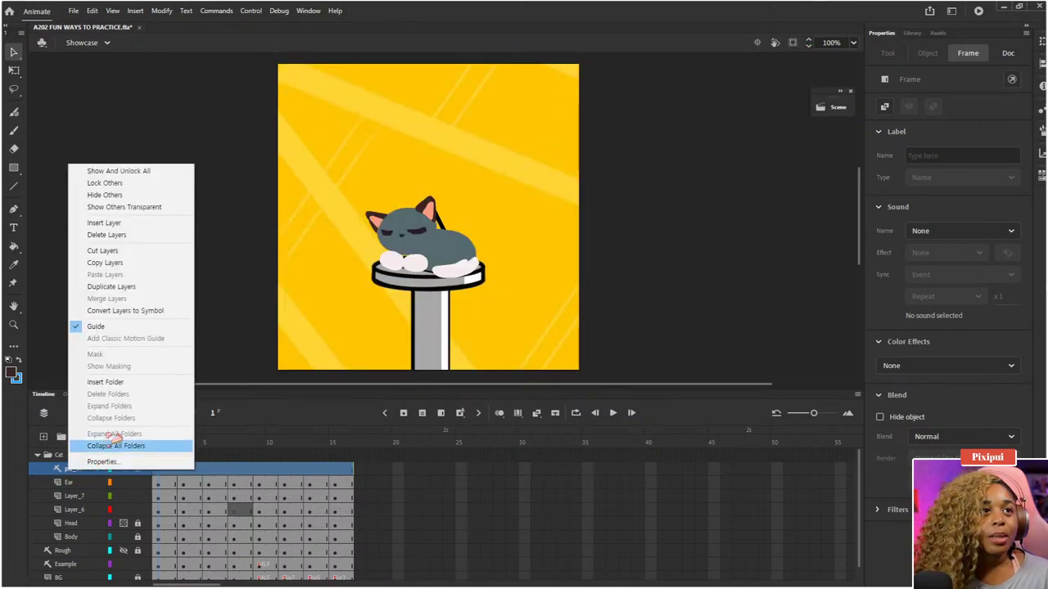
{"action": "left_click", "coordinate": [114, 236]}
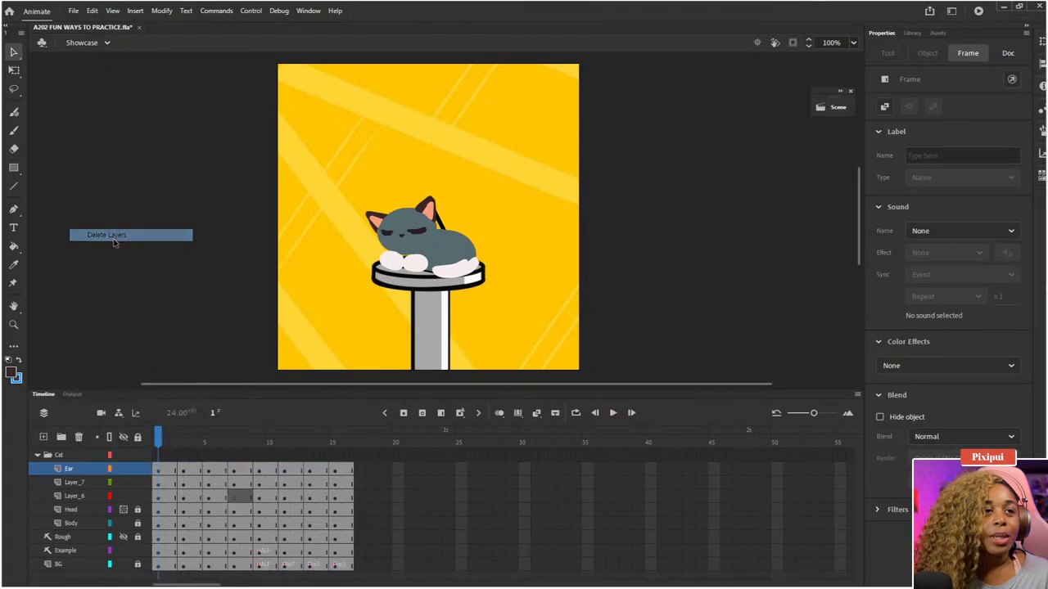
- Toggle the Ear, Layer_6, Head and Body layers to check each cat part, then play the animation
{"action": "left_click", "coordinate": [124, 469]}
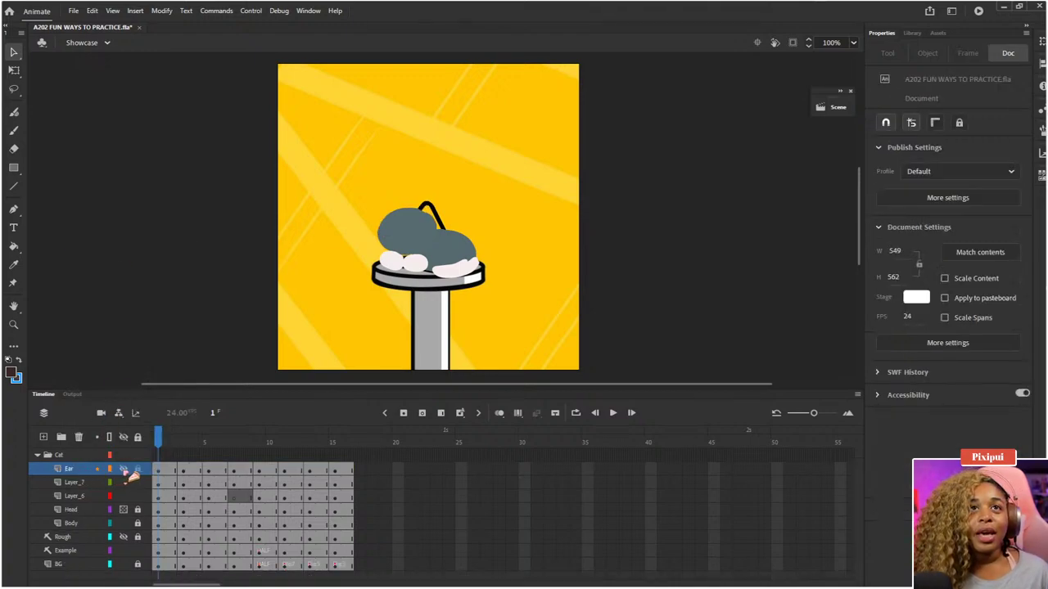
{"action": "left_click", "coordinate": [124, 469]}
{"action": "left_click", "coordinate": [123, 496]}
{"action": "left_click", "coordinate": [124, 496]}
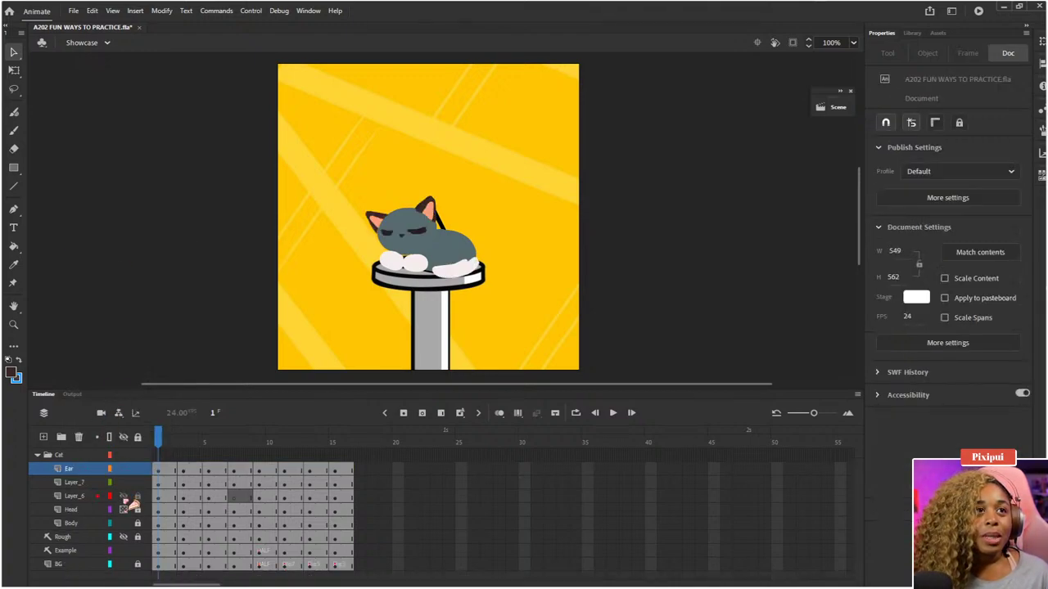
{"action": "left_click", "coordinate": [124, 497]}
{"action": "left_click", "coordinate": [125, 497]}
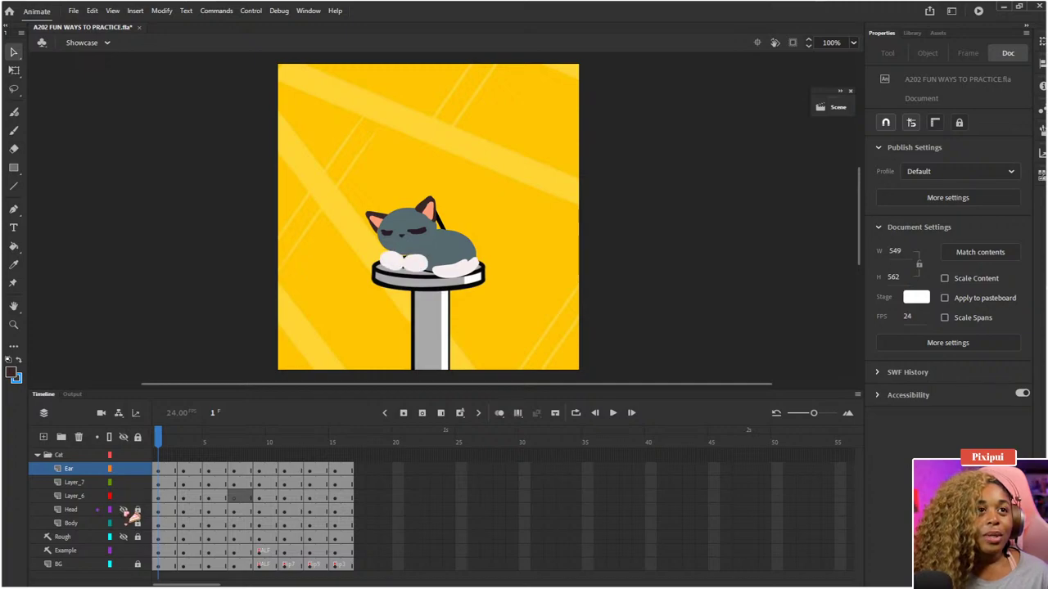
{"action": "left_click", "coordinate": [124, 510]}
{"action": "left_click", "coordinate": [124, 510]}
{"action": "left_click", "coordinate": [123, 524]}
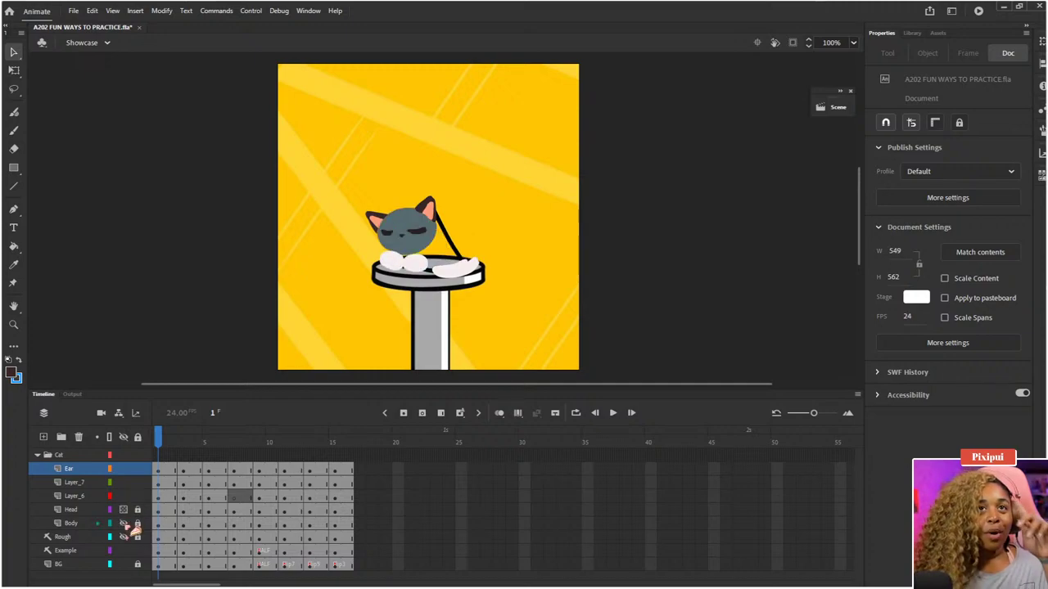
{"action": "left_click", "coordinate": [124, 524]}
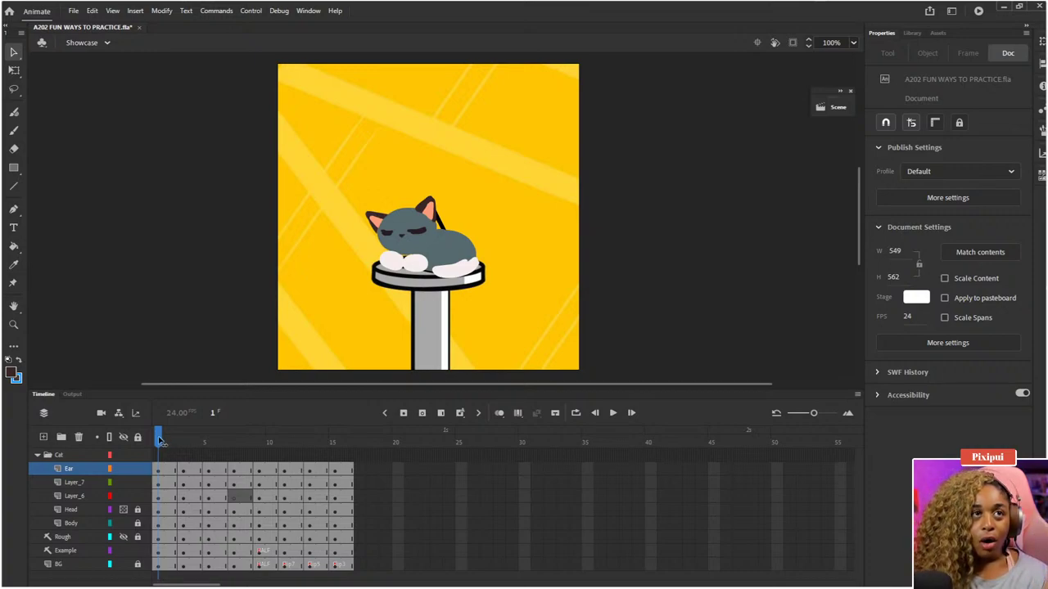
{"action": "left_click_drag", "start_coordinate": [160, 442], "coordinate": [344, 442]}
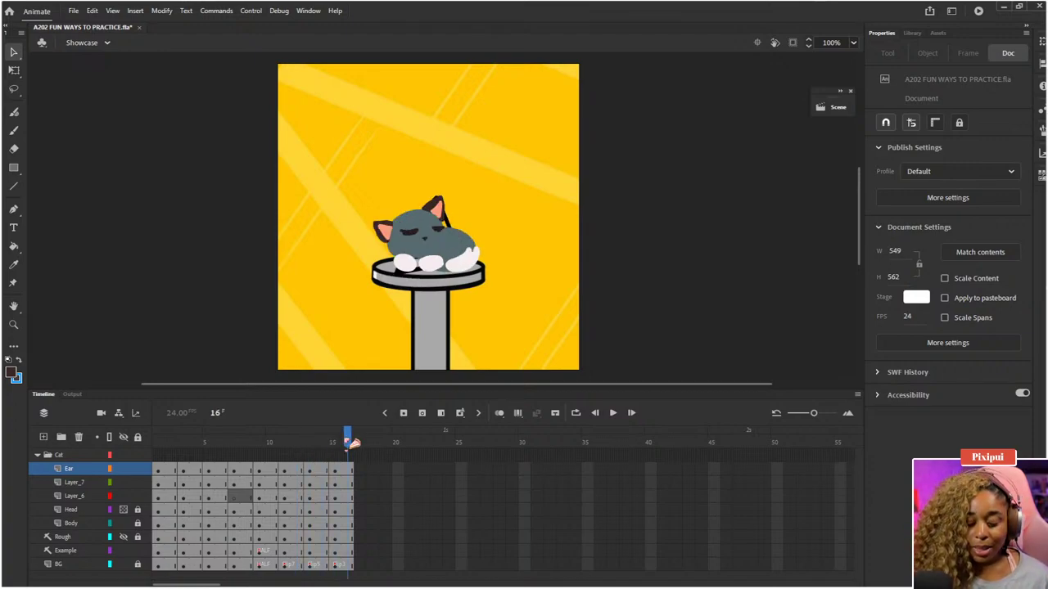
{"action": "key", "text": "Return"}
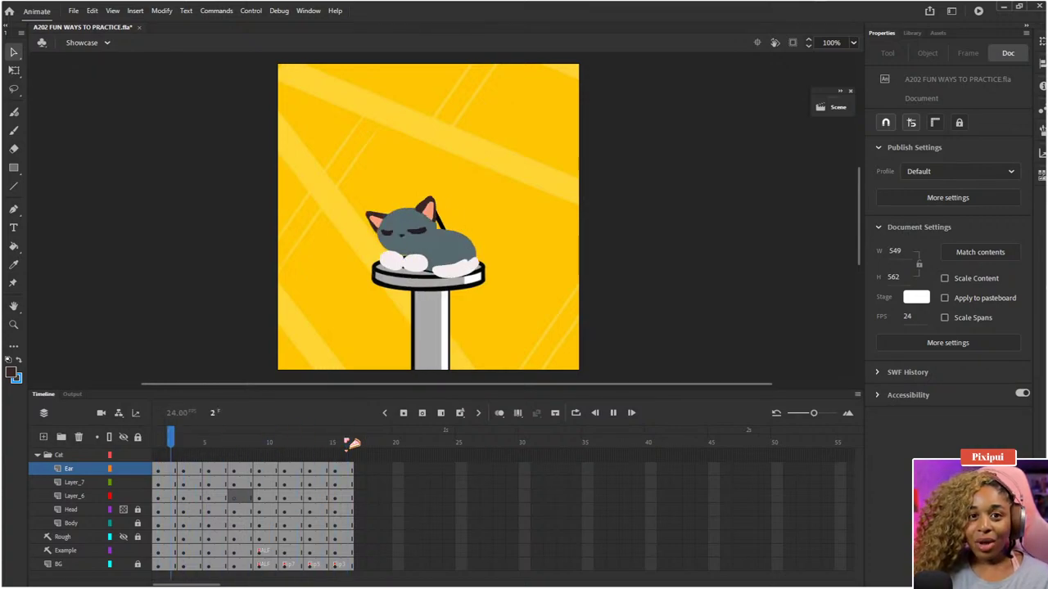
- Stop playback, collapse the Cat folder, and inspect frames 8–13 including the HALF, Flip7 and Flip3 labels
{"action": "key", "text": "Return"}
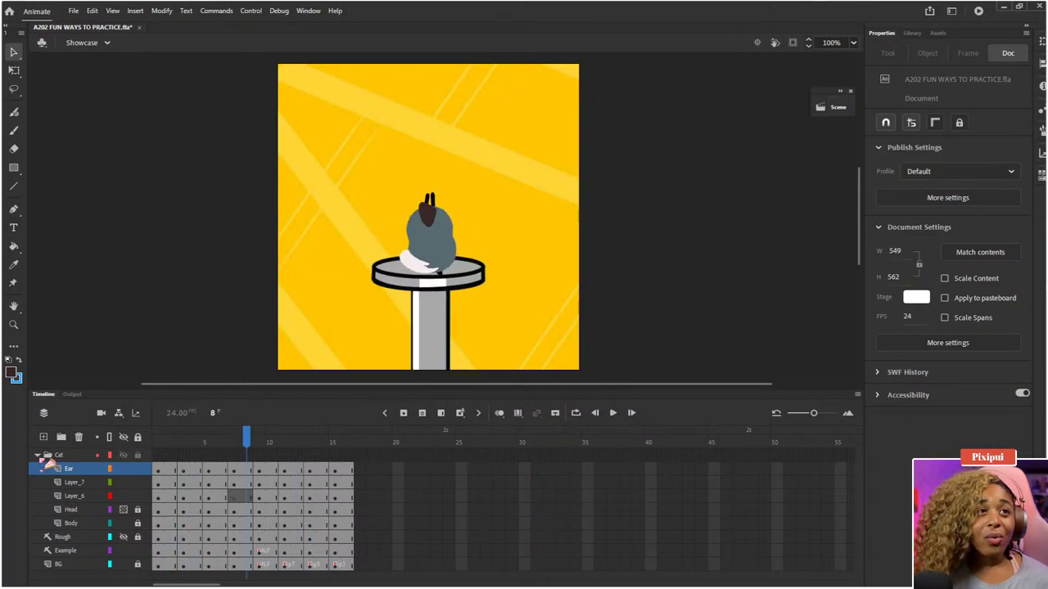
{"action": "left_click", "coordinate": [37, 455]}
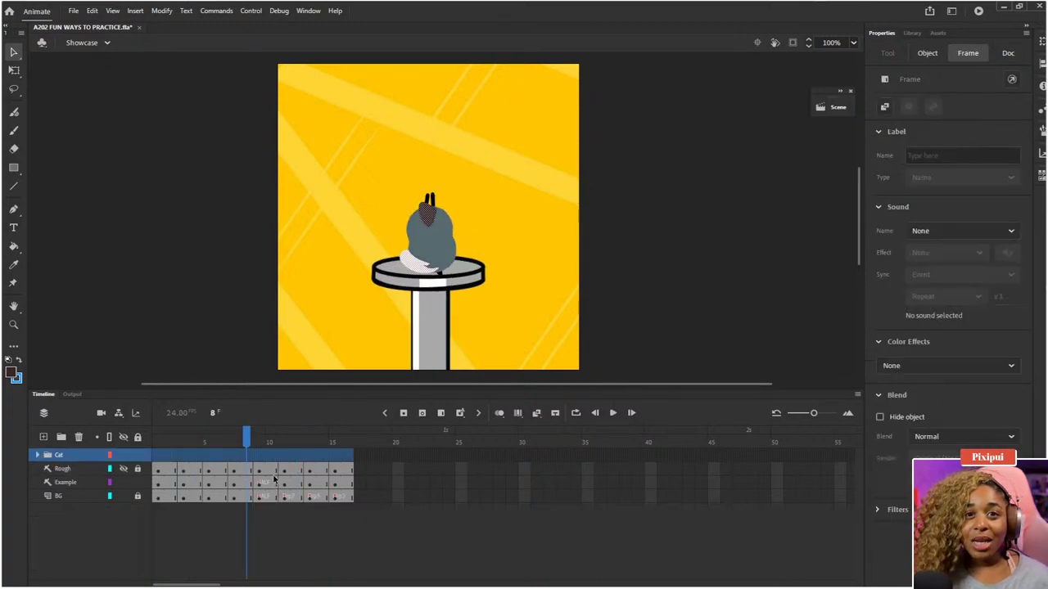
{"action": "left_click", "coordinate": [271, 483]}
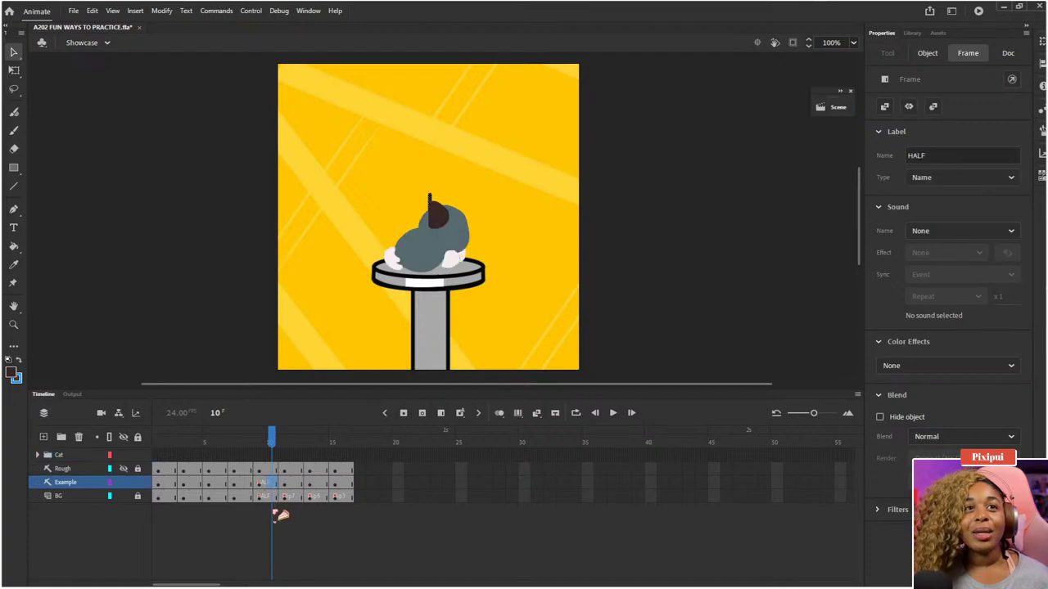
{"action": "left_click", "coordinate": [276, 516]}
{"action": "left_click", "coordinate": [258, 442]}
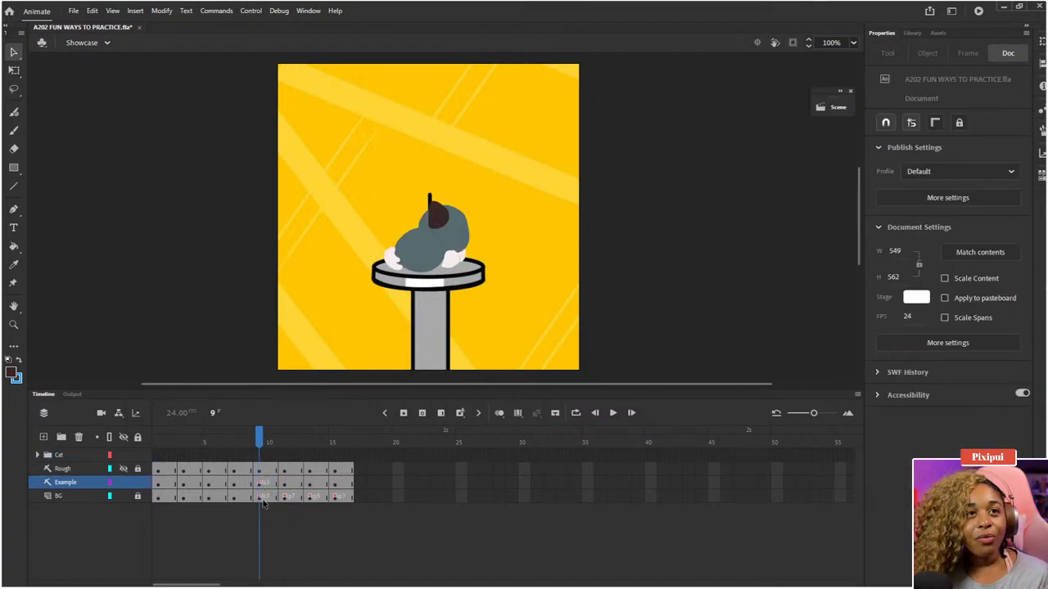
{"action": "left_click", "coordinate": [269, 498]}
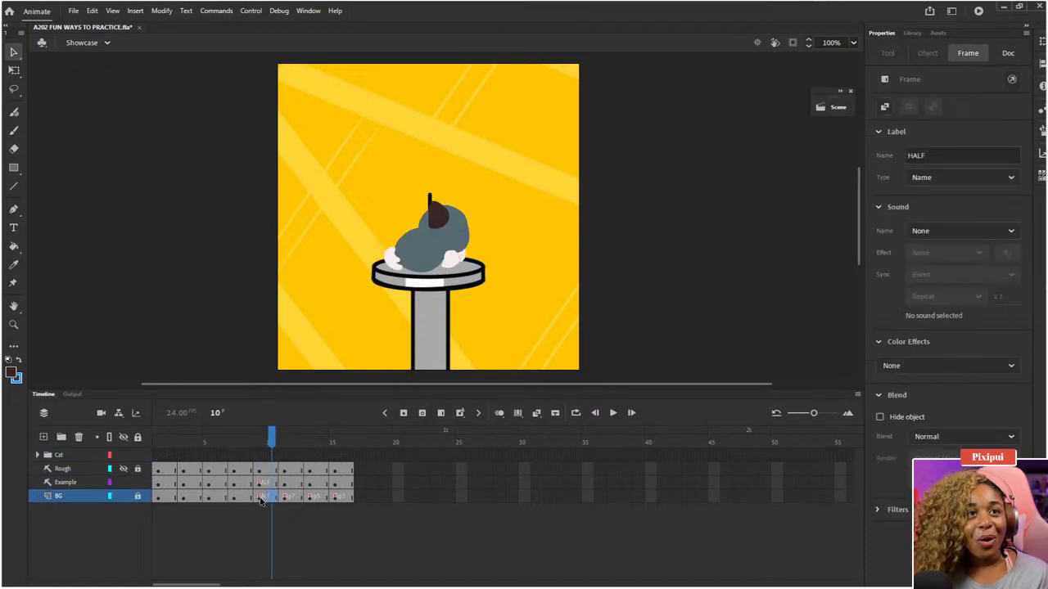
{"action": "left_click", "coordinate": [285, 497]}
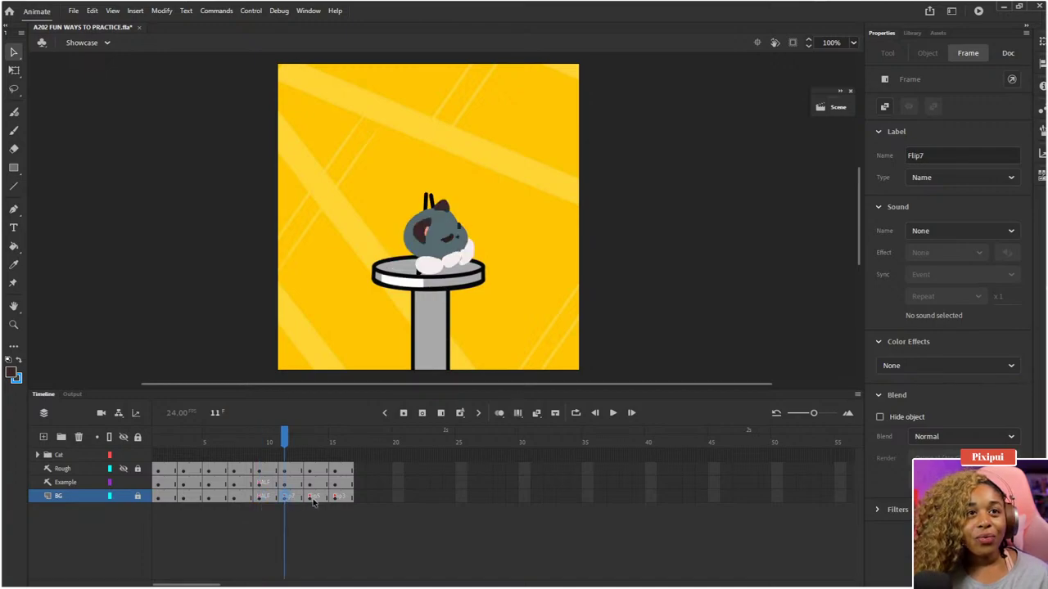
{"action": "left_click", "coordinate": [313, 499]}
{"action": "left_click", "coordinate": [335, 499]}
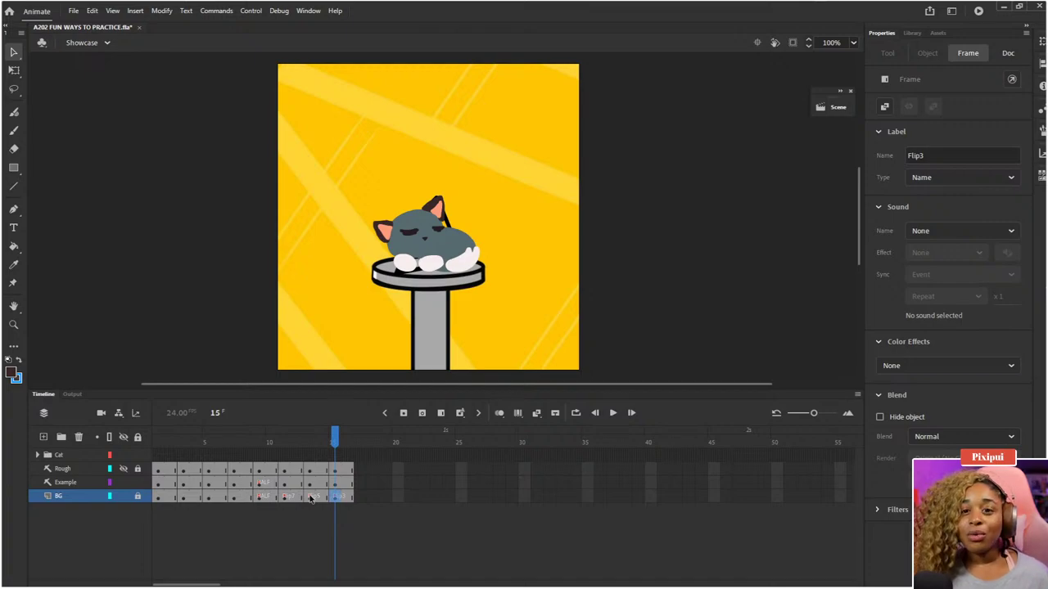
{"action": "left_click", "coordinate": [259, 441]}
{"action": "left_click", "coordinate": [248, 443]}
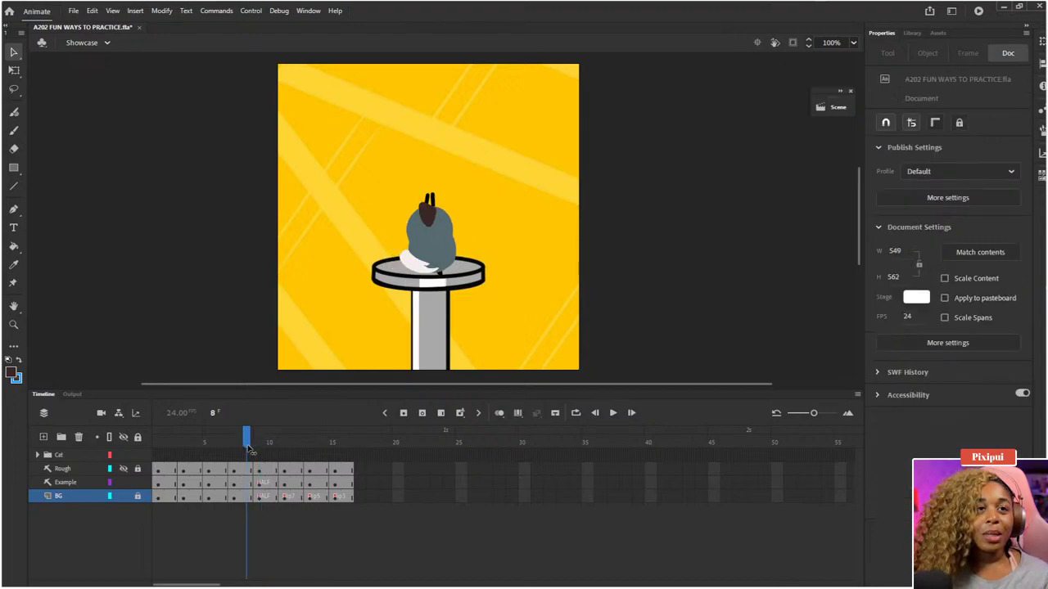
{"action": "left_click_drag", "start_coordinate": [250, 450], "coordinate": [273, 477]}
- Step back from frame 11 to frame 7, deselect, and play the cat animation from the start
{"action": "left_click", "coordinate": [272, 496]}
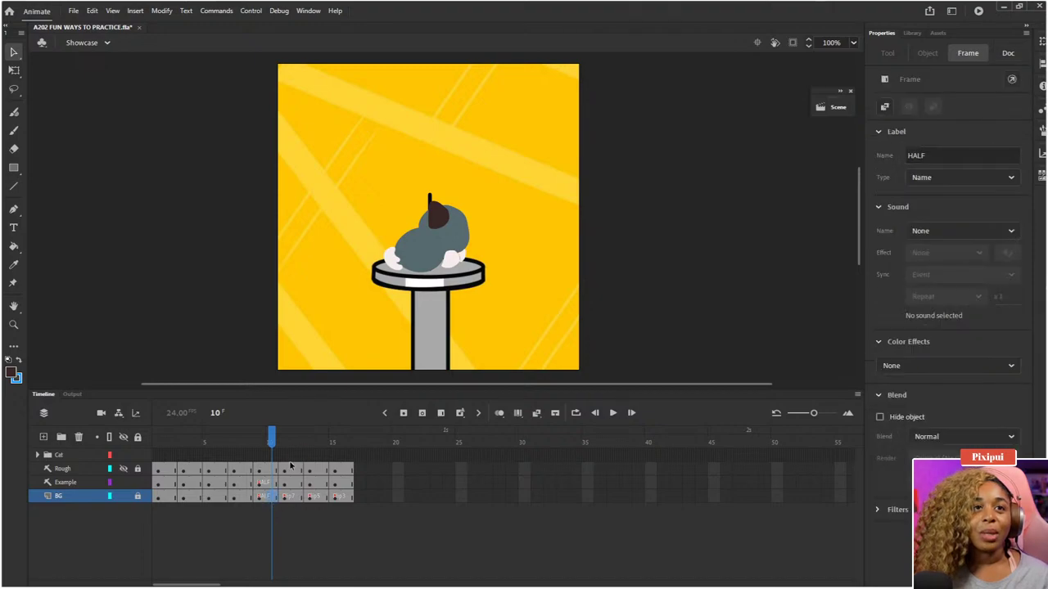
{"action": "left_click", "coordinate": [284, 442]}
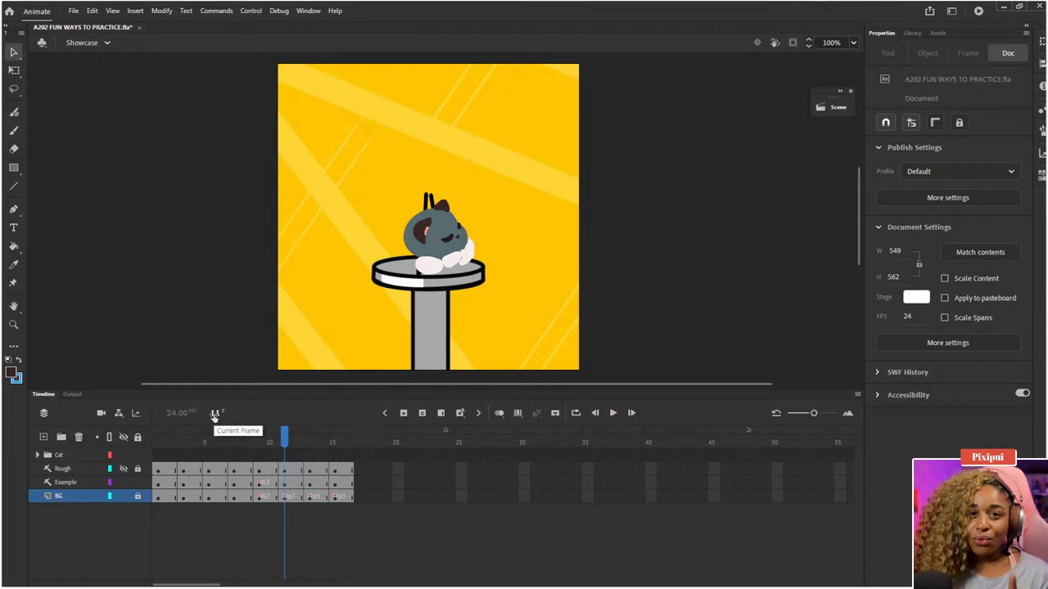
{"action": "left_click", "coordinate": [266, 443]}
{"action": "left_click", "coordinate": [252, 443]}
{"action": "left_click", "coordinate": [235, 443]}
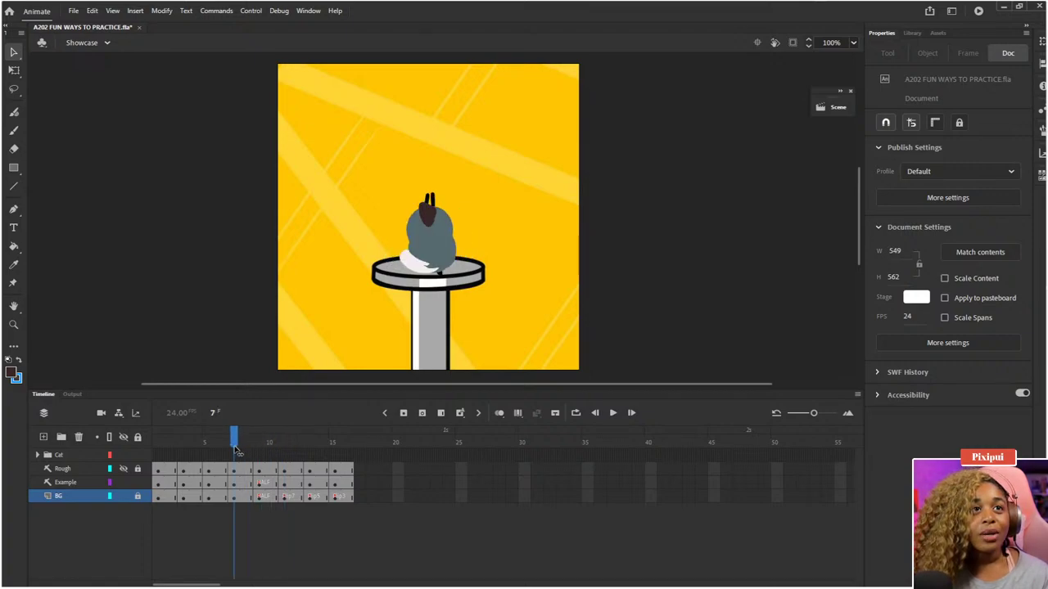
{"action": "left_click", "coordinate": [233, 483]}
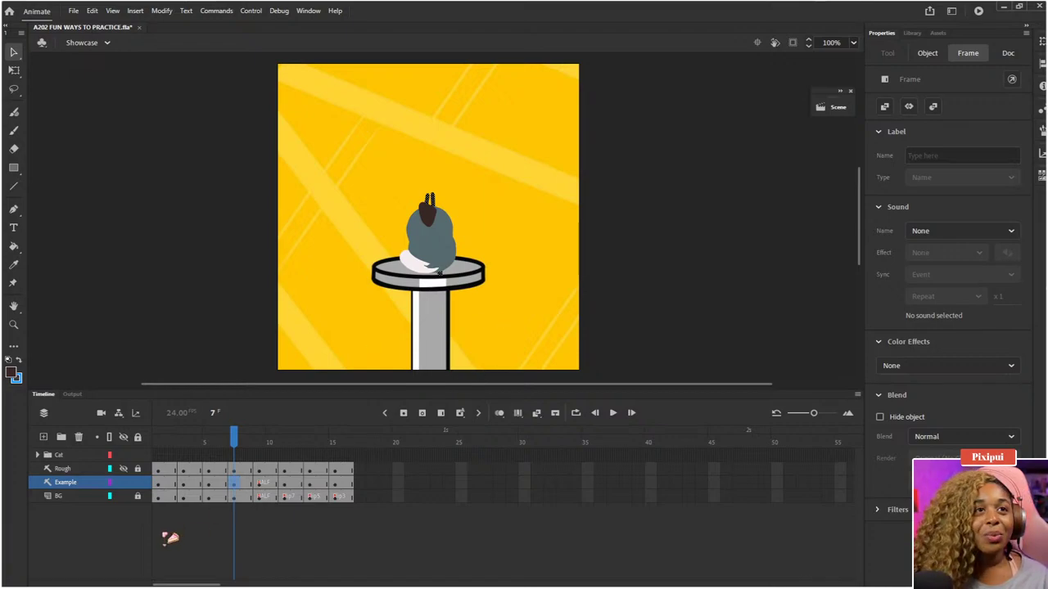
{"action": "left_click", "coordinate": [215, 513]}
{"action": "key", "text": "Return"}
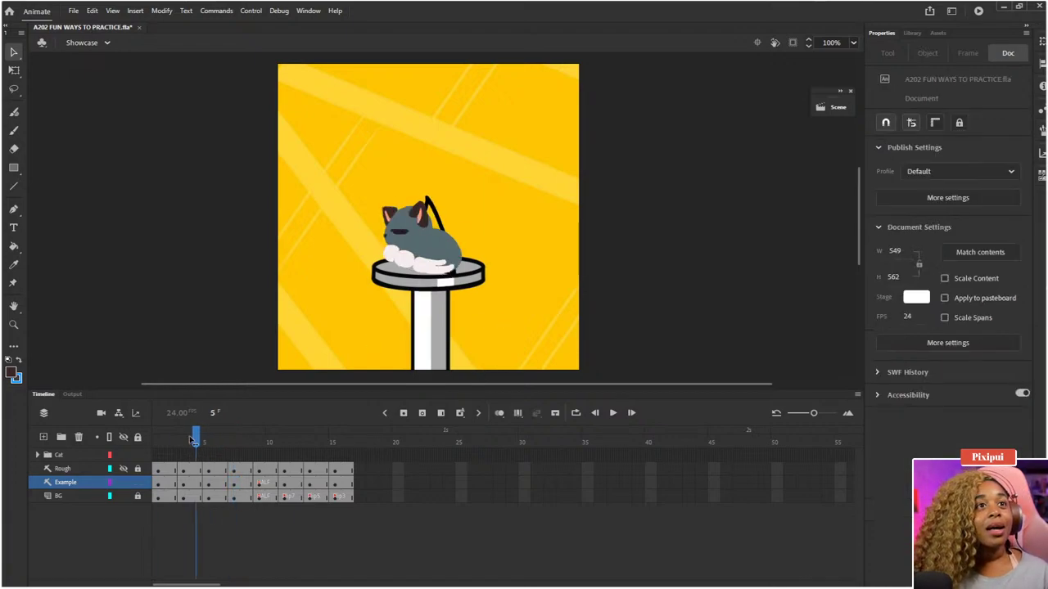
- Unlock Example, hide the Cat, and group Rough and Example inside a new Folder 1
{"action": "left_click", "coordinate": [136, 482]}
{"action": "left_click", "coordinate": [124, 456]}
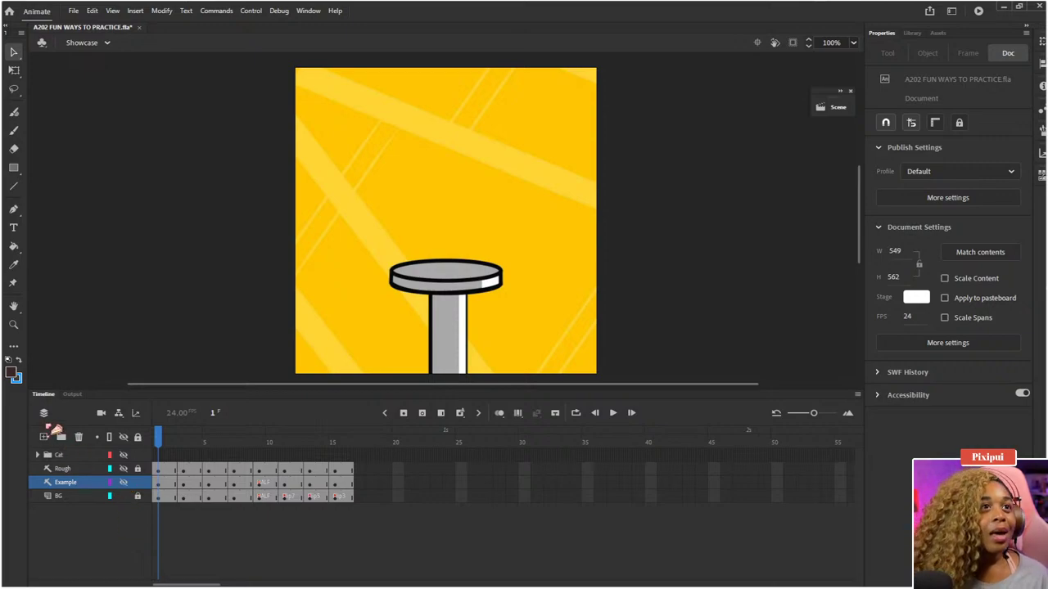
{"action": "left_click", "coordinate": [44, 436]}
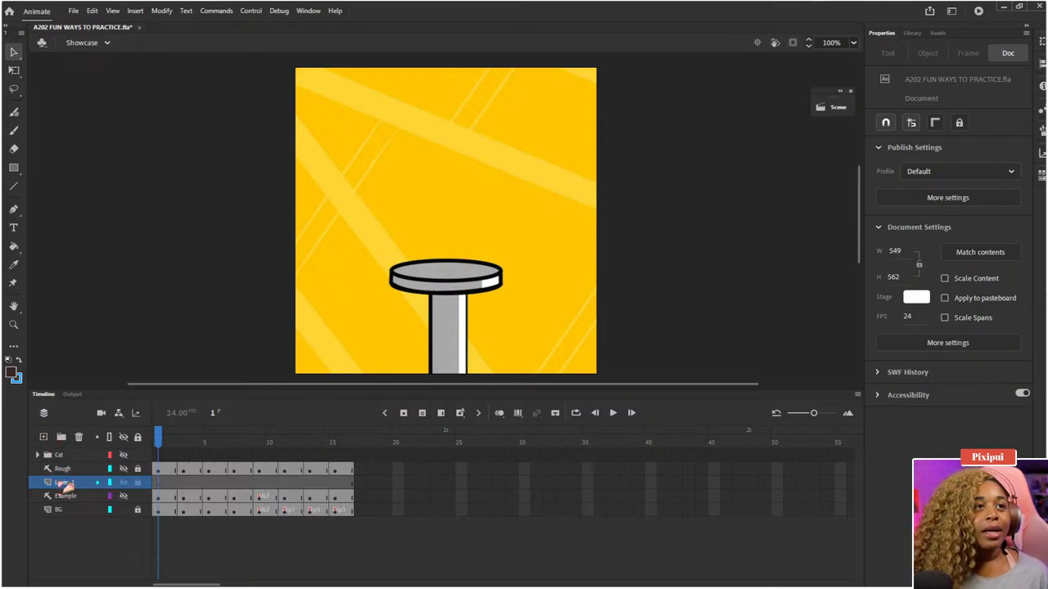
{"action": "key", "text": "ctrl+z"}
{"action": "left_click", "coordinate": [61, 436]}
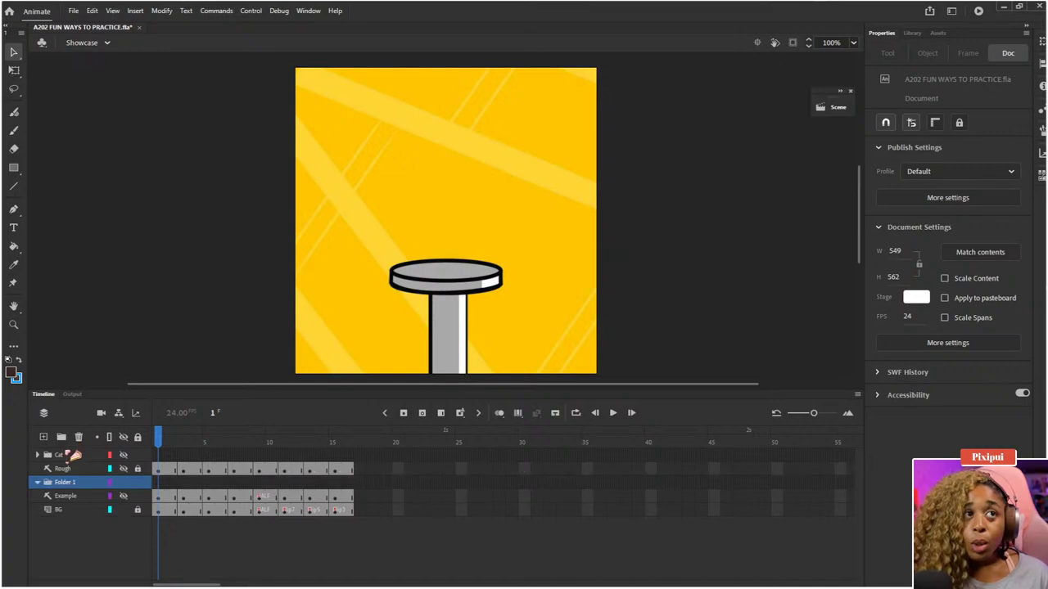
{"action": "left_click_drag", "start_coordinate": [74, 456], "coordinate": [70, 486]}
{"action": "left_click", "coordinate": [71, 496], "text": "shift"}
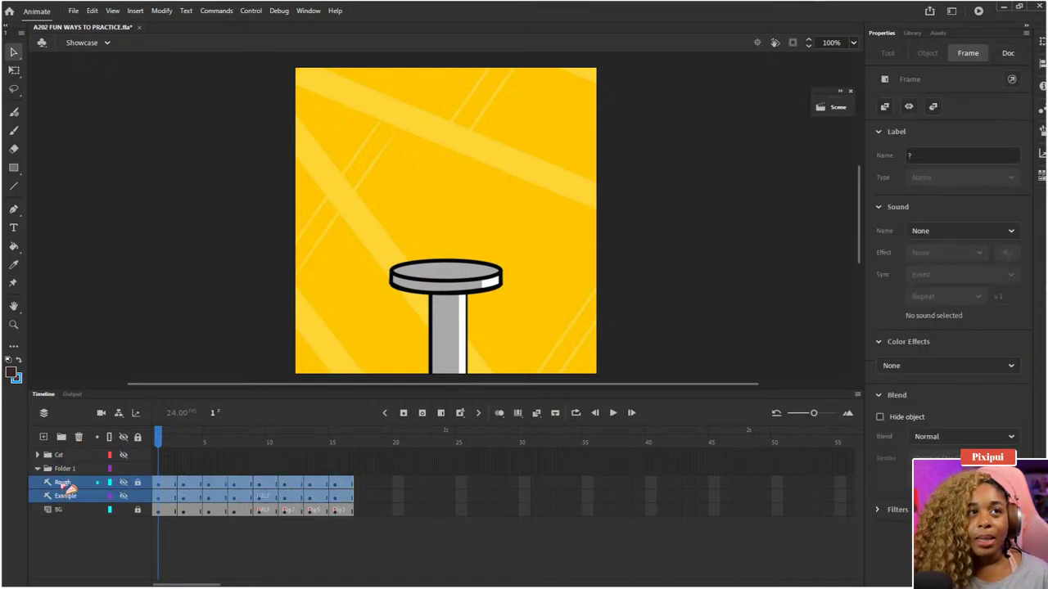
- Collapse Folder 1 and rename it NVM
{"action": "left_click", "coordinate": [39, 471]}
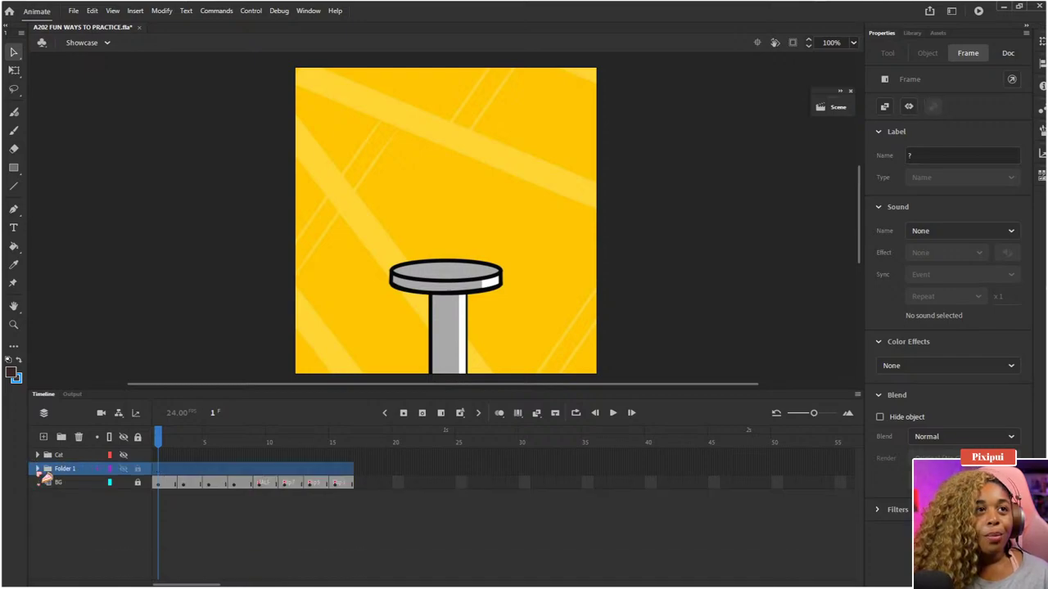
{"action": "right_click", "coordinate": [68, 468]}
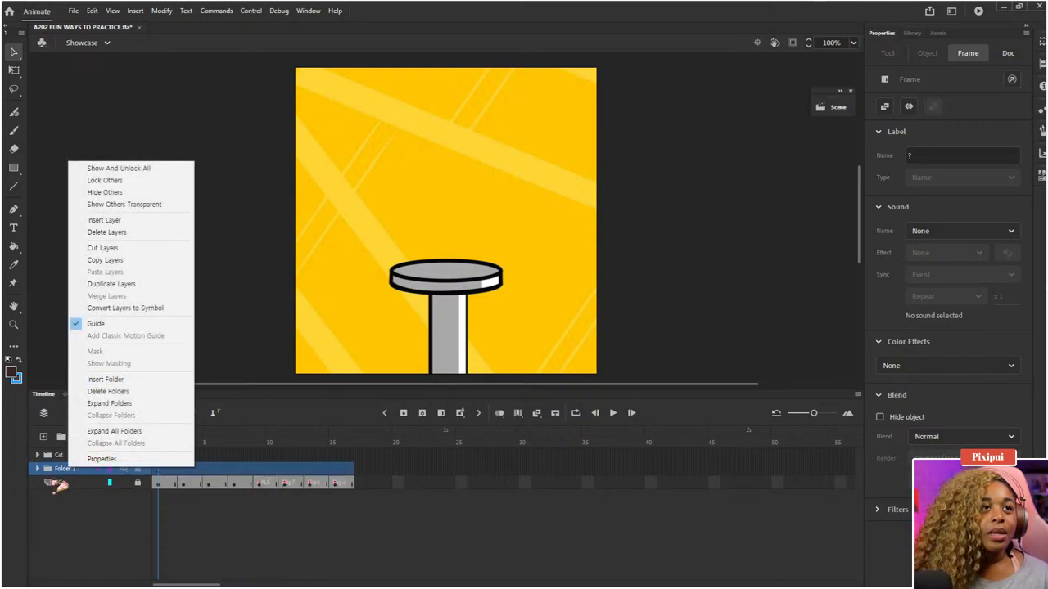
{"action": "key", "text": "Escape"}
{"action": "double_click", "coordinate": [68, 469]}
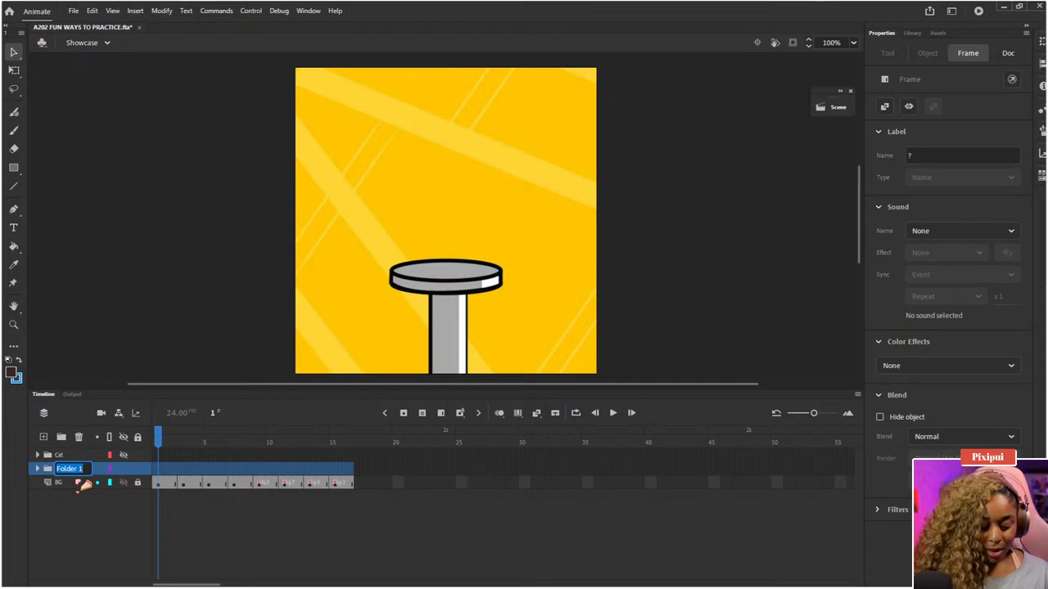
{"action": "type", "text": "NVM"}
{"action": "key", "text": "Return"}
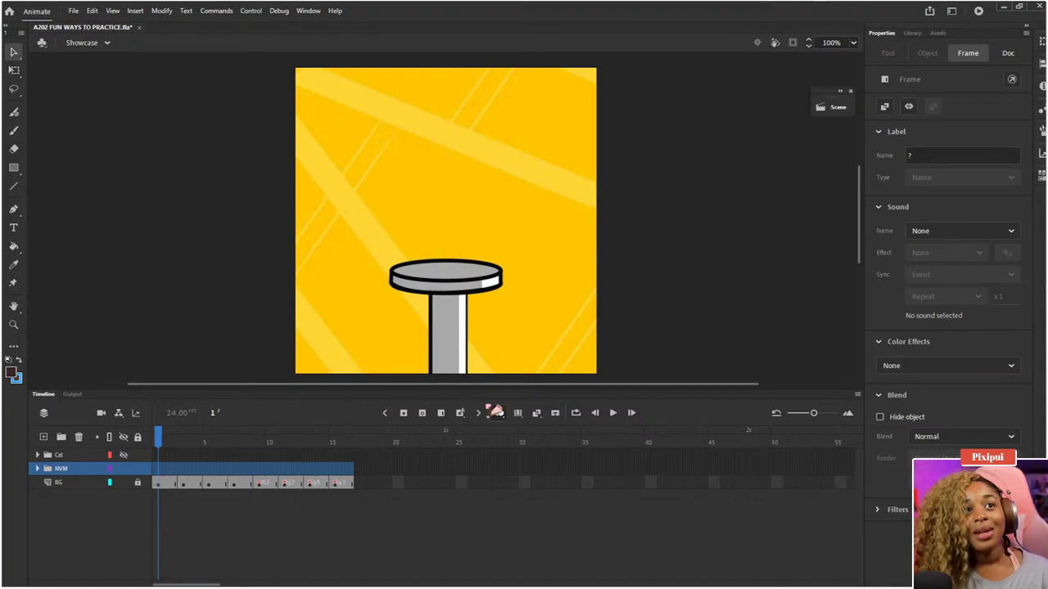
- Add a new layer above BG and rename it REF
{"action": "left_click", "coordinate": [91, 514]}
{"action": "left_click", "coordinate": [43, 436]}
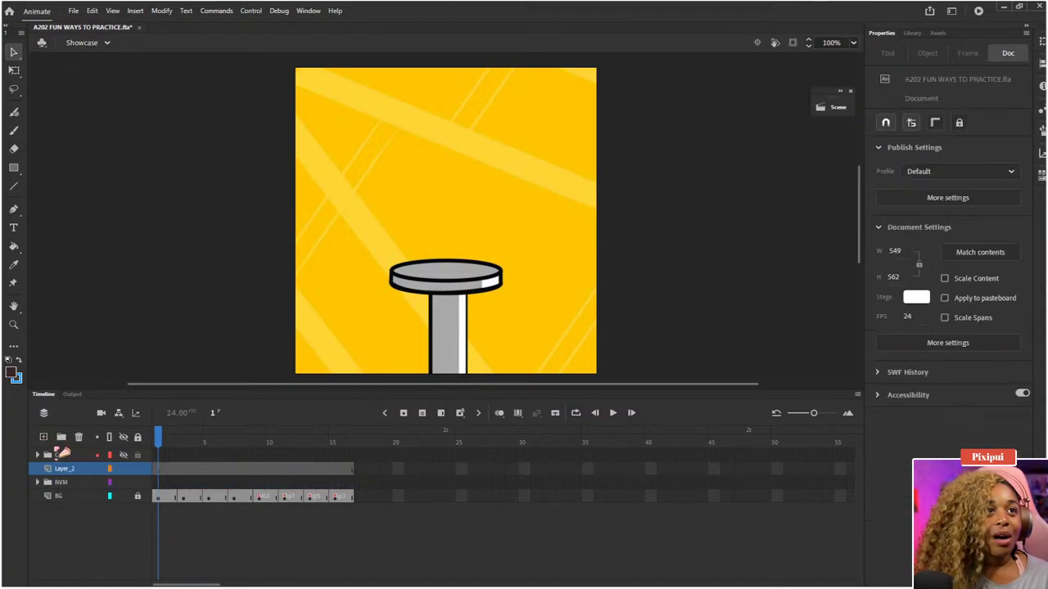
{"action": "left_click", "coordinate": [67, 482]}
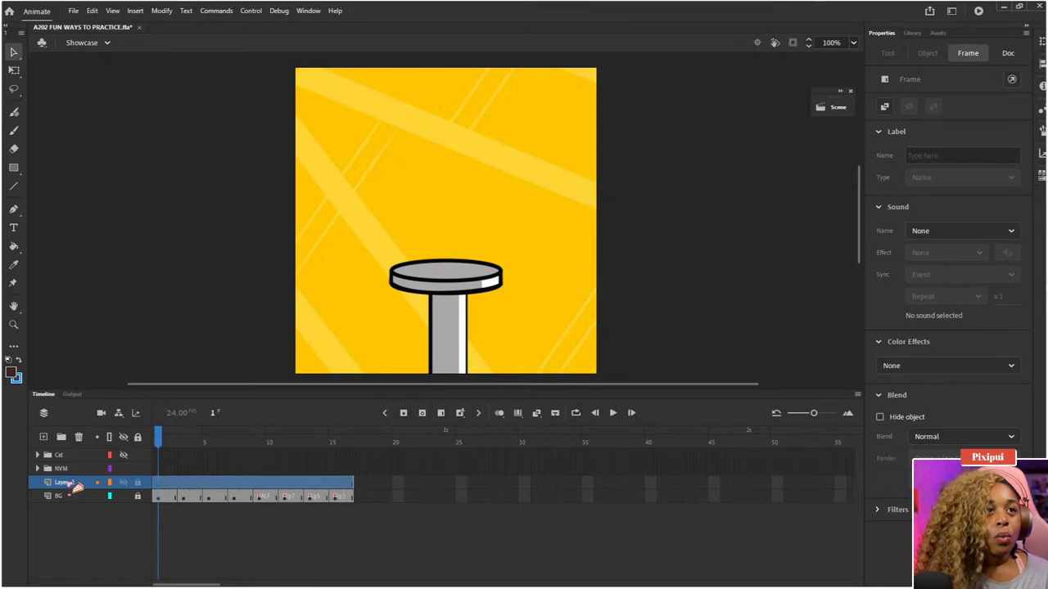
{"action": "double_click", "coordinate": [70, 483]}
{"action": "type", "text": "REF"}
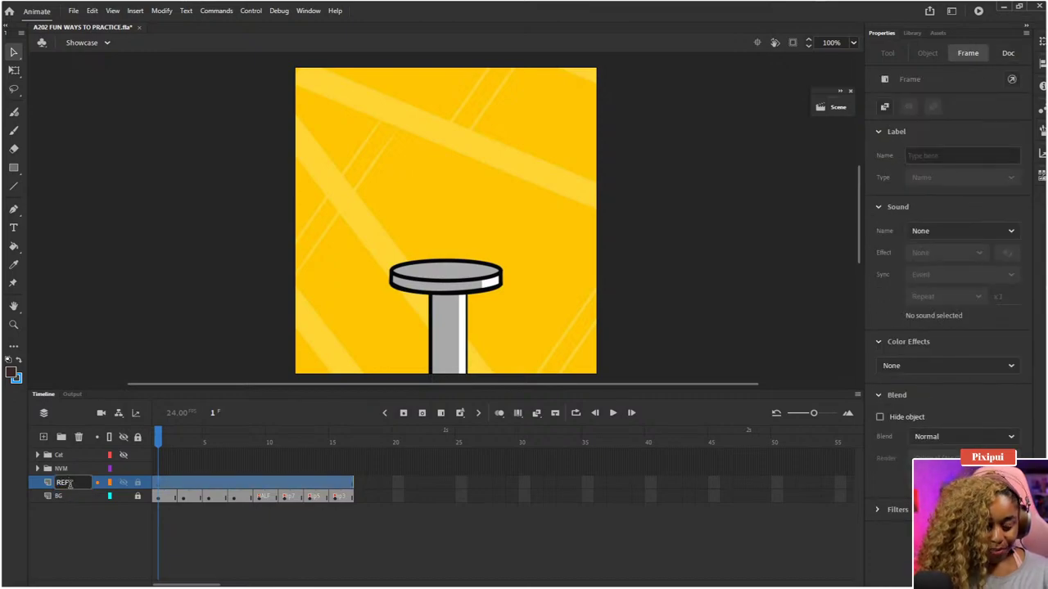
{"action": "key", "text": "Return"}
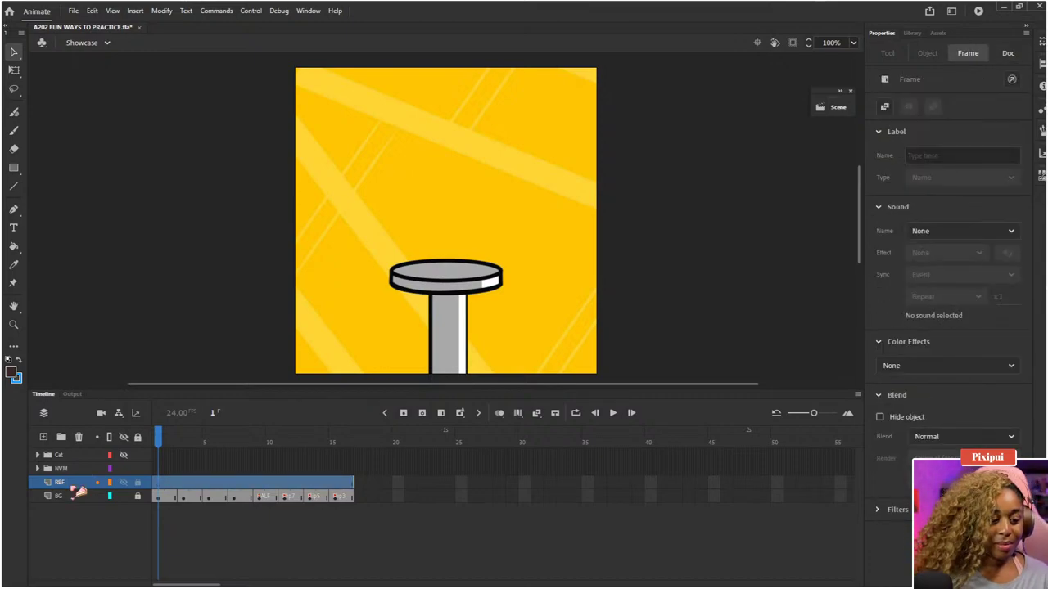
{"action": "scroll", "coordinate": [295, 303], "scroll_direction": "left", "scroll_amount": 2}
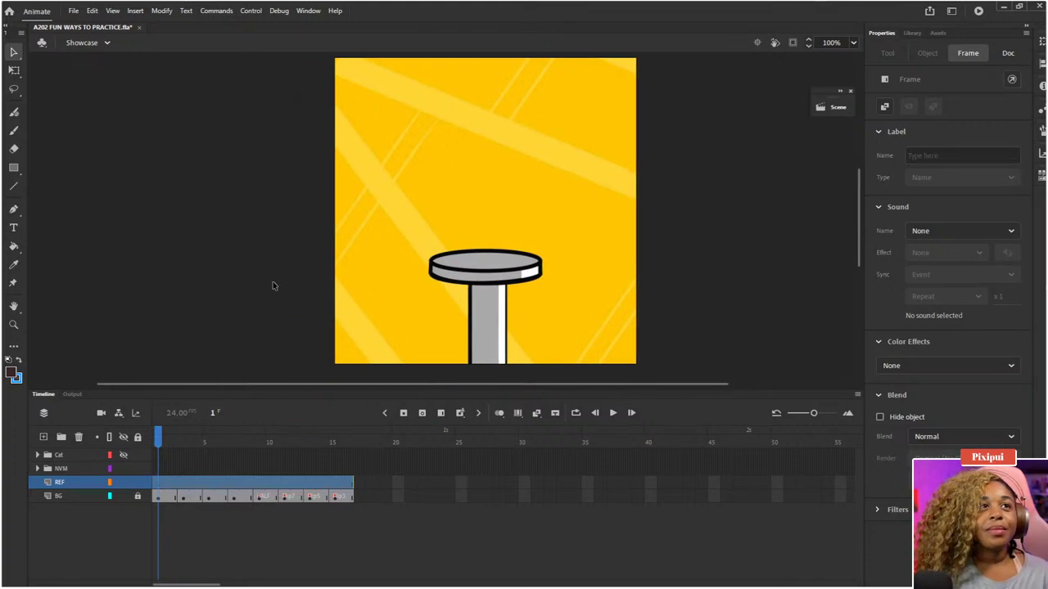
{"action": "key", "text": "b"}
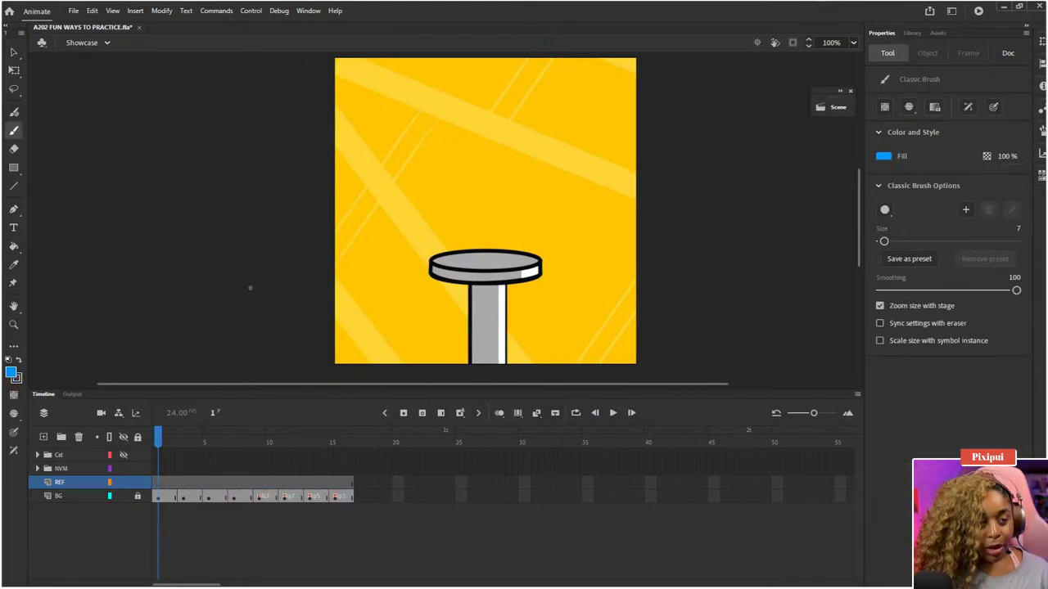
- Draw a blue circle on the pasteboard left of the stage in REF frame 1
{"action": "left_click", "coordinate": [161, 483]}
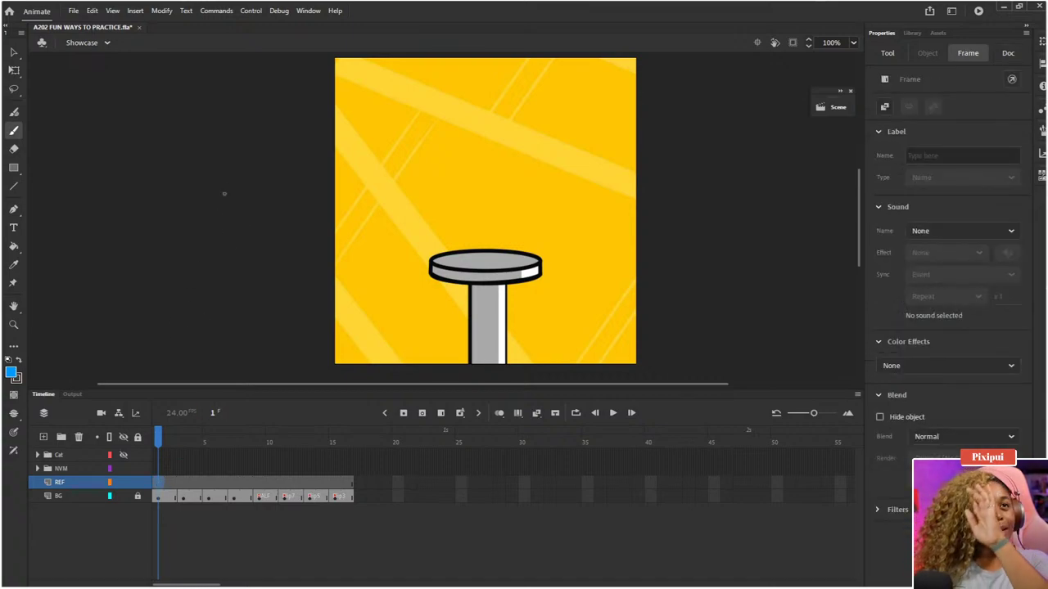
{"action": "mouse_move", "coordinate": [185, 200]}
{"action": "left_mouse_down"}
{"action": "mouse_move", "coordinate": [237, 263]}
{"action": "mouse_move", "coordinate": [187, 205]}
{"action": "left_mouse_up"}
{"action": "key", "text": "ctrl+z"}
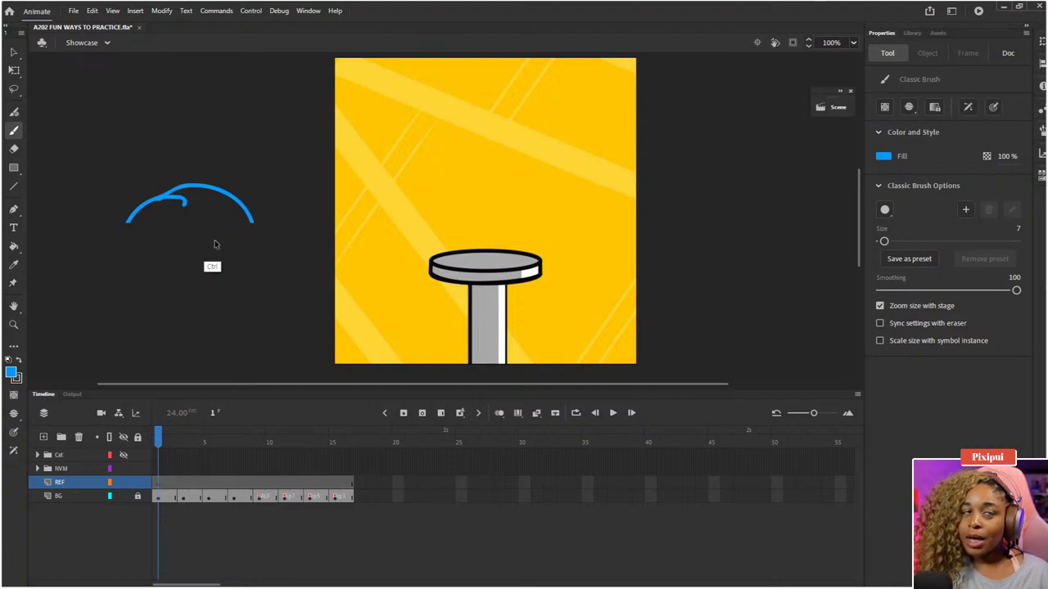
{"action": "mouse_move", "coordinate": [123, 218]}
{"action": "left_mouse_down"}
{"action": "mouse_move", "coordinate": [222, 219]}
{"action": "mouse_move", "coordinate": [131, 215]}
{"action": "left_mouse_up"}
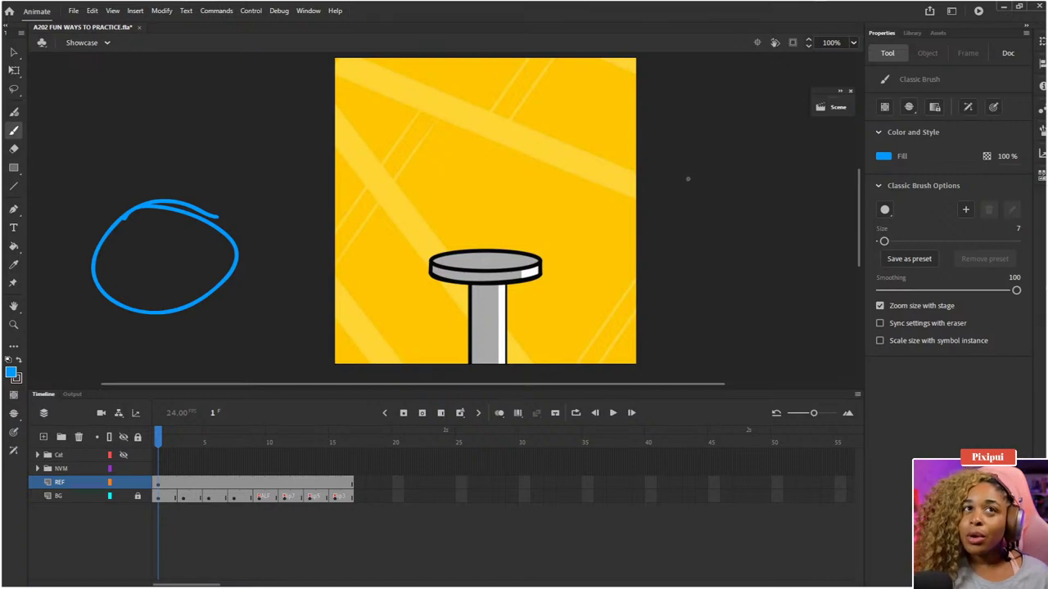
{"action": "left_click", "coordinate": [794, 44]}
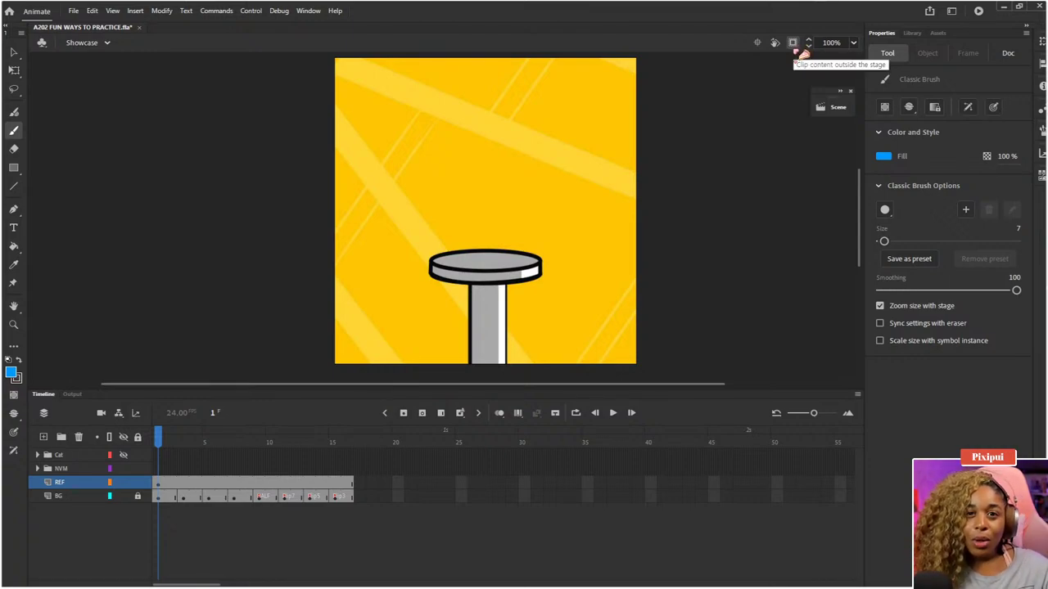
{"action": "left_click", "coordinate": [796, 44]}
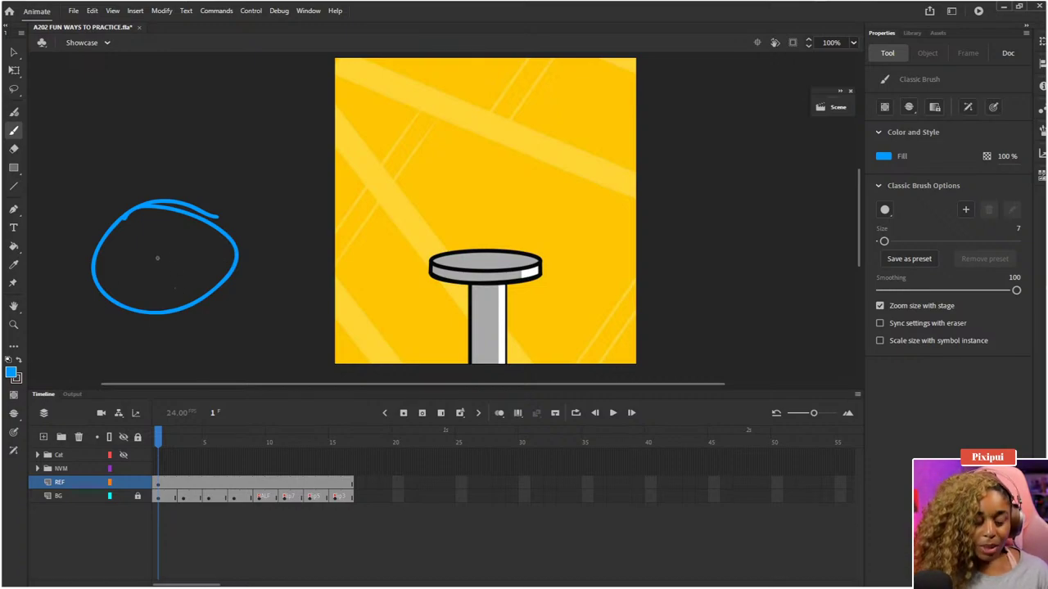
- Scale the blue circle down from 268.2 to about 130.2 wide with Free Transform
{"action": "key", "text": "q"}
{"action": "left_click_drag", "start_coordinate": [38, 123], "coordinate": [276, 343]}
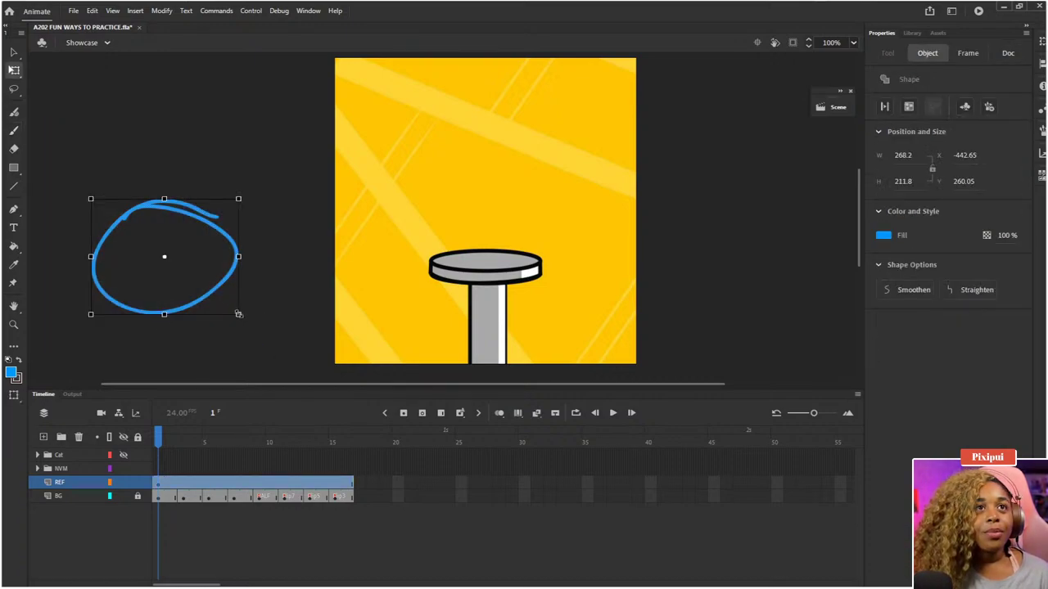
{"action": "left_click_drag", "start_coordinate": [238, 313], "coordinate": [197, 282]}
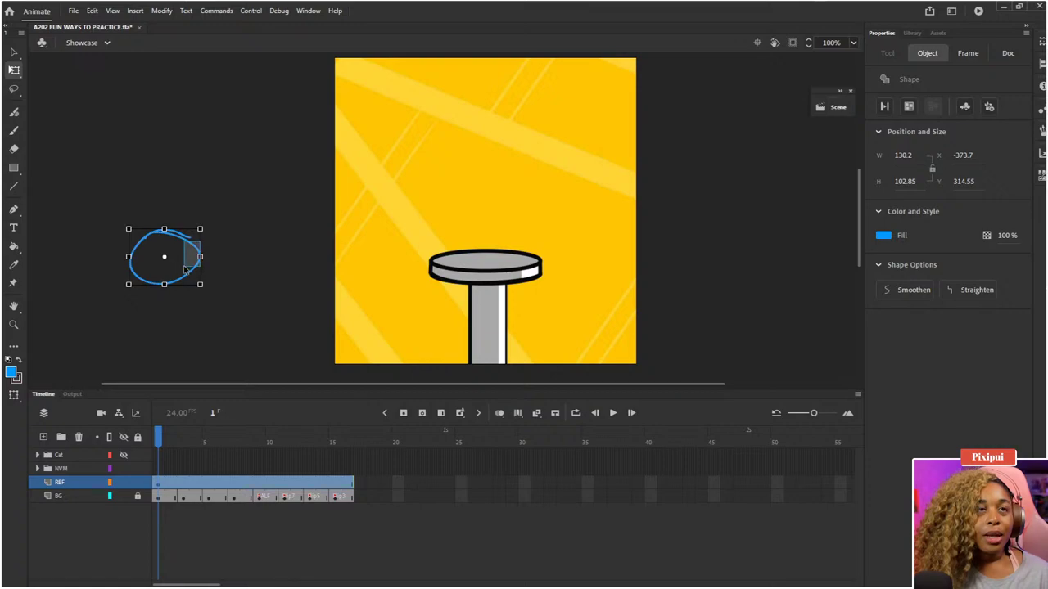
{"action": "left_click", "coordinate": [248, 288]}
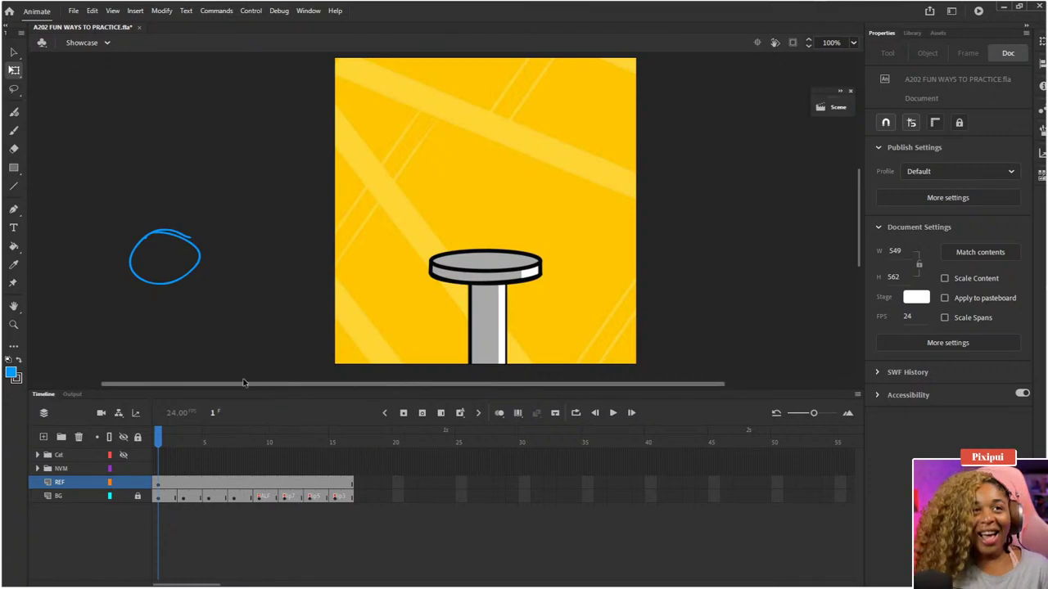
- Set the brush to size 26 and dab blue dots along the ring's lower left and top
{"action": "key", "text": "b"}
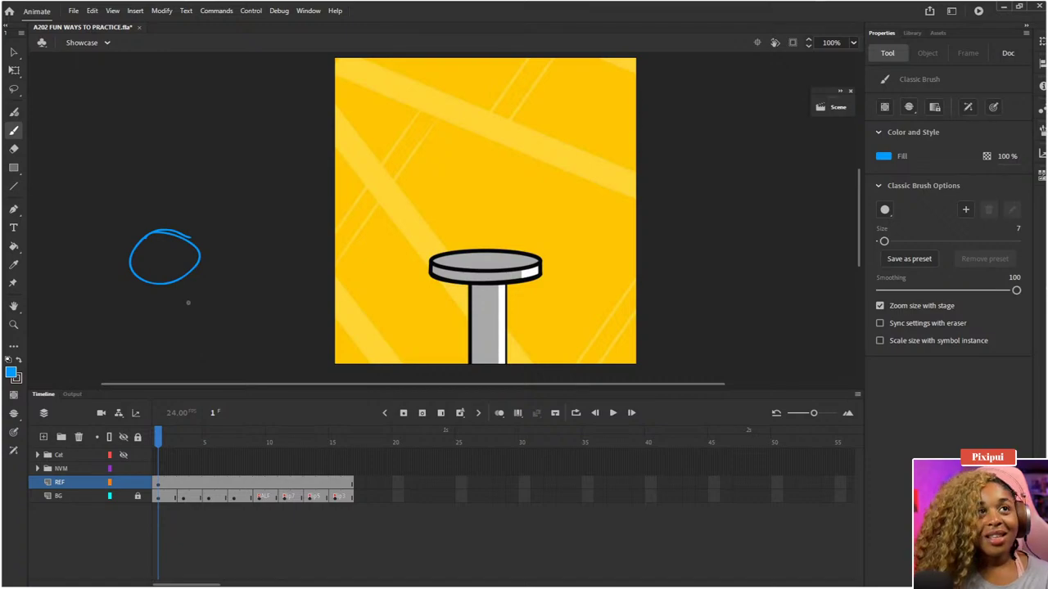
{"action": "key", "text": "bracketright"}
{"action": "key", "text": "bracketright"}
{"action": "key", "text": "bracketright"}
{"action": "key", "text": "bracketright"}
{"action": "key", "text": "bracketright"}
{"action": "key", "text": "bracketright"}
{"action": "key", "text": "bracketright"}
{"action": "key", "text": "bracketright"}
{"action": "key", "text": "bracketright"}
{"action": "key", "text": "bracketright"}
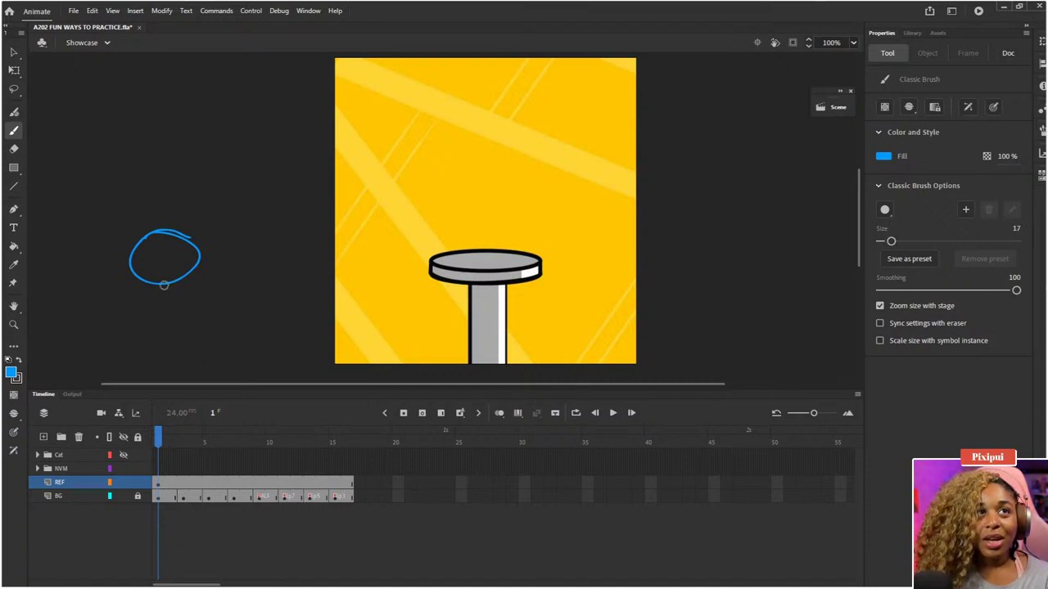
{"action": "key", "text": "bracketright"}
{"action": "key", "text": "bracketright"}
{"action": "key", "text": "bracketright"}
{"action": "key", "text": "bracketright"}
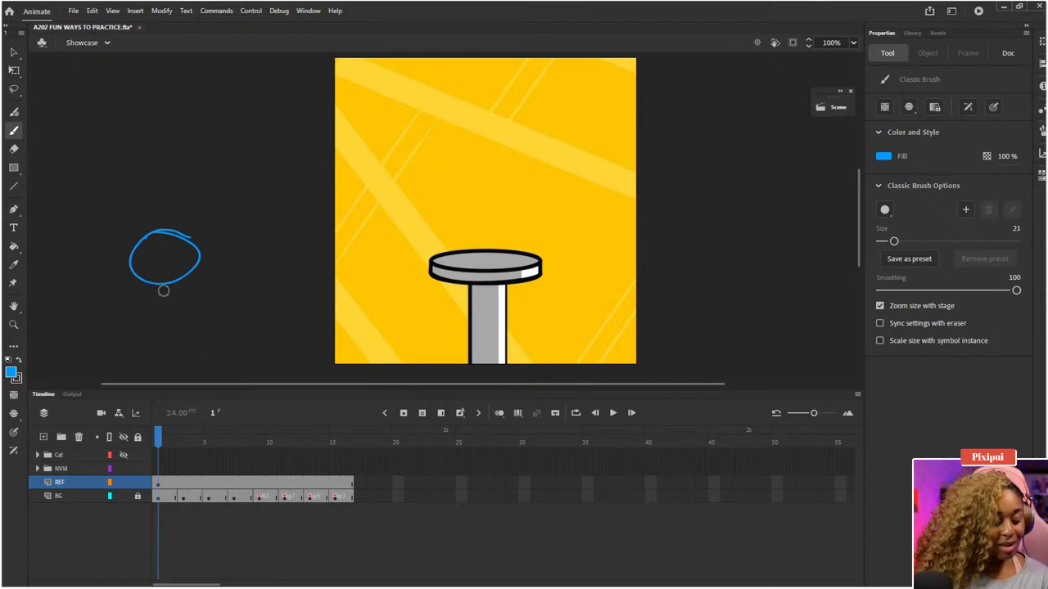
{"action": "key", "text": "bracketright"}
{"action": "key", "text": "bracketright"}
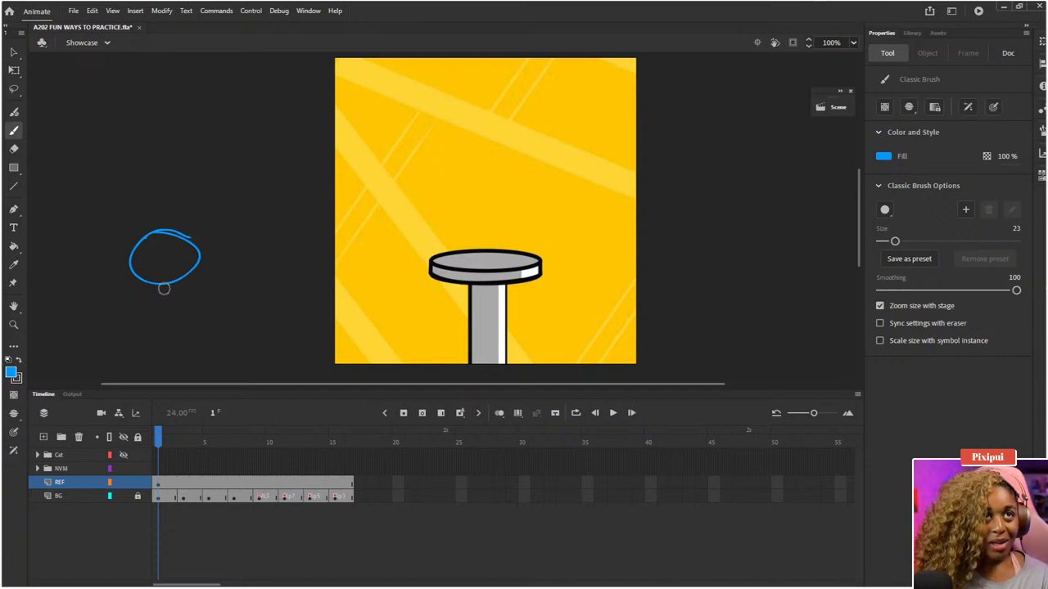
{"action": "key", "text": "bracketright"}
{"action": "key", "text": "bracketright"}
{"action": "key", "text": "bracketright"}
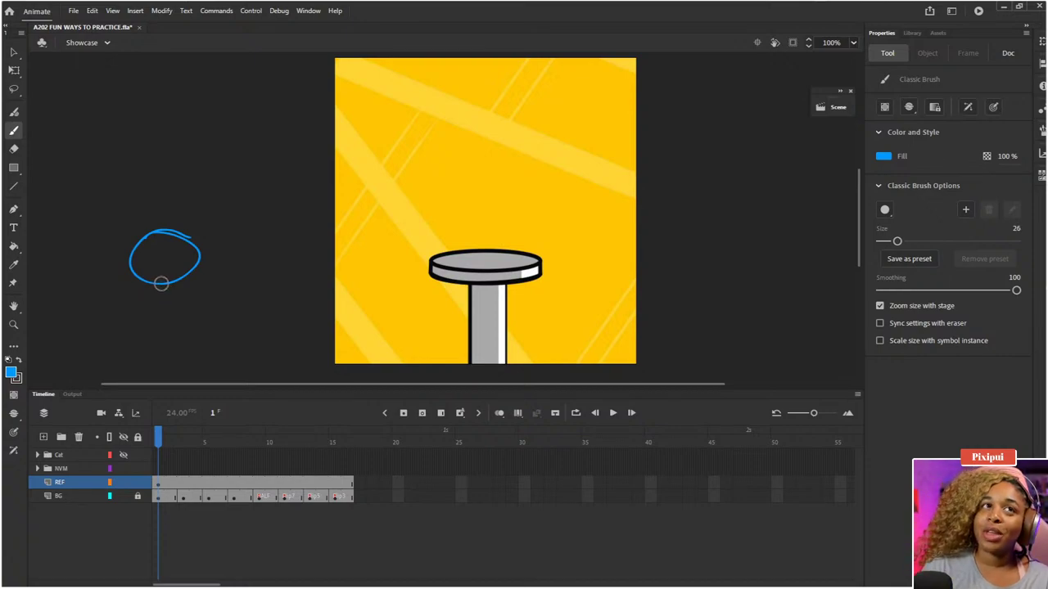
{"action": "key", "text": "bracketright"}
{"action": "key", "text": "bracketright"}
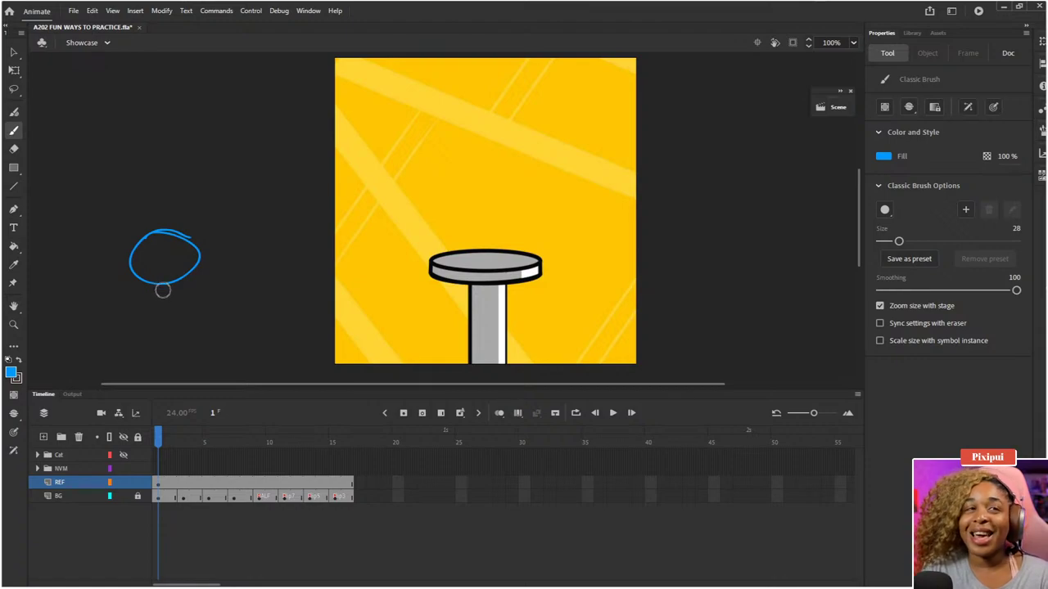
{"action": "key", "text": "bracketleft"}
{"action": "key", "text": "bracketleft"}
{"action": "key", "text": "bracketleft"}
{"action": "key", "text": "bracketleft"}
{"action": "key", "text": "bracketleft"}
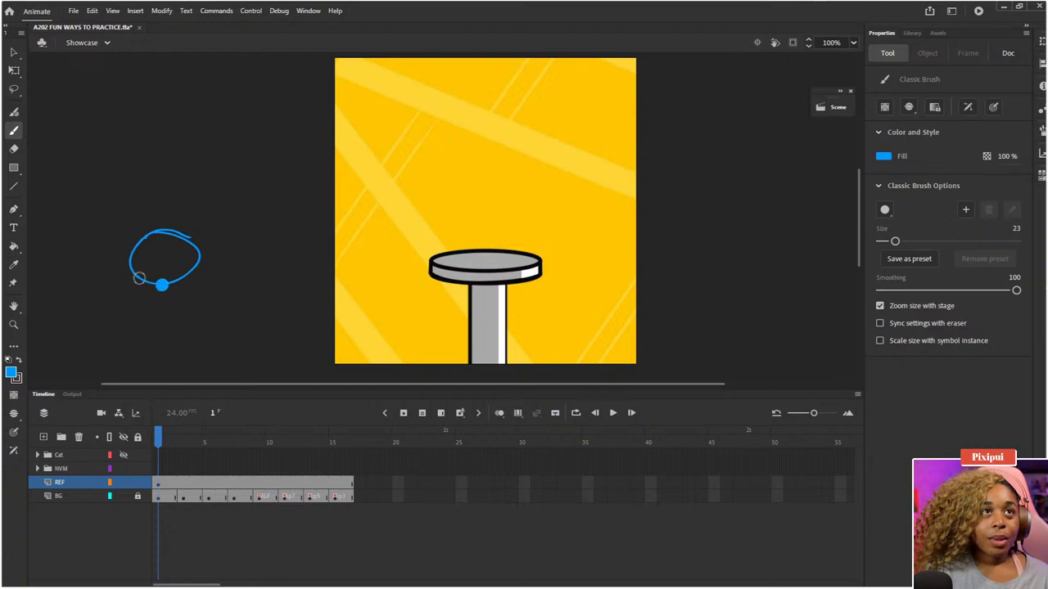
{"action": "left_click", "coordinate": [140, 278]}
{"action": "left_click", "coordinate": [126, 260]}
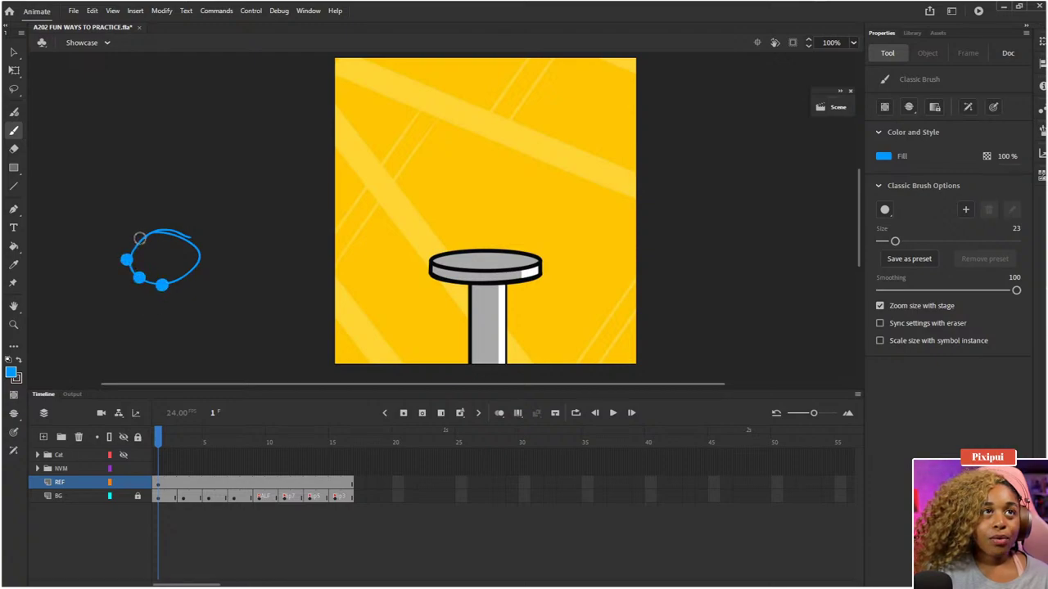
{"action": "left_click", "coordinate": [140, 238]}
{"action": "left_click", "coordinate": [164, 231]}
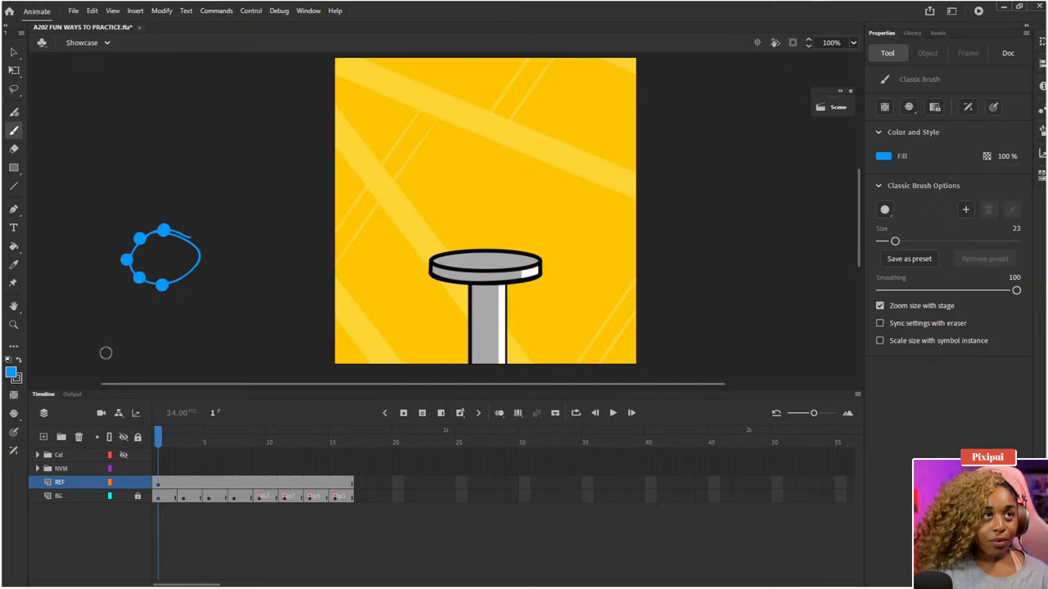
- Switch the fill to red and add three red dabs on the ring's right side
{"action": "left_click", "coordinate": [12, 374]}
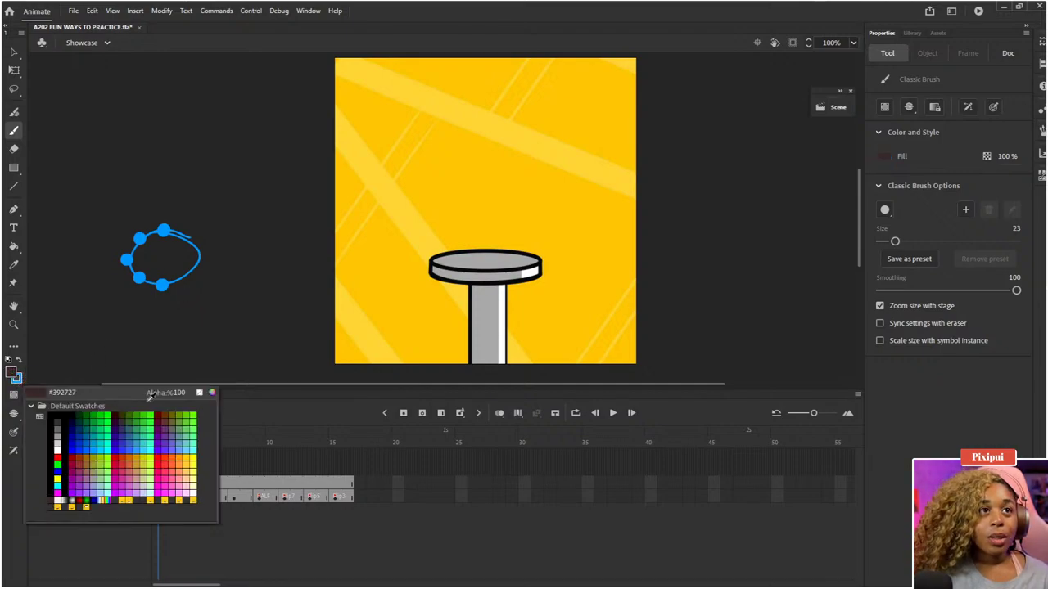
{"action": "left_click", "coordinate": [167, 465]}
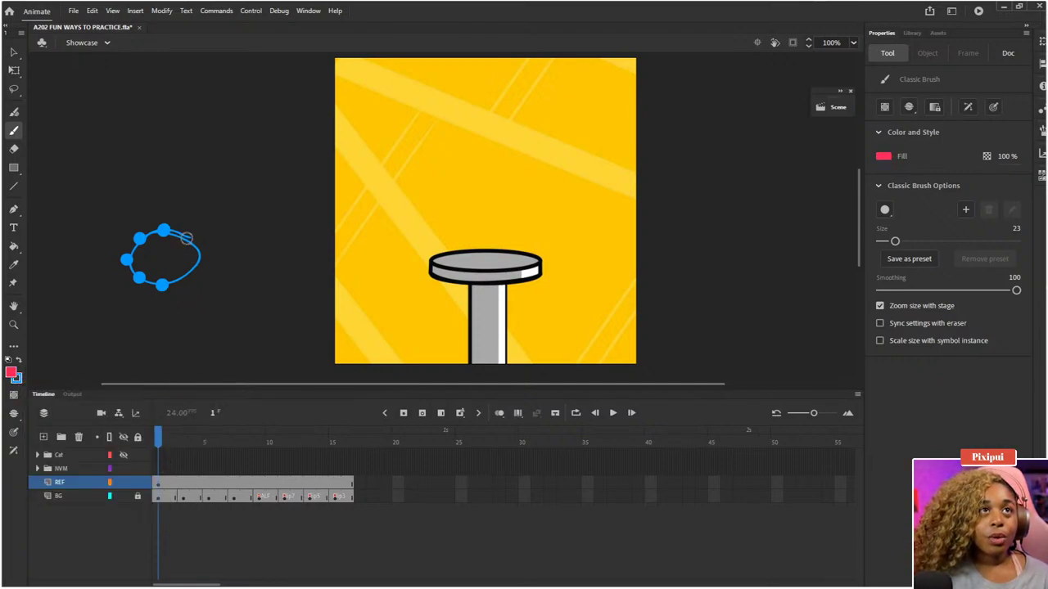
{"action": "left_click", "coordinate": [185, 238]}
{"action": "left_click", "coordinate": [198, 261]}
{"action": "left_click", "coordinate": [184, 276]}
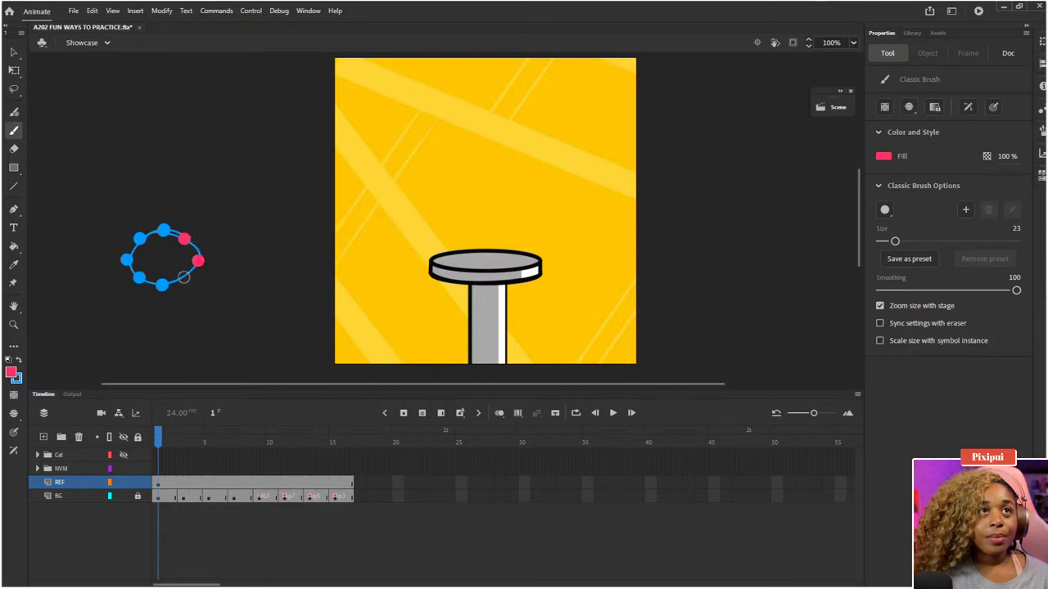
- Swap the colours back, shrink the brush to about size 6, and set the fill to black
{"action": "key", "text": "x"}
{"action": "right_click", "coordinate": [222, 231]}
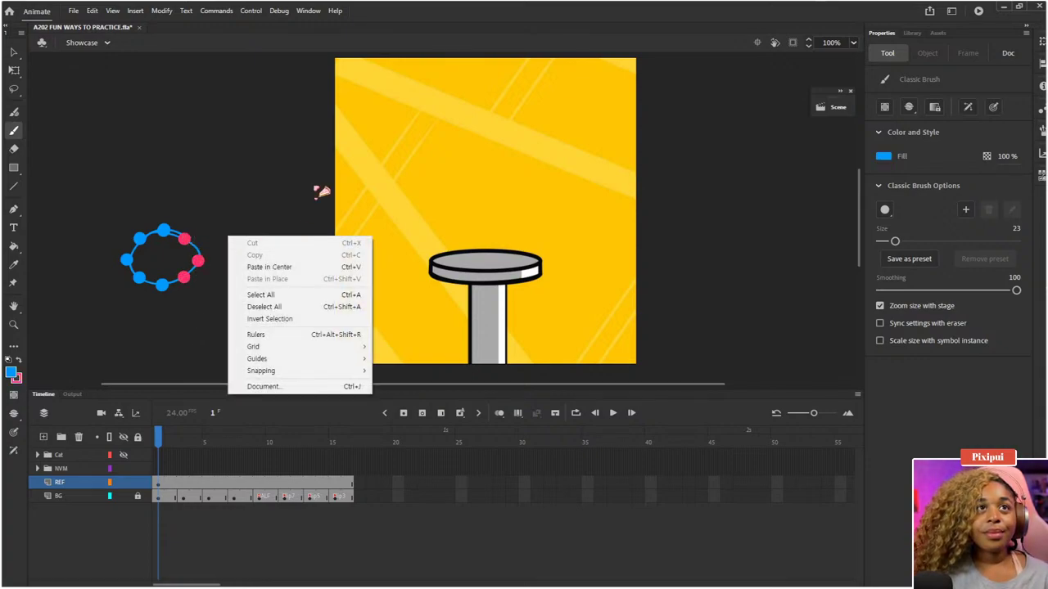
{"action": "key", "text": "Escape"}
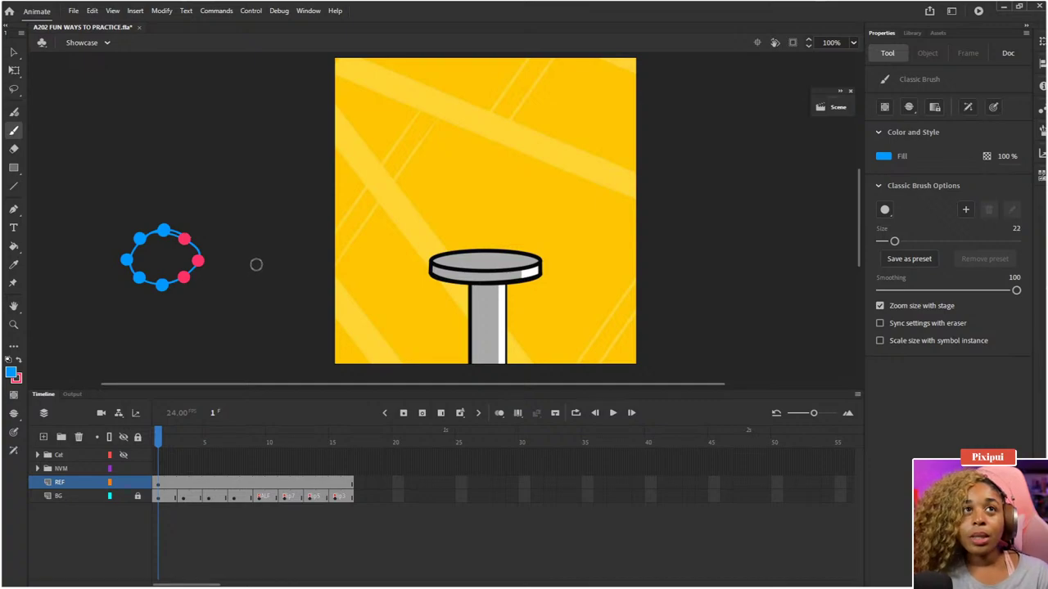
{"action": "key", "text": "bracketleft"}
{"action": "key", "text": "bracketleft"}
{"action": "key", "text": "bracketleft"}
{"action": "key", "text": "bracketleft"}
{"action": "key", "text": "bracketleft"}
{"action": "key", "text": "bracketleft"}
{"action": "key", "text": "bracketleft"}
{"action": "key", "text": "bracketleft"}
{"action": "key", "text": "bracketleft"}
{"action": "key", "text": "bracketleft"}
{"action": "key", "text": "bracketleft"}
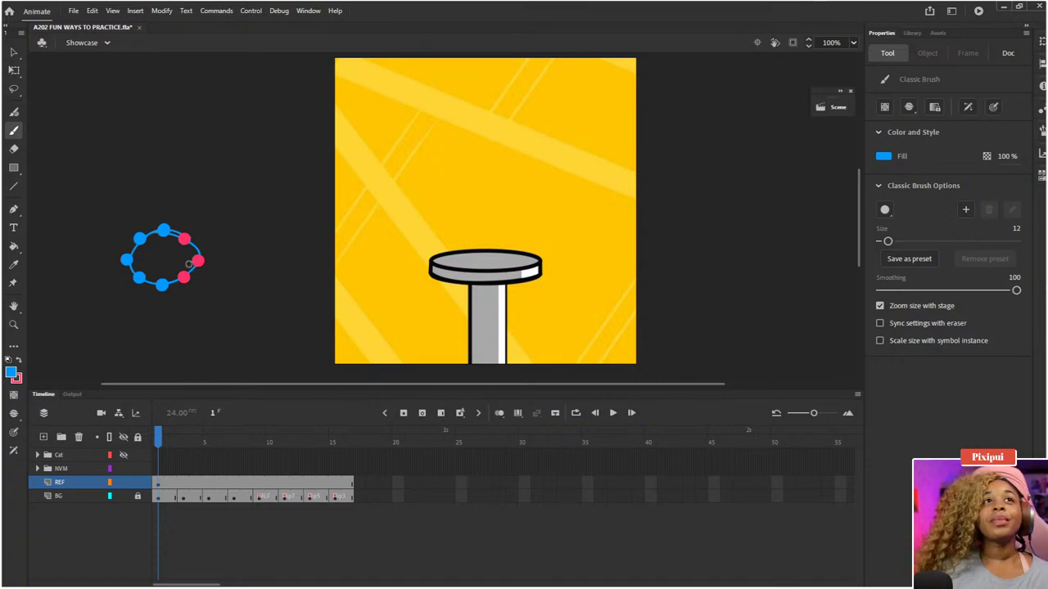
{"action": "key", "text": "bracketleft"}
{"action": "key", "text": "bracketleft"}
{"action": "key", "text": "bracketleft"}
{"action": "key", "text": "bracketleft"}
{"action": "key", "text": "bracketleft"}
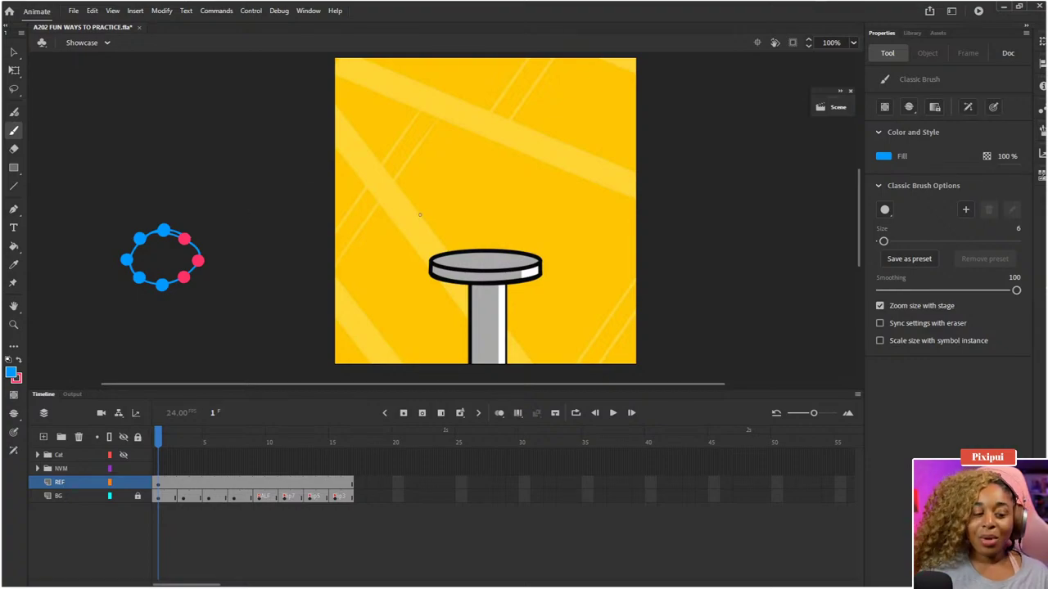
{"action": "scroll", "coordinate": [432, 214], "scroll_direction": "right", "scroll_amount": 3}
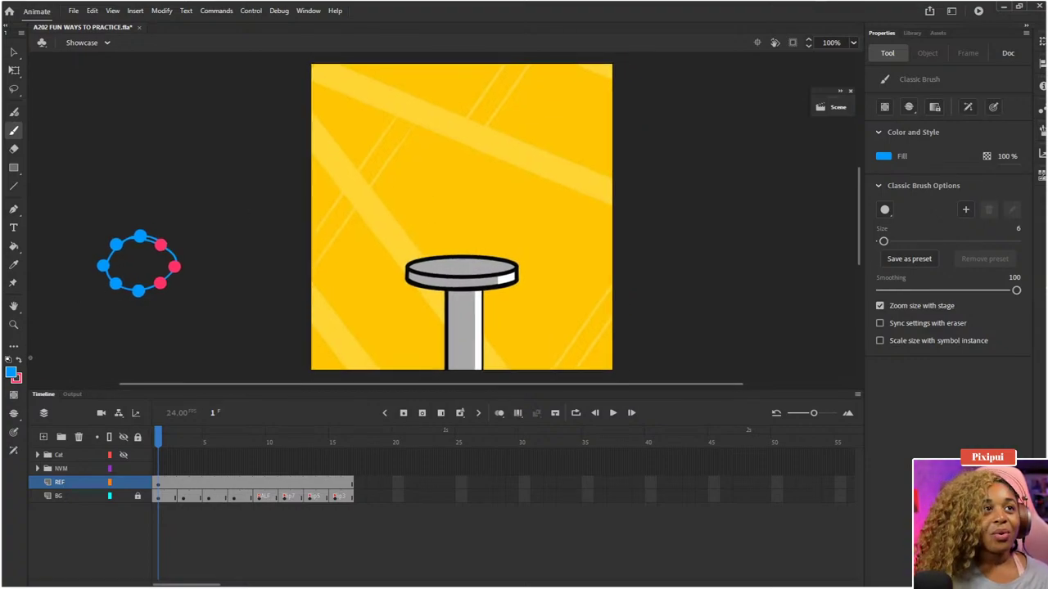
{"action": "left_click", "coordinate": [11, 373]}
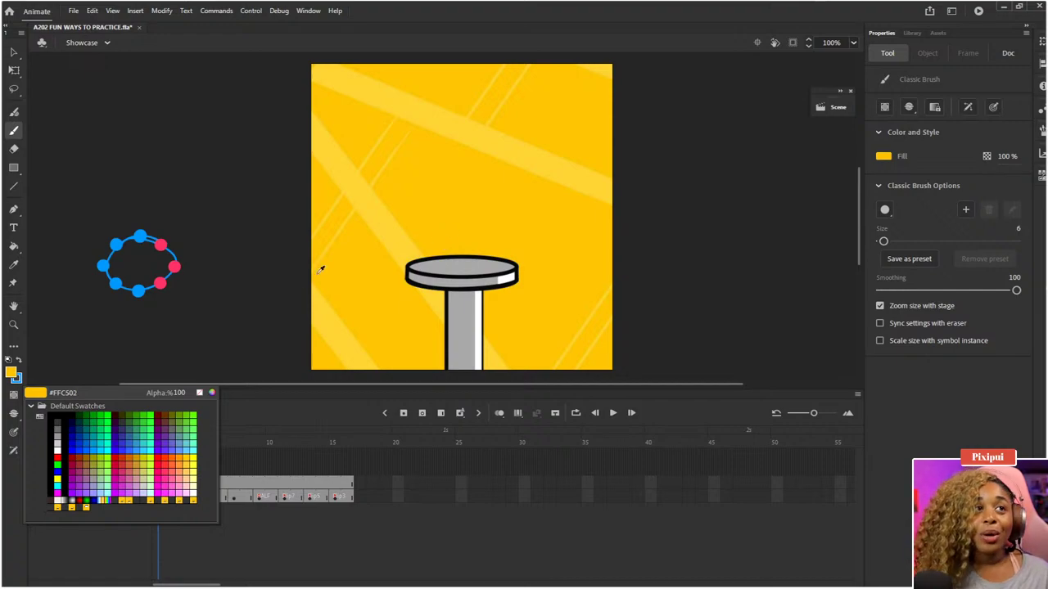
{"action": "left_click", "coordinate": [58, 419]}
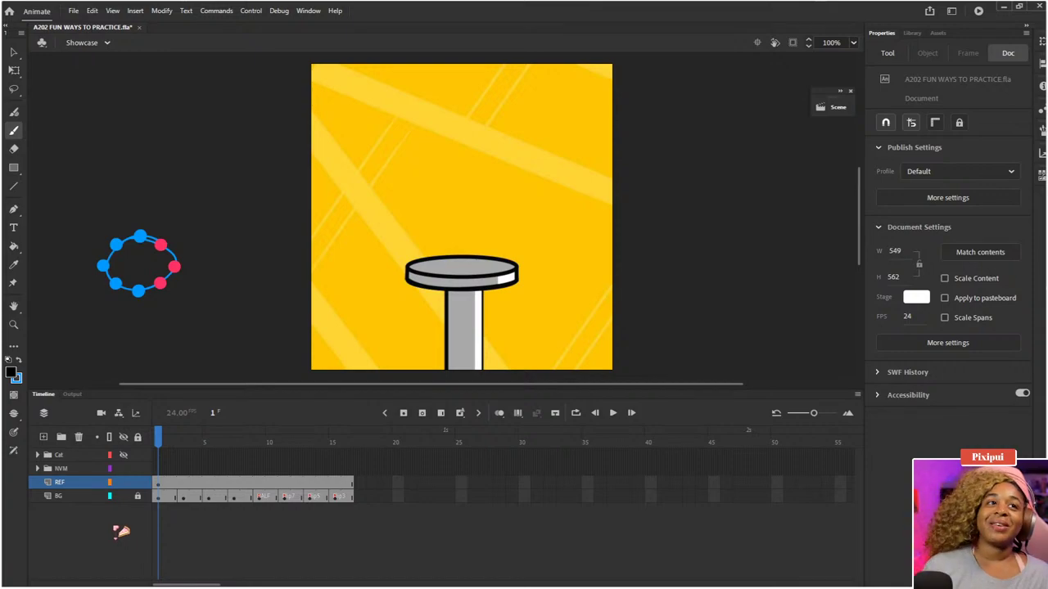
- Add a new layer above REF, abandon the rename, and keep the name Layer_3
{"action": "left_click", "coordinate": [44, 437]}
{"action": "double_click", "coordinate": [65, 482]}
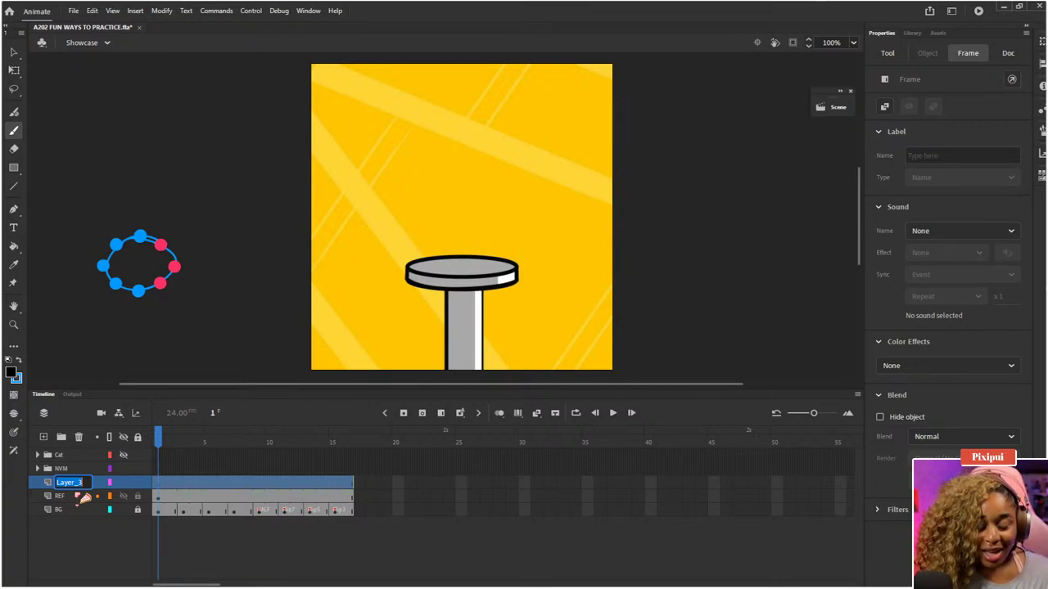
{"action": "type", "text": "F"}
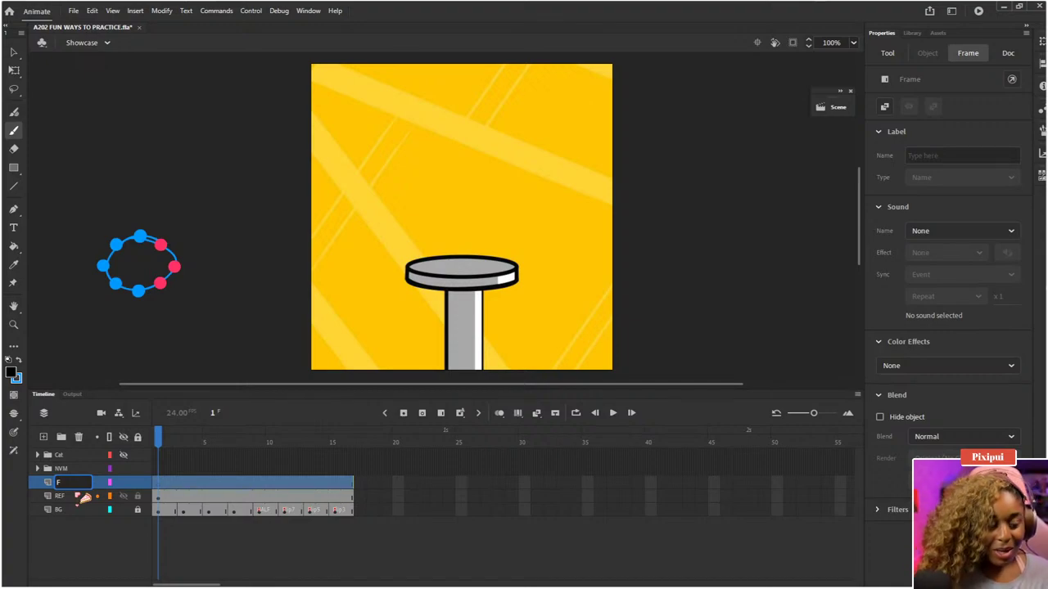
{"action": "key", "text": "BackSpace"}
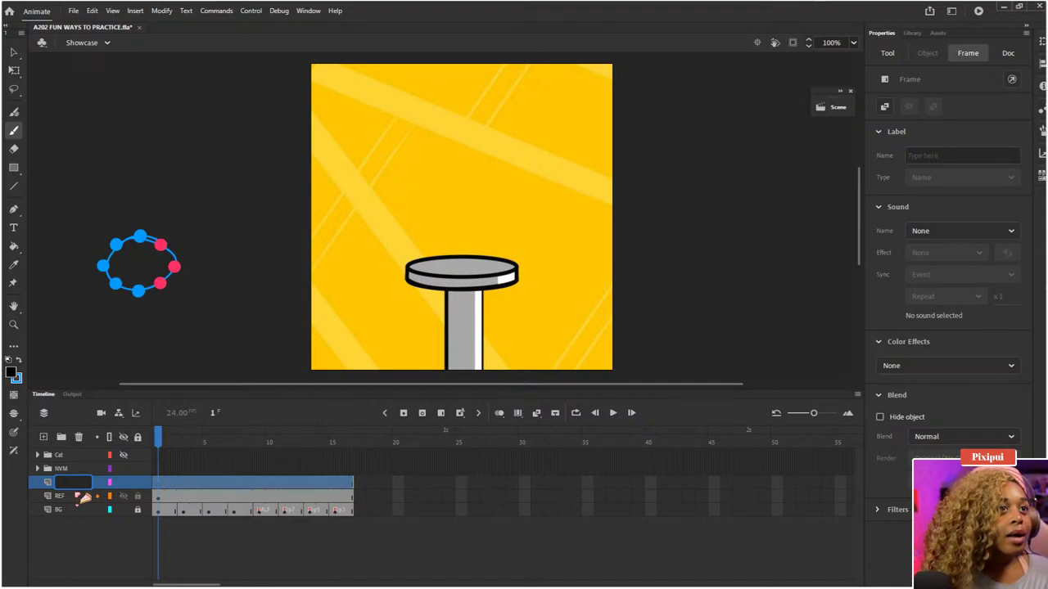
{"action": "left_click", "coordinate": [159, 555]}
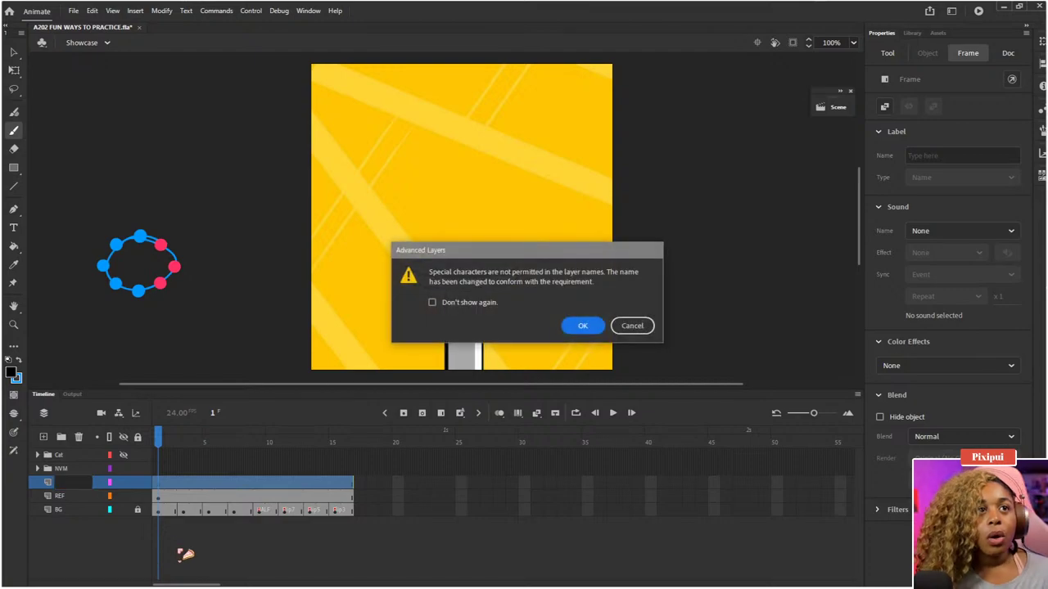
{"action": "left_click", "coordinate": [631, 326]}
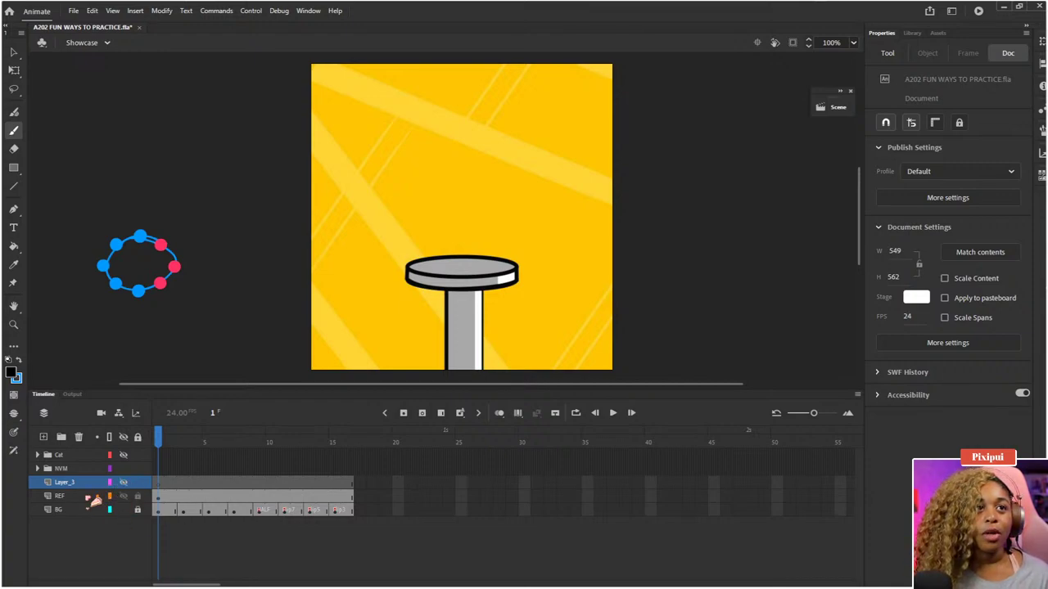
- Move the REF layer above Layer_3, then scrub Layer_3 between frames 1, 3 and 5
{"action": "left_click_drag", "start_coordinate": [92, 497], "coordinate": [82, 481]}
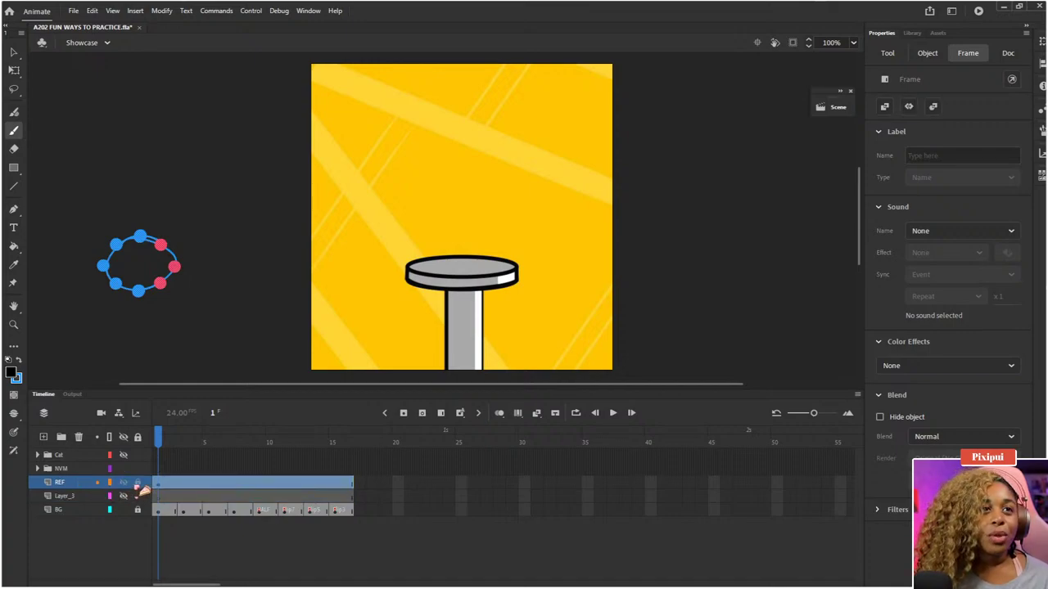
{"action": "left_click", "coordinate": [159, 499]}
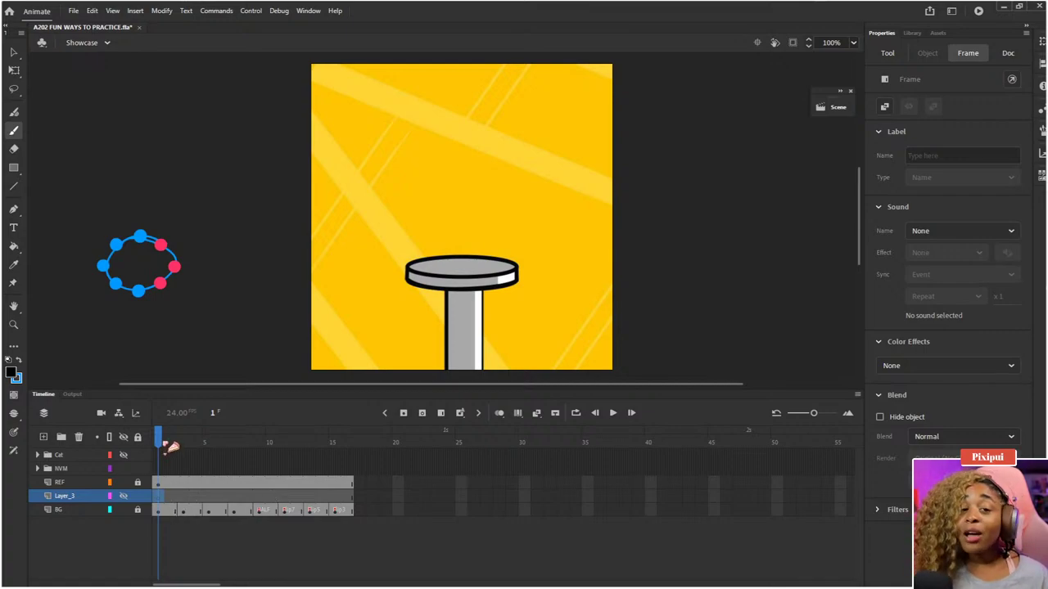
{"action": "mouse_move", "coordinate": [164, 443]}
{"action": "left_mouse_down"}
{"action": "mouse_move", "coordinate": [246, 432]}
{"action": "mouse_move", "coordinate": [158, 442]}
{"action": "left_mouse_up"}
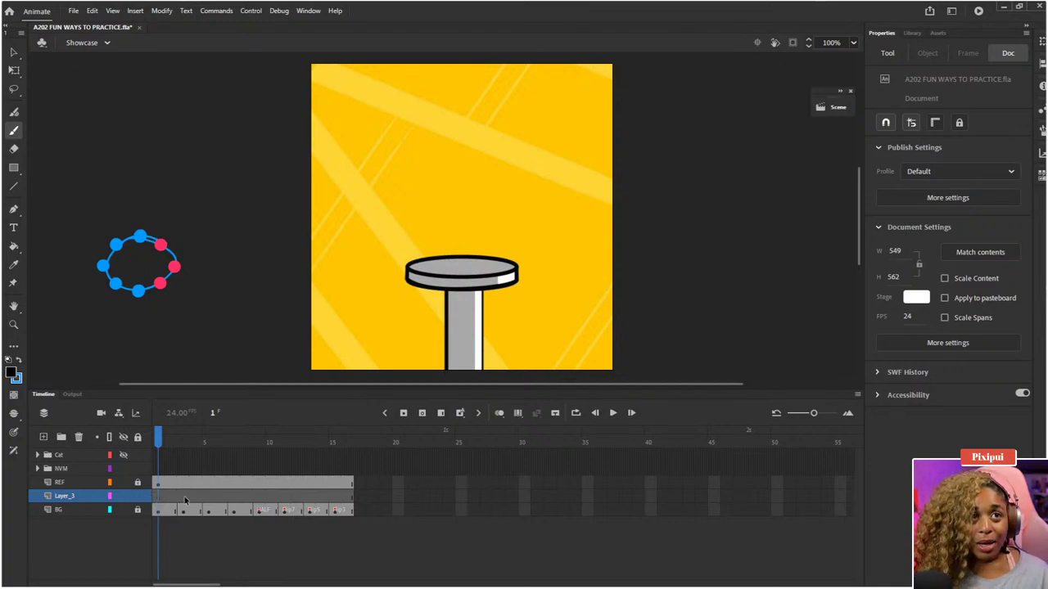
{"action": "left_click", "coordinate": [184, 498]}
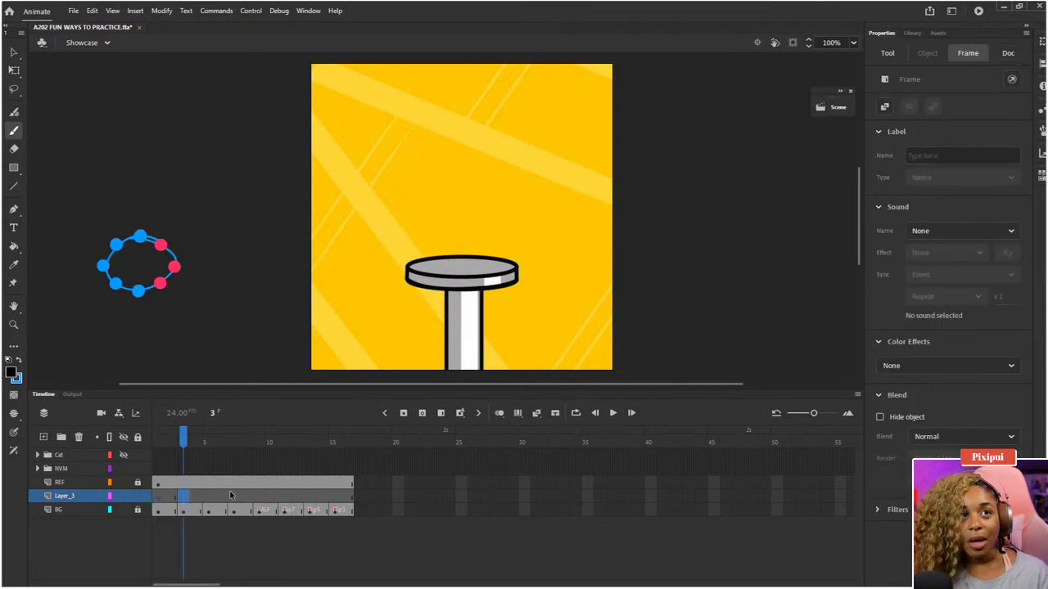
{"action": "left_click", "coordinate": [207, 496]}
{"action": "left_click", "coordinate": [184, 498]}
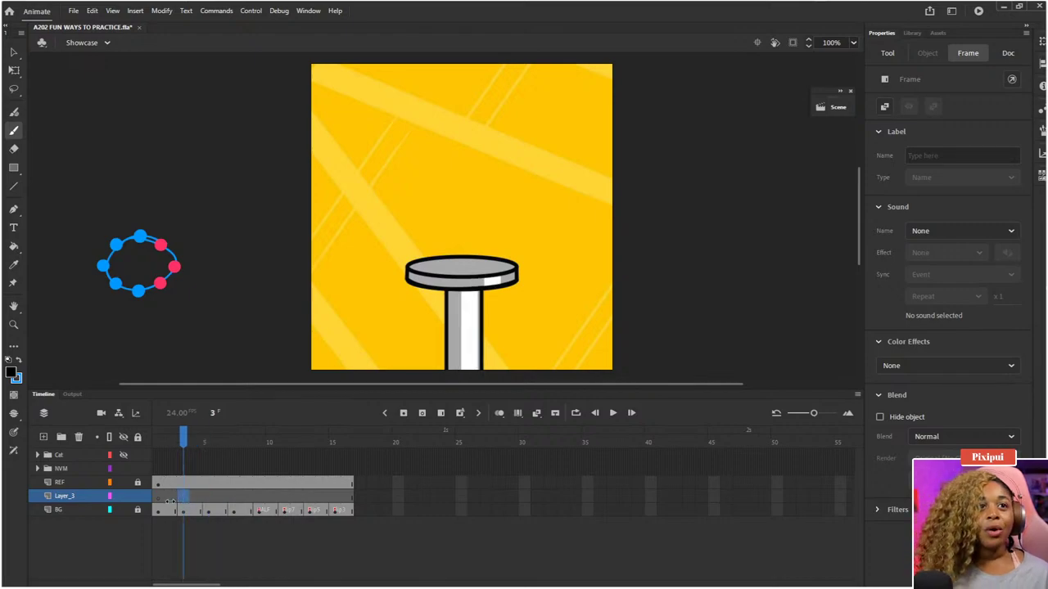
{"action": "left_click", "coordinate": [160, 499]}
- Convert Layer_3's frames to frame-by-frame animation with a keyframe every other frame
{"action": "right_click", "coordinate": [162, 501]}
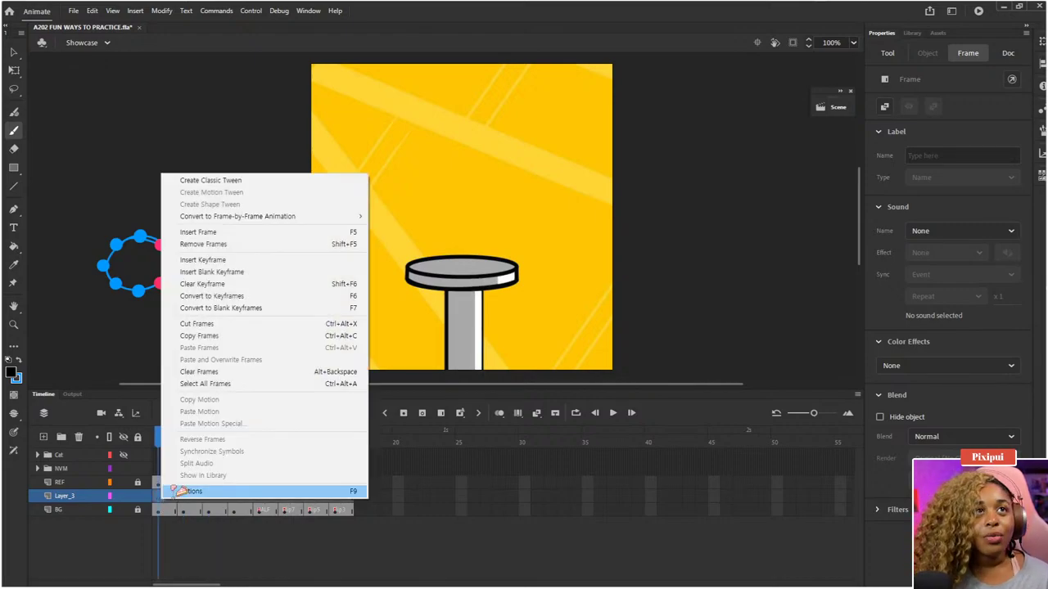
{"action": "mouse_move", "coordinate": [306, 230]}
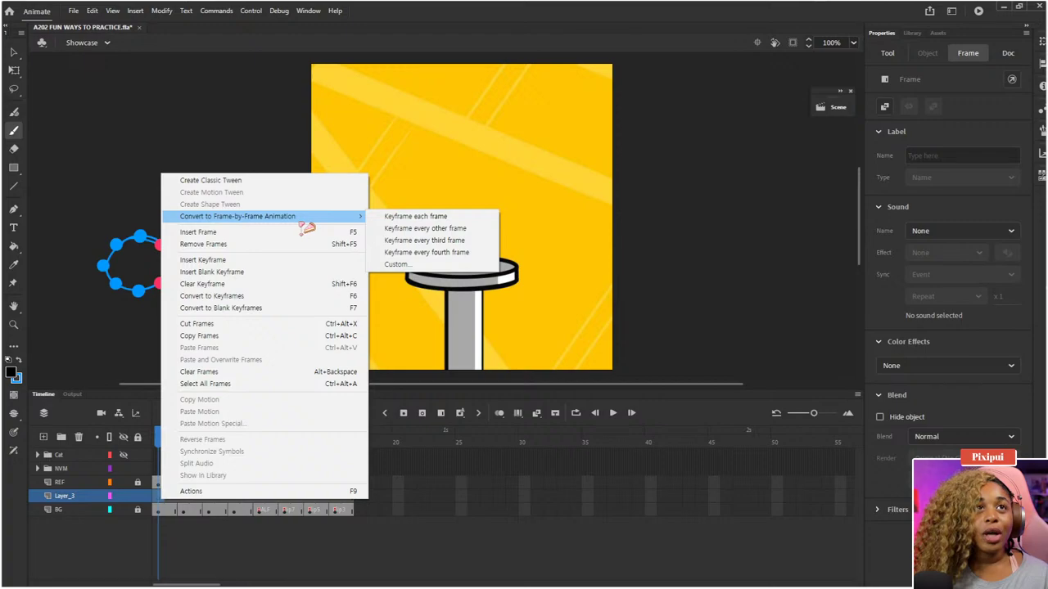
{"action": "left_click", "coordinate": [403, 228]}
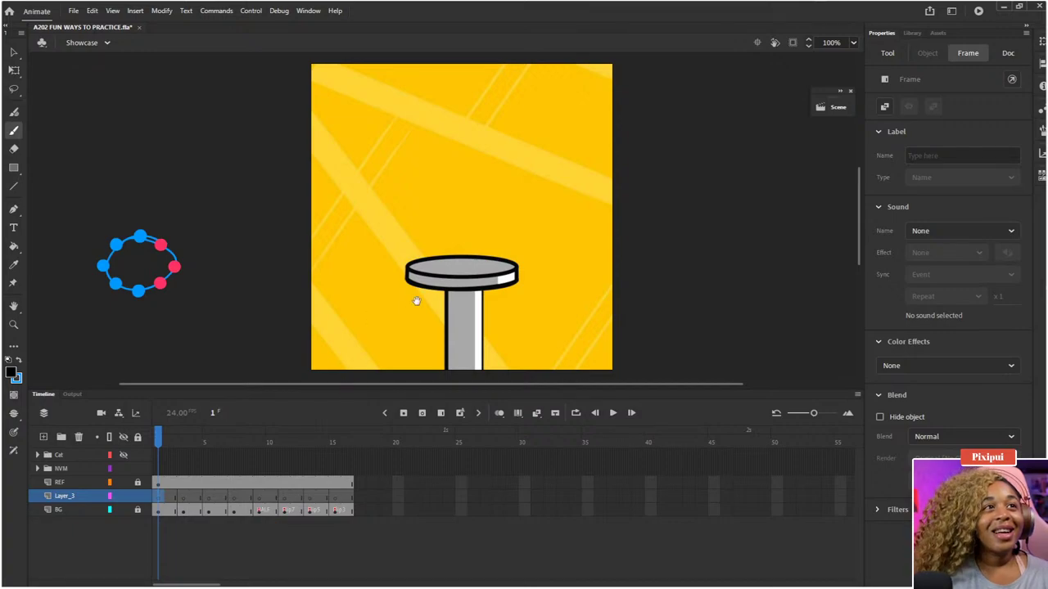
{"action": "left_click_drag", "start_coordinate": [424, 253], "coordinate": [397, 244]}
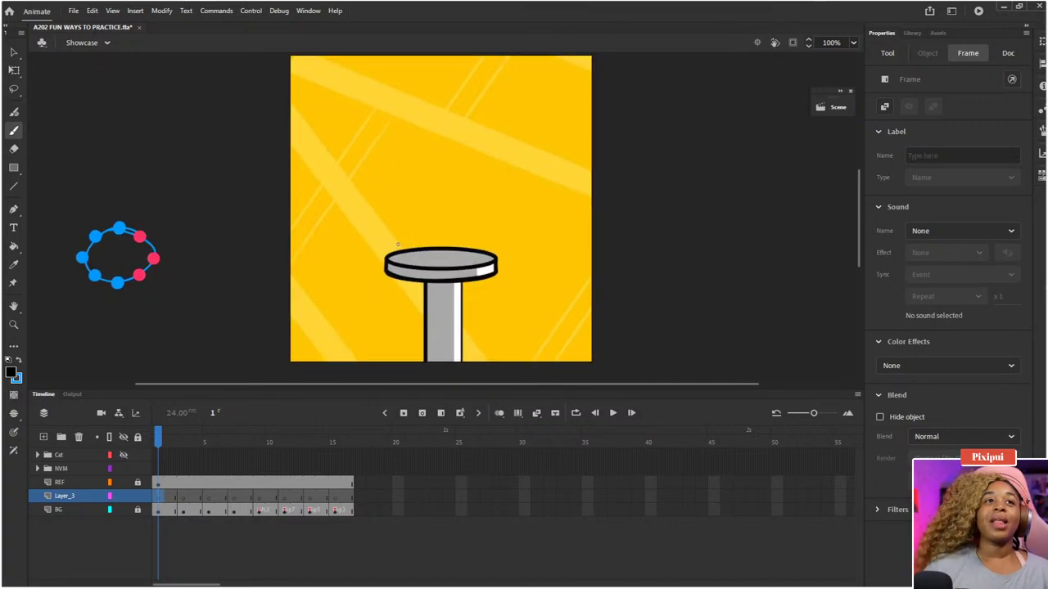
- On the REF layer, sketch a blue diamond with filled glasses lenses above the ring drawing
{"action": "left_click", "coordinate": [138, 483]}
{"action": "left_click", "coordinate": [159, 482]}
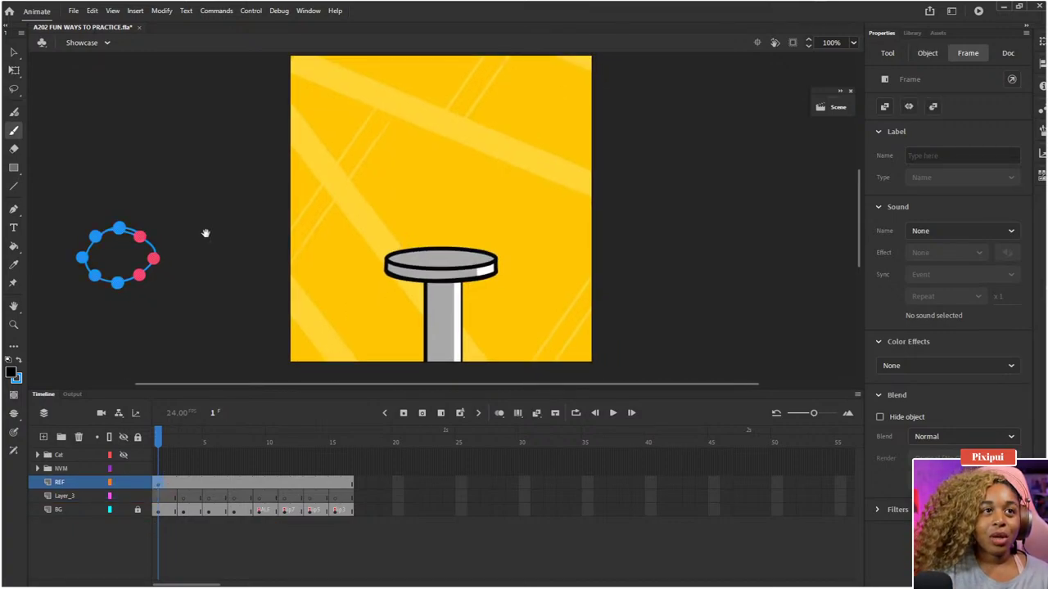
{"action": "left_click_drag", "start_coordinate": [198, 266], "coordinate": [217, 272]}
{"action": "key", "text": "ctrl+a"}
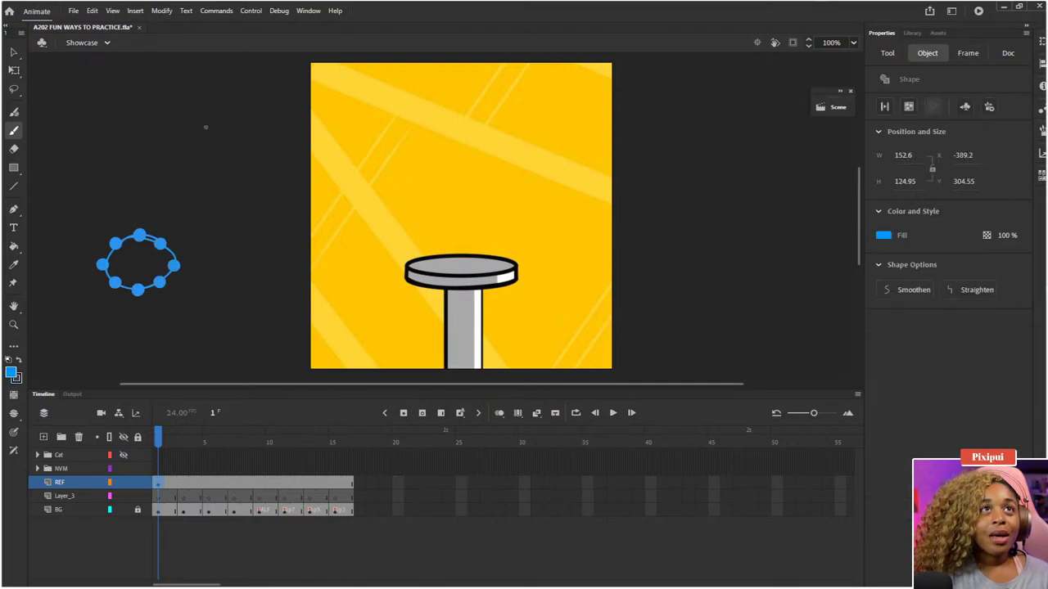
{"action": "mouse_move", "coordinate": [210, 117]}
{"action": "left_mouse_down"}
{"action": "mouse_move", "coordinate": [199, 149]}
{"action": "mouse_move", "coordinate": [212, 184]}
{"action": "mouse_move", "coordinate": [239, 157]}
{"action": "mouse_move", "coordinate": [223, 133]}
{"action": "mouse_move", "coordinate": [211, 118]}
{"action": "mouse_move", "coordinate": [180, 140]}
{"action": "mouse_move", "coordinate": [180, 153]}
{"action": "mouse_move", "coordinate": [207, 151]}
{"action": "mouse_move", "coordinate": [212, 135]}
{"action": "mouse_move", "coordinate": [232, 150]}
{"action": "mouse_move", "coordinate": [247, 128]}
{"action": "mouse_move", "coordinate": [245, 140]}
{"action": "left_mouse_up"}
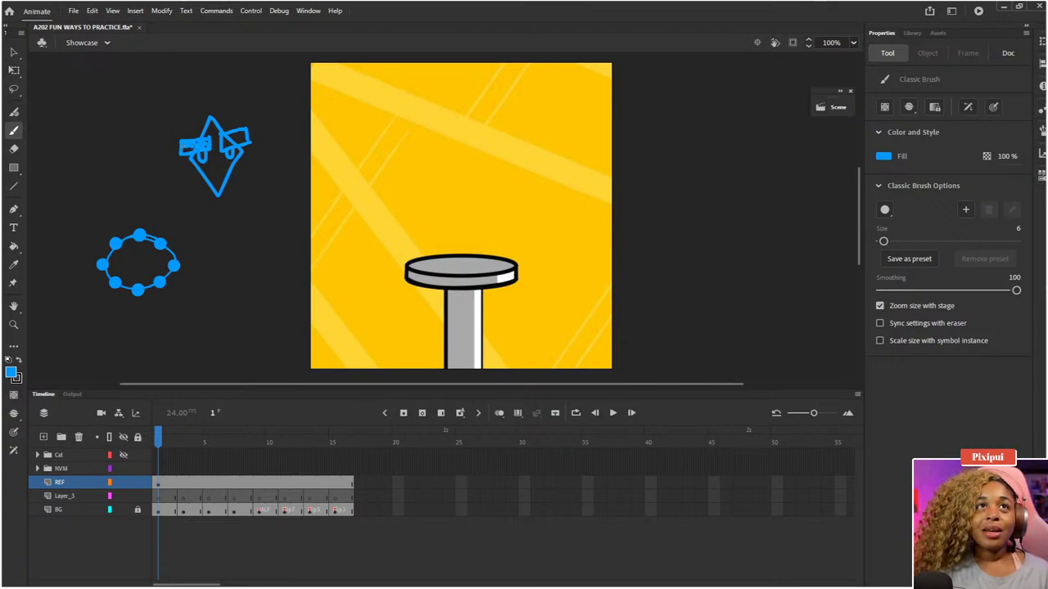
{"action": "left_click_drag", "start_coordinate": [224, 146], "coordinate": [241, 135]}
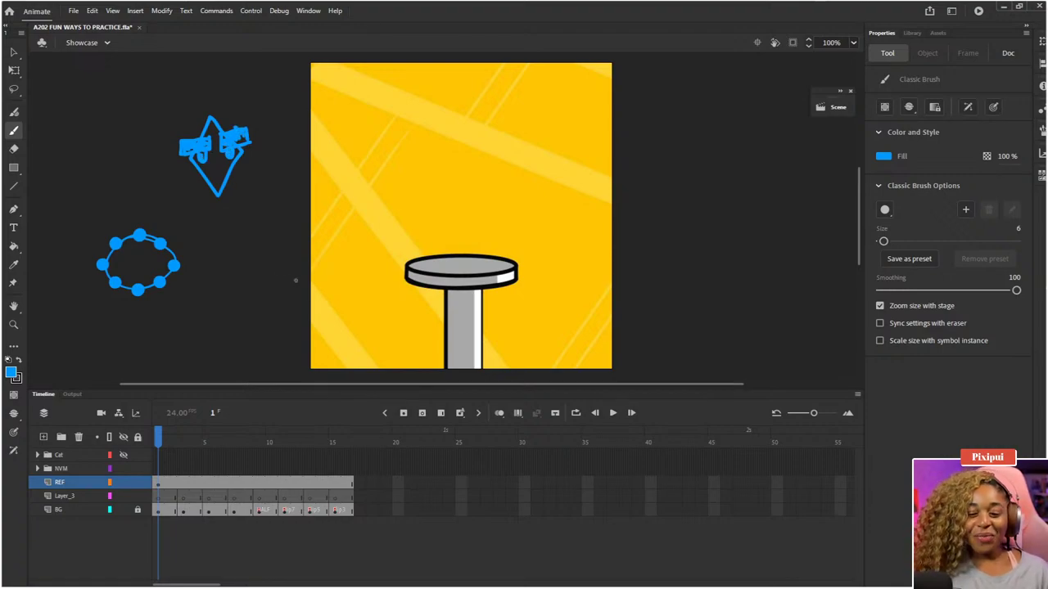
{"action": "scroll", "coordinate": [262, 180], "scroll_direction": "right", "scroll_amount": 1}
{"action": "scroll", "coordinate": [262, 180], "scroll_direction": "down", "scroll_amount": 1}
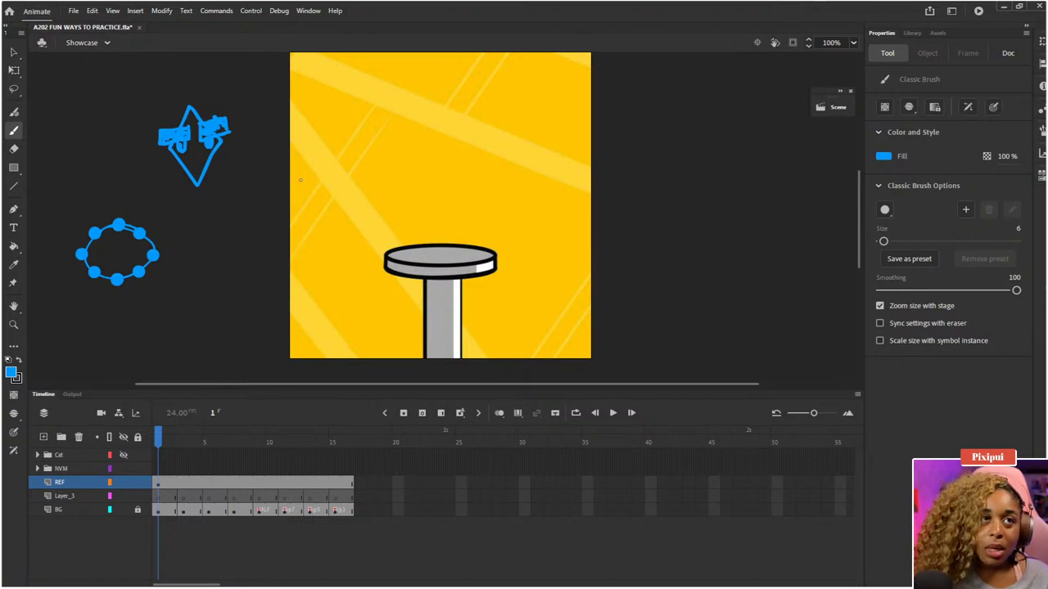
- Rename Layer_3 to Mr_K, accepting the special-characters warning, then return to the stage
{"action": "left_click", "coordinate": [73, 501]}
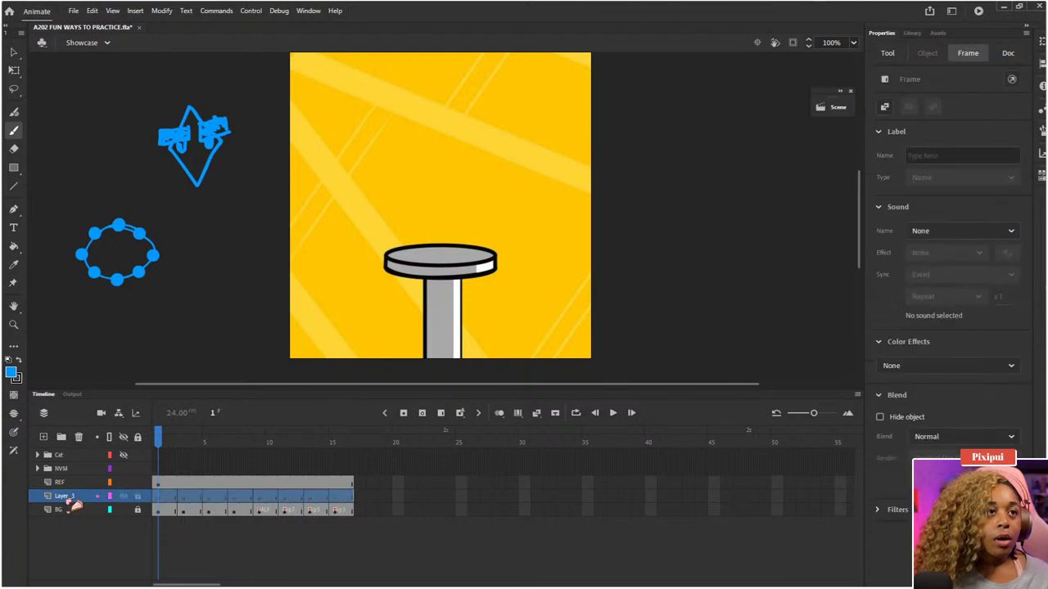
{"action": "double_click", "coordinate": [65, 496]}
{"action": "type", "text": "MASK"}
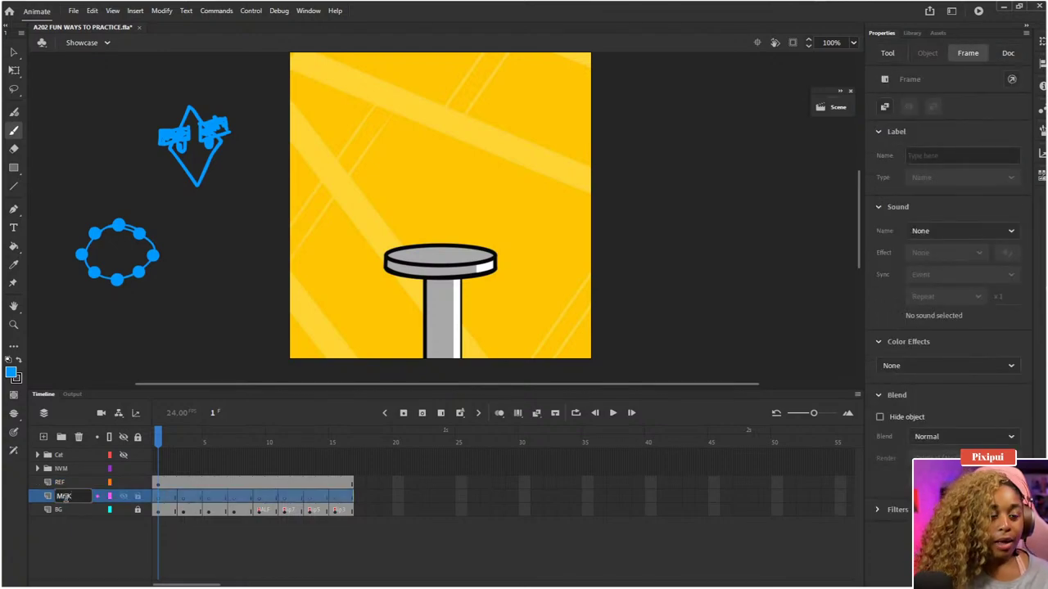
{"action": "key", "text": "Return"}
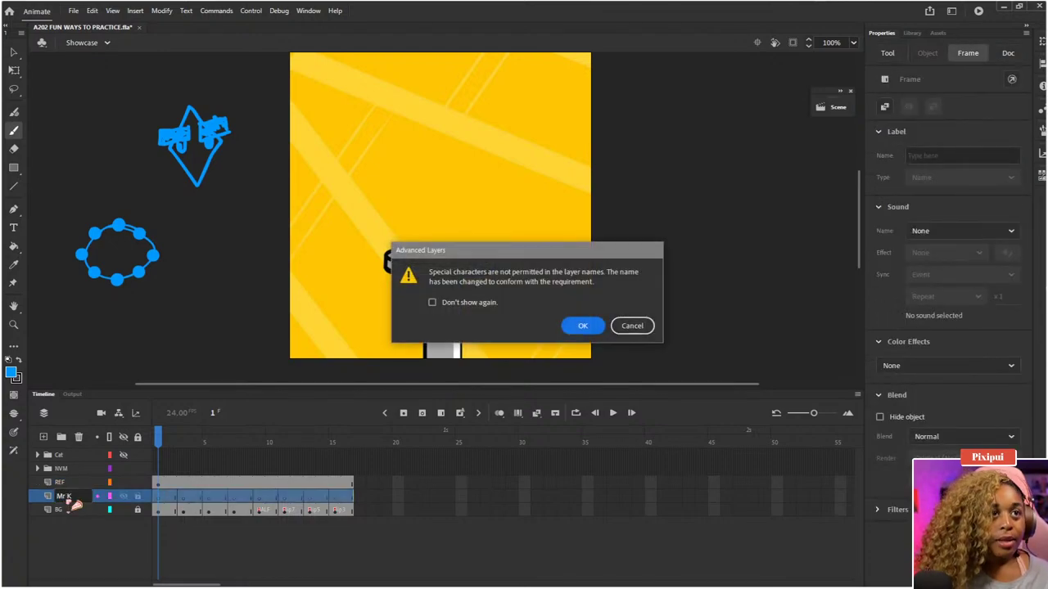
{"action": "key", "text": "Return"}
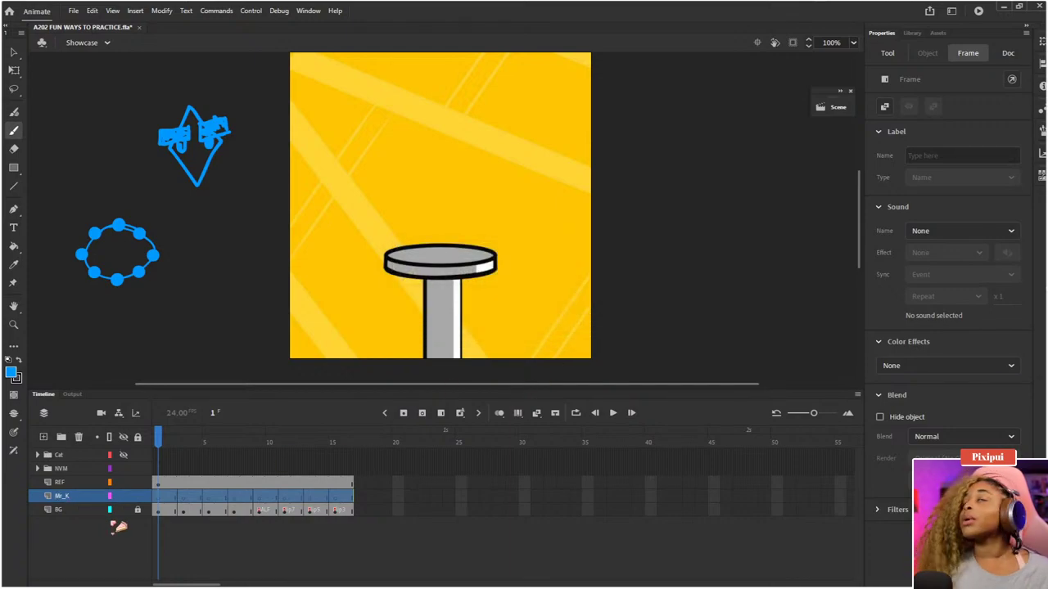
{"action": "scroll", "coordinate": [474, 164], "scroll_direction": "left", "scroll_amount": 1}
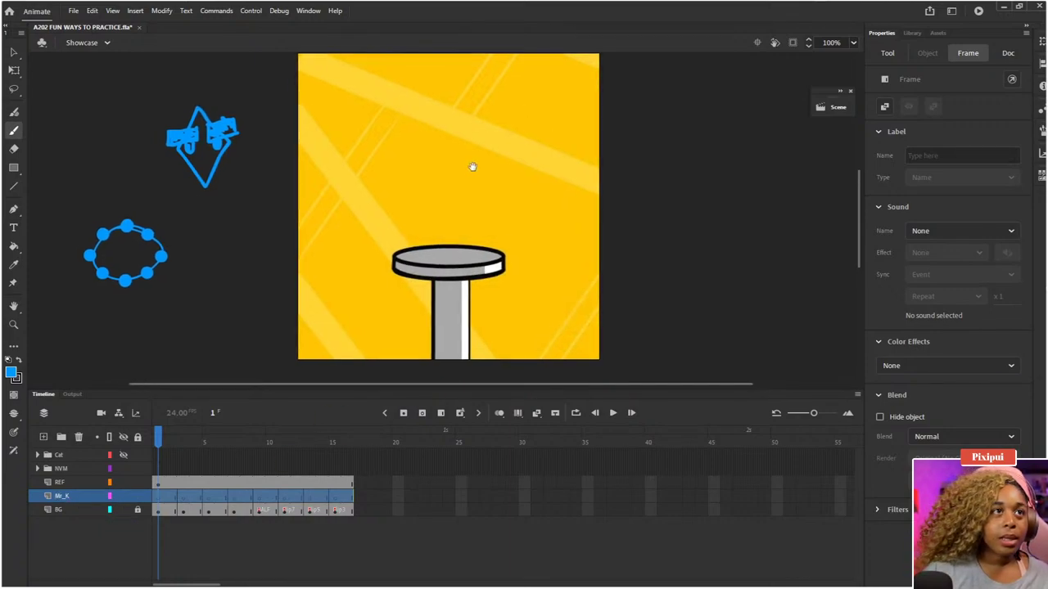
{"action": "left_click", "coordinate": [473, 167]}
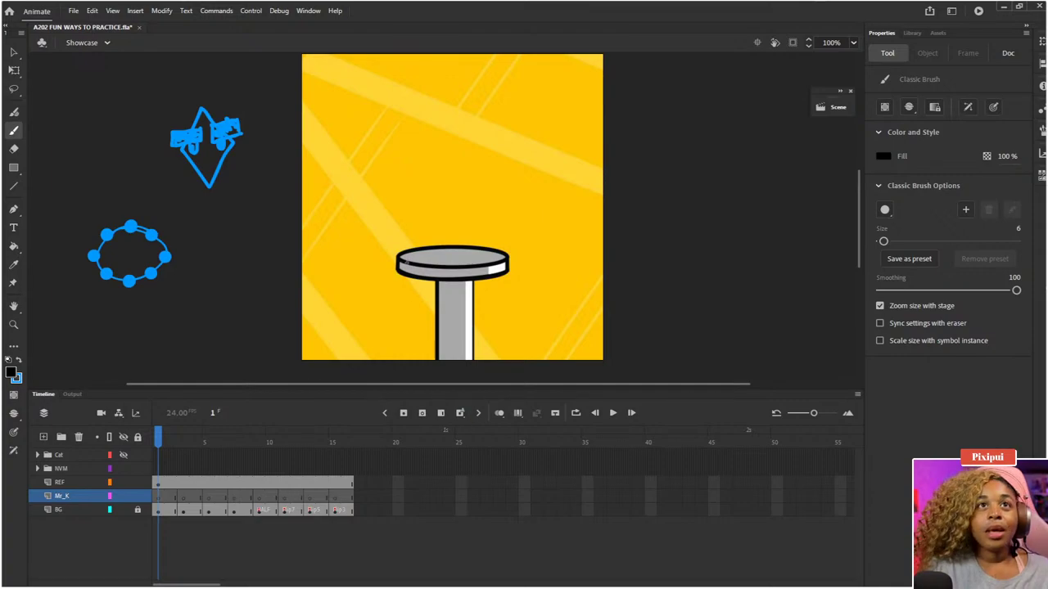
- Draw a black diamond outline in two brush strokes atop the pole's disc on frame 1
{"action": "scroll", "coordinate": [440, 229], "scroll_direction": "right", "scroll_amount": 1}
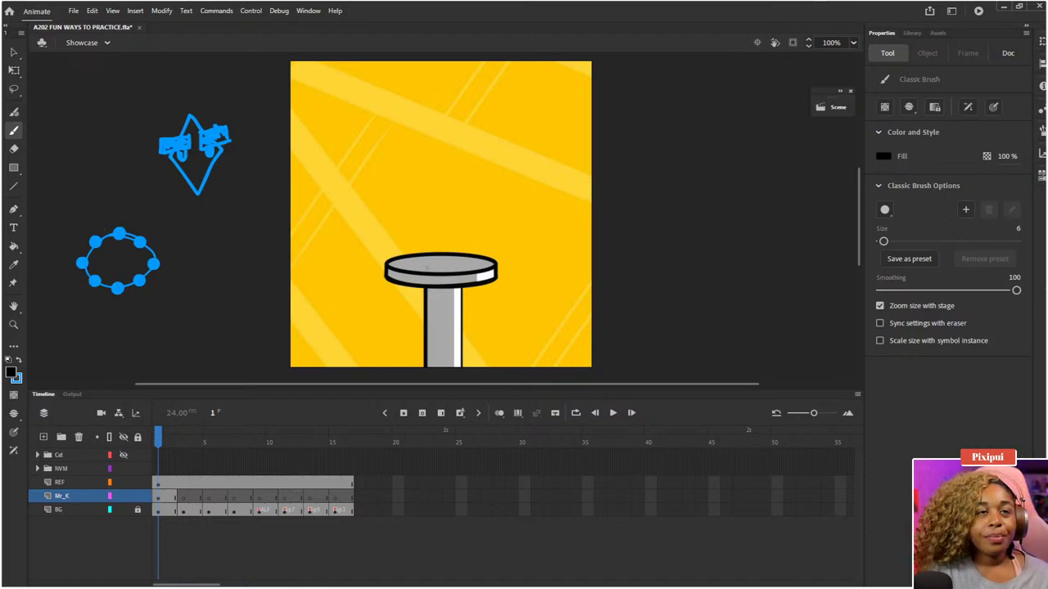
{"action": "mouse_move", "coordinate": [434, 198]}
{"action": "left_mouse_down"}
{"action": "mouse_move", "coordinate": [410, 231]}
{"action": "mouse_move", "coordinate": [437, 267]}
{"action": "mouse_move", "coordinate": [467, 234]}
{"action": "mouse_move", "coordinate": [442, 198]}
{"action": "left_mouse_up"}
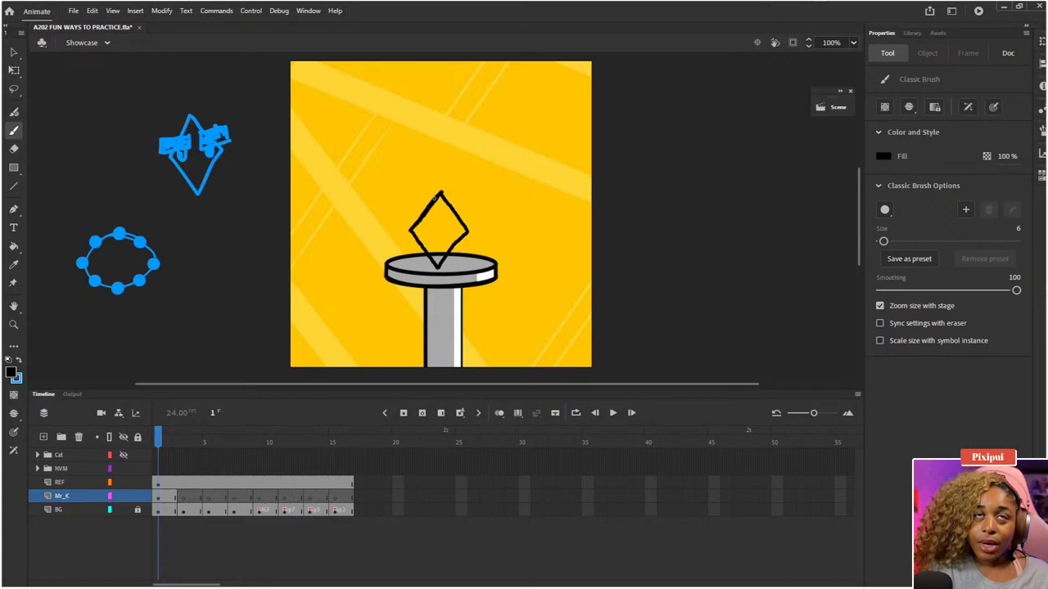
{"action": "left_click_drag", "start_coordinate": [435, 199], "coordinate": [437, 195]}
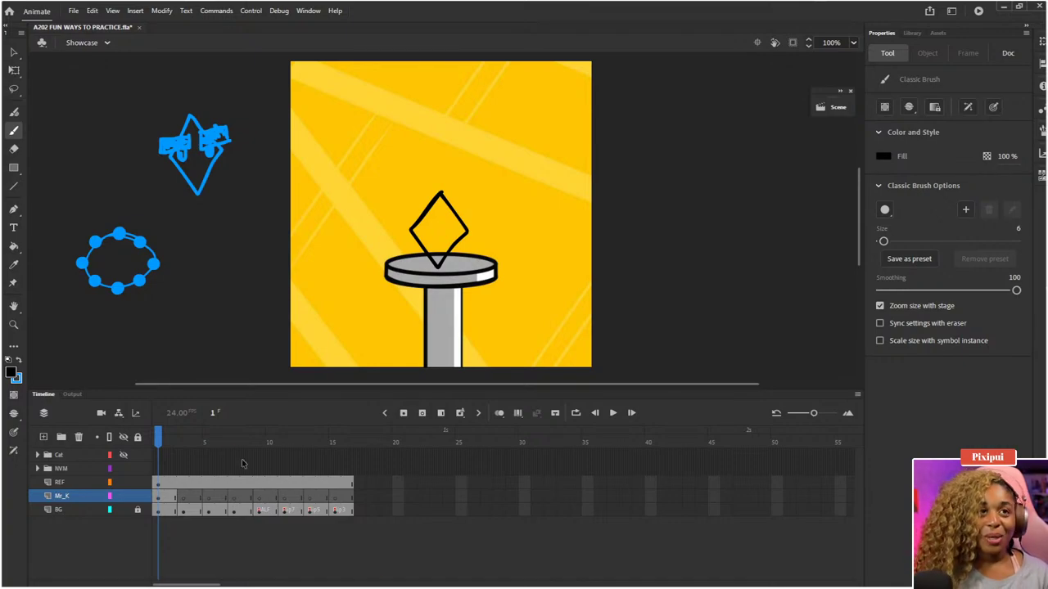
- Go to frame 3 of Mr_K and turn on Onion Skin to see the frame-1 diamond
{"action": "left_click", "coordinate": [164, 442]}
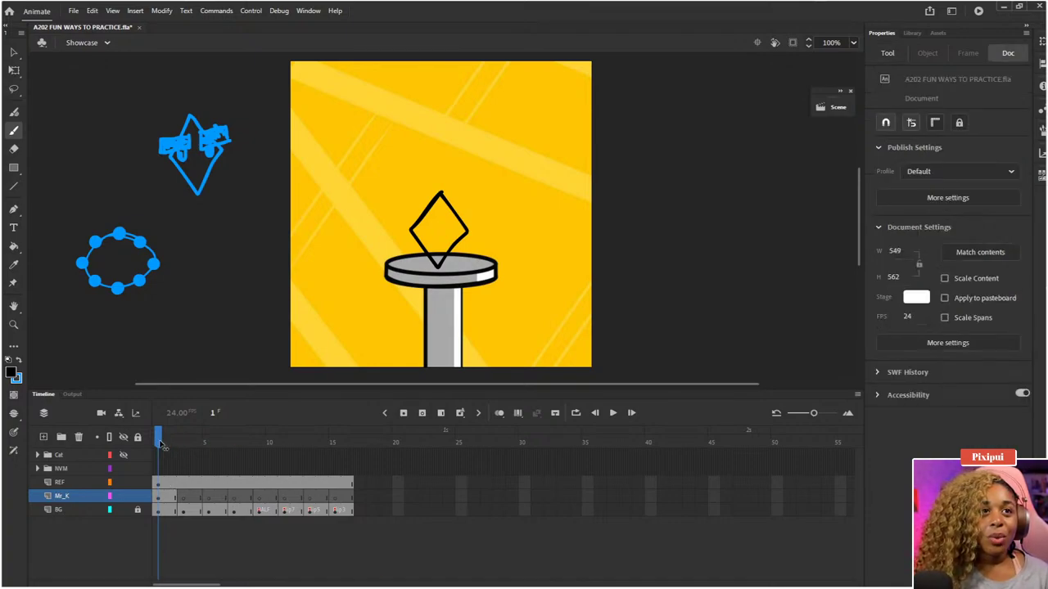
{"action": "key", "text": "period"}
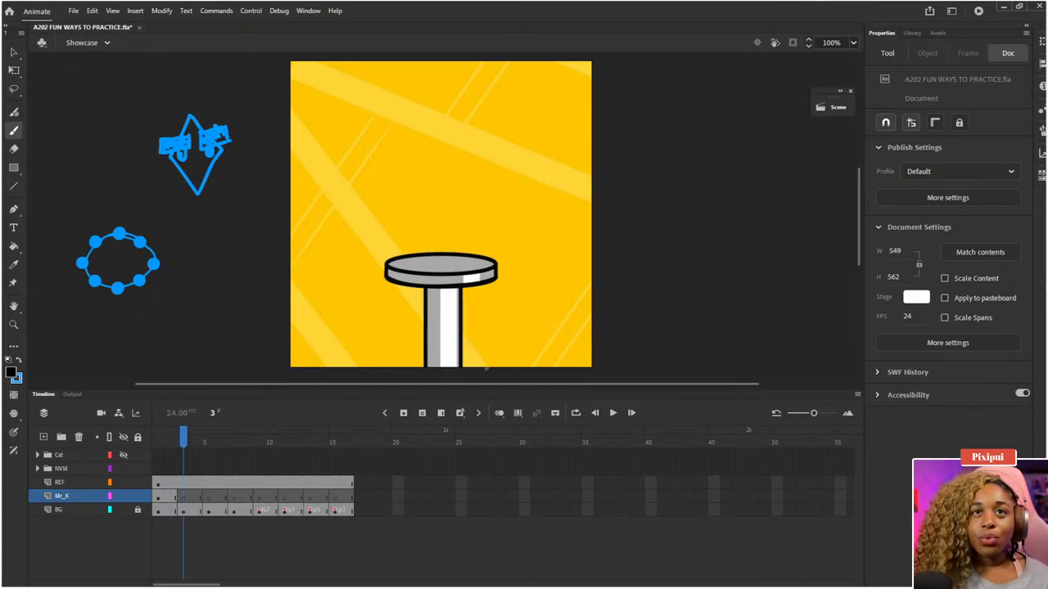
{"action": "left_click", "coordinate": [499, 413]}
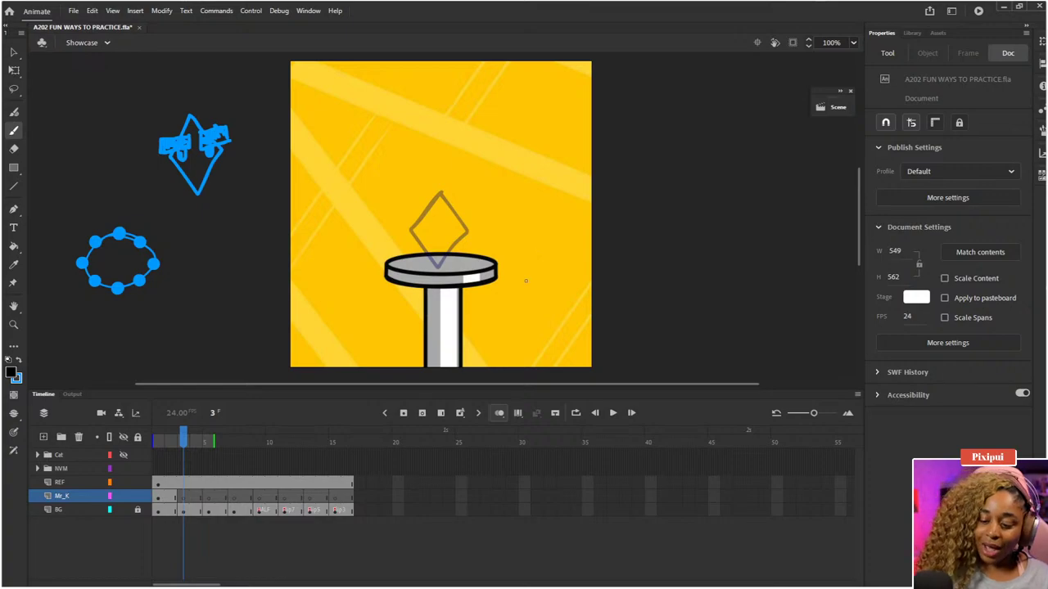
{"action": "left_click_drag", "start_coordinate": [466, 255], "coordinate": [447, 245]}
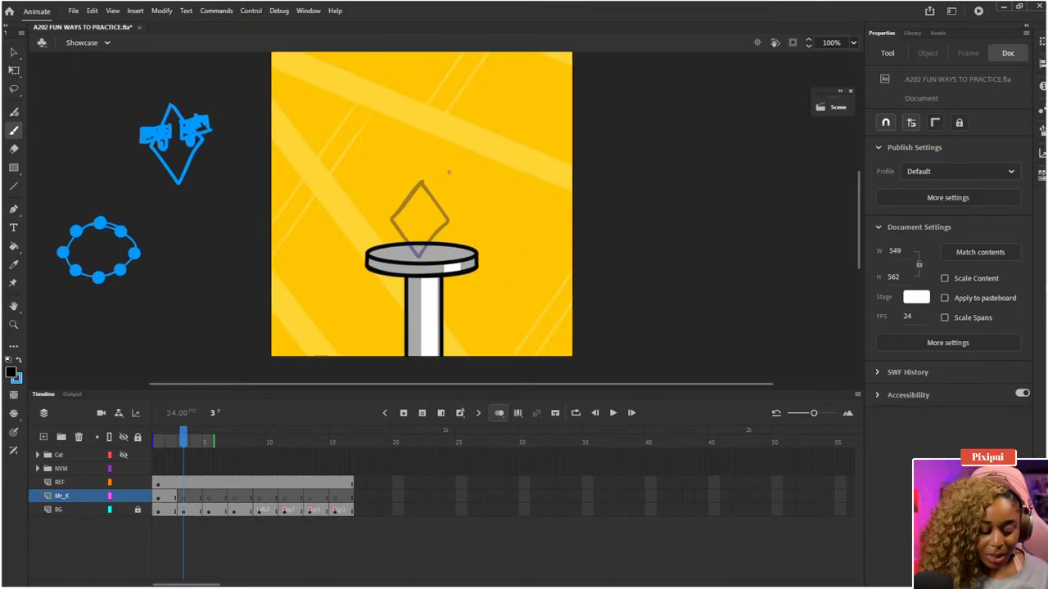
{"action": "key", "text": "b"}
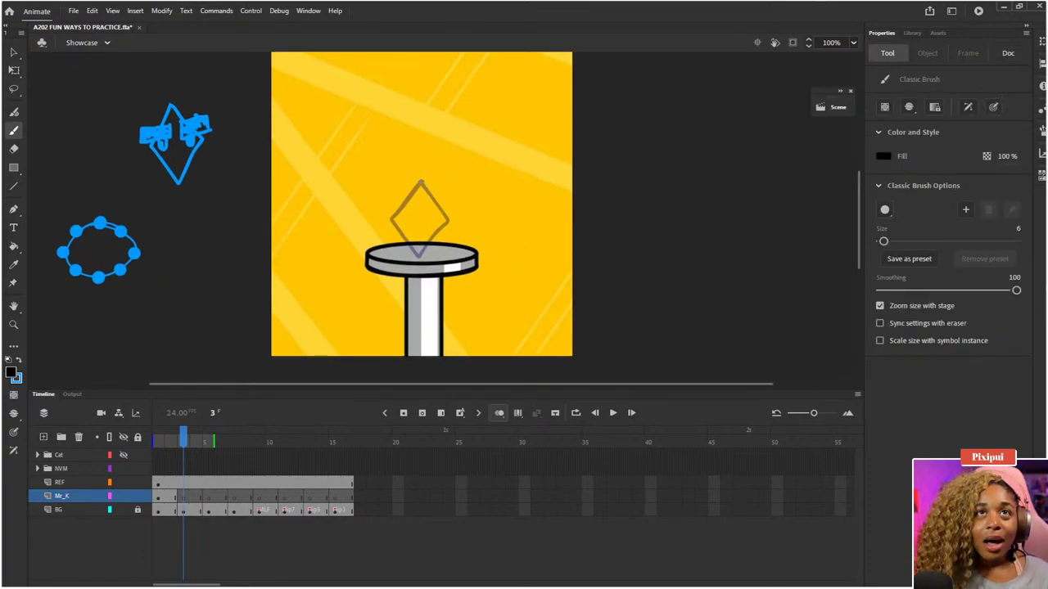
- Trace a narrower diamond's edges over the ghost, undoing bad strokes and practice loops
{"action": "mouse_move", "coordinate": [420, 179]}
{"action": "left_mouse_down"}
{"action": "mouse_move", "coordinate": [393, 215]}
{"action": "mouse_move", "coordinate": [413, 253]}
{"action": "left_mouse_up"}
{"action": "key", "text": "ctrl+z"}
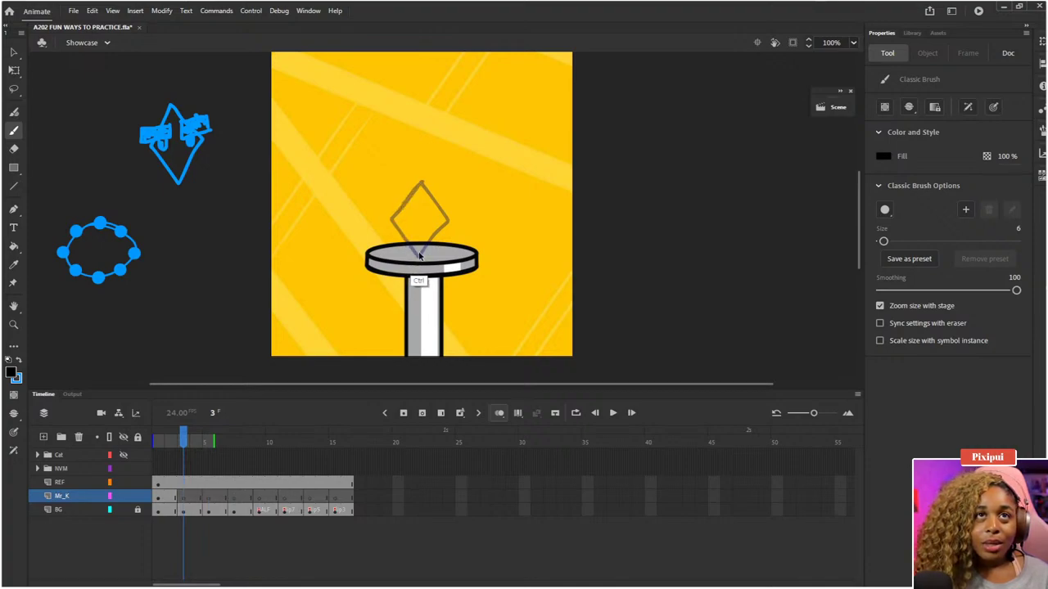
{"action": "left_click_drag", "start_coordinate": [419, 182], "coordinate": [419, 254]}
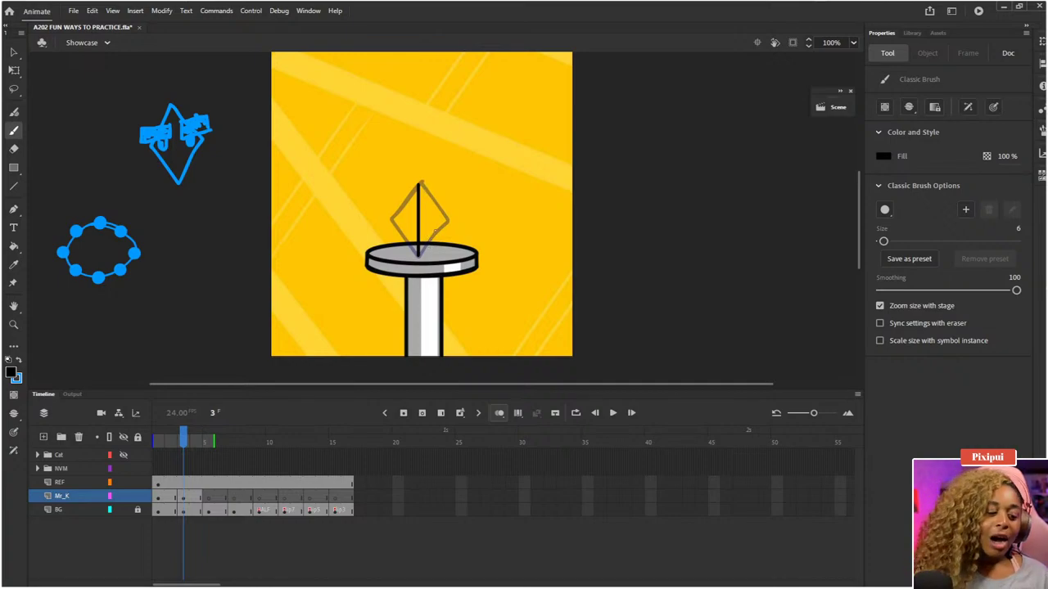
{"action": "key", "text": "ctrl+z"}
{"action": "mouse_move", "coordinate": [420, 183]}
{"action": "left_mouse_down"}
{"action": "mouse_move", "coordinate": [437, 221]}
{"action": "mouse_move", "coordinate": [420, 259]}
{"action": "left_mouse_up"}
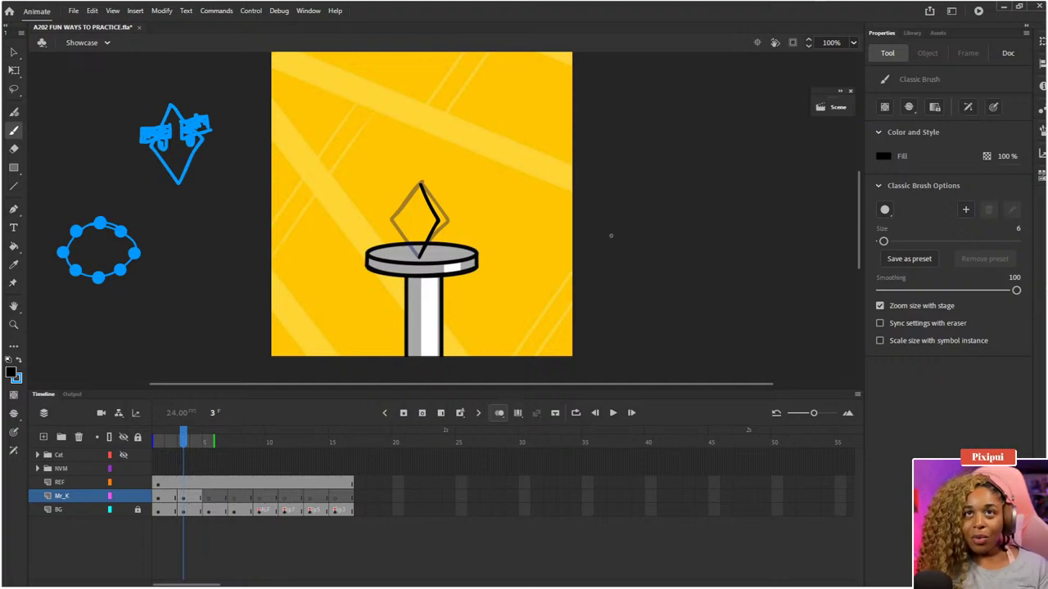
{"action": "left_click_drag", "start_coordinate": [602, 245], "coordinate": [602, 247]}
{"action": "mouse_move", "coordinate": [701, 223]}
{"action": "left_mouse_down"}
{"action": "mouse_move", "coordinate": [695, 241]}
{"action": "mouse_move", "coordinate": [710, 231]}
{"action": "left_mouse_up"}
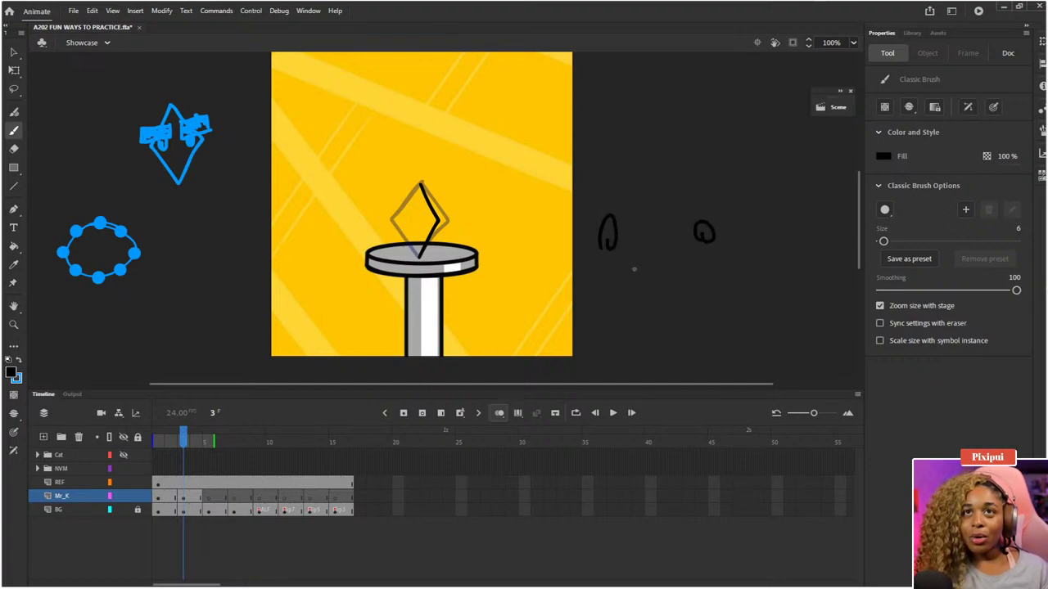
{"action": "left_click_drag", "start_coordinate": [645, 251], "coordinate": [651, 252]}
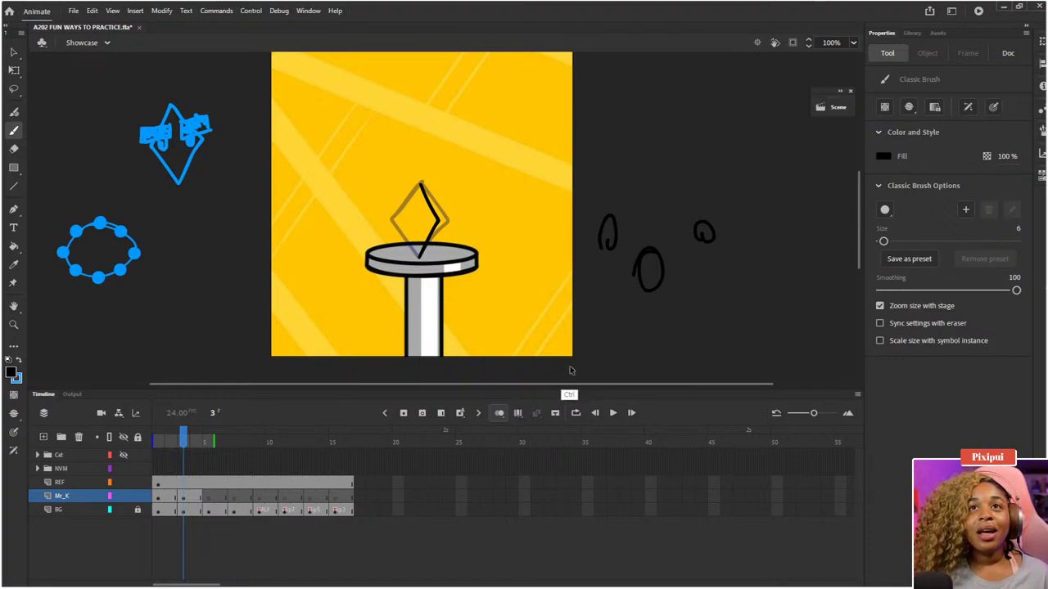
{"action": "key", "text": "ctrl+z"}
{"action": "key", "text": "ctrl+z"}
{"action": "key", "text": "ctrl+z"}
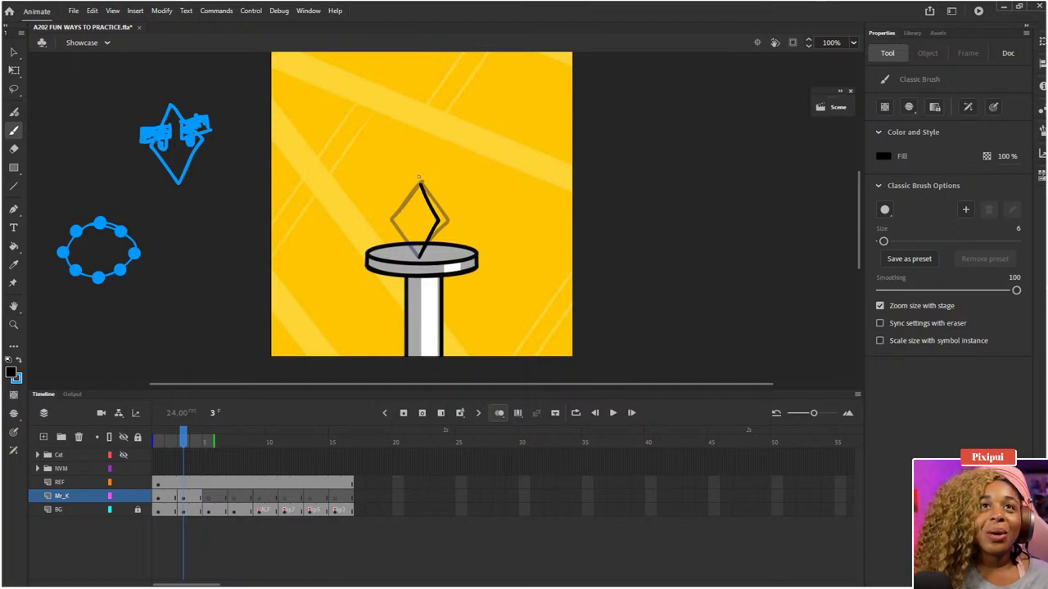
- Draw the frame-3 diamond's remaining edge, then flip between frames 2 and 3 to preview the spin
{"action": "mouse_move", "coordinate": [421, 182]}
{"action": "left_mouse_down"}
{"action": "mouse_move", "coordinate": [399, 217]}
{"action": "mouse_move", "coordinate": [420, 256]}
{"action": "left_mouse_up"}
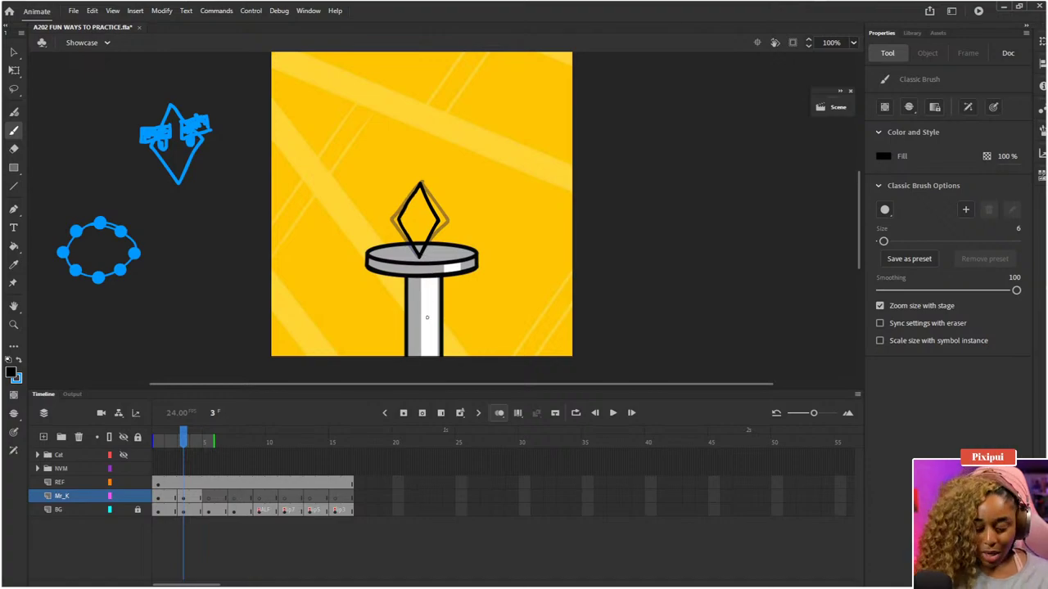
{"action": "key", "text": "comma"}
{"action": "key", "text": "period"}
{"action": "key", "text": "comma"}
{"action": "key", "text": "period"}
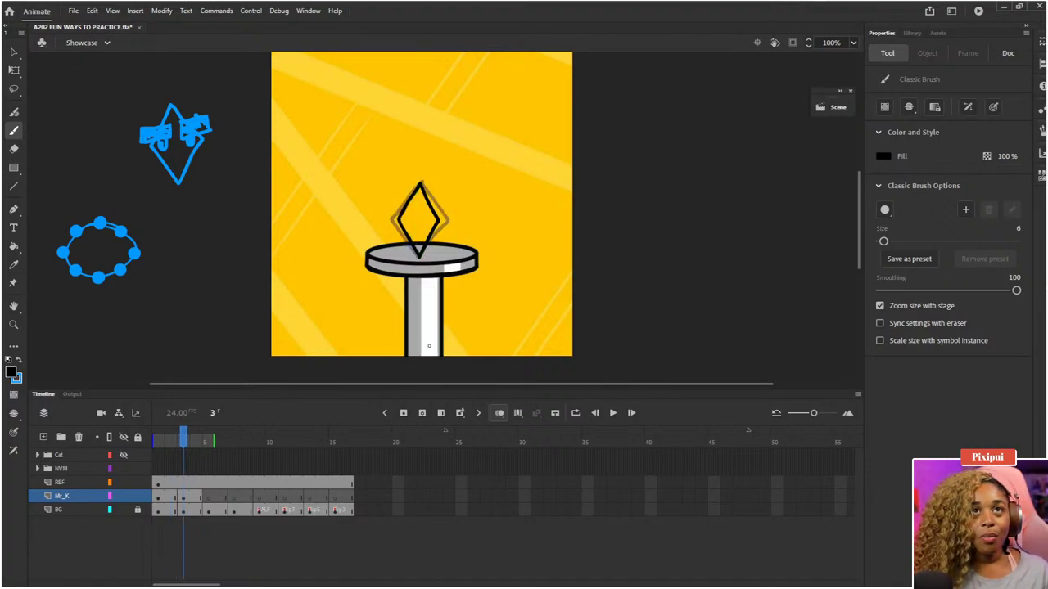
{"action": "key", "text": "comma"}
{"action": "key", "text": "period"}
{"action": "key", "text": "comma"}
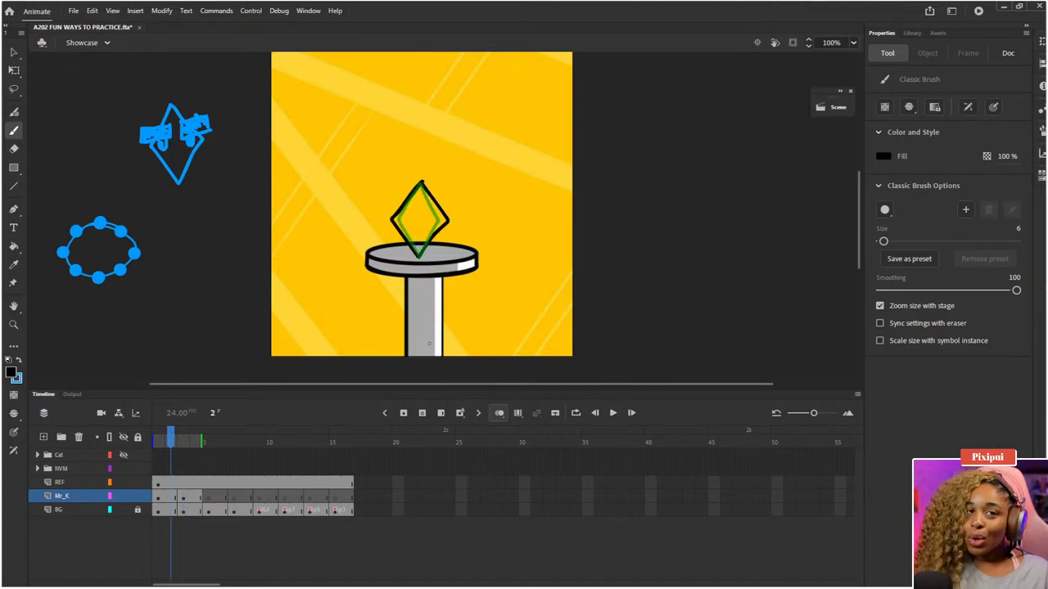
{"action": "key", "text": "period"}
{"action": "key", "text": "comma"}
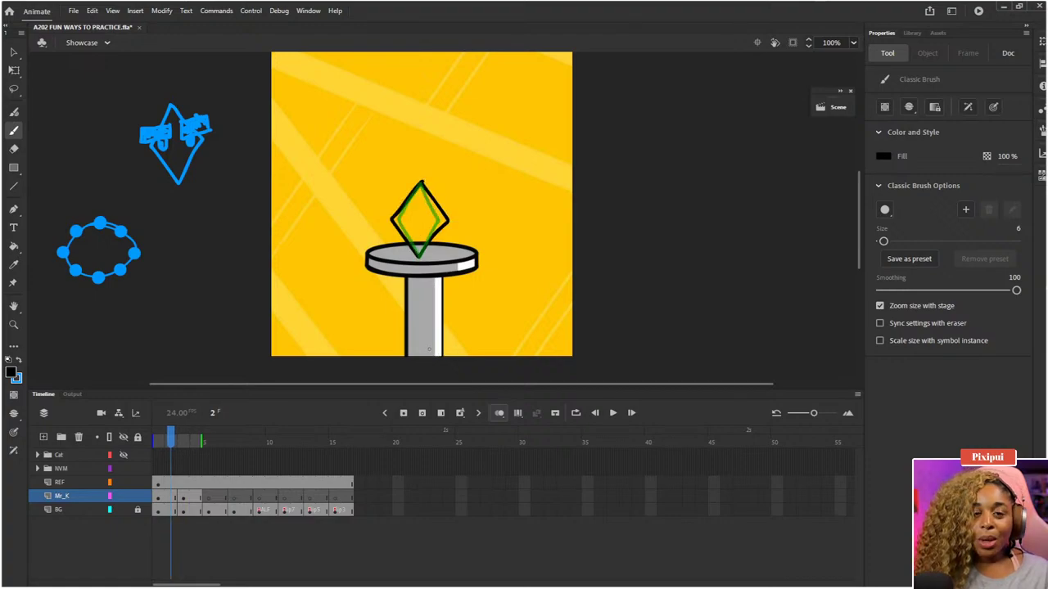
{"action": "key", "text": "period"}
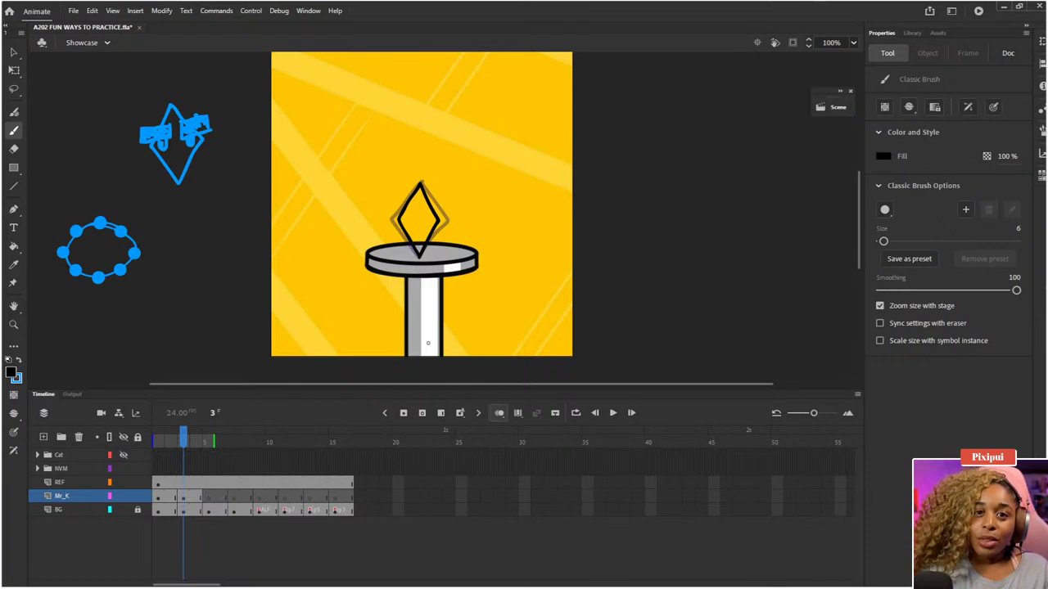
{"action": "key", "text": "comma"}
{"action": "key", "text": "comma"}
{"action": "key", "text": "period"}
{"action": "key", "text": "period"}
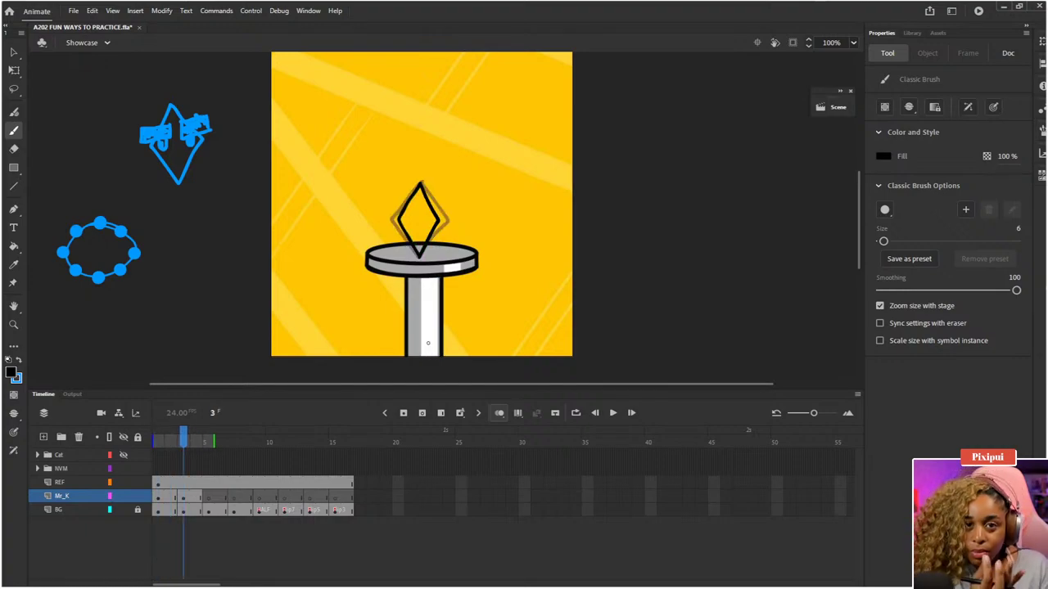
{"action": "key", "text": "comma"}
{"action": "key", "text": "period"}
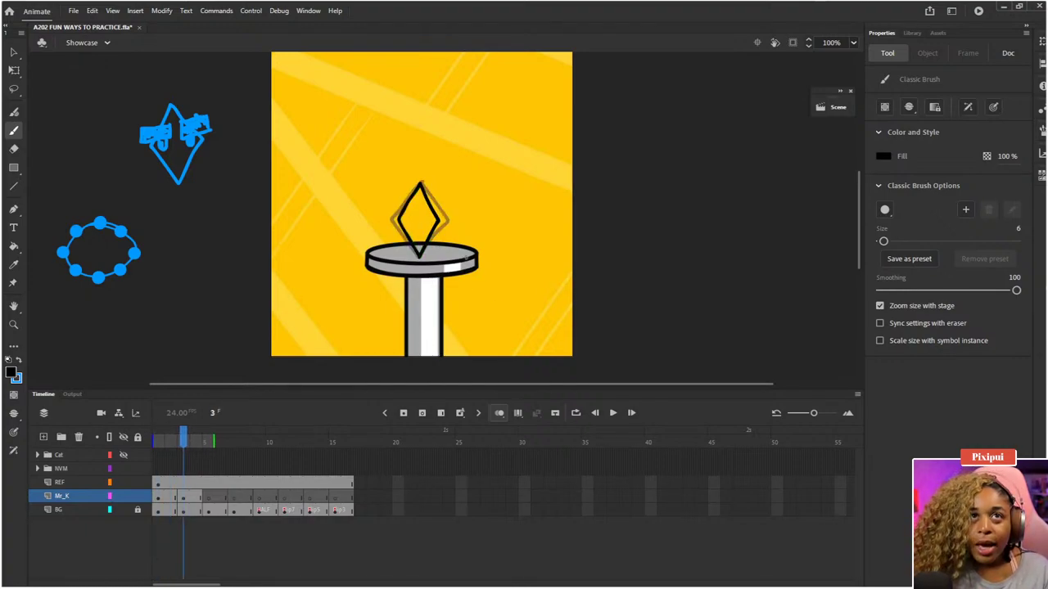
- Undo stray strokes beside the saucer, recheck frames 2–4, and advance to frame 5
{"action": "mouse_move", "coordinate": [475, 239]}
{"action": "left_mouse_down"}
{"action": "mouse_move", "coordinate": [442, 250]}
{"action": "mouse_move", "coordinate": [451, 271]}
{"action": "left_mouse_up"}
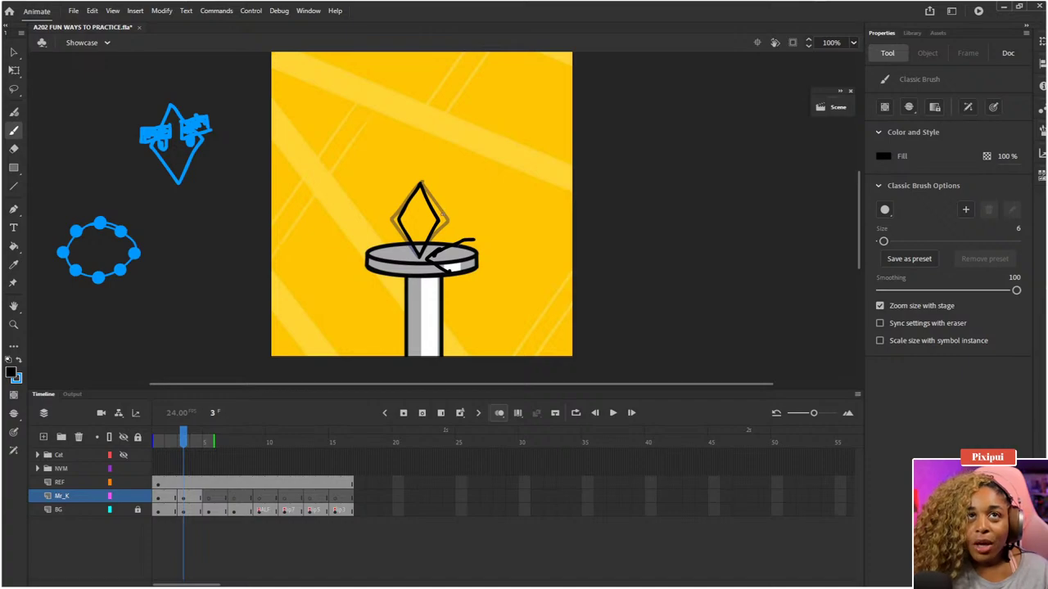
{"action": "key", "text": "ctrl+z"}
{"action": "key", "text": "ctrl+z"}
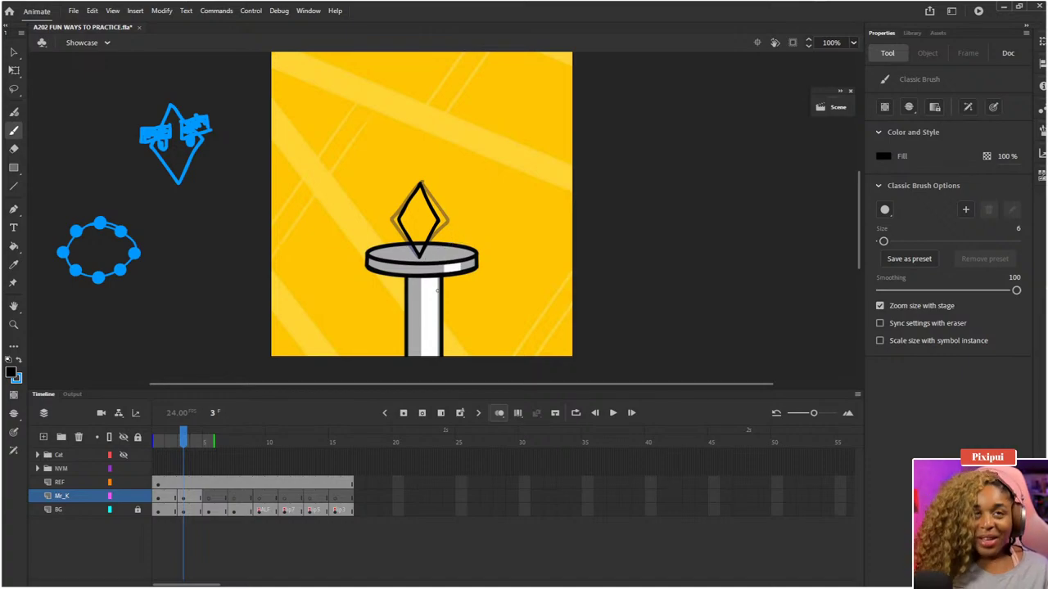
{"action": "key", "text": "comma"}
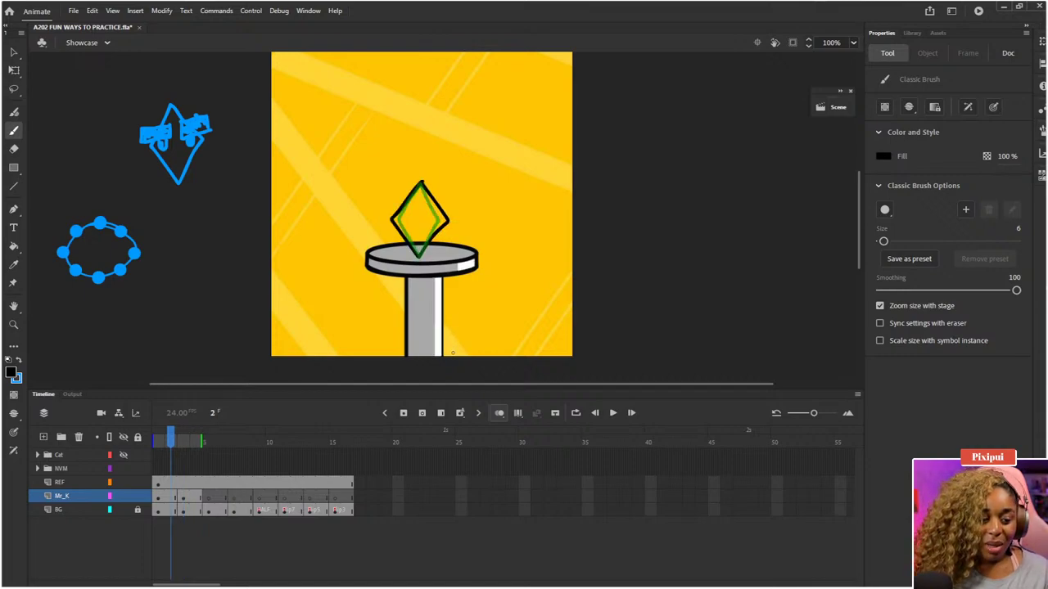
{"action": "key", "text": "period"}
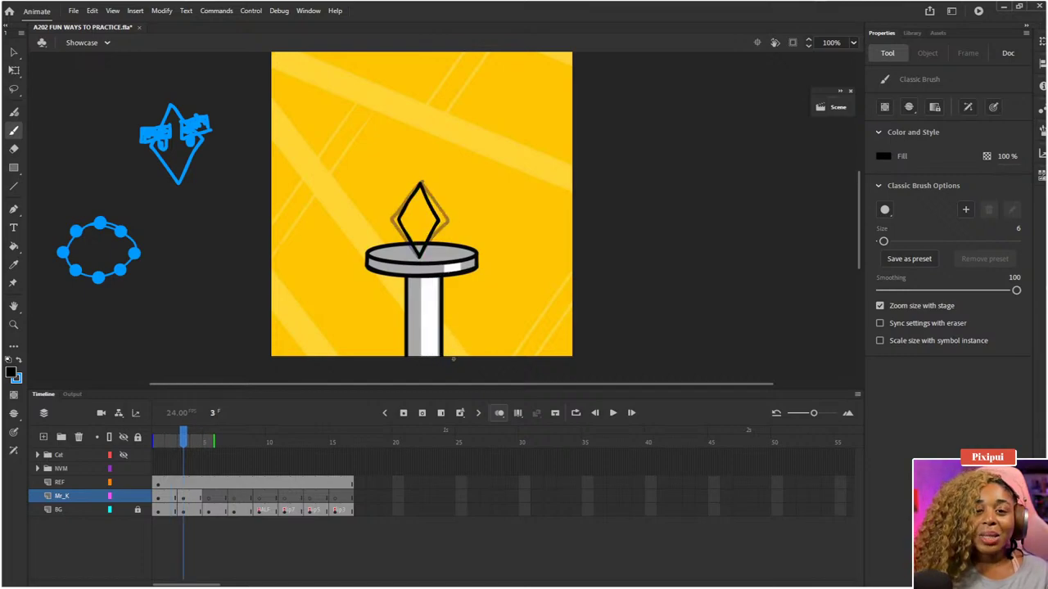
{"action": "key", "text": "period"}
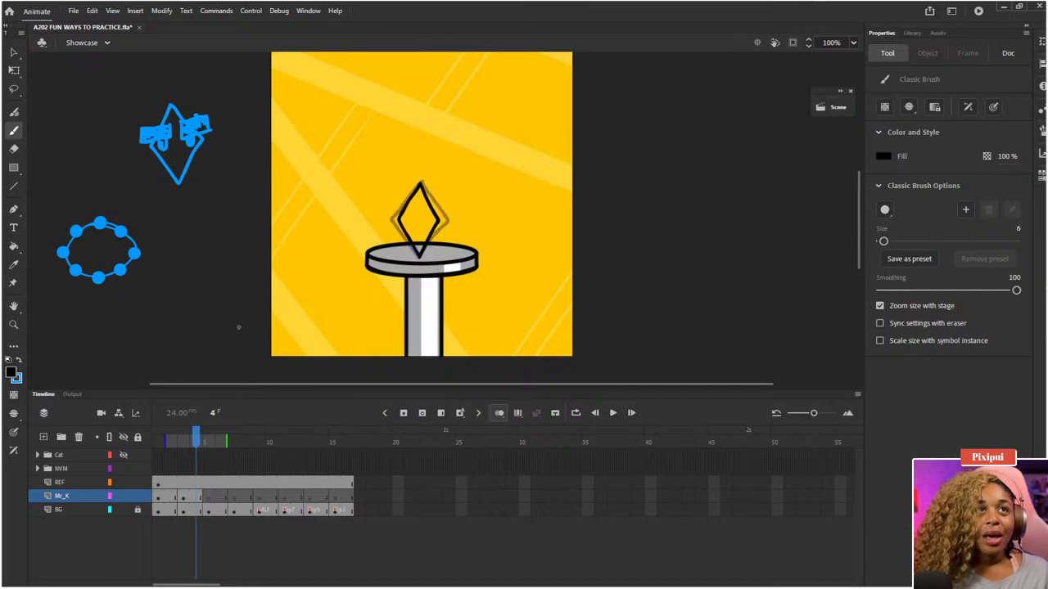
{"action": "key", "text": "comma"}
{"action": "key", "text": "period"}
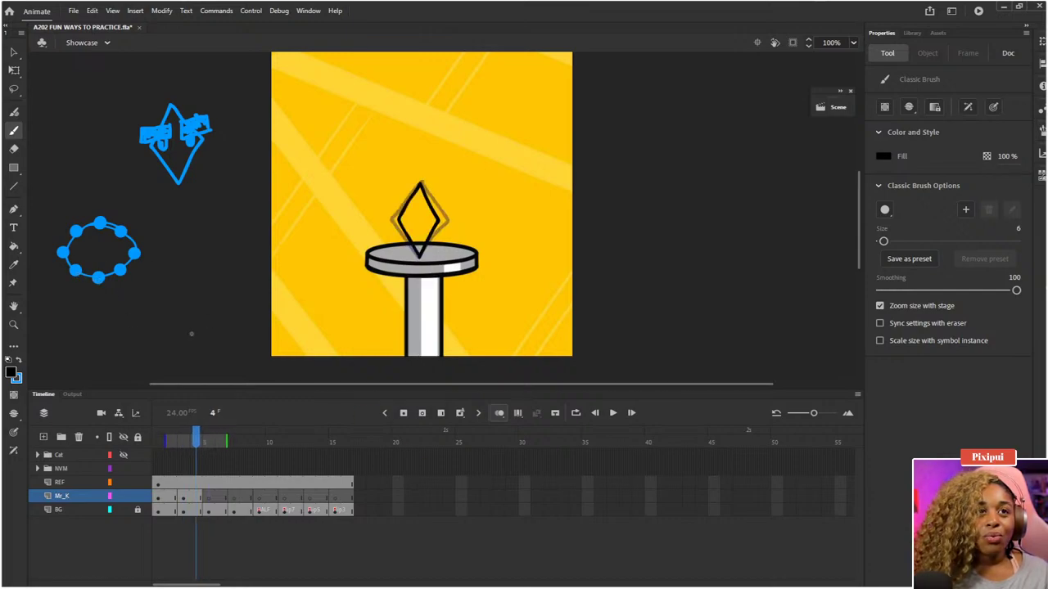
{"action": "key", "text": "period"}
{"action": "key", "text": "comma"}
{"action": "key", "text": "comma"}
{"action": "key", "text": "comma"}
{"action": "key", "text": "period"}
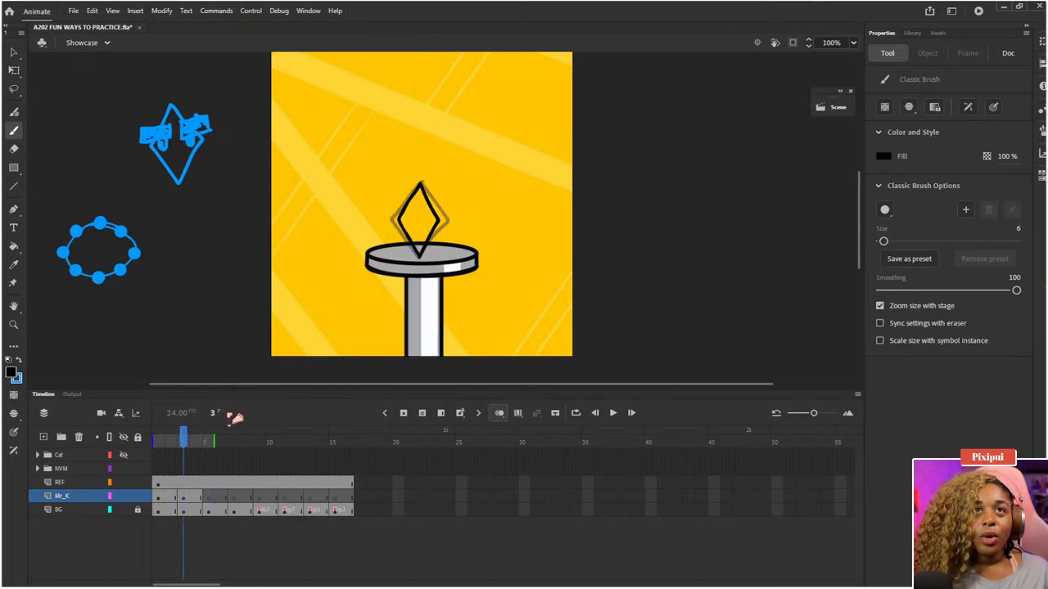
{"action": "key", "text": "comma"}
{"action": "key", "text": "period"}
{"action": "key", "text": "period"}
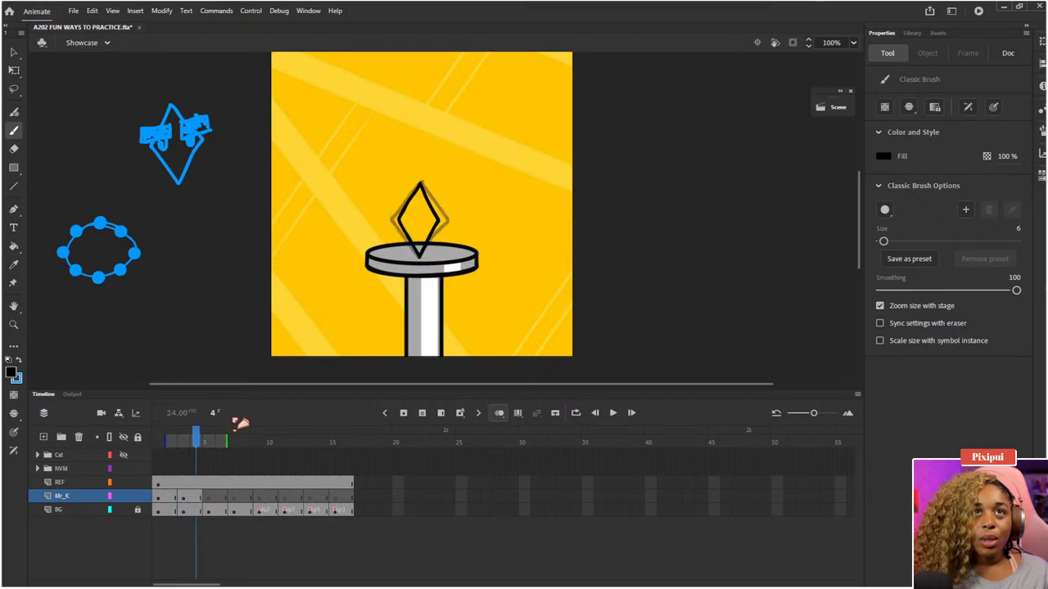
{"action": "key", "text": "period"}
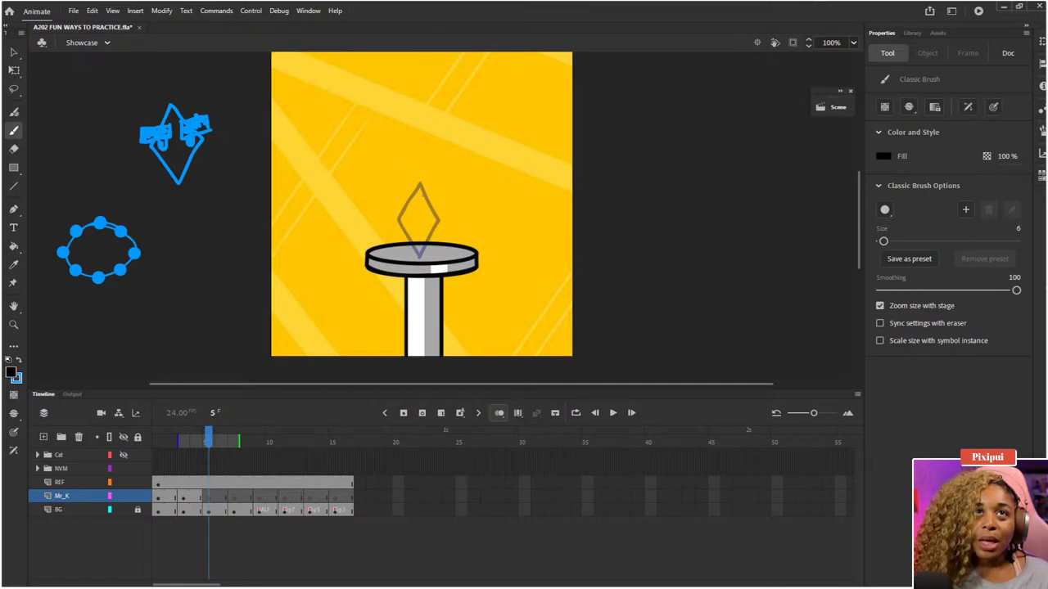
- Draw frame 5 as a vertical line from diamond tip to saucer, then step through to frame 7
{"action": "left_click_drag", "start_coordinate": [420, 182], "coordinate": [420, 255]}
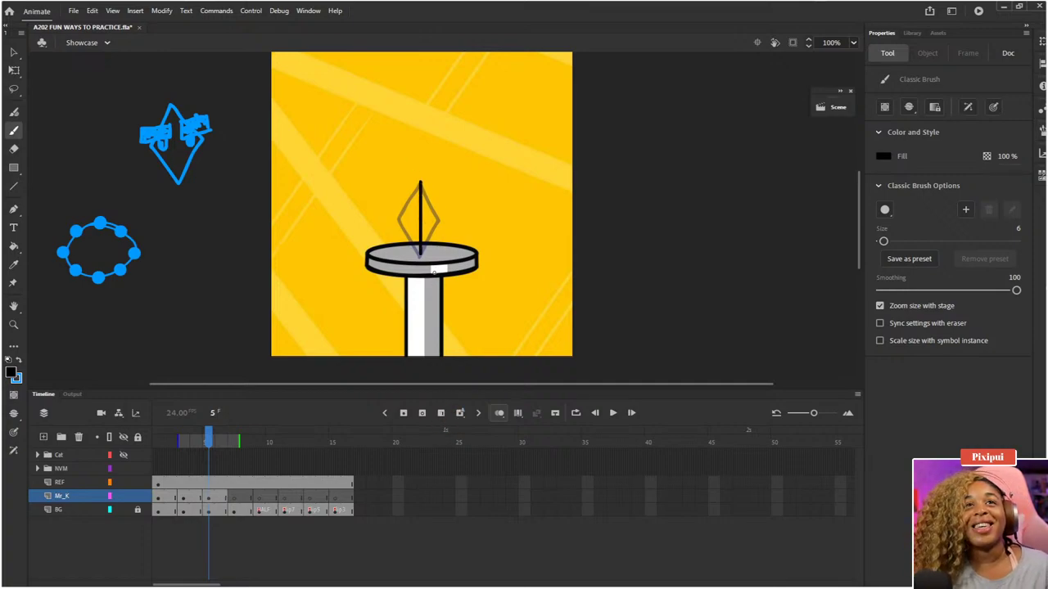
{"action": "key", "text": "comma"}
{"action": "key", "text": "comma"}
{"action": "key", "text": "comma"}
{"action": "key", "text": "comma"}
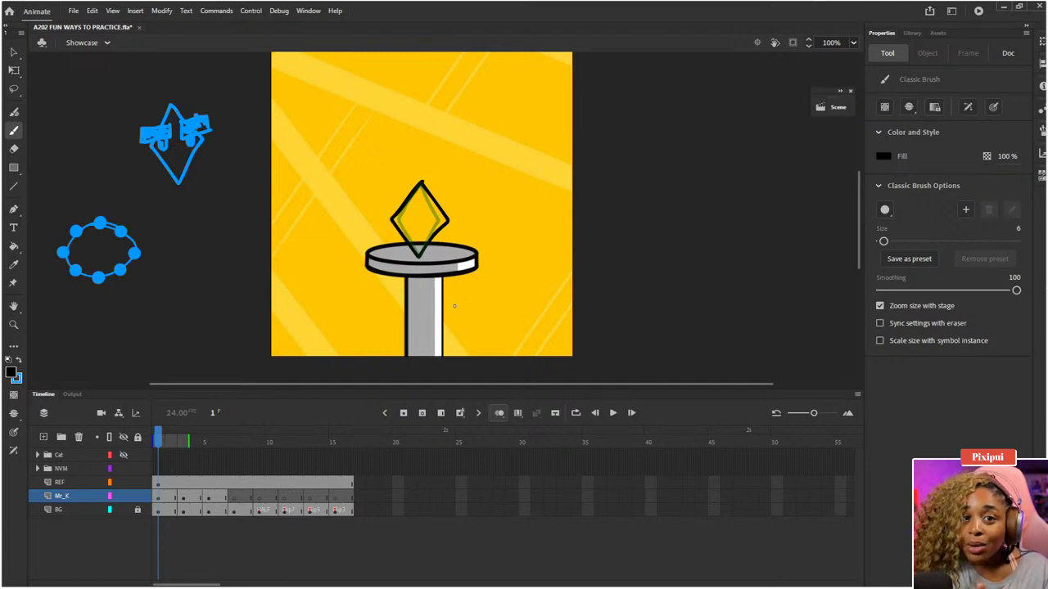
{"action": "key", "text": "period"}
{"action": "key", "text": "period"}
{"action": "key", "text": "period"}
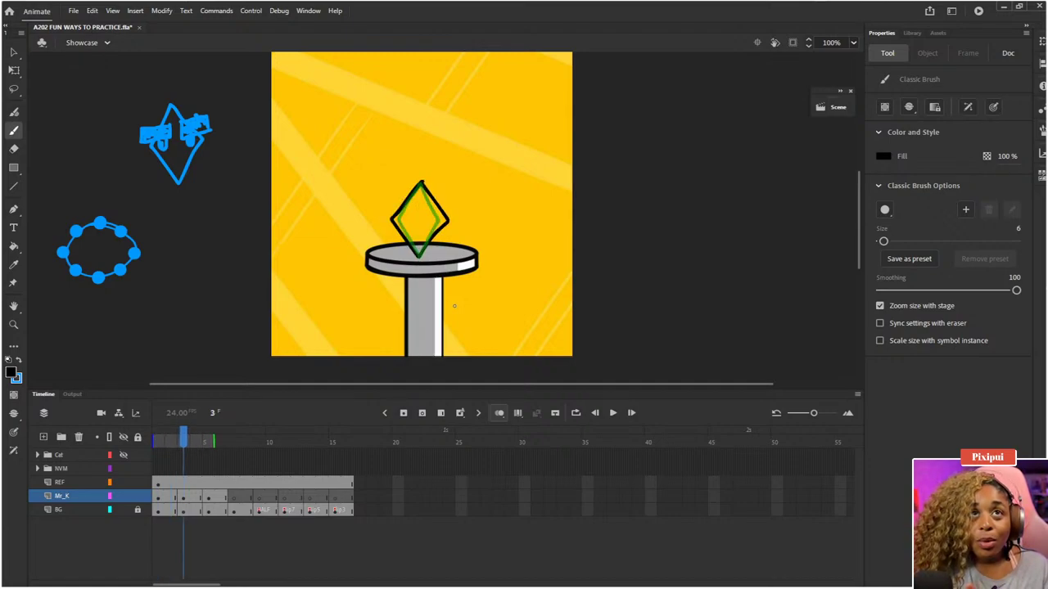
{"action": "key", "text": "period"}
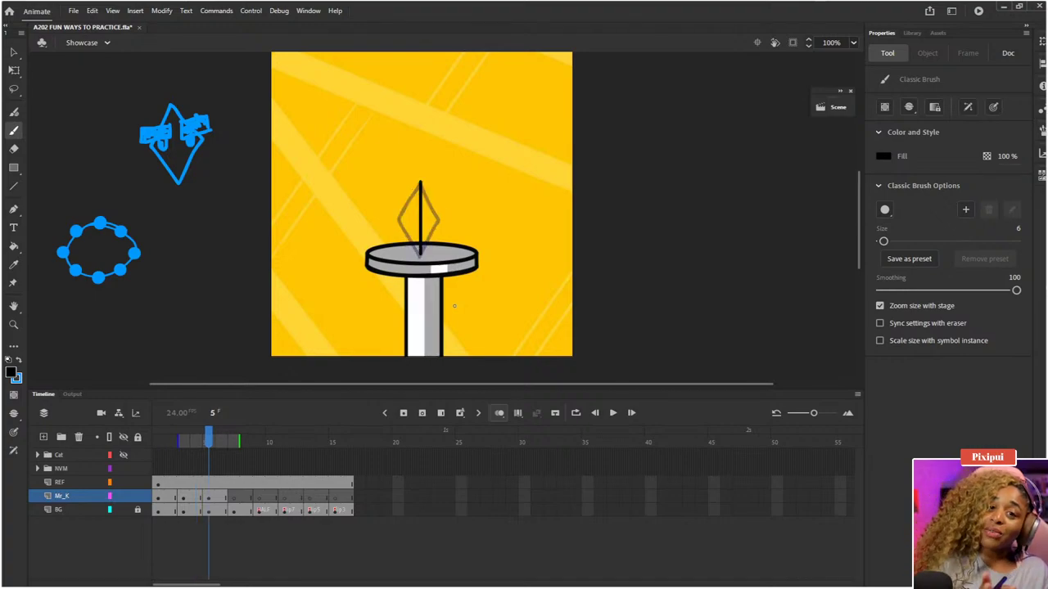
{"action": "key", "text": "period"}
{"action": "key", "text": "period"}
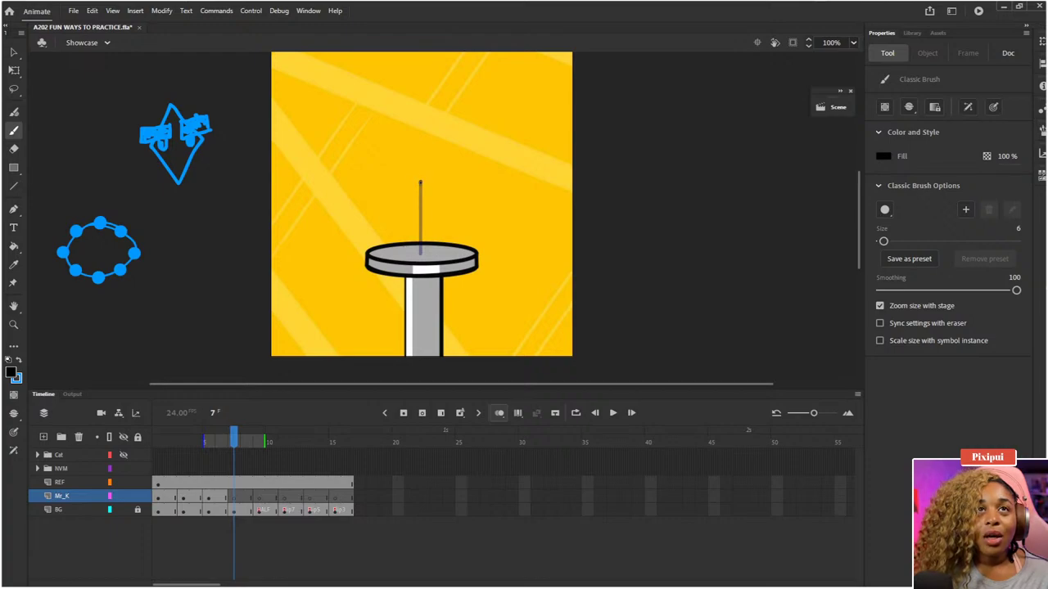
- Start the frame-7 diamond outline and widen the onion skin to show more earlier frames
{"action": "mouse_move", "coordinate": [420, 183]}
{"action": "left_mouse_down"}
{"action": "mouse_move", "coordinate": [401, 221]}
{"action": "mouse_move", "coordinate": [414, 241]}
{"action": "left_mouse_up"}
{"action": "left_click_drag", "start_coordinate": [204, 442], "coordinate": [194, 441]}
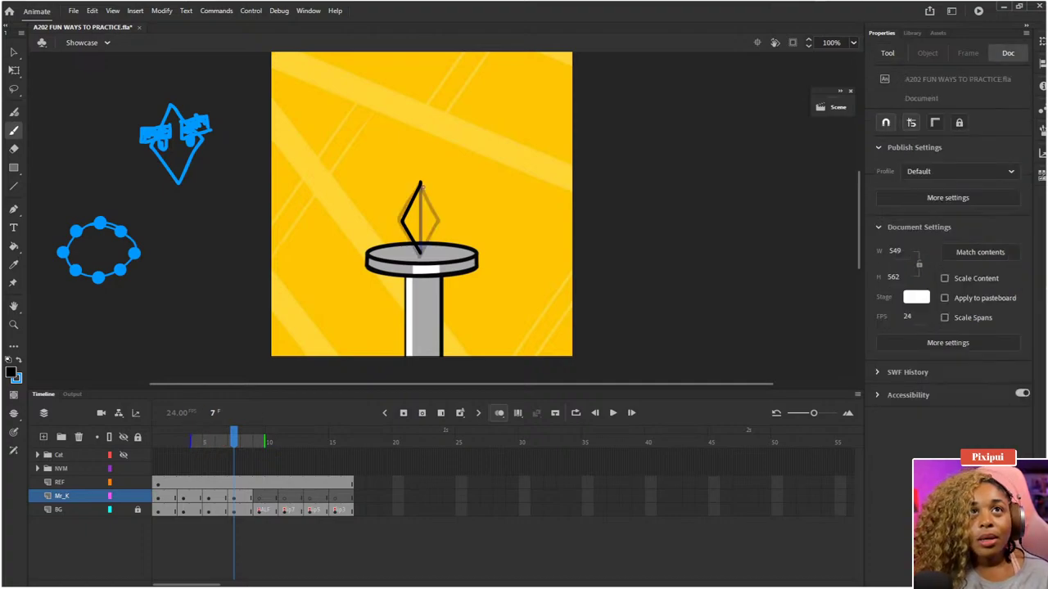
{"action": "mouse_move", "coordinate": [421, 187]}
{"action": "left_mouse_down"}
{"action": "mouse_move", "coordinate": [431, 208]}
{"action": "mouse_move", "coordinate": [423, 252]}
{"action": "left_mouse_up"}
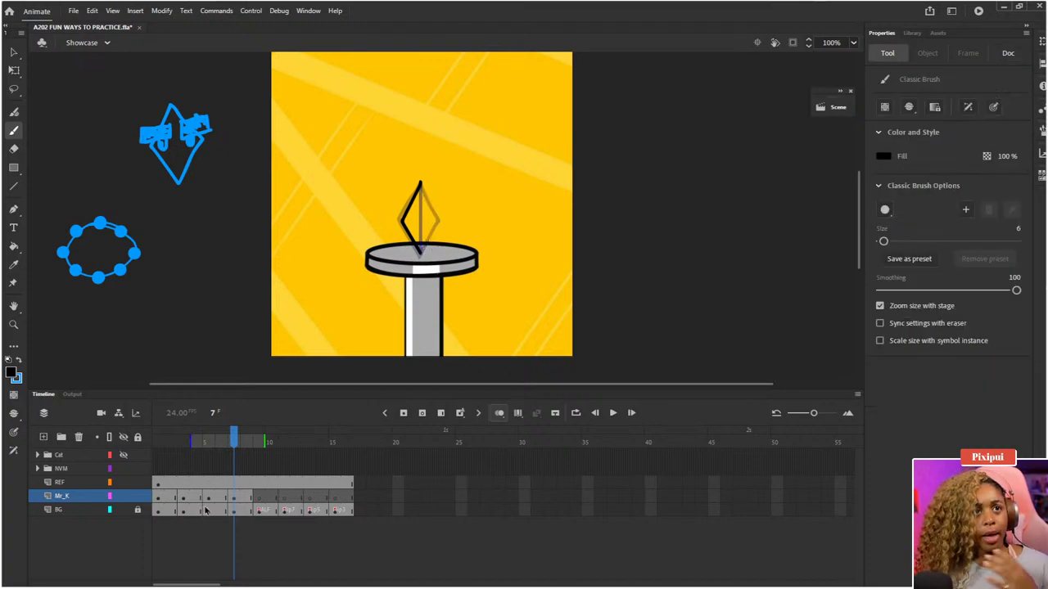
{"action": "left_click", "coordinate": [235, 497]}
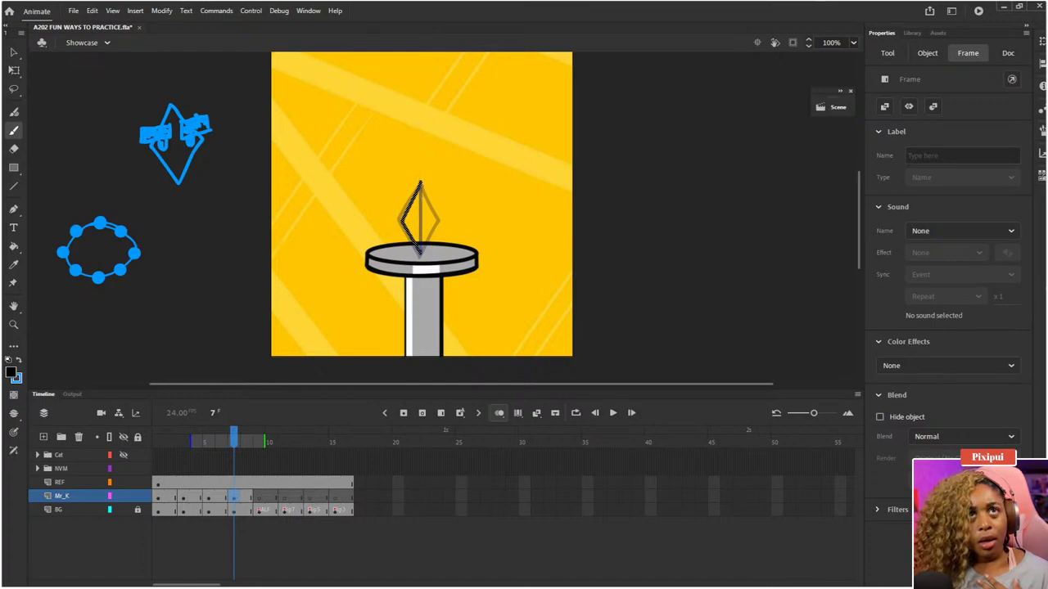
{"action": "mouse_move", "coordinate": [420, 183]}
{"action": "left_mouse_down"}
{"action": "mouse_move", "coordinate": [436, 217]}
{"action": "mouse_move", "coordinate": [421, 254]}
{"action": "left_mouse_up"}
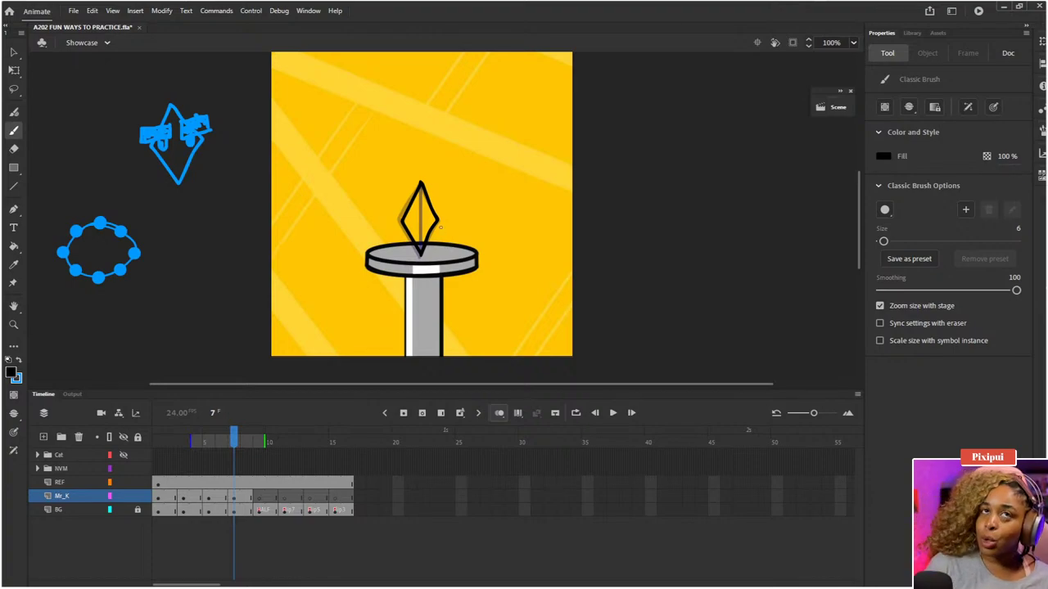
- Make frame 7 a blank keyframe and redraw the narrow diamond outline, removing a stray arrow
{"action": "key", "text": "F7"}
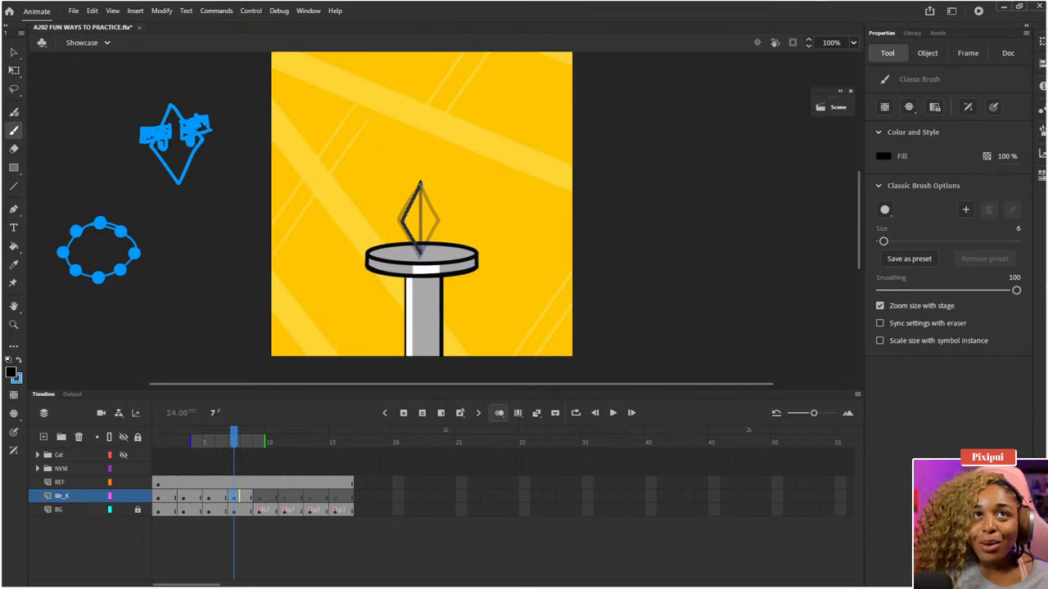
{"action": "mouse_move", "coordinate": [420, 184]}
{"action": "left_mouse_down"}
{"action": "mouse_move", "coordinate": [437, 223]}
{"action": "mouse_move", "coordinate": [420, 257]}
{"action": "left_mouse_up"}
{"action": "key", "text": "ctrl+z"}
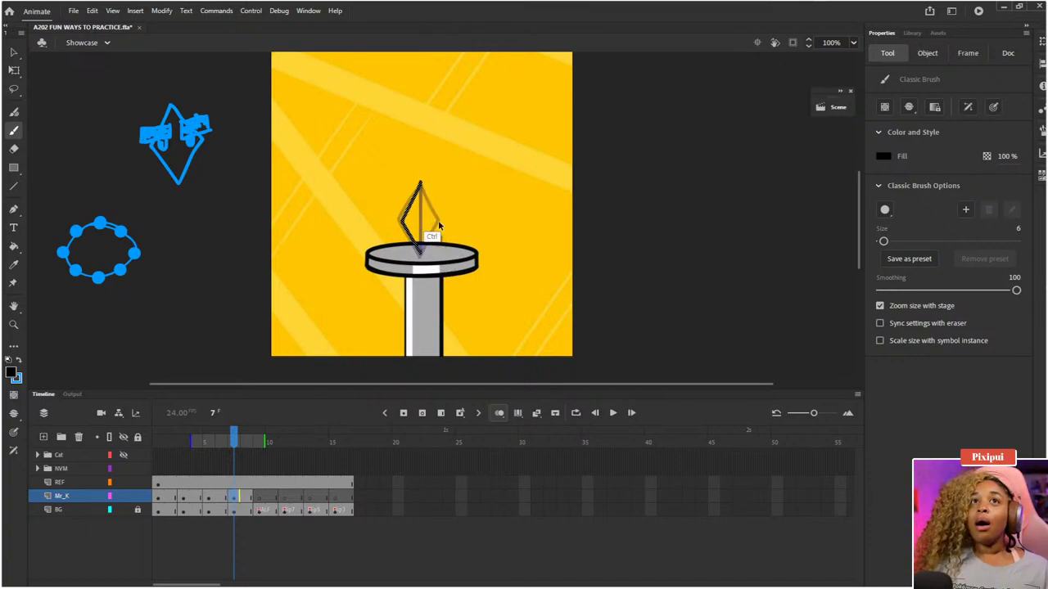
{"action": "mouse_move", "coordinate": [420, 183]}
{"action": "left_mouse_down"}
{"action": "mouse_move", "coordinate": [437, 218]}
{"action": "mouse_move", "coordinate": [421, 254]}
{"action": "left_mouse_up"}
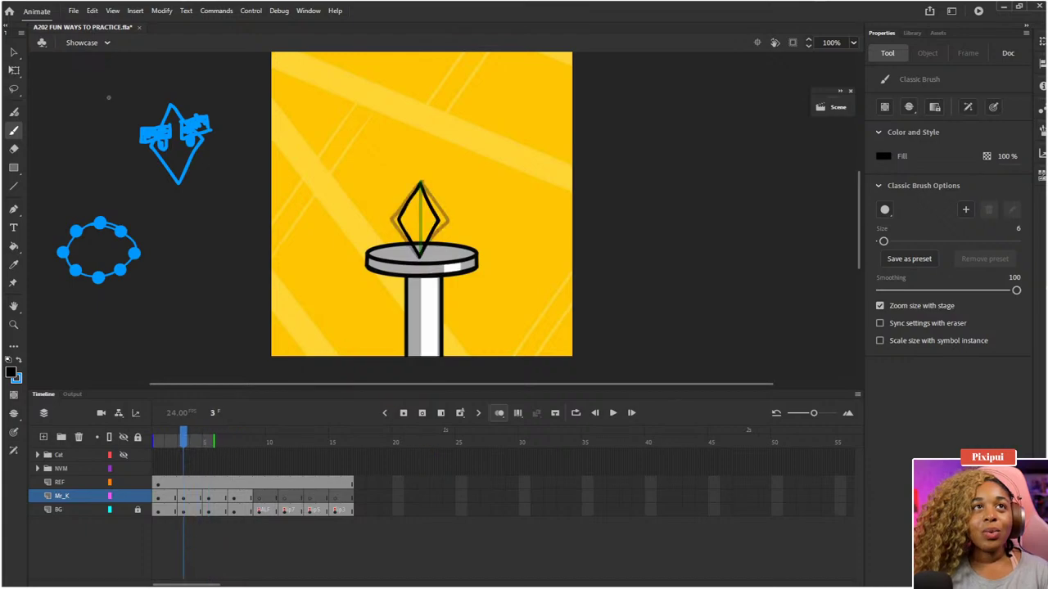
{"action": "mouse_move", "coordinate": [108, 80]}
{"action": "left_mouse_down"}
{"action": "mouse_move", "coordinate": [127, 103]}
{"action": "mouse_move", "coordinate": [129, 94]}
{"action": "mouse_move", "coordinate": [109, 113]}
{"action": "left_mouse_up"}
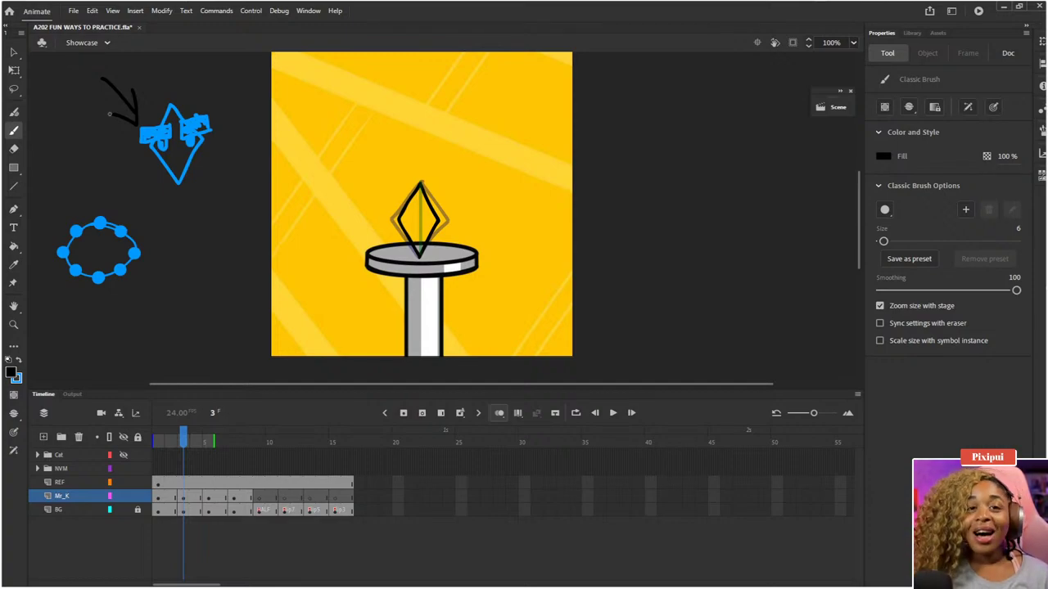
{"action": "key", "text": "ctrl+z"}
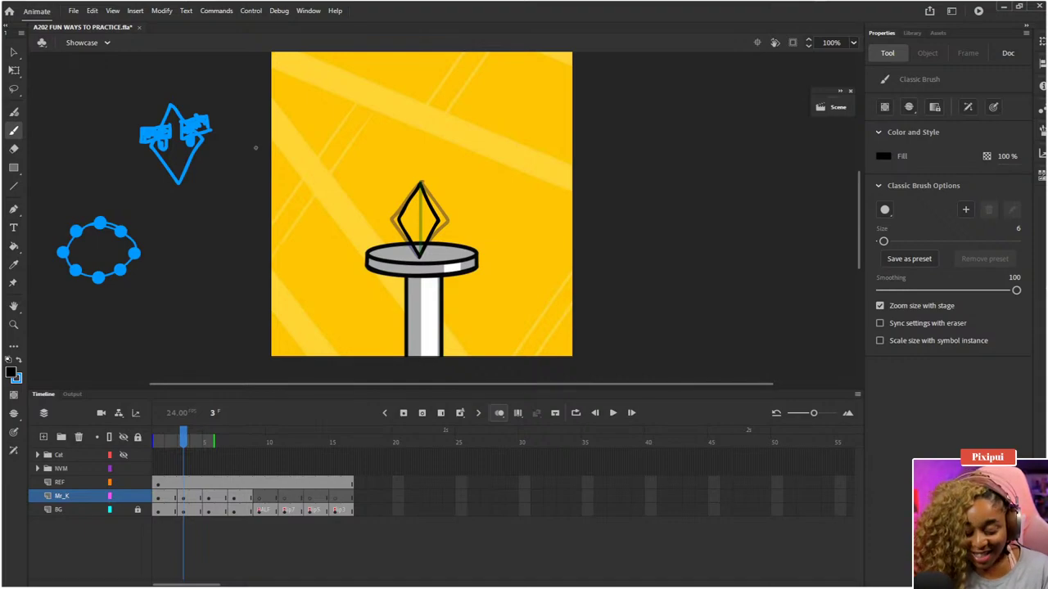
{"action": "key", "text": "period"}
{"action": "key", "text": "period"}
{"action": "key", "text": "period"}
{"action": "key", "text": "period"}
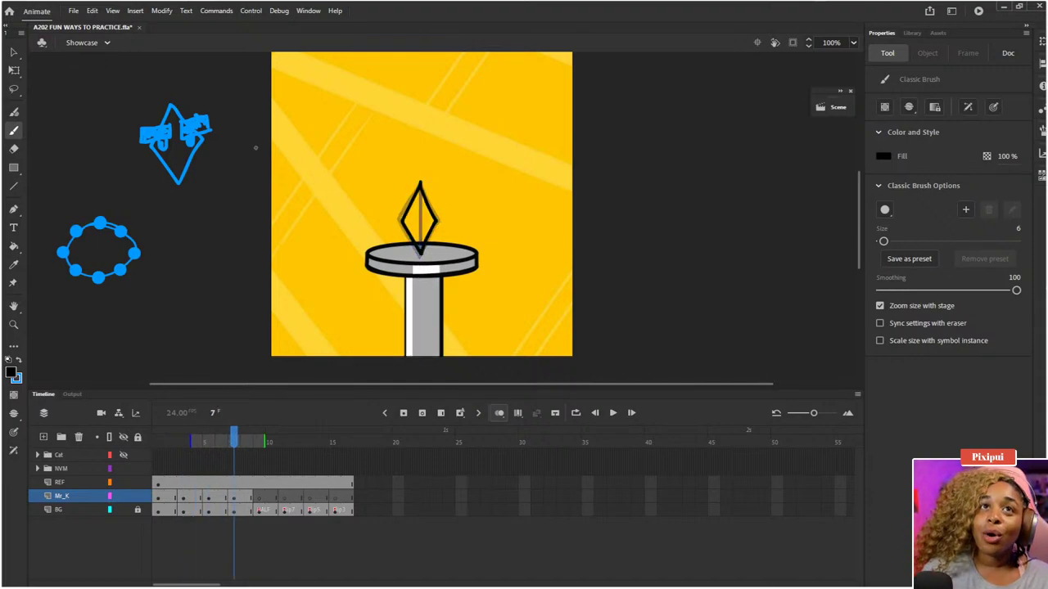
{"action": "key", "text": "period"}
{"action": "key", "text": "period"}
{"action": "mouse_move", "coordinate": [268, 440]}
{"action": "left_mouse_down"}
{"action": "mouse_move", "coordinate": [199, 466]}
{"action": "mouse_move", "coordinate": [167, 498]}
{"action": "mouse_move", "coordinate": [253, 505]}
{"action": "left_mouse_up"}
{"action": "left_click", "coordinate": [160, 446]}
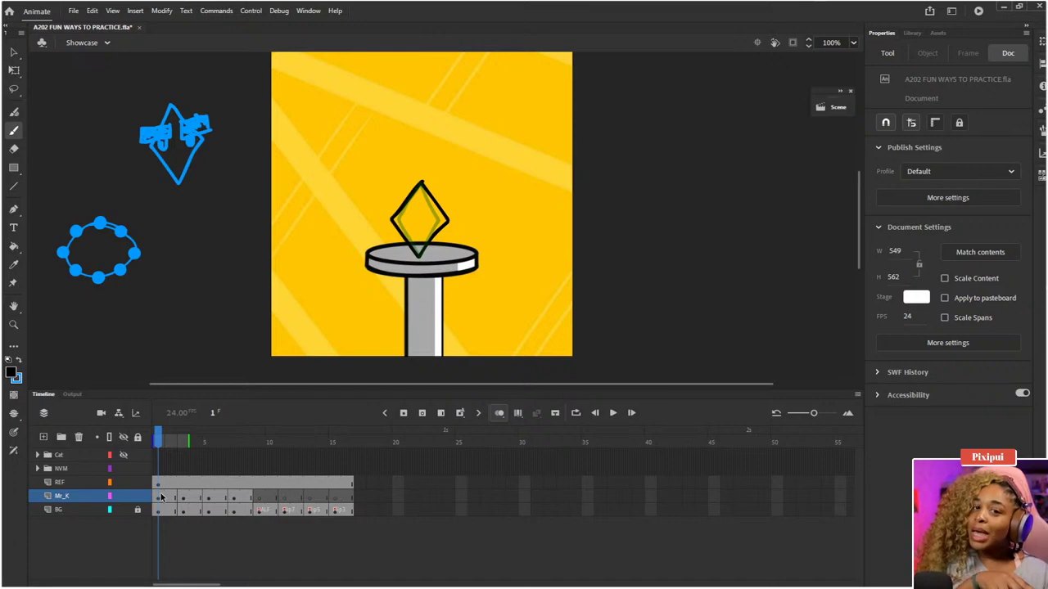
{"action": "key", "text": "Return"}
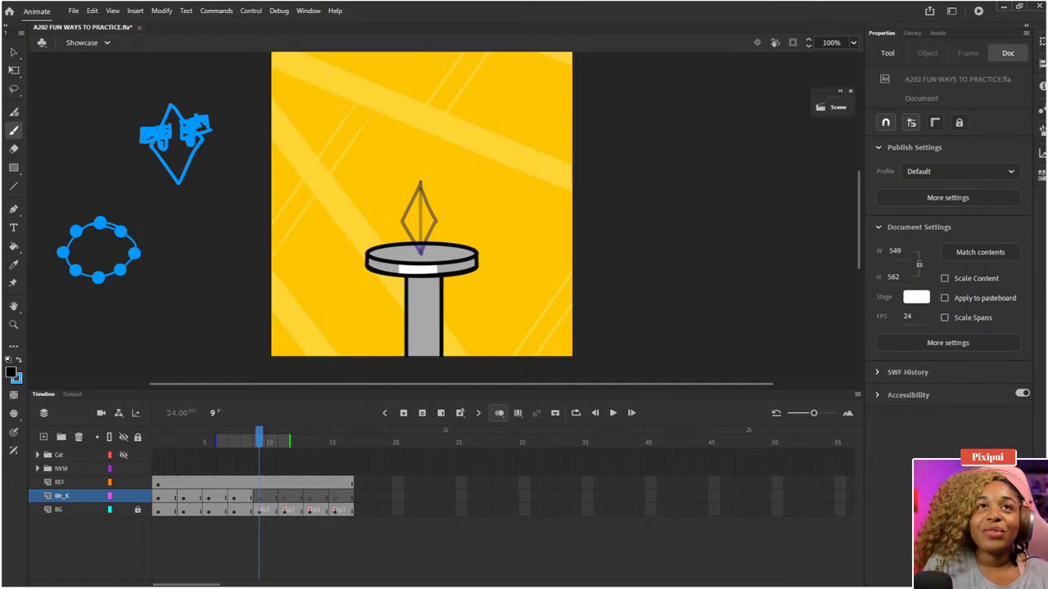
{"action": "left_click_drag", "start_coordinate": [420, 185], "coordinate": [411, 203]}
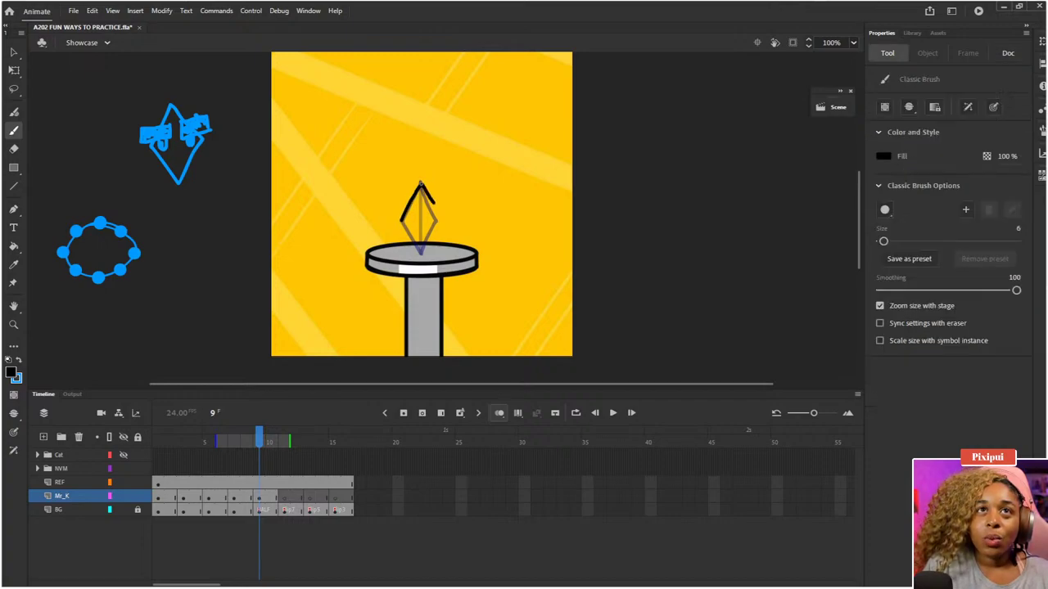
{"action": "left_click_drag", "start_coordinate": [433, 202], "coordinate": [443, 219]}
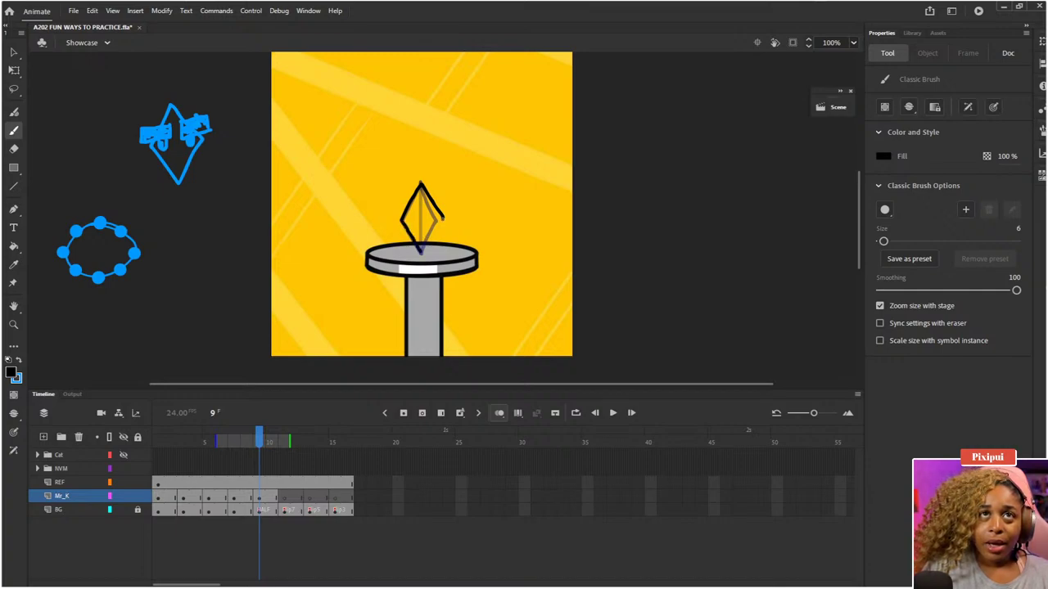
{"action": "left_click_drag", "start_coordinate": [443, 218], "coordinate": [424, 243]}
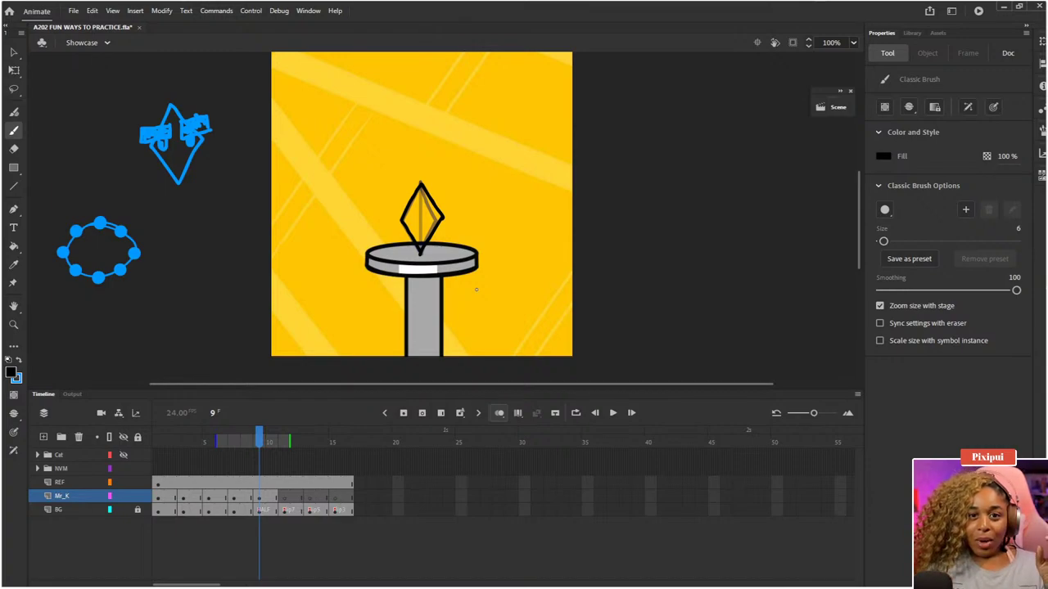
{"action": "mouse_move", "coordinate": [545, 244]}
{"action": "left_mouse_down"}
{"action": "mouse_move", "coordinate": [530, 272]}
{"action": "mouse_move", "coordinate": [551, 279]}
{"action": "mouse_move", "coordinate": [545, 244]}
{"action": "left_mouse_up"}
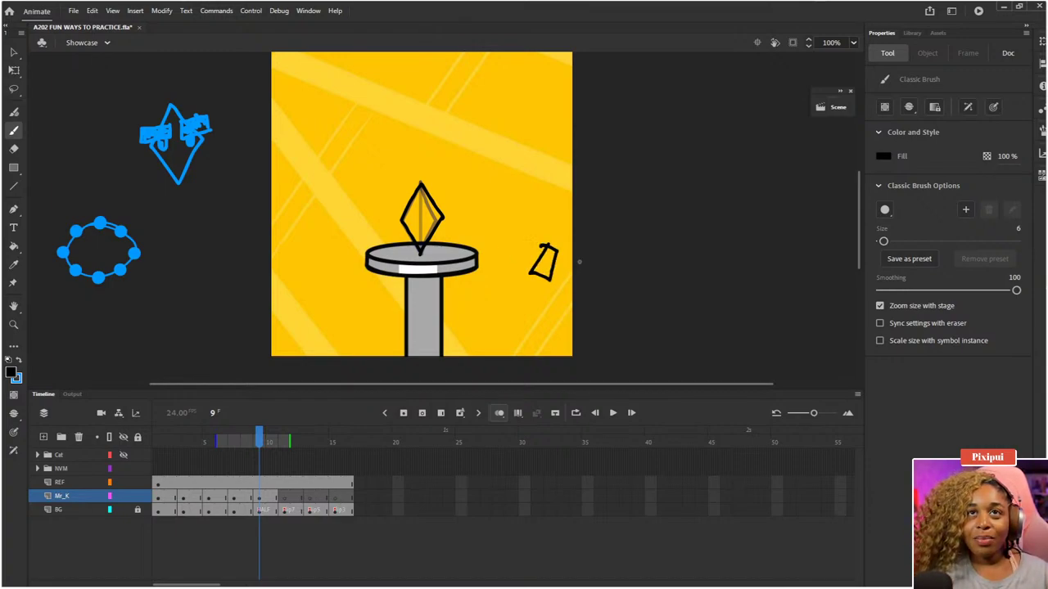
{"action": "mouse_move", "coordinate": [594, 288]}
{"action": "left_mouse_down"}
{"action": "mouse_move", "coordinate": [589, 254]}
{"action": "mouse_move", "coordinate": [586, 281]}
{"action": "mouse_move", "coordinate": [609, 240]}
{"action": "mouse_move", "coordinate": [604, 269]}
{"action": "mouse_move", "coordinate": [563, 267]}
{"action": "left_mouse_up"}
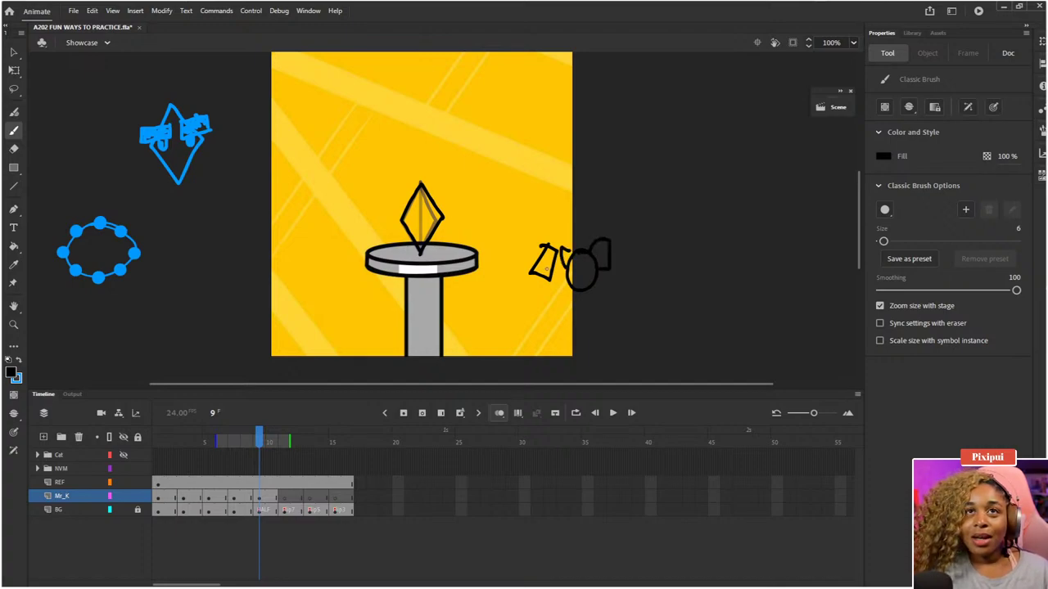
{"action": "key", "text": "ctrl+z"}
{"action": "key", "text": "ctrl+z"}
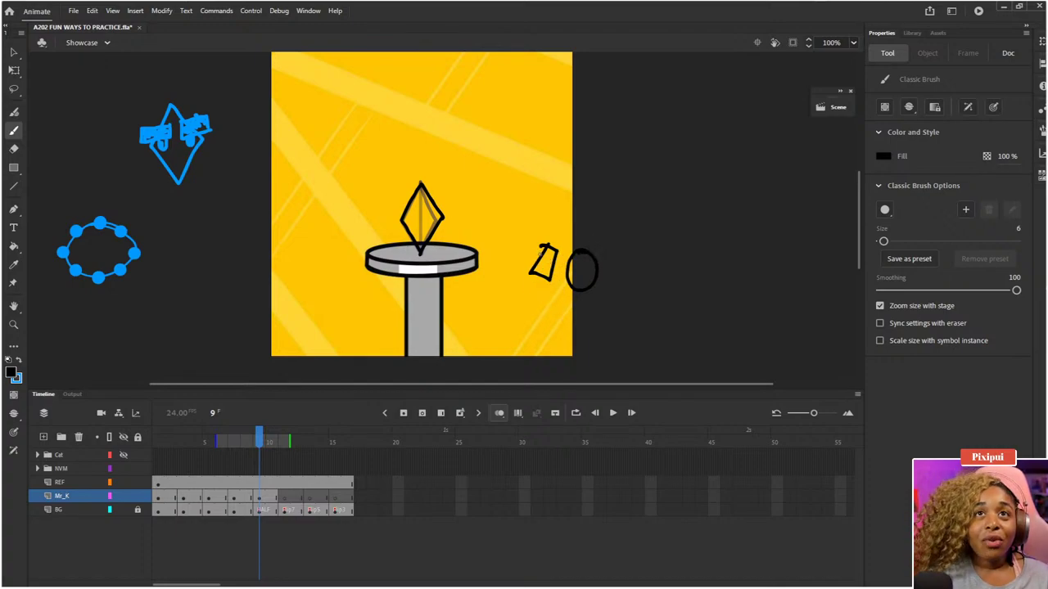
{"action": "left_click_drag", "start_coordinate": [532, 257], "coordinate": [564, 247]}
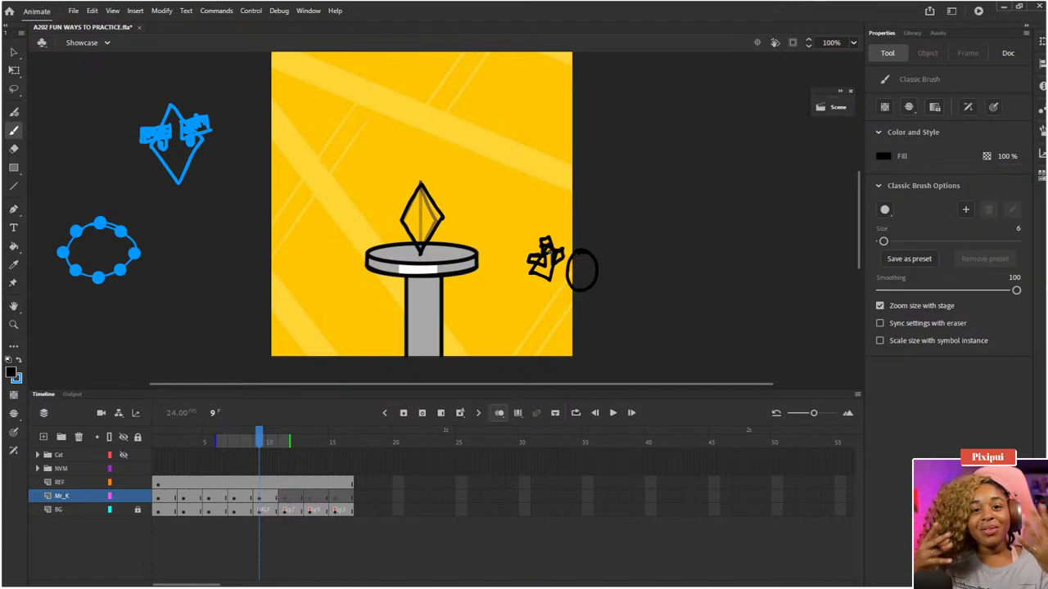
{"action": "key", "text": "ctrl+z"}
{"action": "key", "text": "ctrl+z"}
{"action": "key", "text": "ctrl+z"}
{"action": "key", "text": "ctrl+z"}
{"action": "key", "text": "ctrl+z"}
{"action": "key", "text": "ctrl+z"}
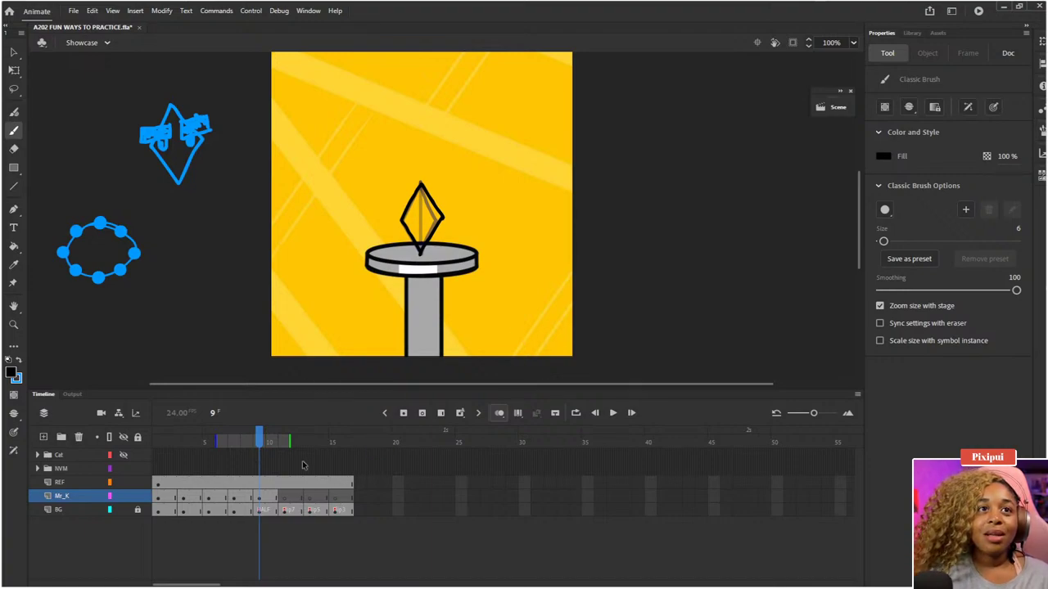
{"action": "key", "text": "Return"}
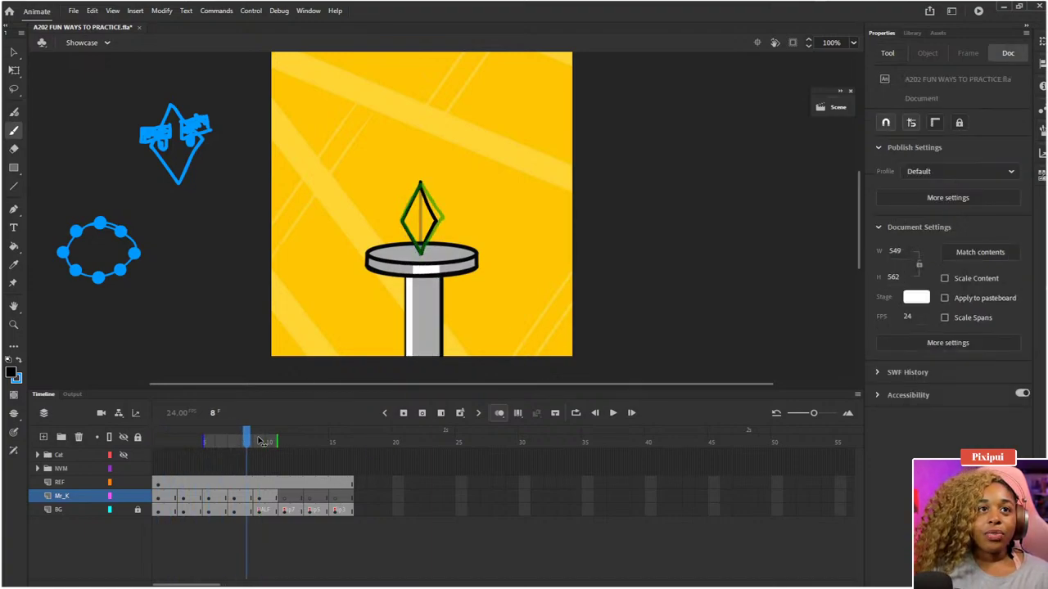
- Widen the frame-9 diamond symmetrically with Free Transform and compare it against frame 8
{"action": "key", "text": "w"}
{"action": "key", "text": "q"}
{"action": "left_click_drag", "start_coordinate": [483, 288], "coordinate": [348, 156]}
{"action": "left_click_drag", "start_coordinate": [447, 219], "coordinate": [453, 218]}
{"action": "left_click", "coordinate": [529, 321]}
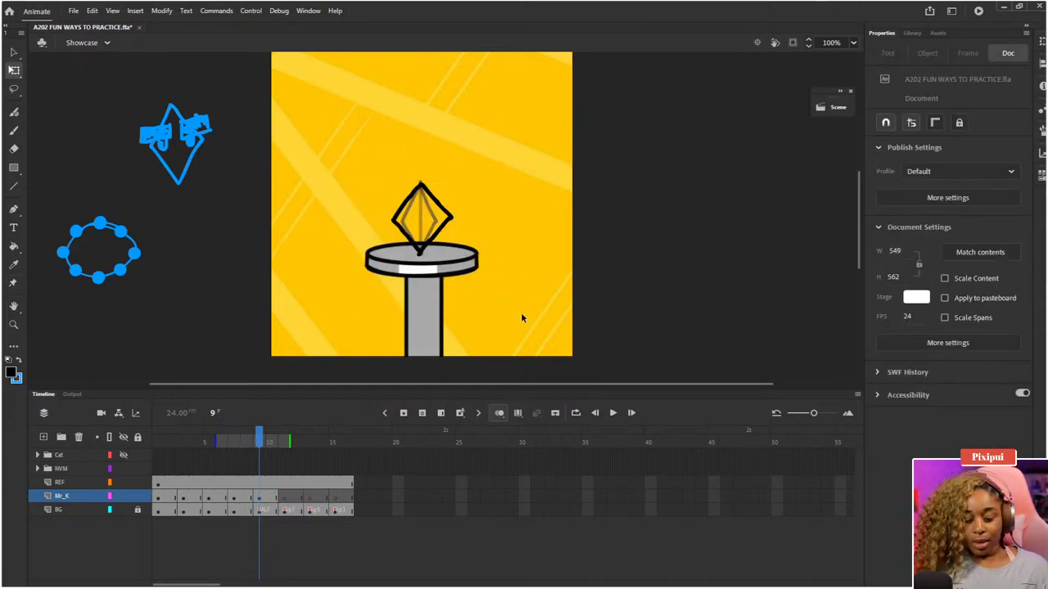
{"action": "key", "text": "comma"}
{"action": "key", "text": "period"}
{"action": "key", "text": "comma"}
{"action": "key", "text": "period"}
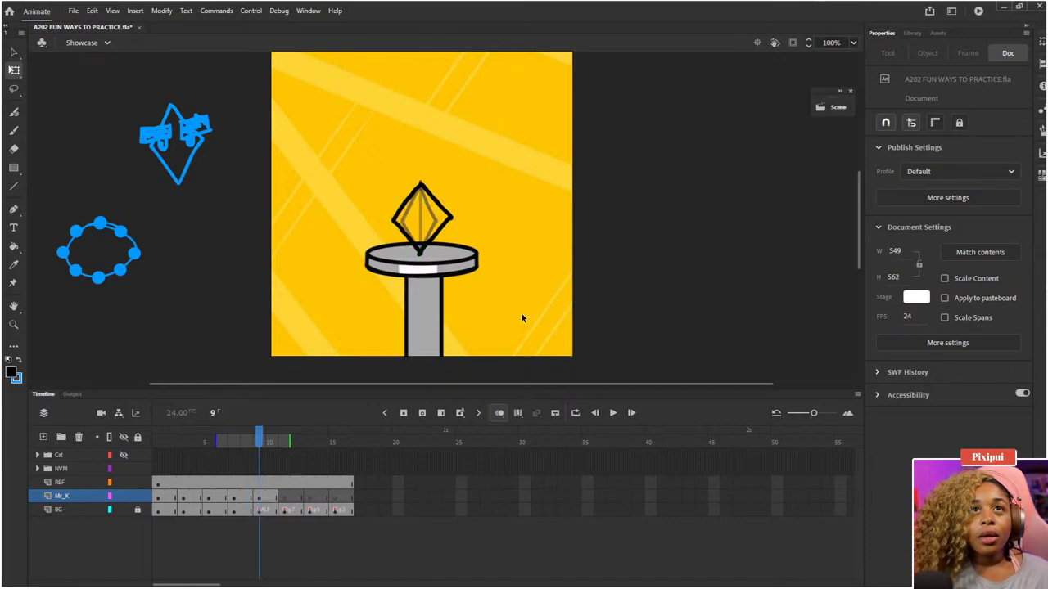
- Erase a stray mark near the pole top, brush on REF frame 1, then return to frame 9
{"action": "key", "text": "e"}
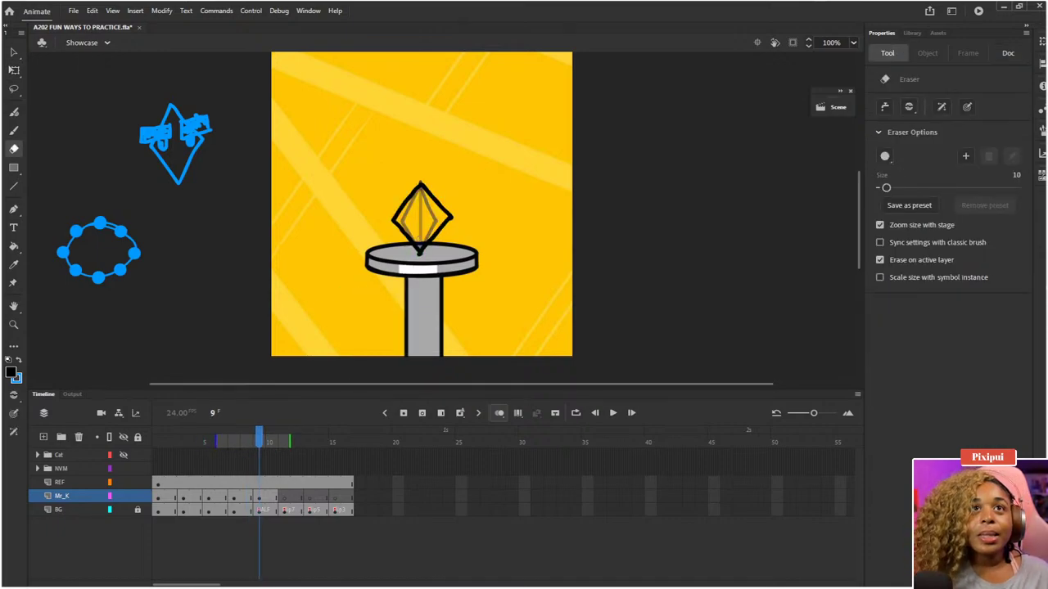
{"action": "left_click_drag", "start_coordinate": [407, 258], "coordinate": [421, 263]}
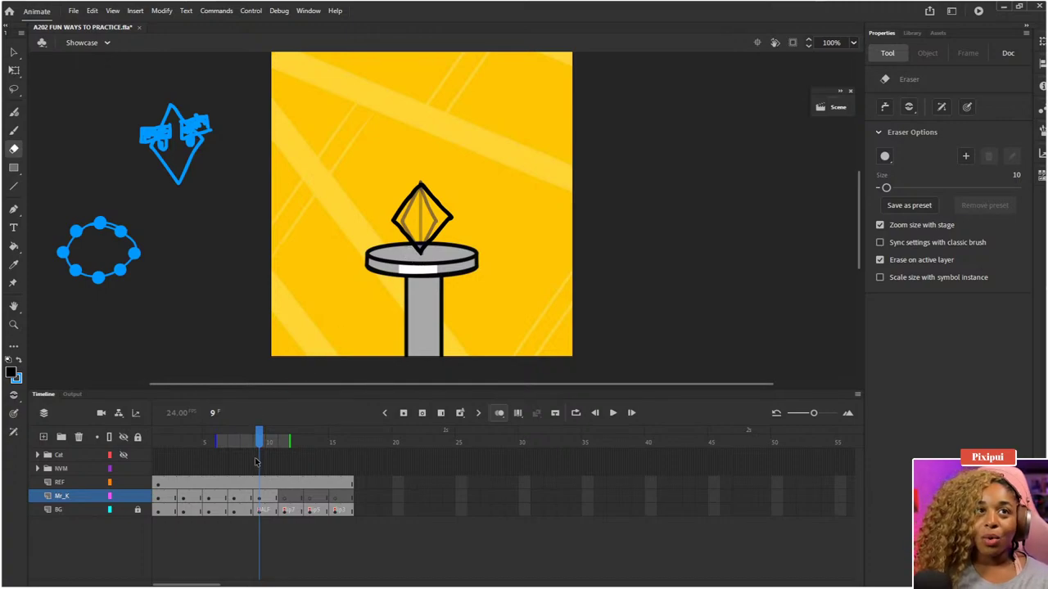
{"action": "left_click", "coordinate": [162, 445]}
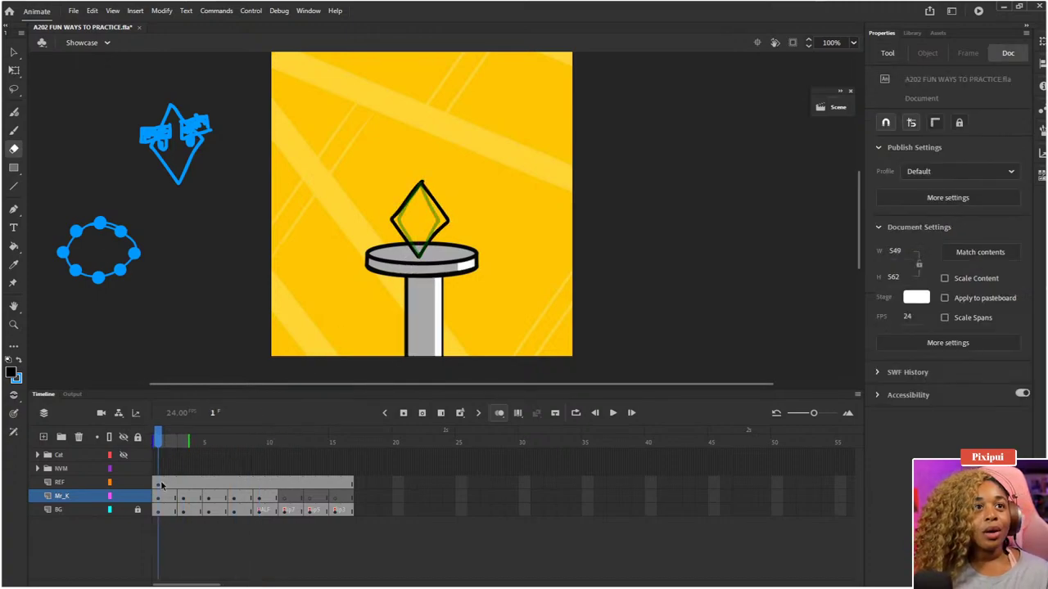
{"action": "left_click", "coordinate": [156, 479]}
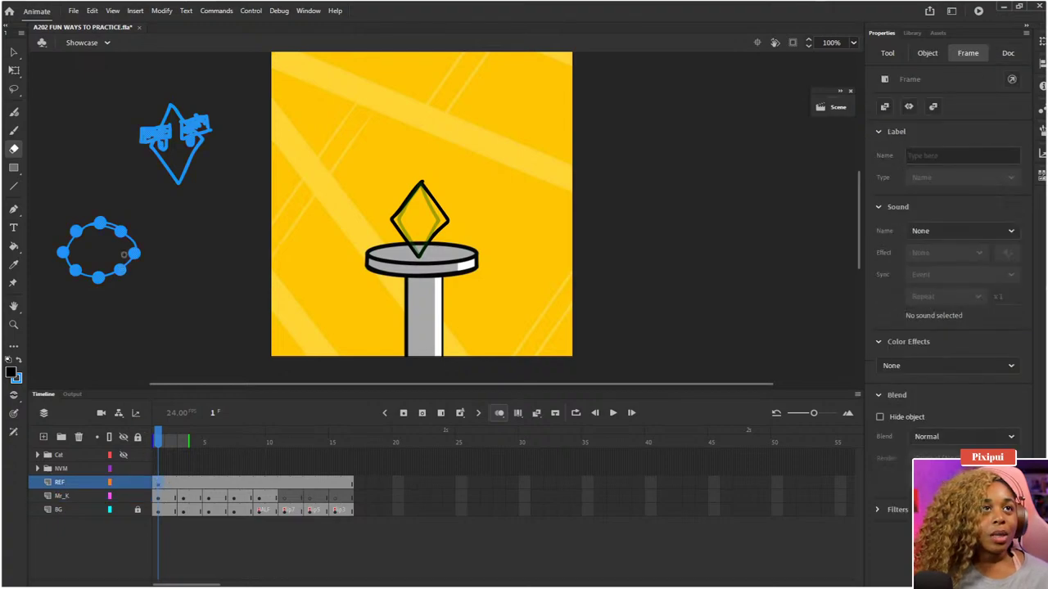
{"action": "left_click", "coordinate": [127, 219]}
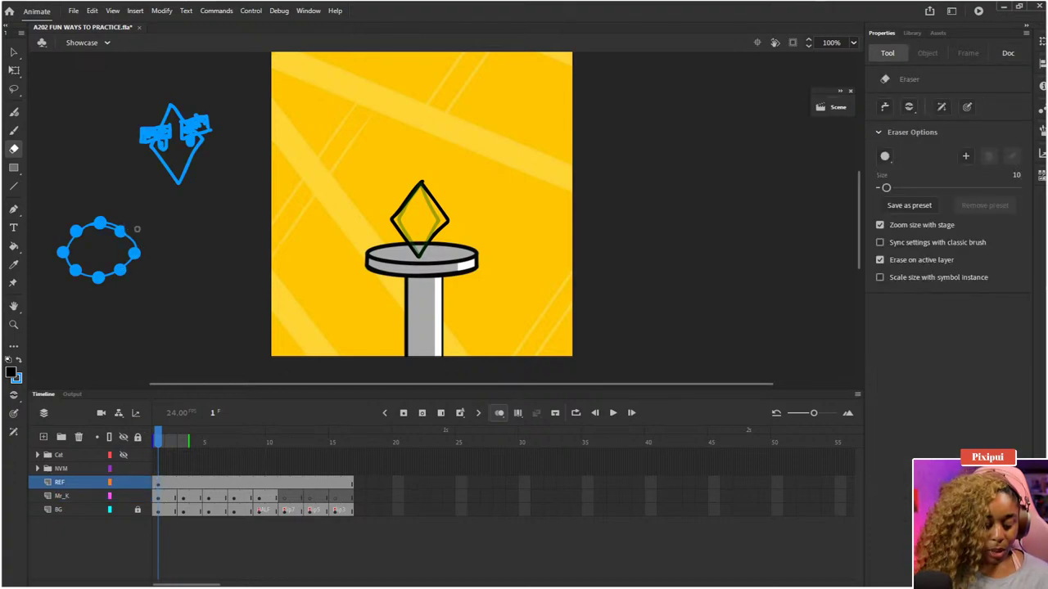
{"action": "key", "text": "b"}
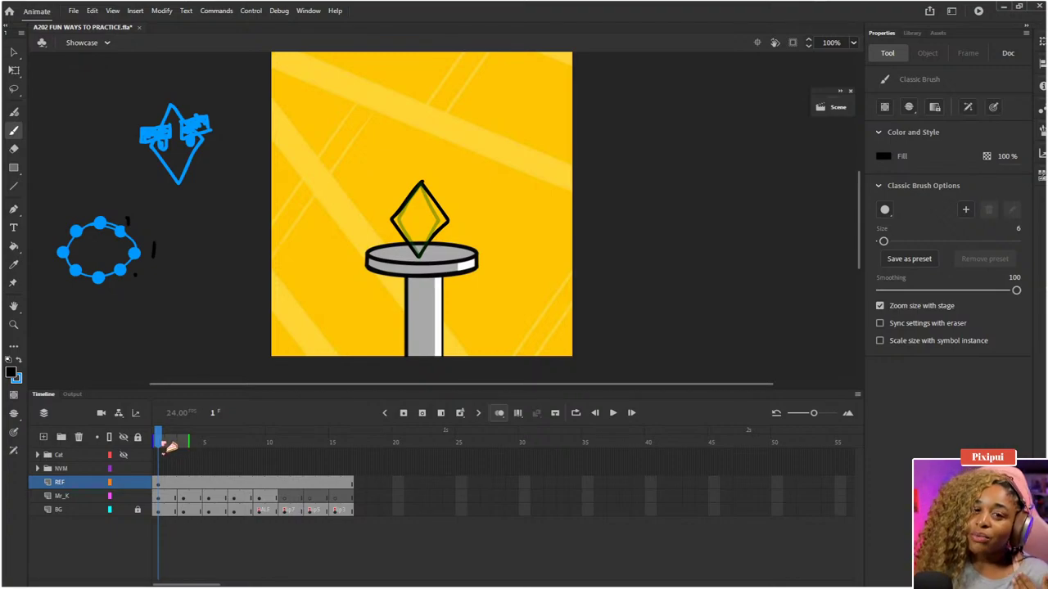
{"action": "left_click_drag", "start_coordinate": [168, 446], "coordinate": [259, 446]}
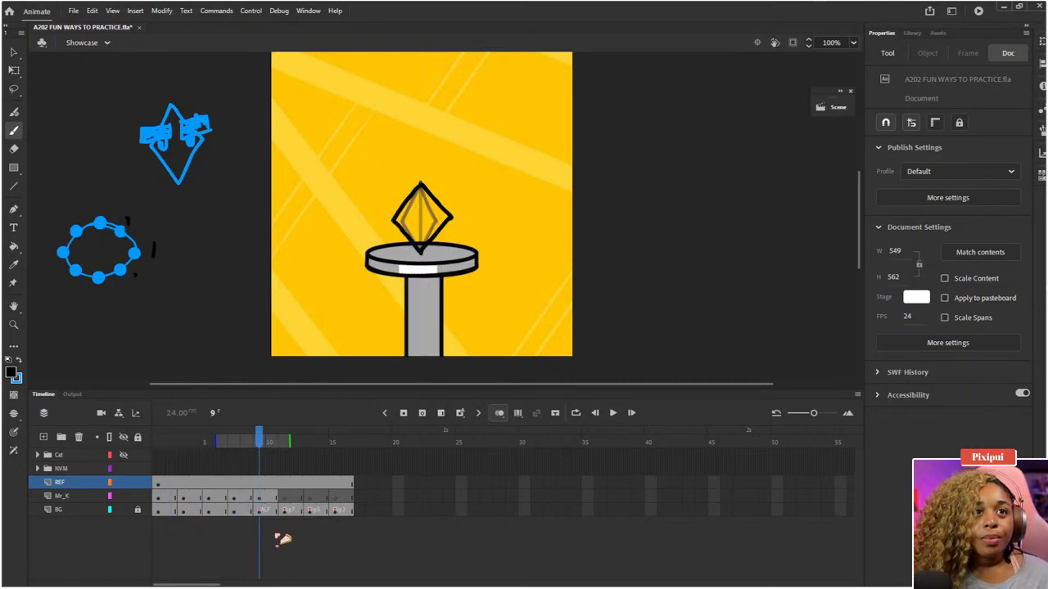
- Copy Mr_X frame 7's diamond pose and paste it into frame 11
{"action": "left_click", "coordinate": [286, 511]}
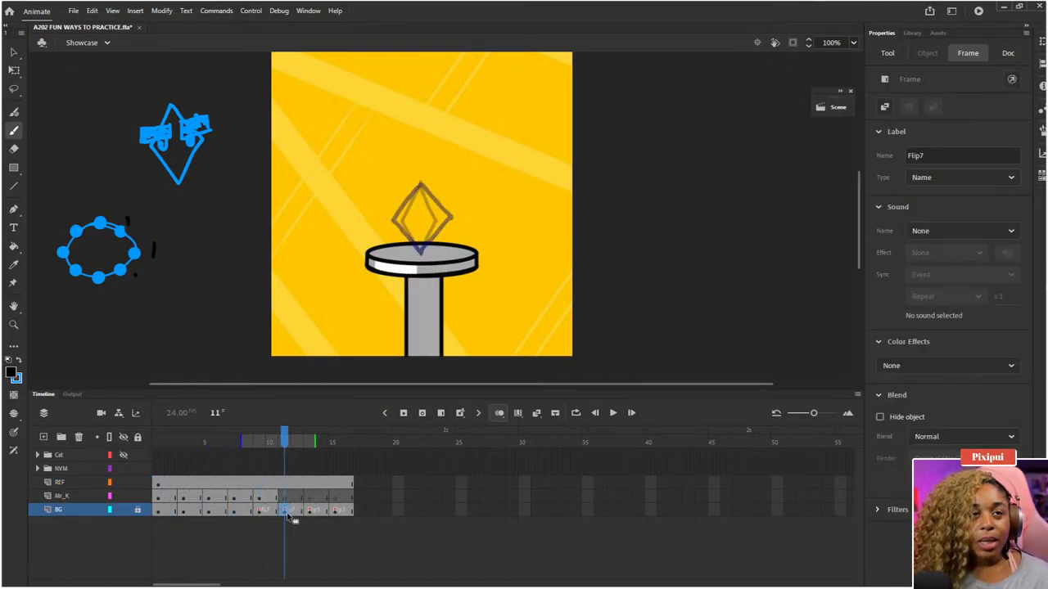
{"action": "left_click_drag", "start_coordinate": [285, 442], "coordinate": [234, 458]}
{"action": "left_click", "coordinate": [235, 498]}
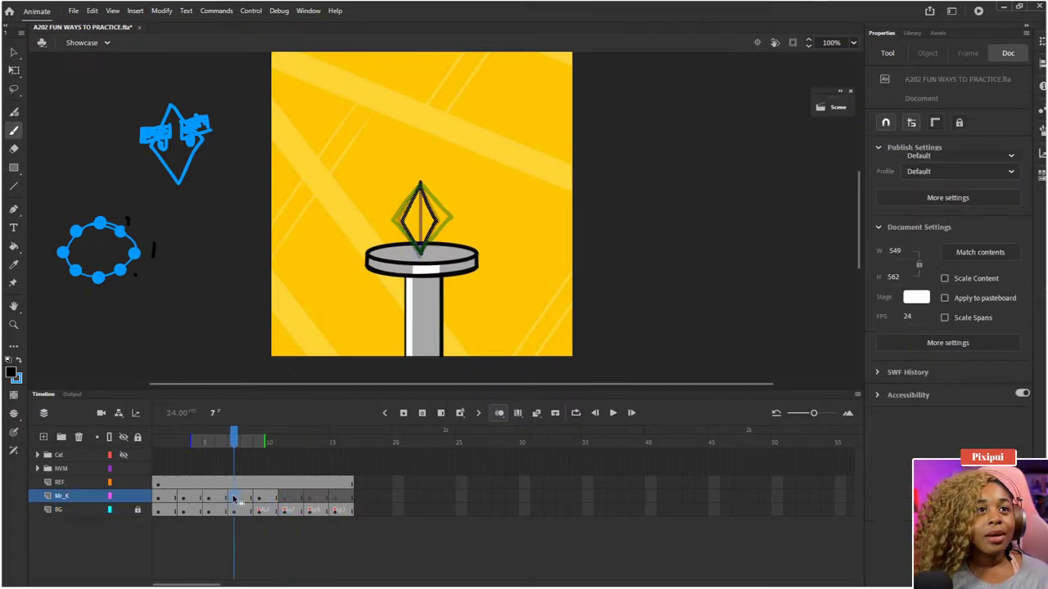
{"action": "right_click", "coordinate": [235, 498]}
{"action": "left_click", "coordinate": [262, 331]}
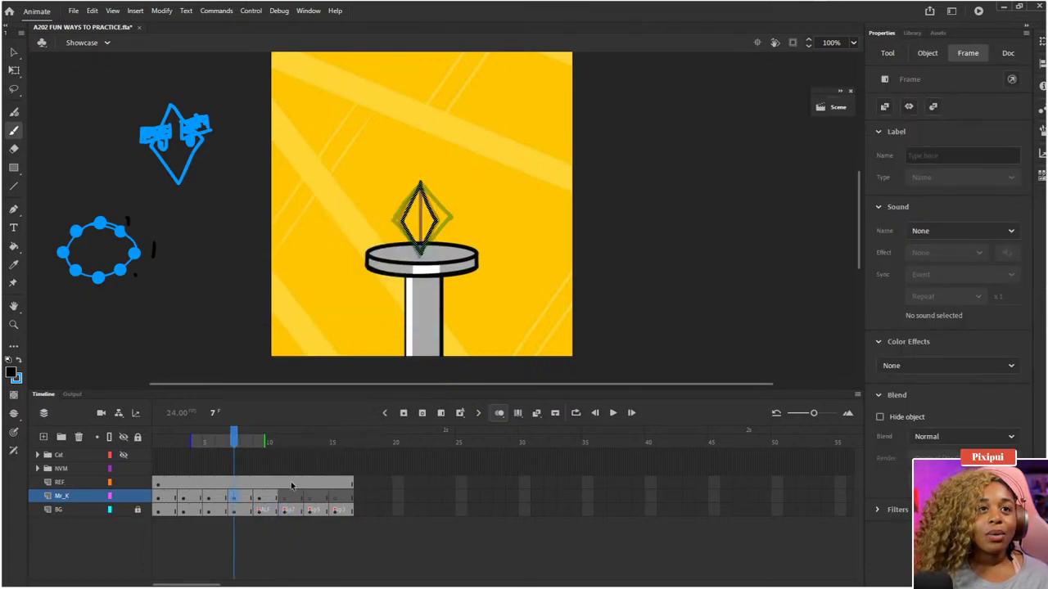
{"action": "left_click", "coordinate": [285, 498]}
{"action": "right_click", "coordinate": [286, 498]}
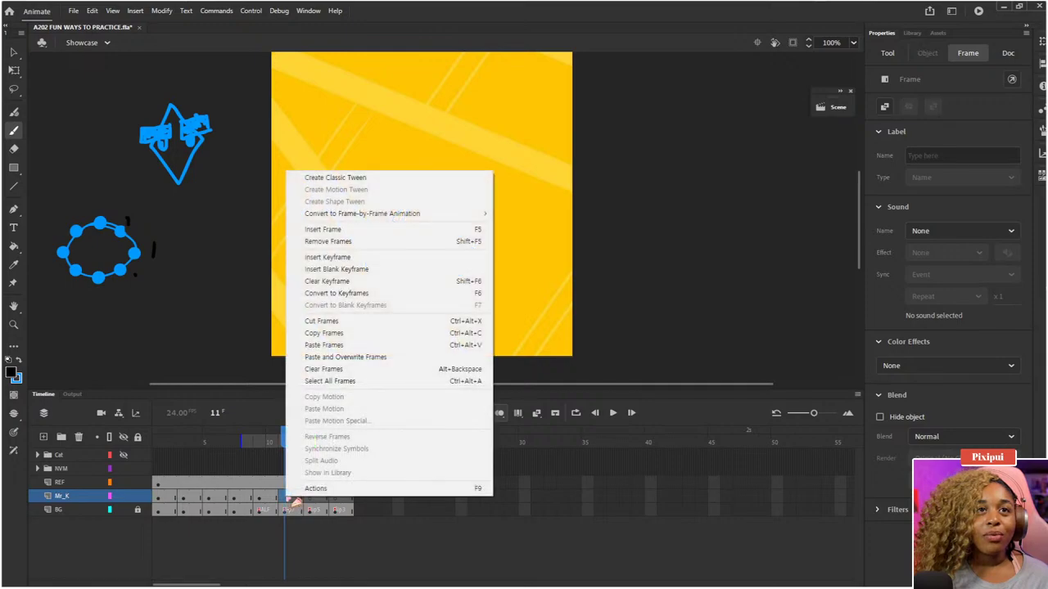
{"action": "left_click", "coordinate": [319, 344]}
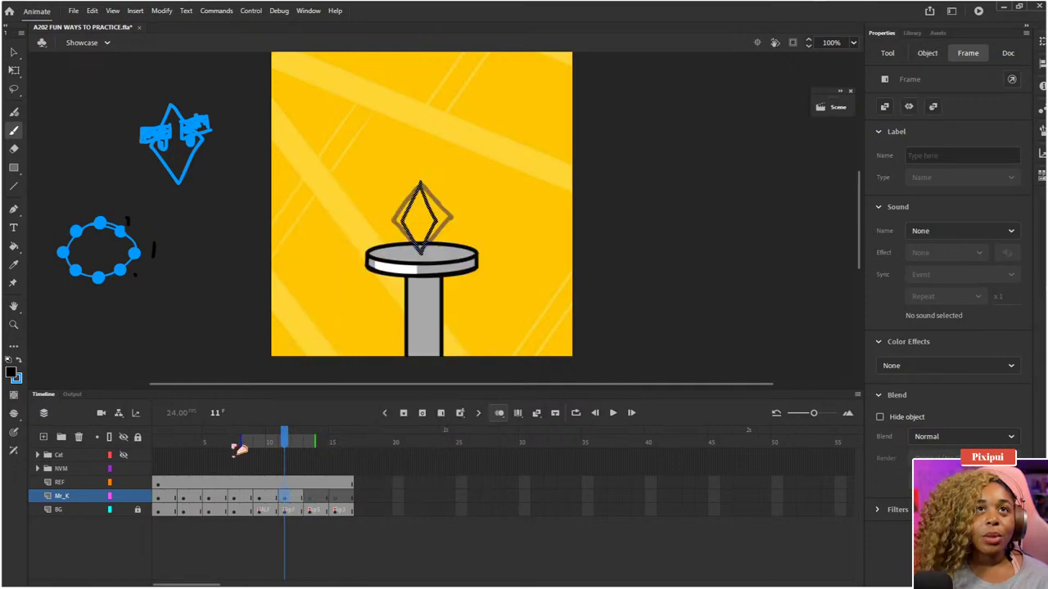
- Compare frames 7 and 11, then select frame 11's diamond with Free Transform
{"action": "left_click", "coordinate": [235, 442]}
{"action": "left_click", "coordinate": [286, 443]}
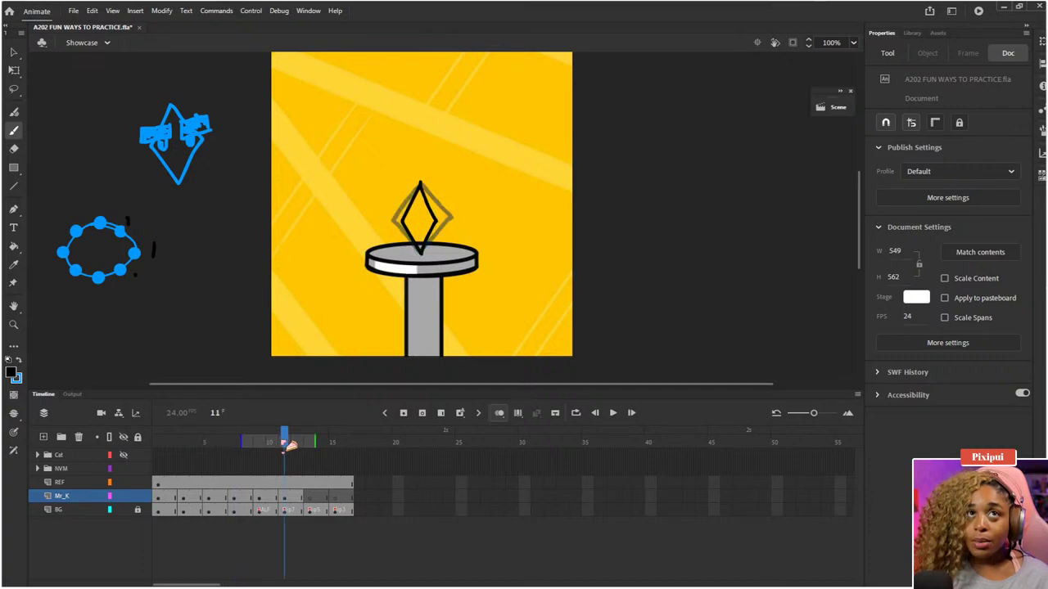
{"action": "left_click", "coordinate": [235, 443]}
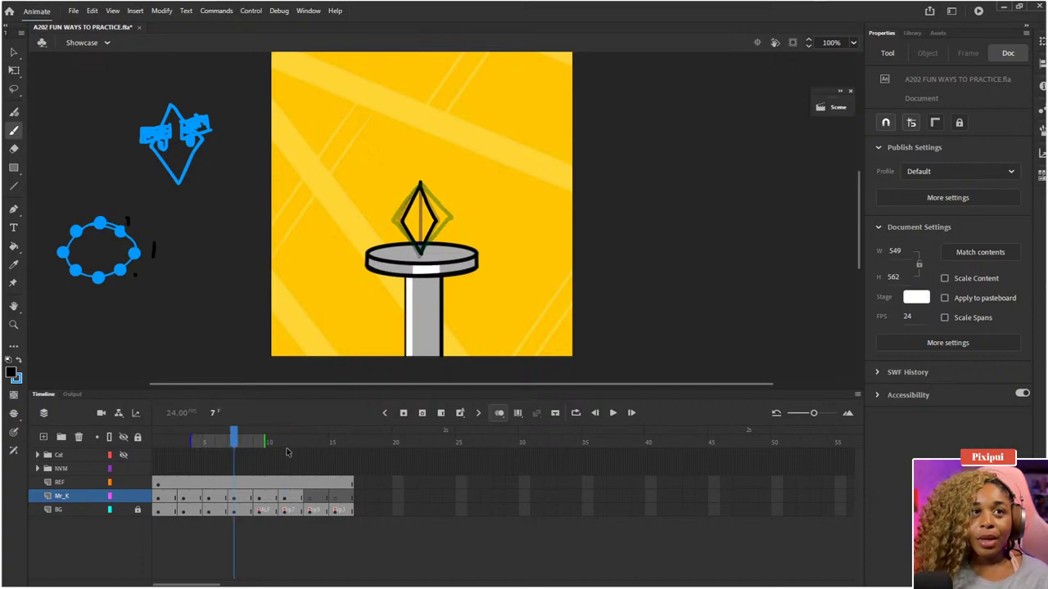
{"action": "left_click", "coordinate": [286, 443]}
{"action": "left_click", "coordinate": [284, 496]}
{"action": "key", "text": "q"}
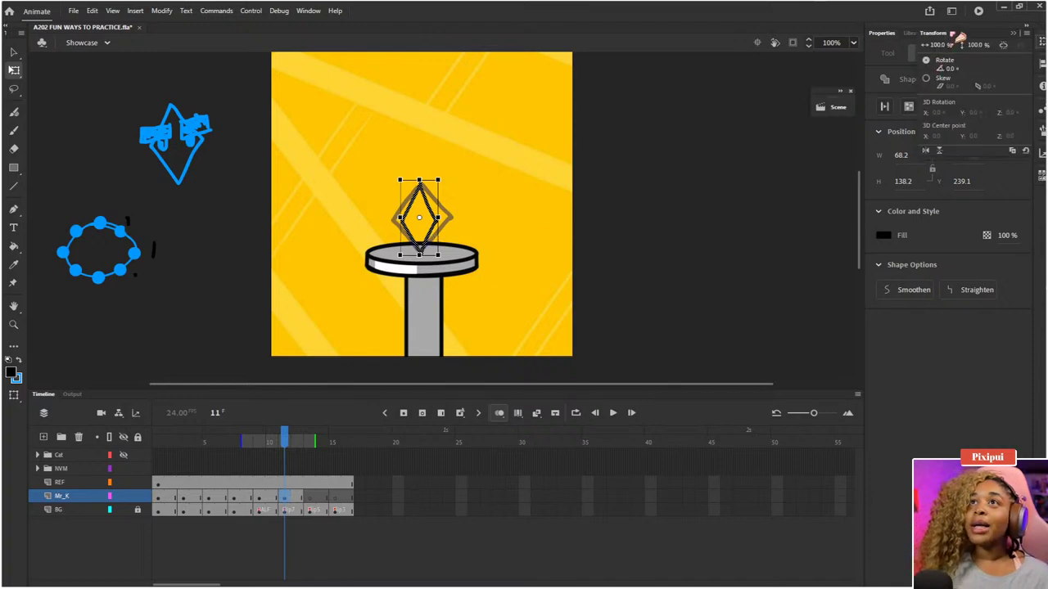
- Flip the frame-11 diamond horizontally with the Transform panel, giving it a 180° skew
{"action": "left_click_drag", "start_coordinate": [957, 39], "coordinate": [656, 191]}
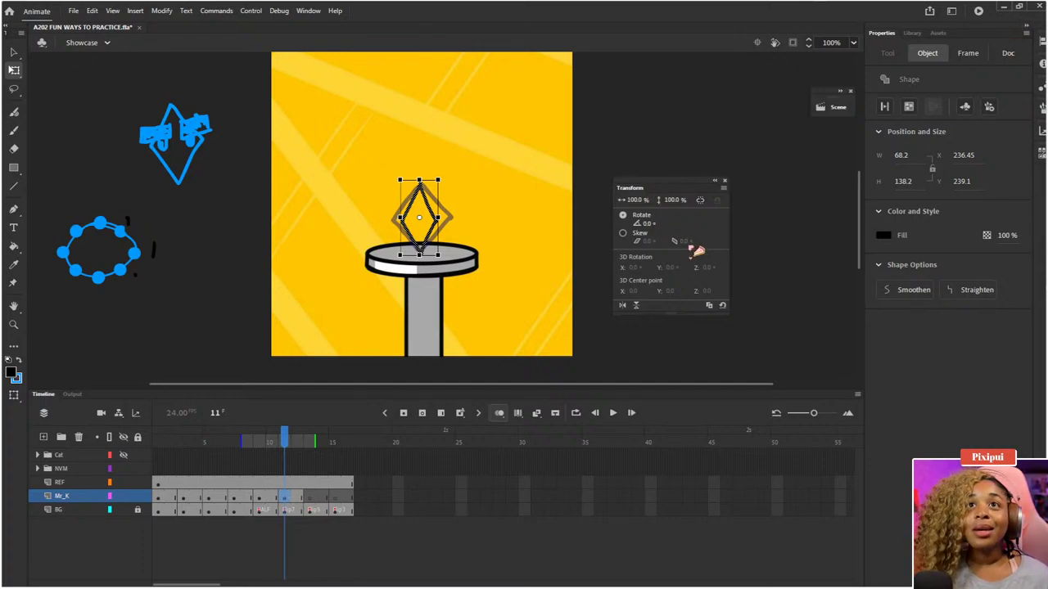
{"action": "left_click", "coordinate": [623, 306]}
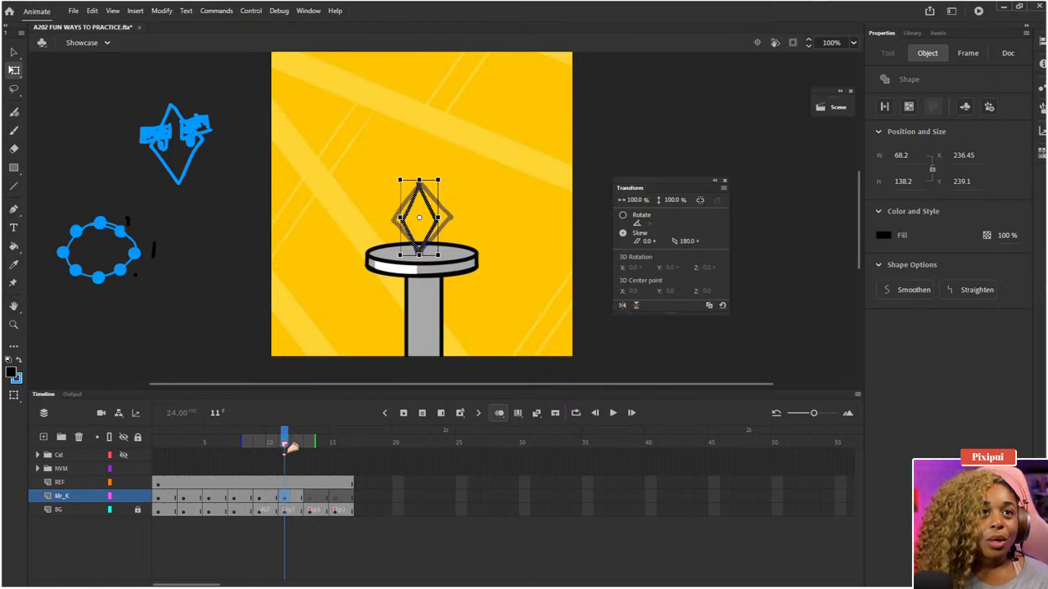
{"action": "left_click_drag", "start_coordinate": [285, 444], "coordinate": [209, 446]}
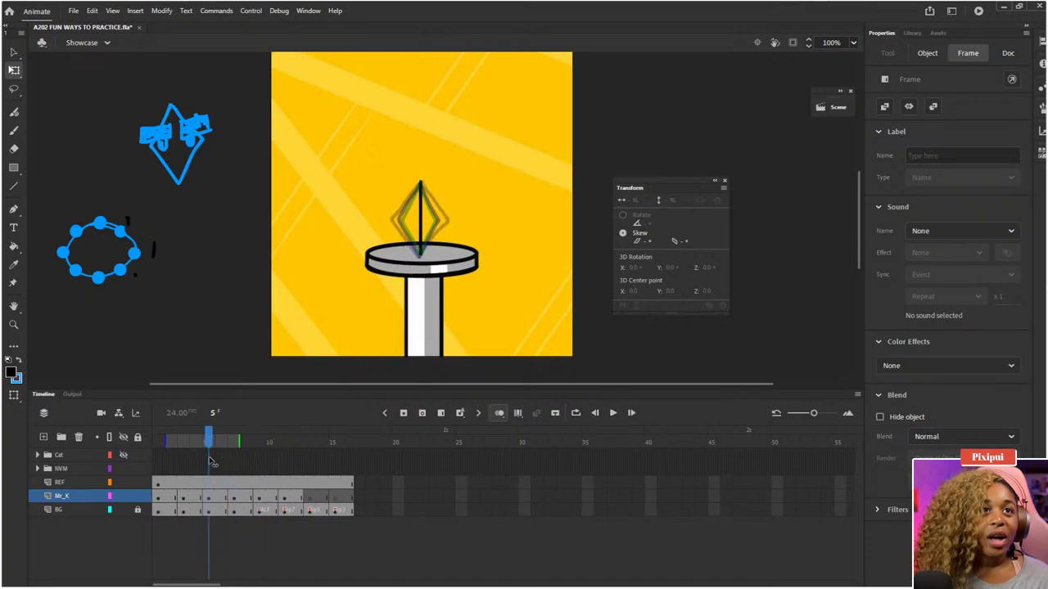
- Copy the frame-5 pose on Mr_X and paste it into frame 13
{"action": "left_click", "coordinate": [209, 502]}
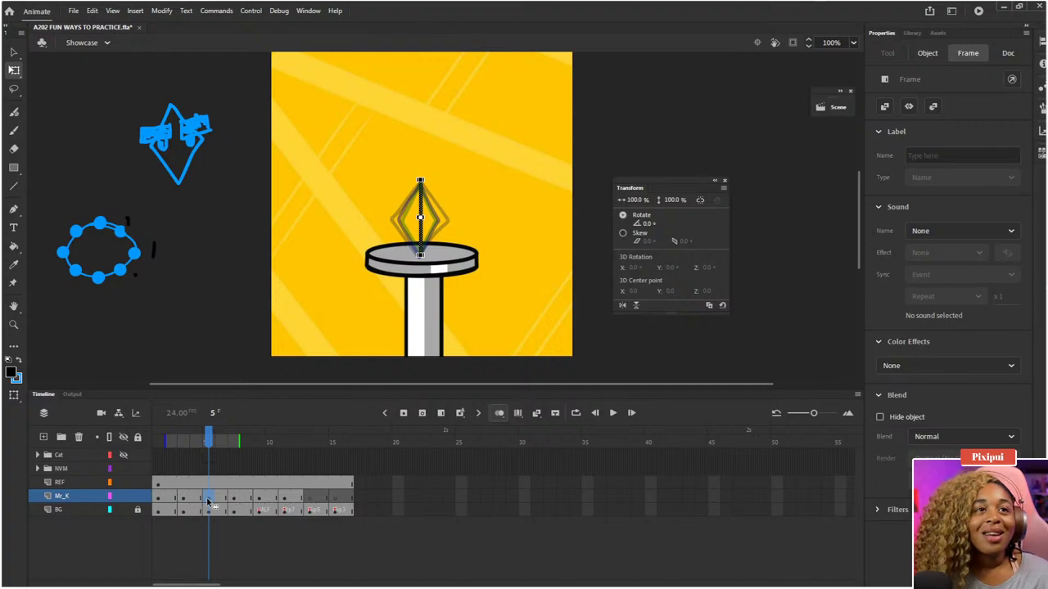
{"action": "right_click", "coordinate": [209, 503]}
{"action": "left_click", "coordinate": [246, 335]}
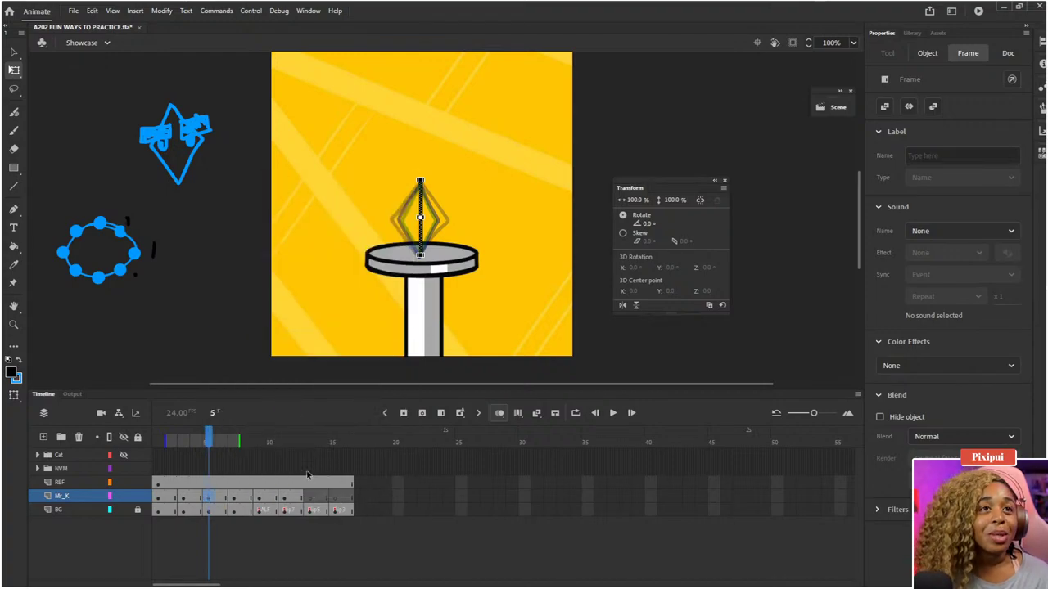
{"action": "left_click", "coordinate": [307, 475]}
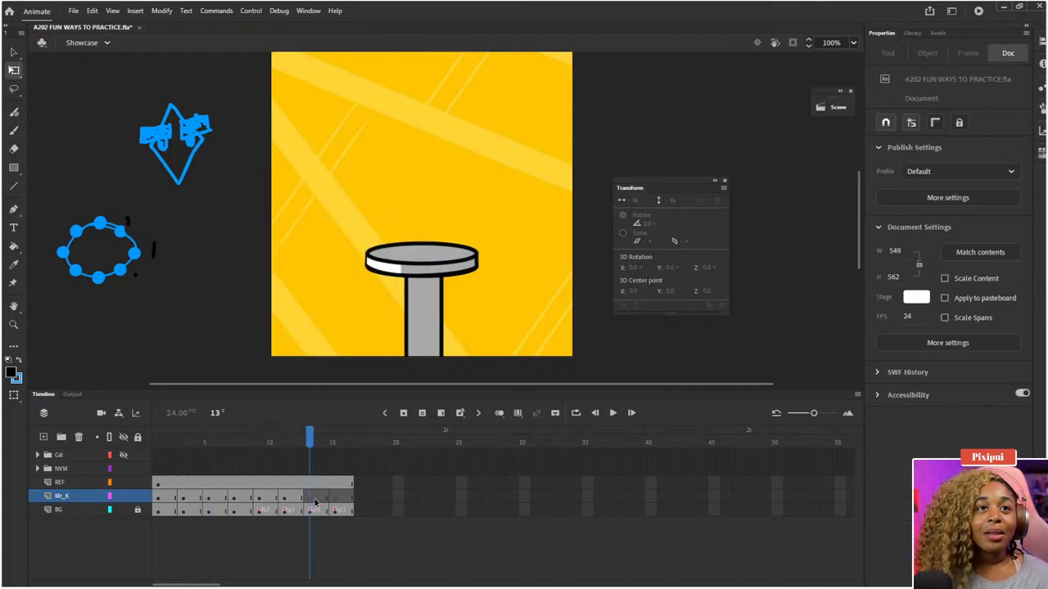
{"action": "right_click", "coordinate": [313, 497]}
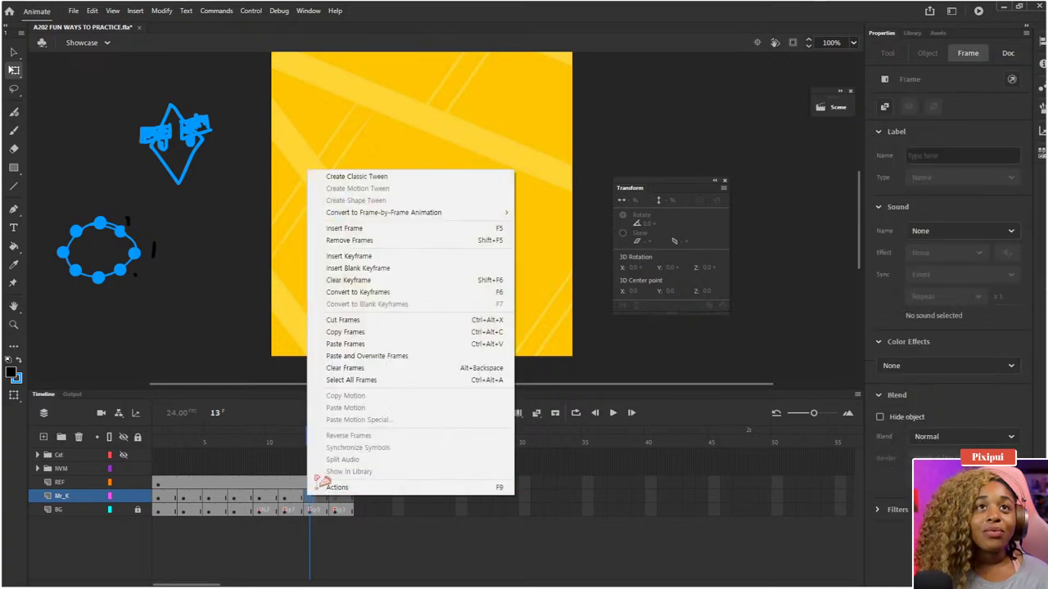
{"action": "left_click", "coordinate": [352, 345]}
{"action": "left_click_drag", "start_coordinate": [304, 442], "coordinate": [333, 445]}
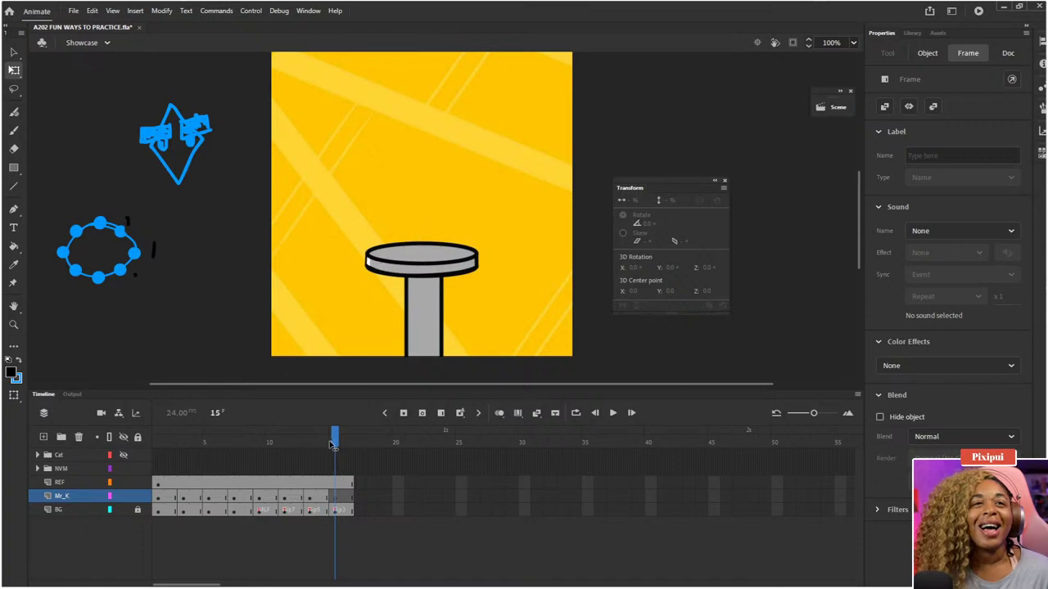
- Copy the diamond frame and paste it into frame 15, replacing the stick
{"action": "left_click", "coordinate": [225, 439]}
{"action": "left_click_drag", "start_coordinate": [225, 439], "coordinate": [185, 442]}
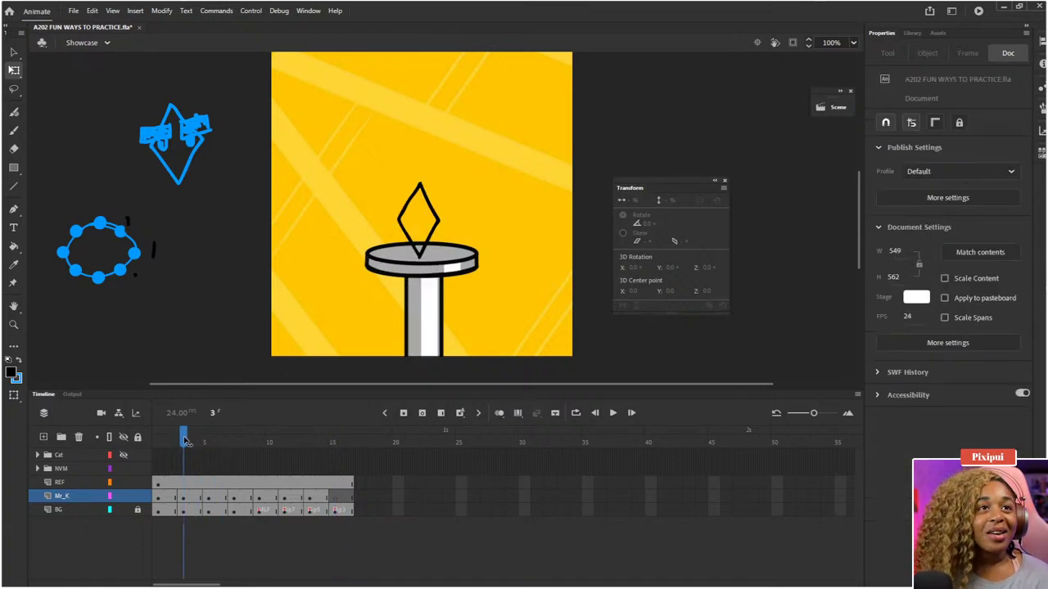
{"action": "right_click", "coordinate": [186, 501]}
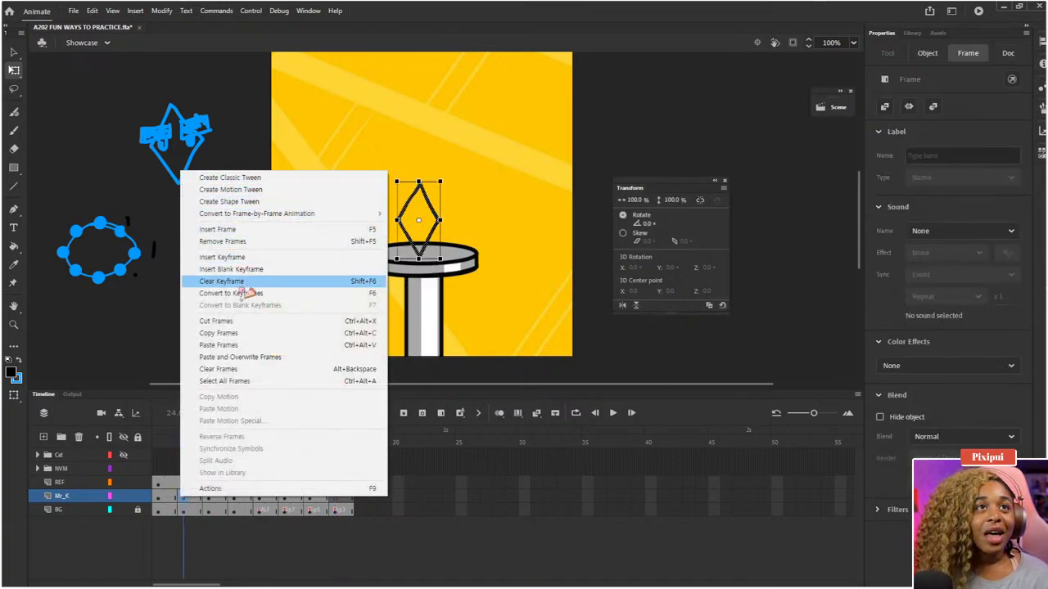
{"action": "left_click", "coordinate": [238, 333]}
{"action": "mouse_move", "coordinate": [337, 446]}
{"action": "left_mouse_down"}
{"action": "mouse_move", "coordinate": [324, 443]}
{"action": "mouse_move", "coordinate": [334, 442]}
{"action": "left_mouse_up"}
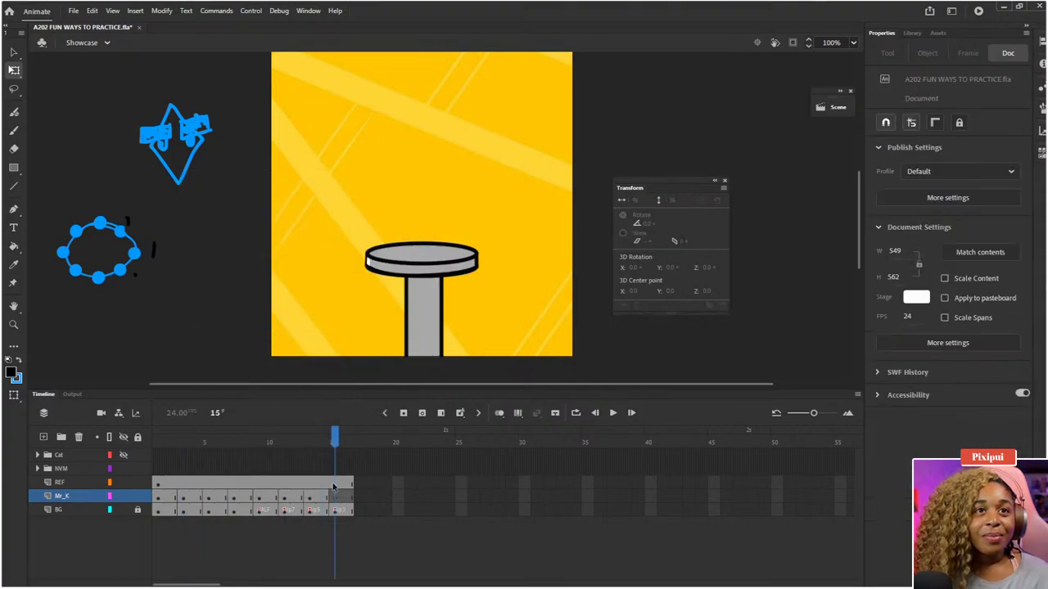
{"action": "right_click", "coordinate": [335, 496]}
{"action": "left_click", "coordinate": [376, 341]}
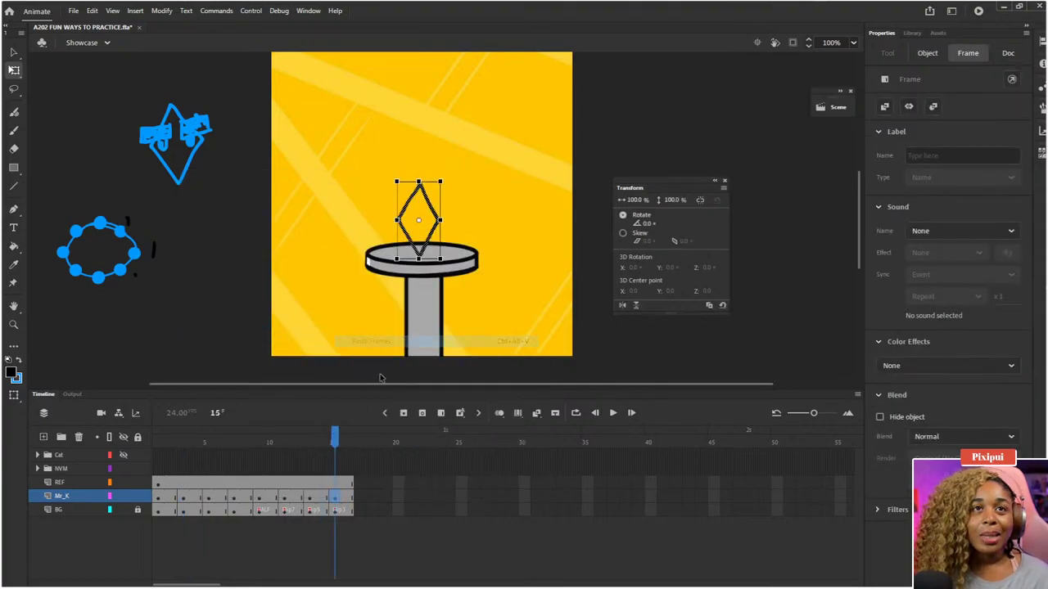
{"action": "left_click_drag", "start_coordinate": [350, 446], "coordinate": [130, 474]}
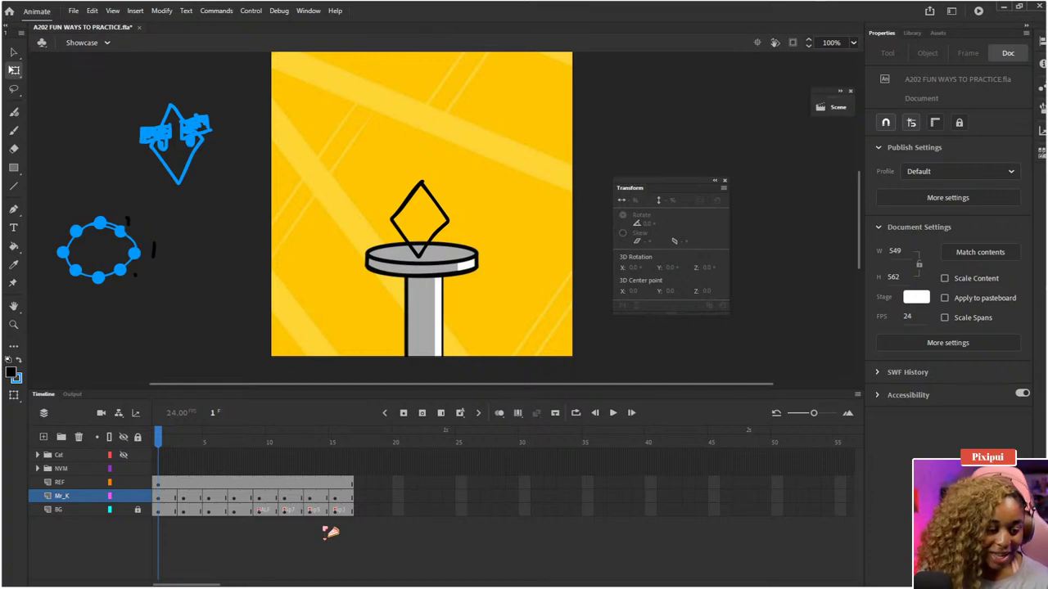
- Play and stop the 16-frame diamond spin loop, then hide the Cat layer
{"action": "key", "text": "Return"}
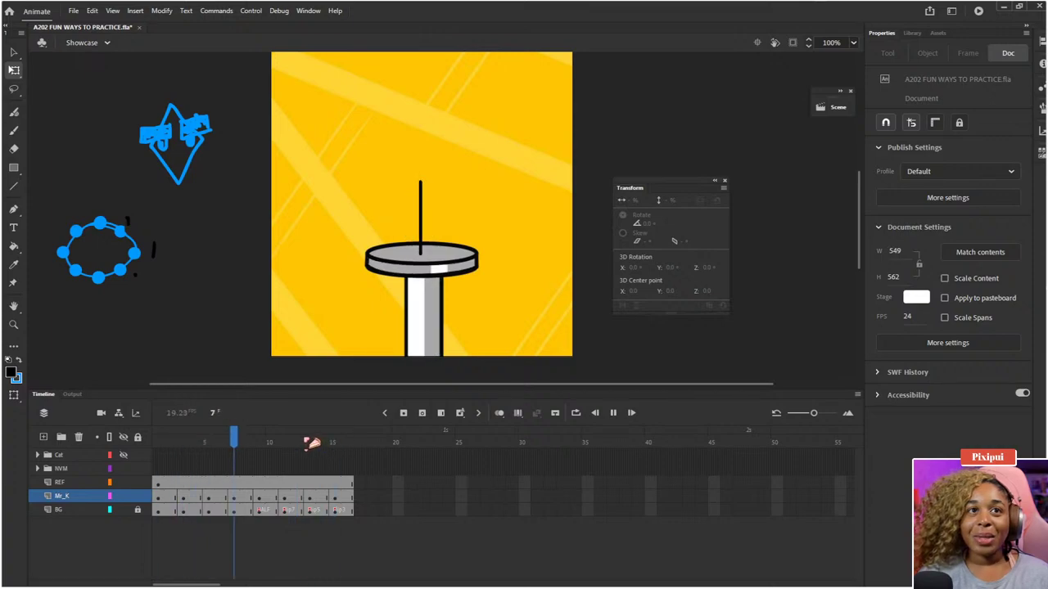
{"action": "key", "text": "Return"}
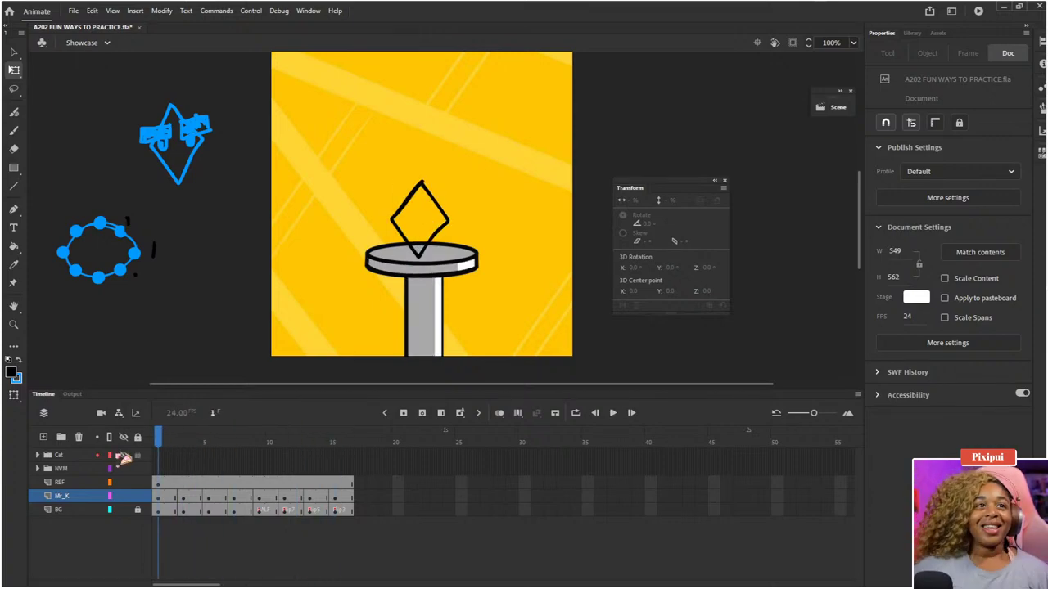
{"action": "left_click", "coordinate": [123, 455]}
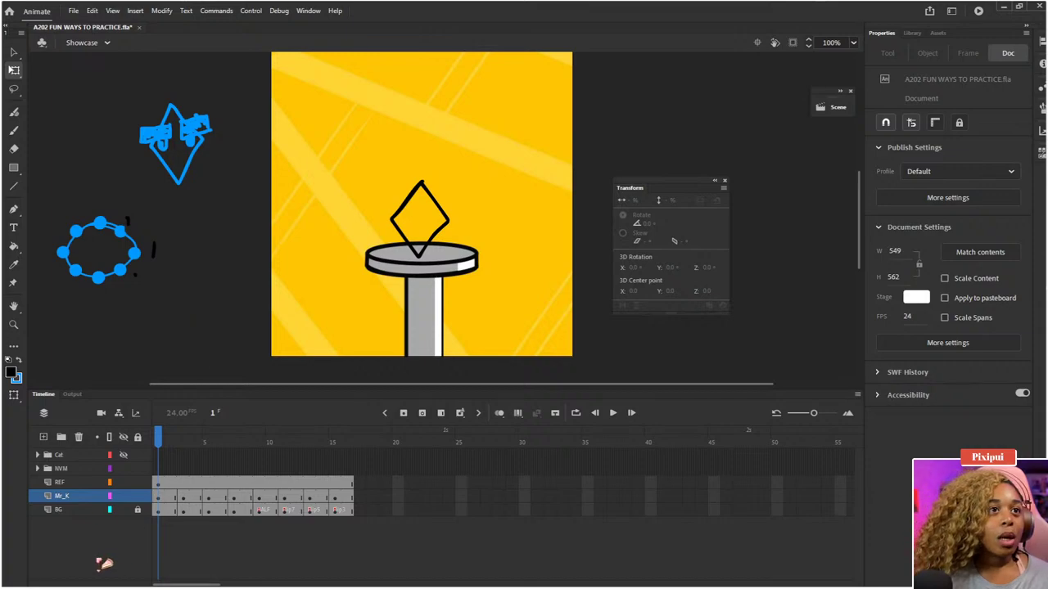
- Add a new layer above Mr_X and rename it Them_Brows
{"action": "left_click", "coordinate": [44, 437]}
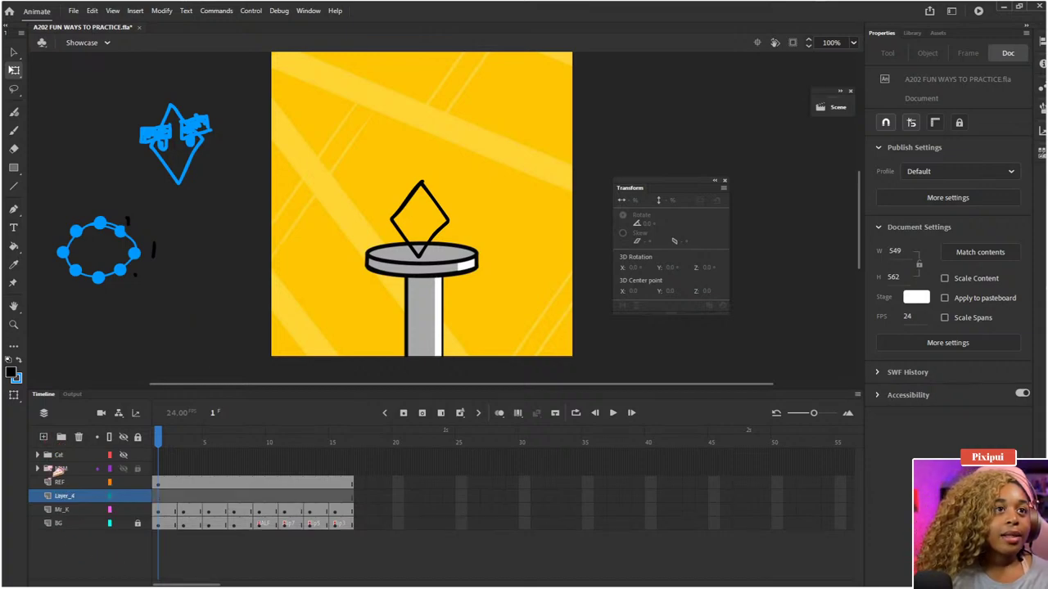
{"action": "left_click", "coordinate": [66, 496]}
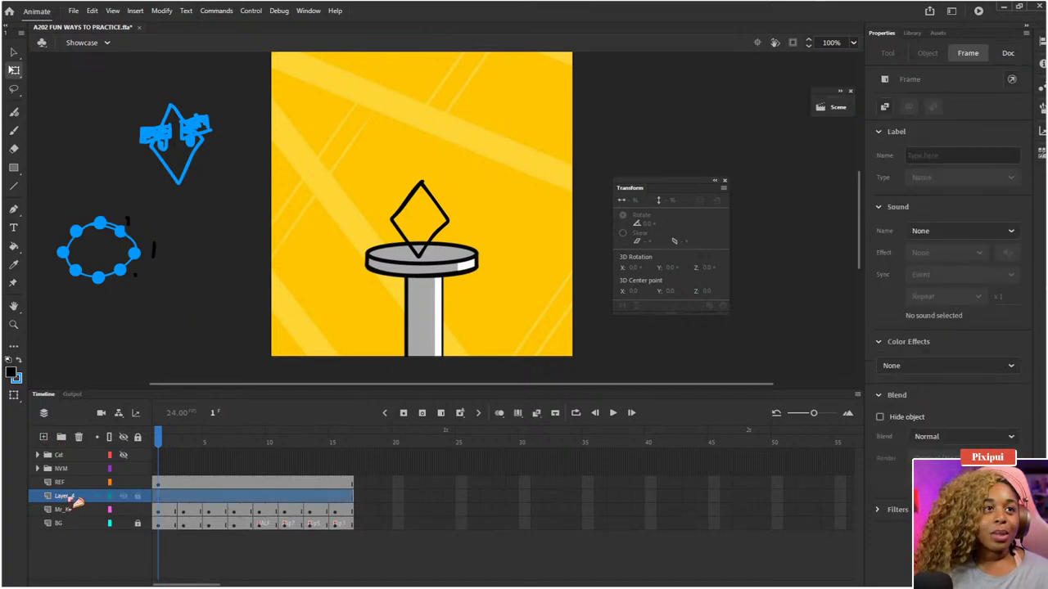
{"action": "double_click", "coordinate": [65, 496]}
{"action": "type", "text": "The"}
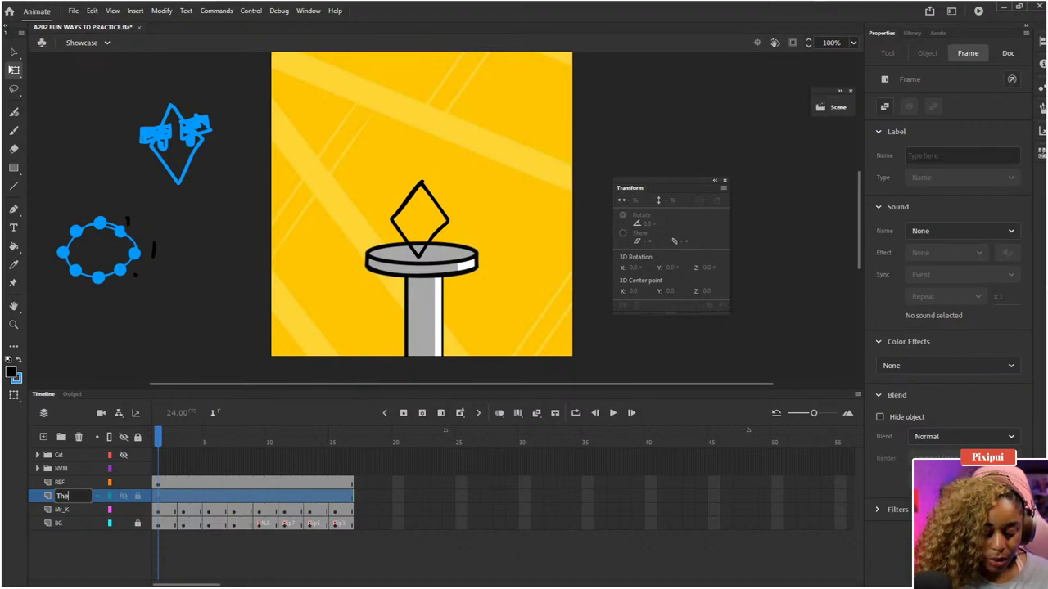
{"action": "type", "text": "m Brows"}
{"action": "key", "text": "Return"}
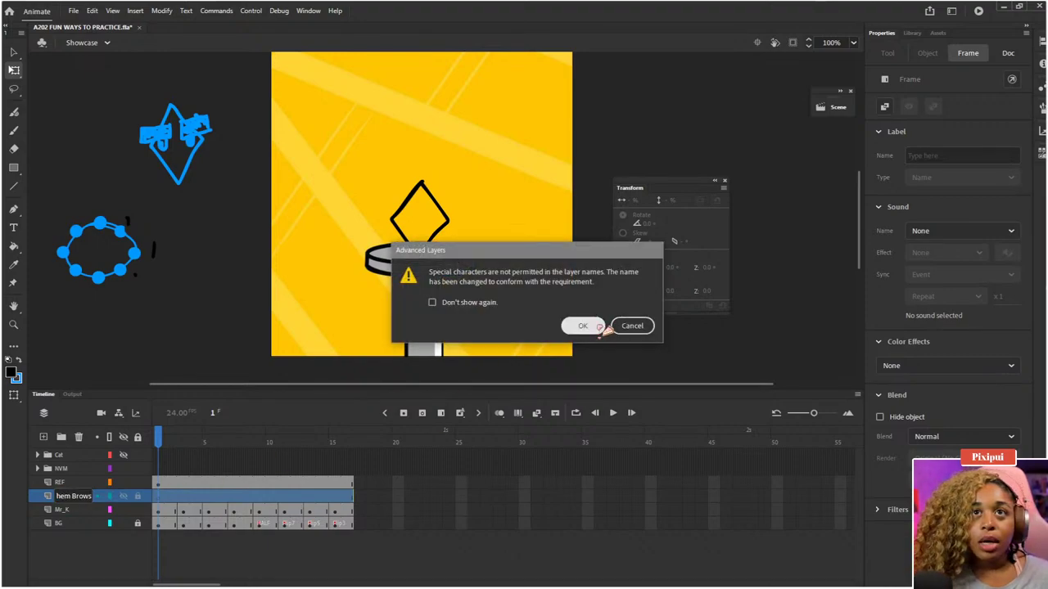
{"action": "left_click", "coordinate": [624, 325]}
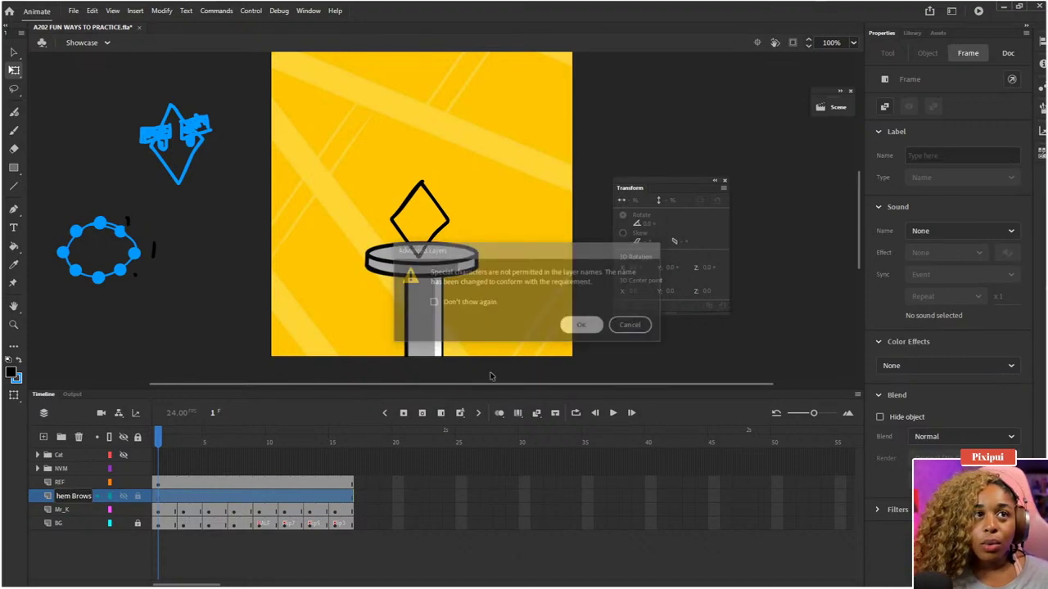
- Convert Them_Brows' 16 frames to blank keyframes on every other frame
{"action": "right_click", "coordinate": [160, 502]}
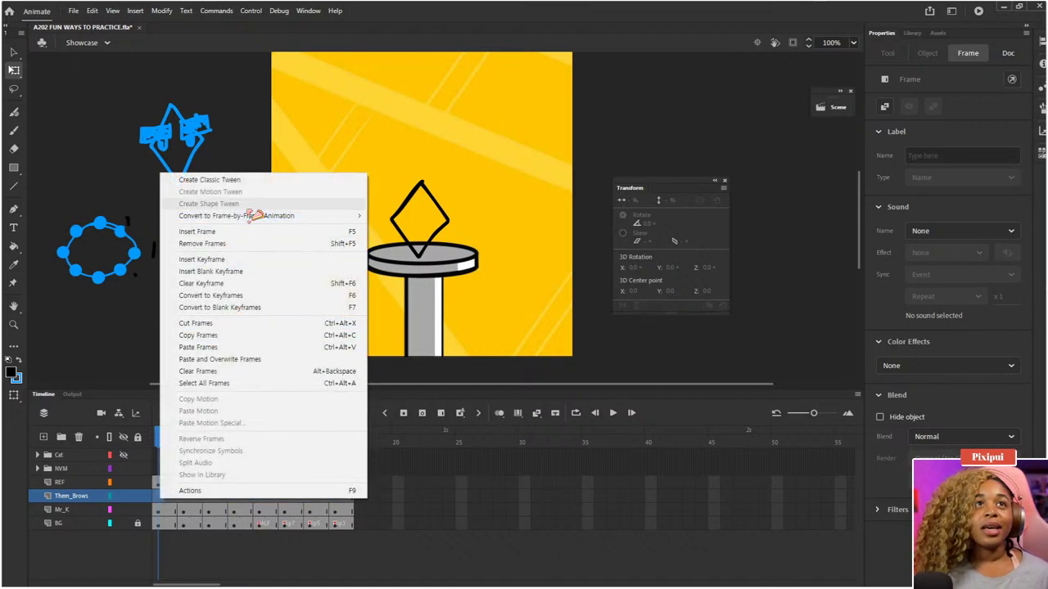
{"action": "mouse_move", "coordinate": [266, 216]}
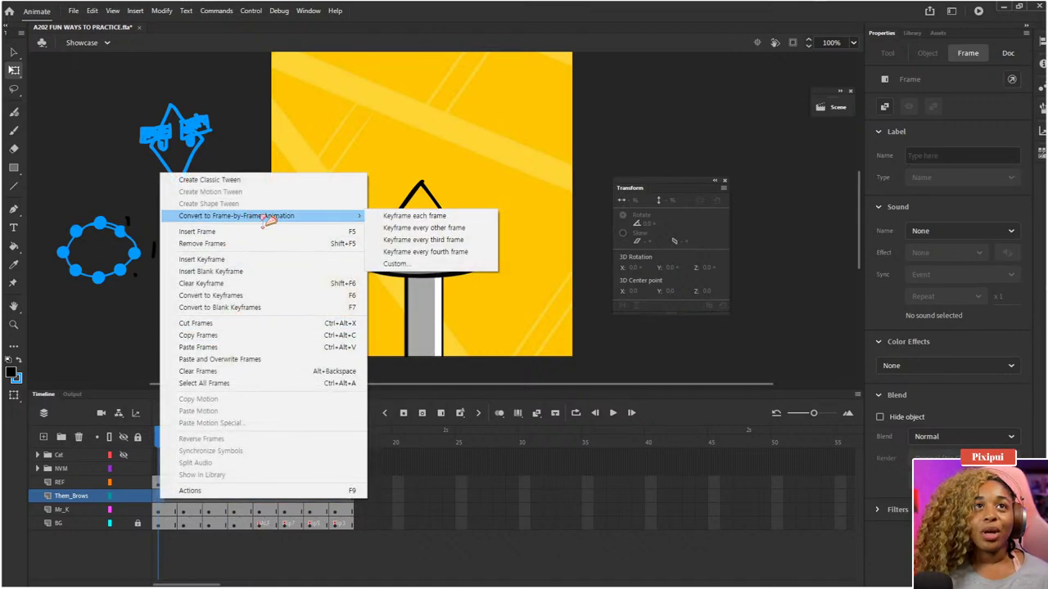
{"action": "left_click", "coordinate": [404, 230]}
{"action": "left_click", "coordinate": [159, 496]}
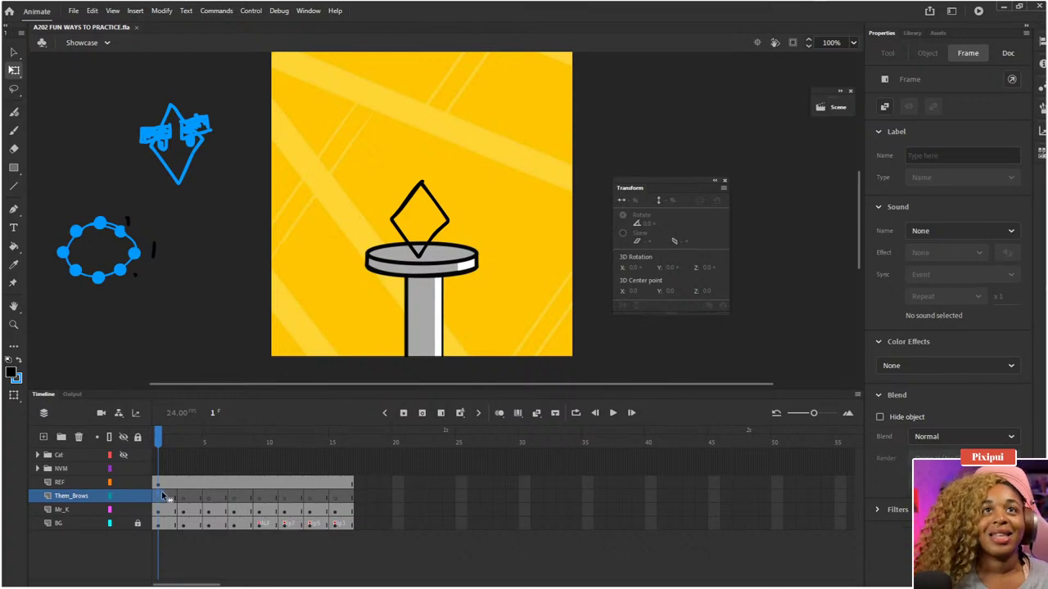
- Brush a small rectangular brow on the diamond's right side, undoing stray strokes
{"action": "left_click", "coordinate": [436, 205]}
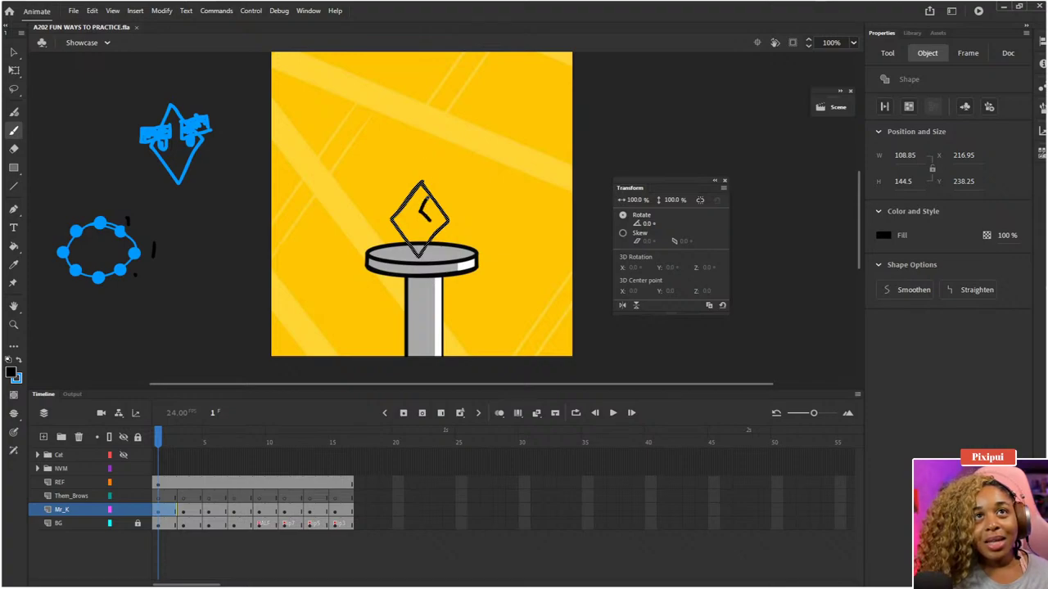
{"action": "left_click_drag", "start_coordinate": [428, 218], "coordinate": [438, 212]}
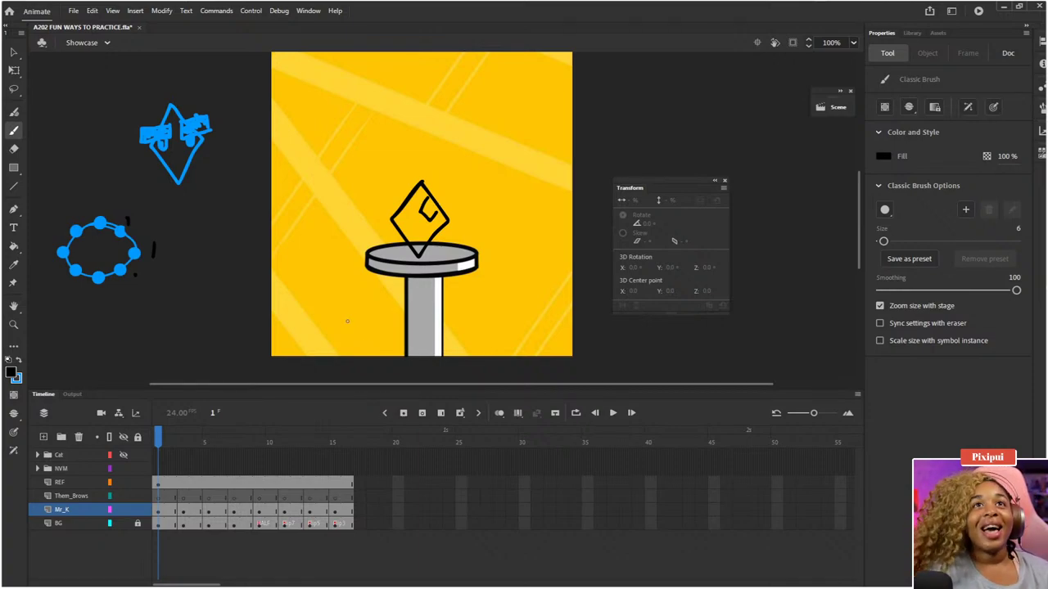
{"action": "key", "text": "ctrl+z"}
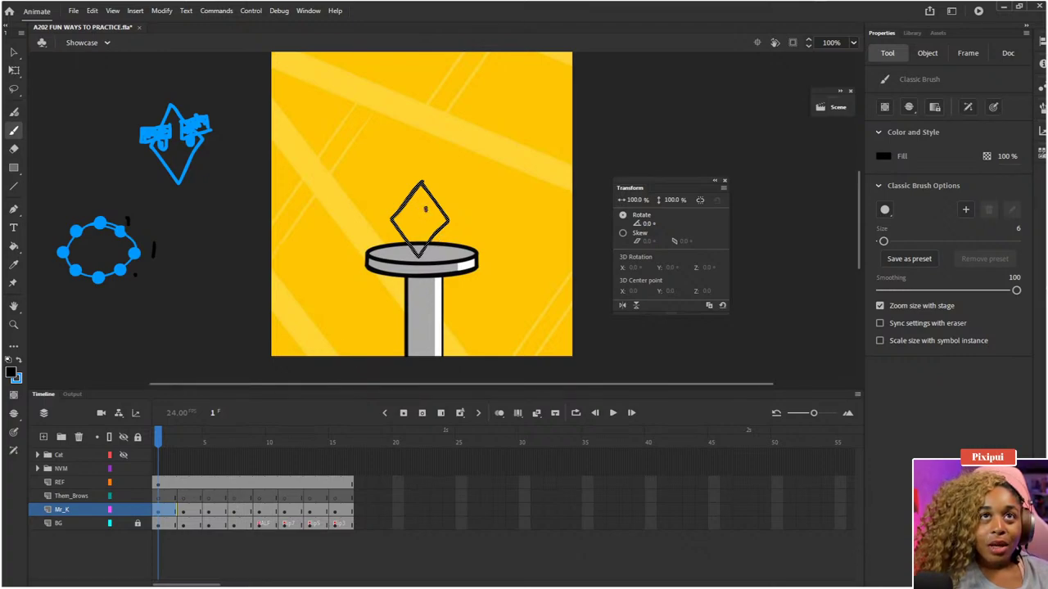
{"action": "mouse_move", "coordinate": [425, 210]}
{"action": "left_mouse_down"}
{"action": "mouse_move", "coordinate": [426, 219]}
{"action": "mouse_move", "coordinate": [454, 208]}
{"action": "mouse_move", "coordinate": [442, 221]}
{"action": "mouse_move", "coordinate": [451, 216]}
{"action": "left_mouse_up"}
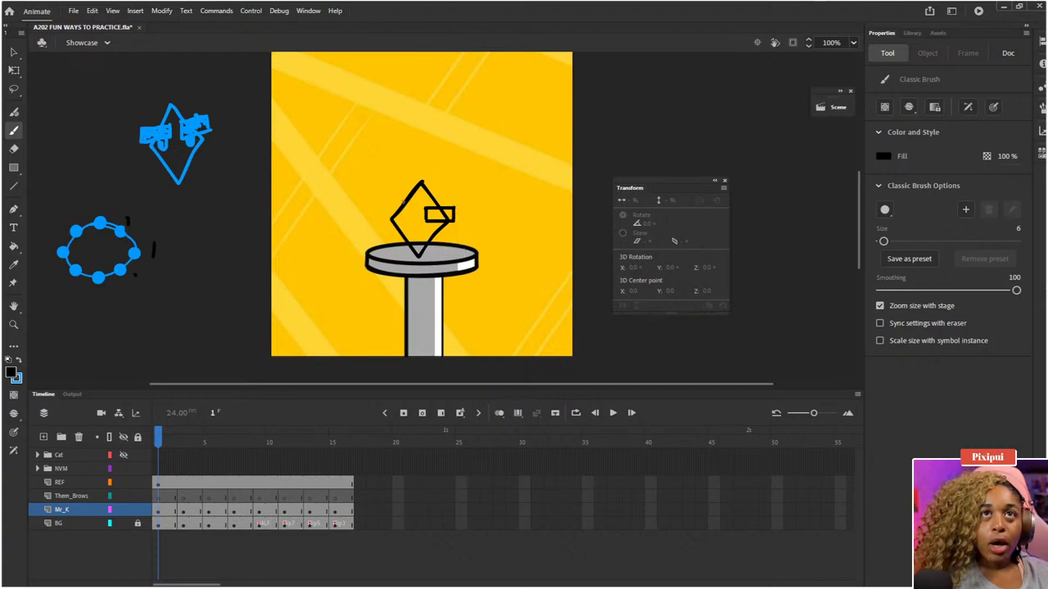
{"action": "left_click_drag", "start_coordinate": [413, 210], "coordinate": [387, 209]}
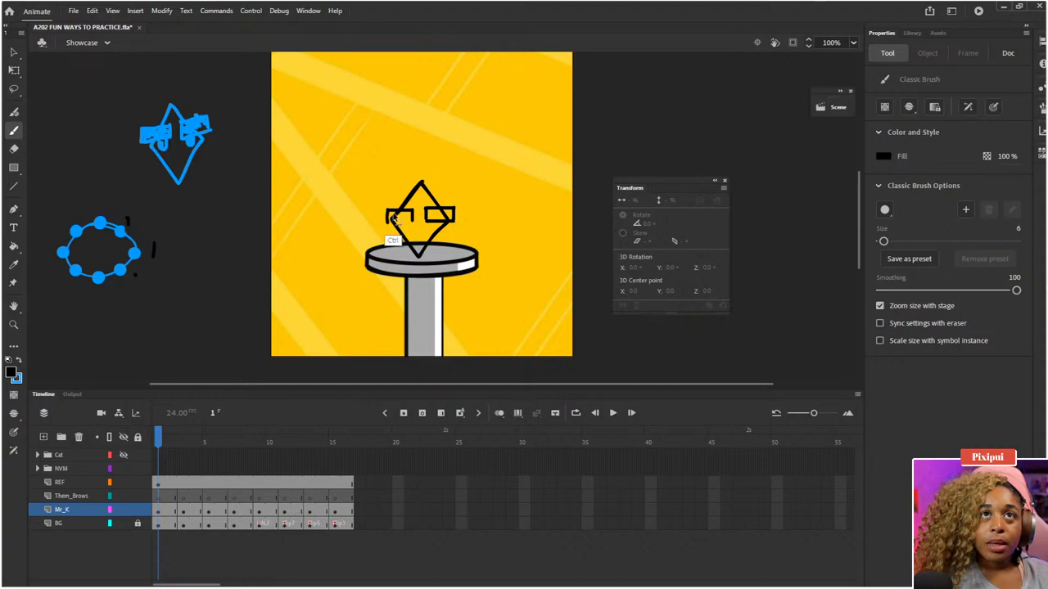
{"action": "key", "text": "ctrl+z"}
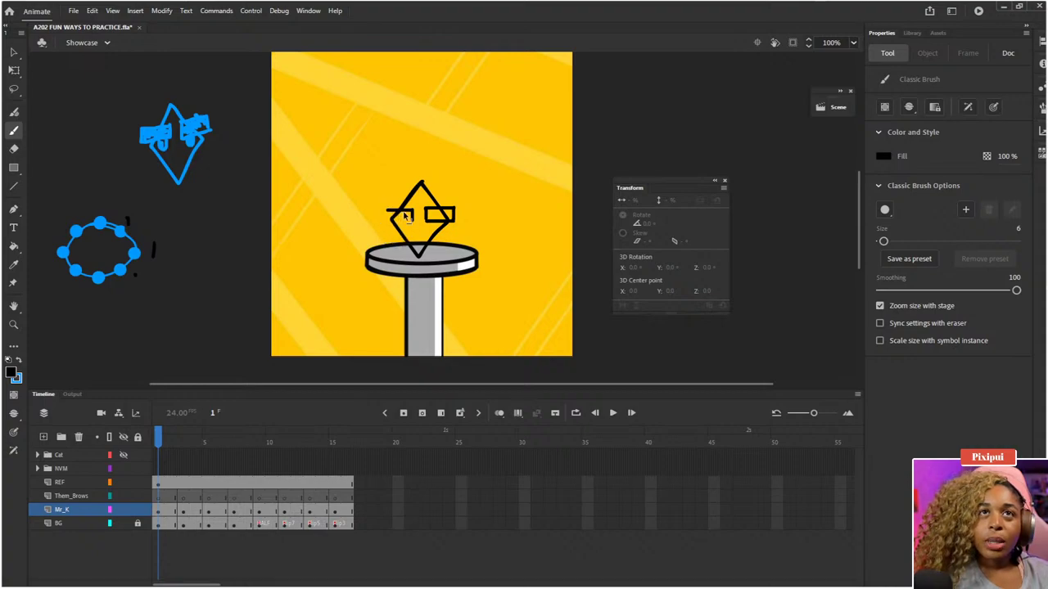
{"action": "key", "text": "ctrl+z"}
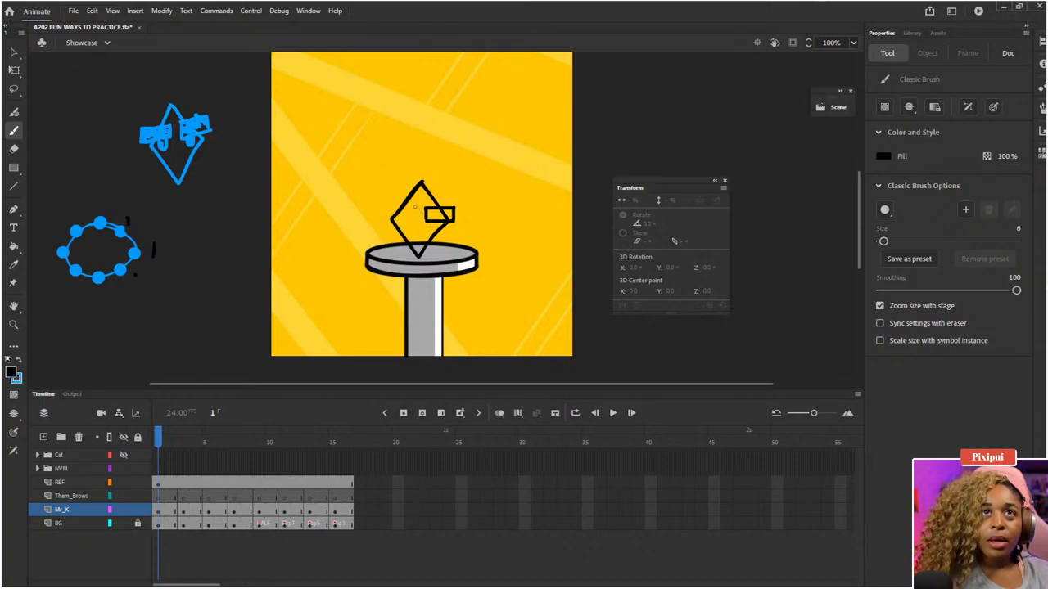
{"action": "key", "text": "q"}
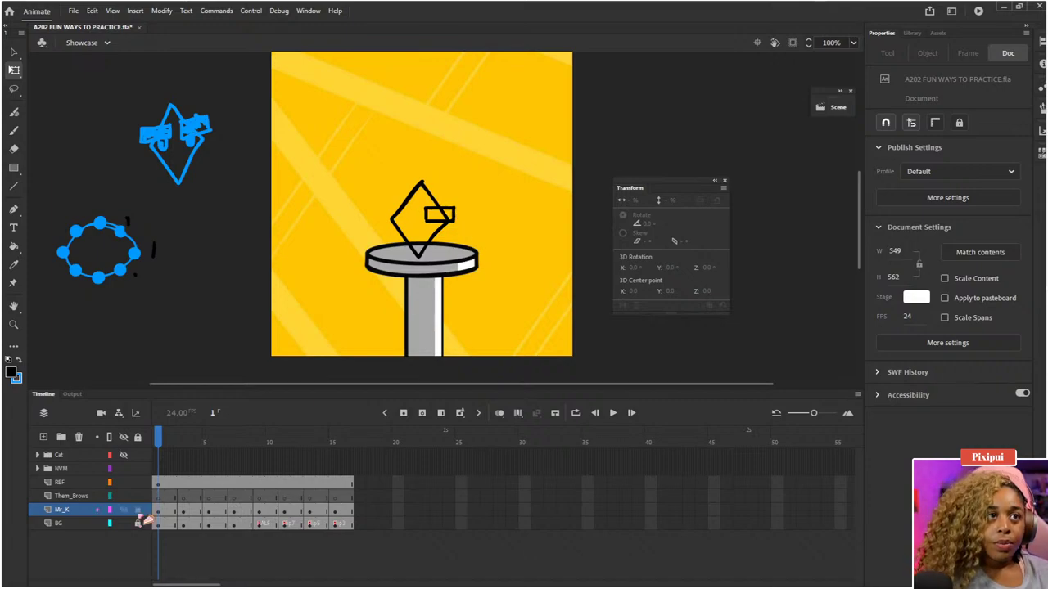
- Unlock Mr_X, make Them_Brows the active layer and pick the Classic Brush
{"action": "left_click", "coordinate": [137, 509]}
{"action": "left_click", "coordinate": [82, 496]}
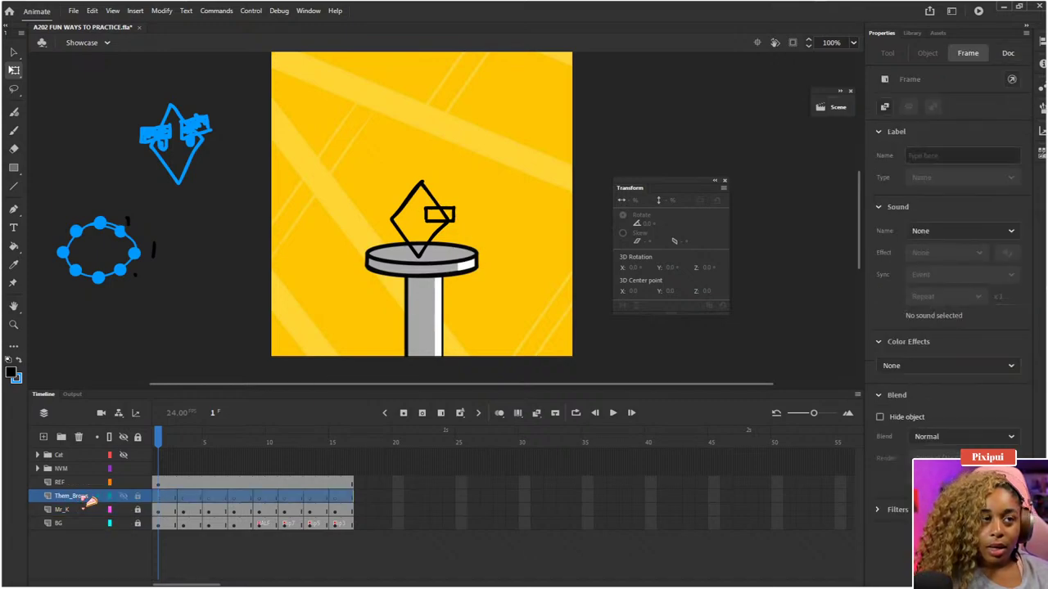
{"action": "left_click", "coordinate": [413, 235]}
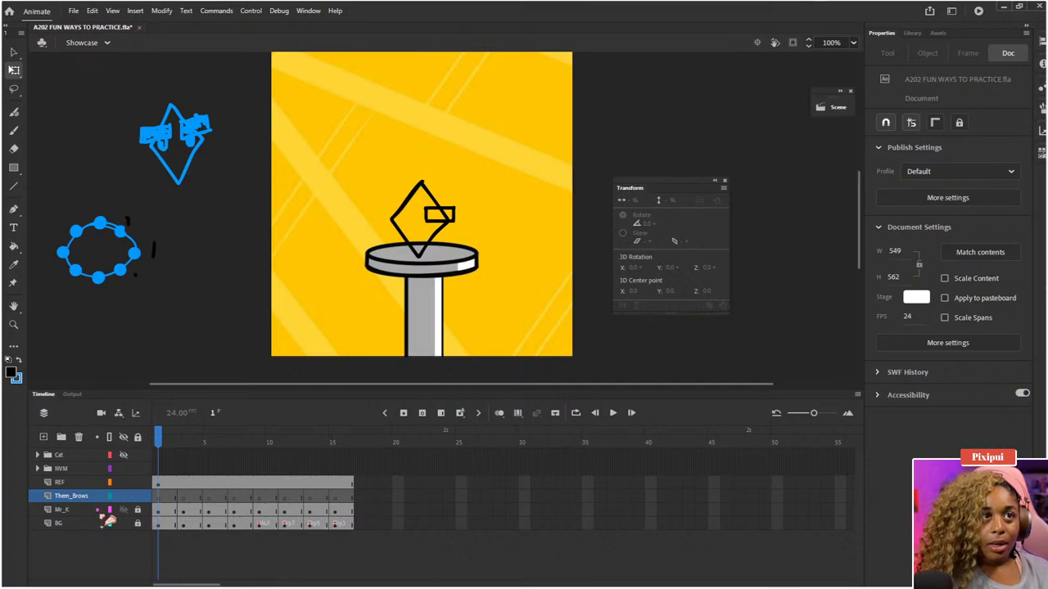
{"action": "left_click", "coordinate": [85, 496]}
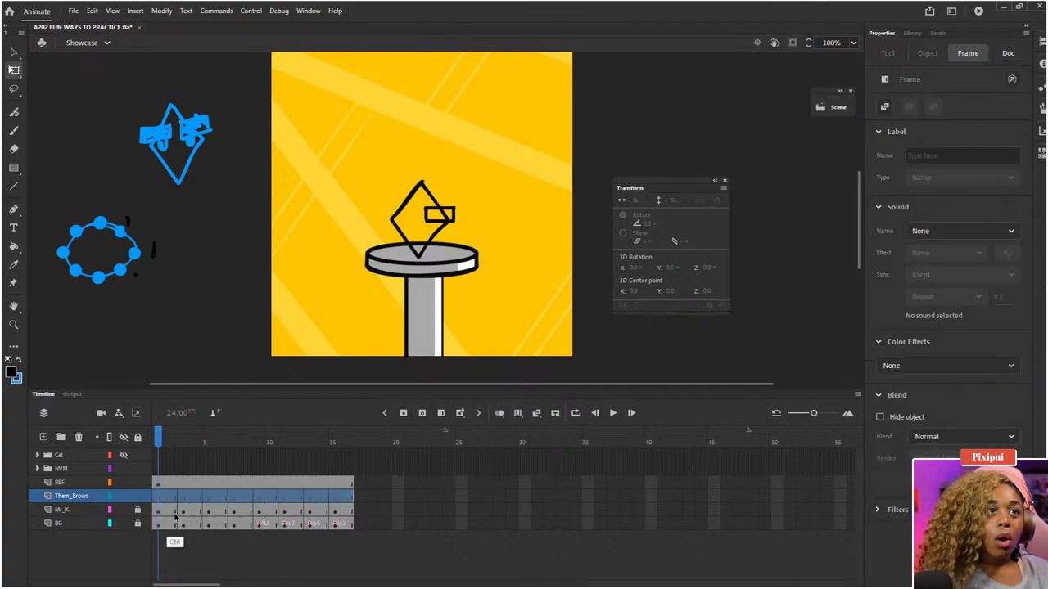
{"action": "left_click", "coordinate": [175, 515], "text": "ctrl"}
{"action": "left_click", "coordinate": [164, 511]}
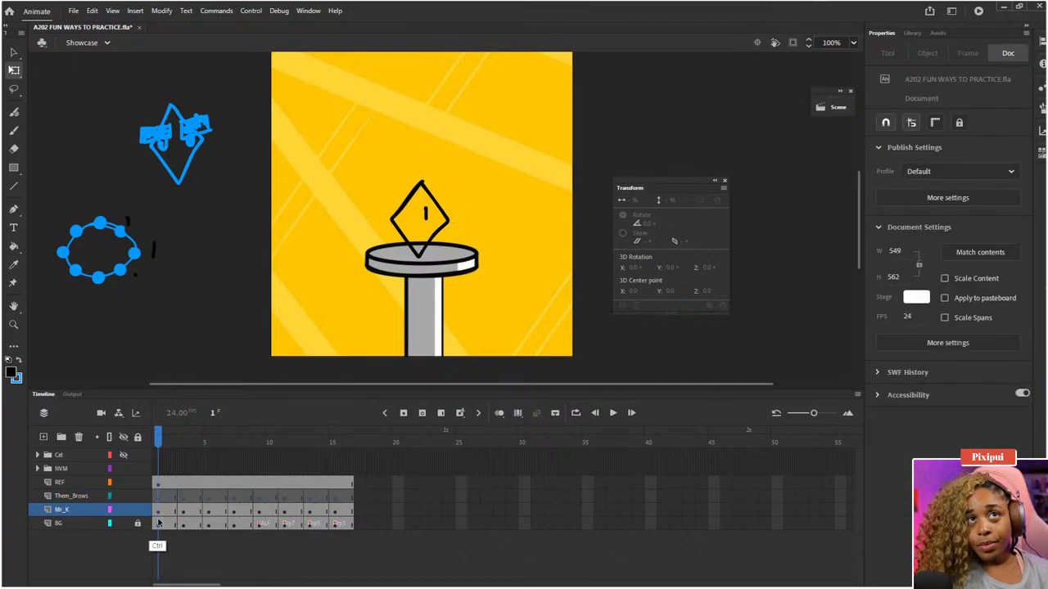
{"action": "left_click", "coordinate": [157, 521]}
{"action": "left_click", "coordinate": [150, 522], "text": "ctrl"}
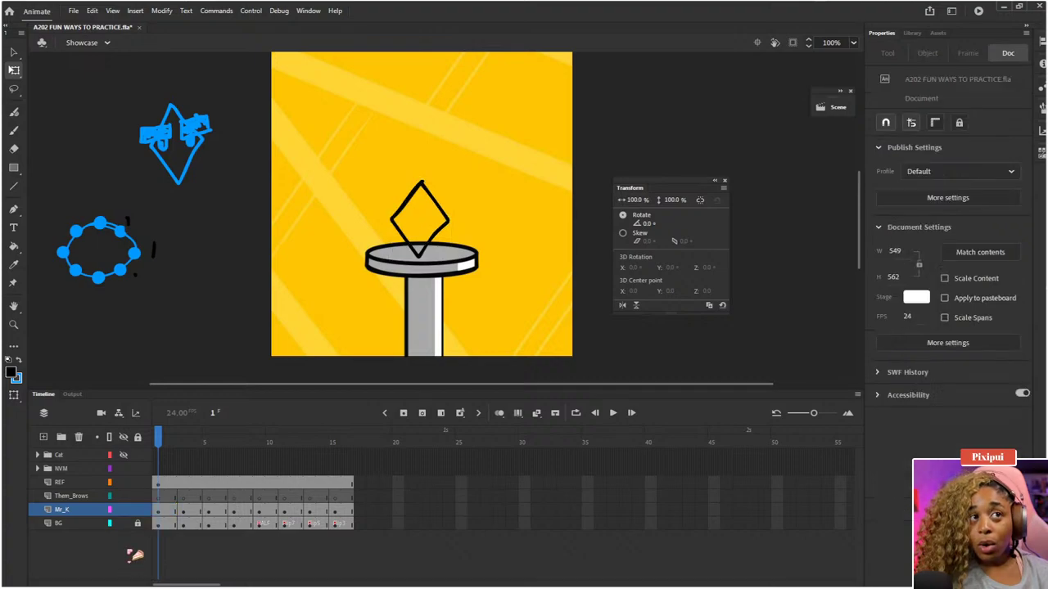
{"action": "left_click", "coordinate": [82, 497]}
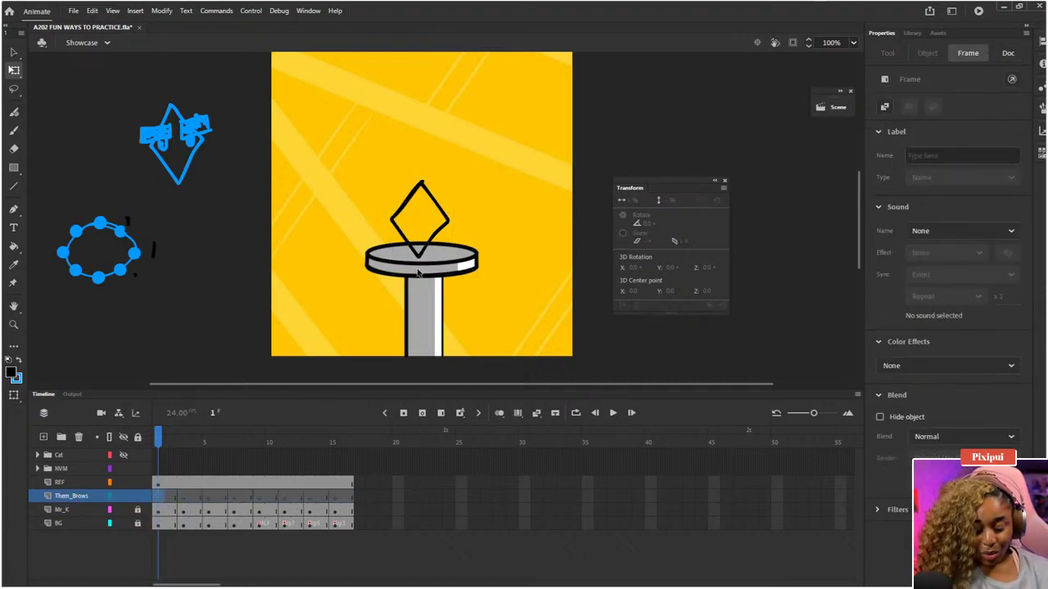
{"action": "key", "text": "b"}
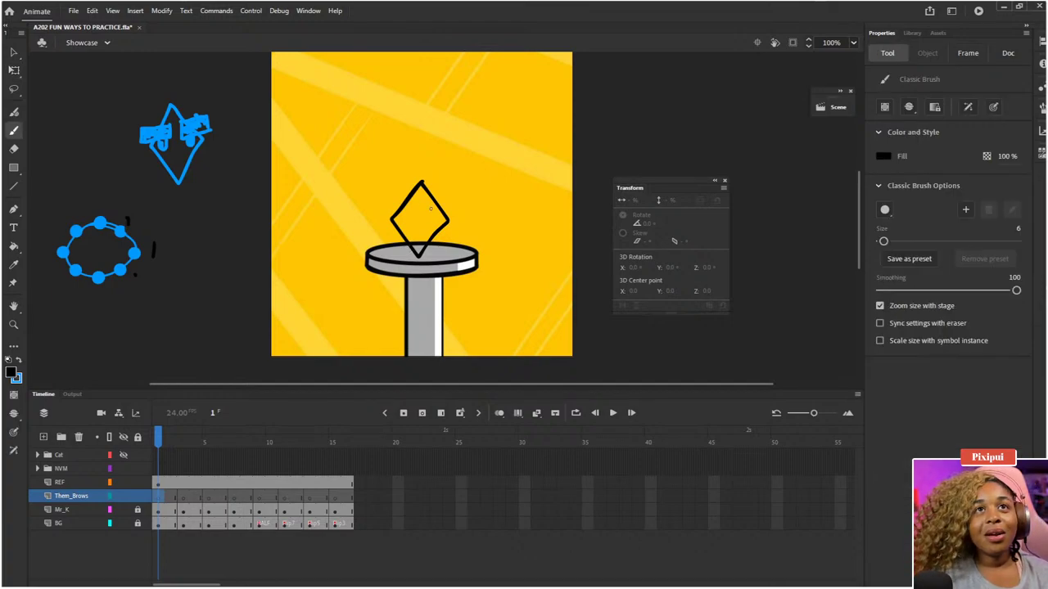
- Brush two straight-edged rectangular brows across the diamond's left and right edges
{"action": "mouse_move", "coordinate": [430, 209]}
{"action": "left_mouse_down"}
{"action": "mouse_move", "coordinate": [457, 219]}
{"action": "mouse_move", "coordinate": [428, 209]}
{"action": "mouse_move", "coordinate": [427, 220]}
{"action": "mouse_move", "coordinate": [453, 221]}
{"action": "mouse_move", "coordinate": [453, 210]}
{"action": "mouse_move", "coordinate": [436, 215]}
{"action": "mouse_move", "coordinate": [453, 221]}
{"action": "mouse_move", "coordinate": [414, 207]}
{"action": "mouse_move", "coordinate": [414, 220]}
{"action": "mouse_move", "coordinate": [385, 219]}
{"action": "mouse_move", "coordinate": [385, 206]}
{"action": "mouse_move", "coordinate": [412, 205]}
{"action": "left_mouse_up"}
{"action": "key", "text": "ctrl+z"}
{"action": "key", "text": "ctrl+z"}
{"action": "key", "text": "shift"}
{"action": "key", "text": "shift"}
{"action": "key", "text": "shift"}
{"action": "key", "text": "shift"}
{"action": "key", "text": "shift"}
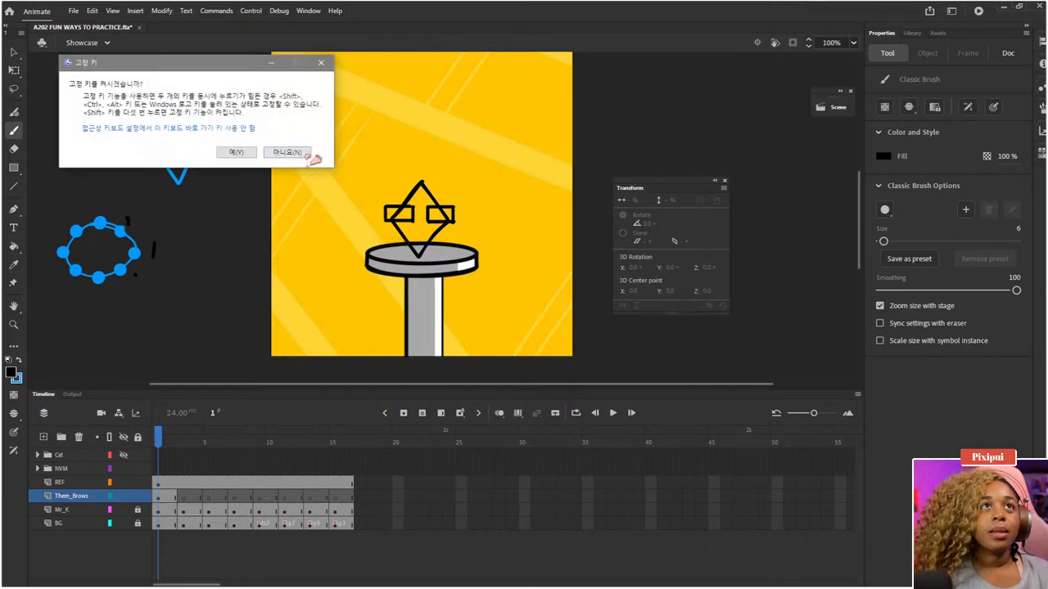
{"action": "left_click", "coordinate": [278, 152]}
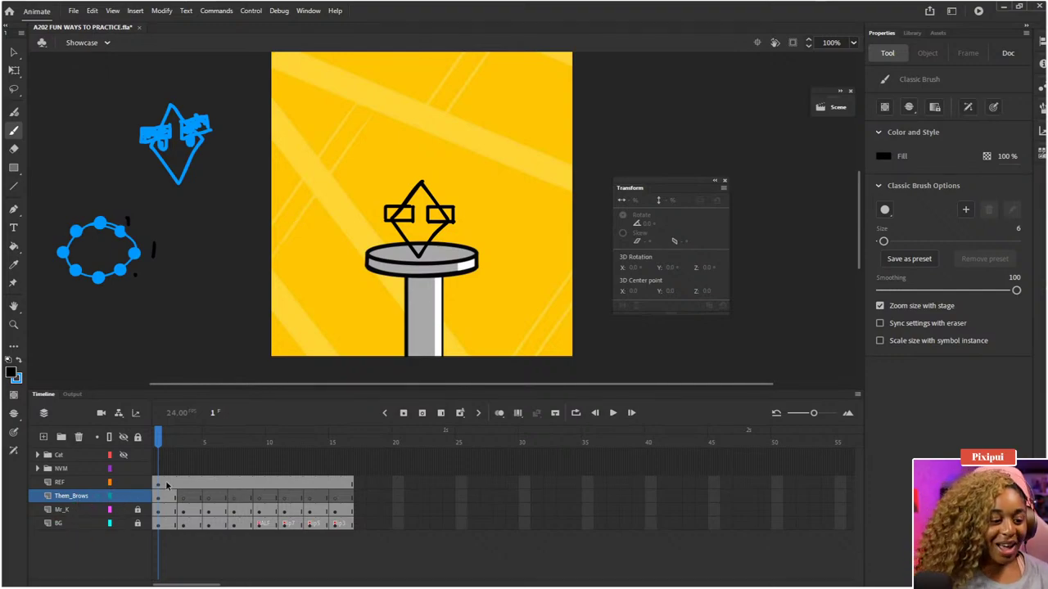
{"action": "left_click", "coordinate": [159, 499]}
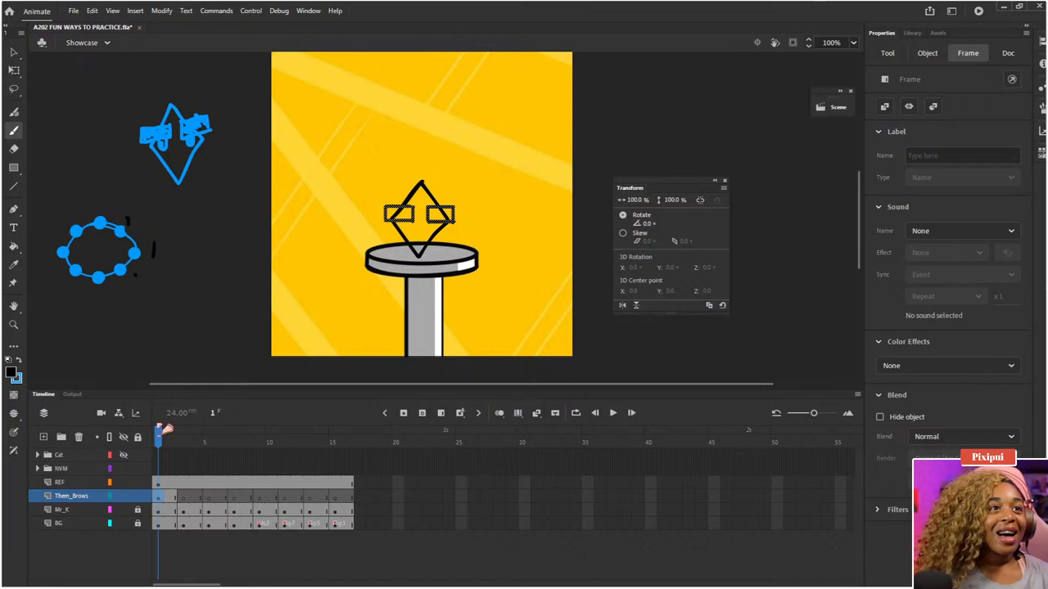
{"action": "key", "text": "Escape"}
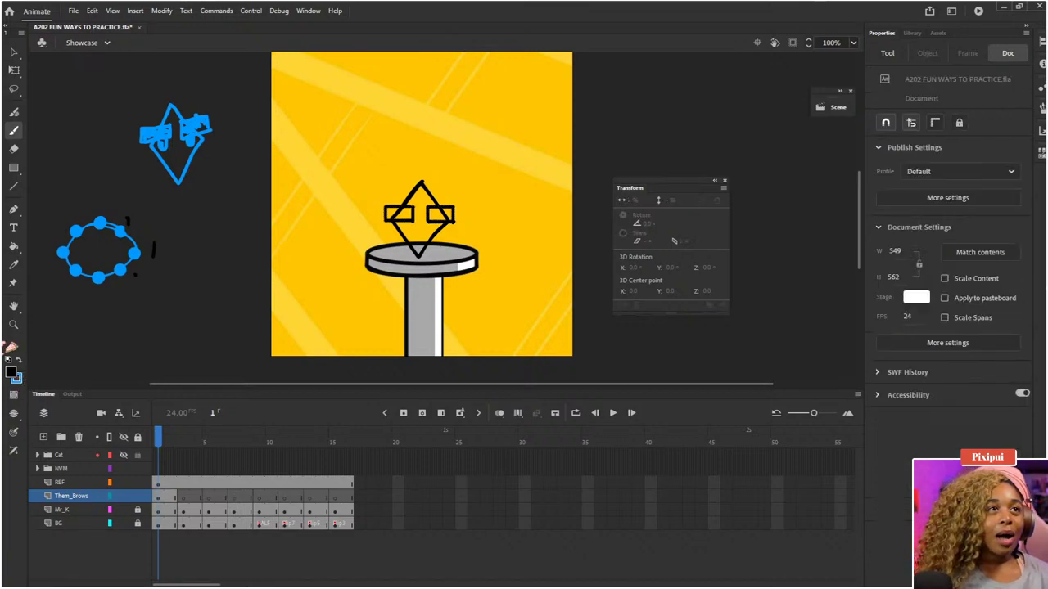
- Sample a dark fill colour from the pasteboard and test the brush on the REF layer
{"action": "left_click", "coordinate": [18, 363]}
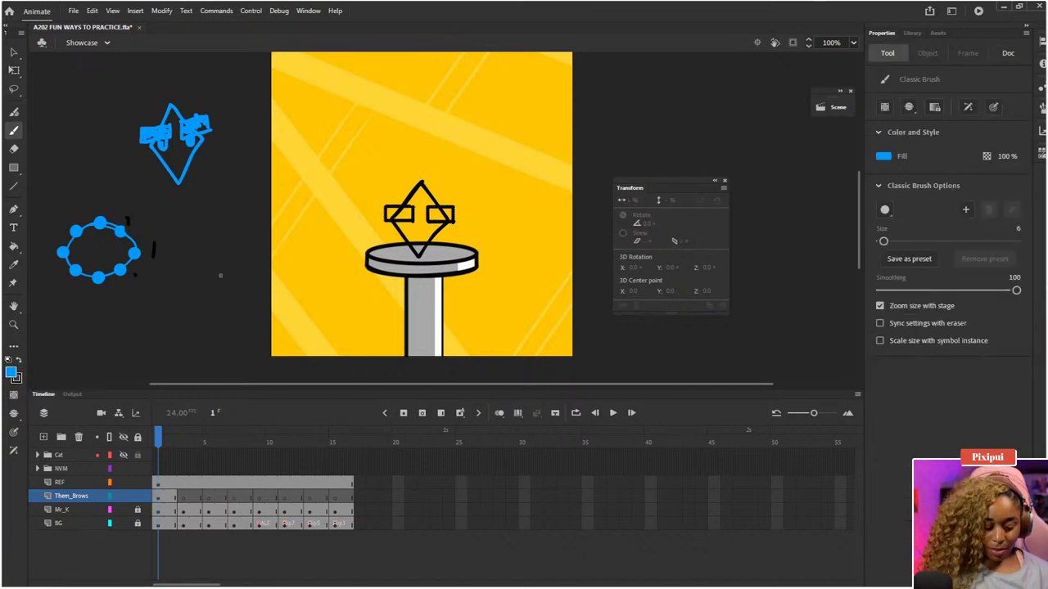
{"action": "left_click", "coordinate": [18, 363]}
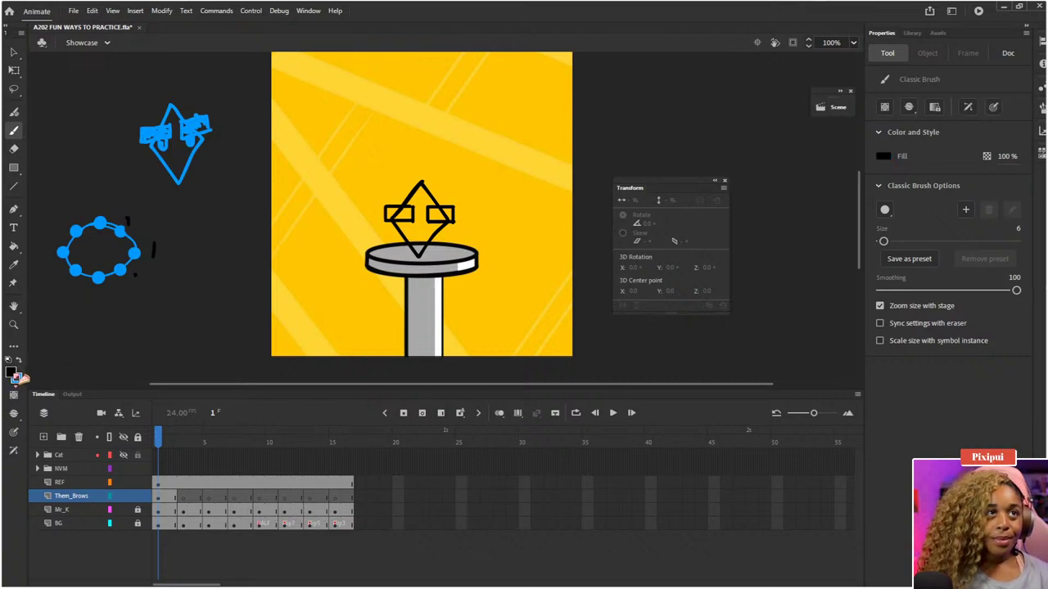
{"action": "left_click", "coordinate": [11, 373]}
{"action": "left_click", "coordinate": [221, 255]}
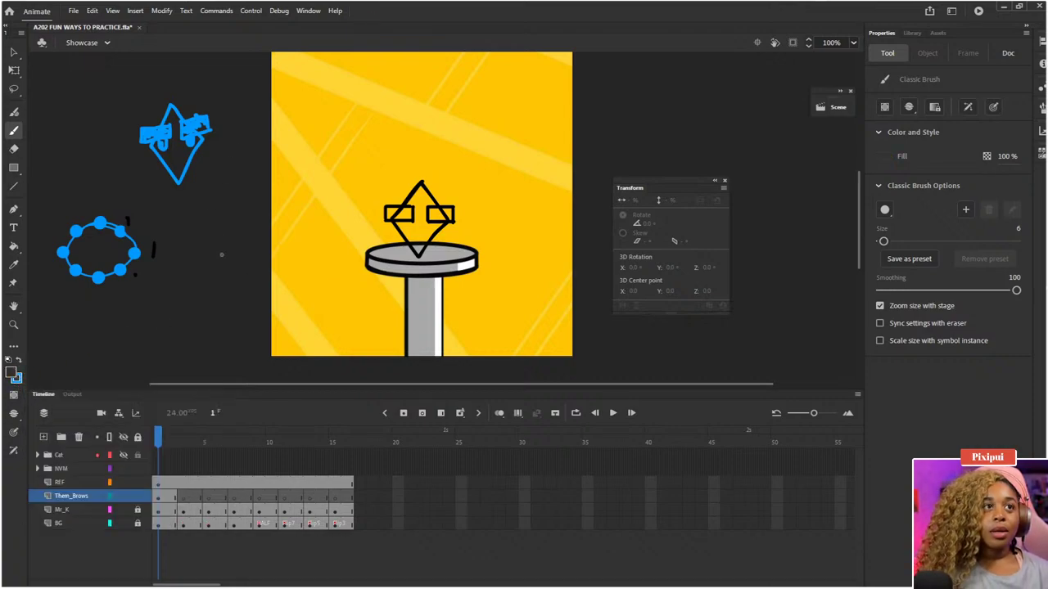
{"action": "left_click", "coordinate": [61, 482]}
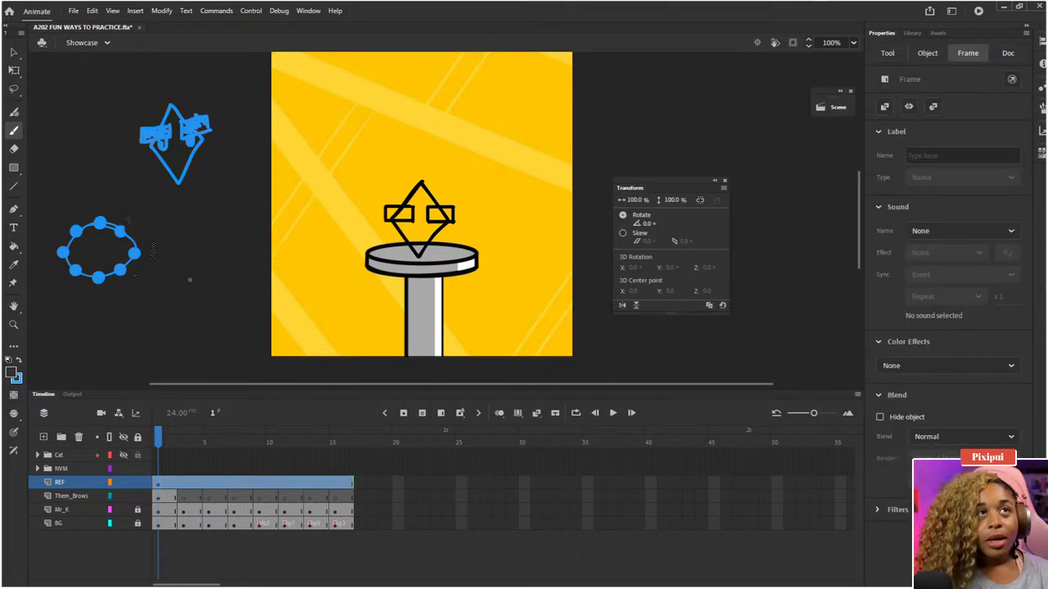
{"action": "mouse_move", "coordinate": [175, 274]}
{"action": "left_mouse_down"}
{"action": "mouse_move", "coordinate": [205, 238]}
{"action": "mouse_move", "coordinate": [184, 303]}
{"action": "mouse_move", "coordinate": [151, 164]}
{"action": "mouse_move", "coordinate": [168, 184]}
{"action": "left_mouse_up"}
{"action": "key", "text": "ctrl+z"}
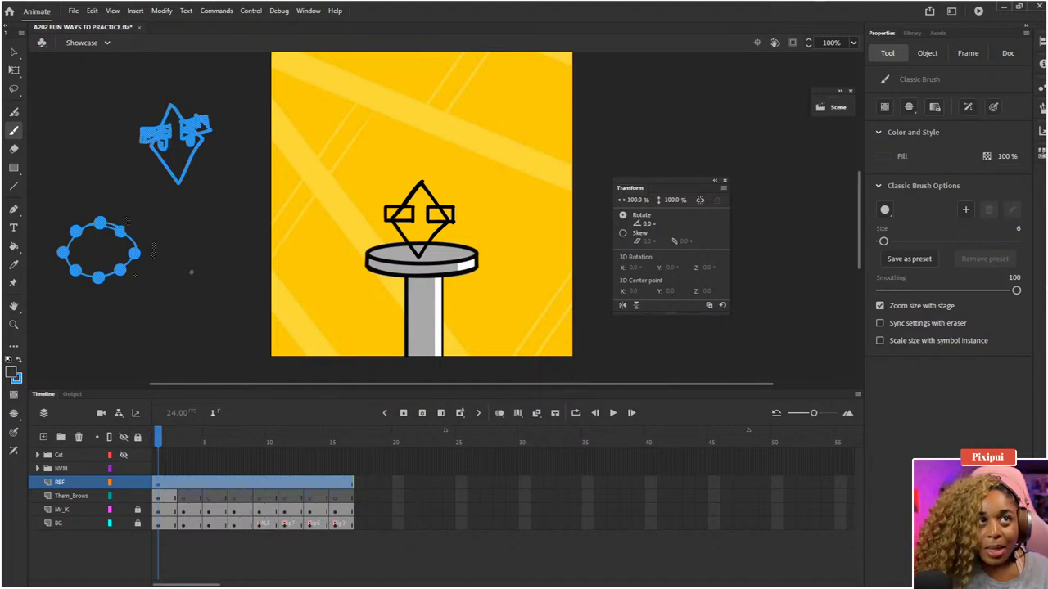
- Brush a palette outline, fill it dark grey, and set the fill to brown #663300
{"action": "mouse_move", "coordinate": [190, 272]}
{"action": "left_mouse_down"}
{"action": "mouse_move", "coordinate": [189, 313]}
{"action": "mouse_move", "coordinate": [233, 282]}
{"action": "left_mouse_up"}
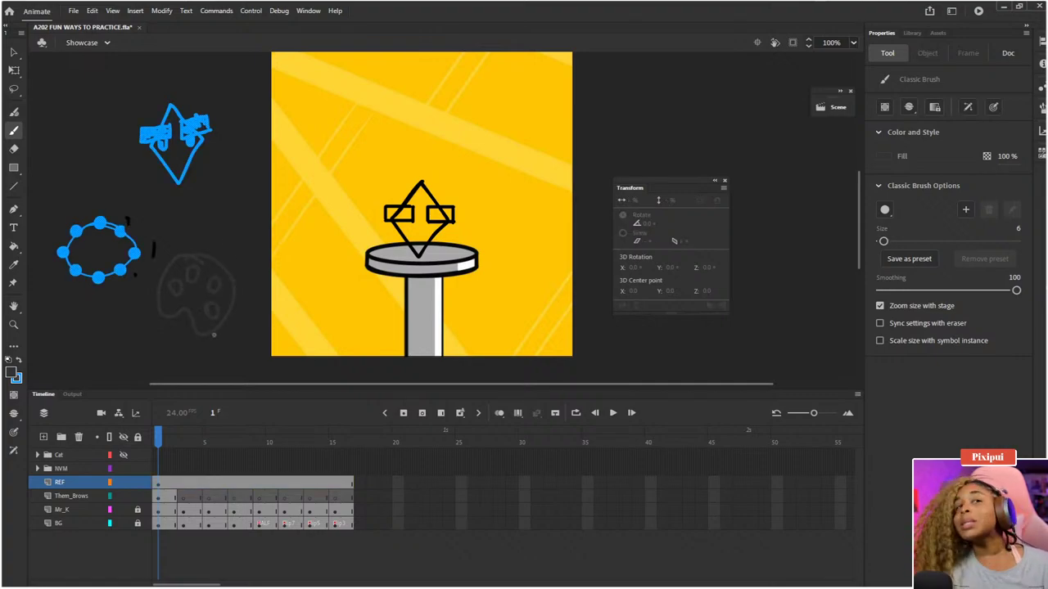
{"action": "key", "text": "k"}
{"action": "left_click", "coordinate": [209, 328]}
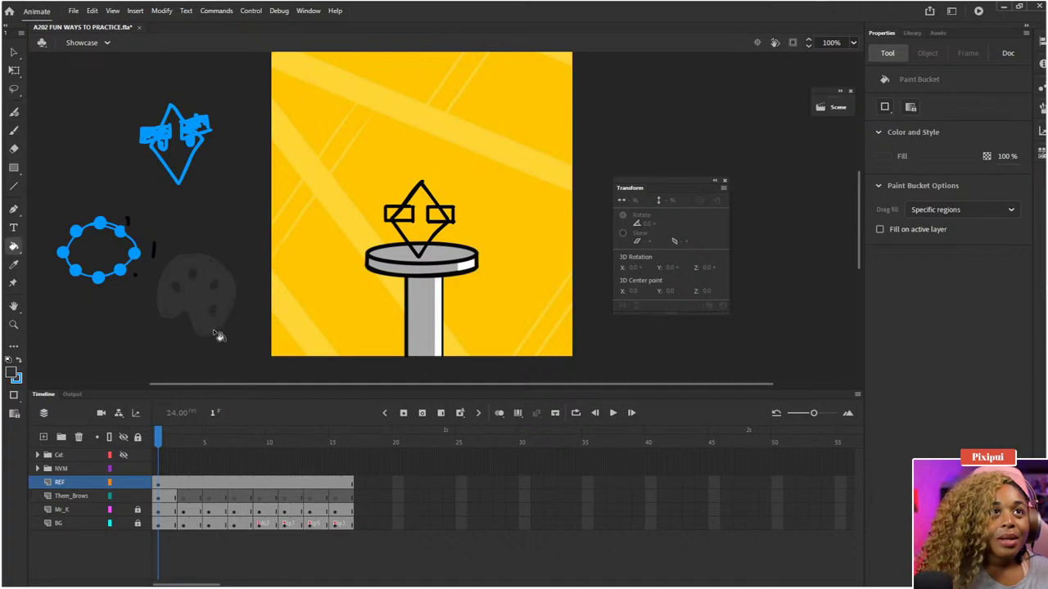
{"action": "left_click", "coordinate": [17, 376]}
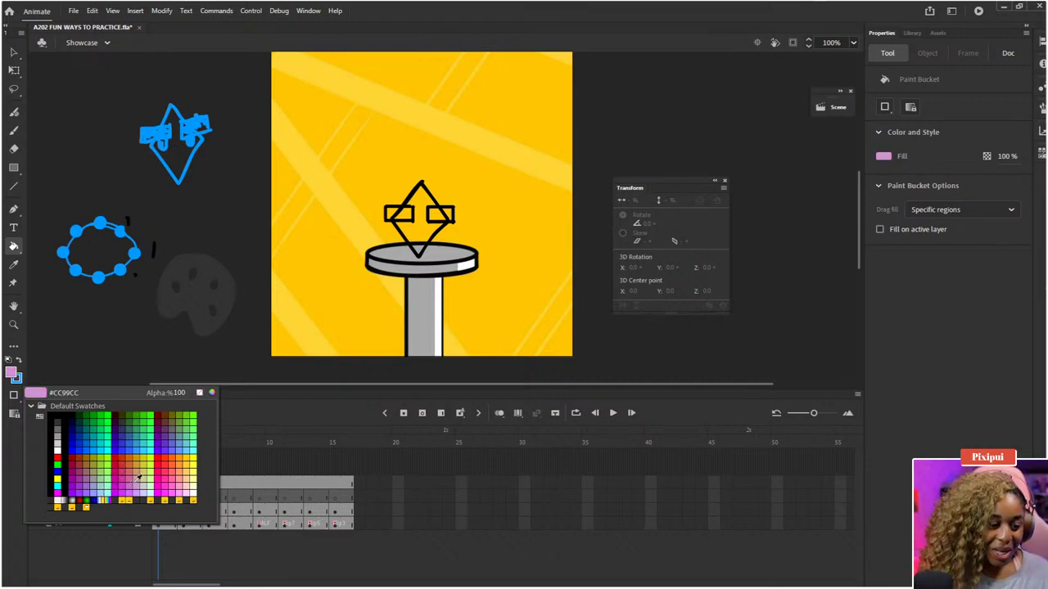
{"action": "left_click", "coordinate": [170, 412]}
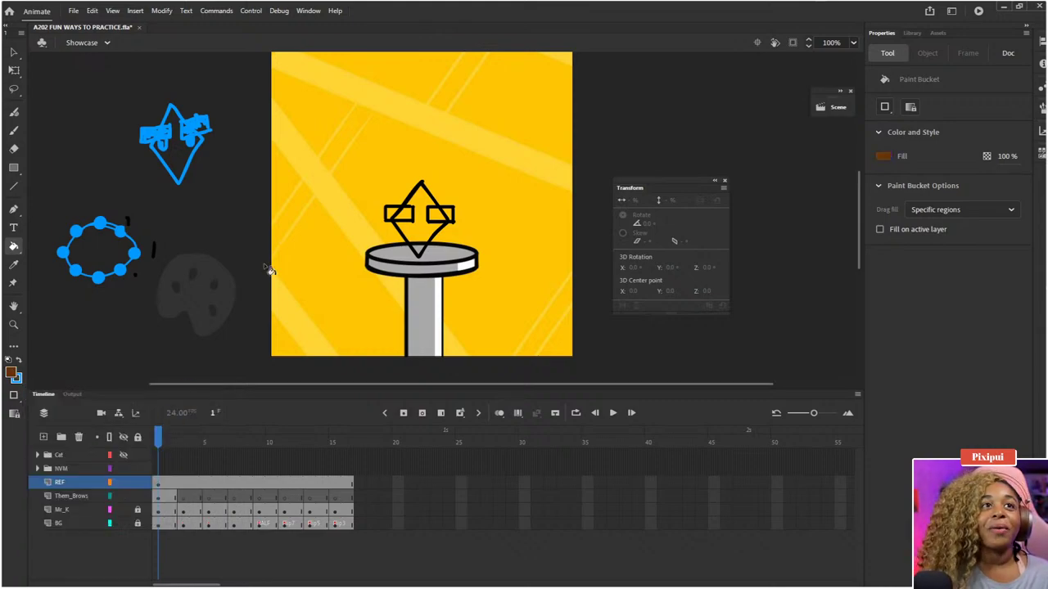
- Enlarge the brush to size 19 and paint black and red dots on the palette
{"action": "key", "text": "b"}
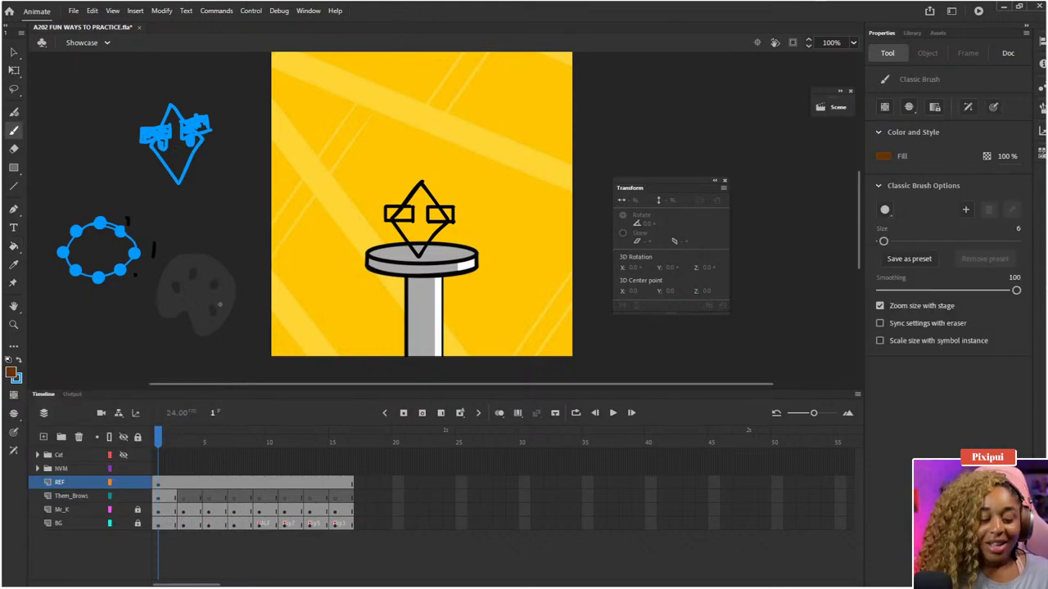
{"action": "key", "text": "bracketright"}
{"action": "key", "text": "bracketright"}
{"action": "key", "text": "bracketright"}
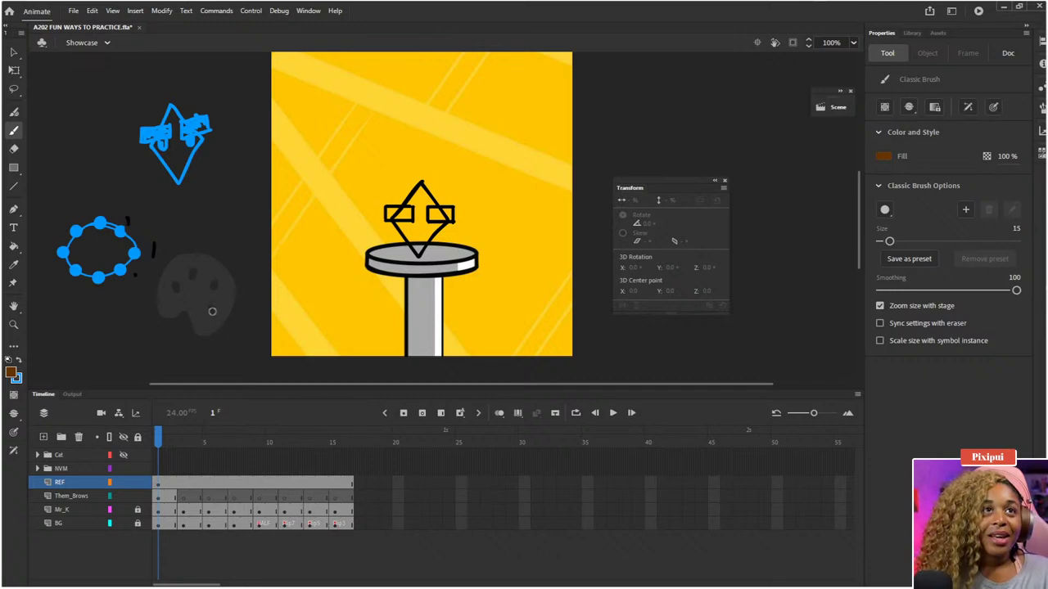
{"action": "key", "text": "bracketright"}
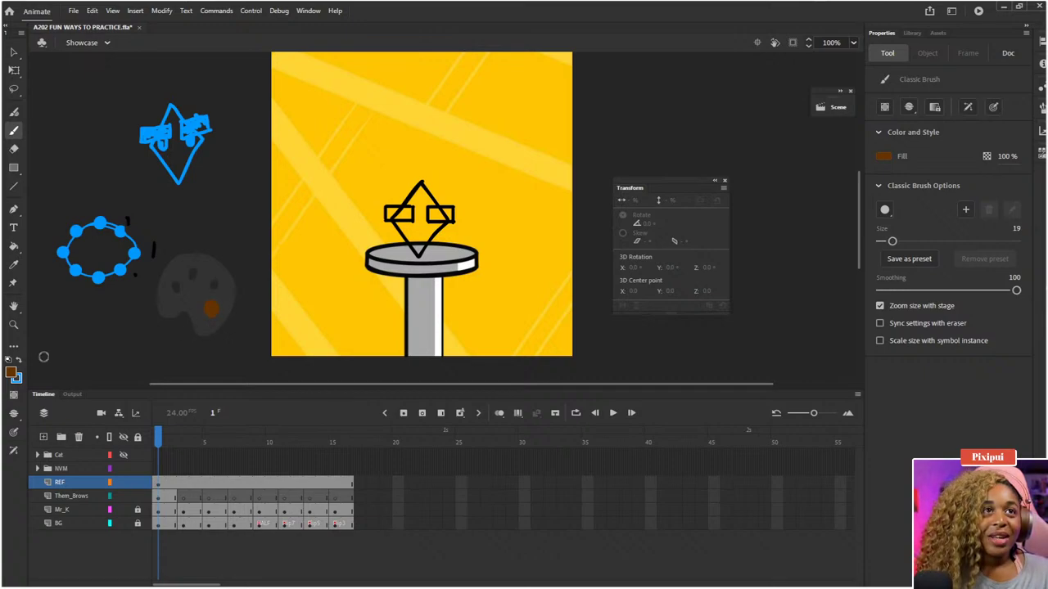
{"action": "left_click", "coordinate": [12, 373]}
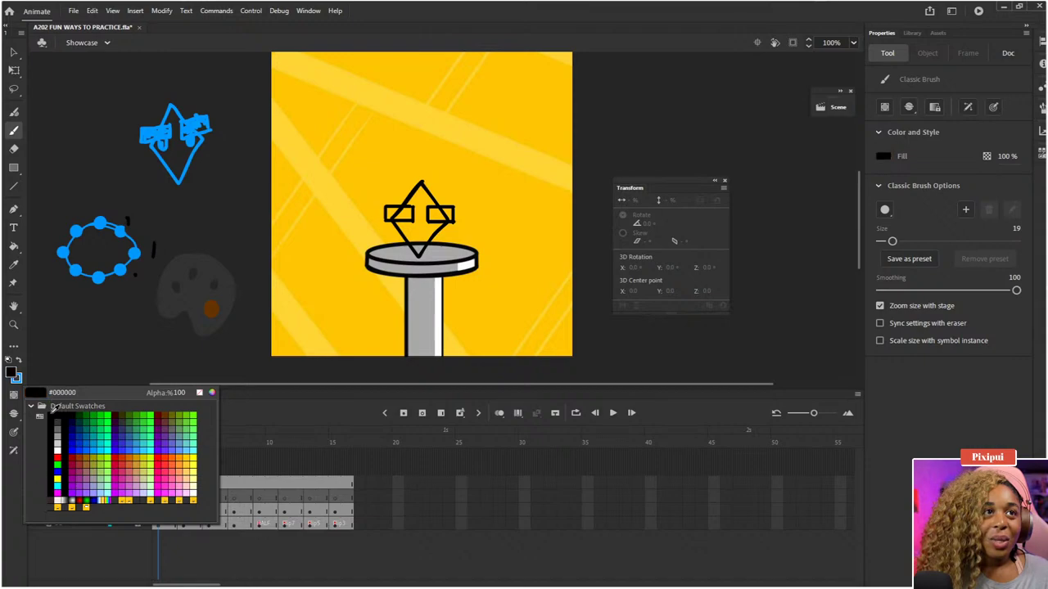
{"action": "left_click", "coordinate": [57, 417]}
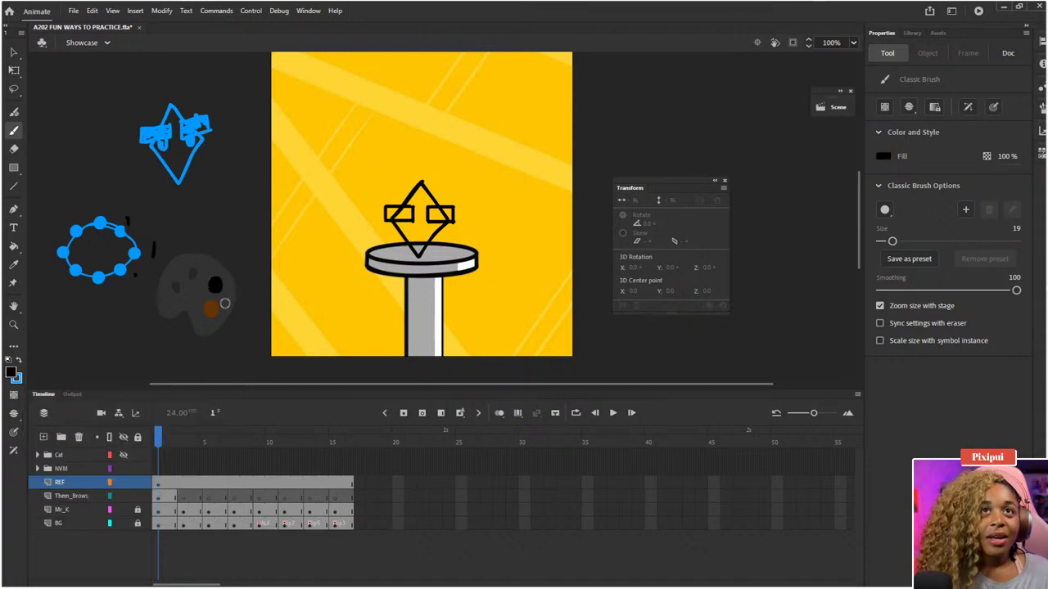
{"action": "left_click", "coordinate": [11, 374]}
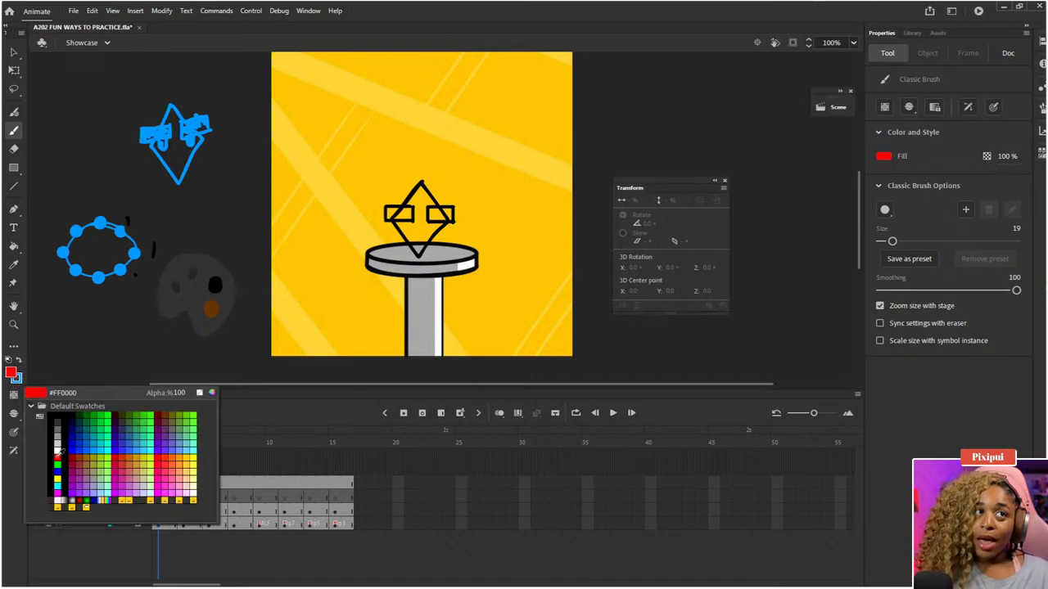
{"action": "left_click", "coordinate": [57, 455]}
{"action": "left_click", "coordinate": [191, 268]}
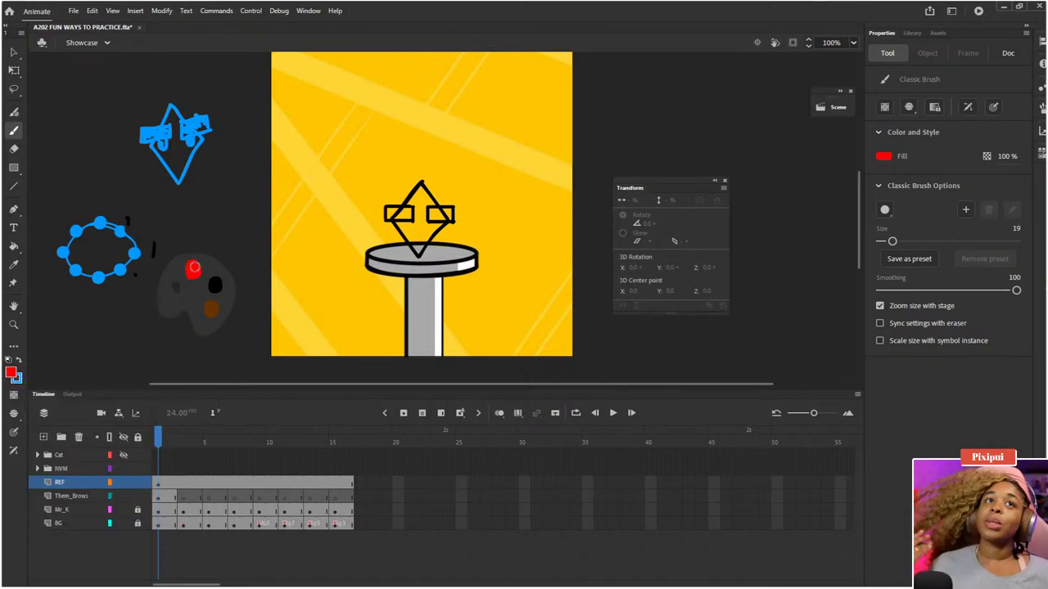
{"action": "left_click_drag", "start_coordinate": [396, 235], "coordinate": [365, 237]}
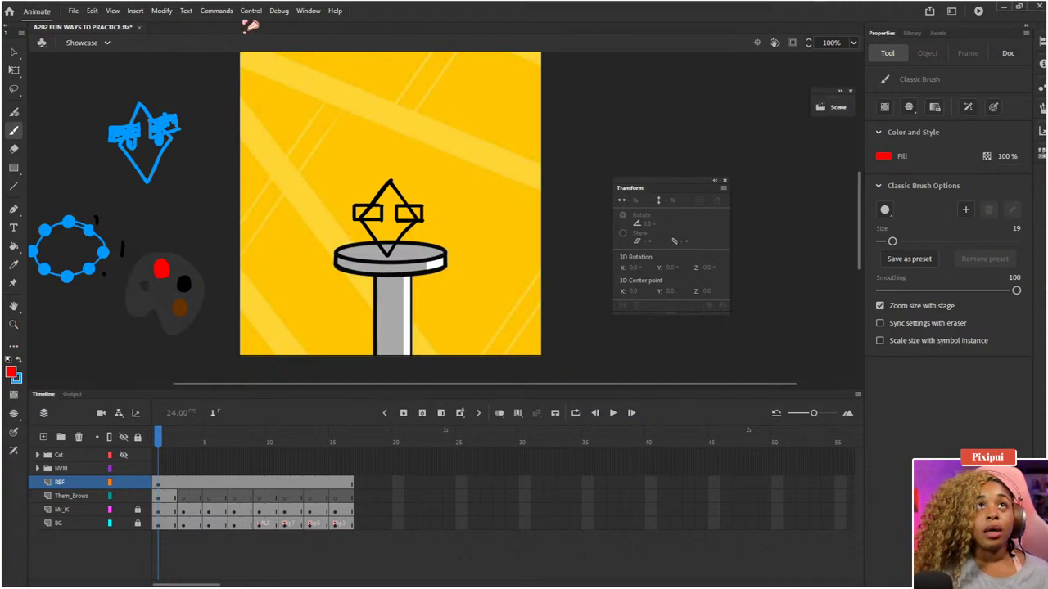
- Add the Swatches panel, collapse its Default Swatches folder, and dock it as an icon
{"action": "left_click", "coordinate": [308, 10]}
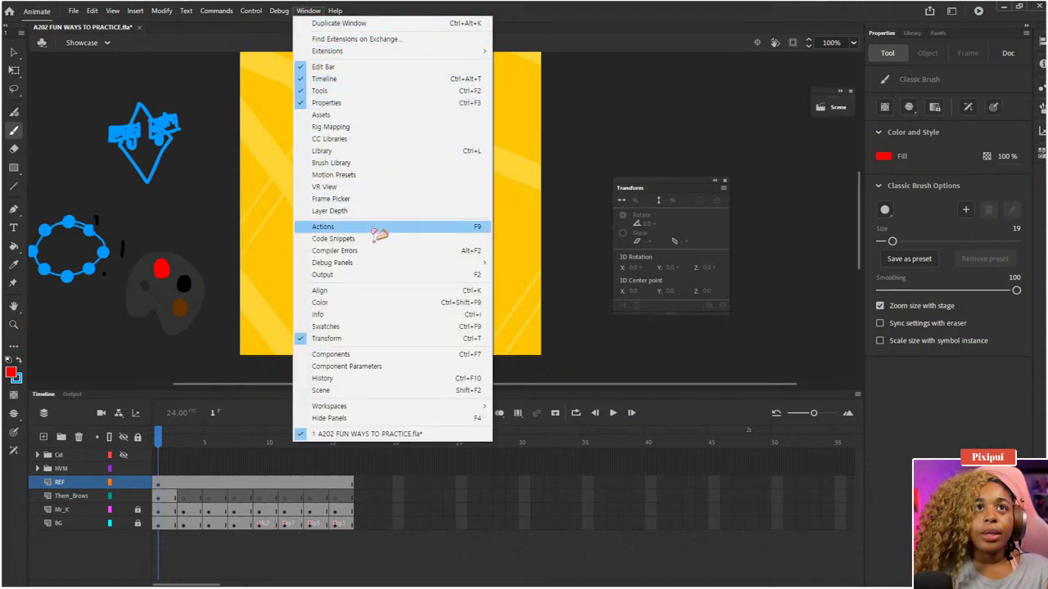
{"action": "left_click", "coordinate": [360, 326]}
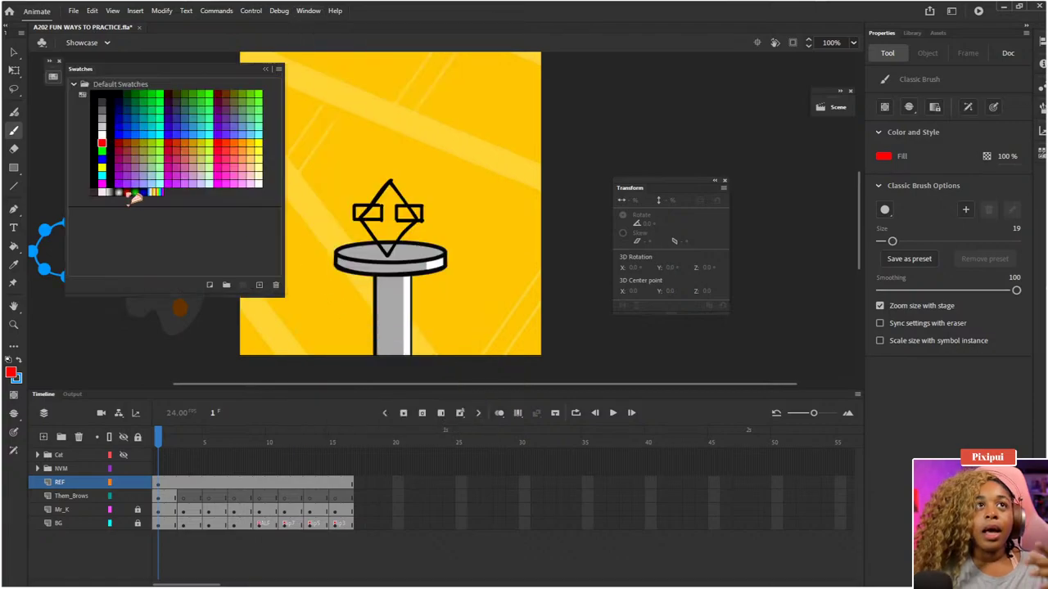
{"action": "left_click", "coordinate": [78, 85]}
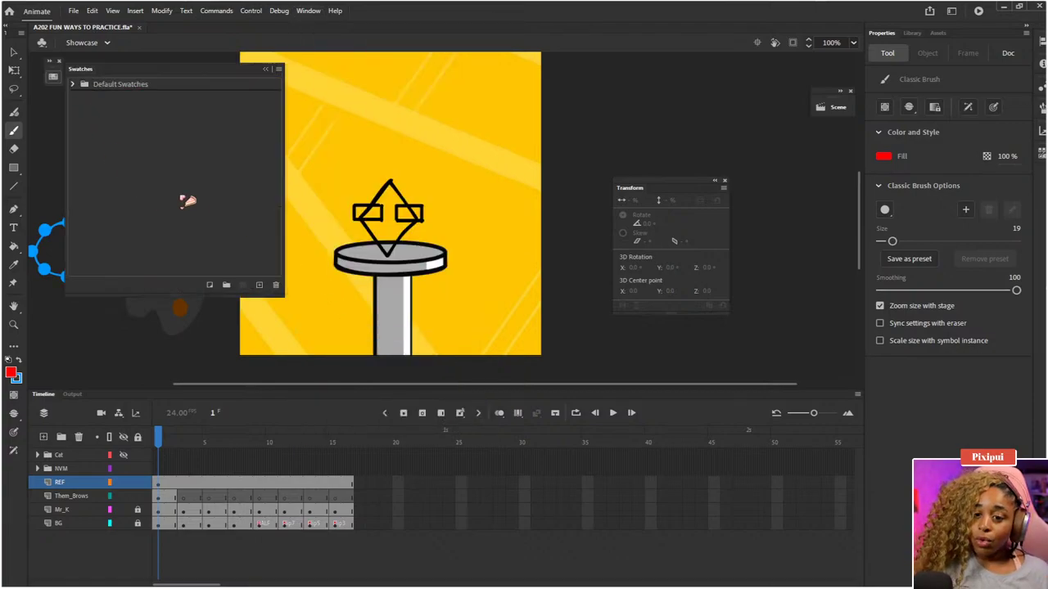
{"action": "left_click", "coordinate": [265, 70]}
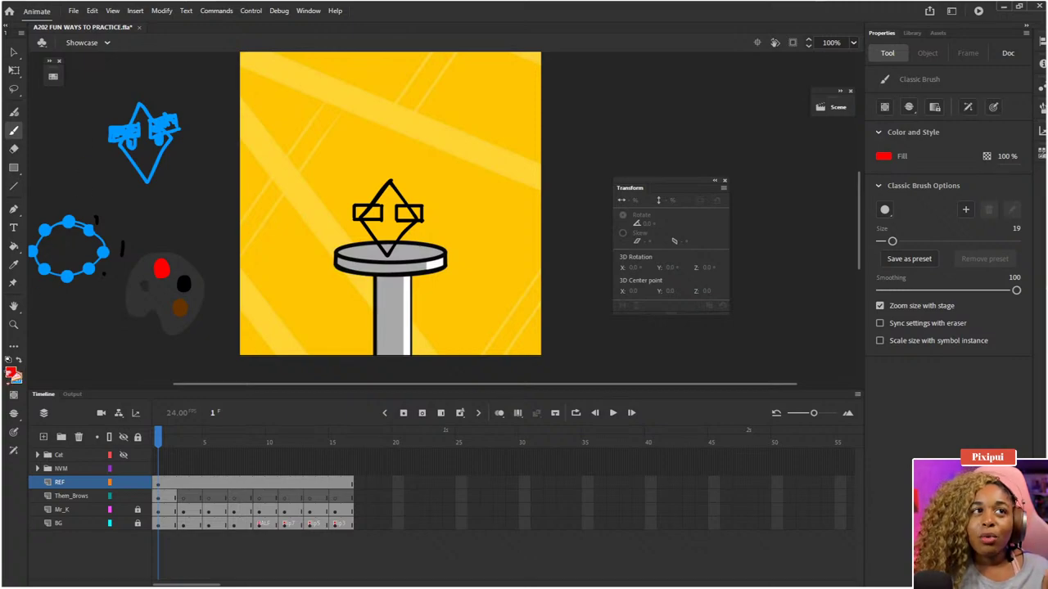
- Change the fill colour to white from the toolbar swatch popup
{"action": "left_click", "coordinate": [13, 374]}
{"action": "left_click", "coordinate": [37, 401]}
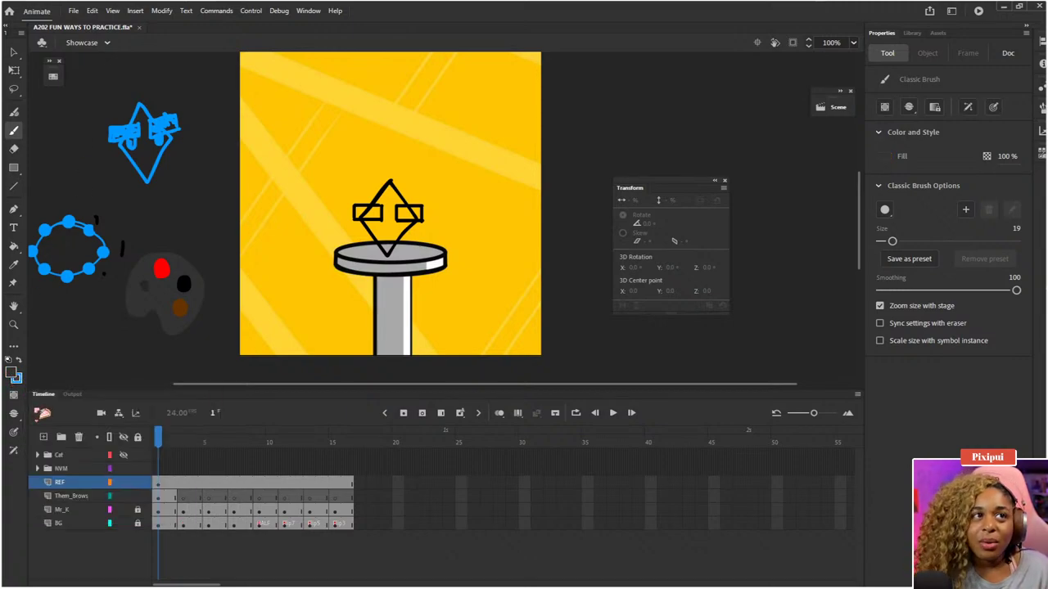
{"action": "left_click", "coordinate": [15, 375]}
{"action": "left_click", "coordinate": [38, 401]}
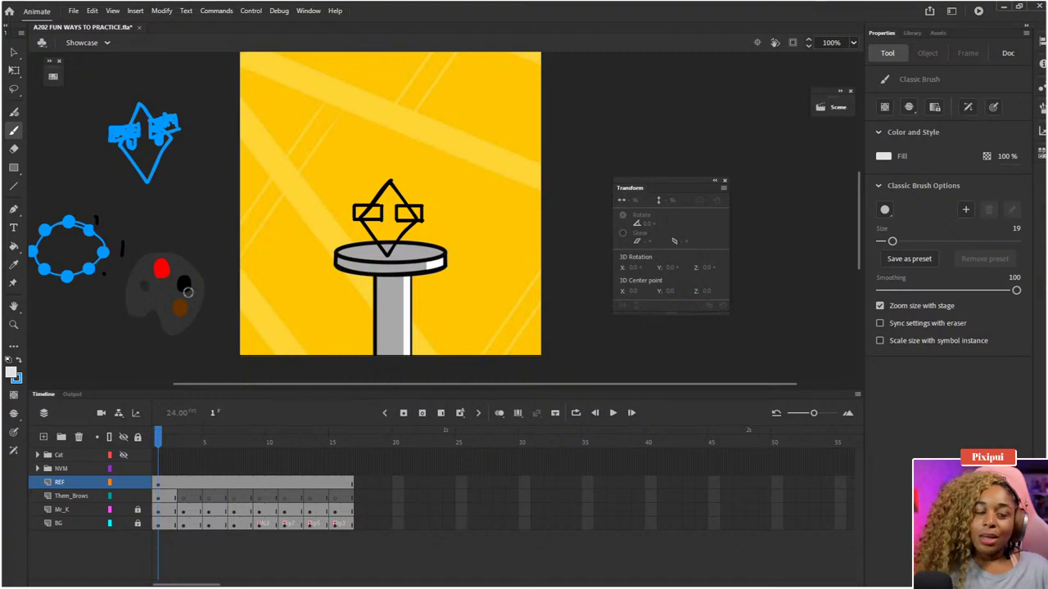
- Sample the palette's brown and fill both rectangular brows on frame 1
{"action": "key", "text": "i"}
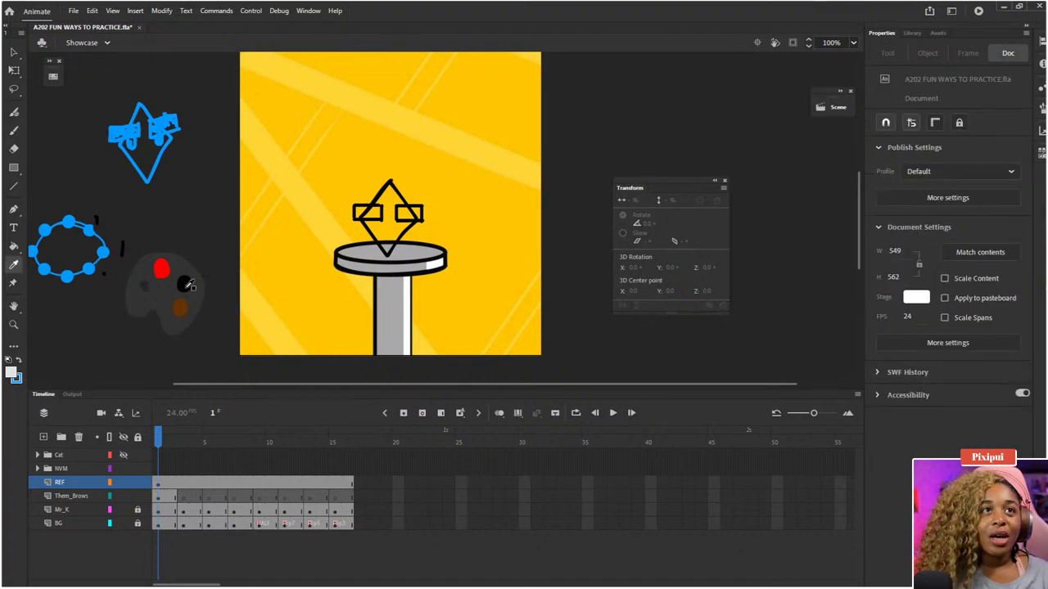
{"action": "left_click", "coordinate": [188, 284]}
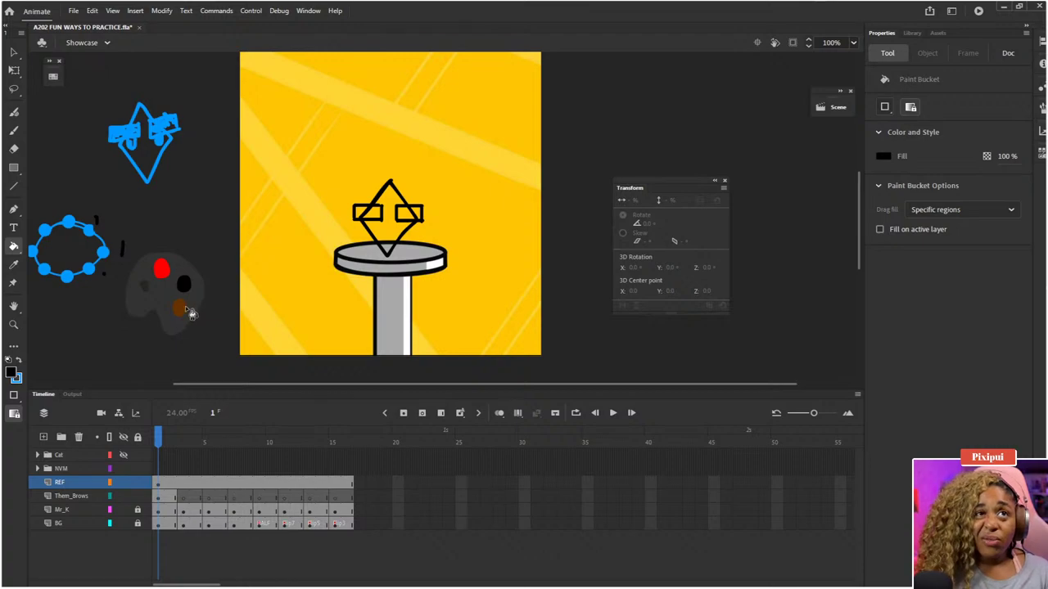
{"action": "key", "text": "i"}
{"action": "left_click", "coordinate": [185, 310]}
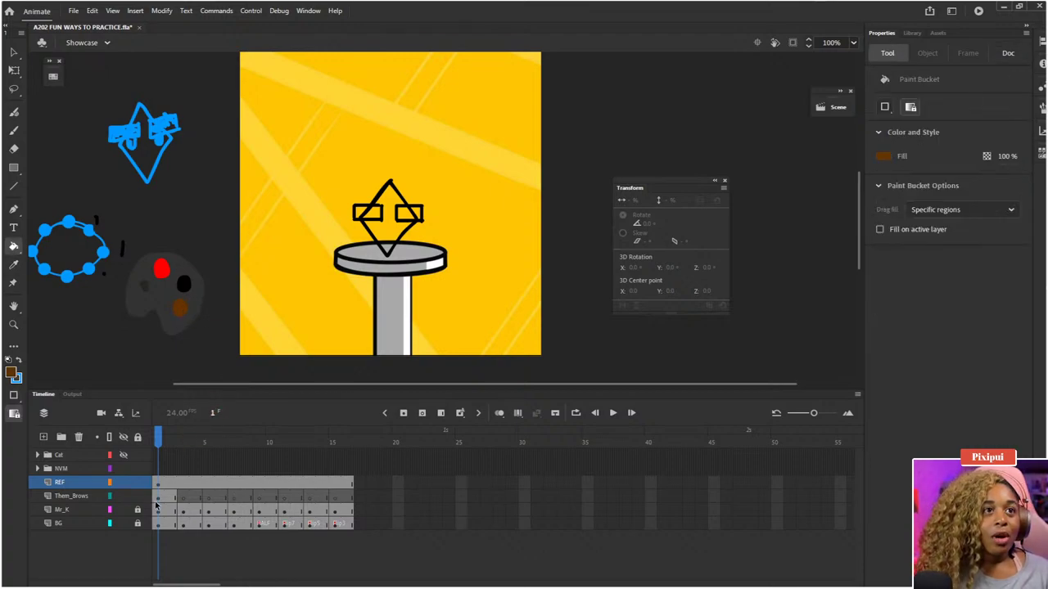
{"action": "left_click", "coordinate": [160, 497]}
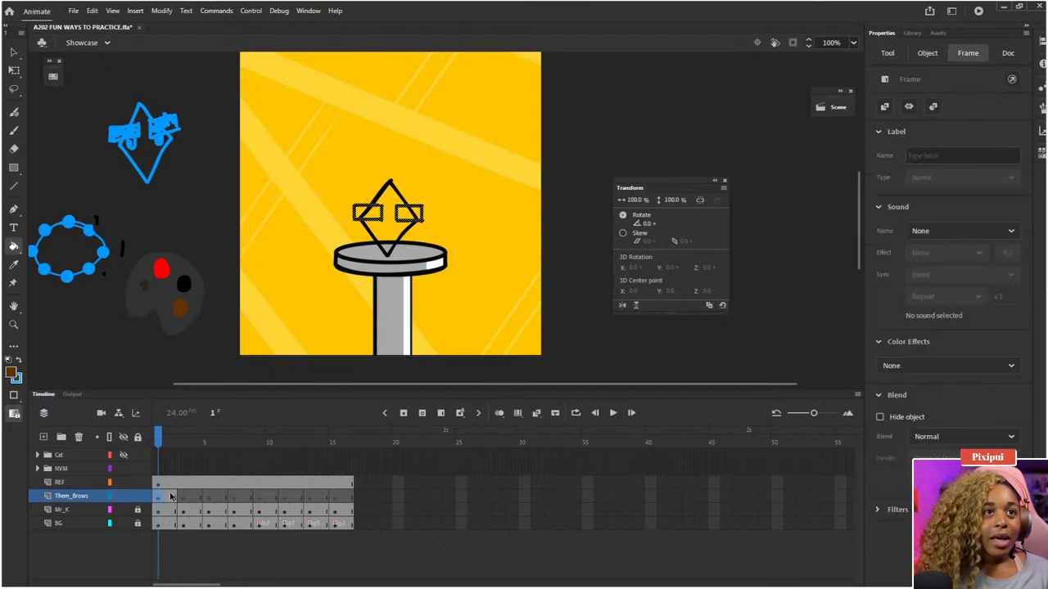
{"action": "left_click", "coordinate": [410, 219]}
{"action": "left_click", "coordinate": [373, 219]}
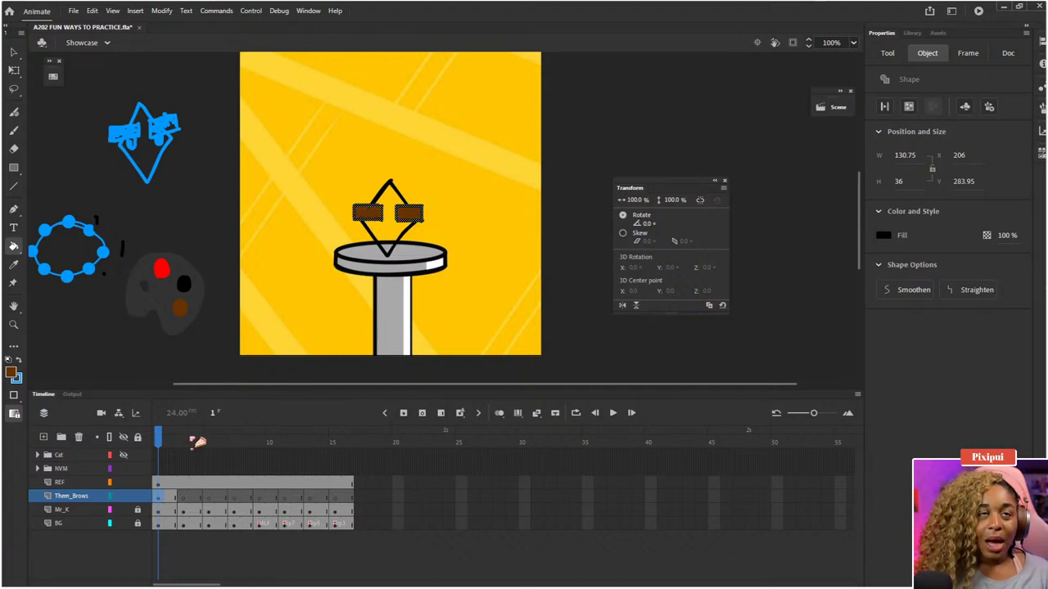
{"action": "key", "text": "q"}
{"action": "left_click", "coordinate": [215, 360]}
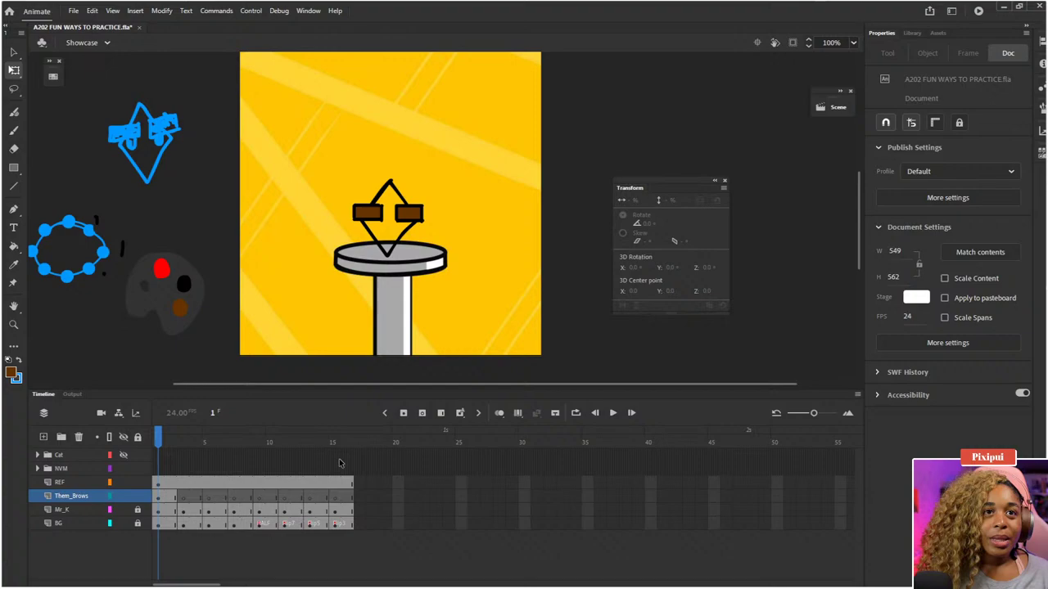
- Paste the copied frames onto the Them_Brows layer and check frame 15
{"action": "left_click", "coordinate": [156, 496]}
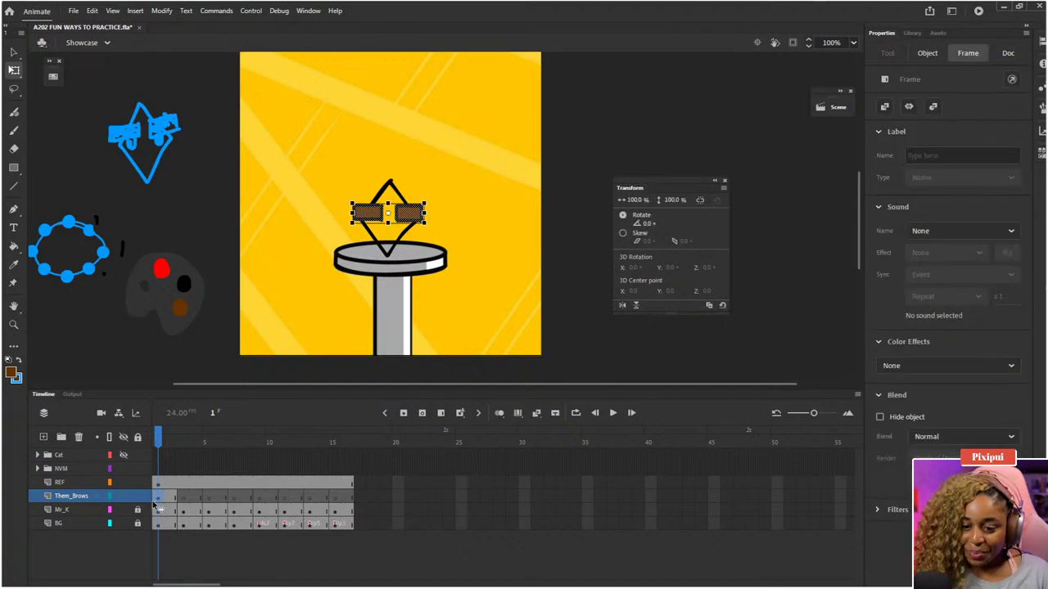
{"action": "right_click", "coordinate": [163, 500]}
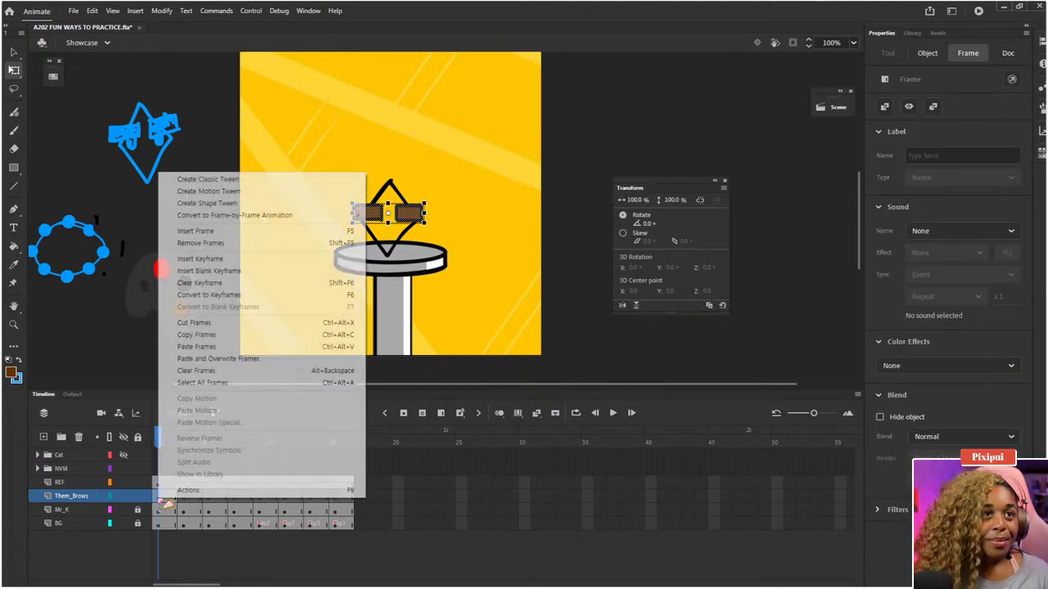
{"action": "left_click", "coordinate": [245, 346]}
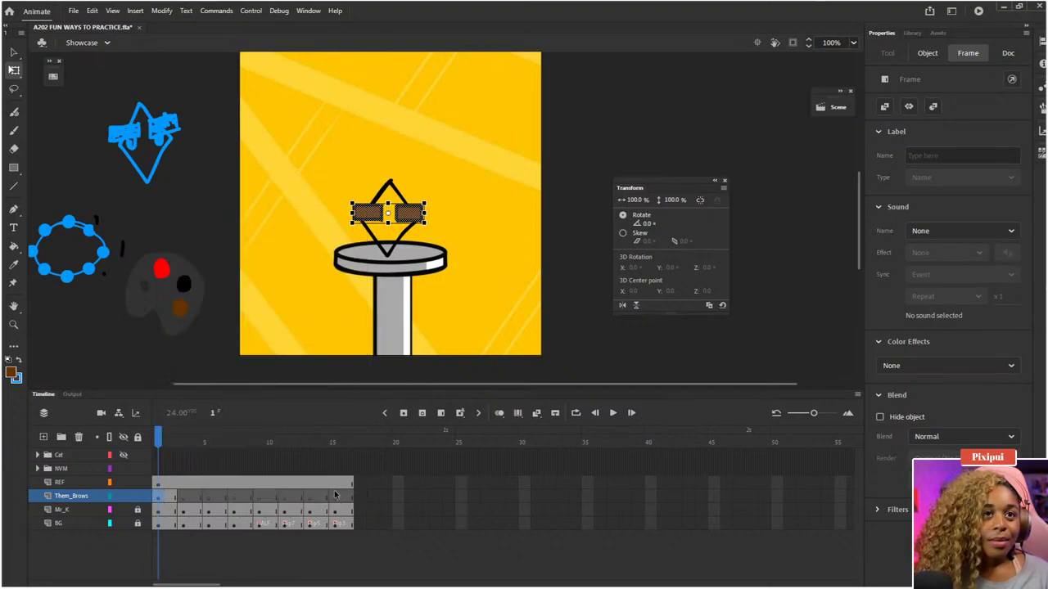
{"action": "left_click", "coordinate": [333, 443]}
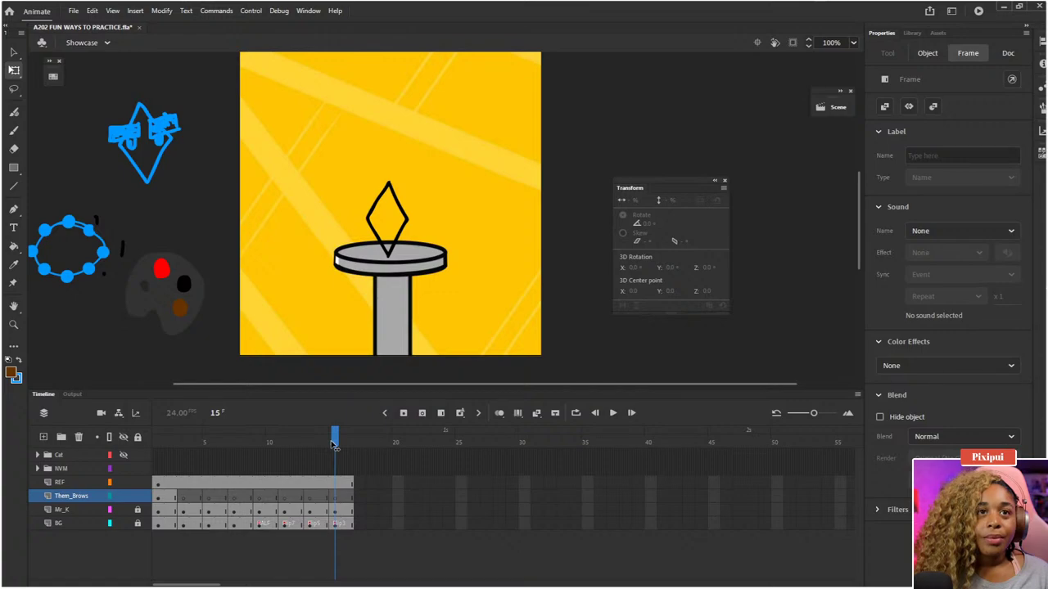
- Back on frame 1, try other colours on the brows, then undo to keep them brown and deselect
{"action": "left_click_drag", "start_coordinate": [333, 443], "coordinate": [160, 443]}
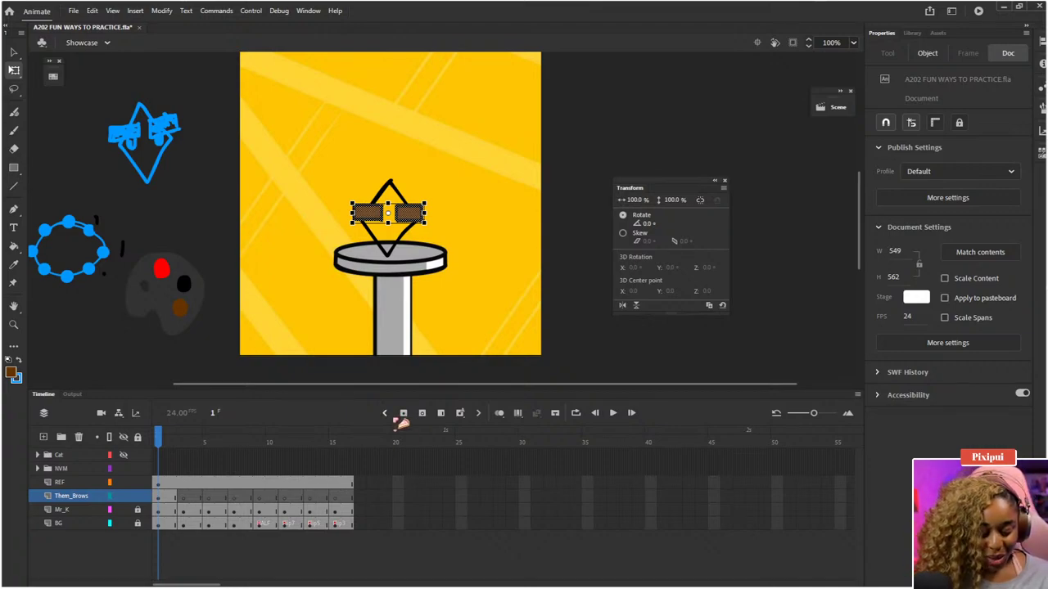
{"action": "key", "text": "i"}
{"action": "left_click", "coordinate": [184, 285]}
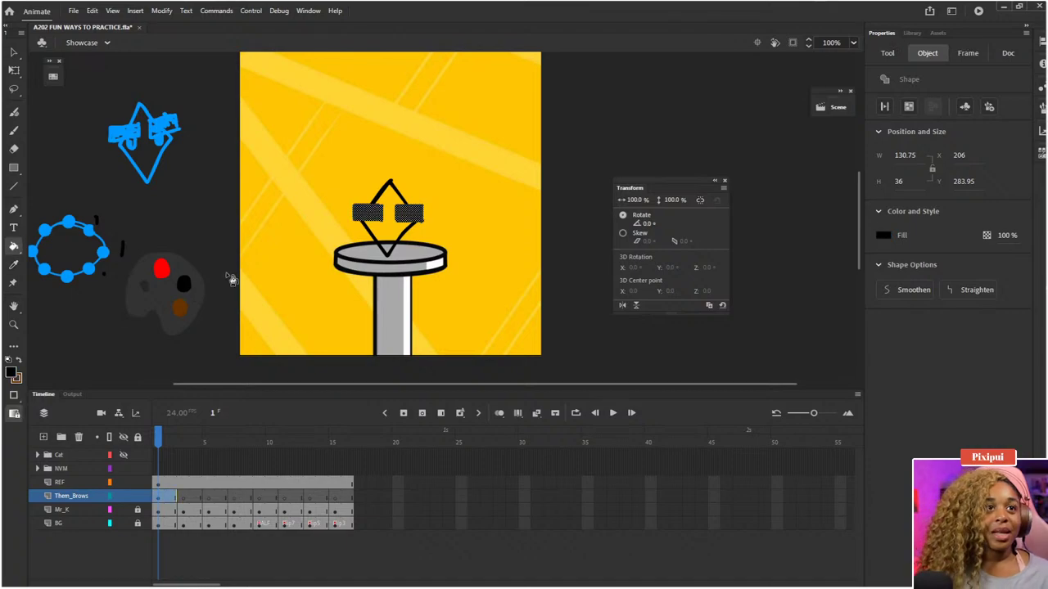
{"action": "key", "text": "ctrl+z"}
{"action": "key", "text": "q"}
{"action": "key", "text": "ctrl+z"}
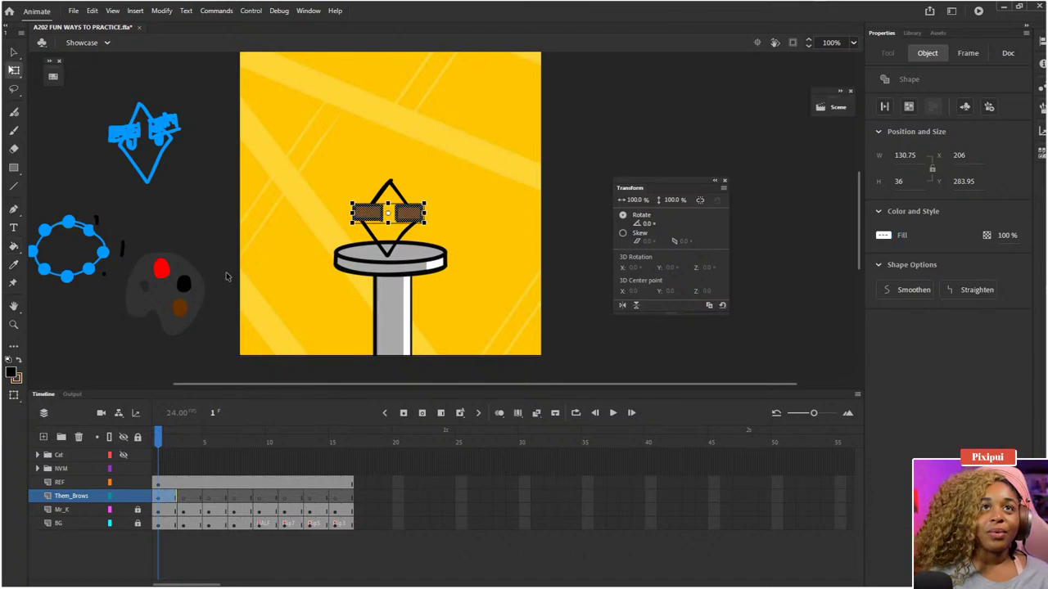
{"action": "key", "text": "ctrl+shift+a"}
- Shrink the Classic Brush to size 9 after an undone test stroke, viewing frame 2
{"action": "left_click", "coordinate": [183, 442]}
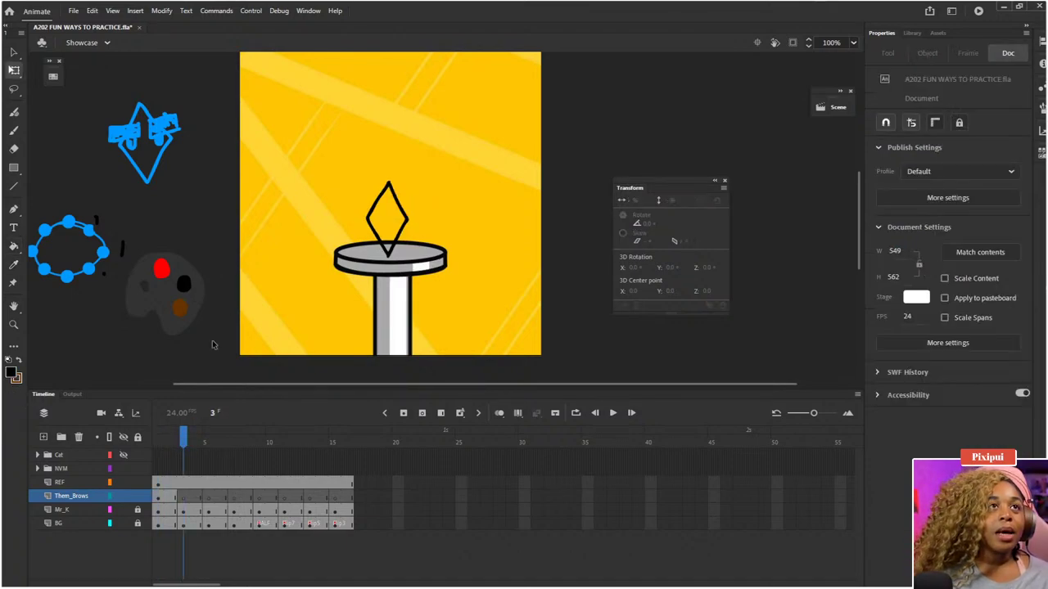
{"action": "key", "text": "b"}
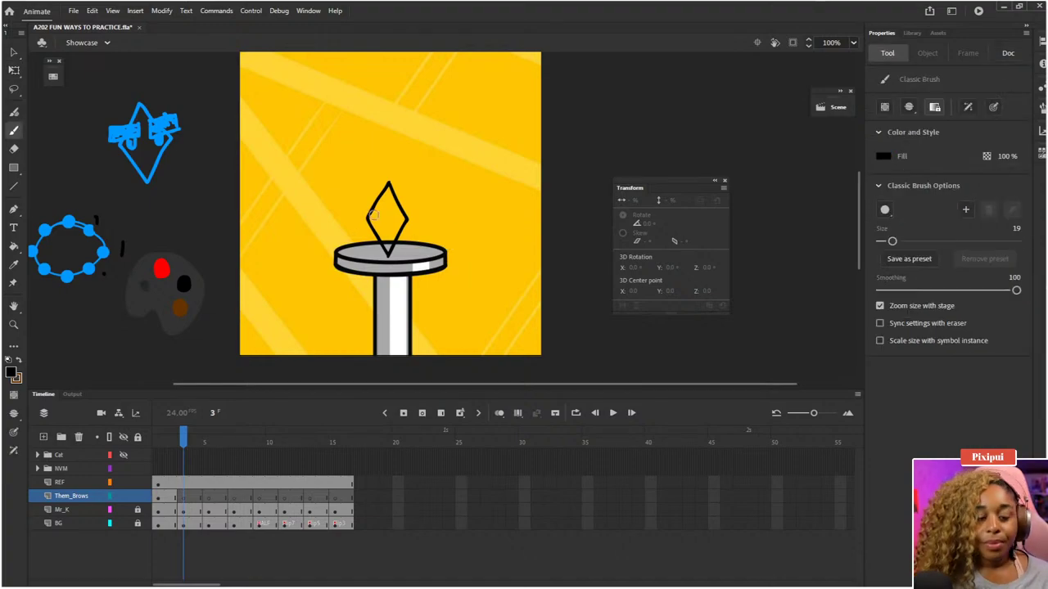
{"action": "left_click_drag", "start_coordinate": [392, 223], "coordinate": [456, 178]}
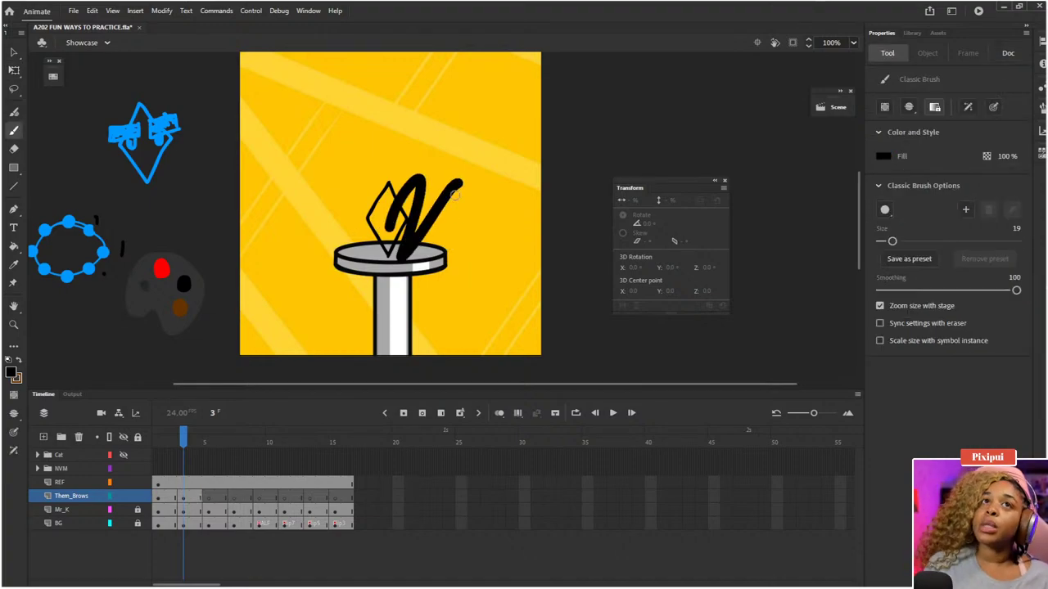
{"action": "key", "text": "ctrl+z"}
{"action": "key", "text": "bracketleft"}
{"action": "key", "text": "bracketleft"}
{"action": "key", "text": "bracketleft"}
{"action": "key", "text": "bracketleft"}
{"action": "key", "text": "bracketleft"}
{"action": "key", "text": "bracketleft"}
{"action": "key", "text": "bracketleft"}
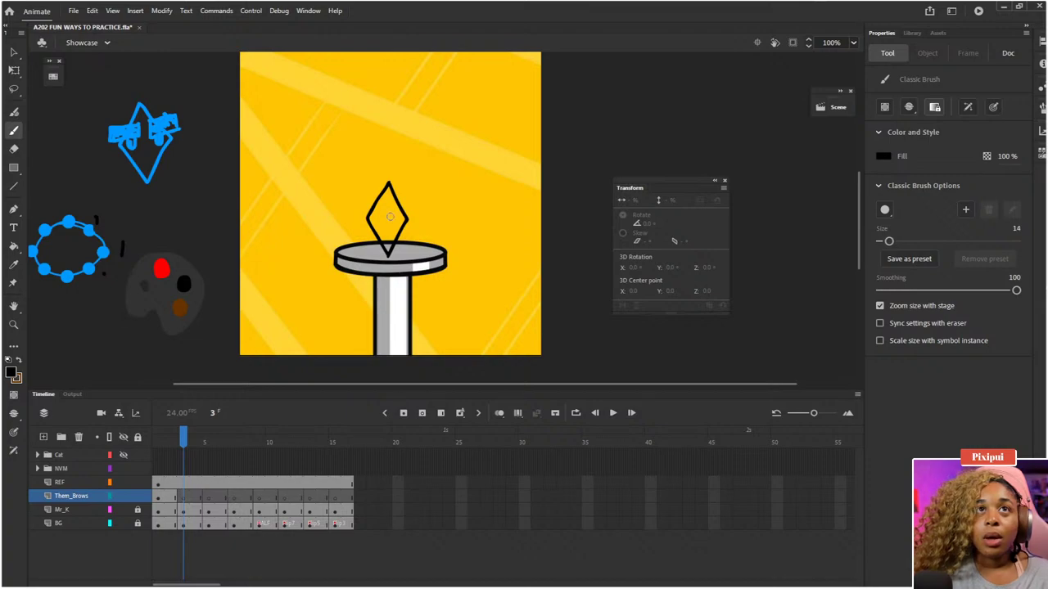
{"action": "key", "text": "bracketleft"}
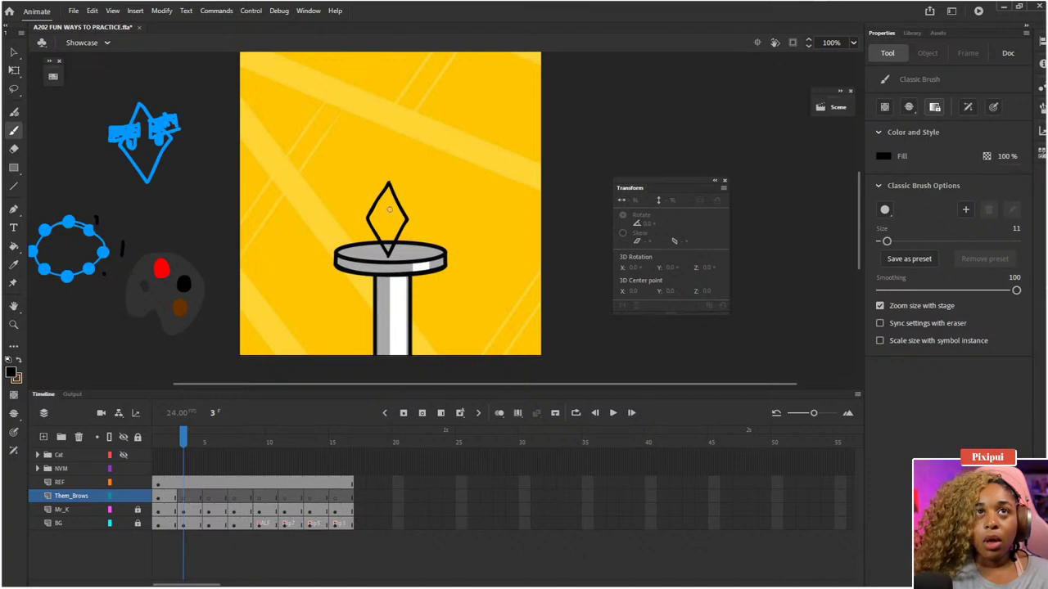
{"action": "key", "text": "comma"}
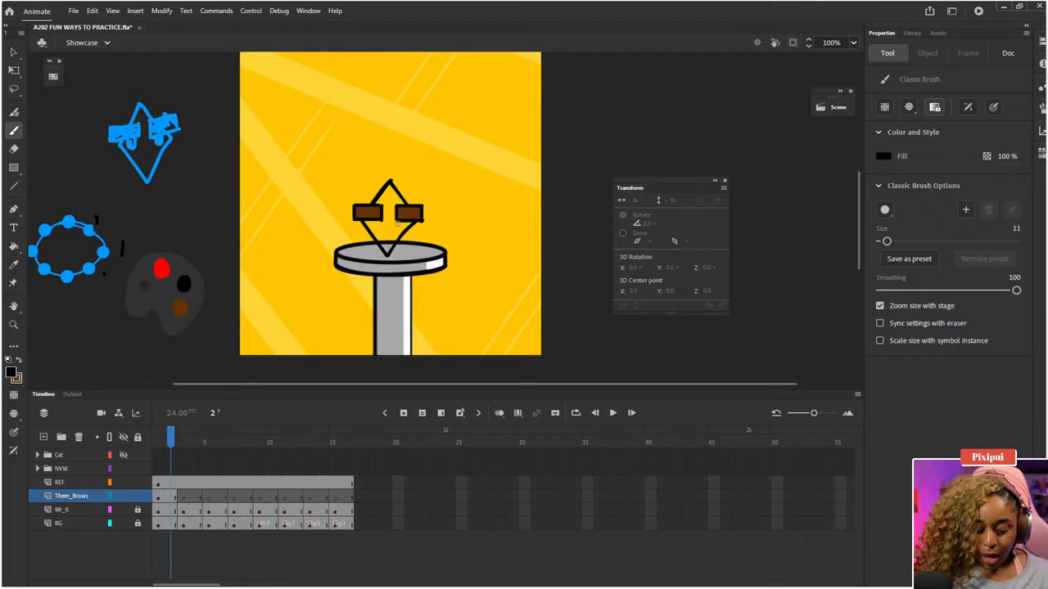
{"action": "key", "text": "bracketleft"}
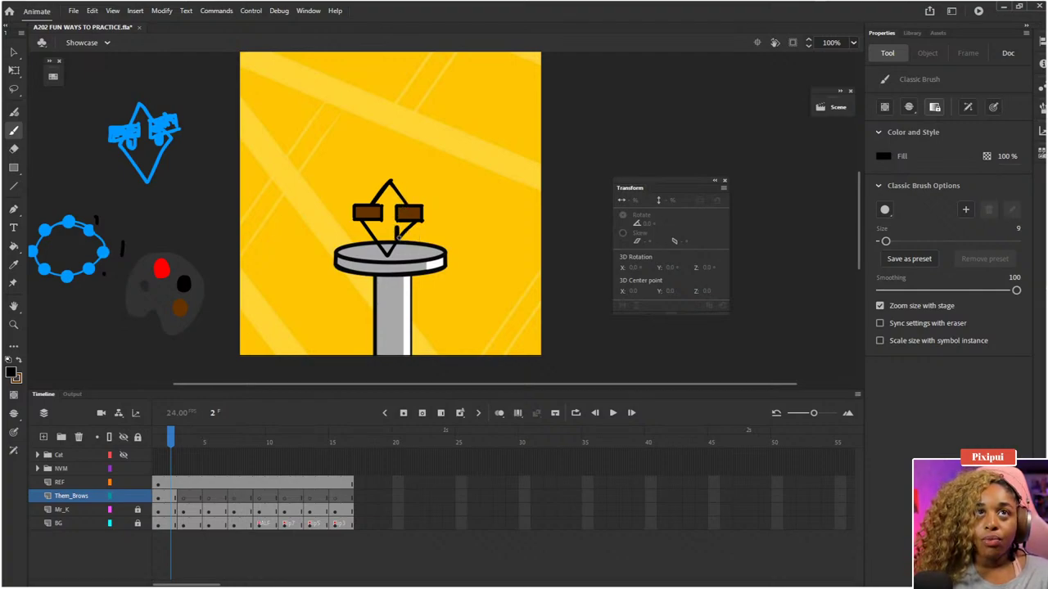
- Reduce the brush to size 6, undoing the test strokes beside the palette
{"action": "key", "text": "bracketleft"}
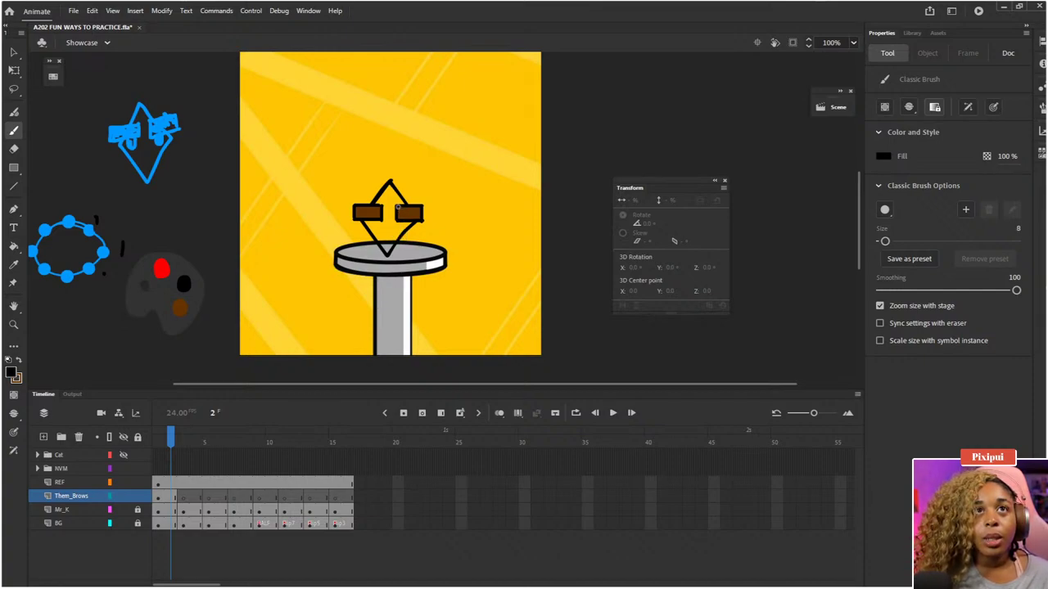
{"action": "key", "text": "bracketleft"}
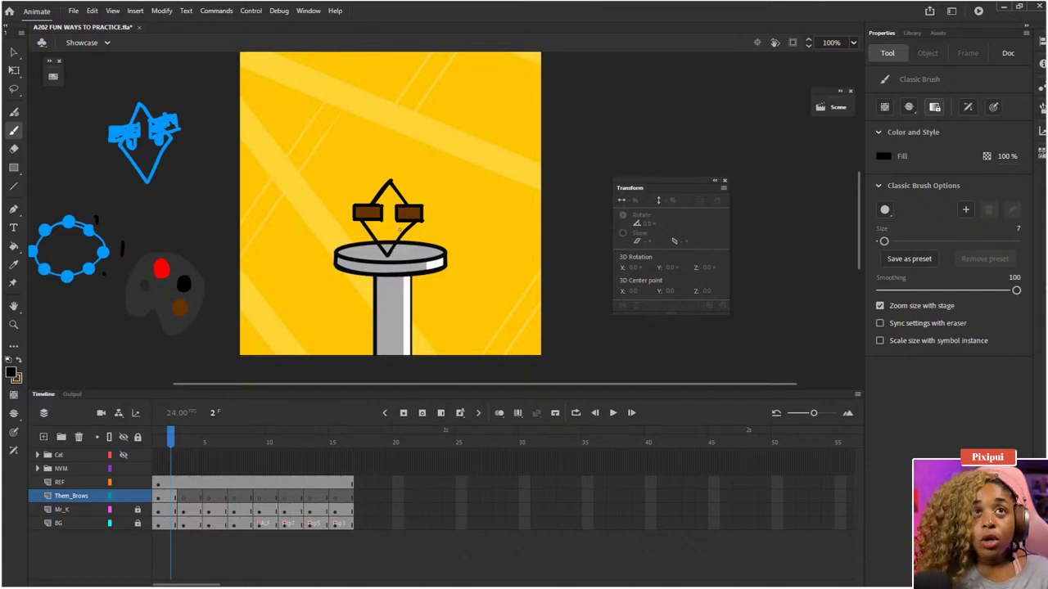
{"action": "mouse_move", "coordinate": [194, 184]}
{"action": "left_mouse_down"}
{"action": "mouse_move", "coordinate": [131, 196]}
{"action": "mouse_move", "coordinate": [177, 256]}
{"action": "left_mouse_up"}
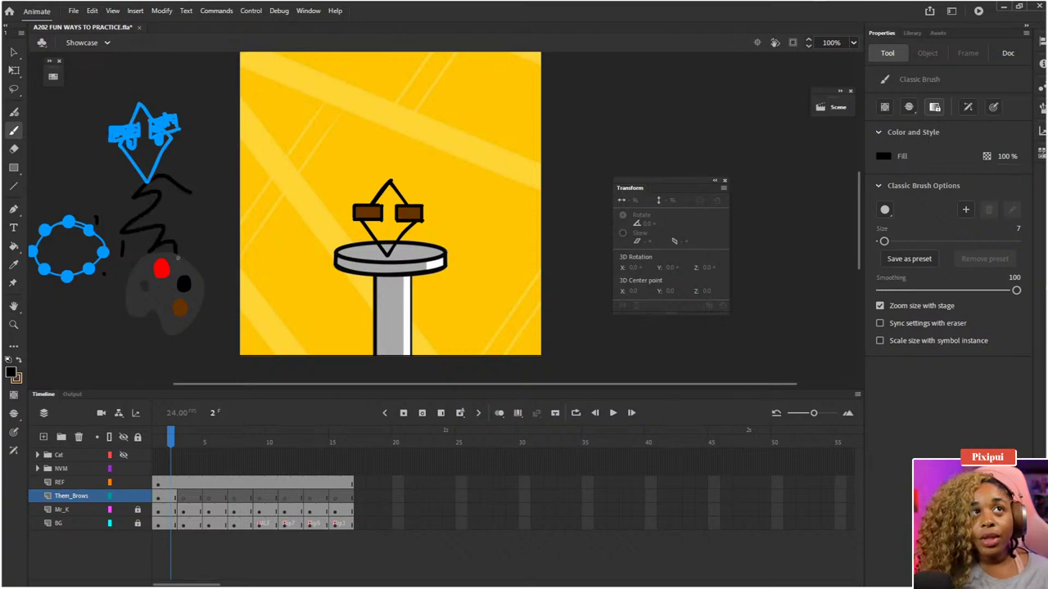
{"action": "key", "text": "ctrl+z"}
{"action": "left_click_drag", "start_coordinate": [210, 207], "coordinate": [195, 247]}
{"action": "key", "text": "ctrl+z"}
{"action": "key", "text": "ctrl+z"}
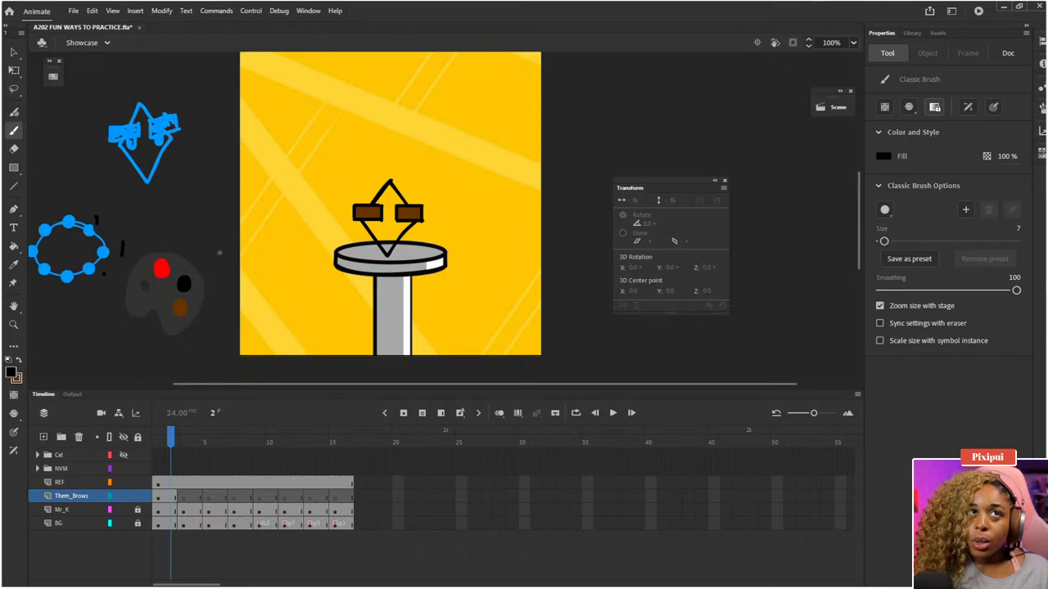
{"action": "key", "text": "bracketleft"}
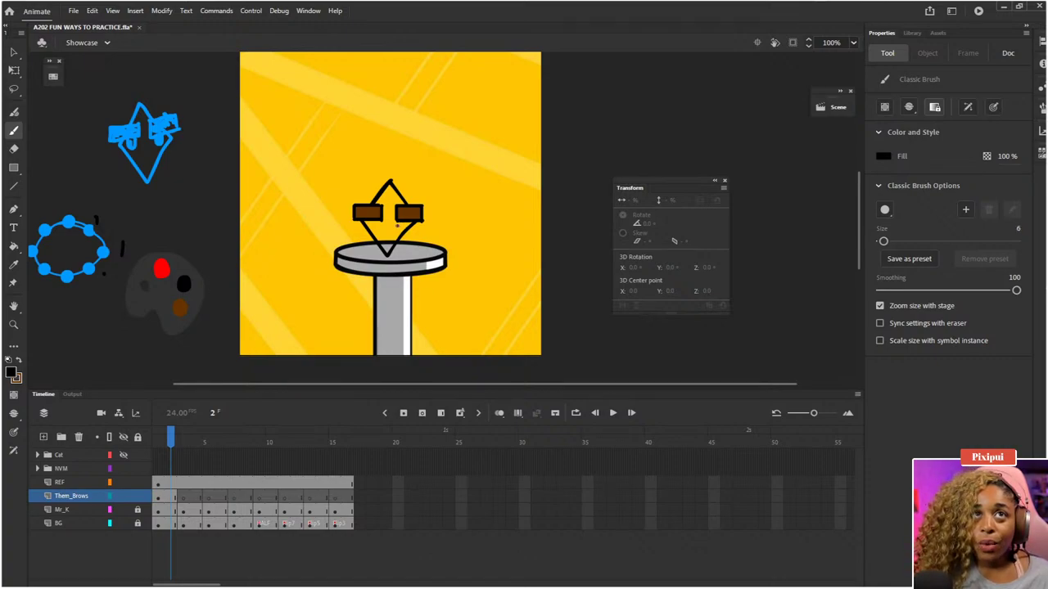
- Write a '7px' note on the pasteboard and advance to frame 3
{"action": "mouse_move", "coordinate": [162, 193]}
{"action": "left_mouse_down"}
{"action": "mouse_move", "coordinate": [171, 218]}
{"action": "mouse_move", "coordinate": [208, 219]}
{"action": "left_mouse_up"}
{"action": "left_click_drag", "start_coordinate": [193, 219], "coordinate": [210, 195]}
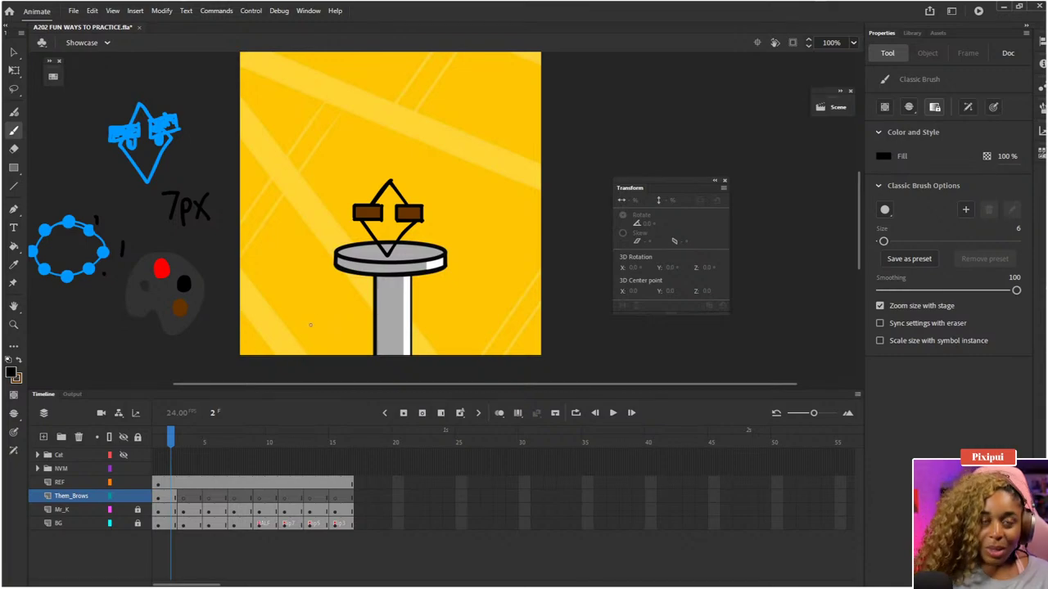
{"action": "key", "text": "."}
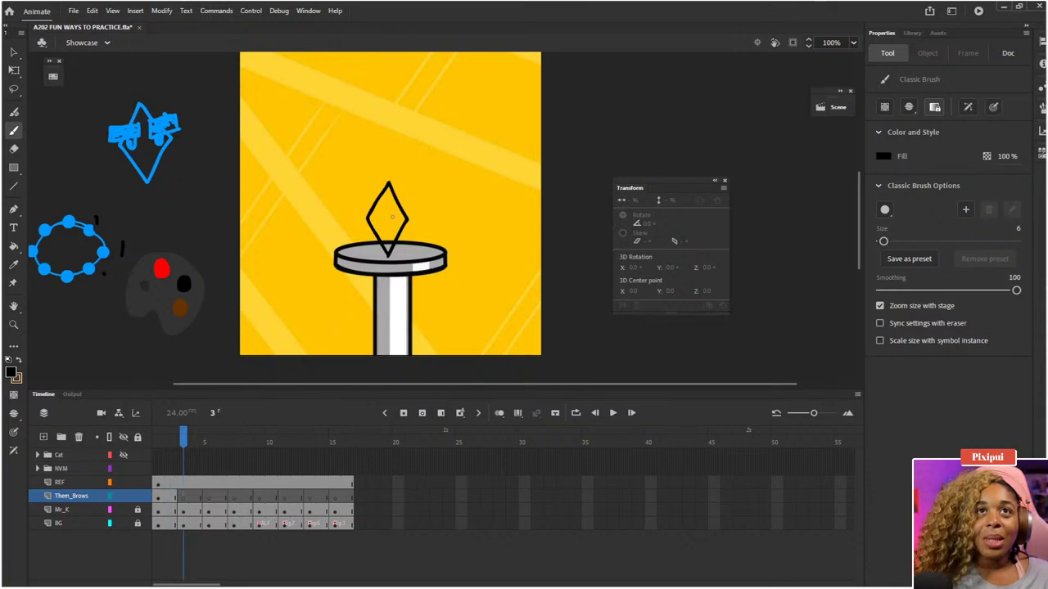
- Turn on onion skinning and trace the eyebrow outline above the diamond on frame 3
{"action": "left_click", "coordinate": [500, 414]}
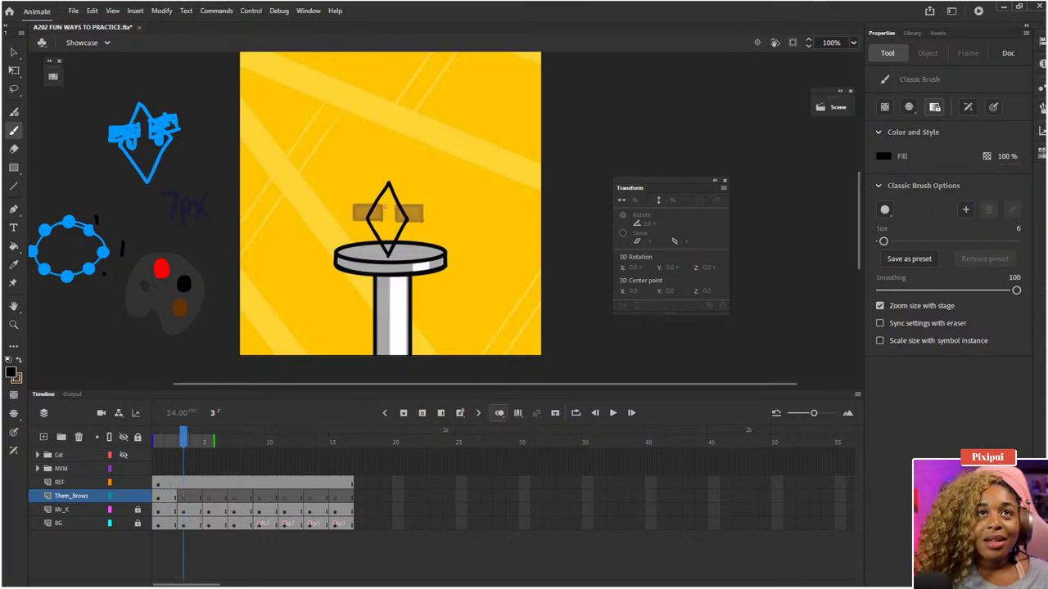
{"action": "mouse_move", "coordinate": [385, 204]}
{"action": "left_mouse_down"}
{"action": "mouse_move", "coordinate": [385, 220]}
{"action": "mouse_move", "coordinate": [398, 209]}
{"action": "mouse_move", "coordinate": [405, 224]}
{"action": "mouse_move", "coordinate": [401, 208]}
{"action": "mouse_move", "coordinate": [414, 208]}
{"action": "mouse_move", "coordinate": [413, 223]}
{"action": "left_mouse_up"}
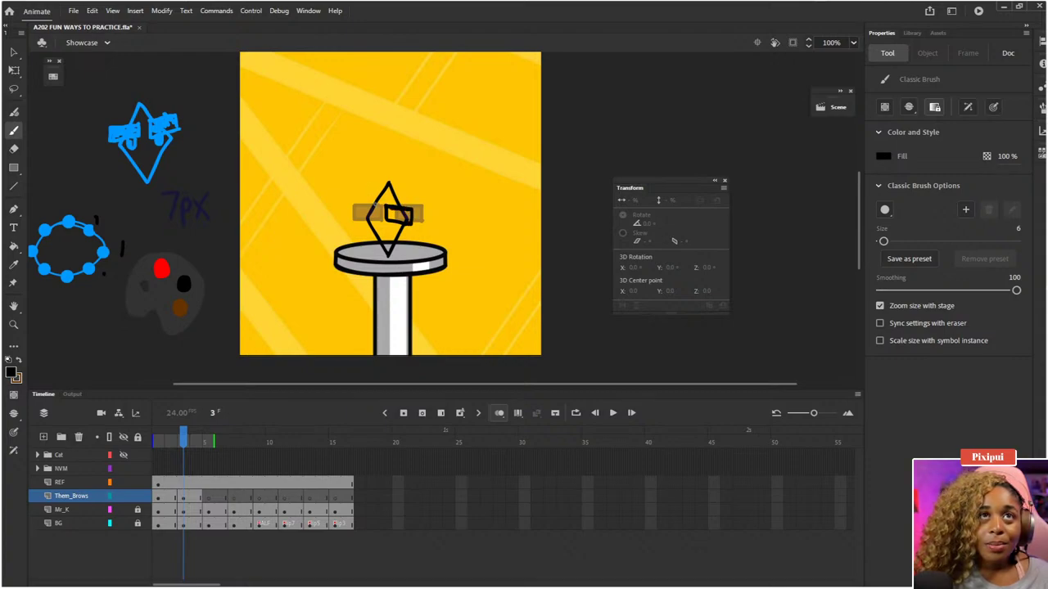
{"action": "mouse_move", "coordinate": [375, 206]}
{"action": "left_mouse_down"}
{"action": "mouse_move", "coordinate": [362, 200]}
{"action": "mouse_move", "coordinate": [357, 218]}
{"action": "left_mouse_up"}
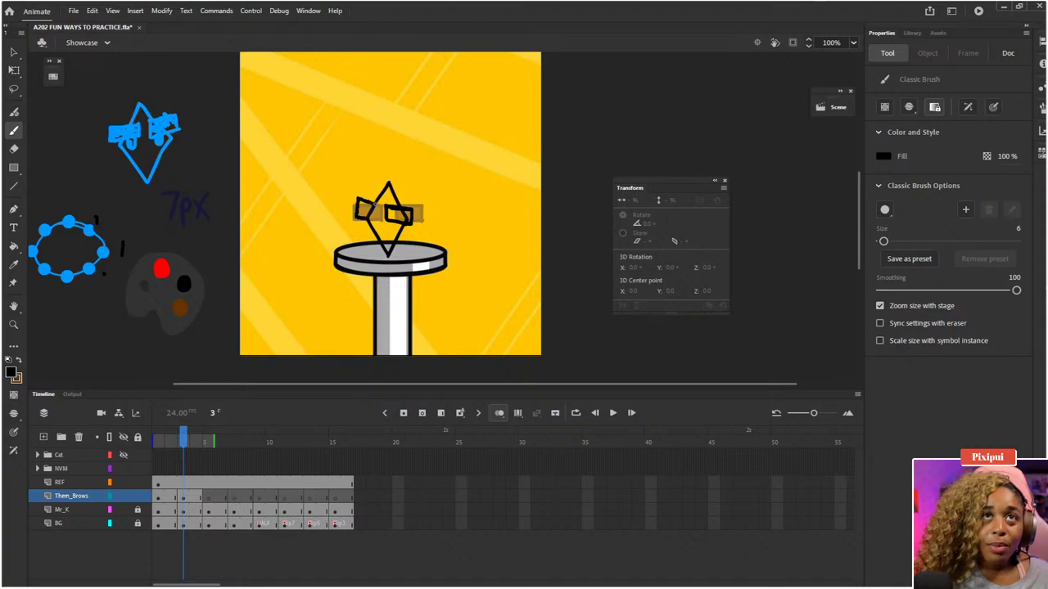
{"action": "key", "text": "ctrl+z"}
{"action": "key", "text": "ctrl+z"}
{"action": "key", "text": "ctrl+z"}
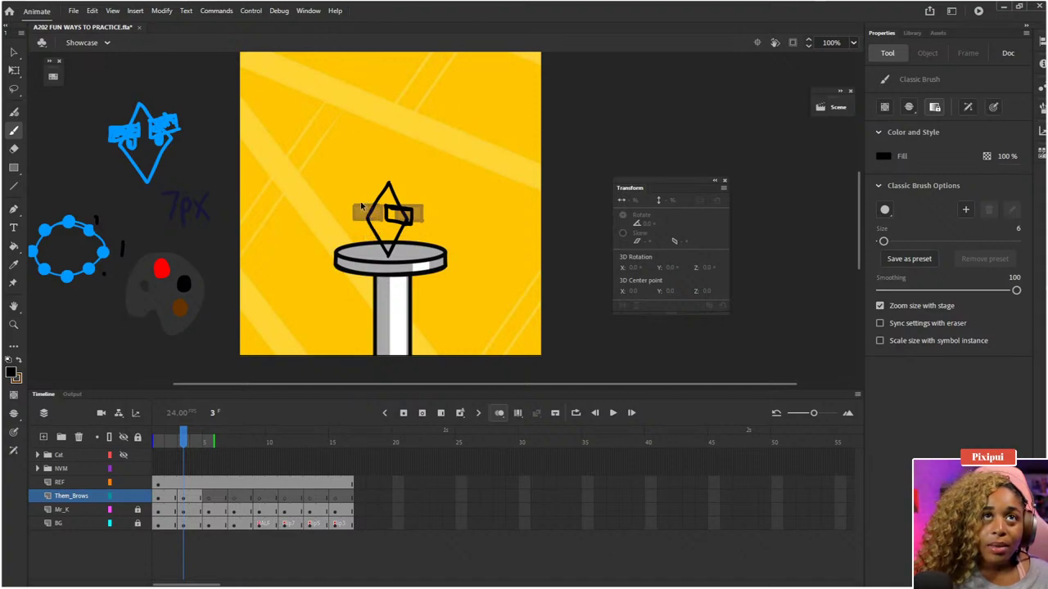
{"action": "mouse_move", "coordinate": [376, 207]}
{"action": "left_mouse_down"}
{"action": "mouse_move", "coordinate": [361, 200]}
{"action": "mouse_move", "coordinate": [364, 216]}
{"action": "mouse_move", "coordinate": [378, 210]}
{"action": "left_mouse_up"}
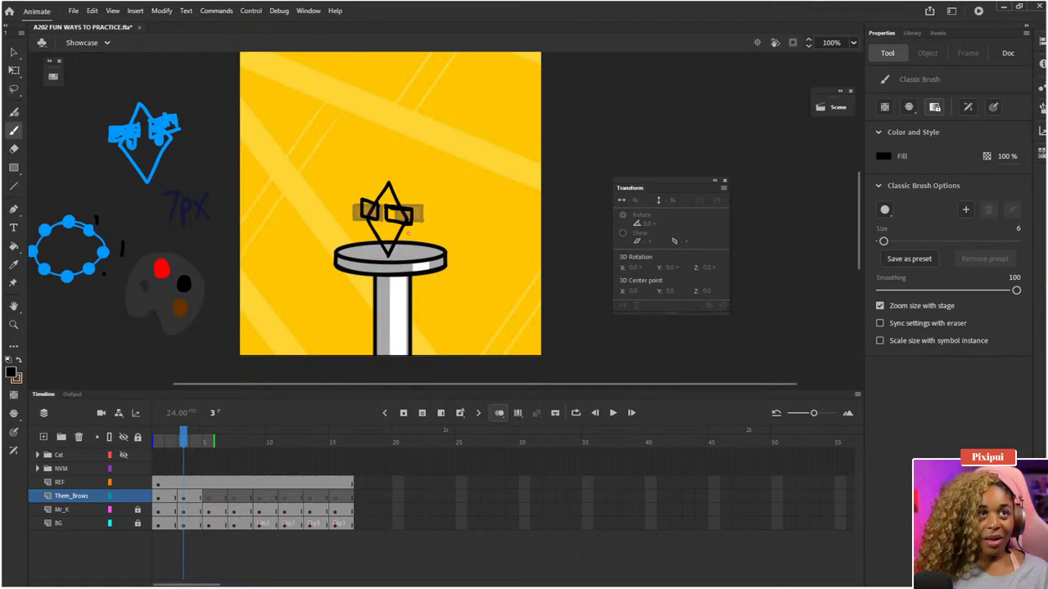
- Fill both brow rectangles with brown, then step ahead to frame 5
{"action": "key", "text": "k"}
{"action": "left_click", "coordinate": [408, 227], "text": "alt"}
{"action": "left_click", "coordinate": [399, 218]}
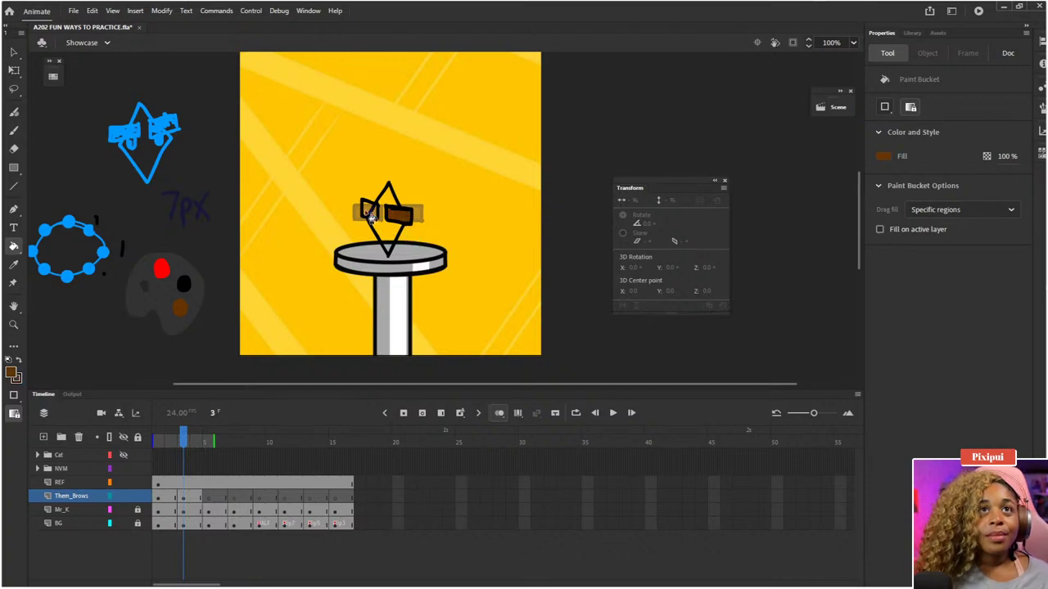
{"action": "left_click", "coordinate": [370, 215]}
{"action": "left_click", "coordinate": [382, 240], "text": "alt"}
{"action": "key", "text": "comma"}
{"action": "key", "text": "period"}
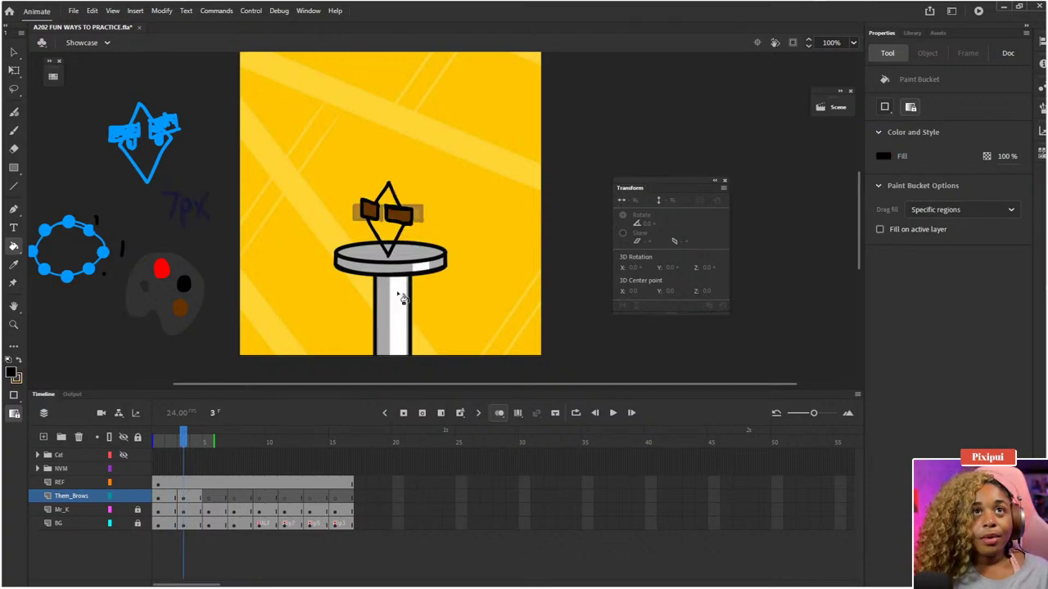
{"action": "key", "text": "period"}
{"action": "key", "text": "period"}
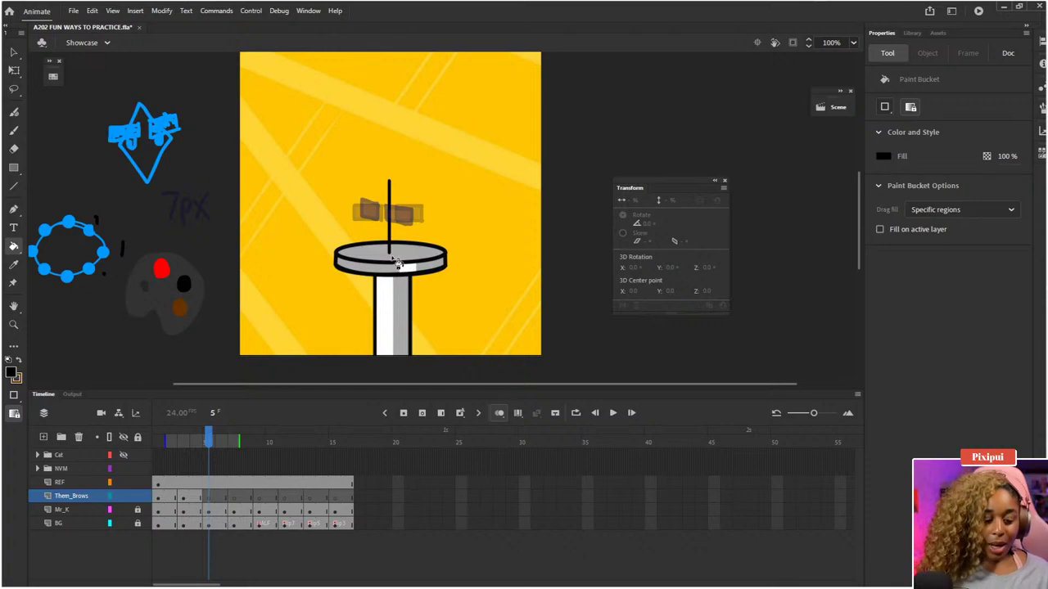
- On frame 5, sample the brows' brown, return to the black brush, and undo a test dash
{"action": "key", "text": "b"}
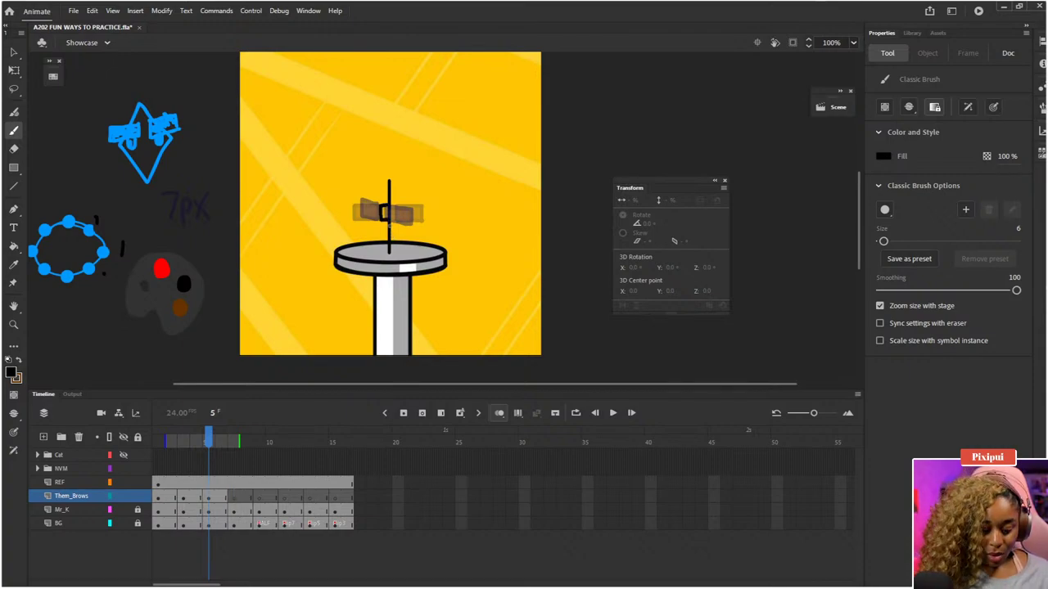
{"action": "key", "text": "k"}
{"action": "left_click", "coordinate": [390, 221], "text": "alt"}
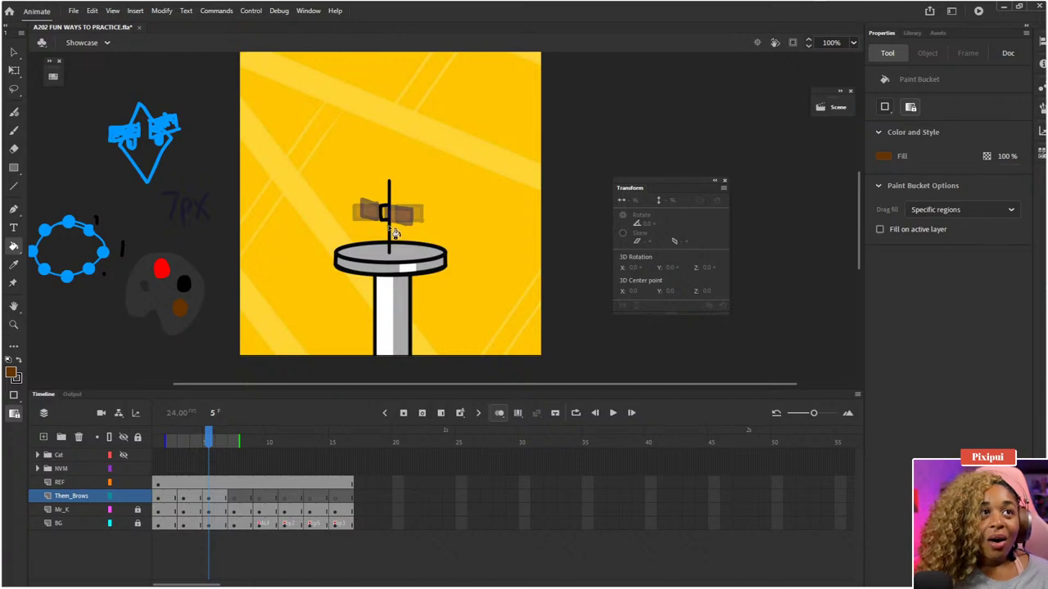
{"action": "key", "text": "b"}
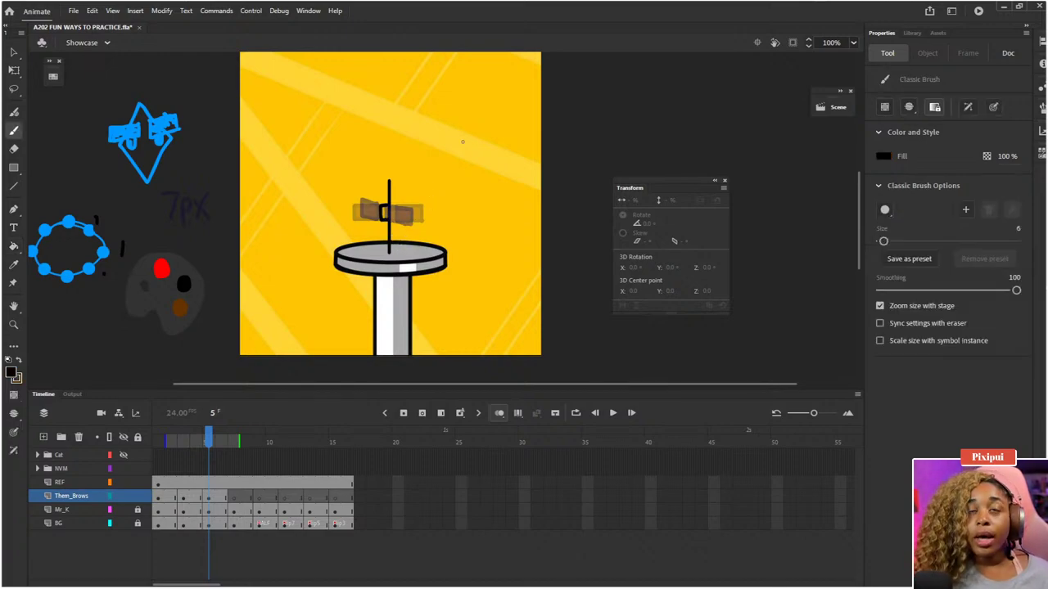
{"action": "mouse_move", "coordinate": [462, 107]}
{"action": "left_mouse_down"}
{"action": "mouse_move", "coordinate": [473, 108]}
{"action": "mouse_move", "coordinate": [460, 109]}
{"action": "left_mouse_up"}
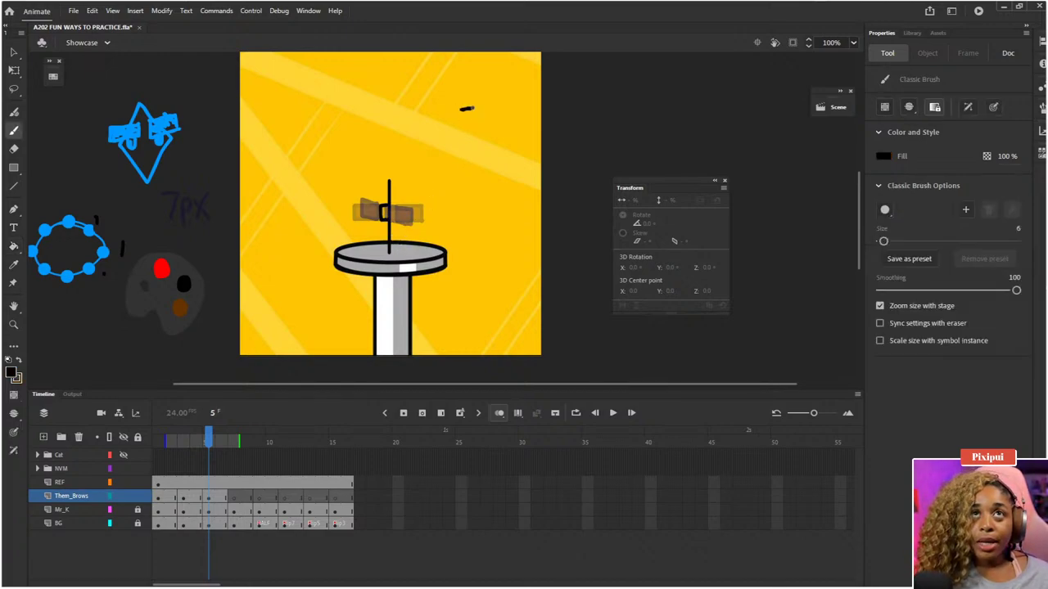
{"action": "left_click", "coordinate": [124, 509]}
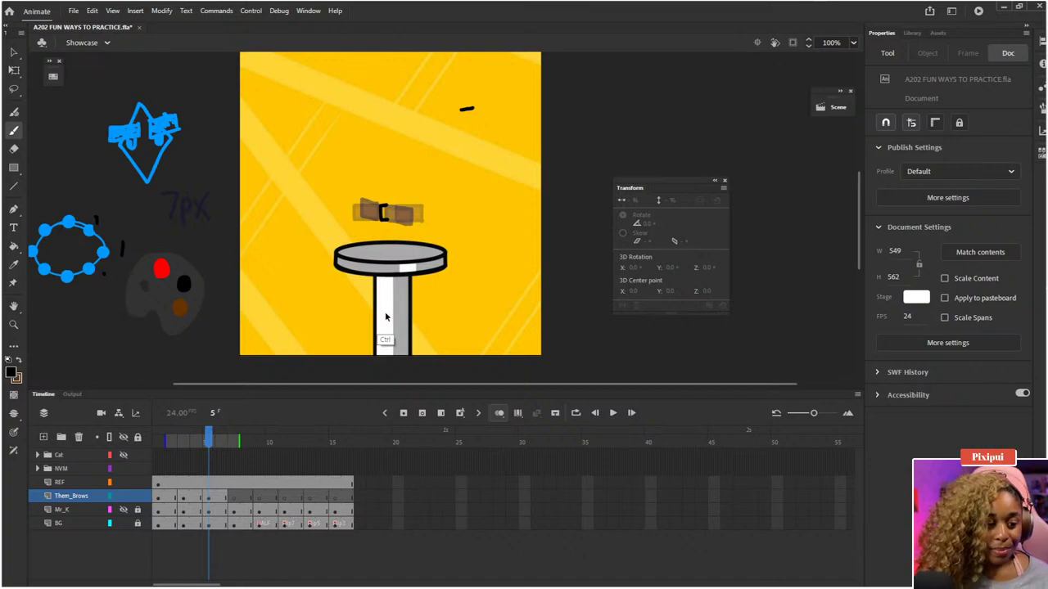
{"action": "key", "text": "ctrl+z"}
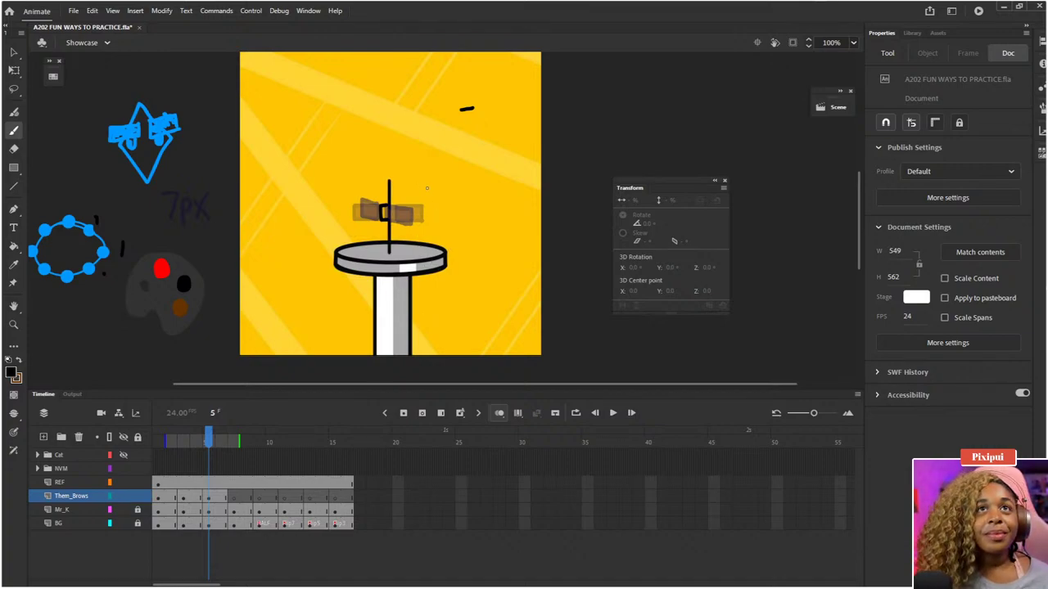
{"action": "key", "text": "ctrl+z"}
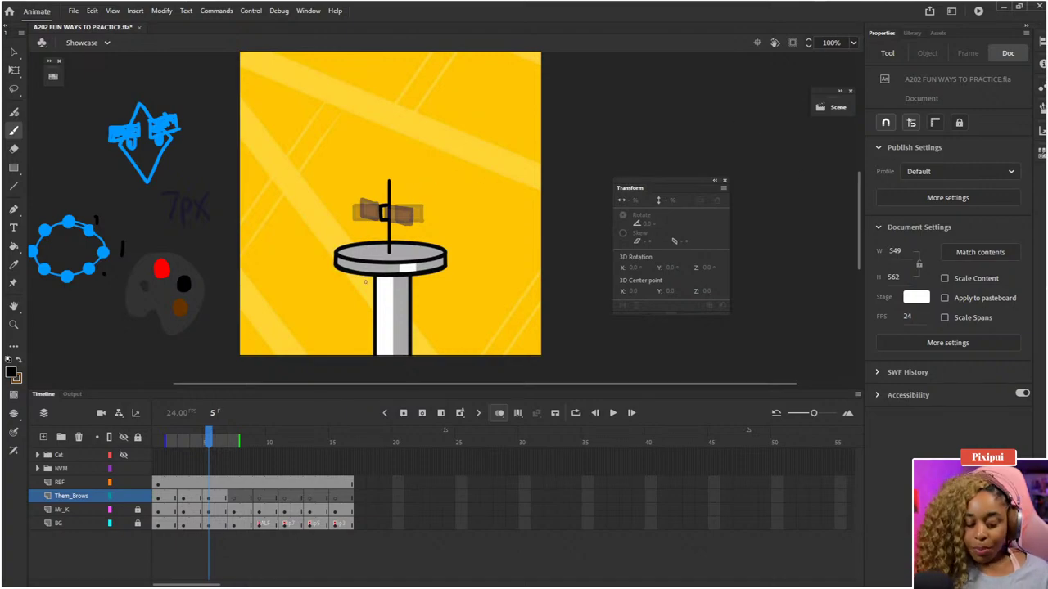
{"action": "key", "text": "b"}
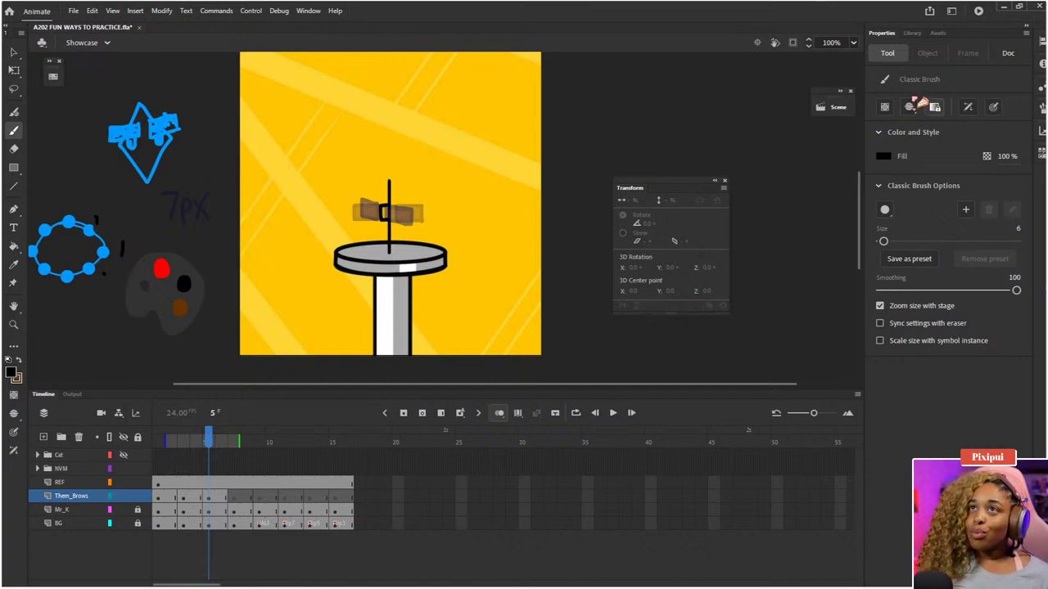
- With Mr_X and onion skin hidden, close the frame-5 brow outline into a loop
{"action": "left_click", "coordinate": [909, 107]}
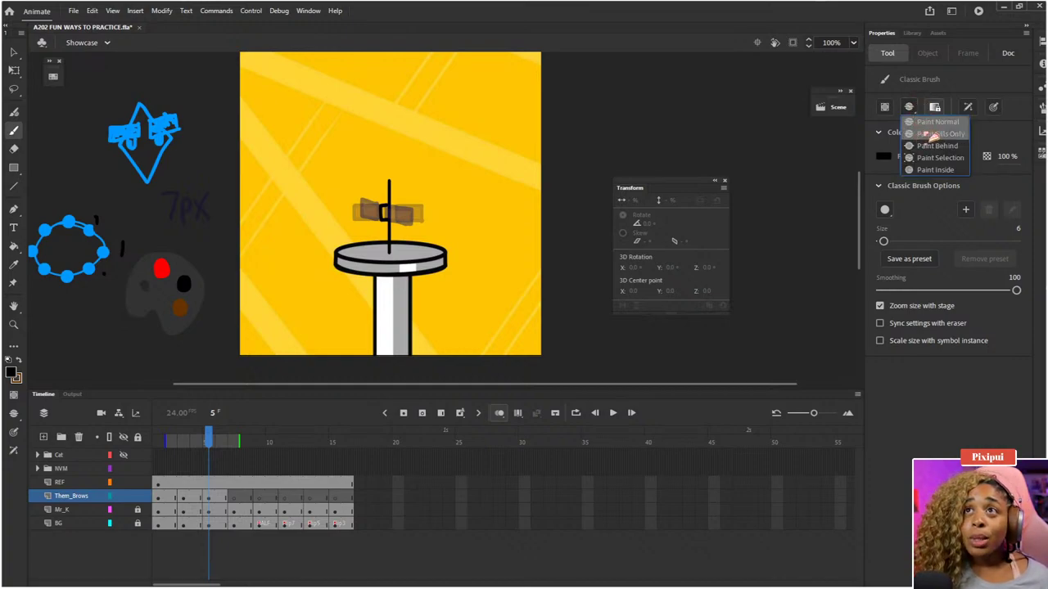
{"action": "left_click", "coordinate": [937, 146]}
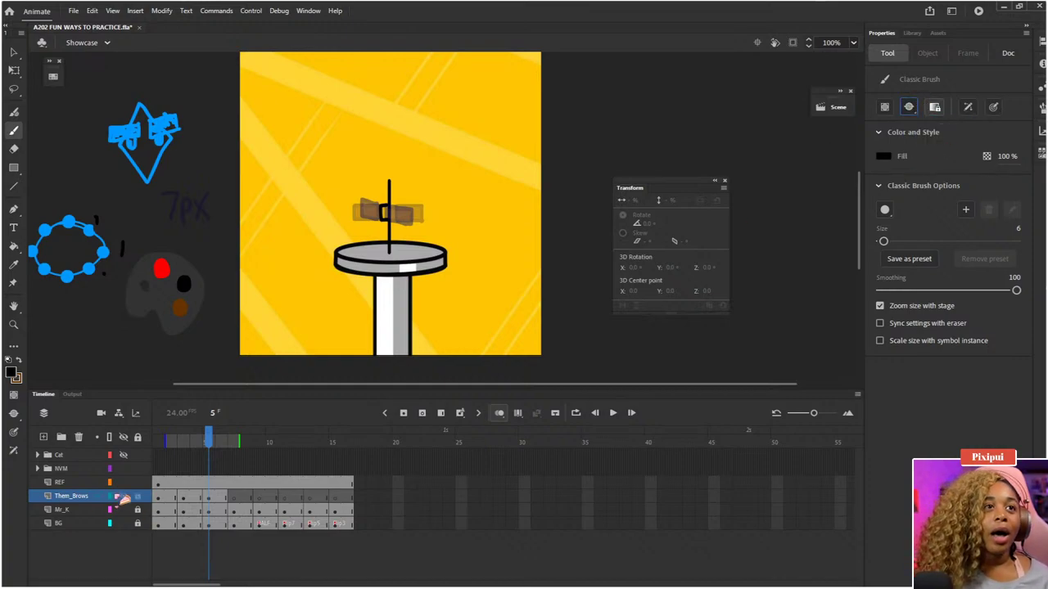
{"action": "left_click", "coordinate": [123, 509]}
{"action": "left_click", "coordinate": [498, 413]}
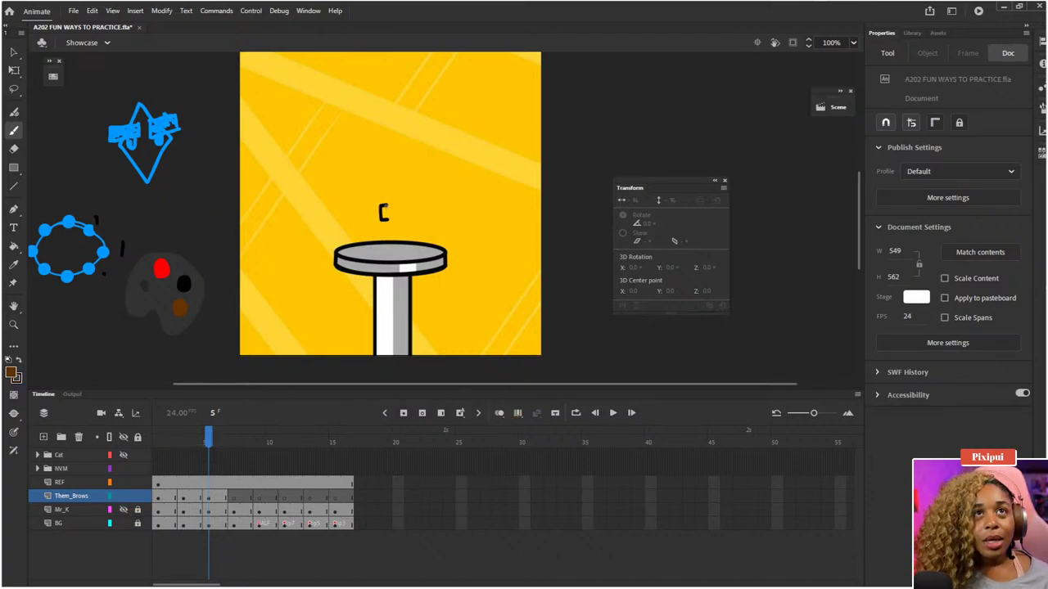
{"action": "mouse_move", "coordinate": [386, 206]}
{"action": "left_mouse_down"}
{"action": "mouse_move", "coordinate": [383, 221]}
{"action": "mouse_move", "coordinate": [398, 216]}
{"action": "mouse_move", "coordinate": [391, 239]}
{"action": "mouse_move", "coordinate": [407, 180]}
{"action": "mouse_move", "coordinate": [382, 201]}
{"action": "mouse_move", "coordinate": [406, 229]}
{"action": "left_mouse_up"}
{"action": "key", "text": "ctrl+z"}
{"action": "key", "text": "ctrl+z"}
{"action": "key", "text": "ctrl+z"}
{"action": "key", "text": "ctrl+z"}
{"action": "key", "text": "ctrl+z"}
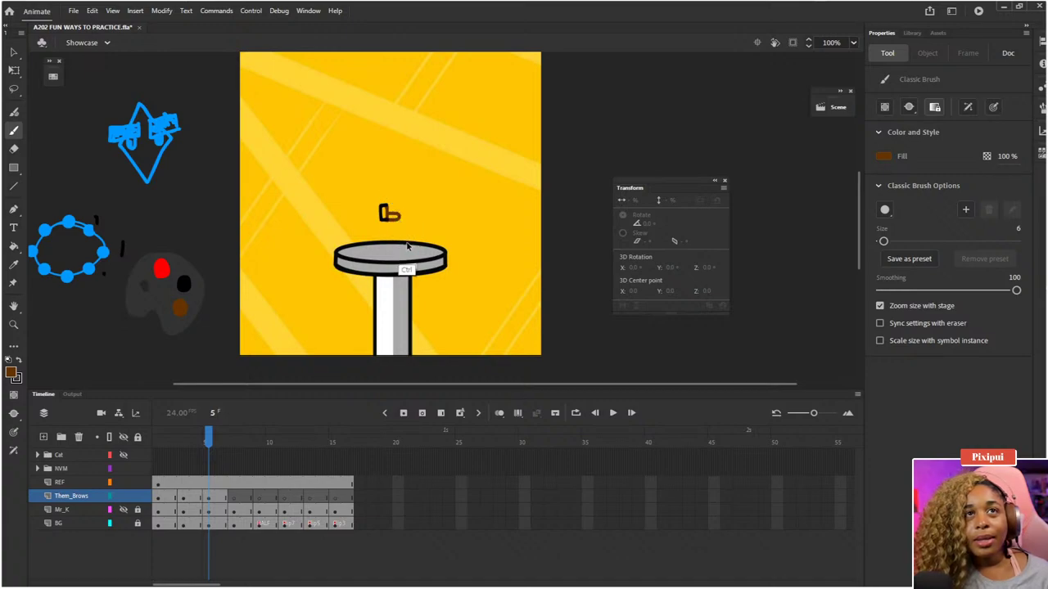
- Fill the small brow shape brown, restore onion skin and Mr_X, and go to frame 6
{"action": "key", "text": "k"}
{"action": "left_click", "coordinate": [384, 215]}
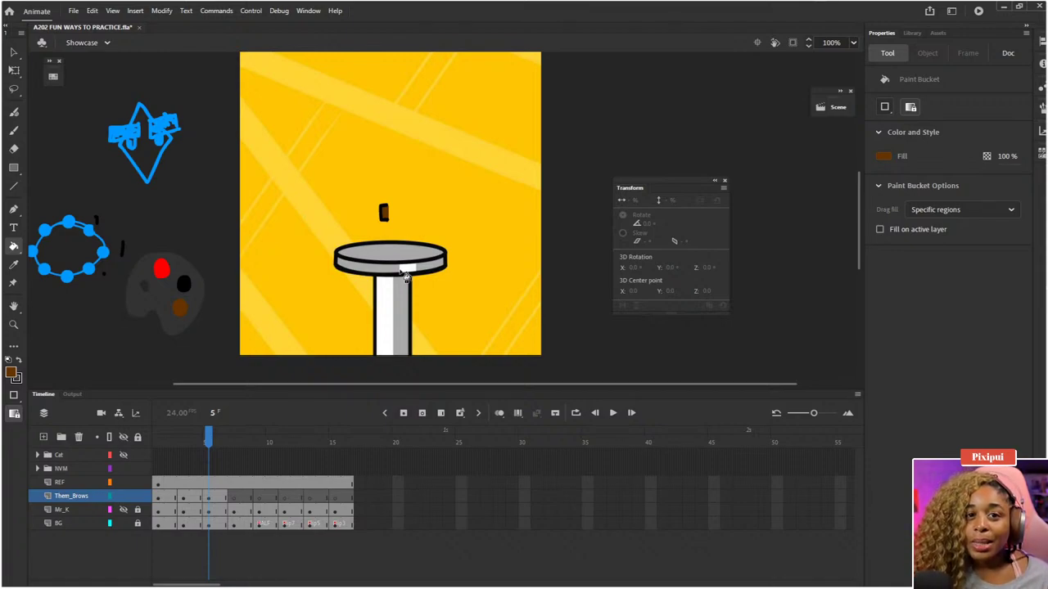
{"action": "left_click", "coordinate": [500, 413]}
{"action": "left_click", "coordinate": [127, 511]}
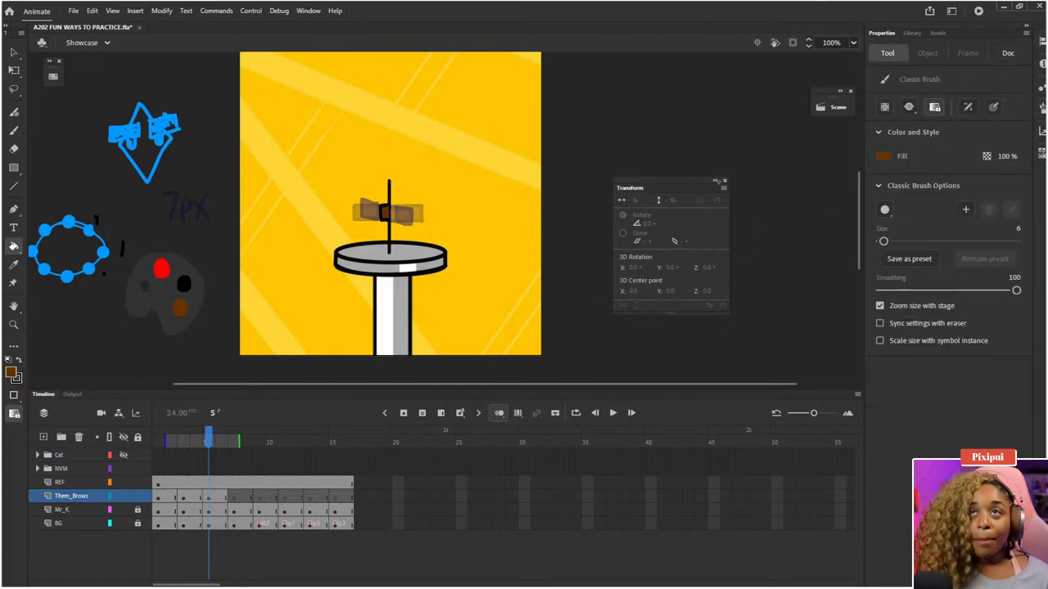
{"action": "left_click", "coordinate": [908, 107]}
{"action": "left_click", "coordinate": [925, 130]}
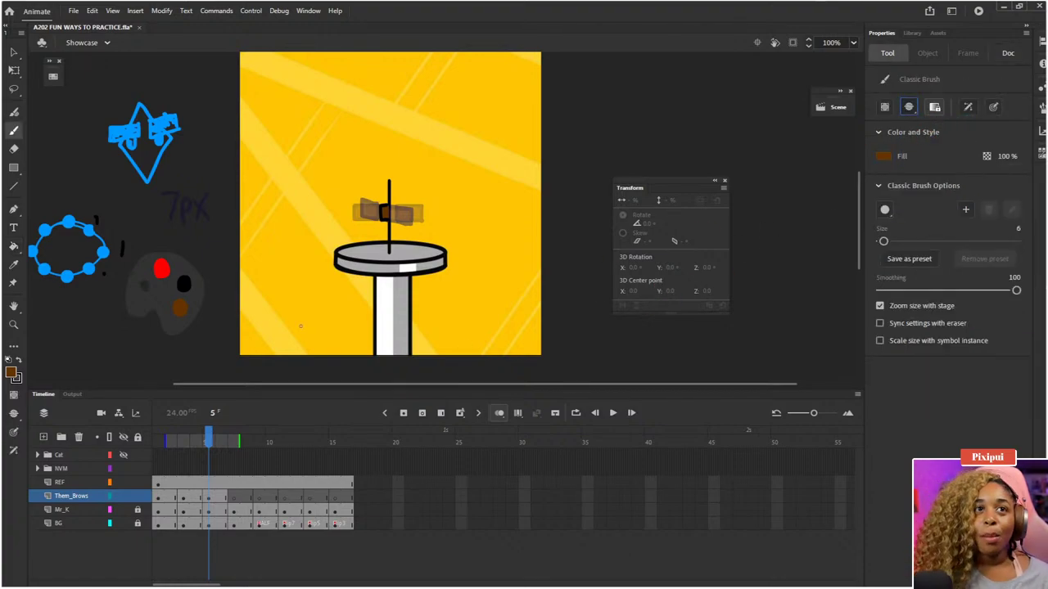
{"action": "key", "text": "period"}
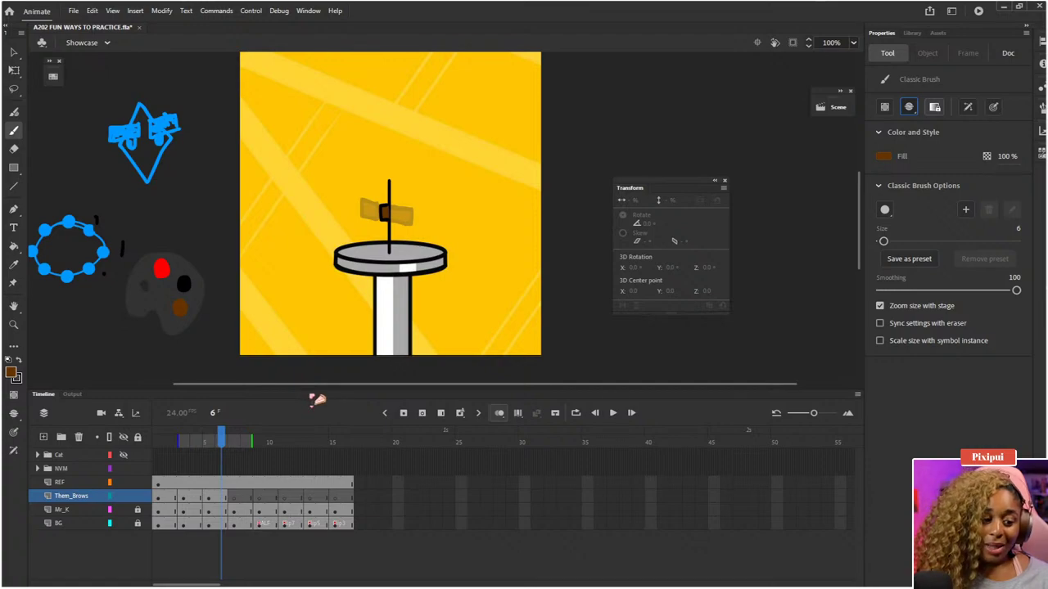
- On frame 7, switch to black and brush a short edge along the left brow
{"action": "key", "text": "period"}
{"action": "key", "text": "comma"}
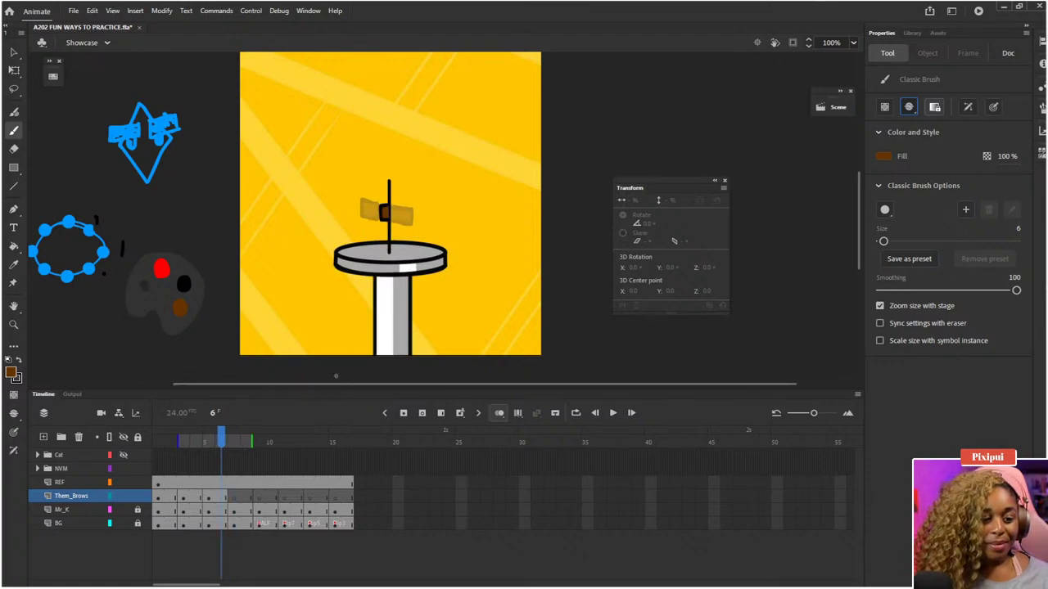
{"action": "key", "text": "period"}
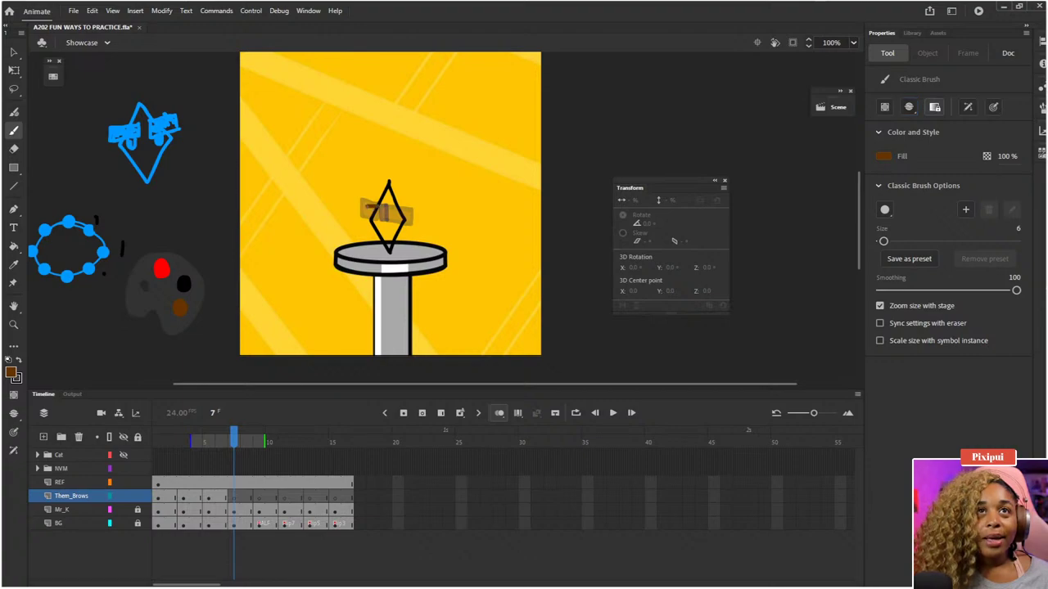
{"action": "key", "text": "x"}
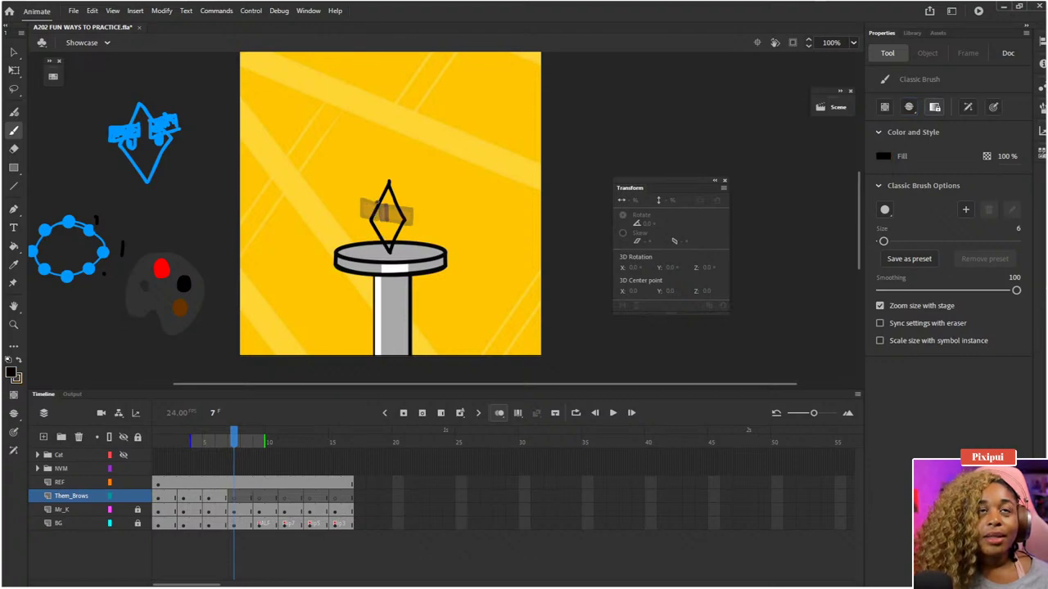
{"action": "mouse_move", "coordinate": [378, 205]}
{"action": "left_mouse_down"}
{"action": "mouse_move", "coordinate": [360, 201]}
{"action": "mouse_move", "coordinate": [367, 223]}
{"action": "mouse_move", "coordinate": [380, 205]}
{"action": "mouse_move", "coordinate": [385, 215]}
{"action": "mouse_move", "coordinate": [358, 201]}
{"action": "mouse_move", "coordinate": [360, 216]}
{"action": "left_mouse_up"}
{"action": "key", "text": "ctrl+z"}
{"action": "key", "text": "ctrl+z"}
{"action": "key", "text": "ctrl+z"}
{"action": "key", "text": "ctrl+z"}
{"action": "key", "text": "ctrl+z"}
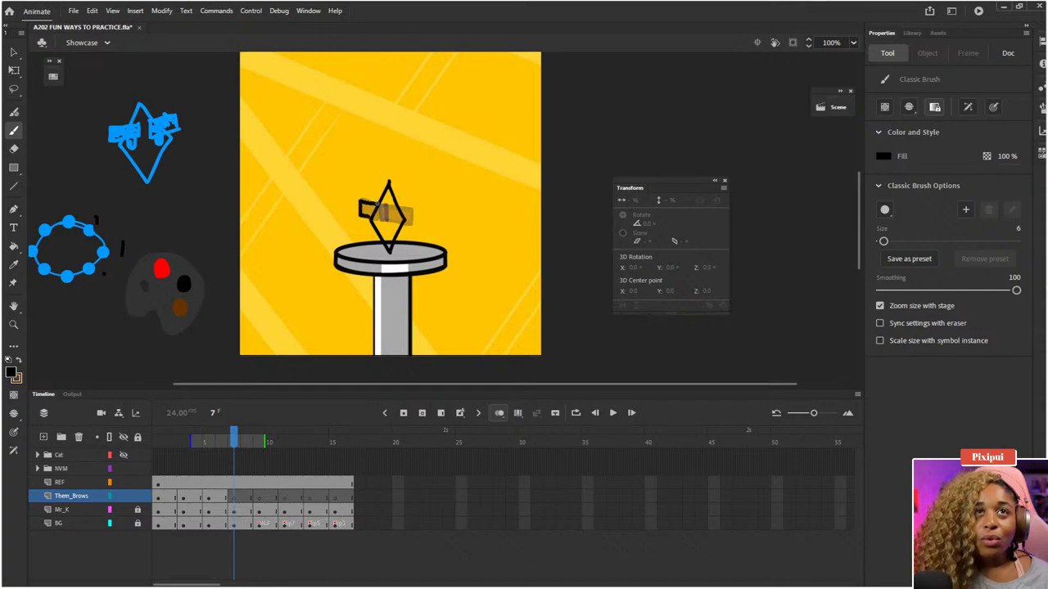
{"action": "key", "text": "ctrl+z"}
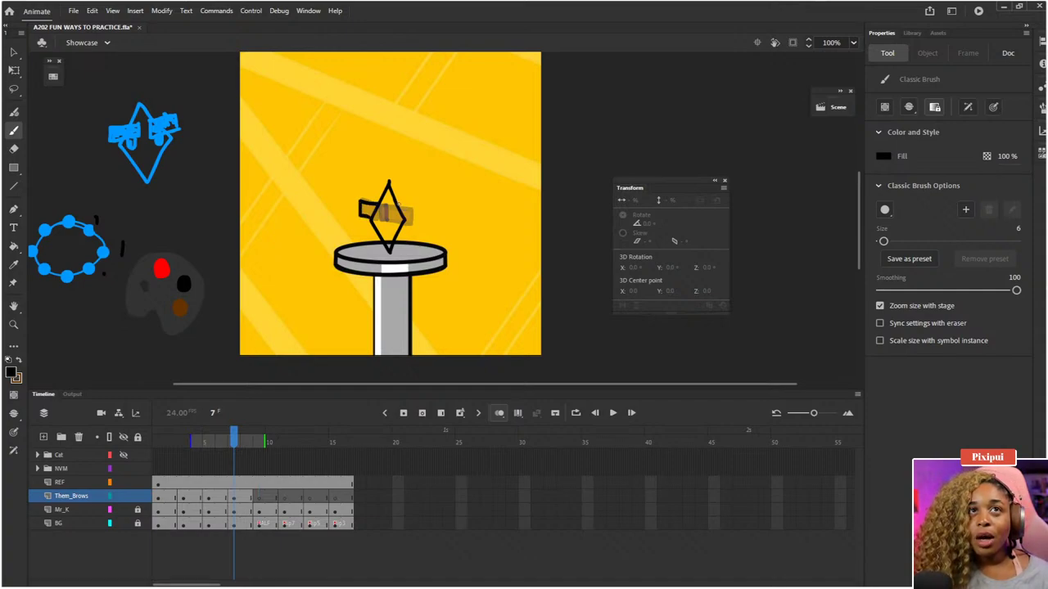
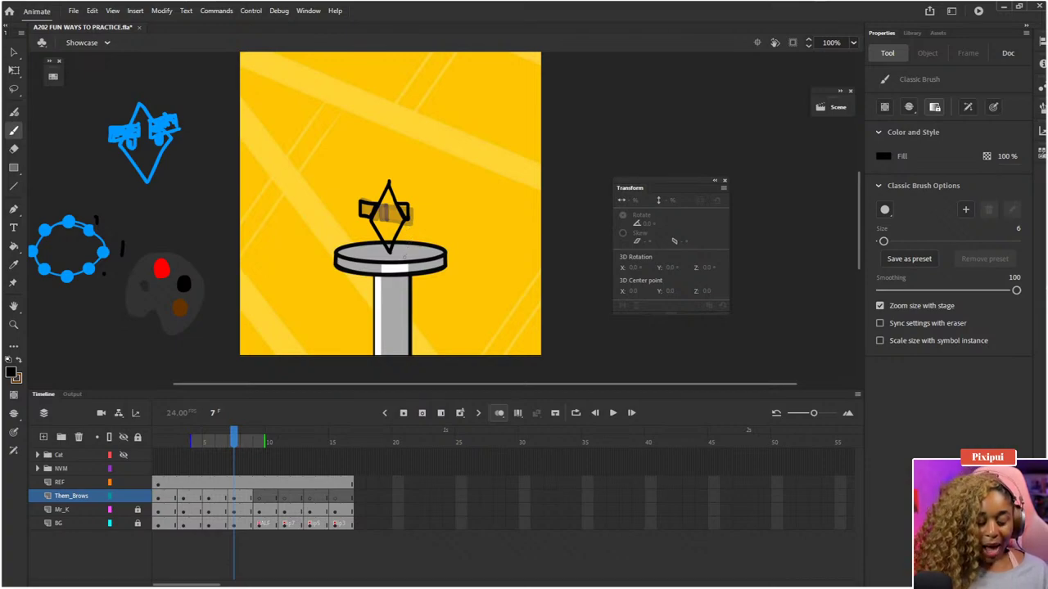
- Paint-bucket the left brow brown on frame 7, then undo a trial brush stroke on frame 9
{"action": "key", "text": "k"}
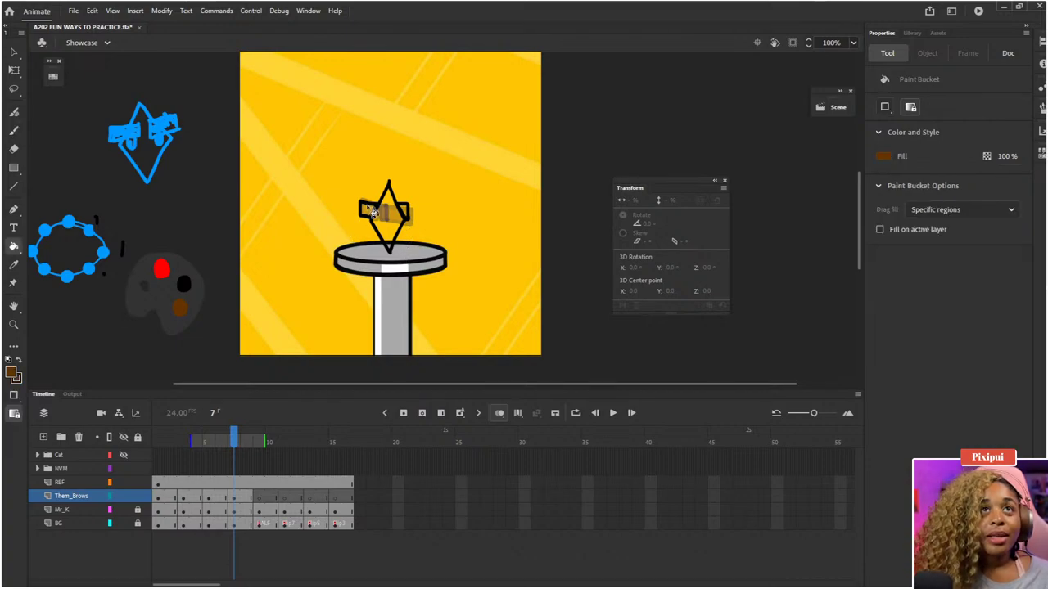
{"action": "left_click", "coordinate": [369, 211]}
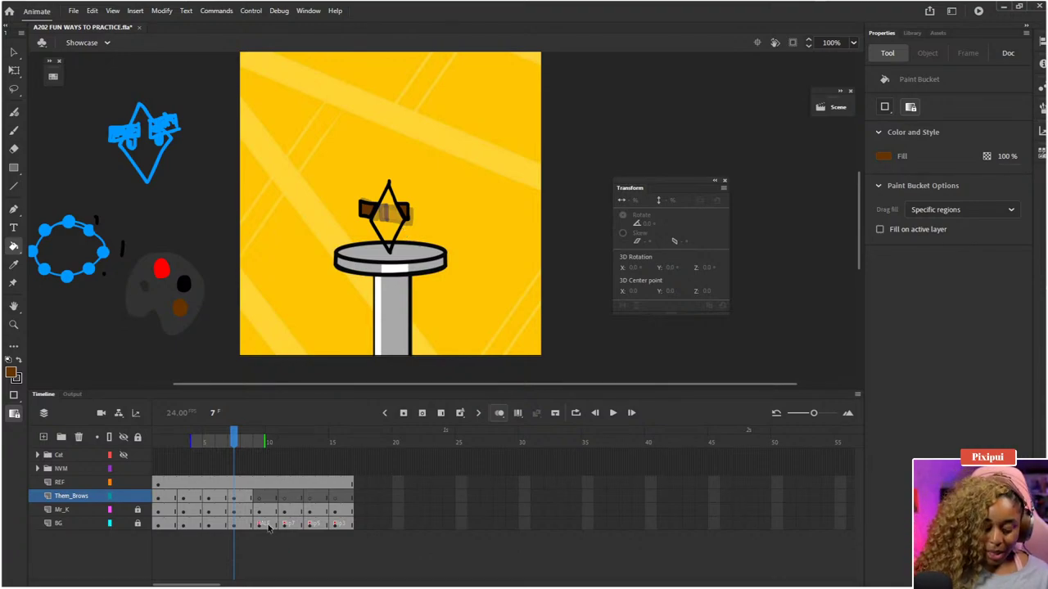
{"action": "key", "text": "."}
{"action": "key", "text": "."}
{"action": "key", "text": "."}
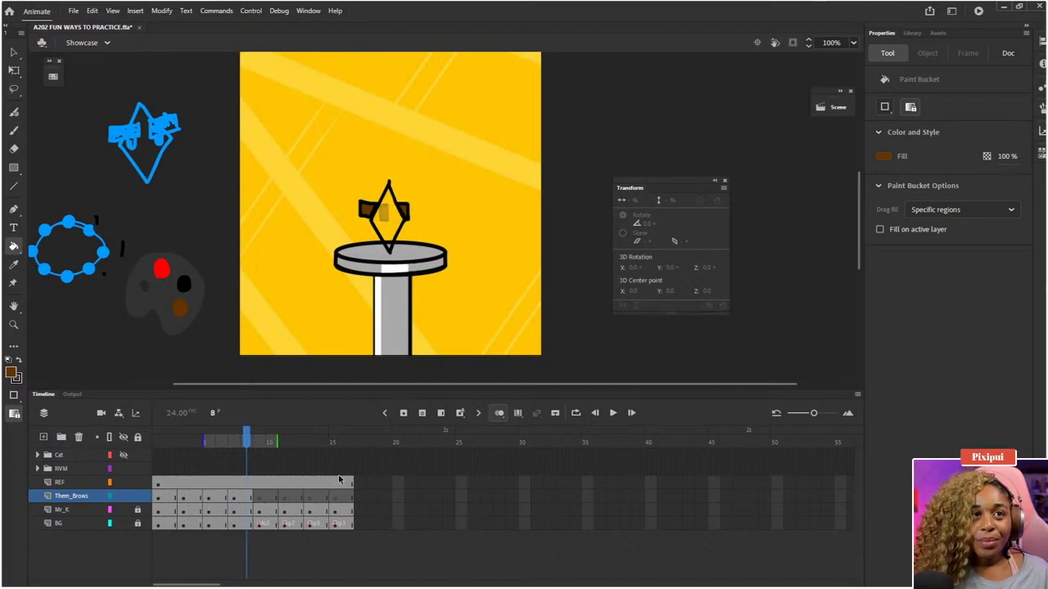
{"action": "key", "text": "b"}
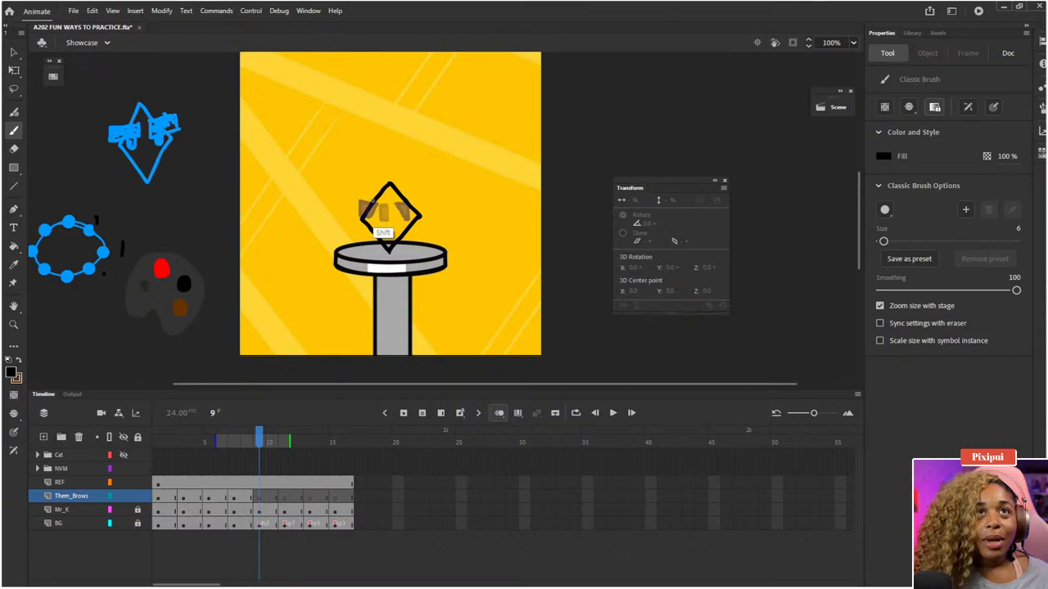
{"action": "left_click_drag", "start_coordinate": [373, 200], "coordinate": [350, 199]}
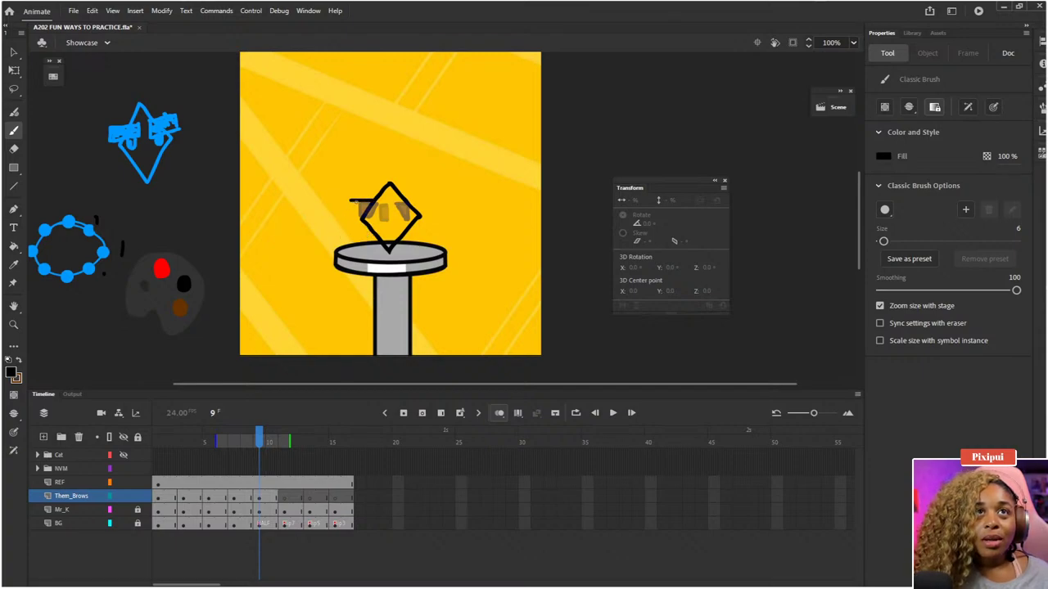
{"action": "key", "text": "ctrl+z"}
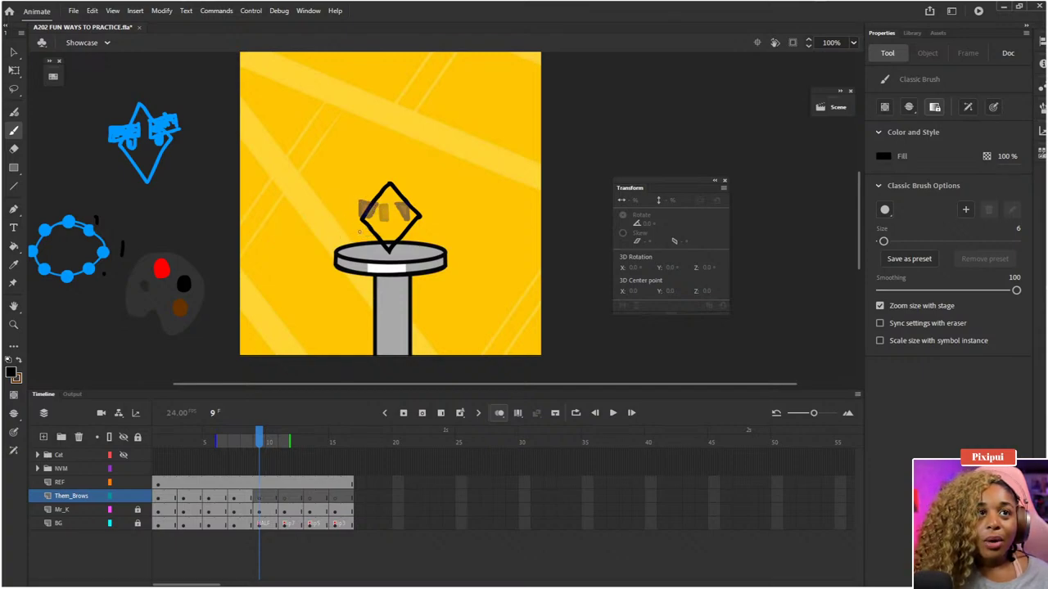
{"action": "left_click", "coordinate": [164, 442]}
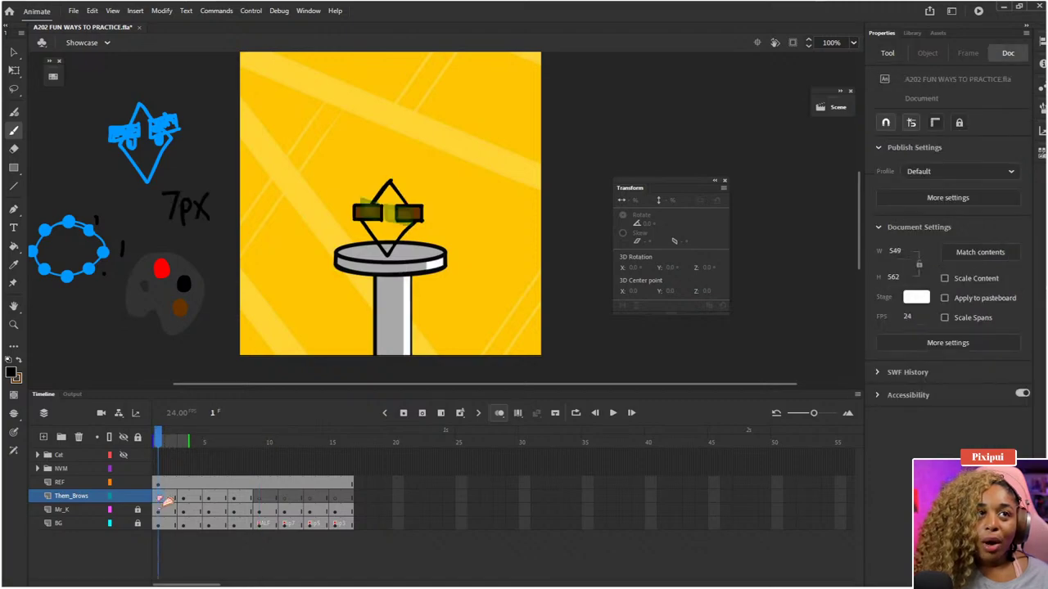
- Copy the frame 1 brows onto frame 9 of Them_Brows and erase part of the left brow
{"action": "left_click", "coordinate": [160, 496]}
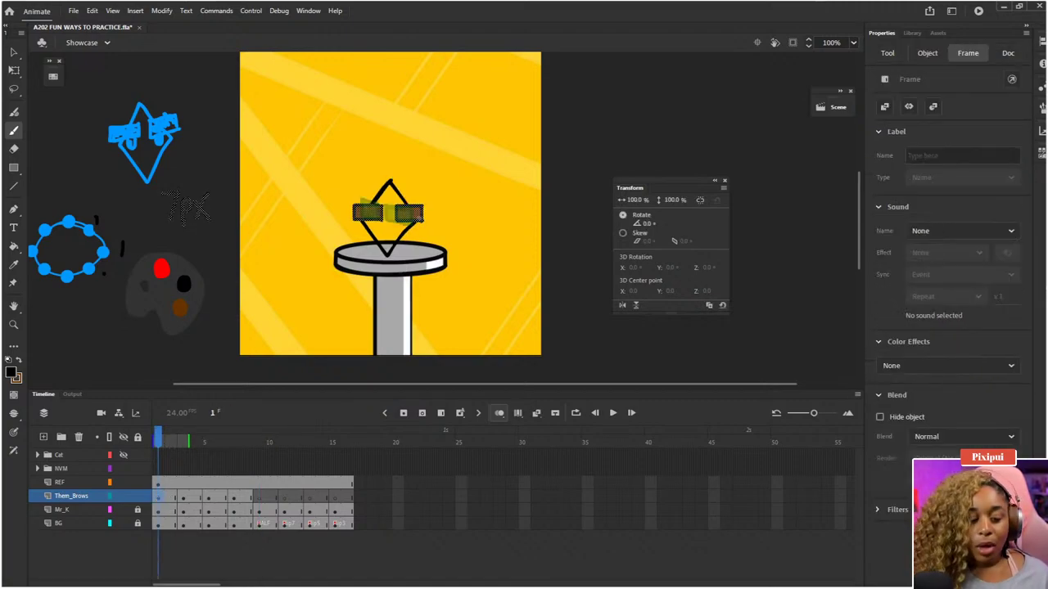
{"action": "right_click", "coordinate": [157, 496]}
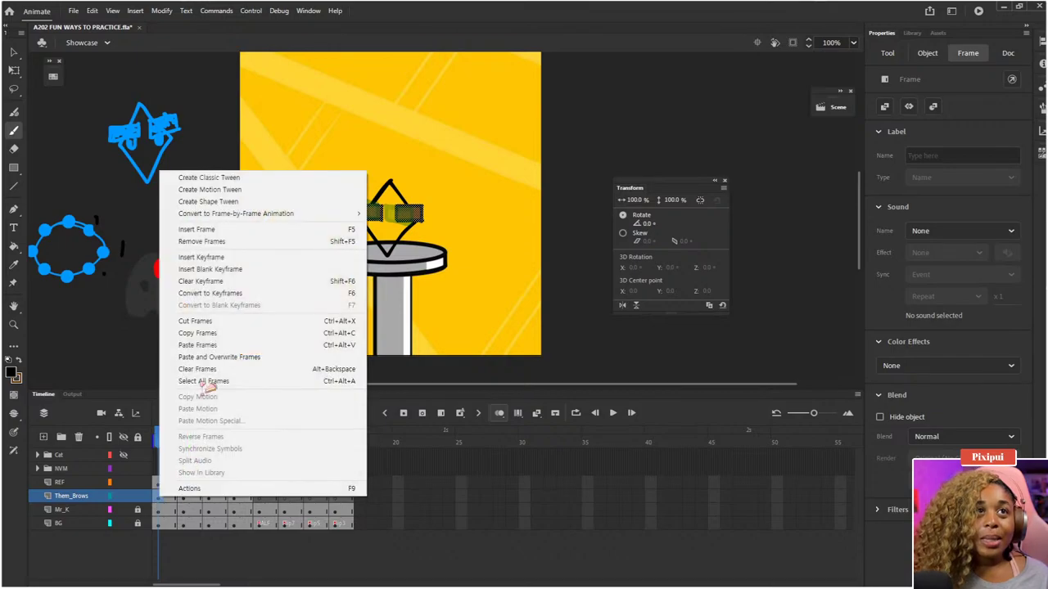
{"action": "left_click", "coordinate": [203, 336]}
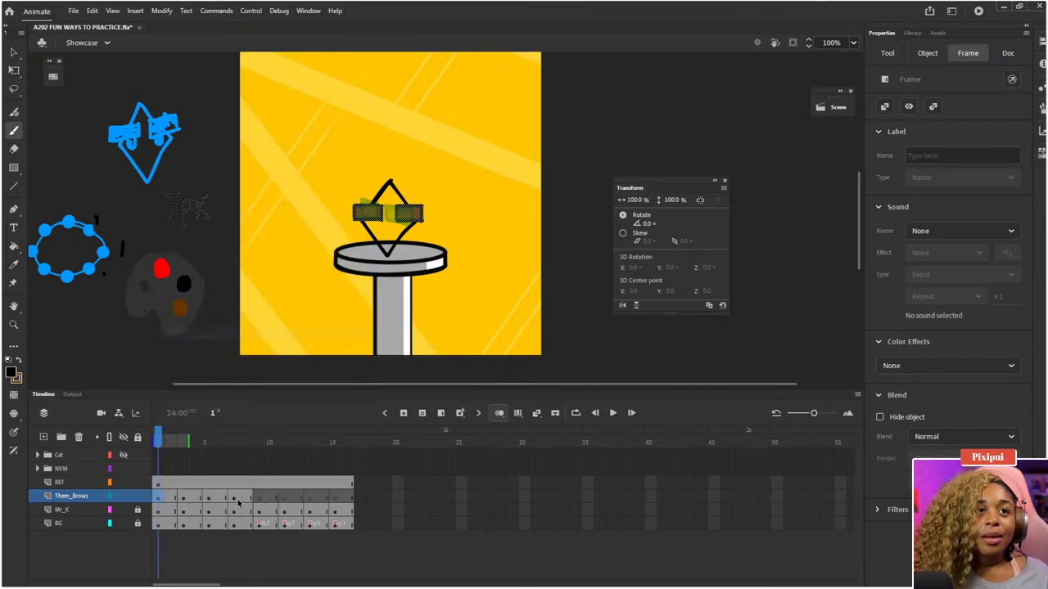
{"action": "right_click", "coordinate": [259, 500]}
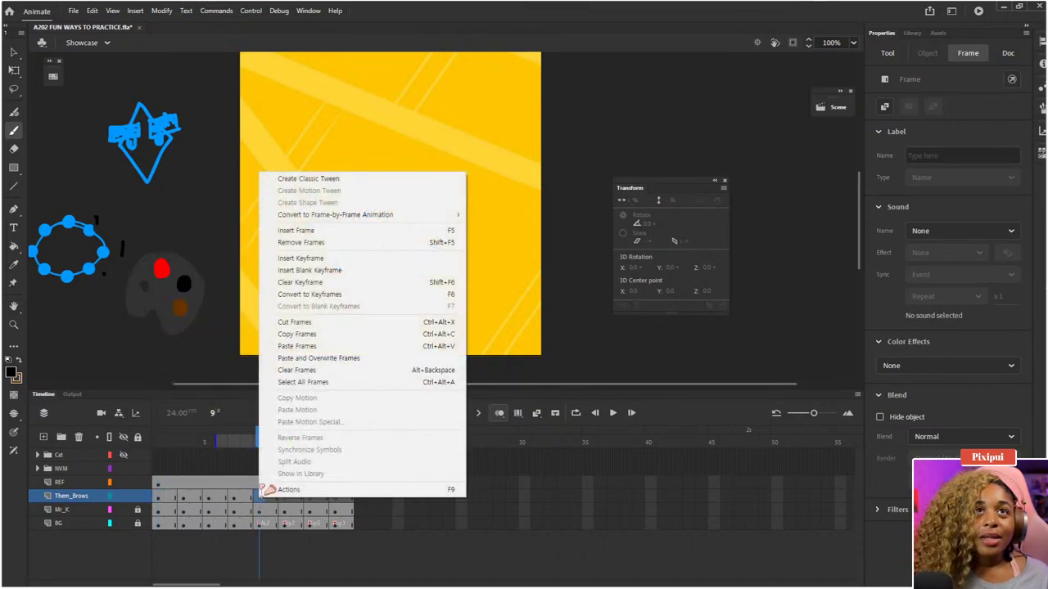
{"action": "left_click", "coordinate": [322, 353]}
{"action": "key", "text": "e"}
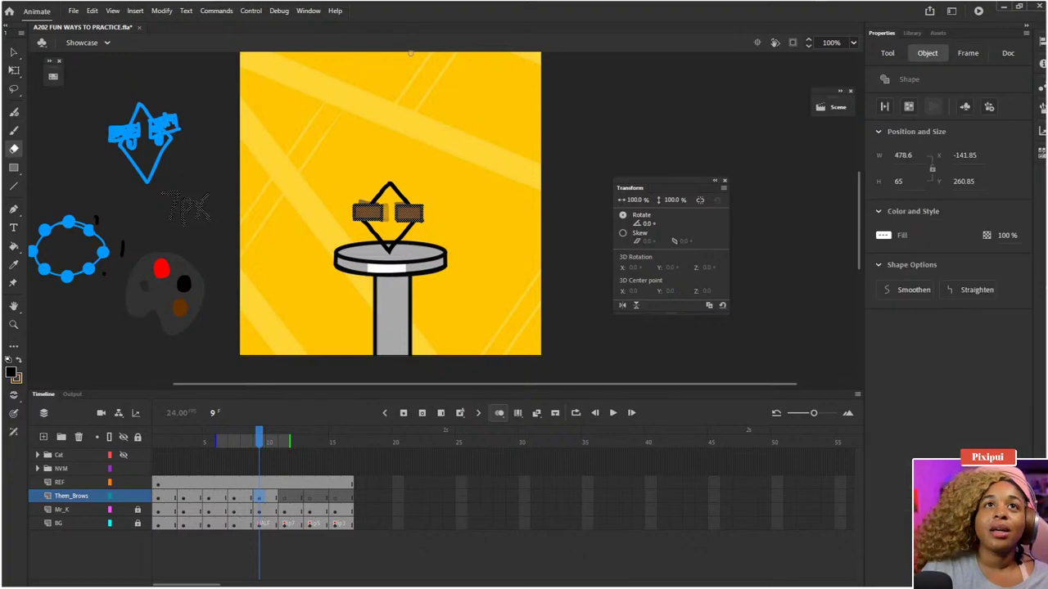
{"action": "left_click_drag", "start_coordinate": [373, 219], "coordinate": [385, 203]}
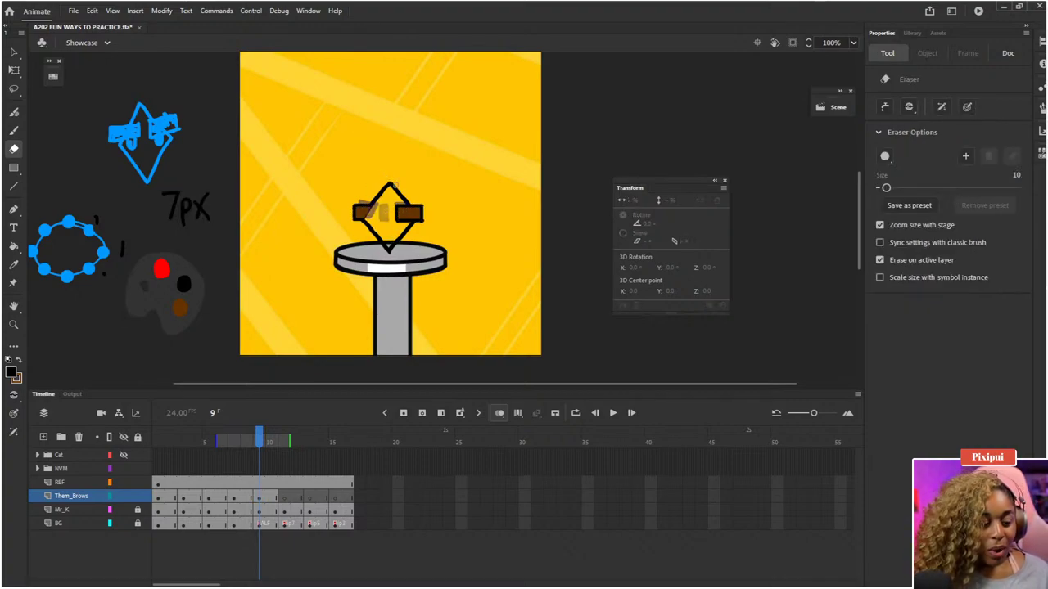
- Erase the right brow's overlap along the diamond's edge at 400%, then drag Them_Brows below Mr_K
{"action": "mouse_move", "coordinate": [392, 194]}
{"action": "left_mouse_down"}
{"action": "mouse_move", "coordinate": [400, 227]}
{"action": "mouse_move", "coordinate": [391, 199]}
{"action": "mouse_move", "coordinate": [418, 229]}
{"action": "mouse_move", "coordinate": [403, 206]}
{"action": "mouse_move", "coordinate": [425, 223]}
{"action": "left_mouse_up"}
{"action": "key", "text": "ctrl"}
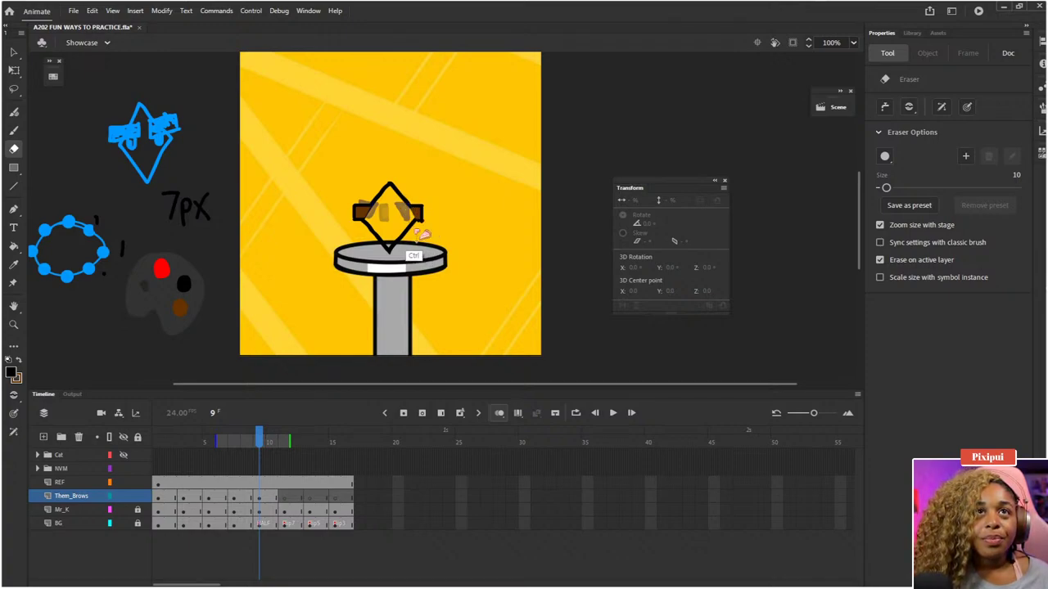
{"action": "scroll", "coordinate": [403, 171], "scroll_direction": "up", "scroll_amount": 2}
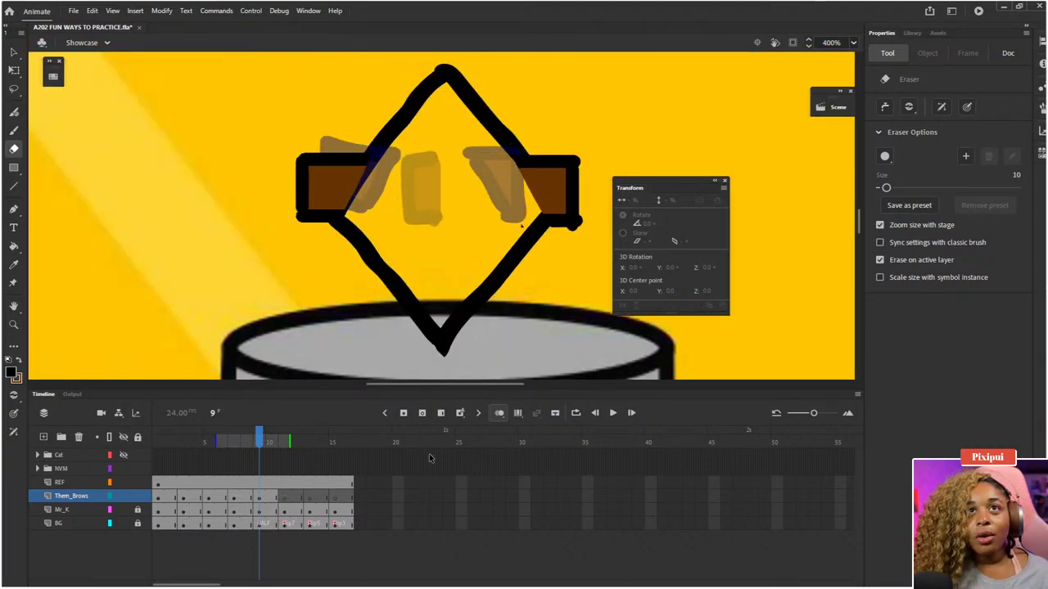
{"action": "mouse_move", "coordinate": [528, 261]}
{"action": "left_mouse_down"}
{"action": "mouse_move", "coordinate": [510, 210]}
{"action": "mouse_move", "coordinate": [507, 150]}
{"action": "mouse_move", "coordinate": [538, 219]}
{"action": "left_mouse_up"}
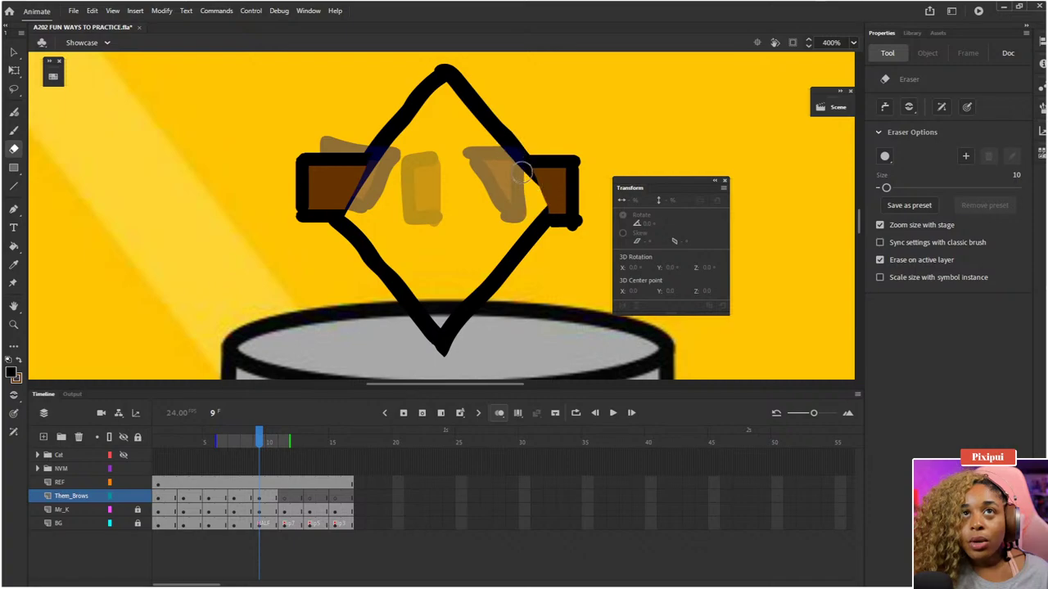
{"action": "left_click_drag", "start_coordinate": [522, 171], "coordinate": [542, 210]}
{"action": "left_click_drag", "start_coordinate": [524, 171], "coordinate": [545, 213]}
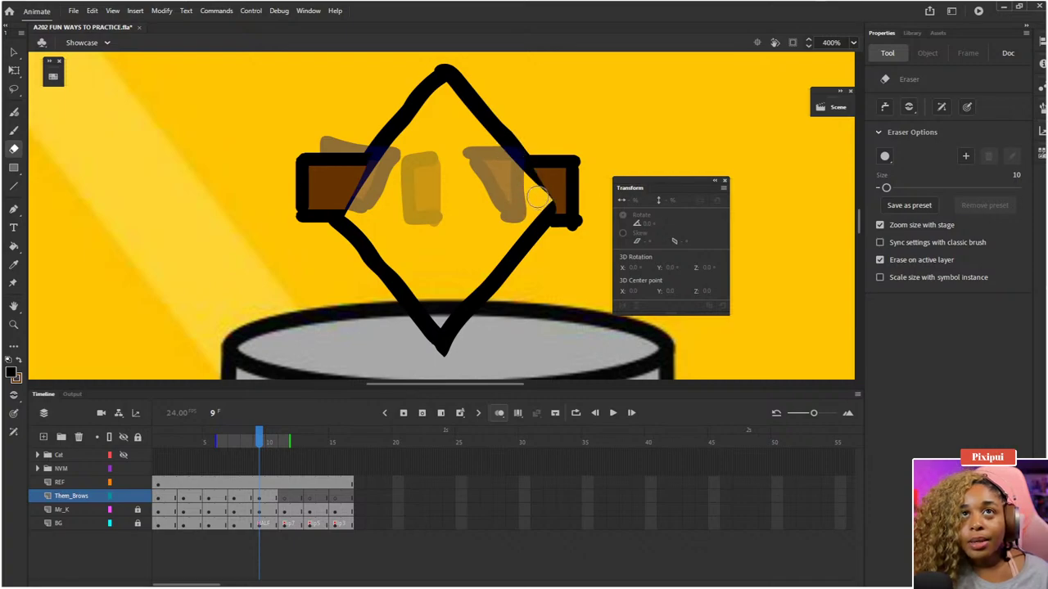
{"action": "left_click_drag", "start_coordinate": [524, 173], "coordinate": [545, 210]}
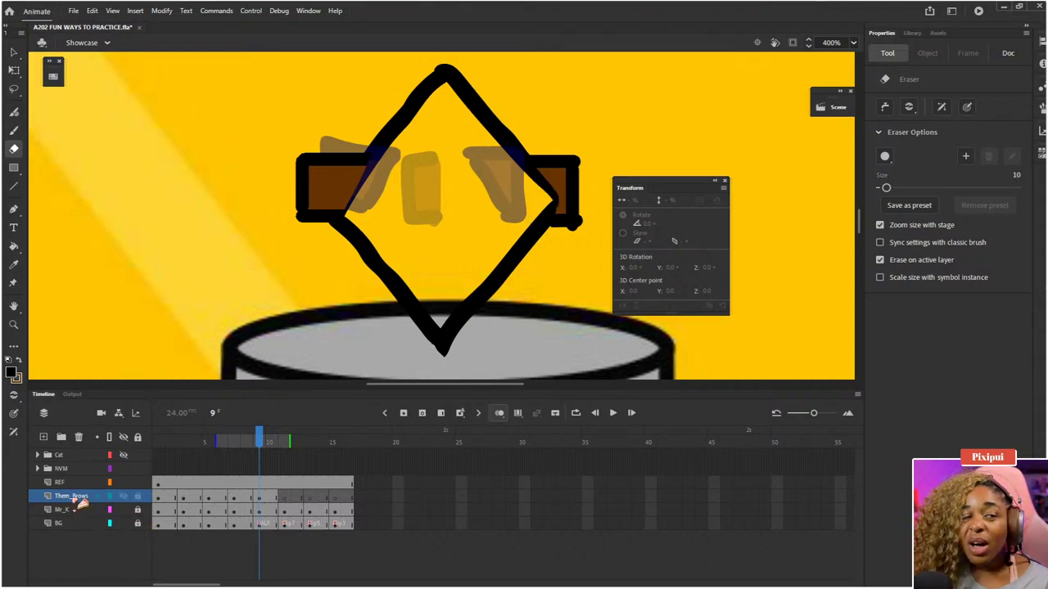
{"action": "left_click_drag", "start_coordinate": [82, 502], "coordinate": [82, 514]}
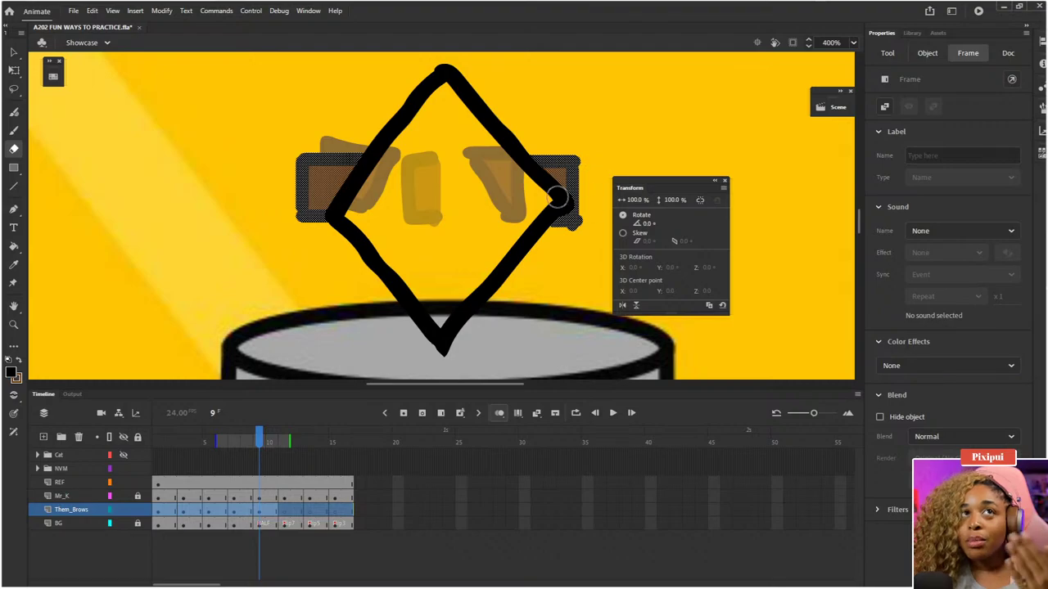
- Undo the layer move and duplicate the Them_Brows layer
{"action": "key", "text": "ctrl+z"}
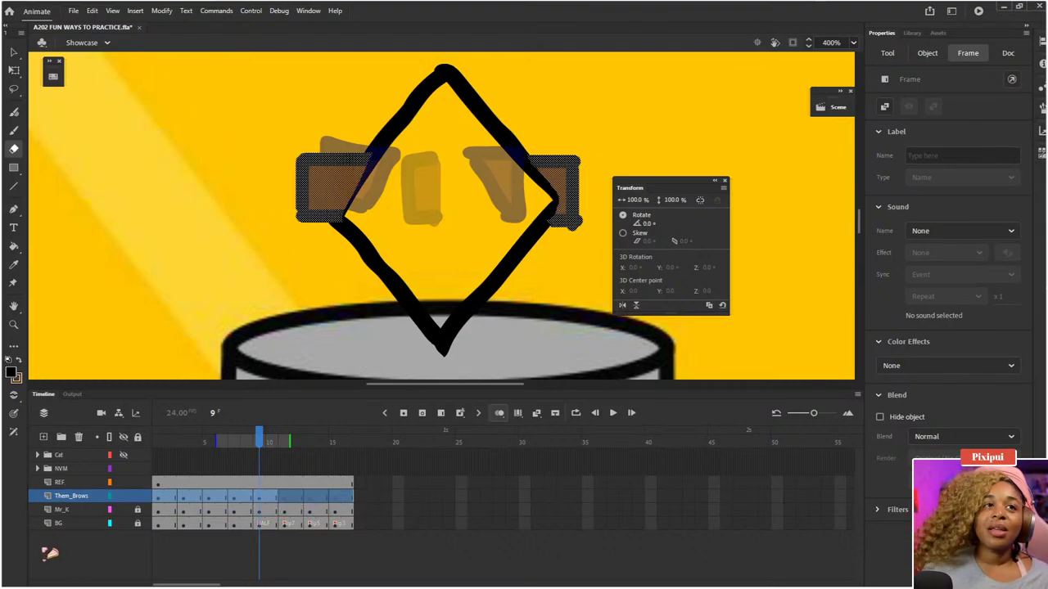
{"action": "right_click", "coordinate": [76, 498]}
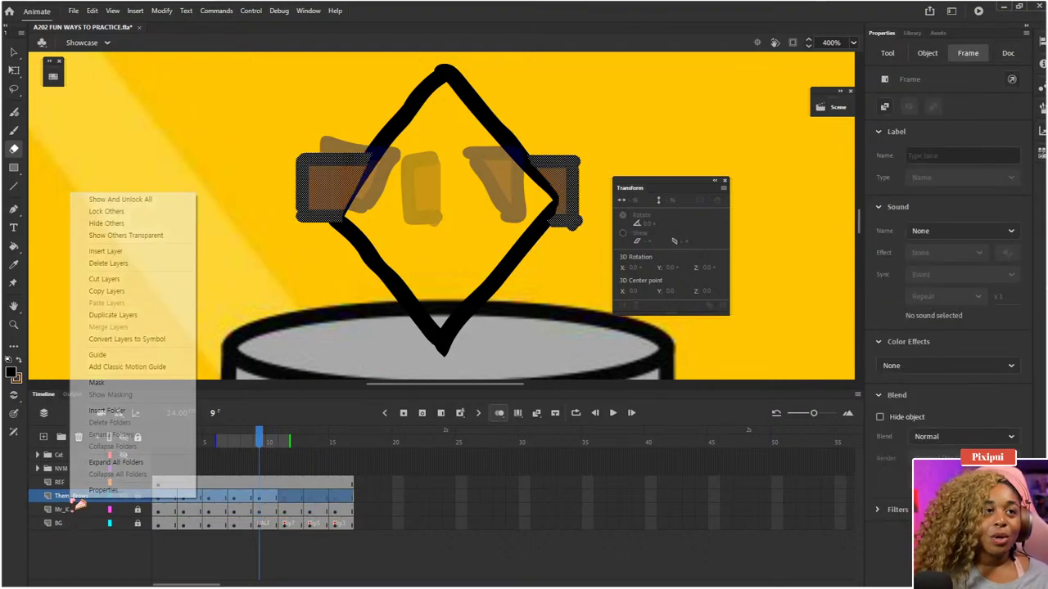
{"action": "left_click", "coordinate": [131, 317]}
- Drag the duplicated brows layer beneath Mr_K
{"action": "left_click", "coordinate": [206, 569]}
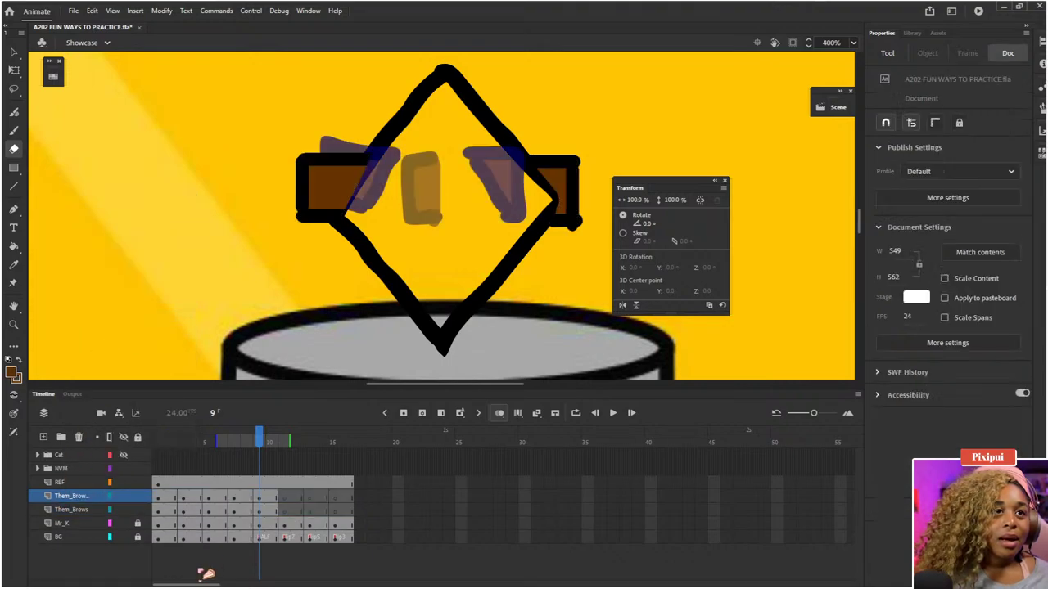
{"action": "left_click", "coordinate": [159, 499]}
{"action": "left_click", "coordinate": [236, 498], "text": "shift"}
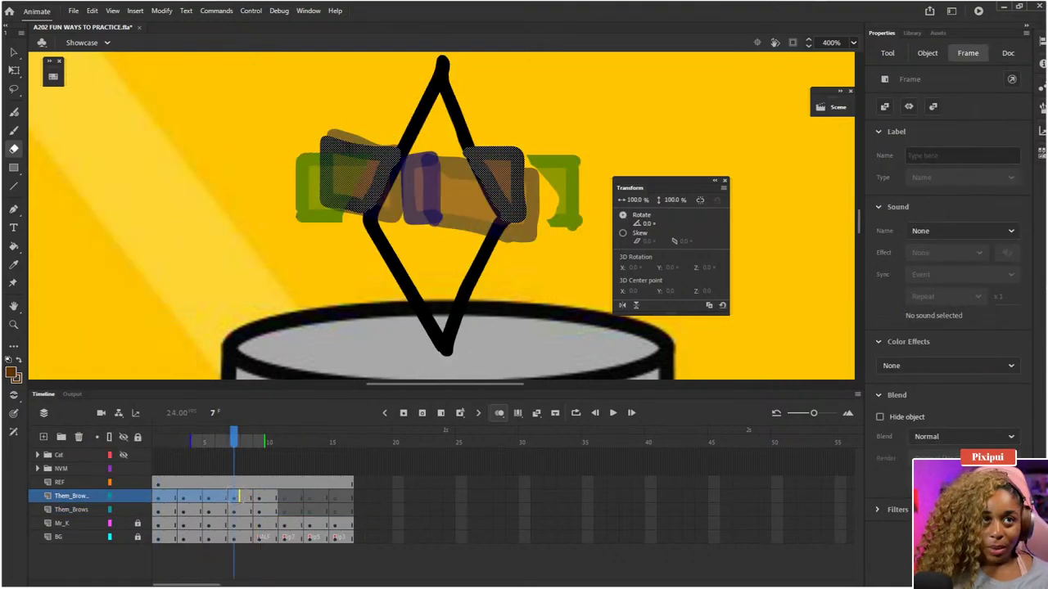
{"action": "key", "text": "comma"}
{"action": "key", "text": "comma"}
{"action": "key", "text": "comma"}
{"action": "key", "text": "comma"}
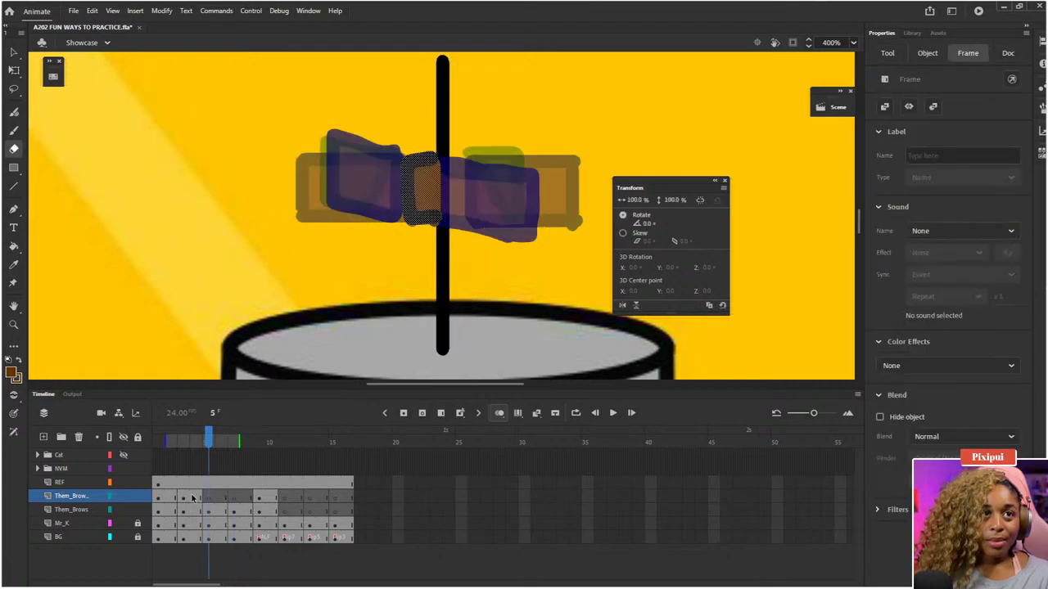
{"action": "left_click", "coordinate": [161, 499]}
{"action": "left_click_drag", "start_coordinate": [71, 496], "coordinate": [72, 538]}
- Scrub the brow animation from frame 9 with nothing selected to check the layering
{"action": "left_click", "coordinate": [257, 496]}
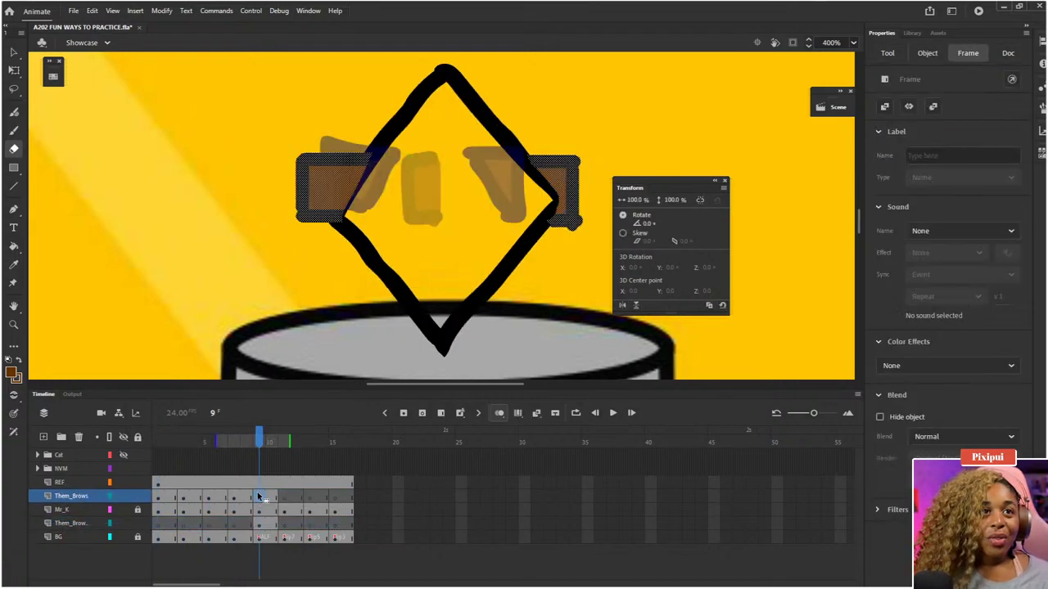
{"action": "key", "text": "ctrl+shift+a"}
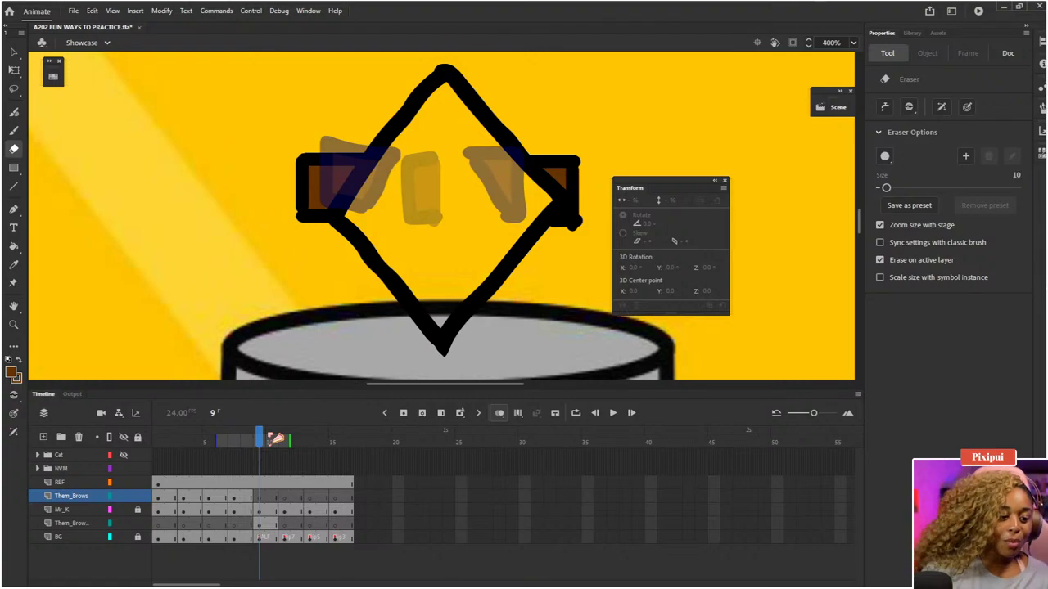
{"action": "scroll", "coordinate": [426, 253], "scroll_direction": "down", "scroll_amount": 3}
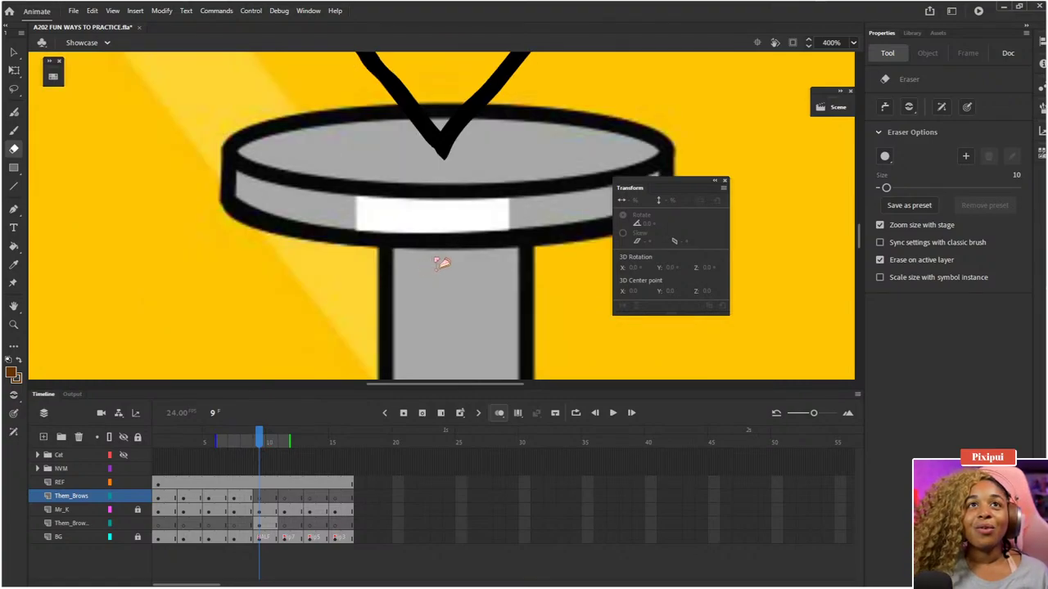
{"action": "scroll", "coordinate": [428, 255], "scroll_direction": "up", "scroll_amount": 3}
{"action": "scroll", "coordinate": [435, 260], "scroll_direction": "down", "scroll_amount": 2}
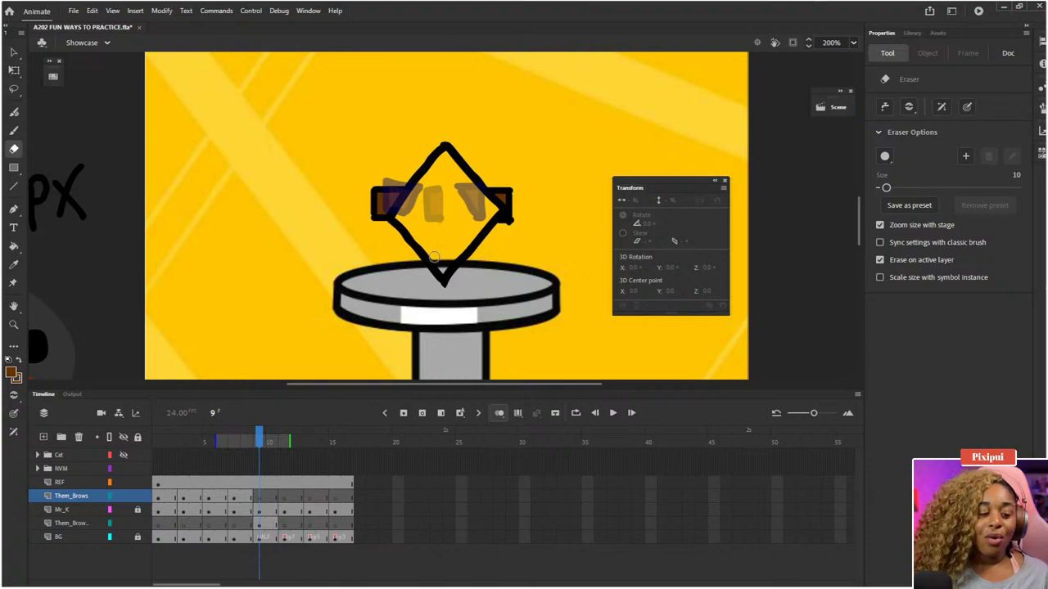
{"action": "scroll", "coordinate": [433, 259], "scroll_direction": "up", "scroll_amount": 1}
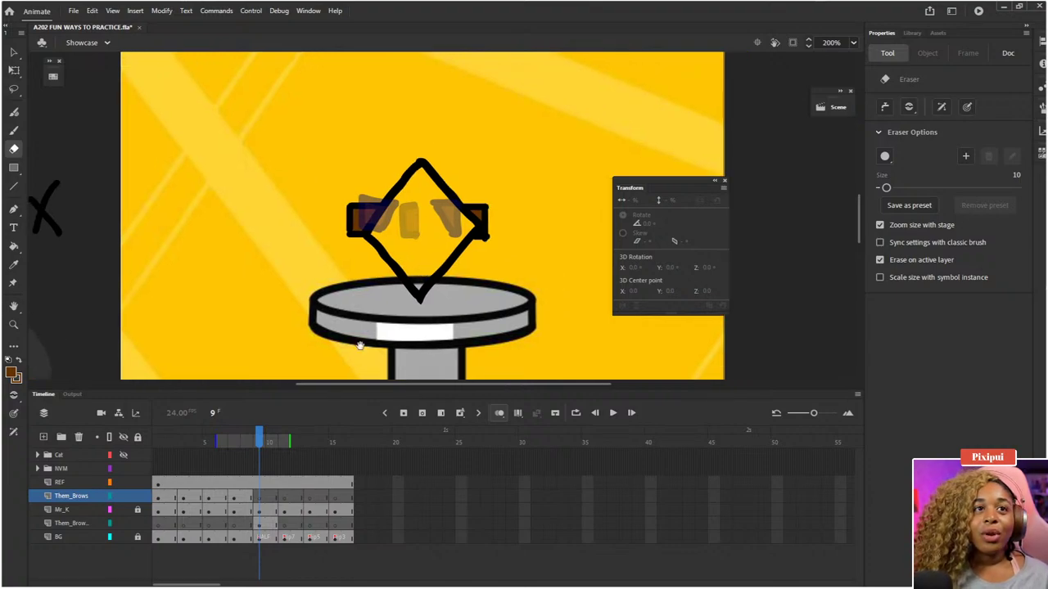
{"action": "left_click_drag", "start_coordinate": [264, 442], "coordinate": [236, 460]}
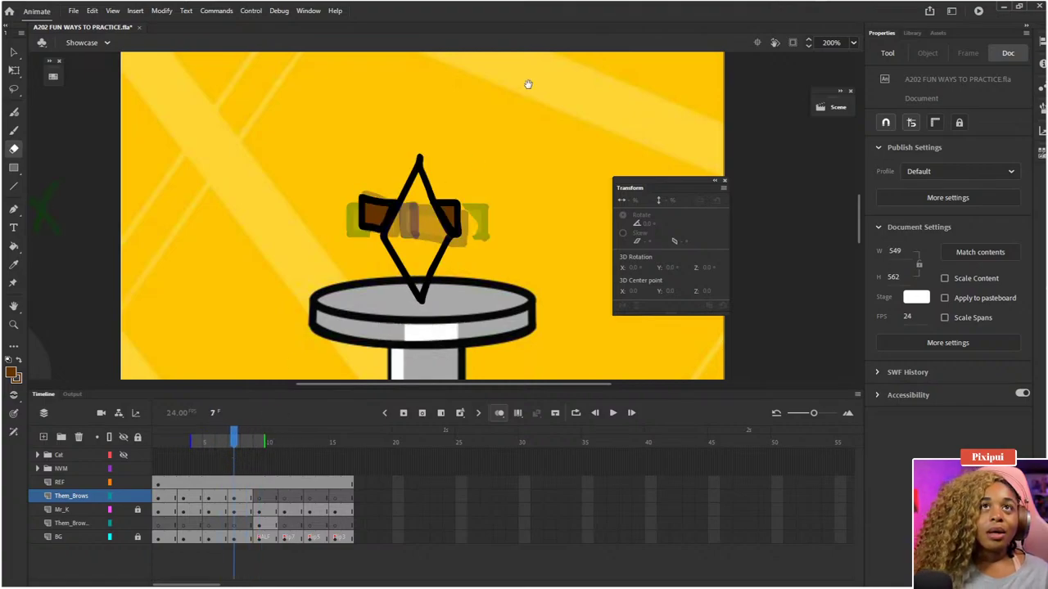
- Zoom in and erase the top-left corner of the left brow on frame 7
{"action": "key", "text": "ctrl+="}
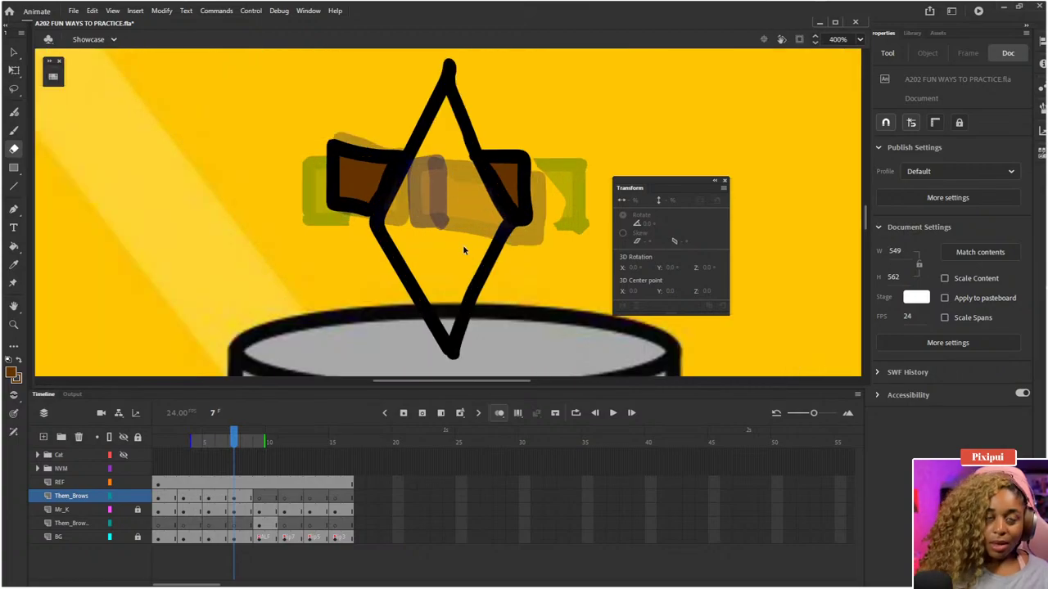
{"action": "key", "text": "e"}
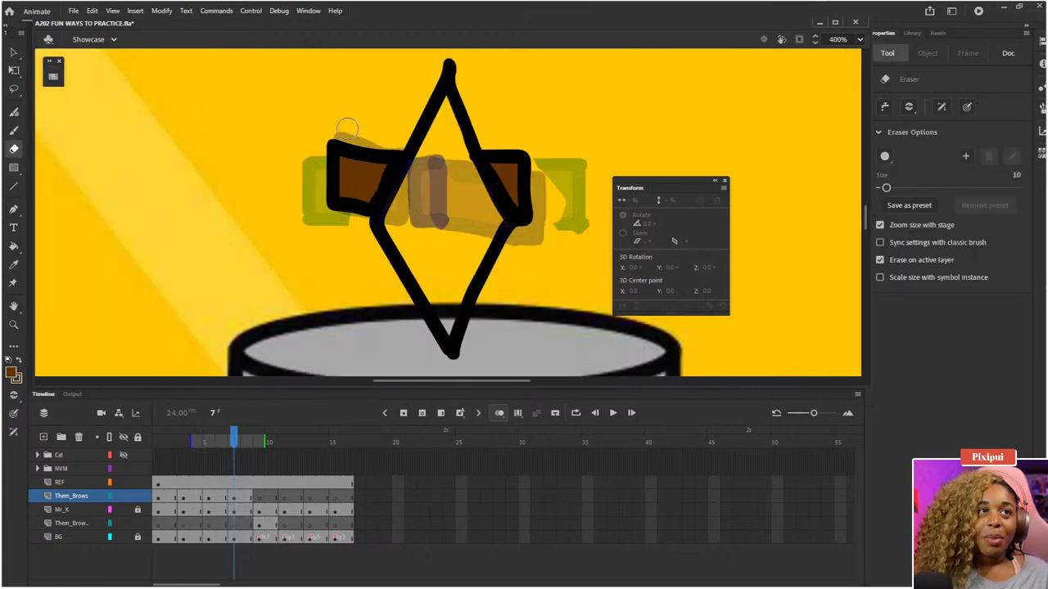
{"action": "mouse_move", "coordinate": [334, 131]}
{"action": "left_mouse_down"}
{"action": "mouse_move", "coordinate": [343, 129]}
{"action": "mouse_move", "coordinate": [331, 131]}
{"action": "mouse_move", "coordinate": [338, 164]}
{"action": "left_mouse_up"}
{"action": "key", "text": "b"}
{"action": "key", "text": "ctrl+z"}
{"action": "key", "text": "ctrl+z"}
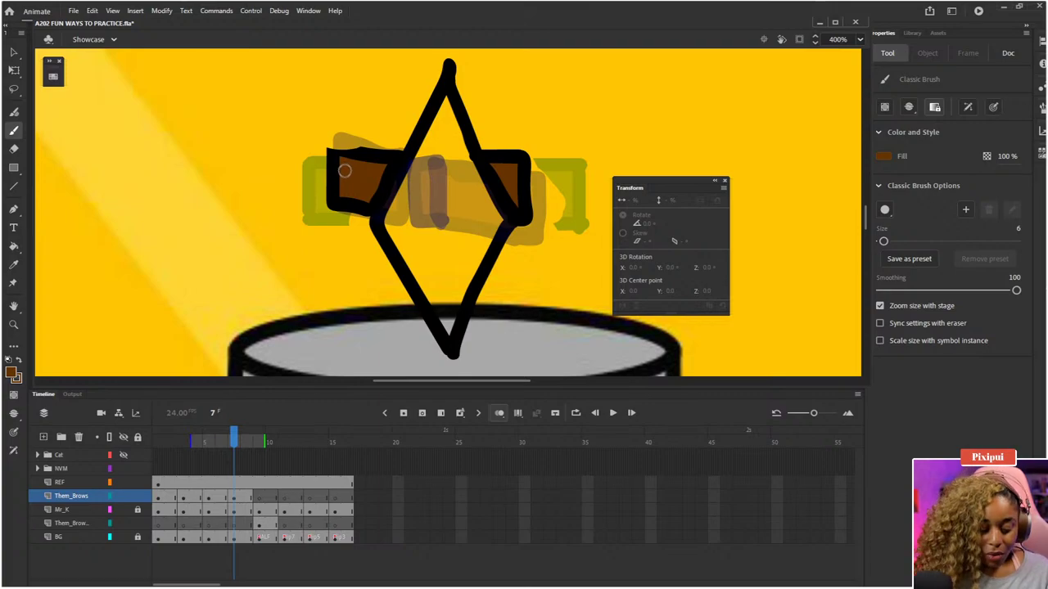
- Sample the black outline colour, try a curly brush test stroke, and undo it
{"action": "key", "text": "i"}
{"action": "left_click", "coordinate": [366, 155]}
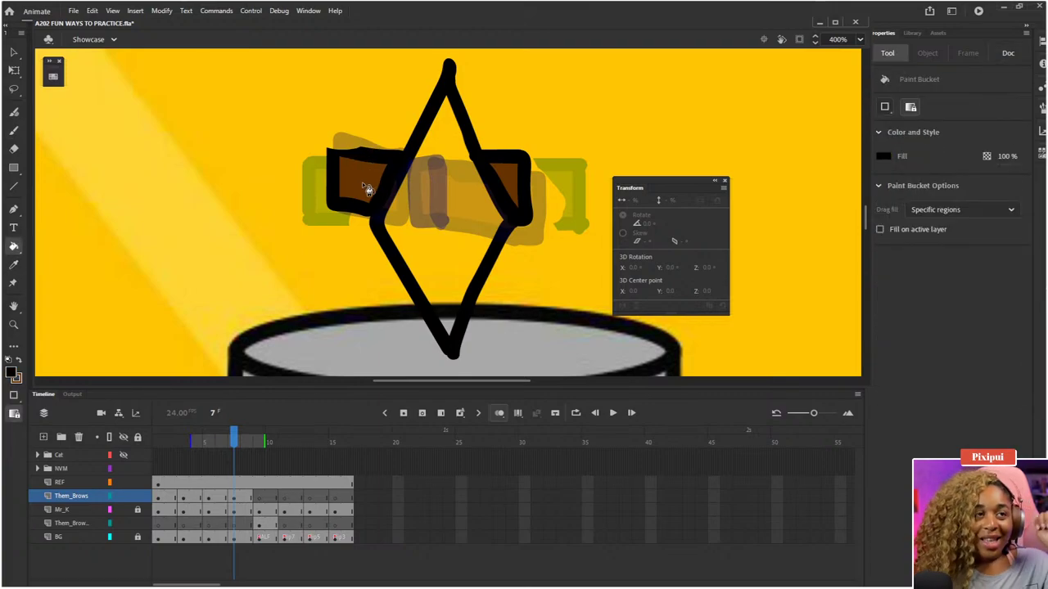
{"action": "key", "text": "b"}
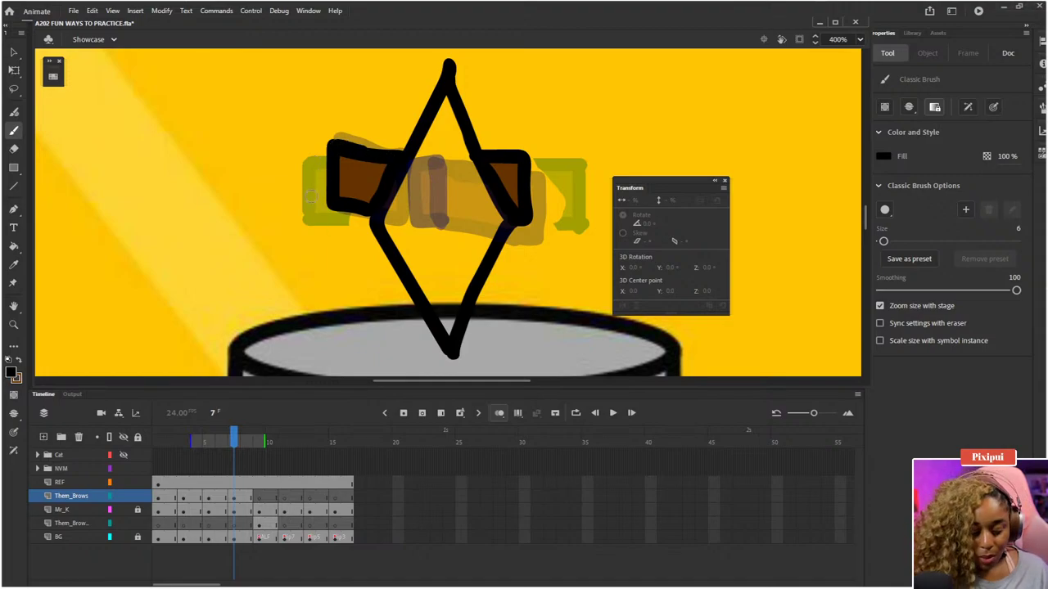
{"action": "mouse_move", "coordinate": [184, 209]}
{"action": "left_mouse_down"}
{"action": "mouse_move", "coordinate": [282, 237]}
{"action": "mouse_move", "coordinate": [328, 315]}
{"action": "left_mouse_up"}
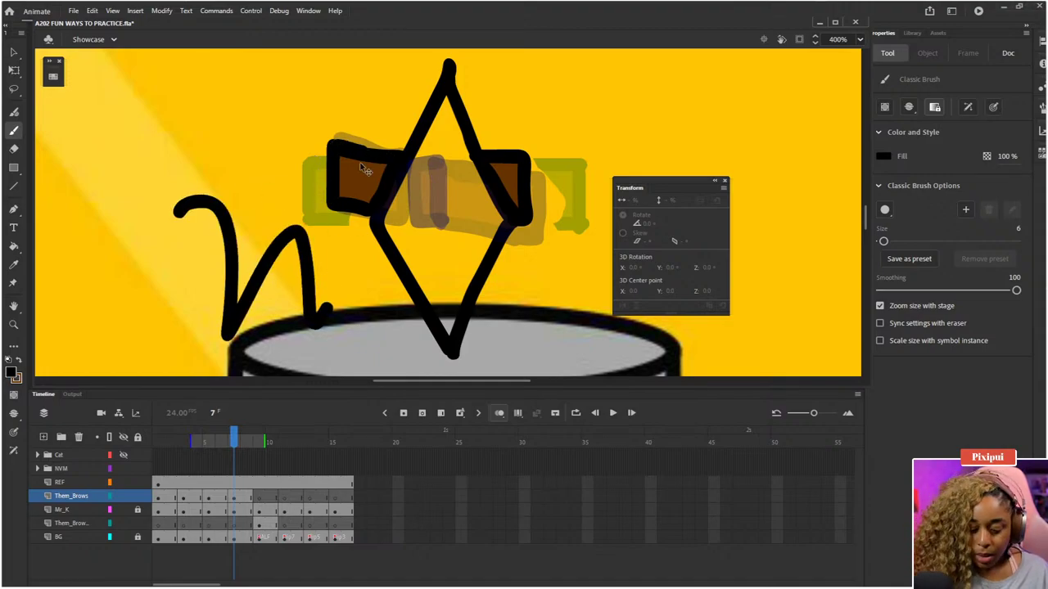
{"action": "key", "text": "ctrl+1"}
{"action": "key", "text": "ctrl+z"}
{"action": "key", "text": "ctrl+4"}
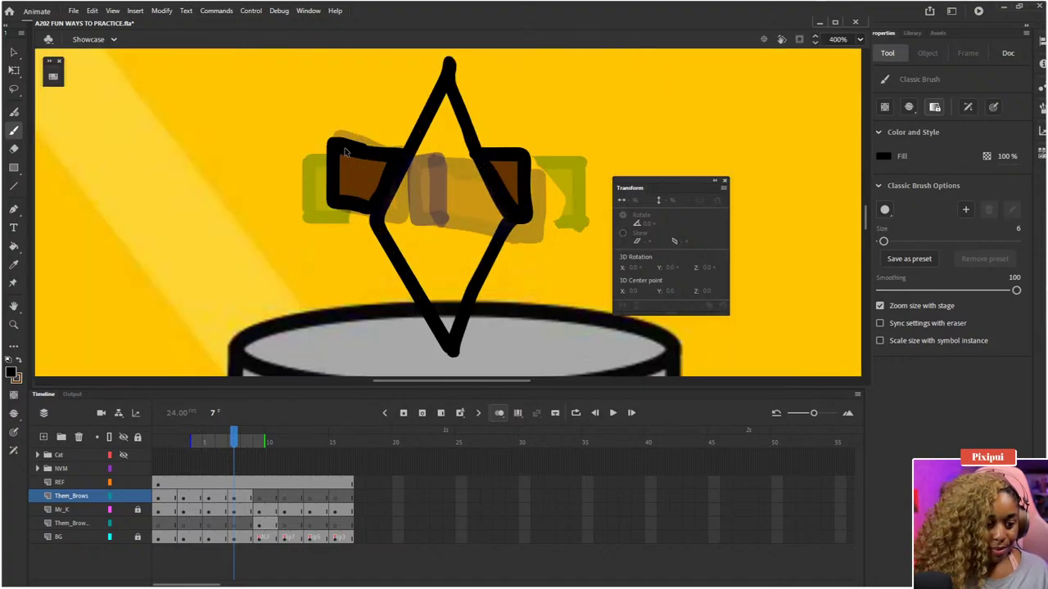
{"action": "key", "text": "e"}
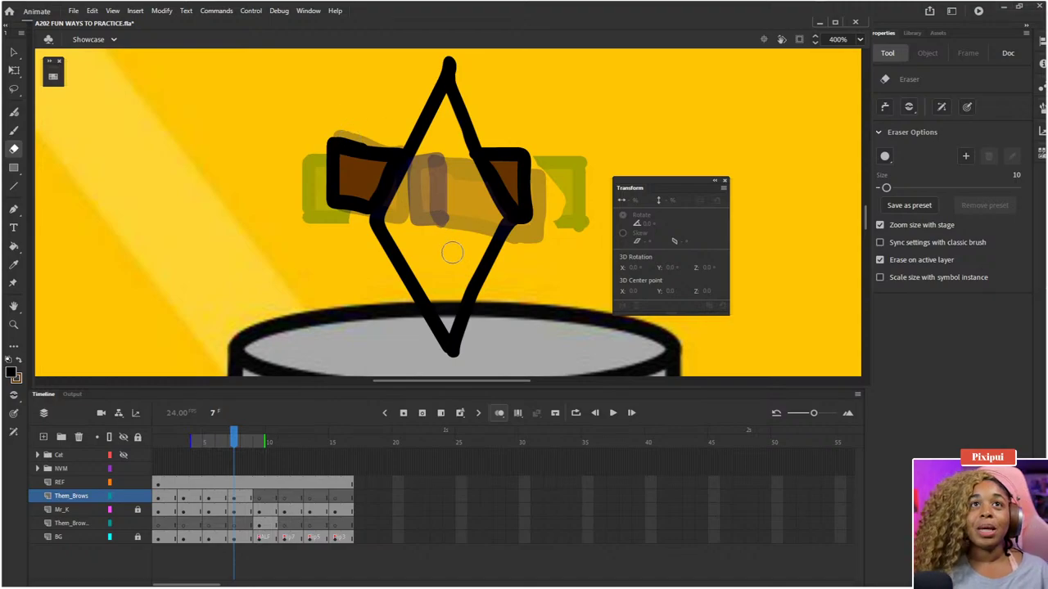
- Erase stray marks above the left brow and return to frame 7 at 100% zoom
{"action": "left_click_drag", "start_coordinate": [448, 248], "coordinate": [452, 251]}
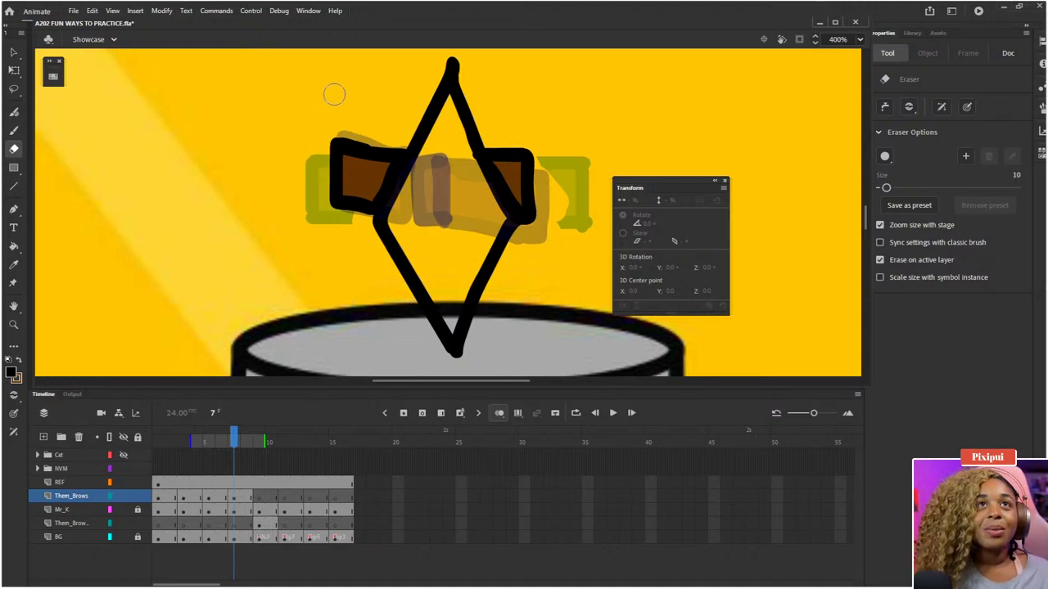
{"action": "mouse_move", "coordinate": [378, 131]}
{"action": "left_mouse_down"}
{"action": "mouse_move", "coordinate": [338, 130]}
{"action": "mouse_move", "coordinate": [372, 131]}
{"action": "mouse_move", "coordinate": [326, 127]}
{"action": "mouse_move", "coordinate": [365, 135]}
{"action": "mouse_move", "coordinate": [325, 118]}
{"action": "left_mouse_up"}
{"action": "key", "text": "ctrl+minus"}
{"action": "key", "text": "ctrl+minus"}
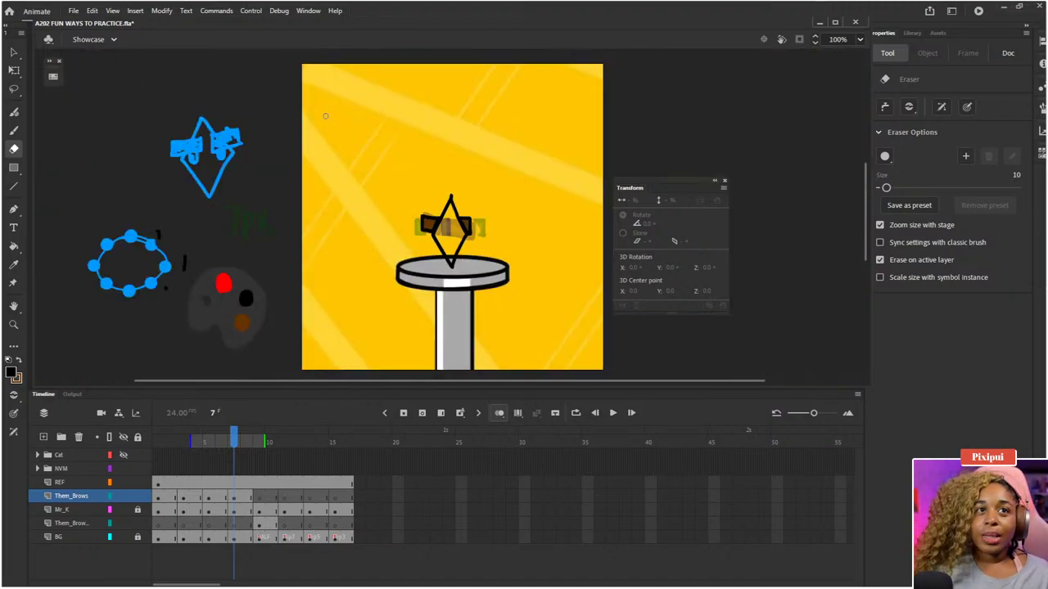
{"action": "left_click_drag", "start_coordinate": [235, 446], "coordinate": [283, 451]}
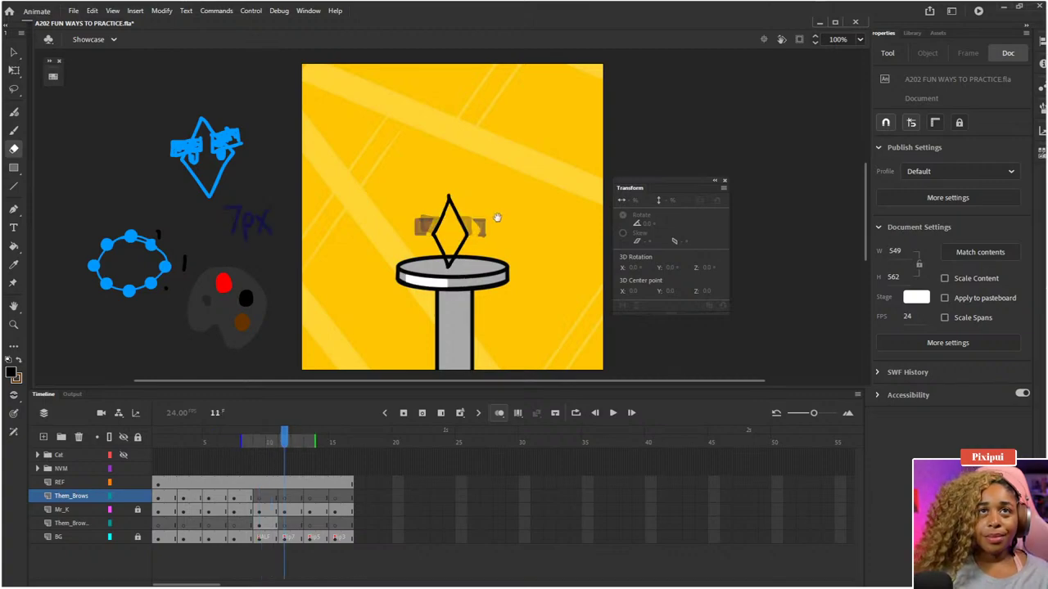
{"action": "left_click_drag", "start_coordinate": [496, 217], "coordinate": [485, 210]}
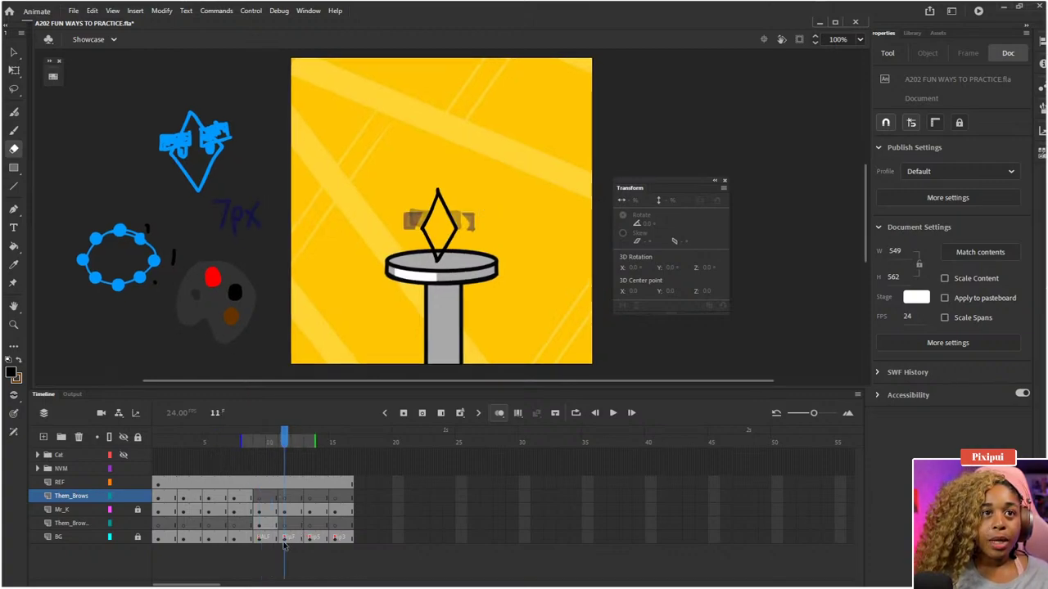
{"action": "left_click", "coordinate": [234, 448]}
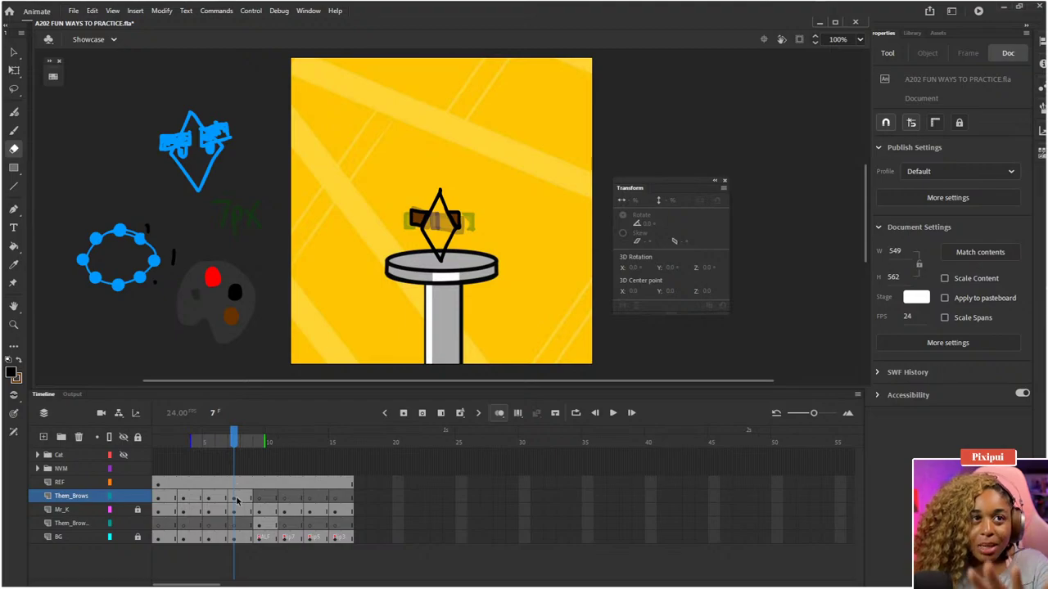
- Copy frame 7 of Them_Brows and paste it onto frame 11
{"action": "left_click", "coordinate": [236, 499]}
{"action": "right_click", "coordinate": [235, 500]}
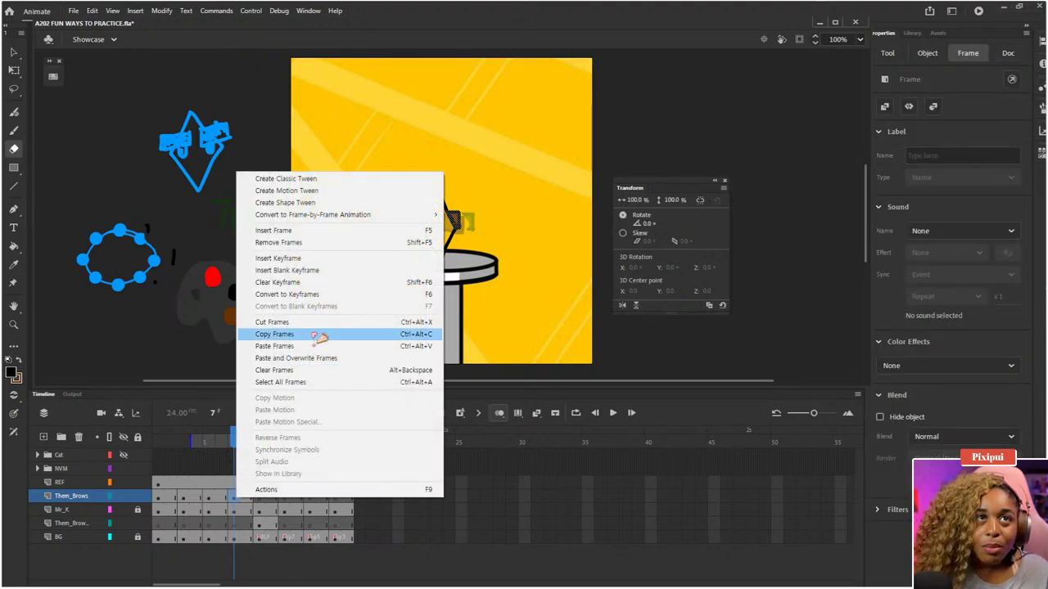
{"action": "left_click", "coordinate": [319, 334]}
{"action": "right_click", "coordinate": [283, 497]}
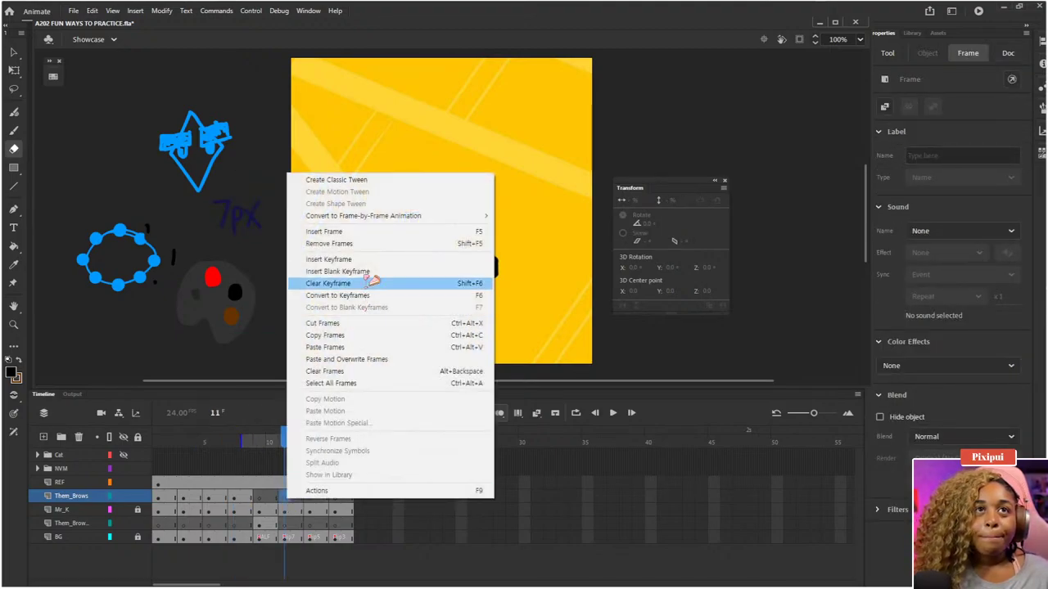
{"action": "left_click", "coordinate": [372, 347]}
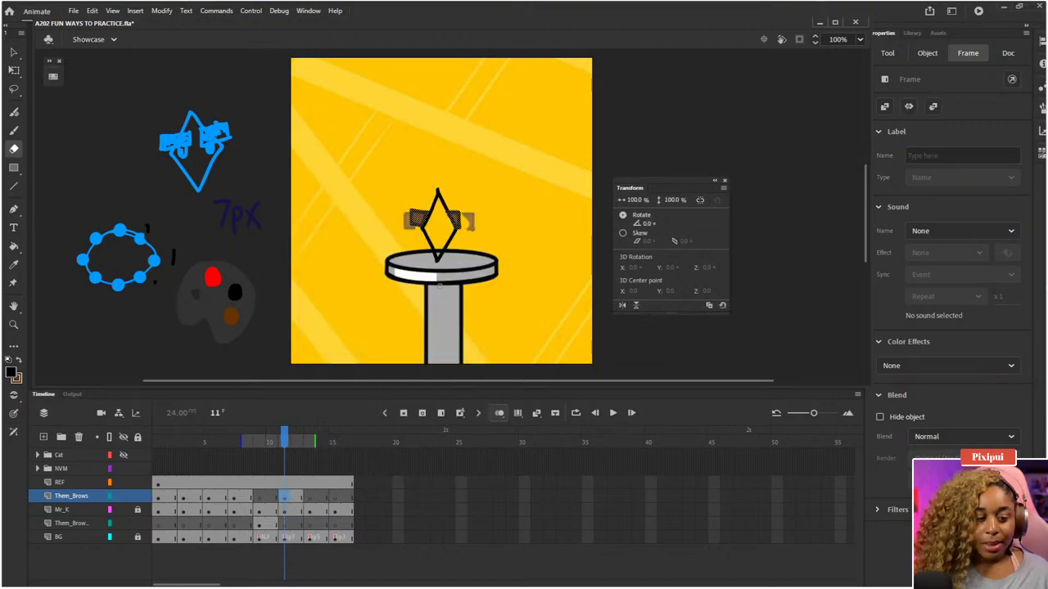
- Flip the pasted brows horizontally and nudge them two steps right
{"action": "key", "text": "q"}
{"action": "left_click", "coordinate": [622, 305]}
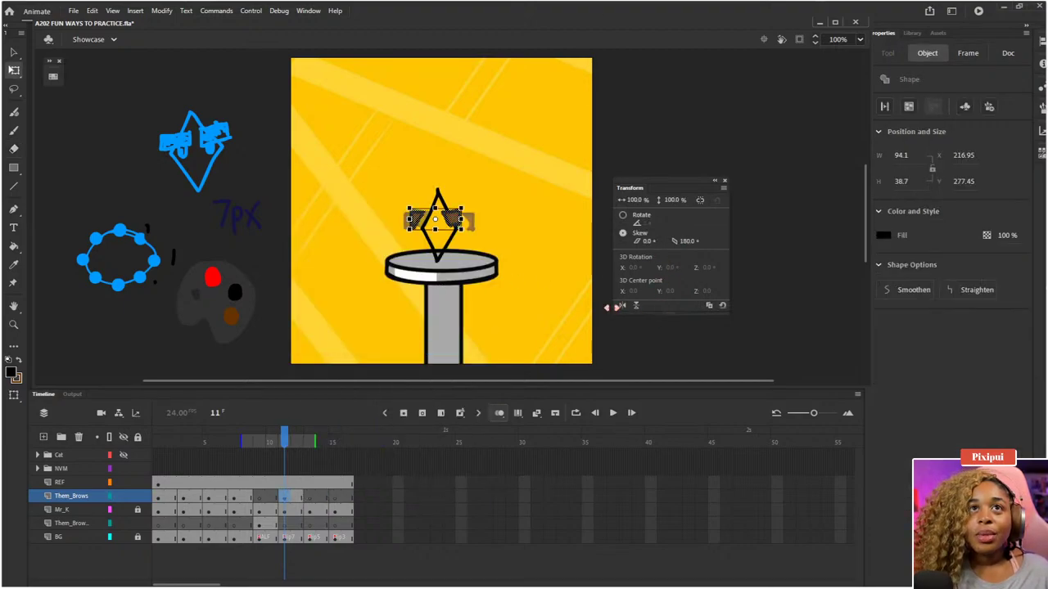
{"action": "key", "text": "ctrl+="}
{"action": "key", "text": "Right"}
{"action": "key", "text": "Right"}
{"action": "key", "text": "Right"}
{"action": "key", "text": "Right"}
{"action": "key", "text": "Right"}
{"action": "key", "text": "Right"}
{"action": "key", "text": "Right"}
{"action": "key", "text": "Right"}
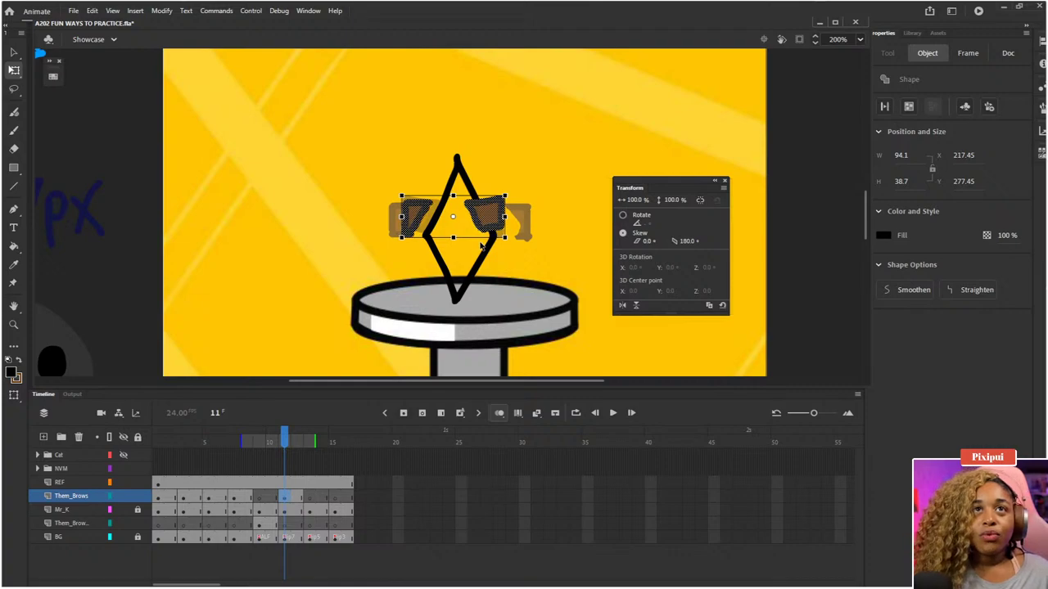
{"action": "key", "text": "Right"}
{"action": "key", "text": "Right"}
{"action": "key", "text": "Right"}
{"action": "key", "text": "Right"}
{"action": "key", "text": "Right"}
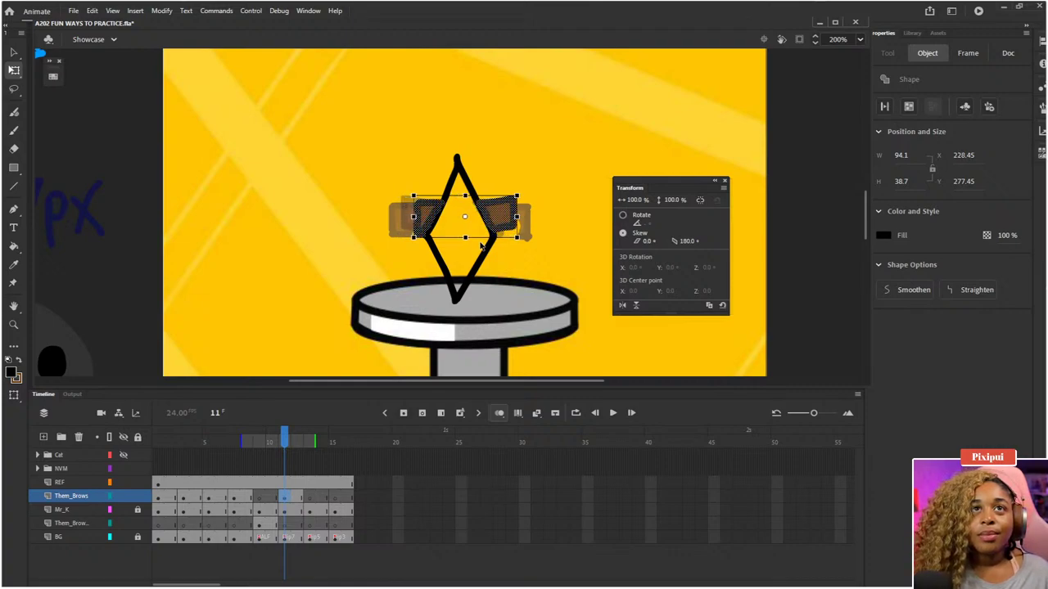
{"action": "left_click", "coordinate": [526, 284]}
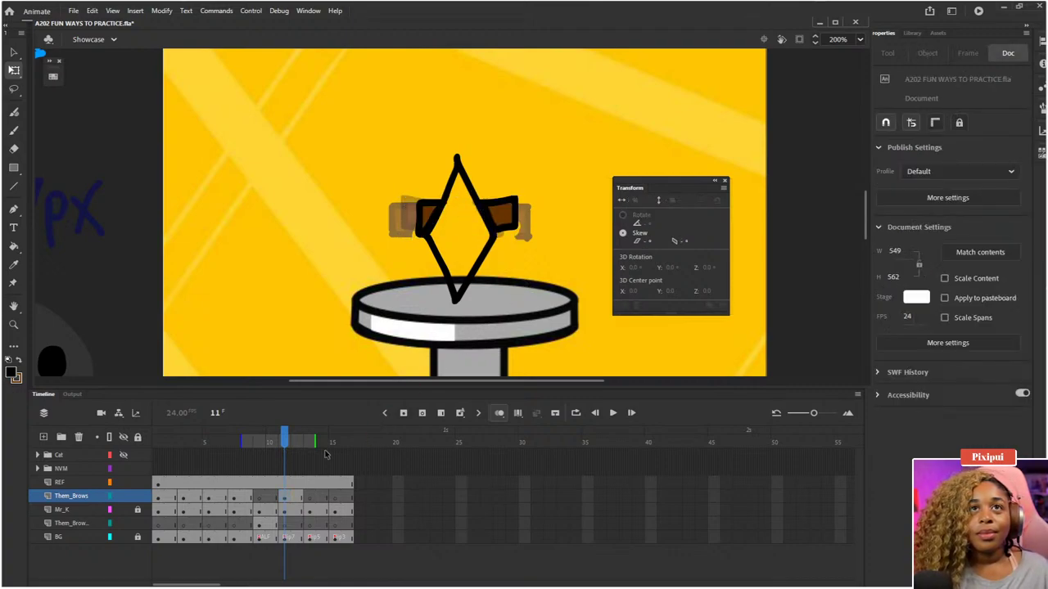
{"action": "left_click_drag", "start_coordinate": [223, 443], "coordinate": [209, 446]}
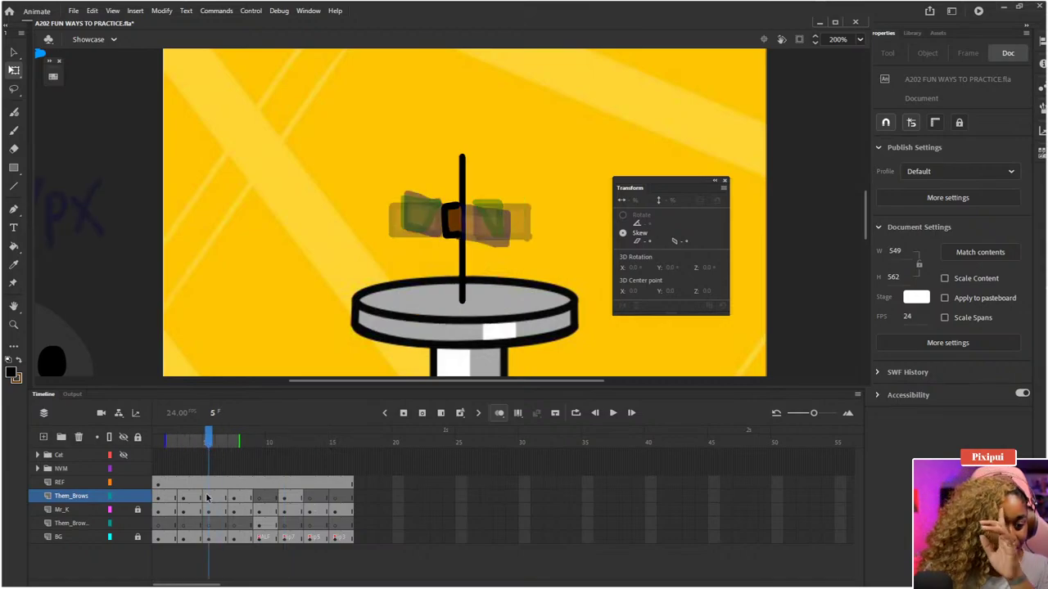
- Copy frame 5's brow and paste it onto frame 13 of Them_Brows
{"action": "right_click", "coordinate": [207, 497]}
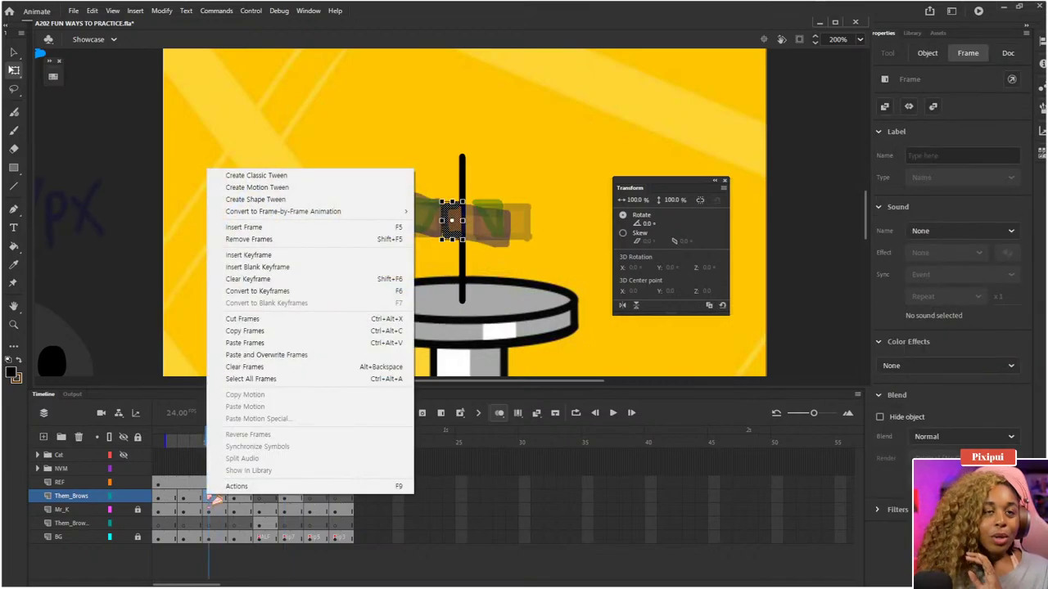
{"action": "left_click", "coordinate": [259, 330]}
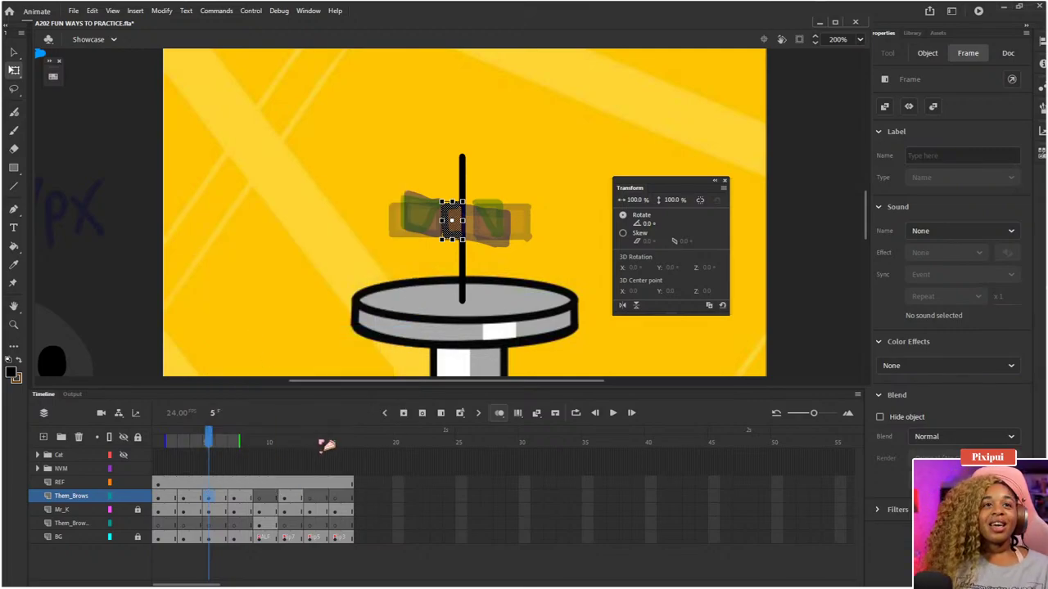
{"action": "left_click", "coordinate": [309, 497]}
{"action": "right_click", "coordinate": [310, 501]}
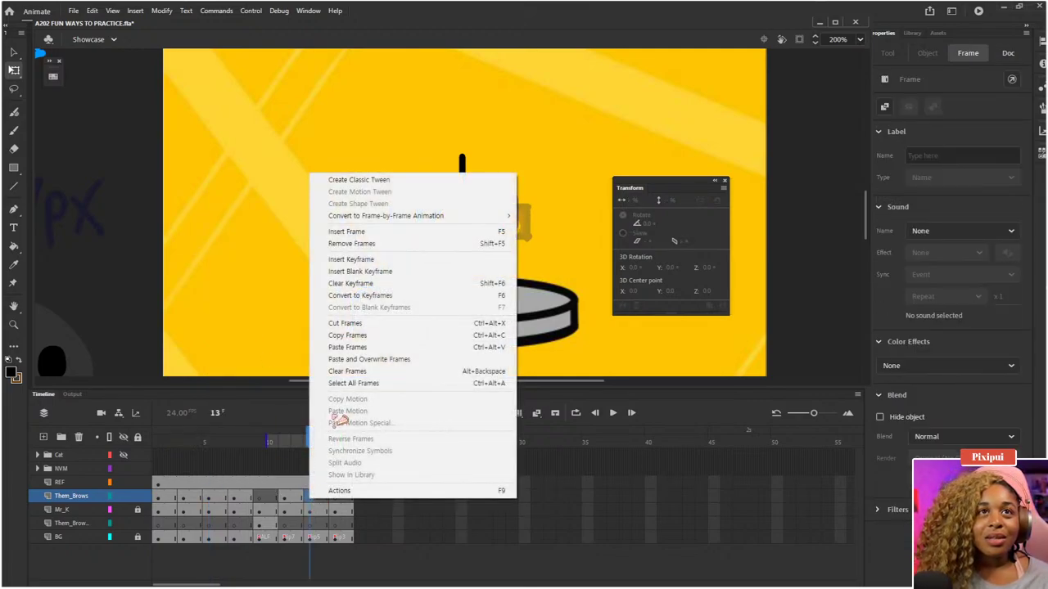
{"action": "left_click", "coordinate": [369, 347]}
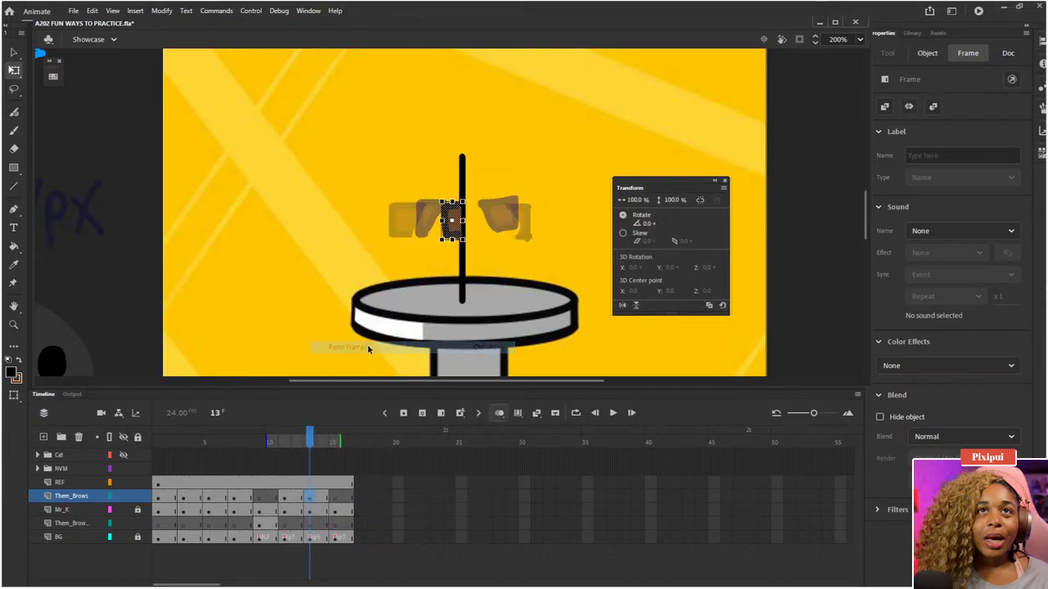
- Flip the pasted brow horizontally and nudge it right to X 274.3
{"action": "left_click", "coordinate": [622, 304]}
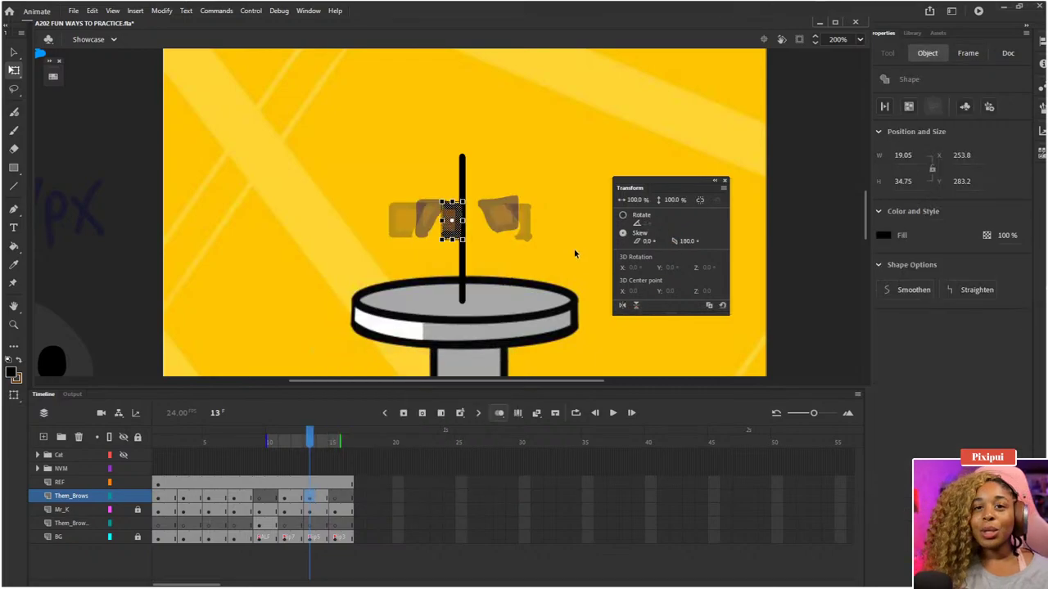
{"action": "key", "text": "Right"}
{"action": "key", "text": "Right"}
{"action": "key", "text": "Right"}
{"action": "key", "text": "Right"}
{"action": "key", "text": "Right"}
{"action": "key", "text": "Right"}
{"action": "key", "text": "Right"}
{"action": "key", "text": "Right"}
{"action": "key", "text": "Right"}
{"action": "key", "text": "Right"}
{"action": "key", "text": "Right"}
{"action": "key", "text": "Right"}
{"action": "key", "text": "Right"}
{"action": "key", "text": "Right"}
{"action": "key", "text": "Right"}
{"action": "key", "text": "Right"}
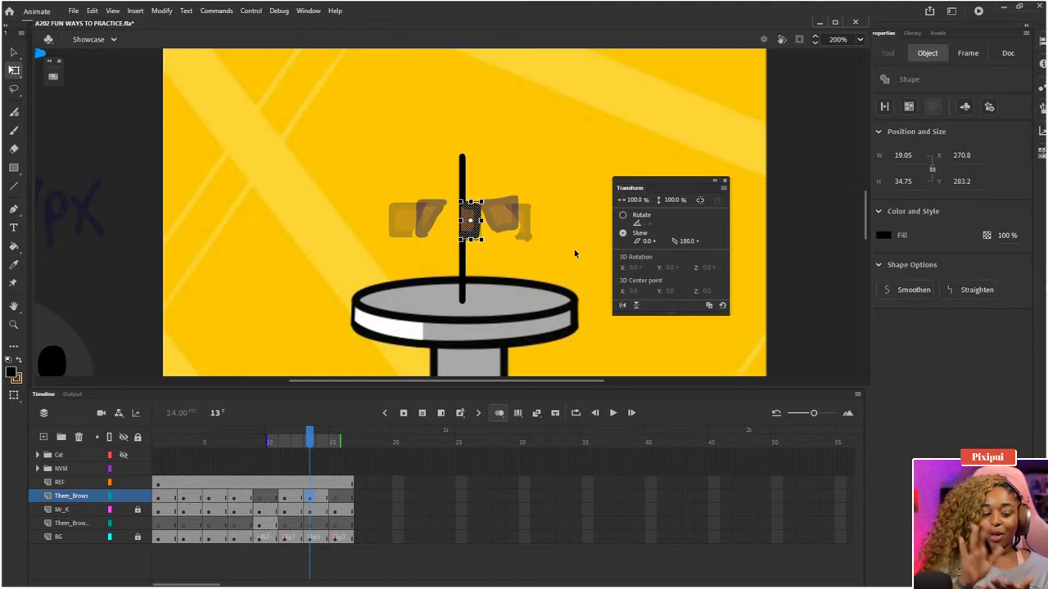
{"action": "key", "text": "Right"}
{"action": "key", "text": "Right"}
{"action": "key", "text": "Right"}
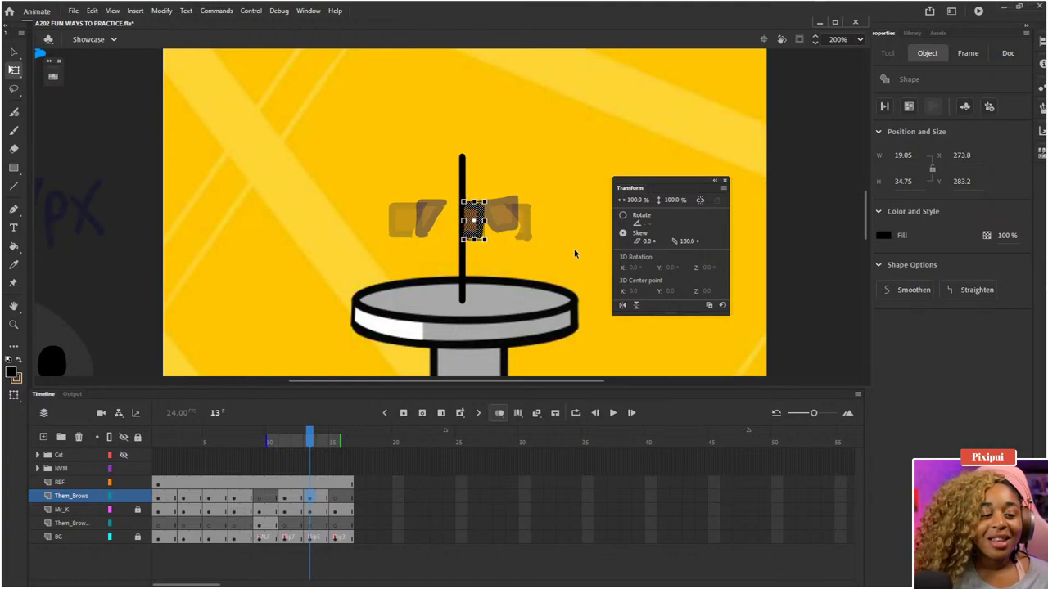
{"action": "key", "text": "Right"}
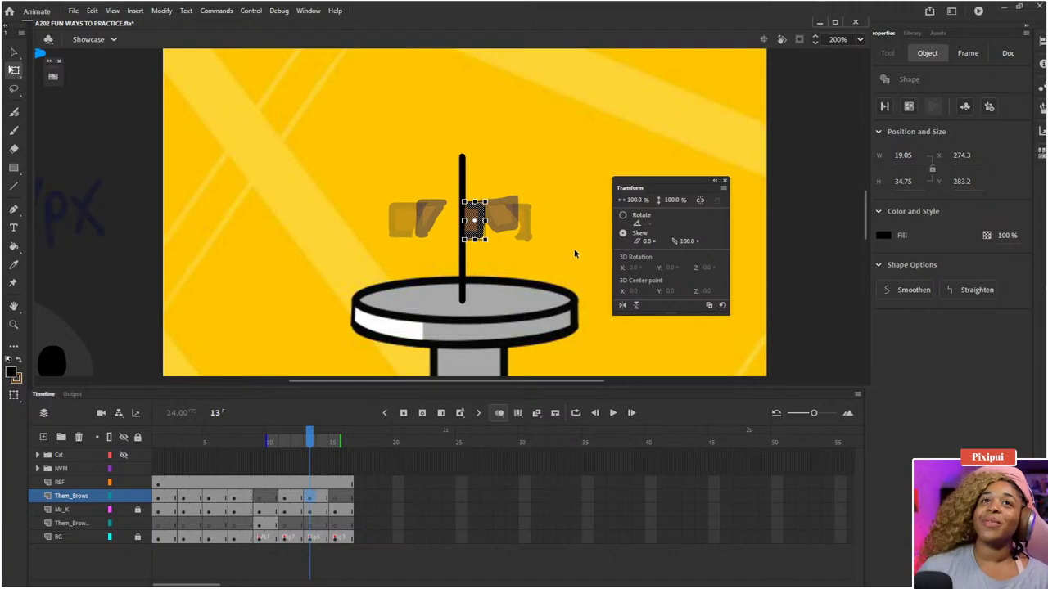
- Check the frame 13 brow's placement beside the edge-on diamond
{"action": "left_click", "coordinate": [573, 248]}
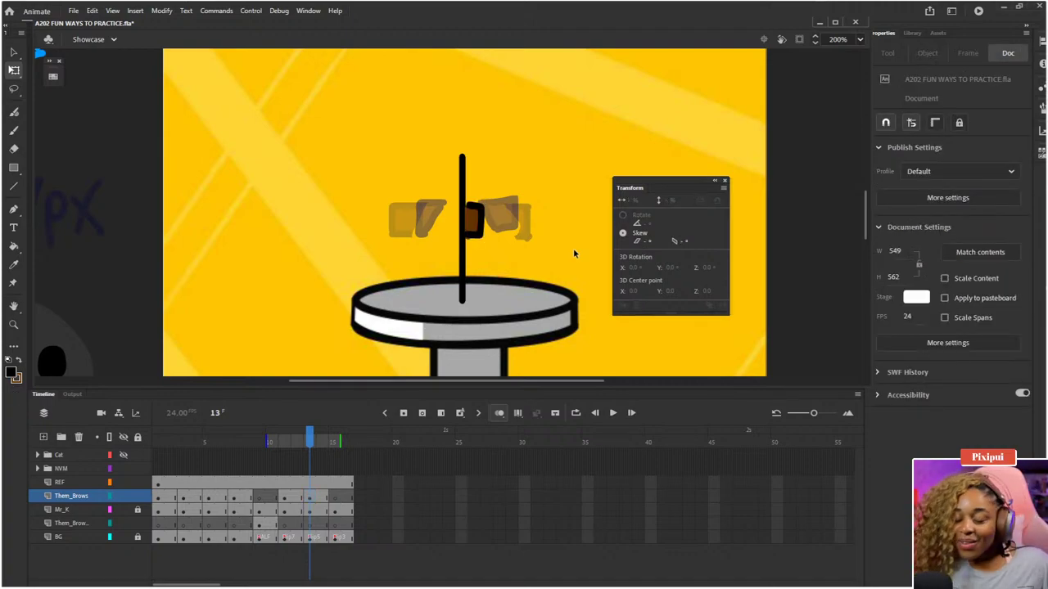
{"action": "left_click_drag", "start_coordinate": [540, 271], "coordinate": [445, 147]}
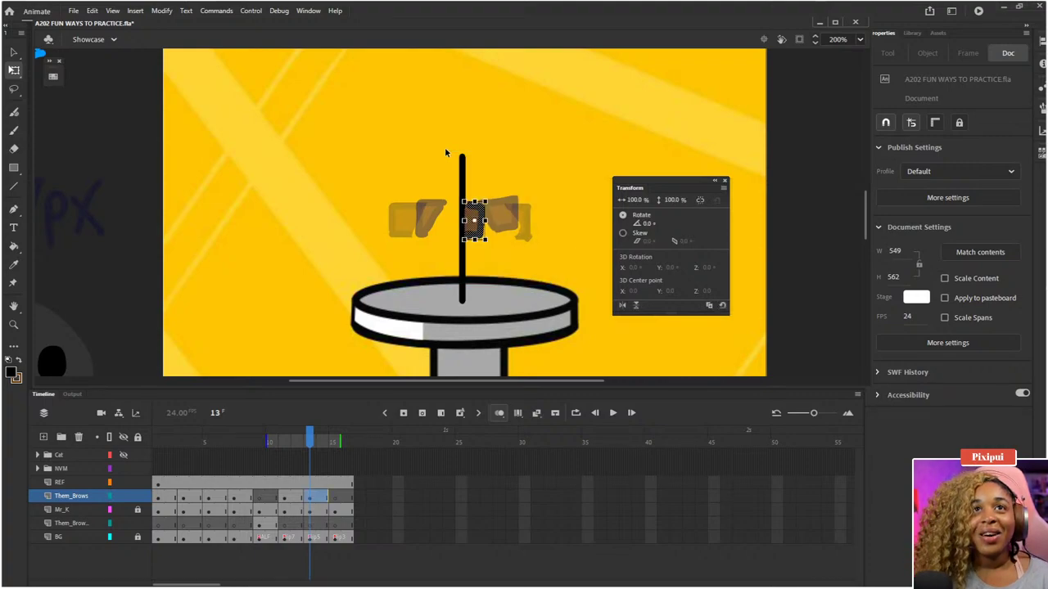
{"action": "left_click", "coordinate": [447, 226]}
{"action": "scroll", "coordinate": [406, 316], "scroll_direction": "down", "scroll_amount": 3}
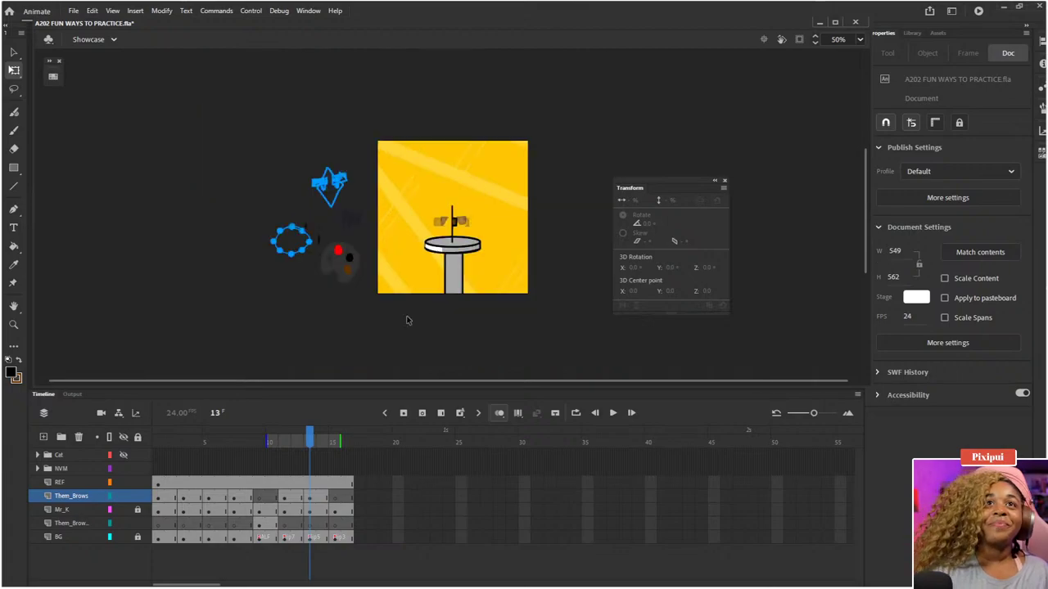
{"action": "scroll", "coordinate": [406, 316], "scroll_direction": "up", "scroll_amount": 3}
{"action": "left_click_drag", "start_coordinate": [406, 316], "coordinate": [364, 239]}
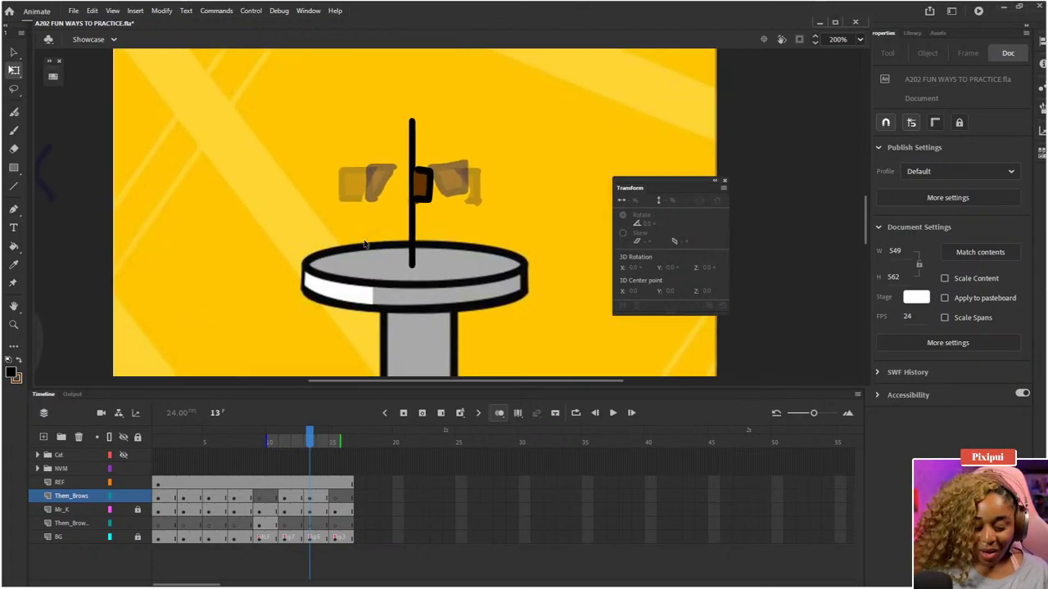
{"action": "scroll", "coordinate": [365, 244], "scroll_direction": "down", "scroll_amount": 1}
{"action": "mouse_move", "coordinate": [318, 446]}
{"action": "left_mouse_down"}
{"action": "mouse_move", "coordinate": [333, 441]}
{"action": "mouse_move", "coordinate": [294, 442]}
{"action": "mouse_move", "coordinate": [334, 456]}
{"action": "left_mouse_up"}
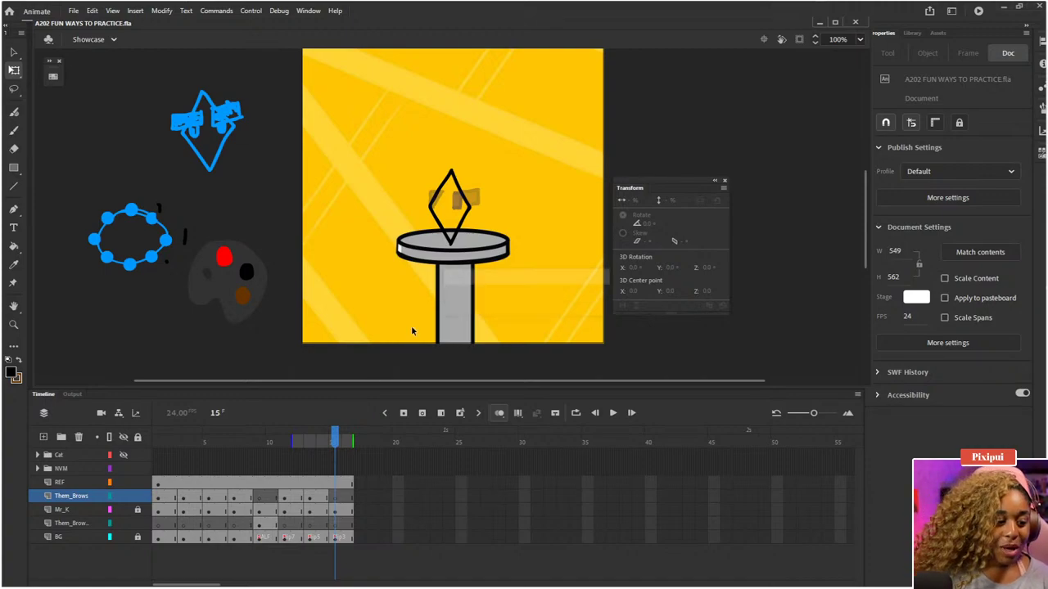
- Zoom to 200% and copy the frame 3 eyebrows of Them_Brows
{"action": "key", "text": "ctrl+equal"}
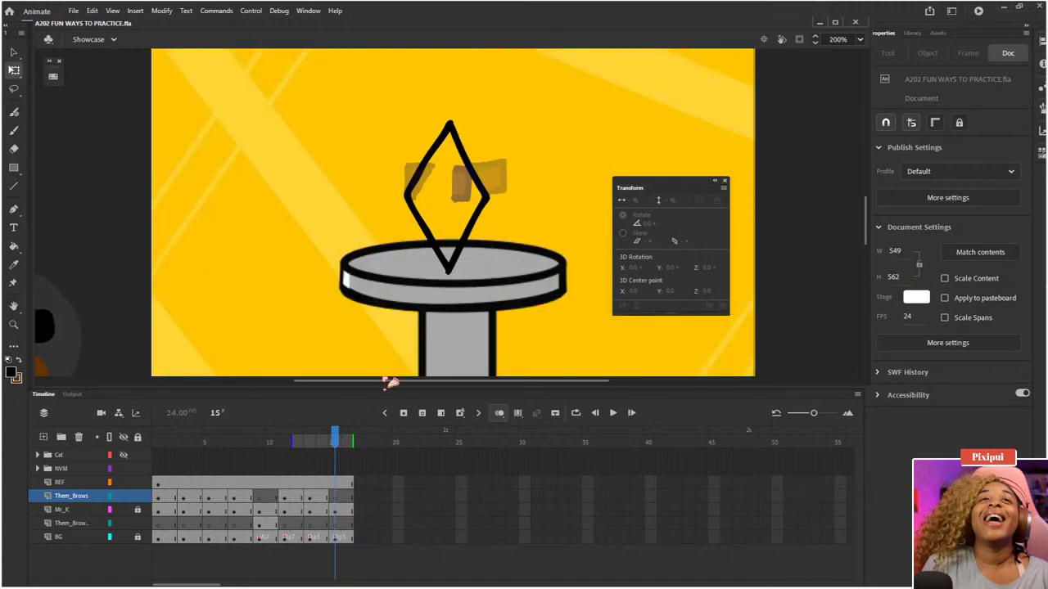
{"action": "left_click", "coordinate": [211, 446]}
{"action": "left_click_drag", "start_coordinate": [215, 449], "coordinate": [185, 448]}
{"action": "left_click", "coordinate": [192, 499]}
{"action": "right_click", "coordinate": [194, 500]}
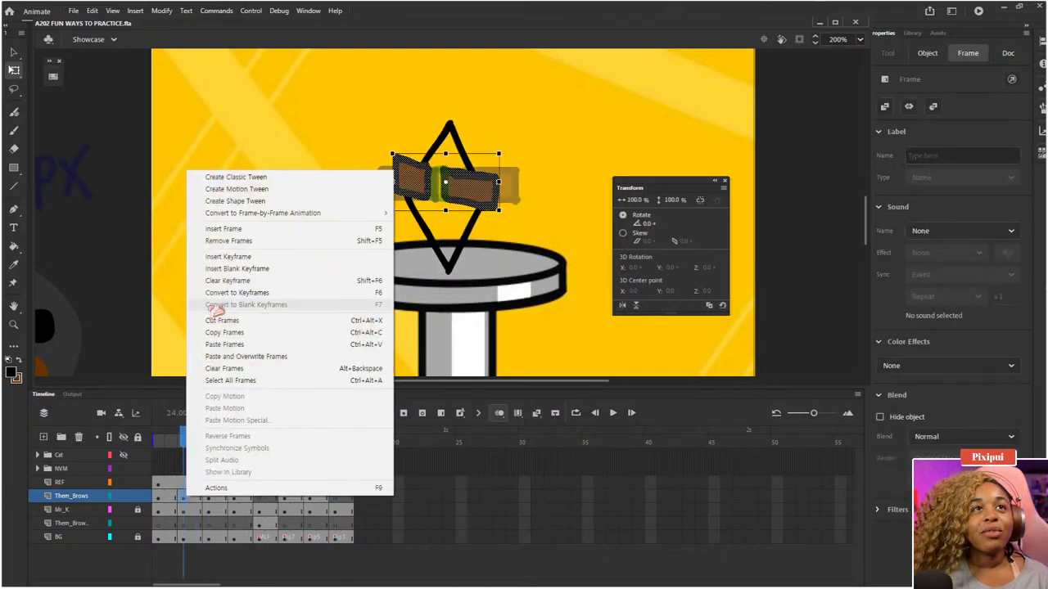
{"action": "left_click", "coordinate": [222, 331]}
- Paste the eyebrows onto frame 15 and mirror them horizontally
{"action": "left_click", "coordinate": [335, 501]}
{"action": "right_click", "coordinate": [335, 501]}
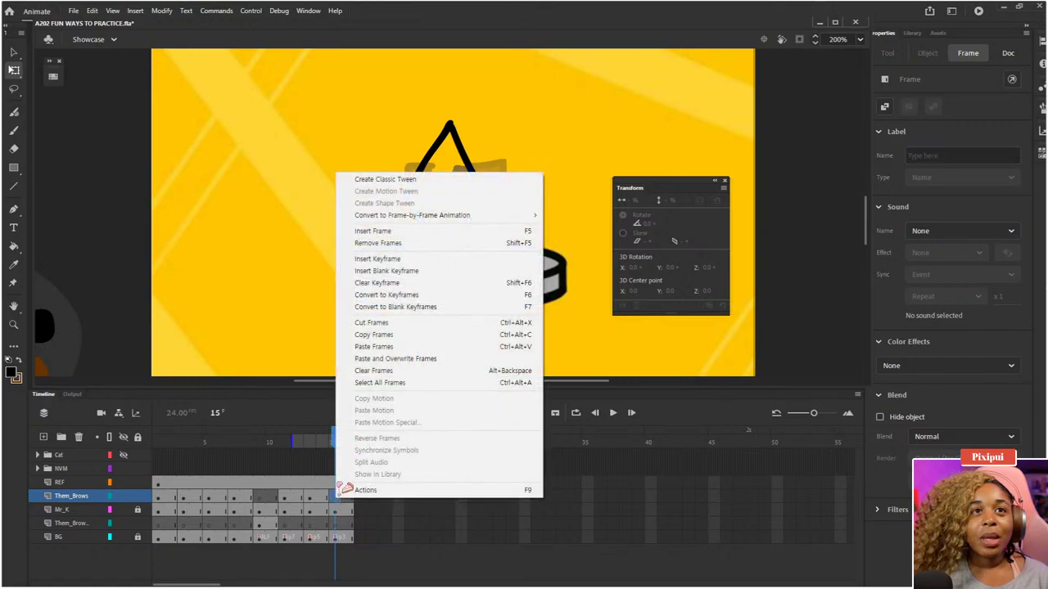
{"action": "left_click", "coordinate": [374, 349]}
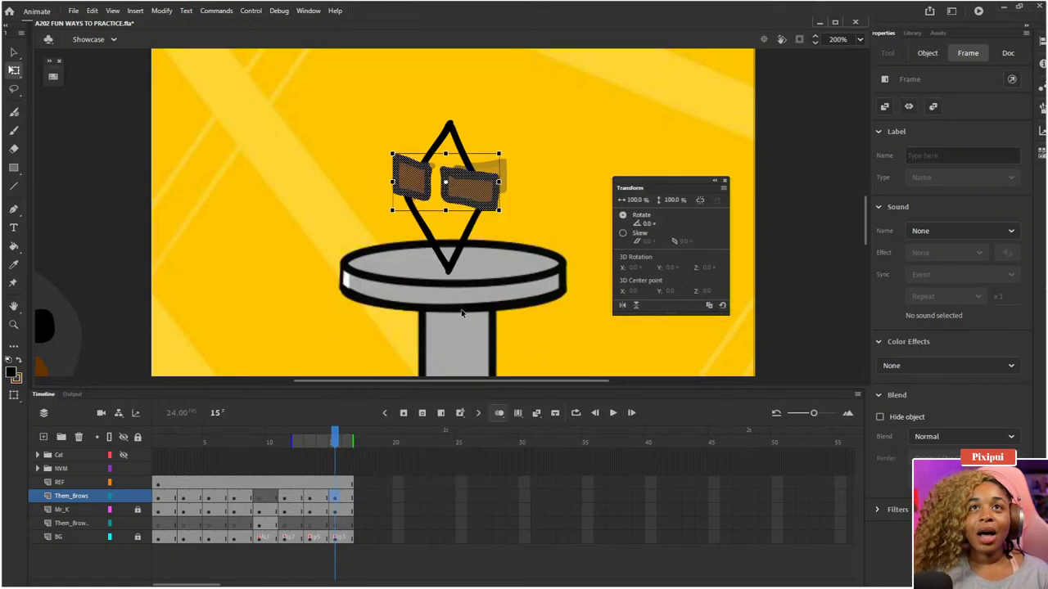
{"action": "left_click", "coordinate": [623, 306]}
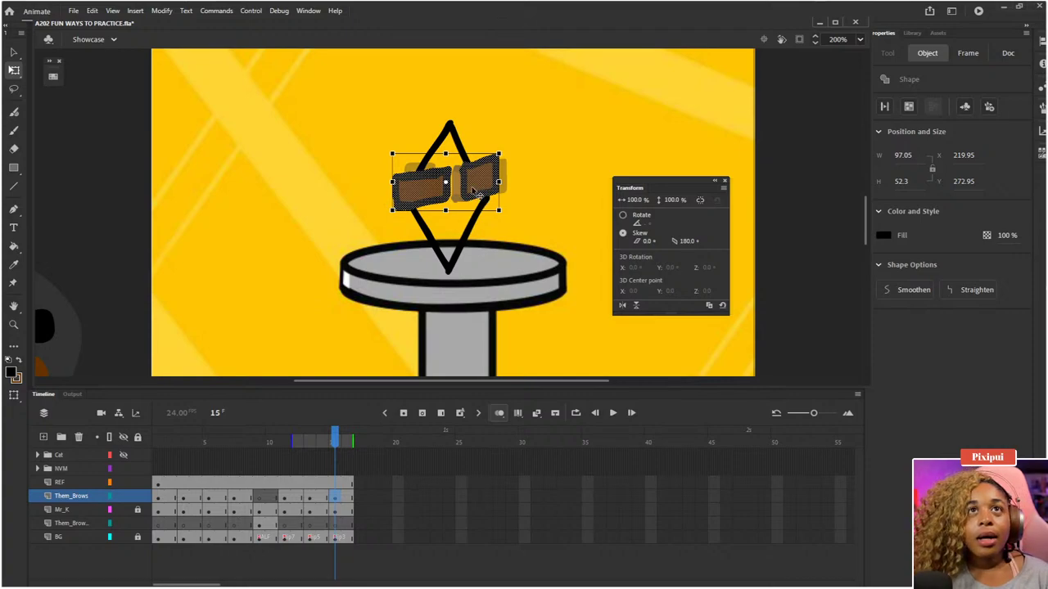
- Compare frame 15 with an earlier frame and play back the brow animation
{"action": "left_click", "coordinate": [194, 449]}
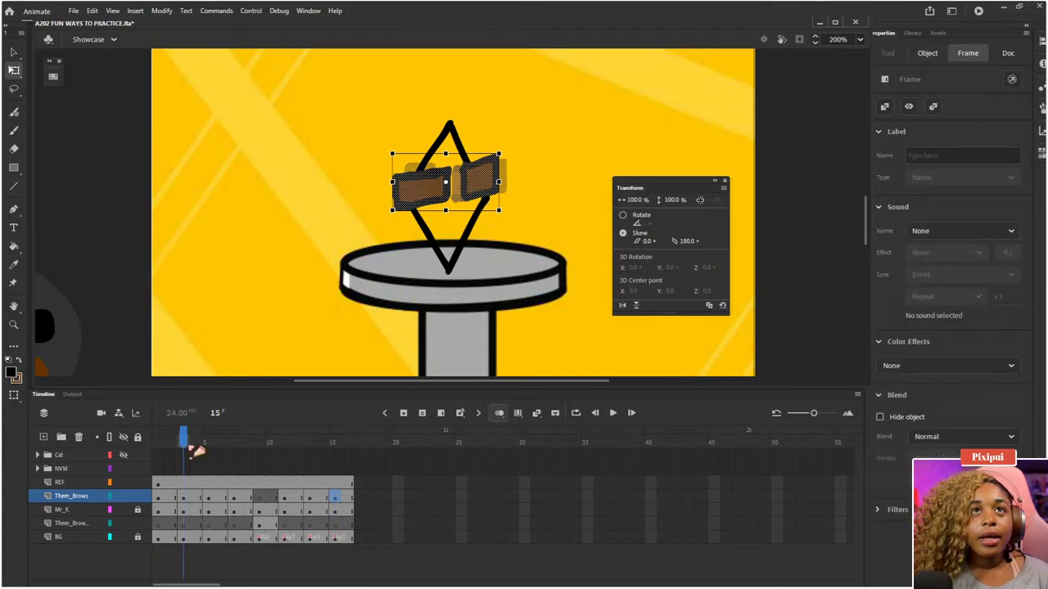
{"action": "left_click", "coordinate": [334, 442]}
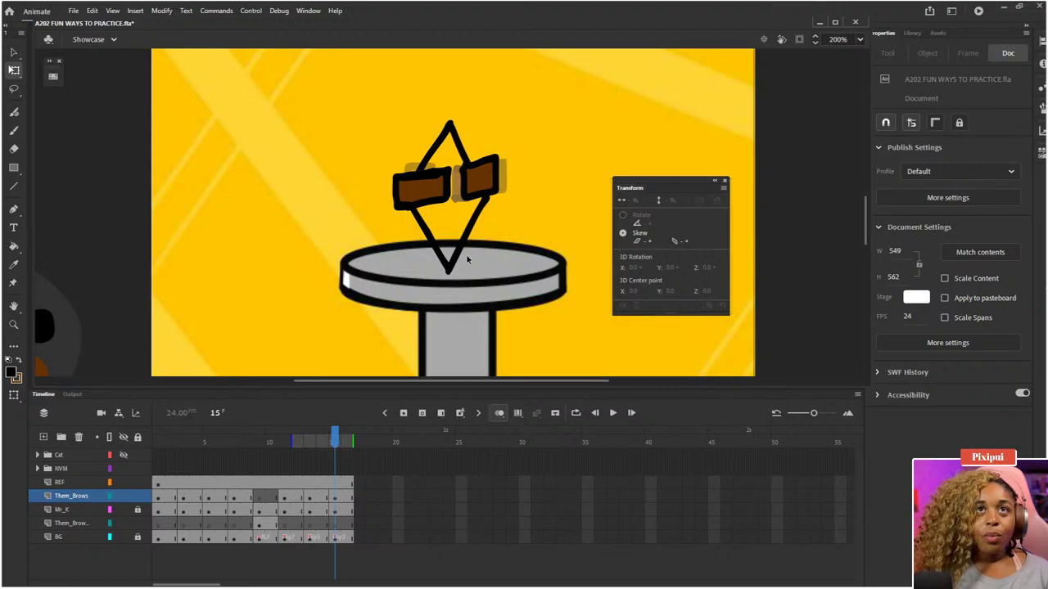
{"action": "scroll", "coordinate": [468, 258], "scroll_direction": "up", "scroll_amount": 2}
{"action": "scroll", "coordinate": [468, 259], "scroll_direction": "down", "scroll_amount": 2}
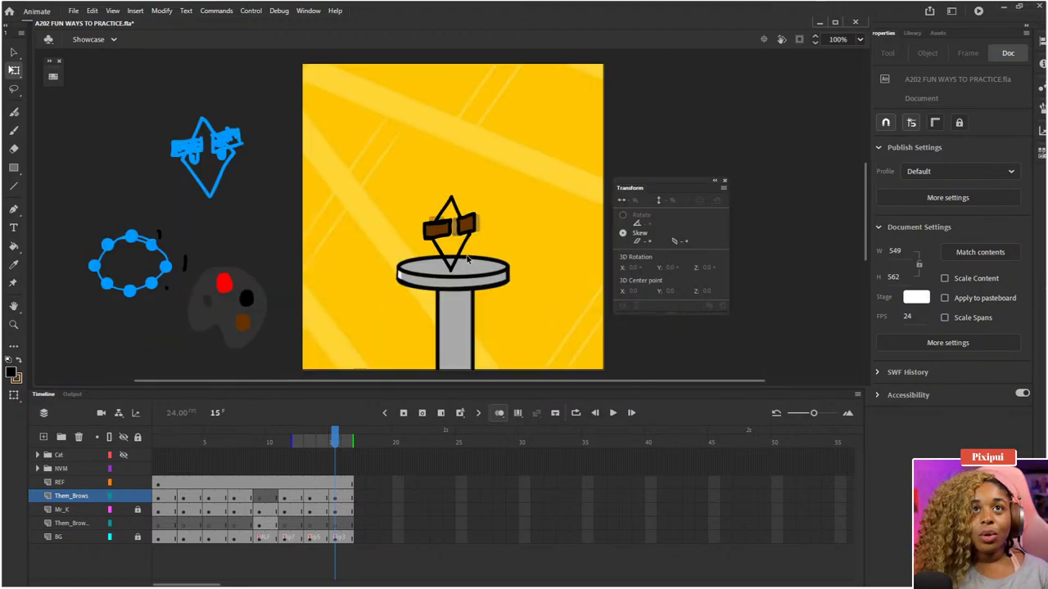
{"action": "key", "text": "Return"}
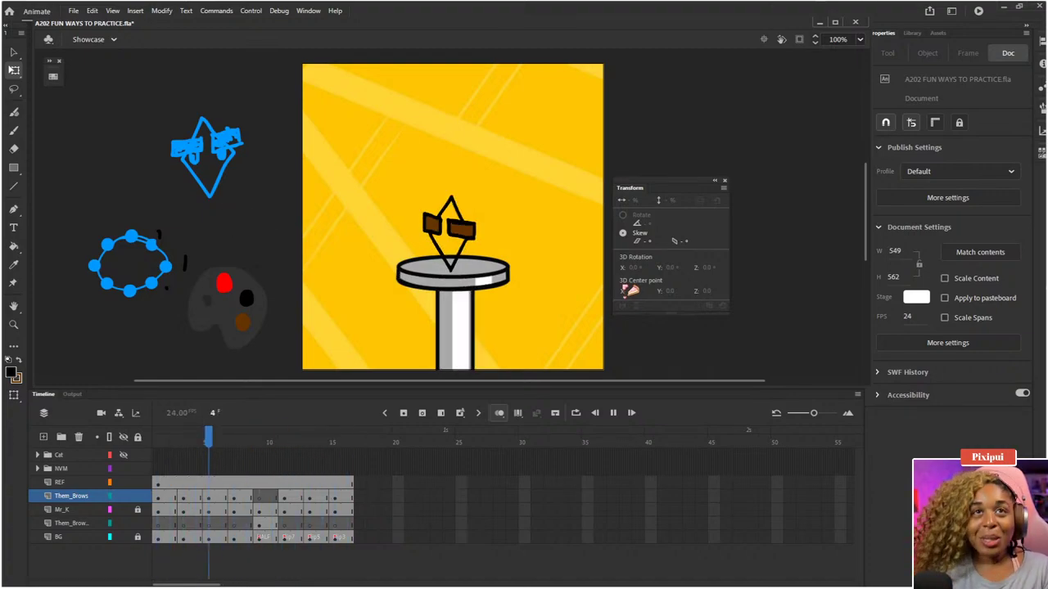
- Stop playback, turn off onion skinning, and zoom to 400% on frame 12
{"action": "key", "text": "Return"}
{"action": "left_click", "coordinate": [498, 412]}
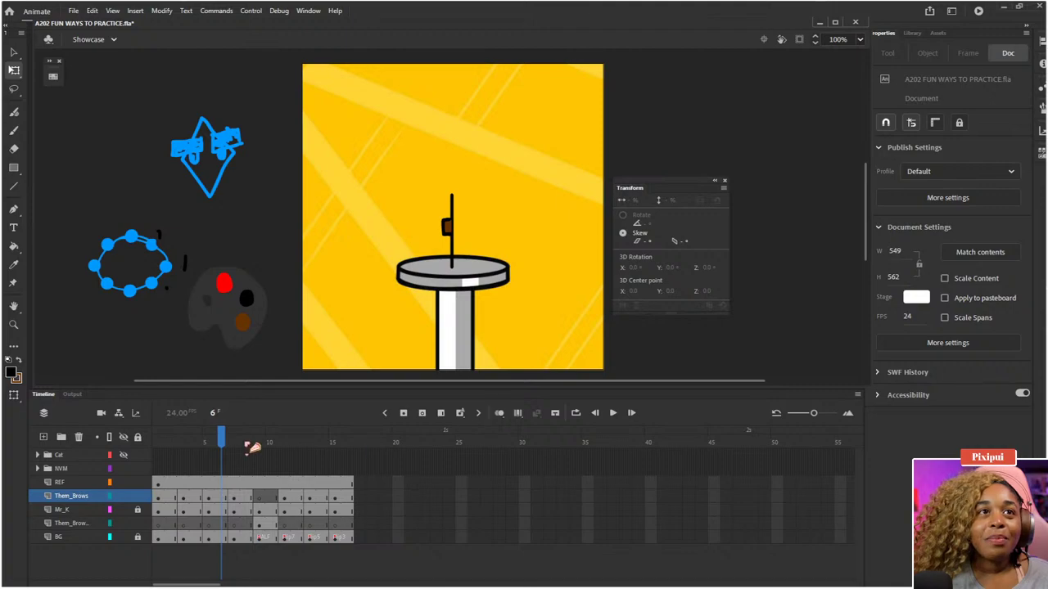
{"action": "left_click", "coordinate": [297, 442]}
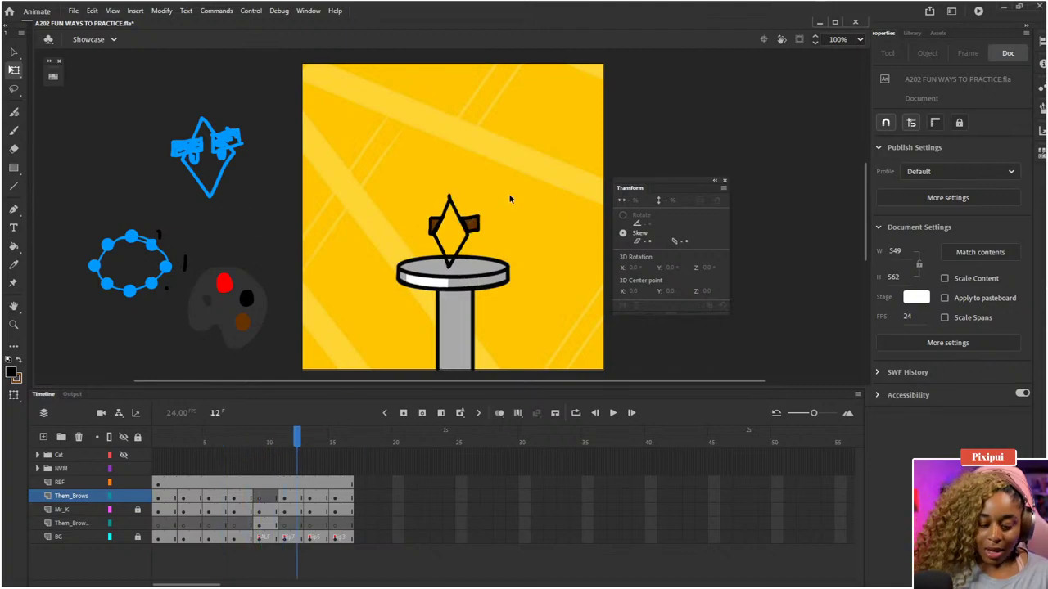
{"action": "key", "text": "ctrl+equal"}
{"action": "key", "text": "ctrl+equal"}
{"action": "left_click_drag", "start_coordinate": [401, 159], "coordinate": [356, 142]}
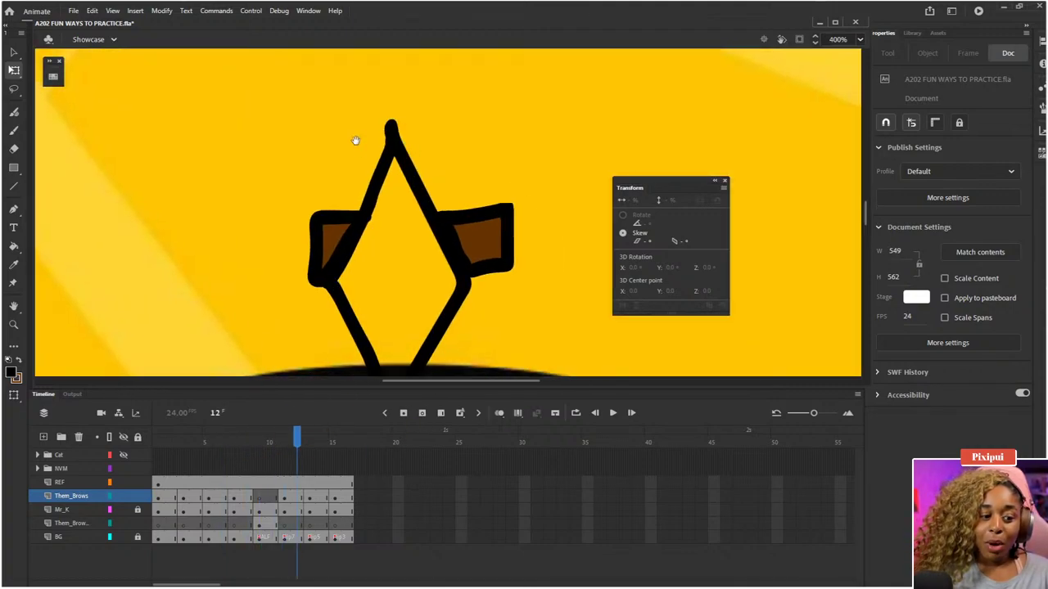
- Erase the right brow's top and redraw its black outline, ending at 200% zoom
{"action": "key", "text": "e"}
{"action": "mouse_move", "coordinate": [455, 192]}
{"action": "left_mouse_down"}
{"action": "mouse_move", "coordinate": [483, 215]}
{"action": "mouse_move", "coordinate": [508, 217]}
{"action": "mouse_move", "coordinate": [460, 214]}
{"action": "left_mouse_up"}
{"action": "key", "text": "b"}
{"action": "key", "text": "ctrl+z"}
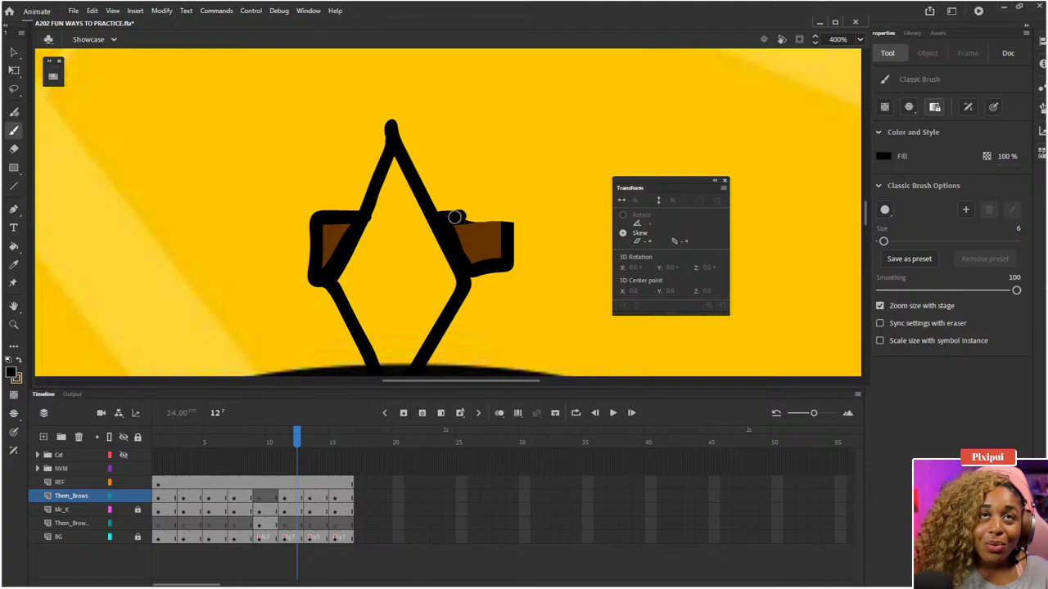
{"action": "left_click_drag", "start_coordinate": [456, 218], "coordinate": [511, 218]}
{"action": "key", "text": "ctrl+z"}
{"action": "key", "text": "ctrl+z"}
{"action": "key", "text": "ctrl+z"}
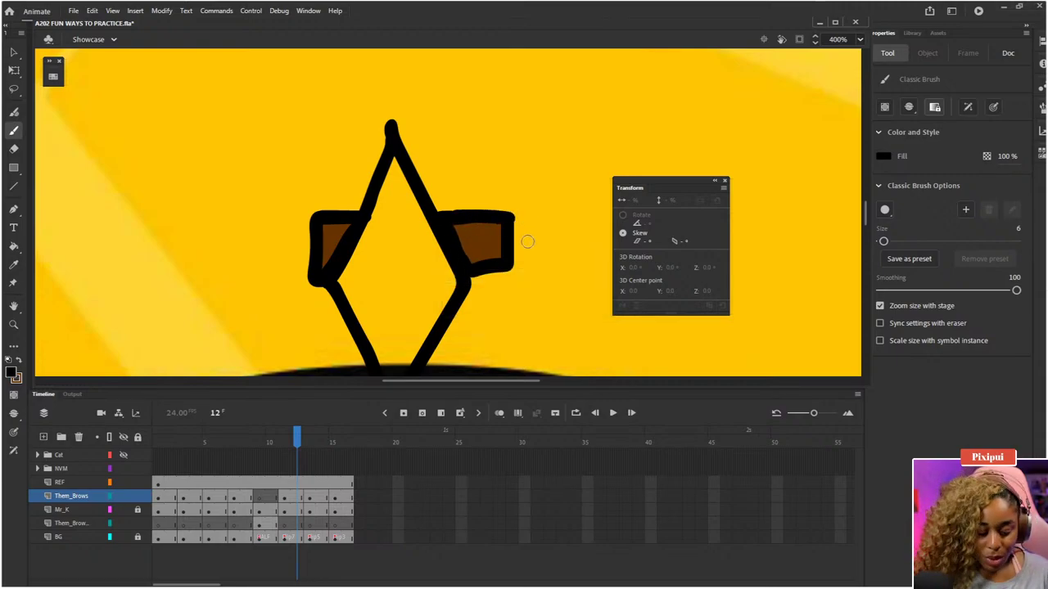
{"action": "key", "text": "e"}
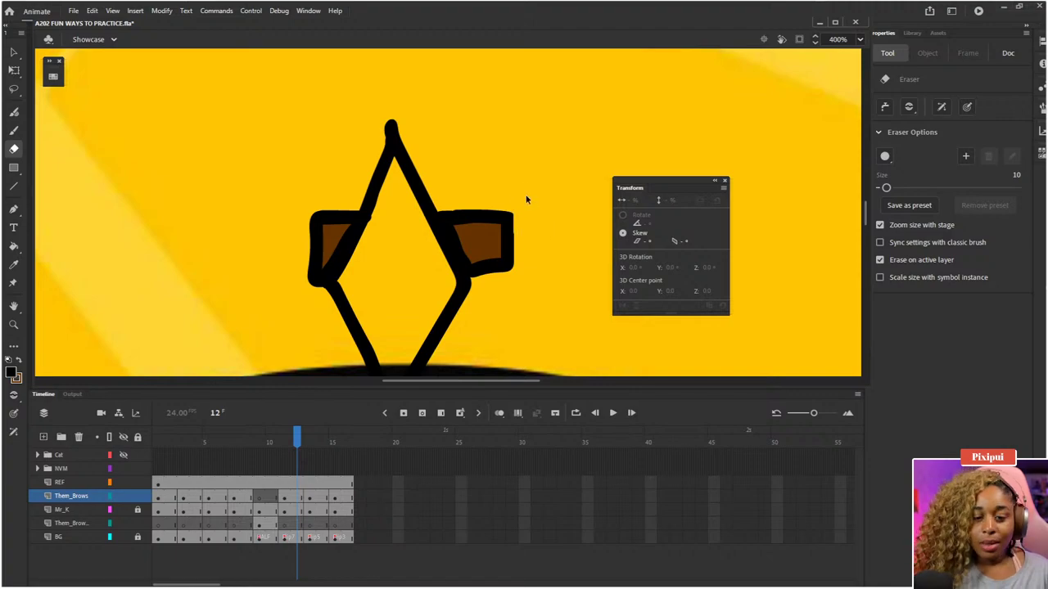
{"action": "key", "text": "ctrl+minus"}
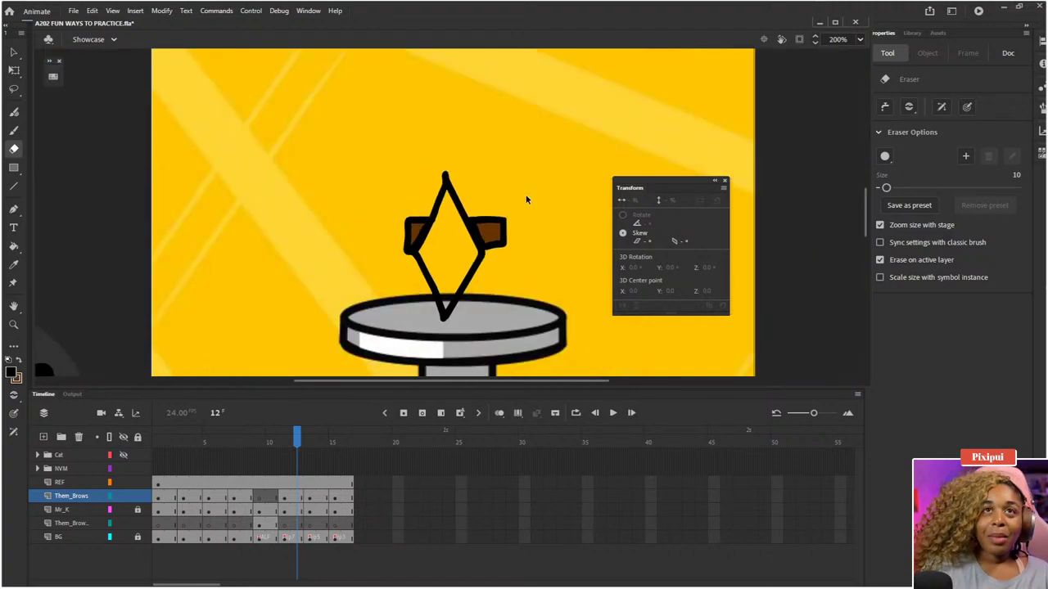
- On frame 1, brush a test loop under the left lens and undo it
{"action": "left_click", "coordinate": [158, 443]}
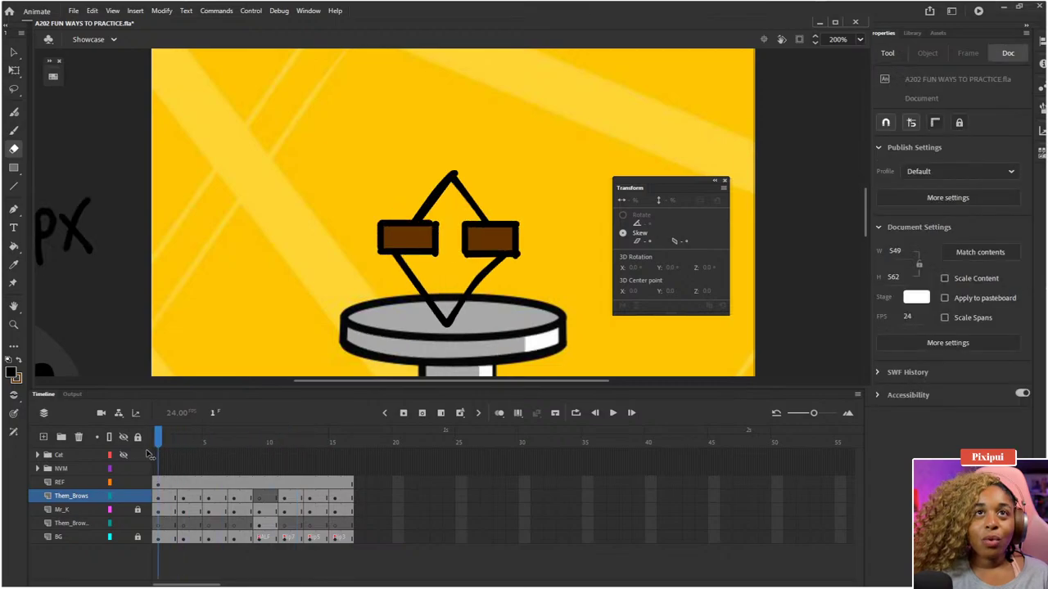
{"action": "left_click_drag", "start_coordinate": [501, 258], "coordinate": [469, 211]}
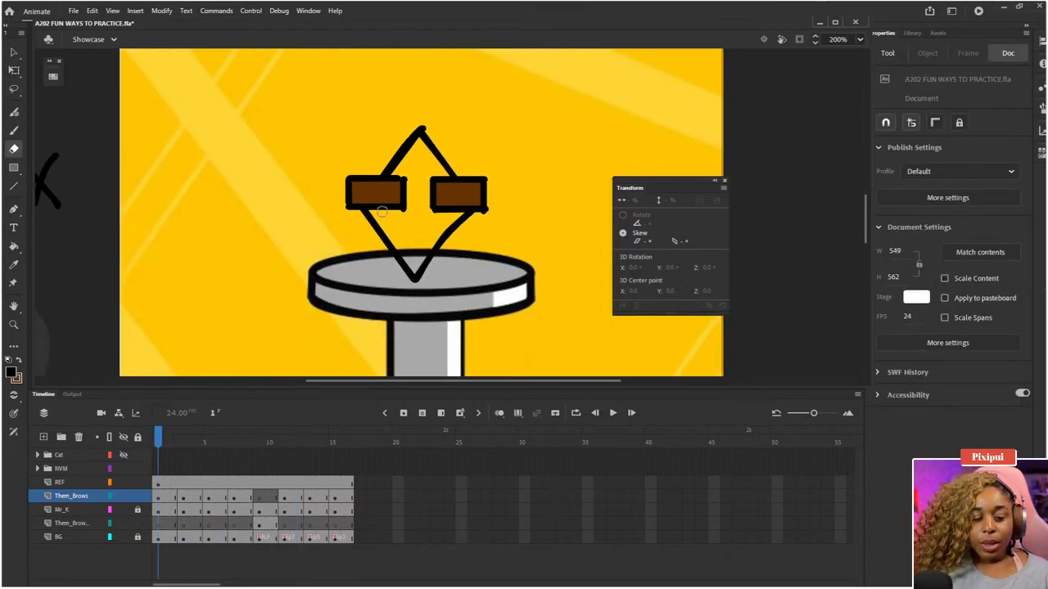
{"action": "key", "text": "b"}
{"action": "mouse_move", "coordinate": [381, 211]}
{"action": "left_mouse_down"}
{"action": "mouse_move", "coordinate": [396, 200]}
{"action": "mouse_move", "coordinate": [373, 214]}
{"action": "left_mouse_up"}
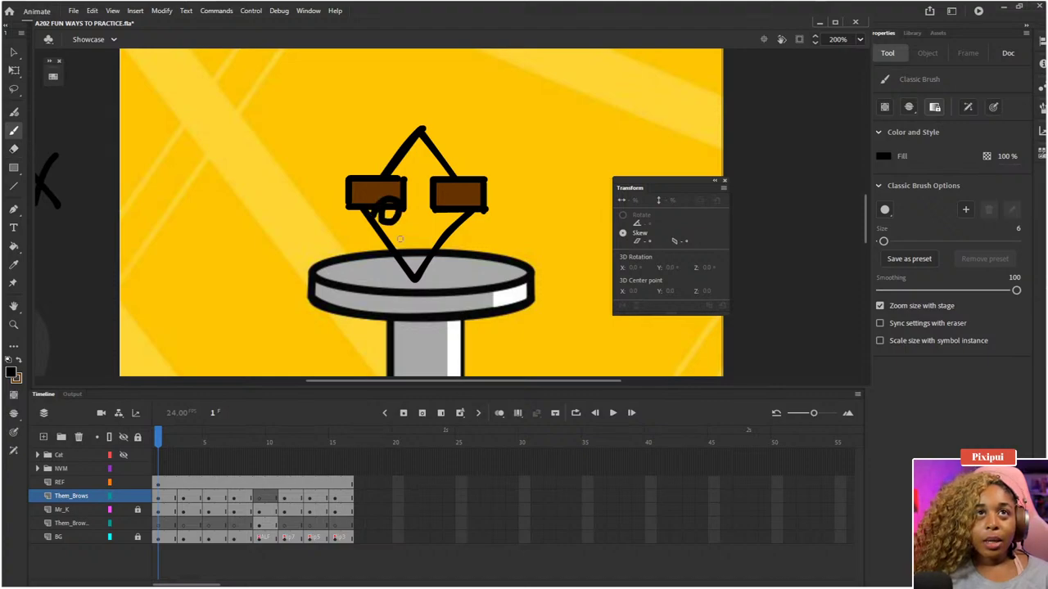
{"action": "key", "text": "ctrl+z"}
- Create a new layer above Mr_K named EYE
{"action": "left_click", "coordinate": [75, 510]}
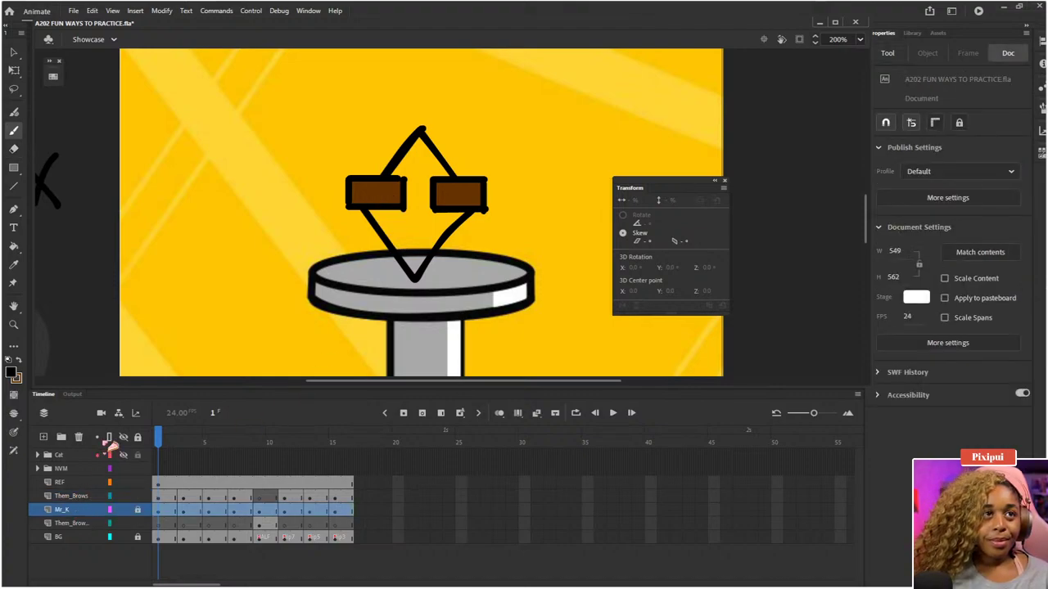
{"action": "left_click", "coordinate": [43, 437]}
{"action": "double_click", "coordinate": [67, 510]}
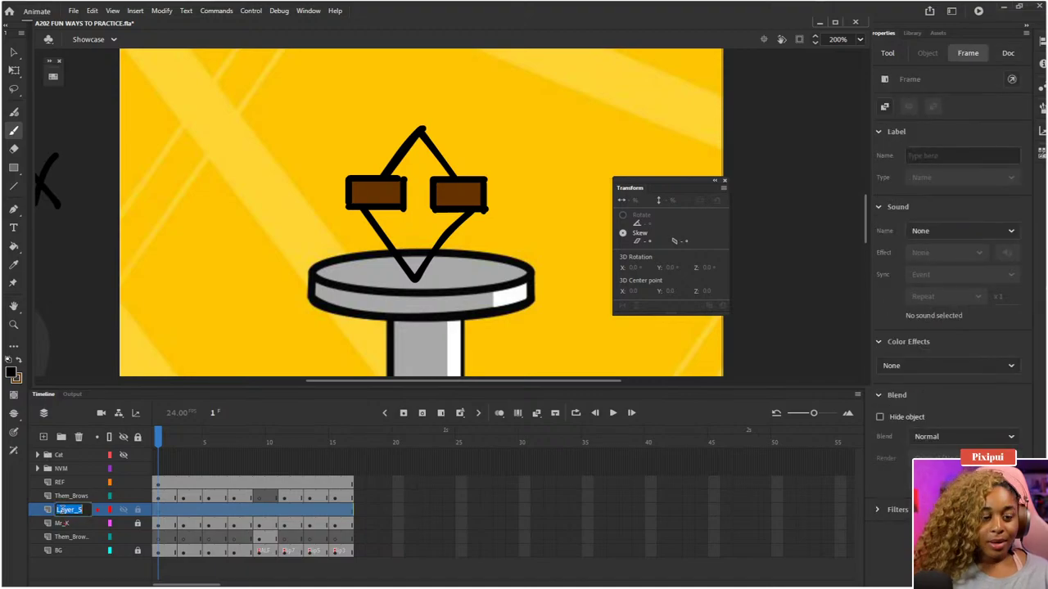
{"action": "type", "text": "EYE"}
{"action": "key", "text": "Return"}
- Paint a small black pupil under the left brown eye box on EYE frame 1, undoing stray edits
{"action": "left_click_drag", "start_coordinate": [409, 281], "coordinate": [392, 253]}
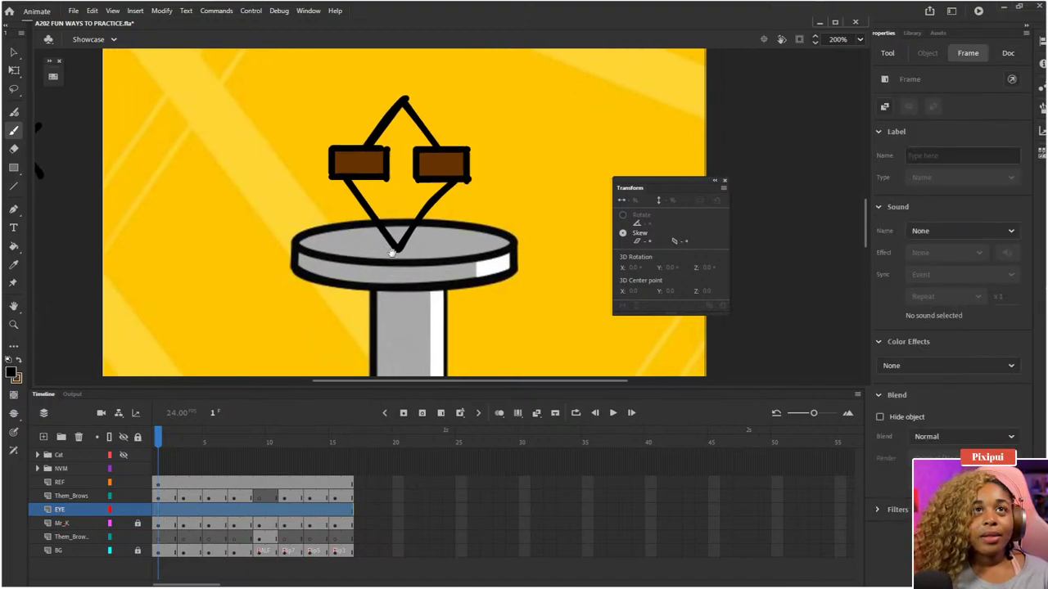
{"action": "key", "text": "b"}
{"action": "left_click_drag", "start_coordinate": [361, 186], "coordinate": [381, 223]}
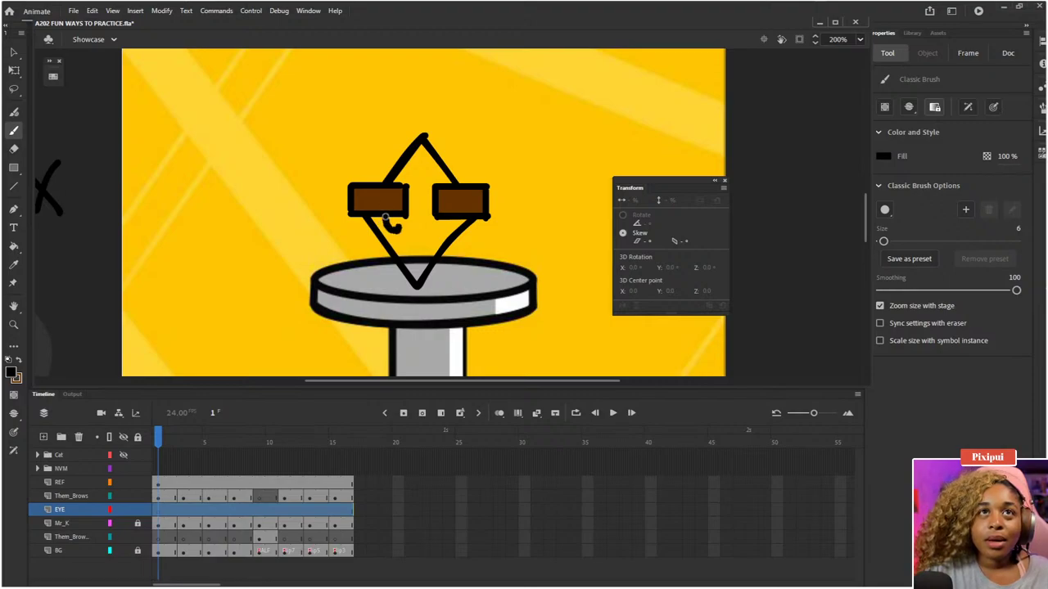
{"action": "left_click_drag", "start_coordinate": [384, 217], "coordinate": [391, 223]}
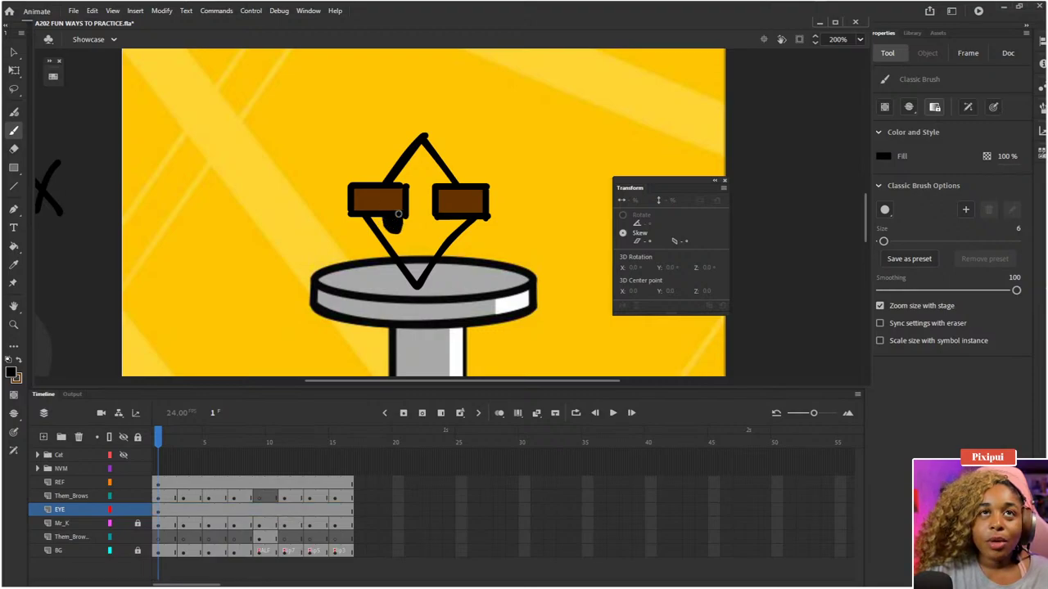
{"action": "key", "text": "ctrl+z"}
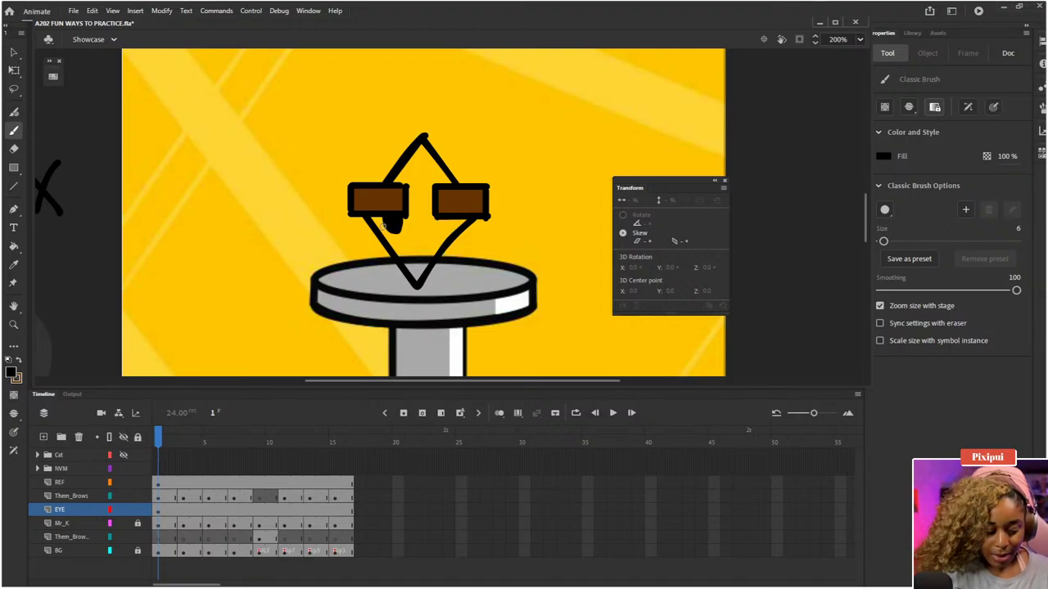
{"action": "key", "text": "v"}
{"action": "left_click_drag", "start_coordinate": [378, 200], "coordinate": [447, 247]}
{"action": "key", "text": "ctrl+z"}
- Lock the Them_Brows layer and check the new pupil on the EYE layer
{"action": "key", "text": "q"}
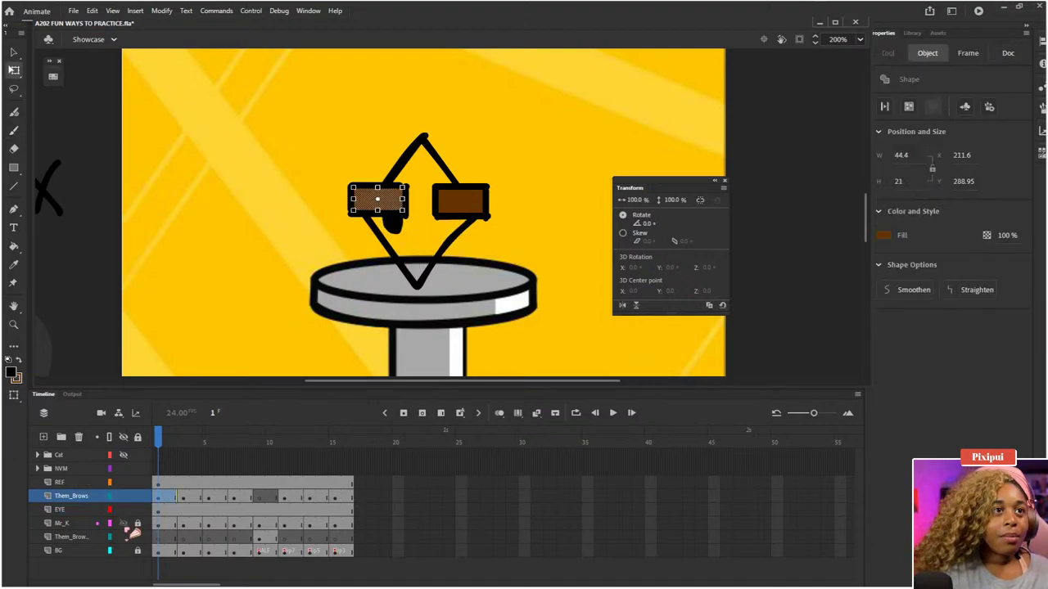
{"action": "left_click", "coordinate": [137, 496]}
{"action": "left_click", "coordinate": [158, 510]}
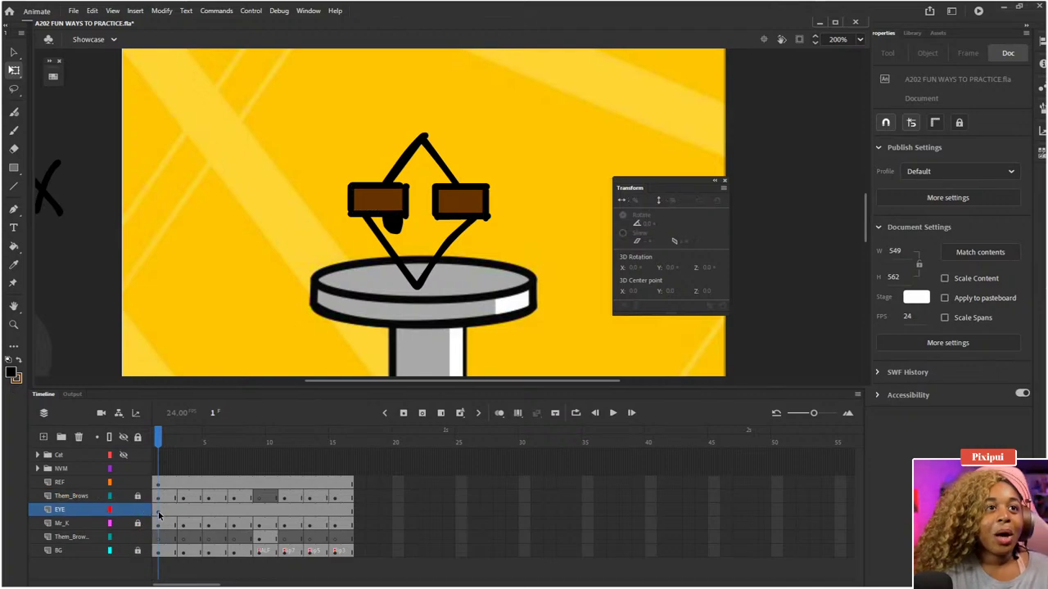
{"action": "left_click", "coordinate": [392, 223]}
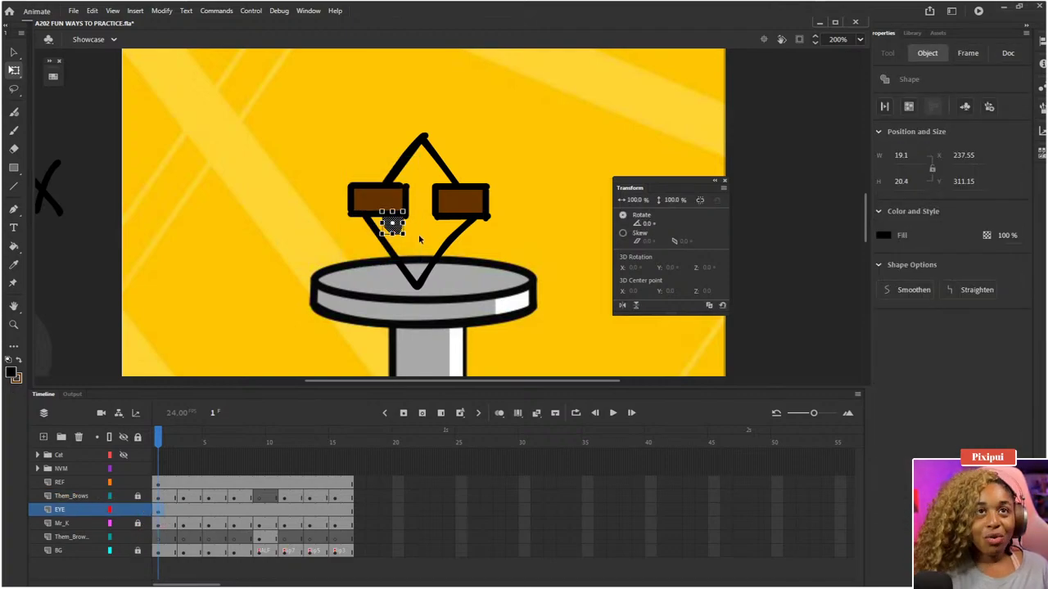
{"action": "key", "text": "Escape"}
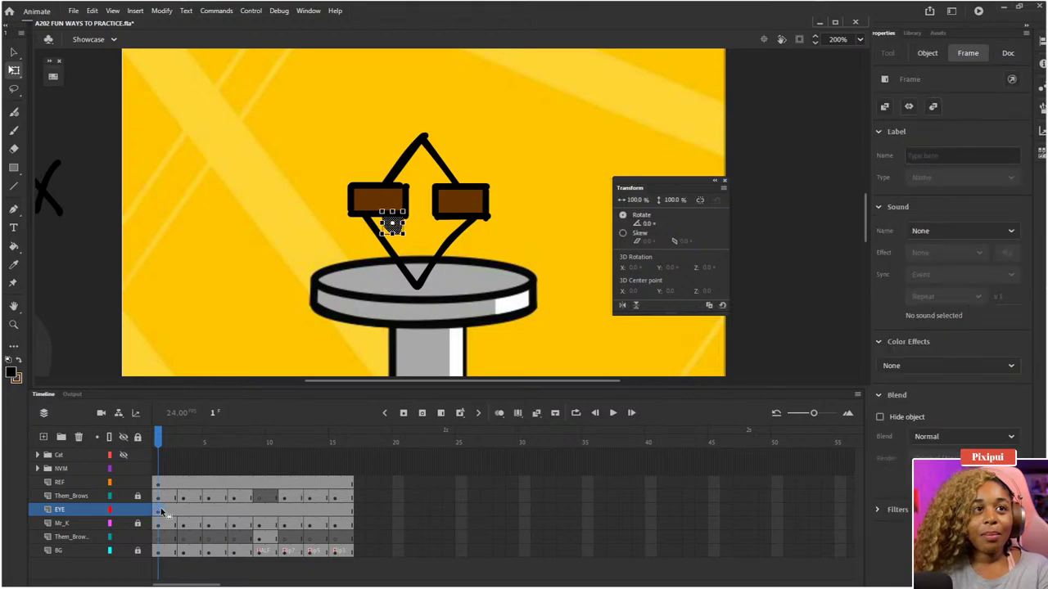
- Convert the EYE layer's frames to keyframes on every other frame
{"action": "right_click", "coordinate": [161, 511]}
{"action": "mouse_move", "coordinate": [275, 238]}
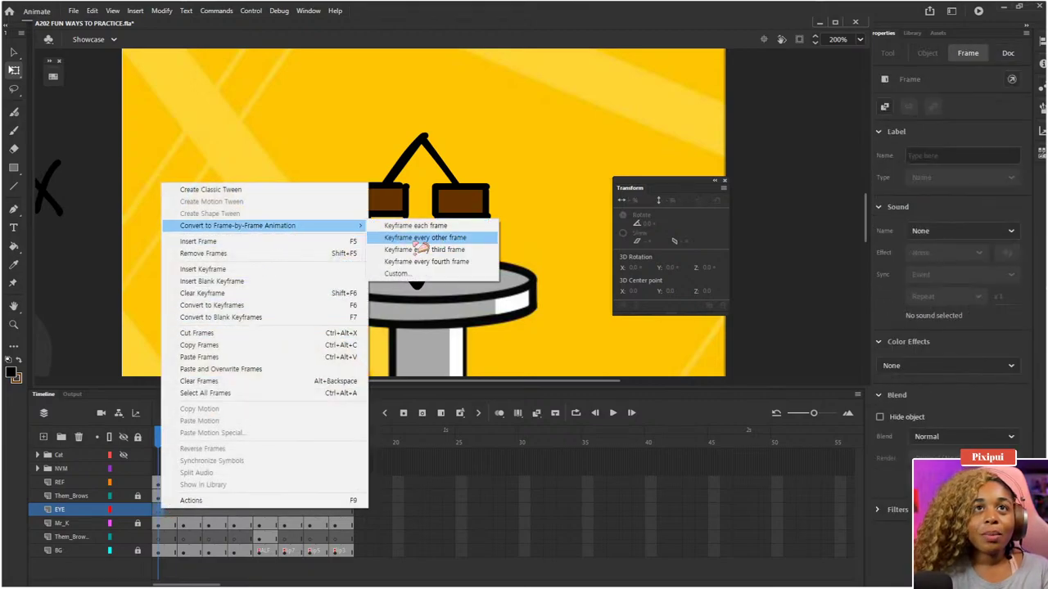
{"action": "left_click", "coordinate": [413, 239]}
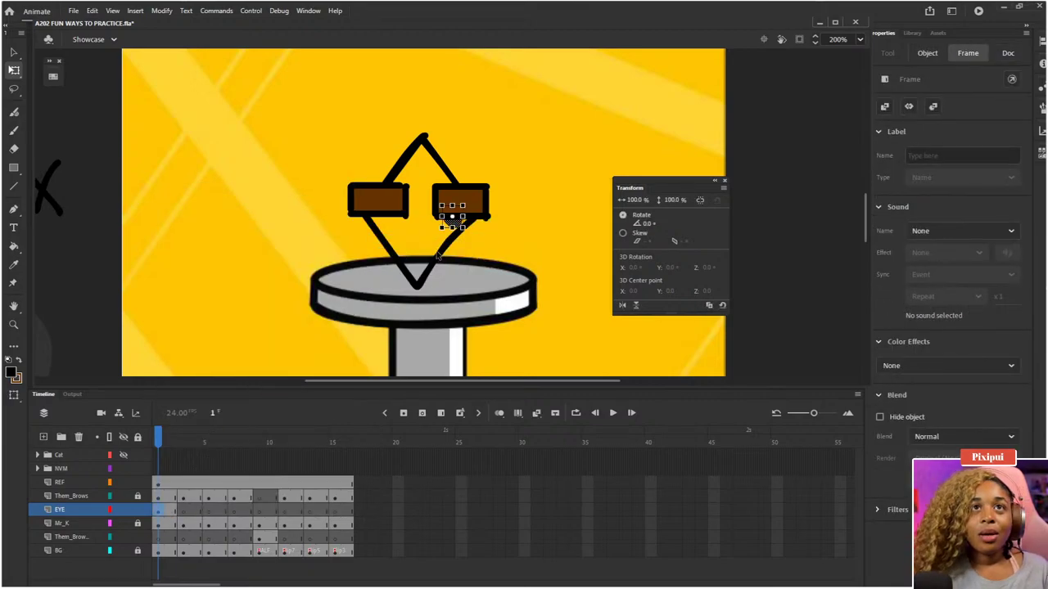
- Nudge the right-eye pupil left and down, then the left-eye pupil left and up
{"action": "key", "text": "Left"}
{"action": "key", "text": "Left"}
{"action": "key", "text": "Left"}
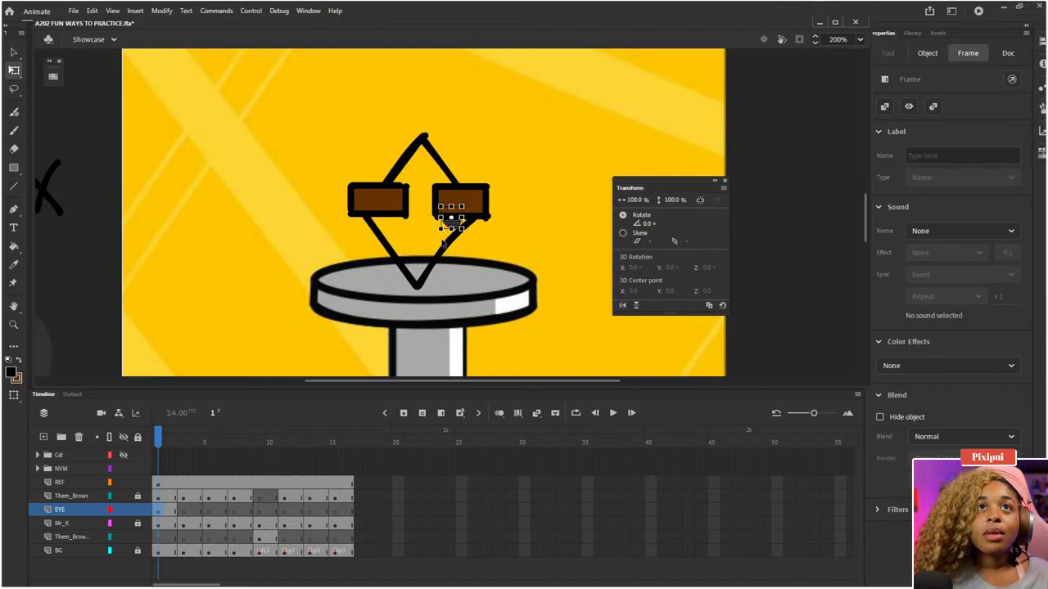
{"action": "key", "text": "Down"}
{"action": "key", "text": "Down"}
{"action": "key", "text": "Down"}
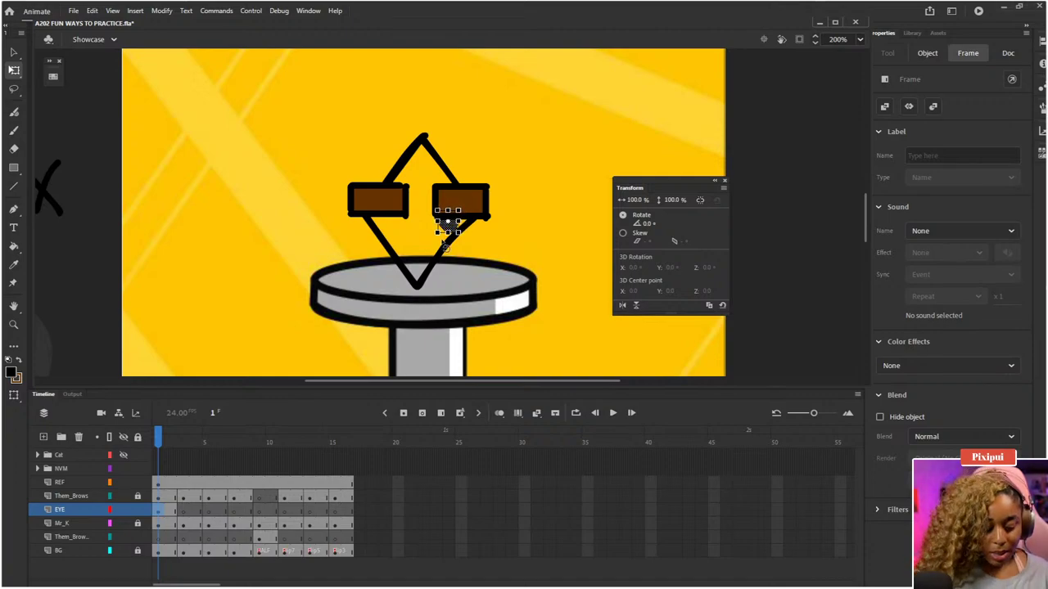
{"action": "left_click_drag", "start_coordinate": [446, 216], "coordinate": [397, 225]}
{"action": "left_click", "coordinate": [454, 223]}
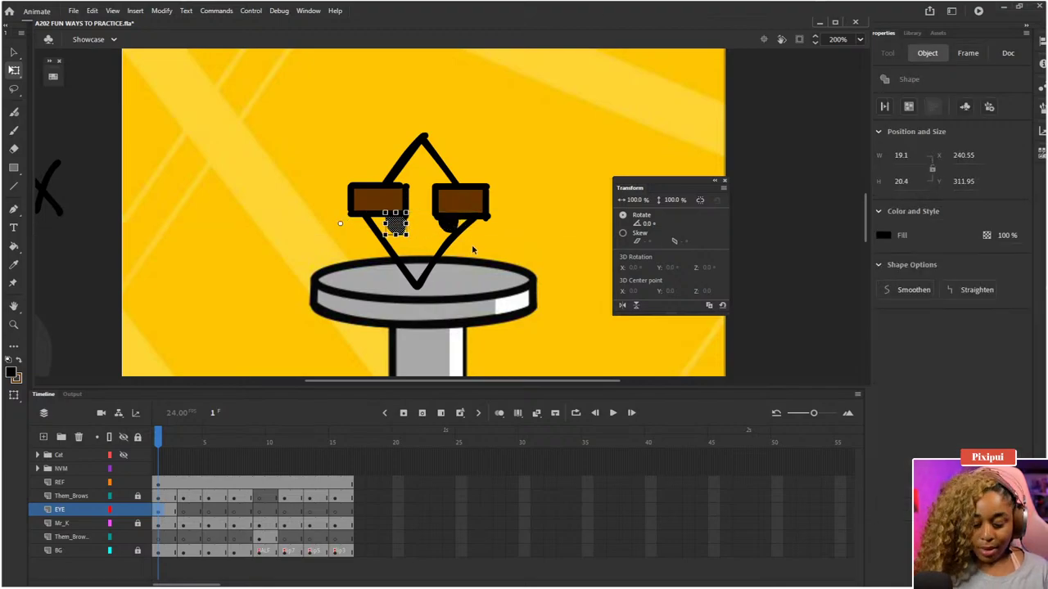
{"action": "key", "text": "Up"}
{"action": "key", "text": "Left"}
{"action": "key", "text": "Up"}
{"action": "key", "text": "Left"}
{"action": "key", "text": "Up"}
{"action": "key", "text": "Left"}
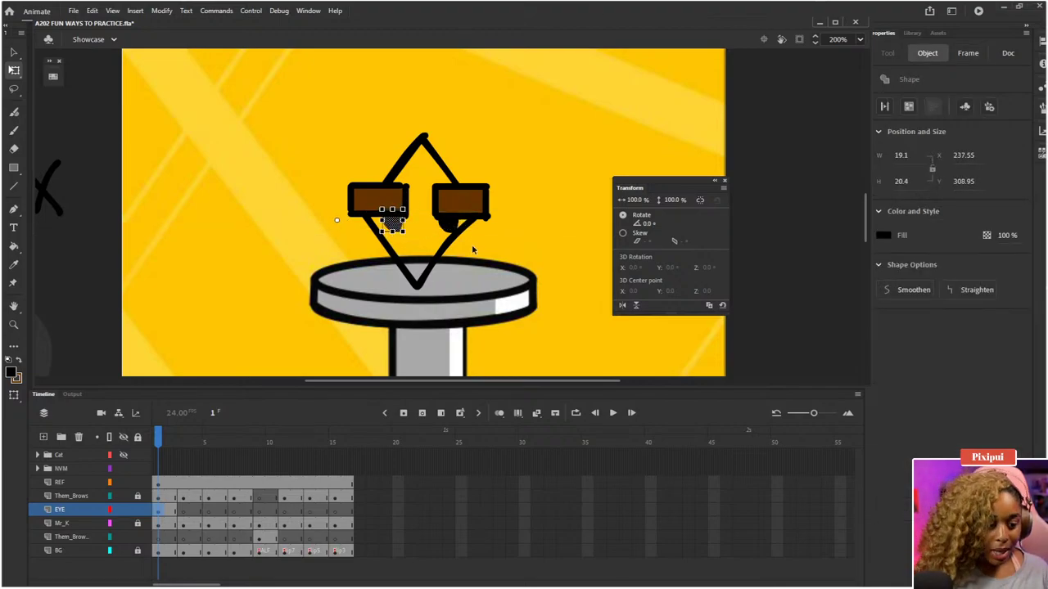
{"action": "key", "text": "Left"}
{"action": "key", "text": "Up"}
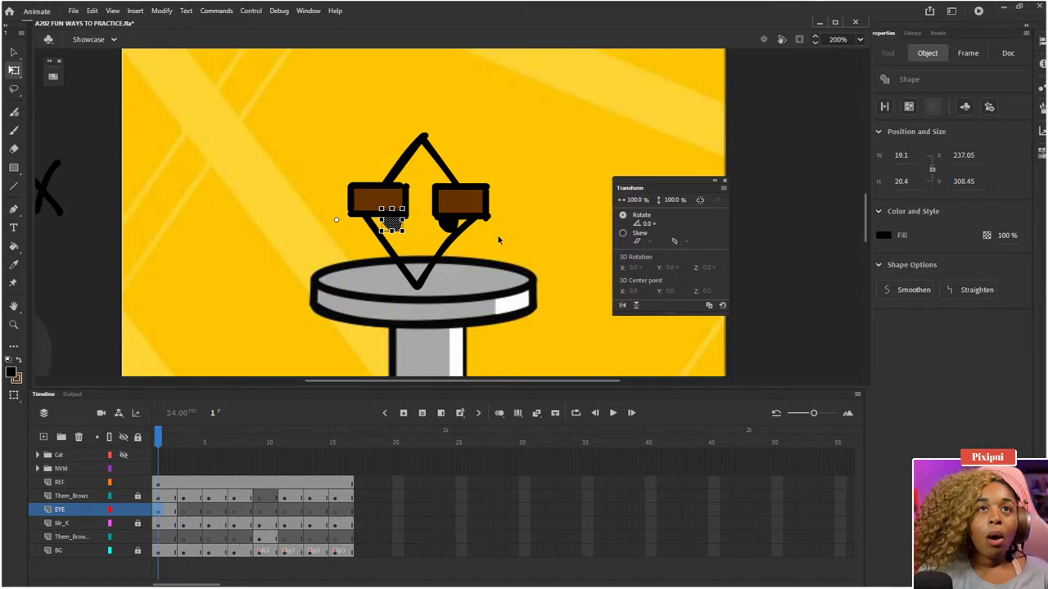
- Fine-tune the right-eye pupil with a small leftward nudge and check its placement
{"action": "left_click", "coordinate": [455, 228]}
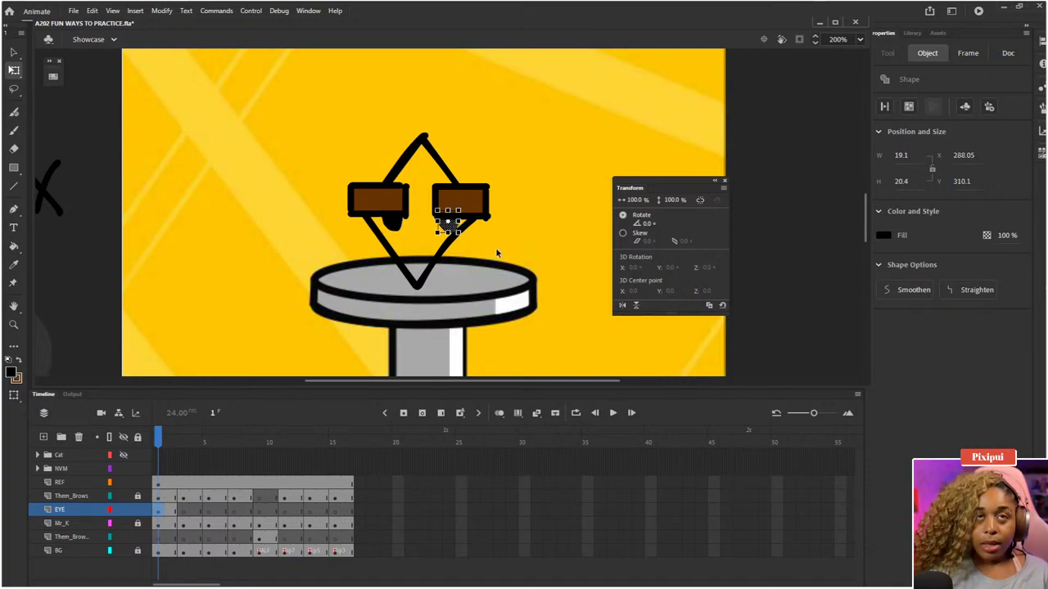
{"action": "key", "text": "Left"}
{"action": "key", "text": "Left"}
{"action": "key", "text": "Left"}
{"action": "key", "text": "Left"}
{"action": "key", "text": "Left"}
{"action": "key", "text": "Left"}
{"action": "left_click", "coordinate": [496, 247]}
{"action": "left_click", "coordinate": [457, 231]}
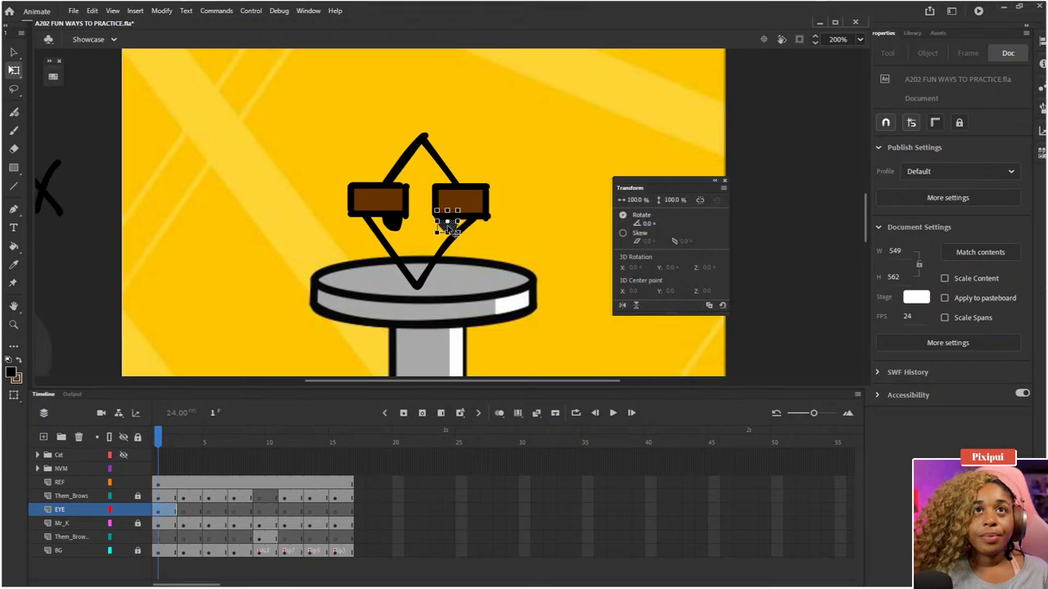
{"action": "left_click", "coordinate": [488, 250]}
{"action": "left_click", "coordinate": [449, 226]}
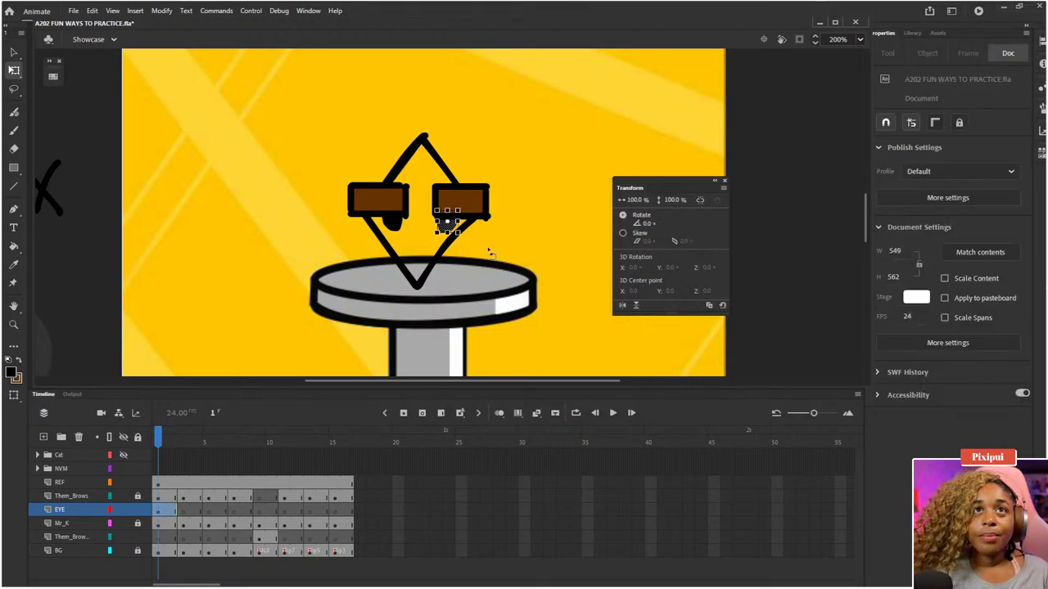
{"action": "left_click", "coordinate": [548, 262]}
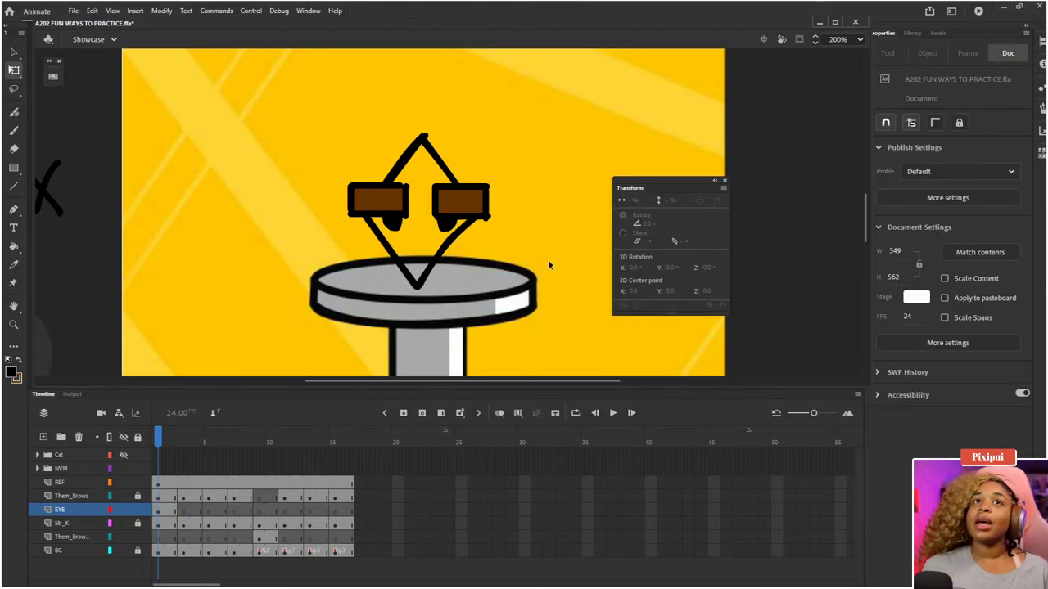
{"action": "left_click_drag", "start_coordinate": [485, 257], "coordinate": [475, 265]}
{"action": "left_click", "coordinate": [440, 235]}
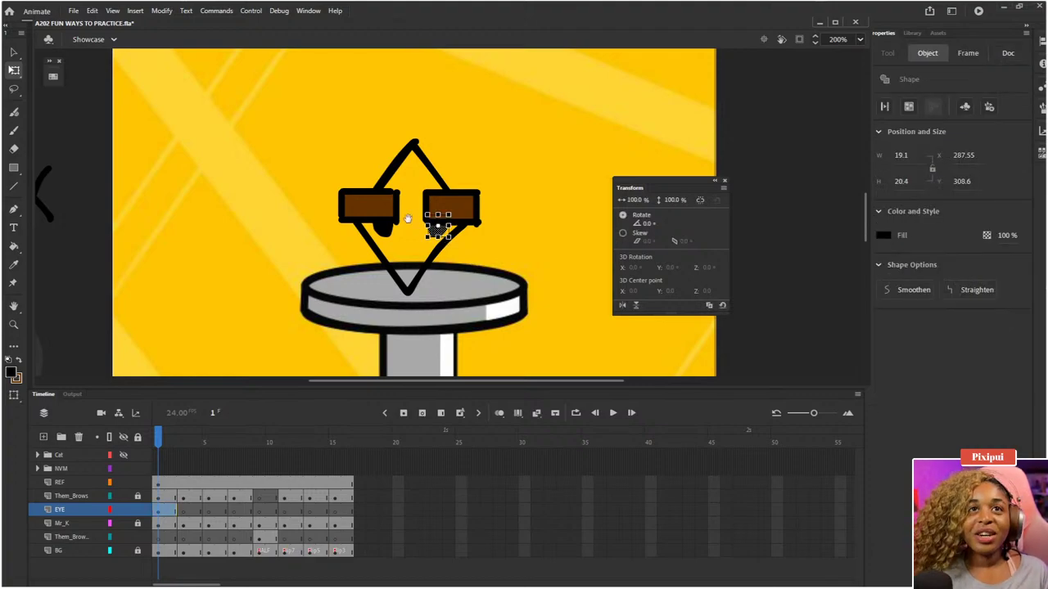
{"action": "left_click_drag", "start_coordinate": [409, 220], "coordinate": [396, 206]}
{"action": "left_click", "coordinate": [416, 176]}
- On frame 3 with onion skinning on and zoomed in, paint a pupil beneath the right eyebrow
{"action": "key", "text": "ctrl+1"}
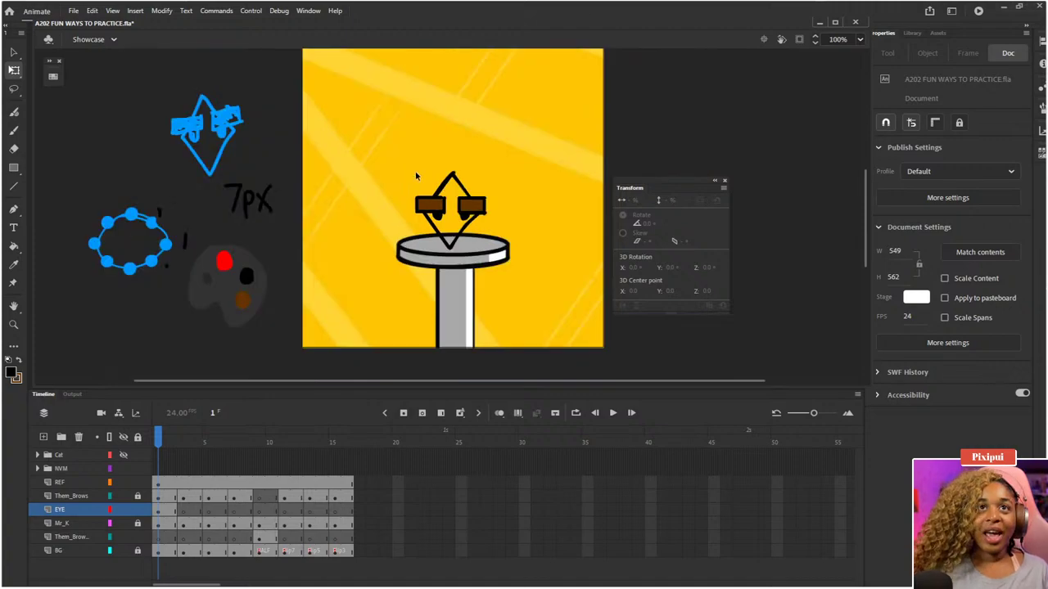
{"action": "left_click", "coordinate": [182, 442]}
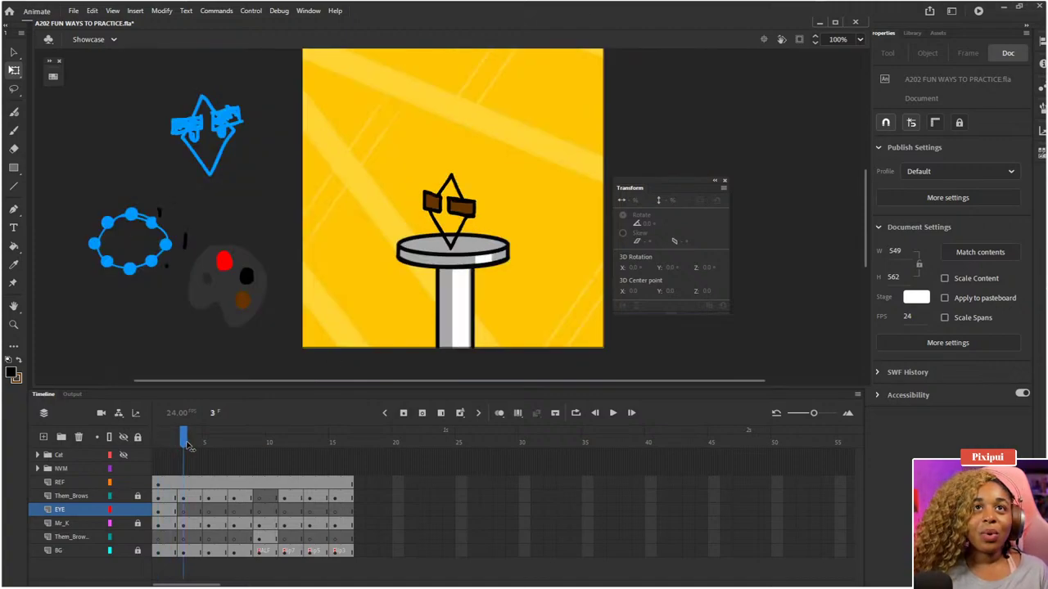
{"action": "key", "text": "ctrl+equal"}
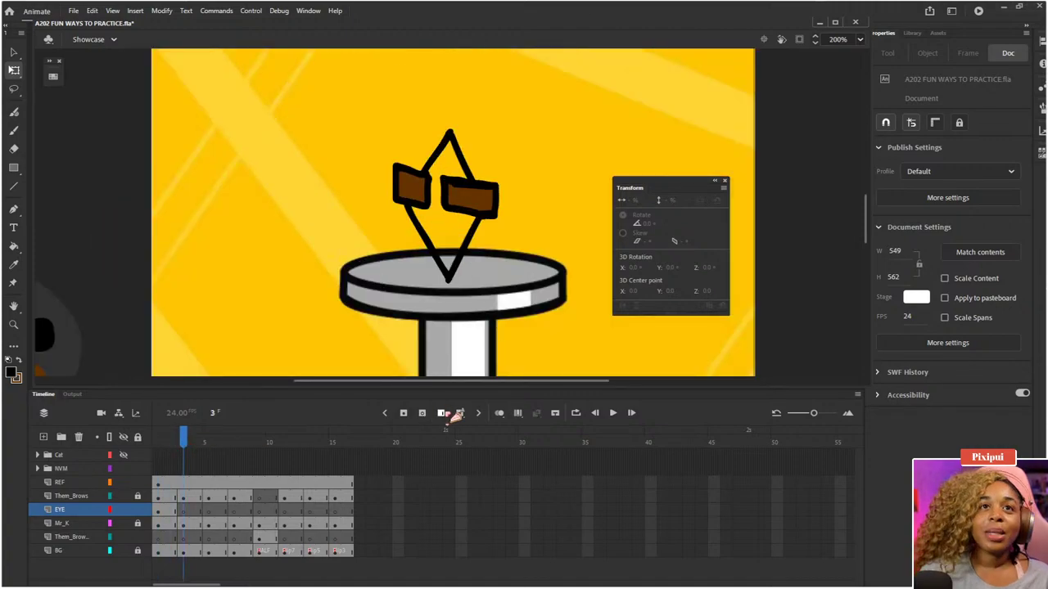
{"action": "left_click", "coordinate": [501, 414]}
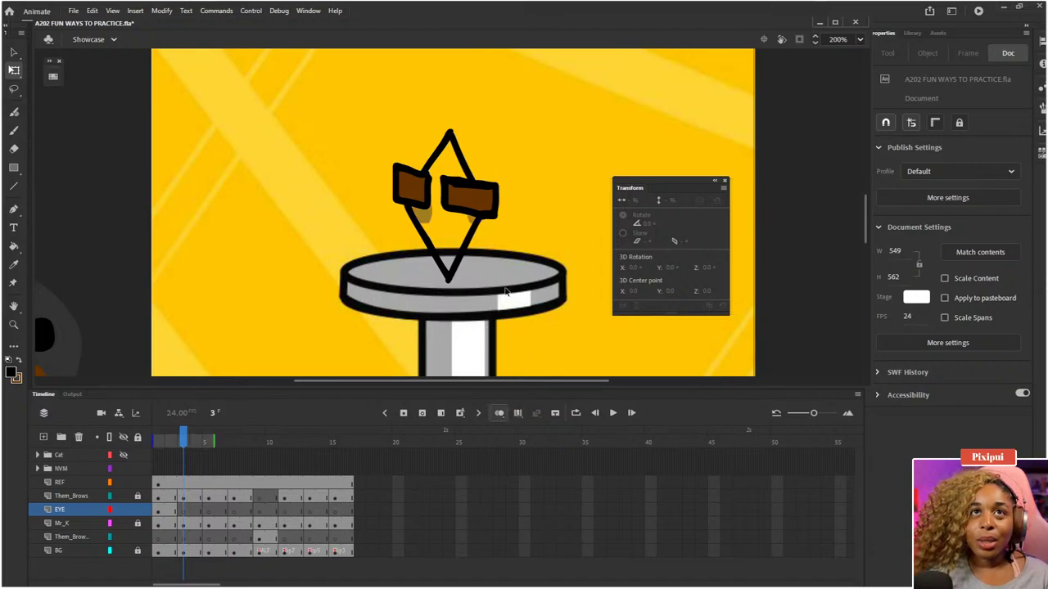
{"action": "key", "text": "ctrl+equal"}
{"action": "key", "text": "b"}
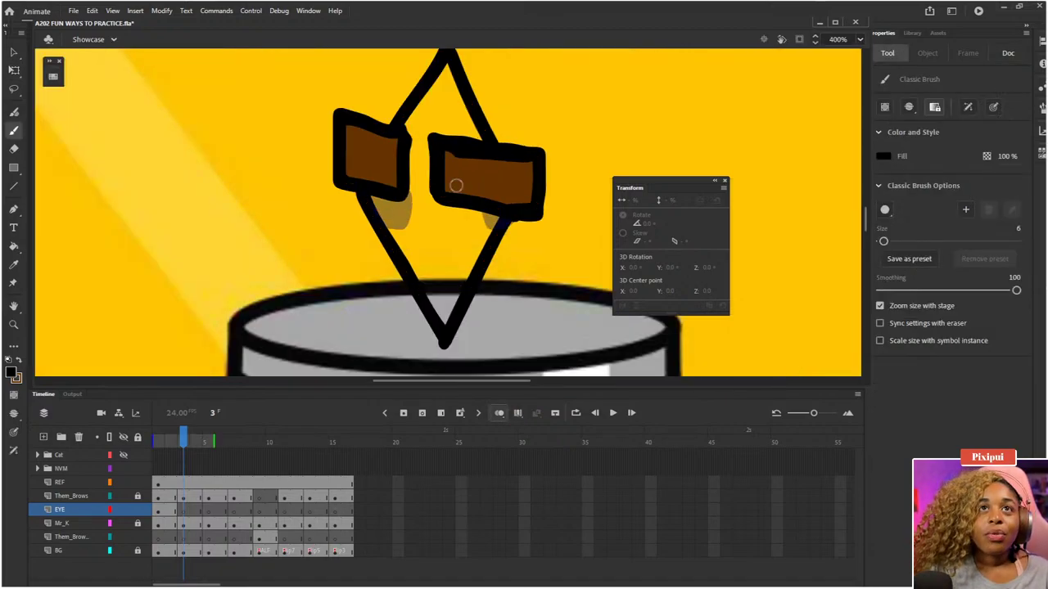
{"action": "mouse_move", "coordinate": [443, 201]}
{"action": "left_mouse_down"}
{"action": "mouse_move", "coordinate": [452, 234]}
{"action": "mouse_move", "coordinate": [443, 199]}
{"action": "mouse_move", "coordinate": [397, 225]}
{"action": "mouse_move", "coordinate": [393, 201]}
{"action": "mouse_move", "coordinate": [378, 203]}
{"action": "mouse_move", "coordinate": [385, 211]}
{"action": "mouse_move", "coordinate": [391, 194]}
{"action": "left_mouse_up"}
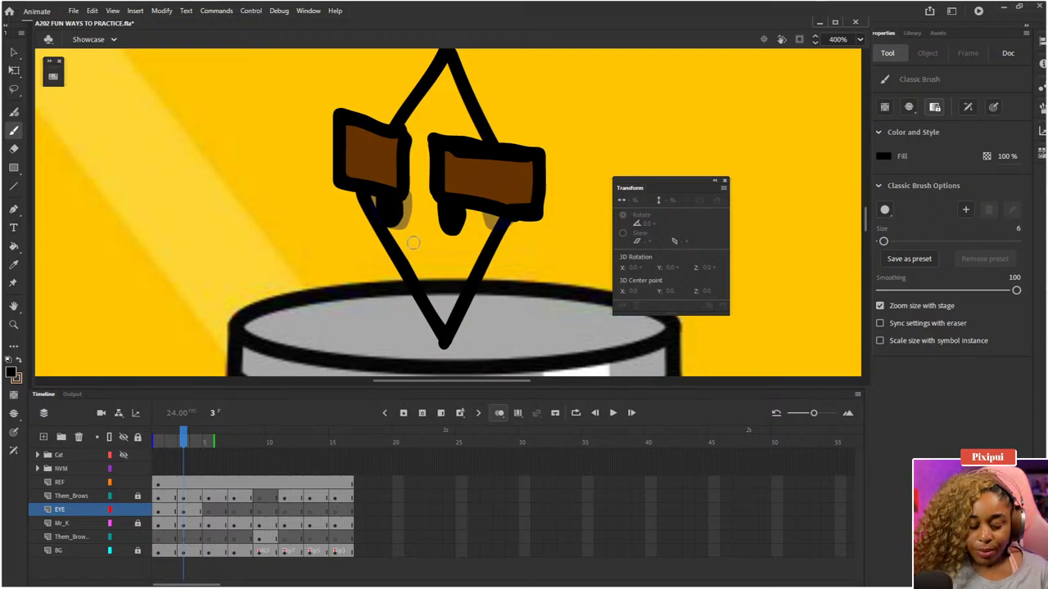
- Compare frames 2 and 3, paint a pupil stroke on frame 5, and move on to frame 7
{"action": "key", "text": "comma"}
{"action": "key", "text": "period"}
{"action": "key", "text": "comma"}
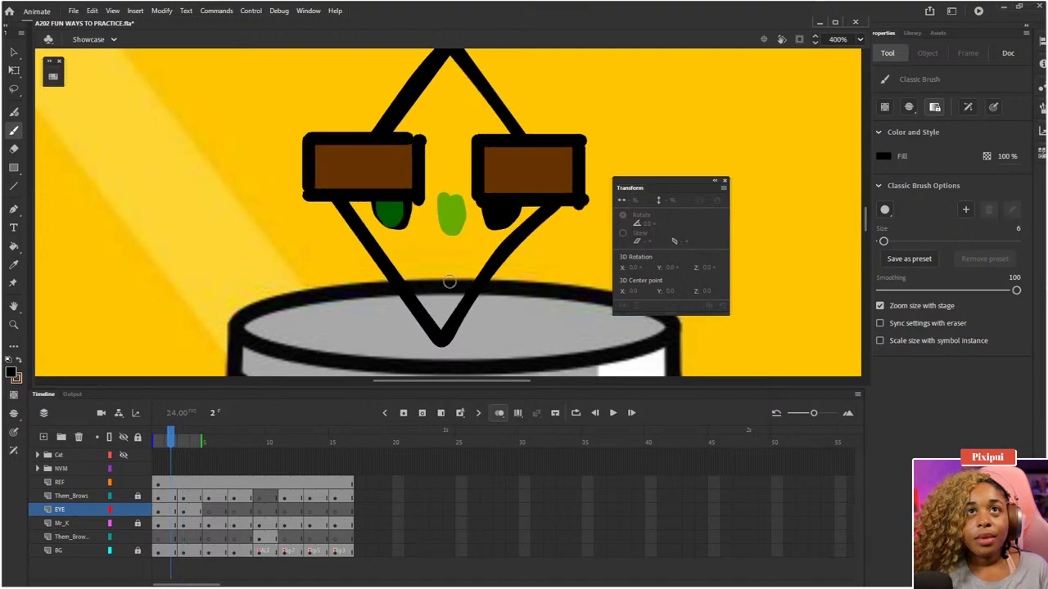
{"action": "key", "text": "period"}
{"action": "key", "text": "period"}
{"action": "key", "text": "period"}
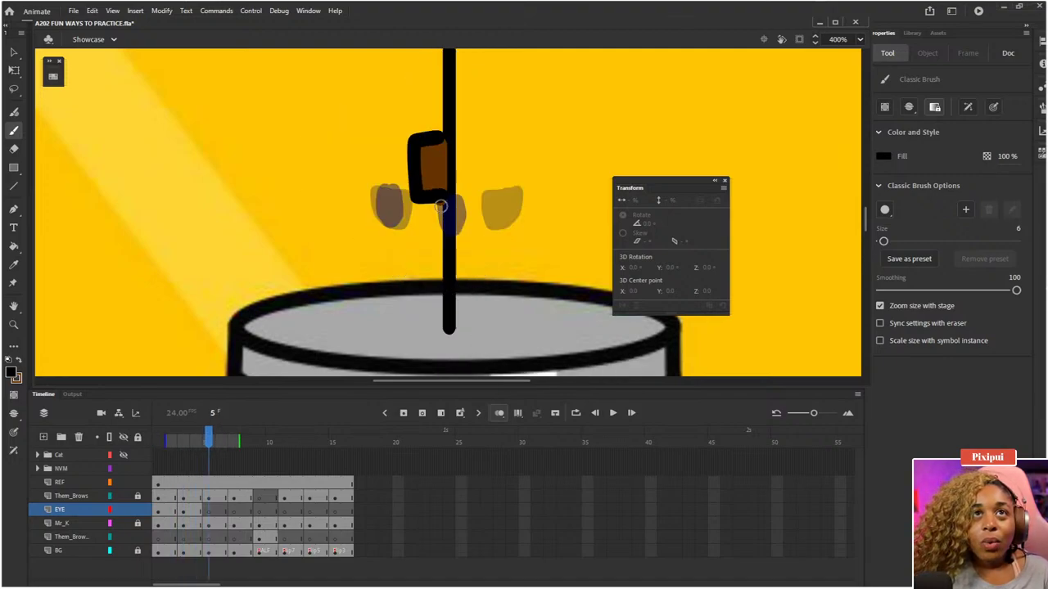
{"action": "left_click_drag", "start_coordinate": [437, 200], "coordinate": [448, 230]}
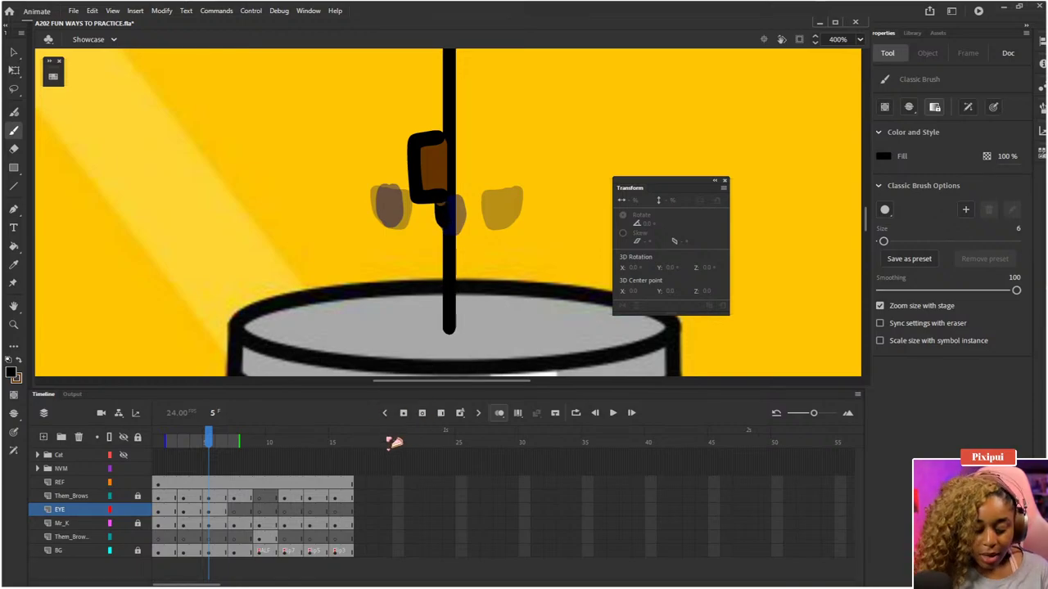
{"action": "key", "text": "period"}
{"action": "key", "text": "period"}
{"action": "key", "text": "period"}
{"action": "key", "text": "period"}
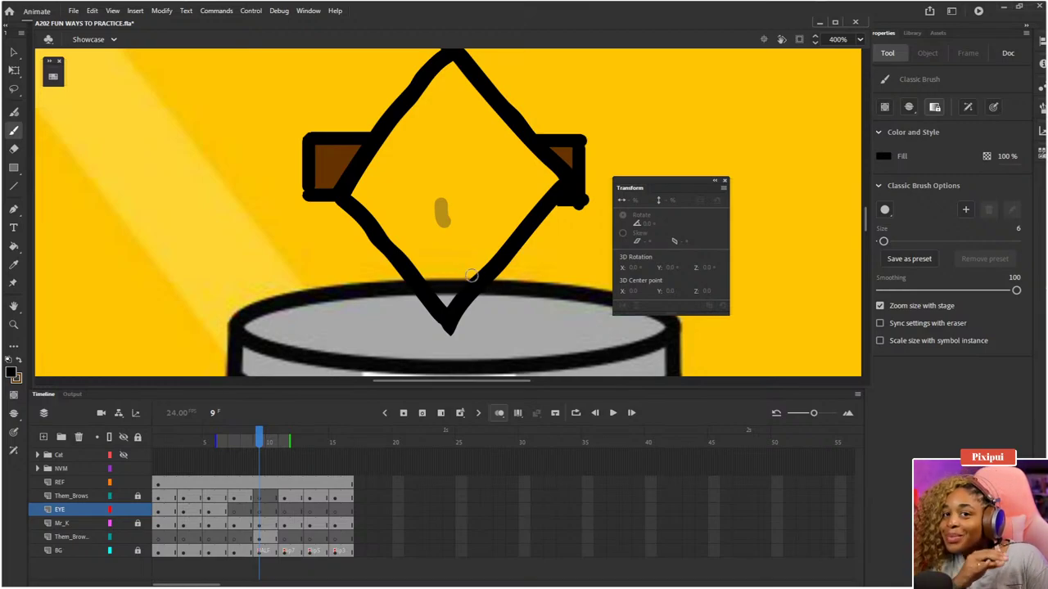
{"action": "key", "text": "period"}
{"action": "key", "text": "period"}
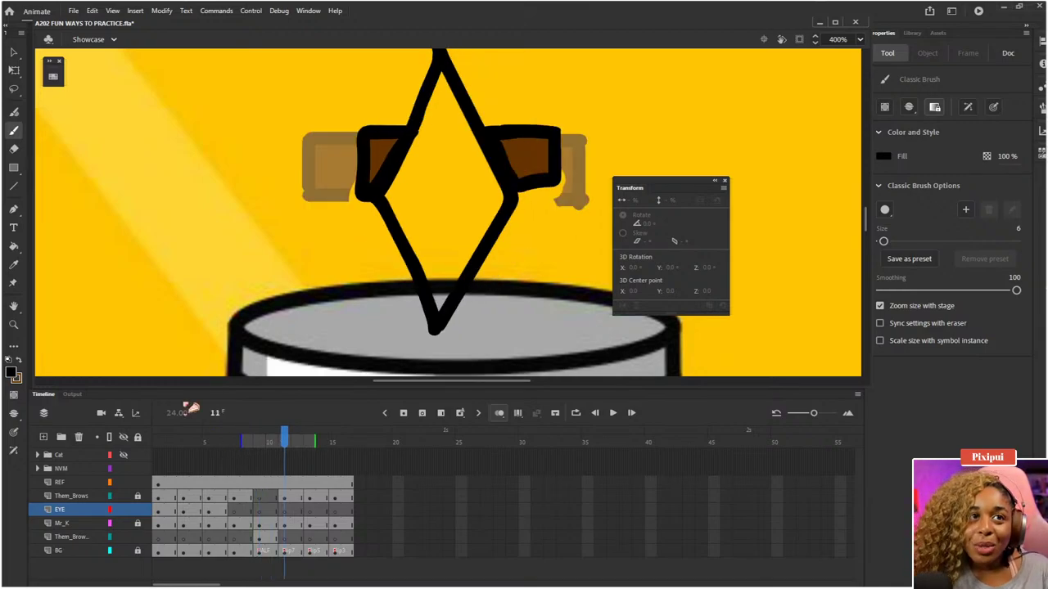
{"action": "left_click", "coordinate": [234, 512]}
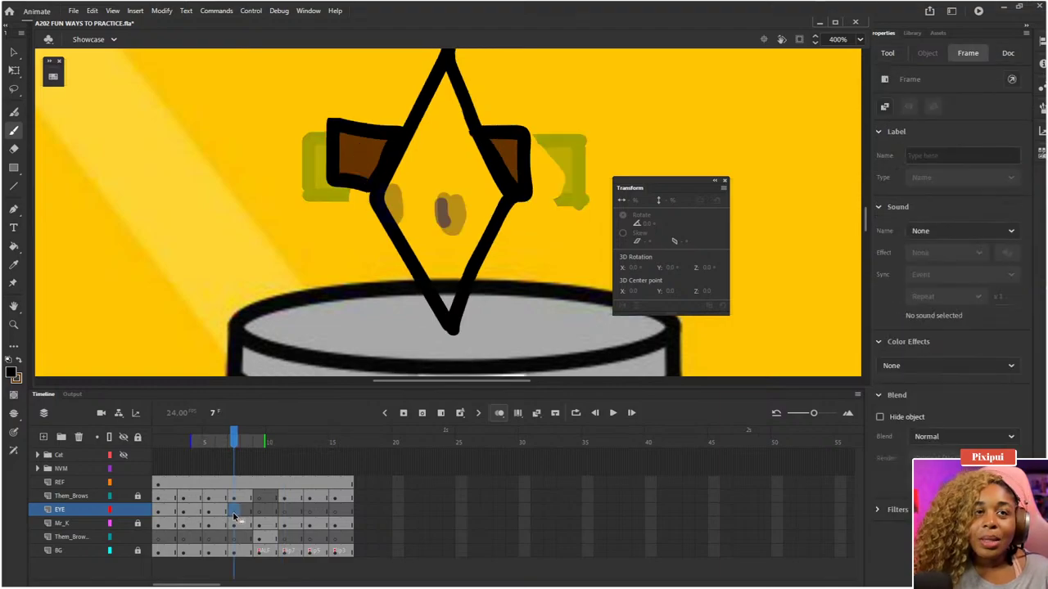
- Paste the copied pupil frames onto EYE frames 5 and 13
{"action": "right_click", "coordinate": [208, 514]}
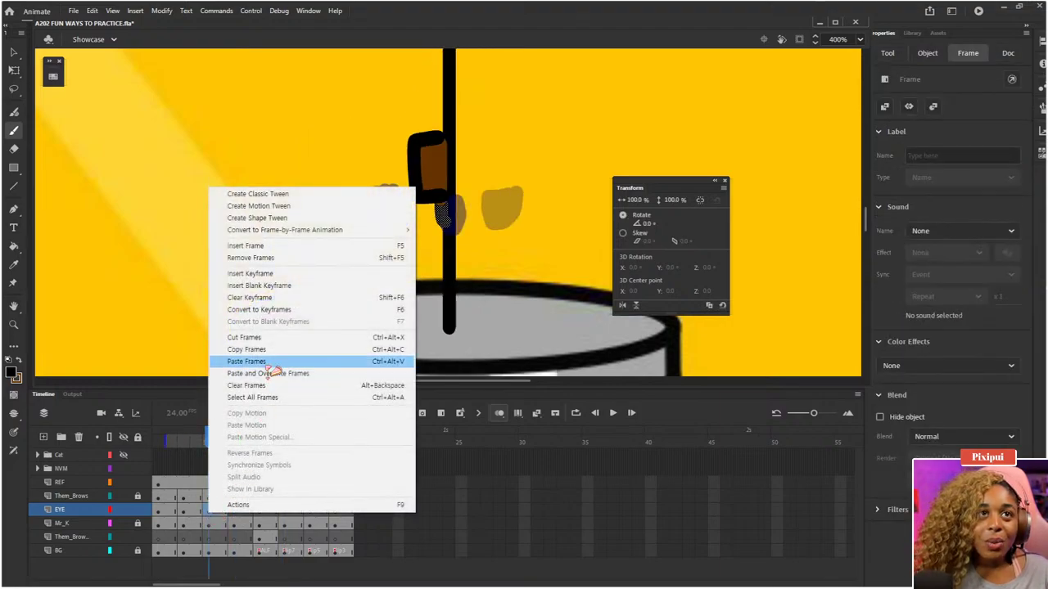
{"action": "left_click", "coordinate": [265, 365]}
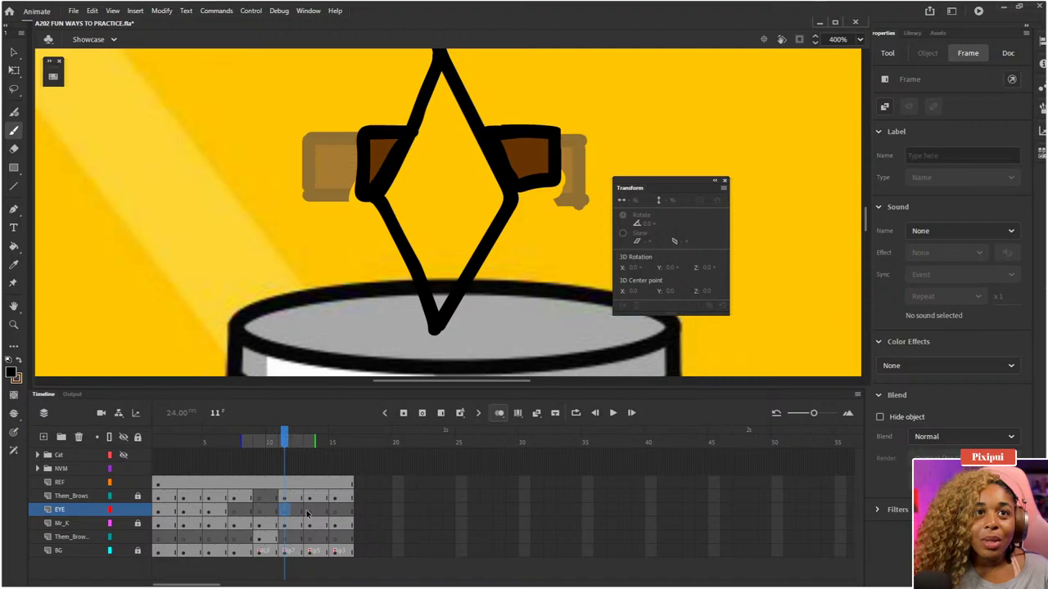
{"action": "left_click", "coordinate": [309, 511]}
{"action": "right_click", "coordinate": [310, 511]}
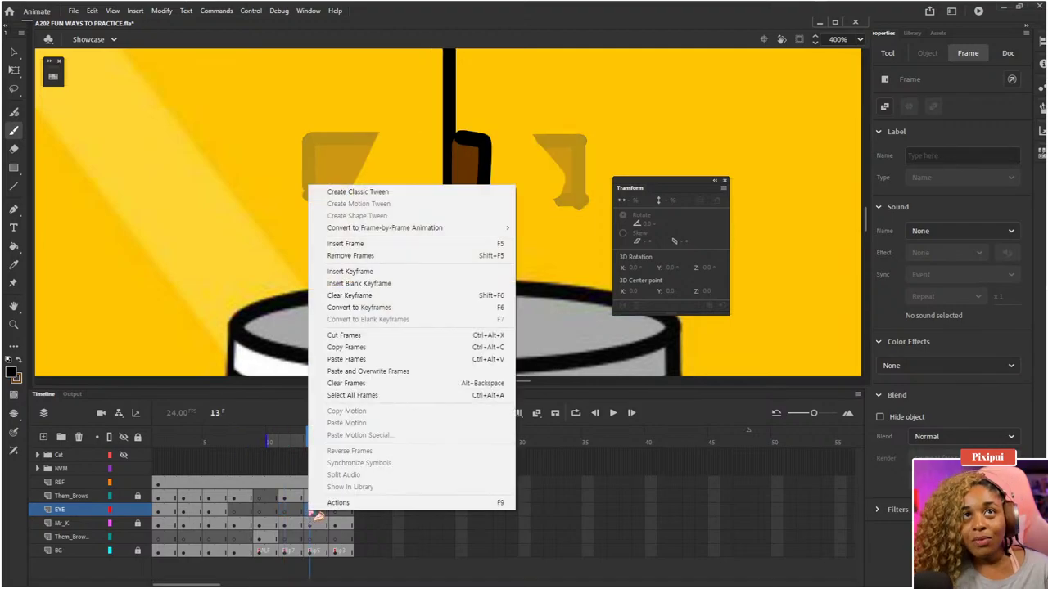
{"action": "left_click", "coordinate": [384, 360]}
- Flip the frame 13 pupil horizontally and nudge it right to X 274
{"action": "key", "text": "q"}
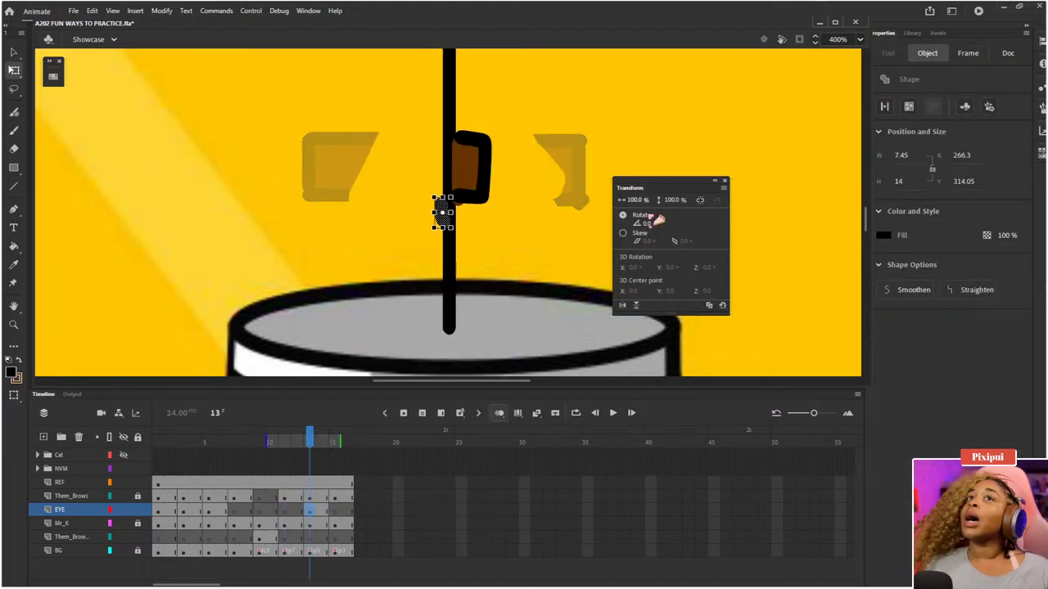
{"action": "left_click", "coordinate": [622, 305]}
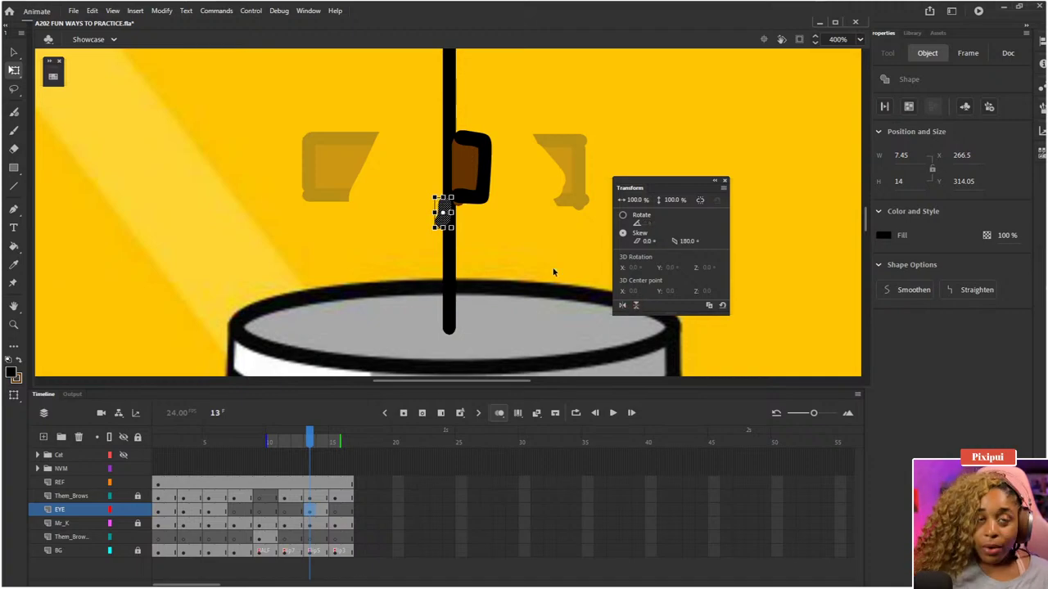
{"action": "key", "text": "Right"}
{"action": "key", "text": "Right"}
{"action": "key", "text": "Right"}
{"action": "key", "text": "Right"}
{"action": "key", "text": "Right"}
{"action": "key", "text": "Right"}
{"action": "key", "text": "Right"}
{"action": "key", "text": "Right"}
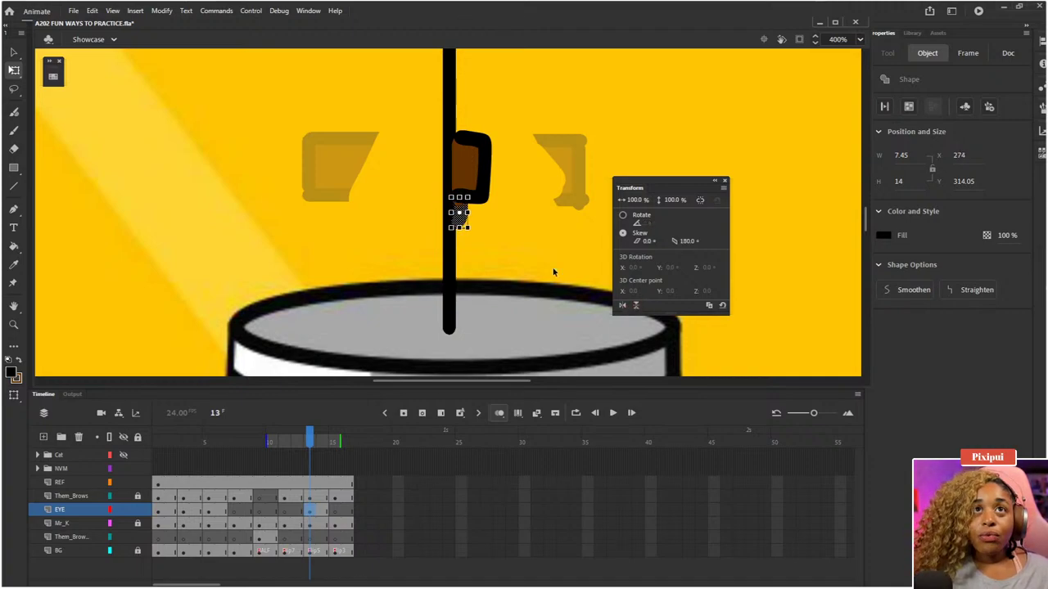
{"action": "left_click", "coordinate": [553, 272]}
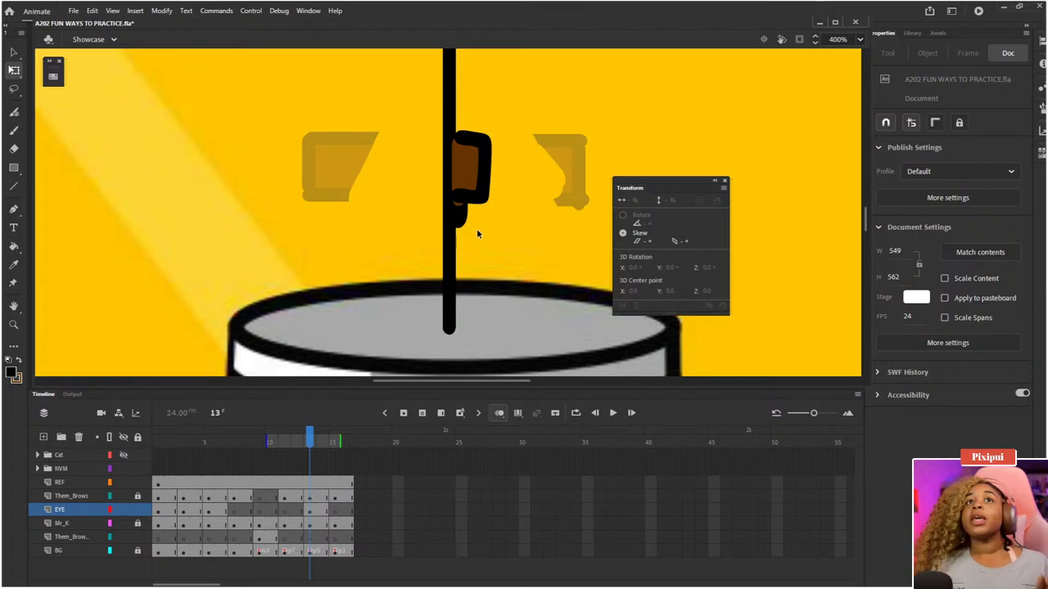
{"action": "left_click", "coordinate": [311, 496]}
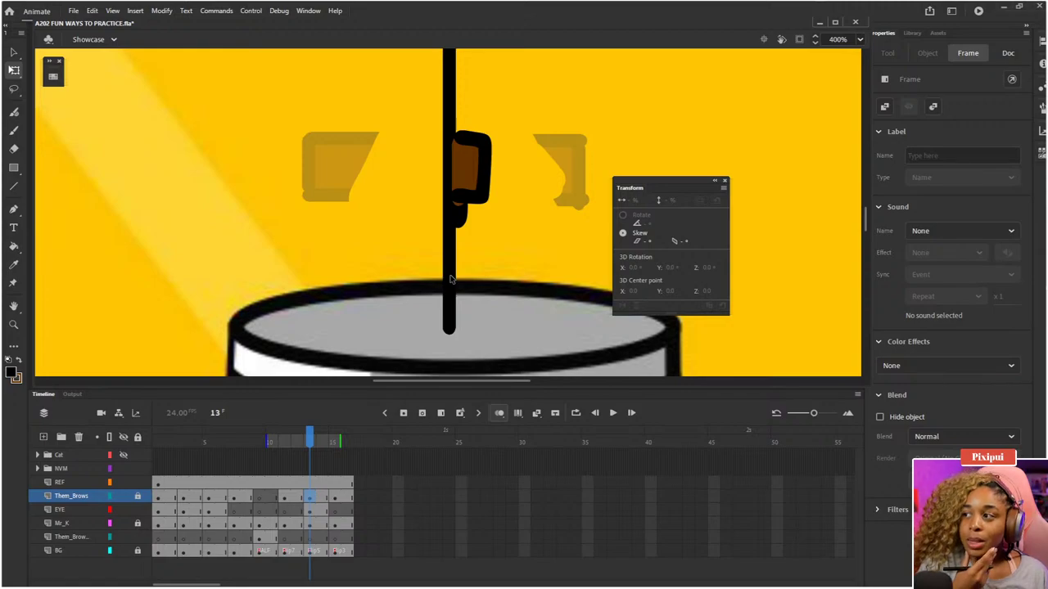
- Zoom out to the full stage and step through the Them_Brows poses from frame 5 to frame 14
{"action": "key", "text": "ctrl+1"}
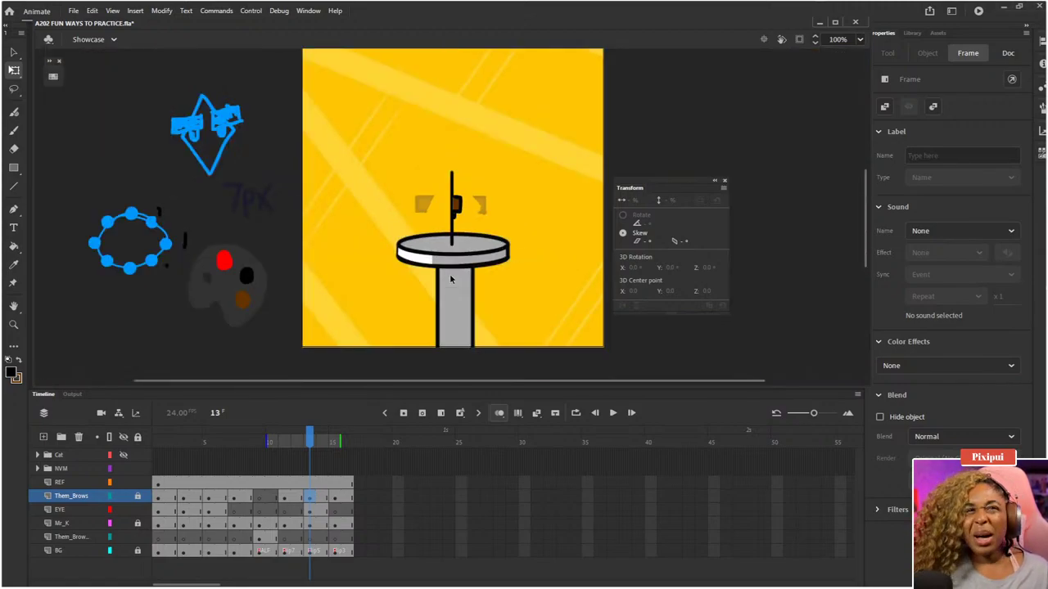
{"action": "key", "text": "b"}
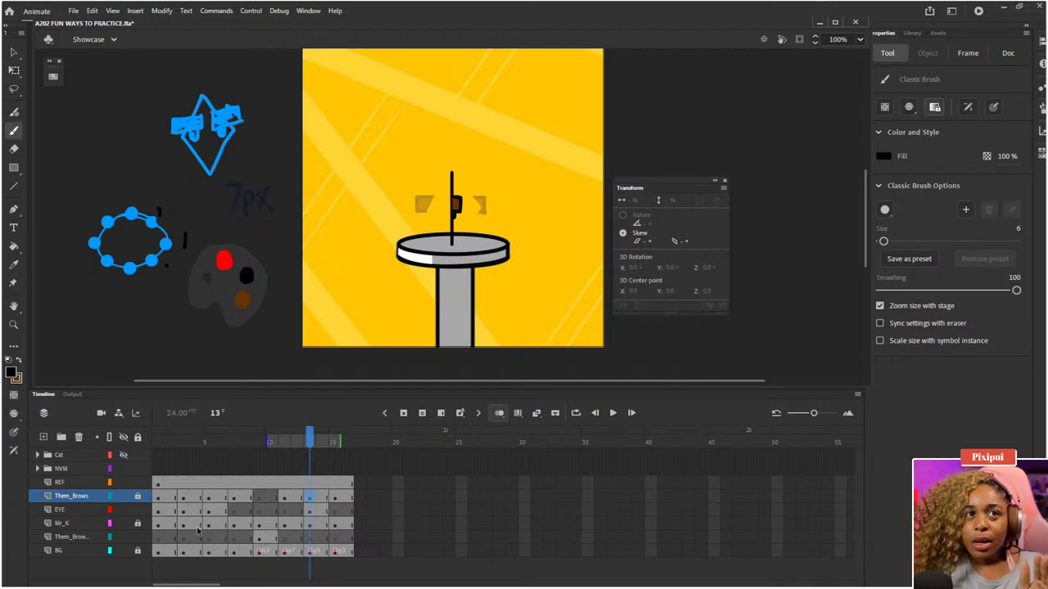
{"action": "left_click", "coordinate": [172, 499]}
{"action": "left_click", "coordinate": [185, 500]}
{"action": "left_click", "coordinate": [211, 501]}
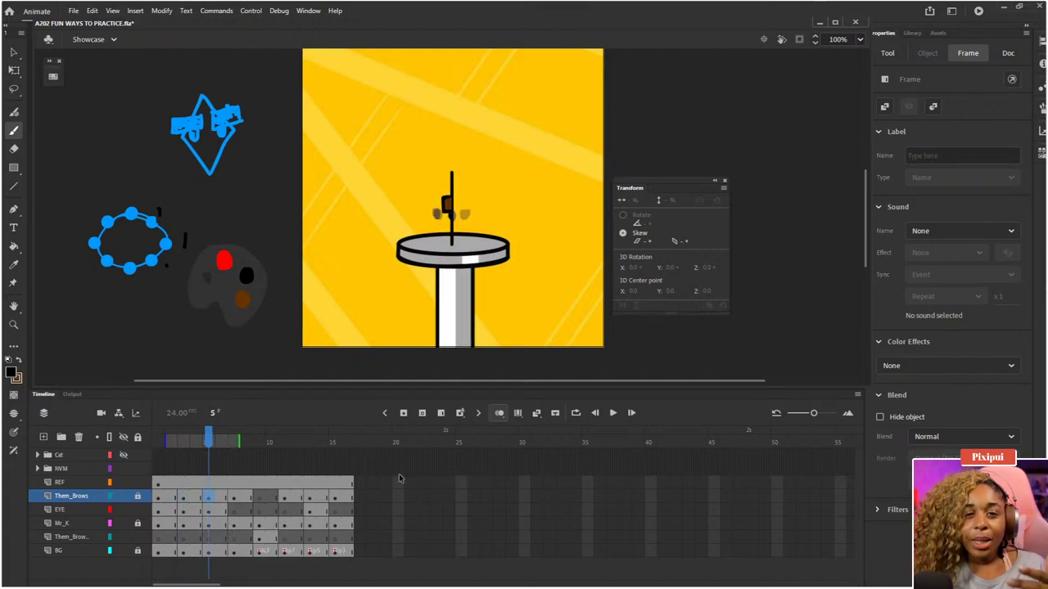
{"action": "left_click", "coordinate": [291, 445]}
{"action": "key", "text": "period"}
{"action": "key", "text": "period"}
{"action": "key", "text": "period"}
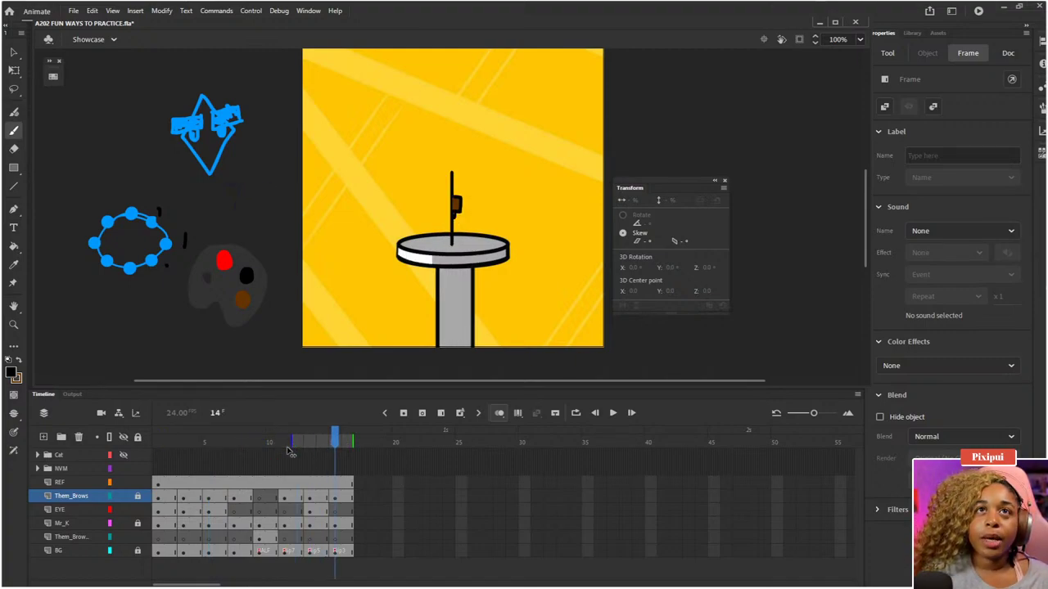
- Copy a Them_Brows frame onto EYE frame 15, then undo the mistaken paste
{"action": "key", "text": "ctrl+equal"}
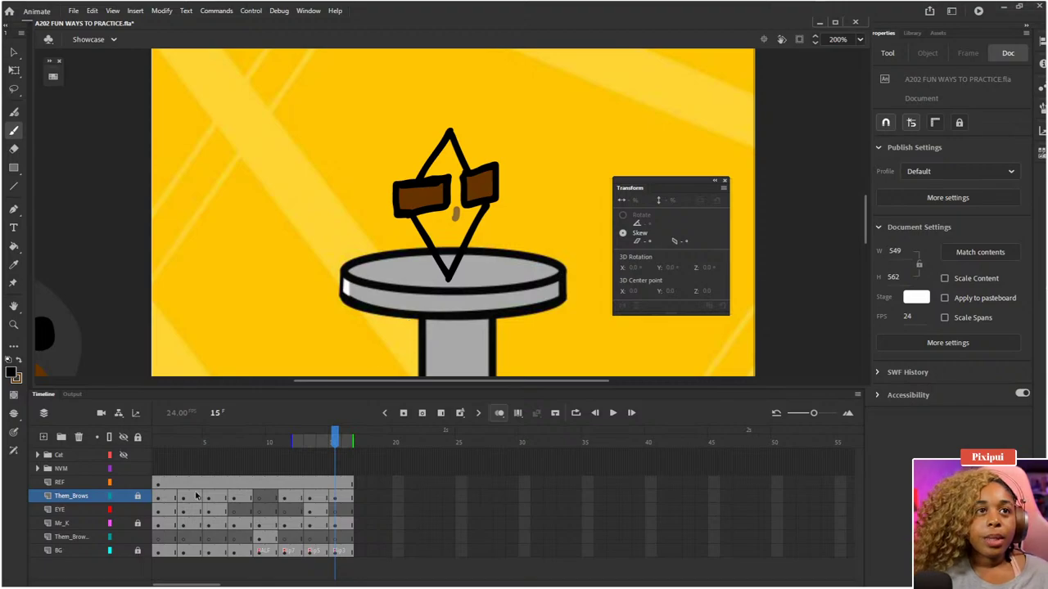
{"action": "left_click", "coordinate": [209, 498]}
{"action": "right_click", "coordinate": [184, 497]}
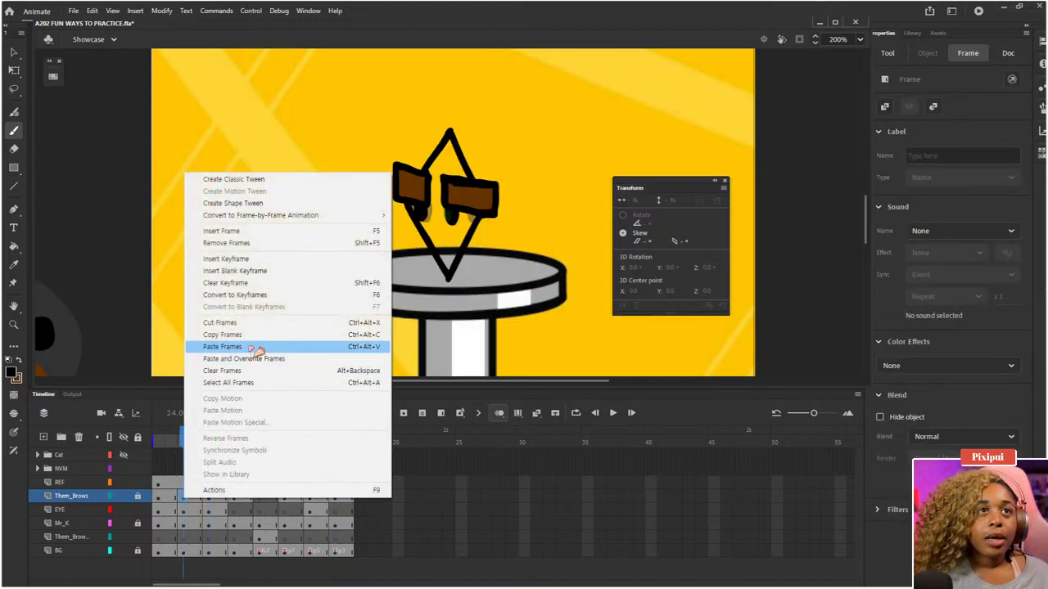
{"action": "left_click", "coordinate": [246, 335]}
{"action": "left_click", "coordinate": [335, 511]}
{"action": "right_click", "coordinate": [335, 511]}
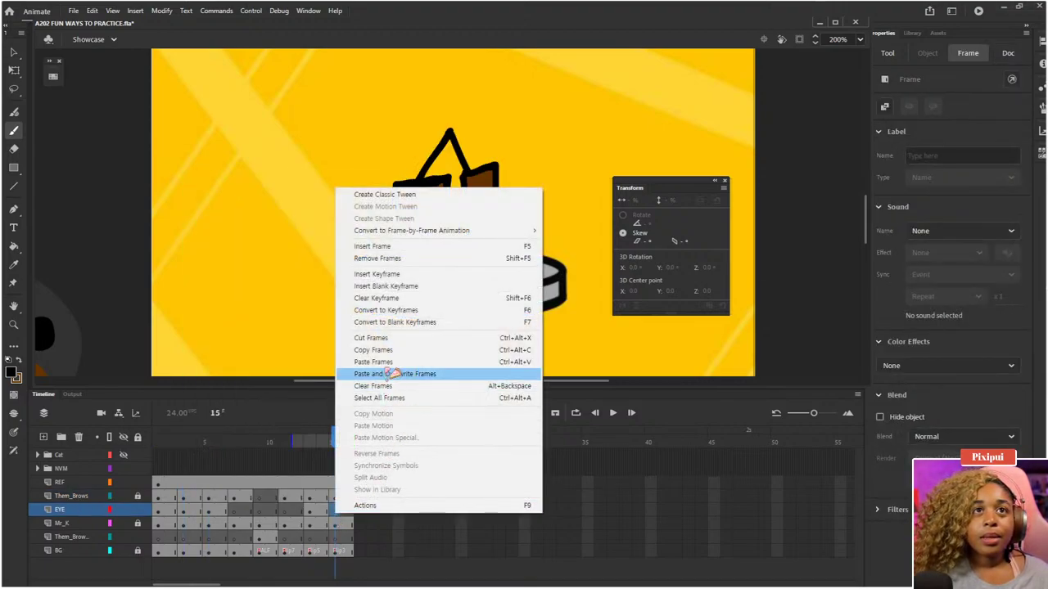
{"action": "left_click", "coordinate": [373, 361]}
{"action": "key", "text": "ctrl+z"}
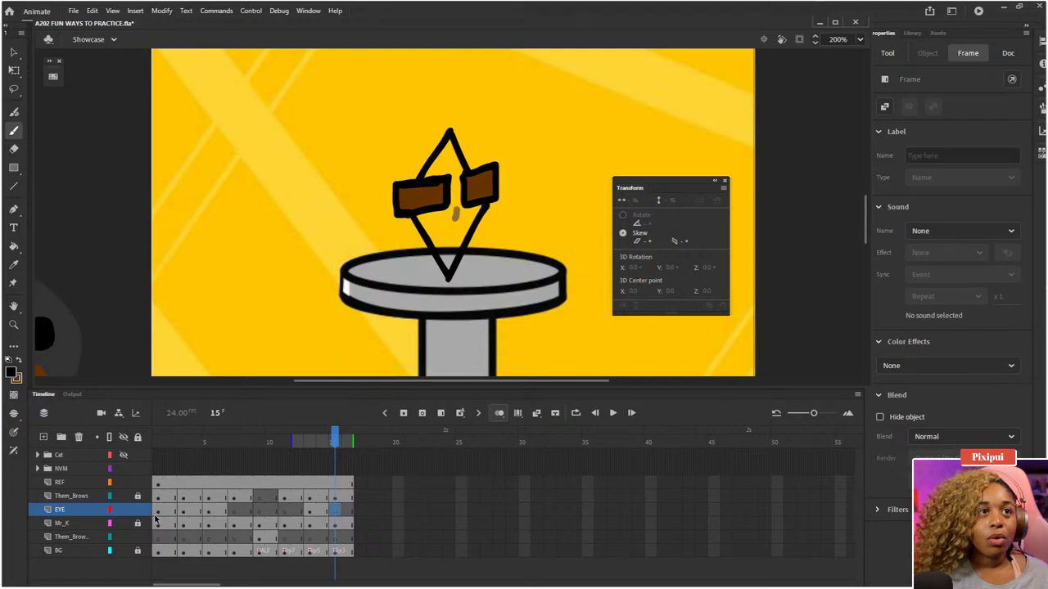
- Paste EYE frame 3 into frame 15, nudge its pupils right to X 253.55, and zoom to 100%
{"action": "left_click", "coordinate": [184, 510]}
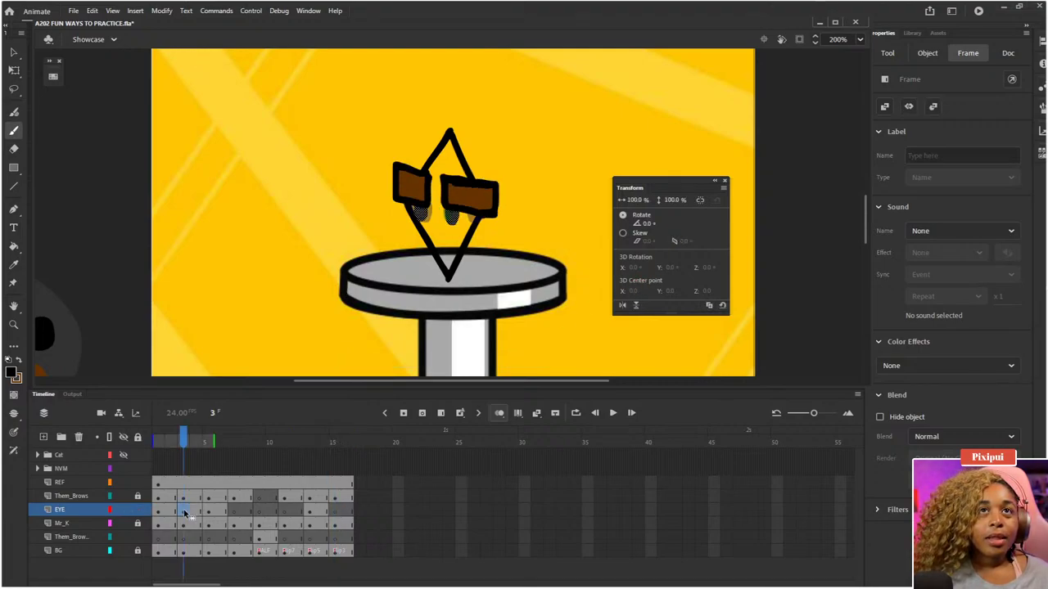
{"action": "right_click", "coordinate": [184, 510]}
{"action": "left_click", "coordinate": [233, 358]}
{"action": "left_click", "coordinate": [335, 511]}
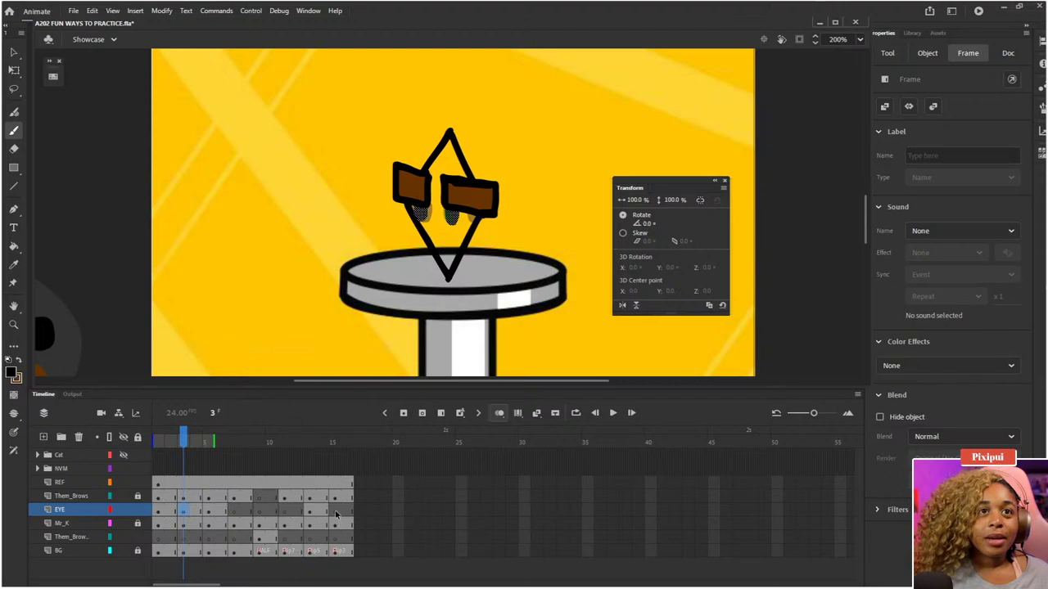
{"action": "right_click", "coordinate": [335, 510]}
{"action": "left_click", "coordinate": [365, 361]}
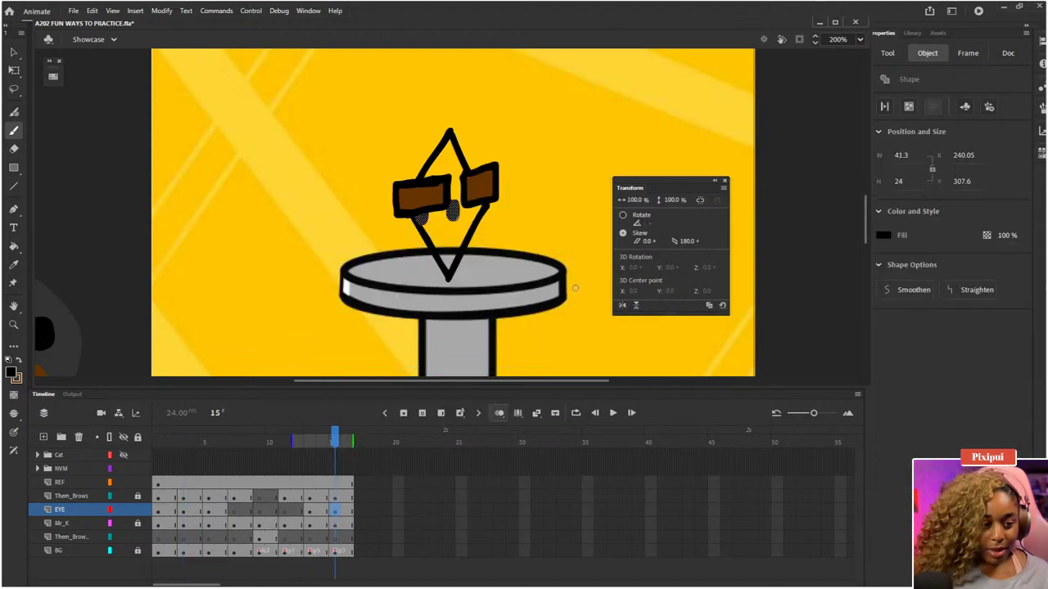
{"action": "key", "text": "Right"}
{"action": "key", "text": "Right"}
{"action": "key", "text": "Right"}
{"action": "key", "text": "Right"}
{"action": "key", "text": "Right"}
{"action": "key", "text": "Right"}
{"action": "key", "text": "Right"}
{"action": "key", "text": "Right"}
{"action": "key", "text": "Right"}
{"action": "key", "text": "Right"}
{"action": "key", "text": "Right"}
{"action": "key", "text": "Right"}
{"action": "key", "text": "Right"}
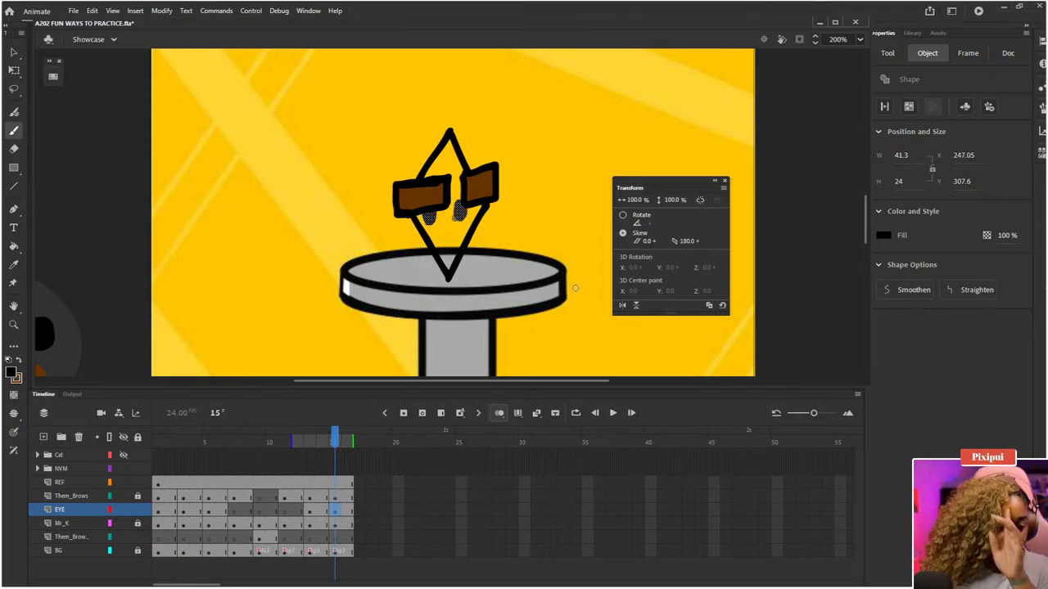
{"action": "key", "text": "Right"}
{"action": "key", "text": "Right"}
{"action": "key", "text": "Right"}
{"action": "key", "text": "Right"}
{"action": "key", "text": "Right"}
{"action": "key", "text": "Right"}
{"action": "key", "text": "Right"}
{"action": "key", "text": "Right"}
{"action": "key", "text": "Right"}
{"action": "key", "text": "Right"}
{"action": "key", "text": "Right"}
{"action": "key", "text": "Right"}
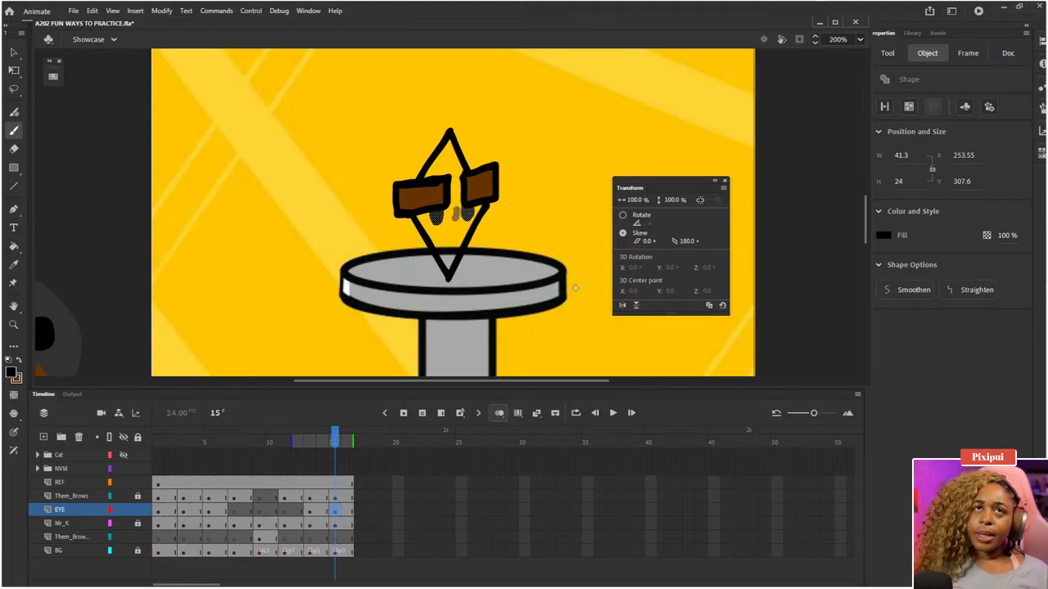
{"action": "key", "text": "q"}
{"action": "left_click", "coordinate": [533, 205]}
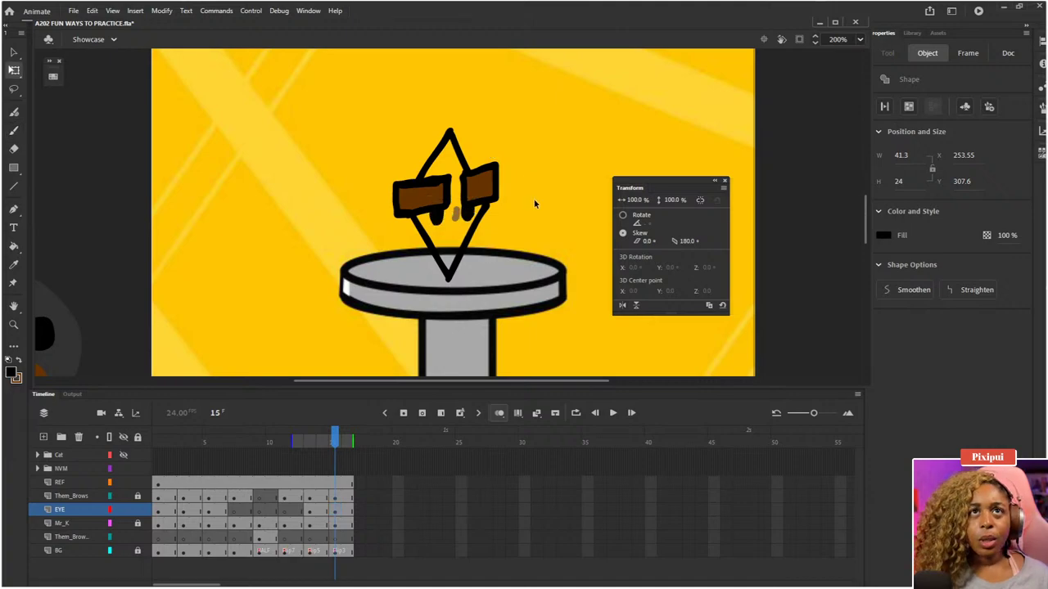
{"action": "key", "text": "ctrl+1"}
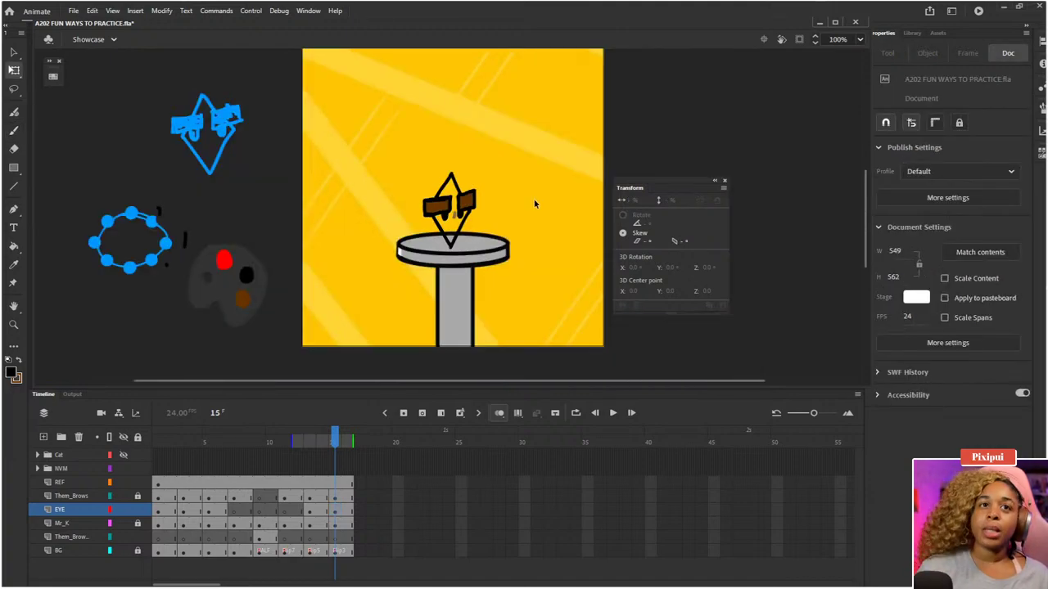
- Preview the playback, then rewind to frame 1 and play the eye and brow animation again
{"action": "key", "text": "Return"}
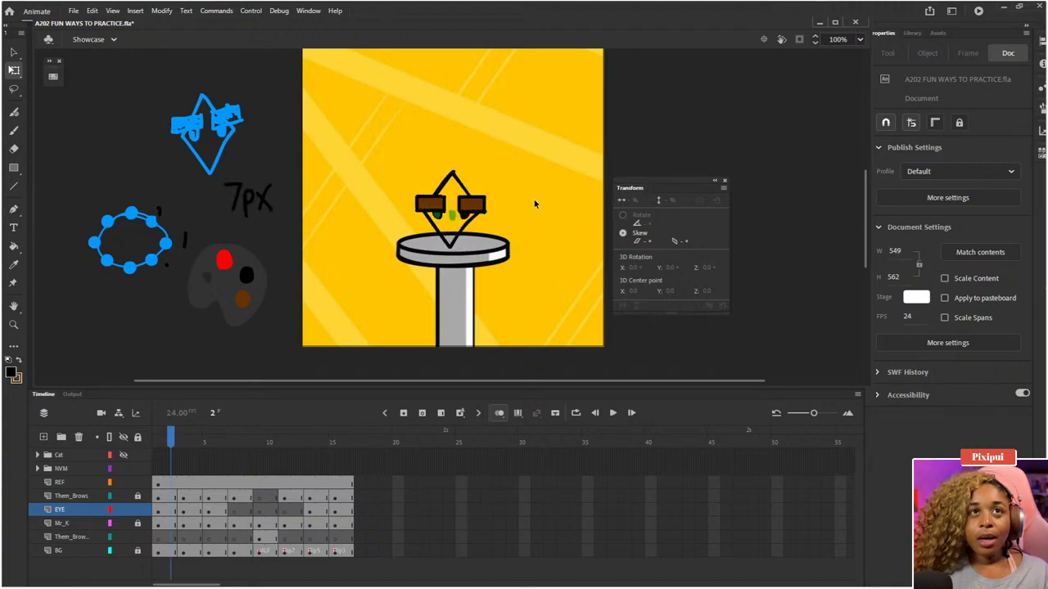
{"action": "key", "text": "Return"}
{"action": "key", "text": "b"}
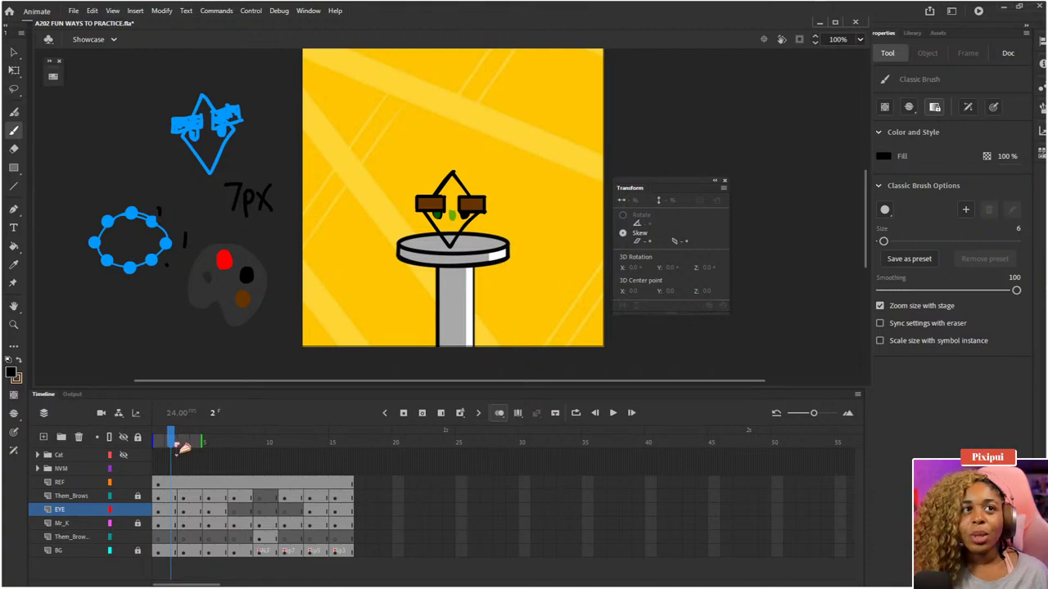
{"action": "left_click_drag", "start_coordinate": [174, 435], "coordinate": [152, 442]}
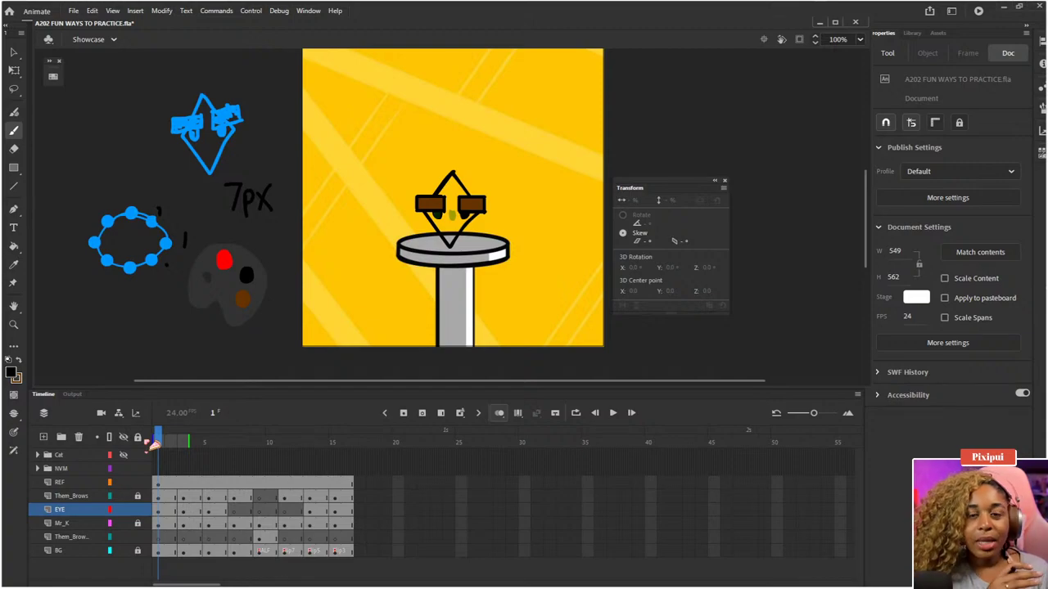
{"action": "key", "text": "Return"}
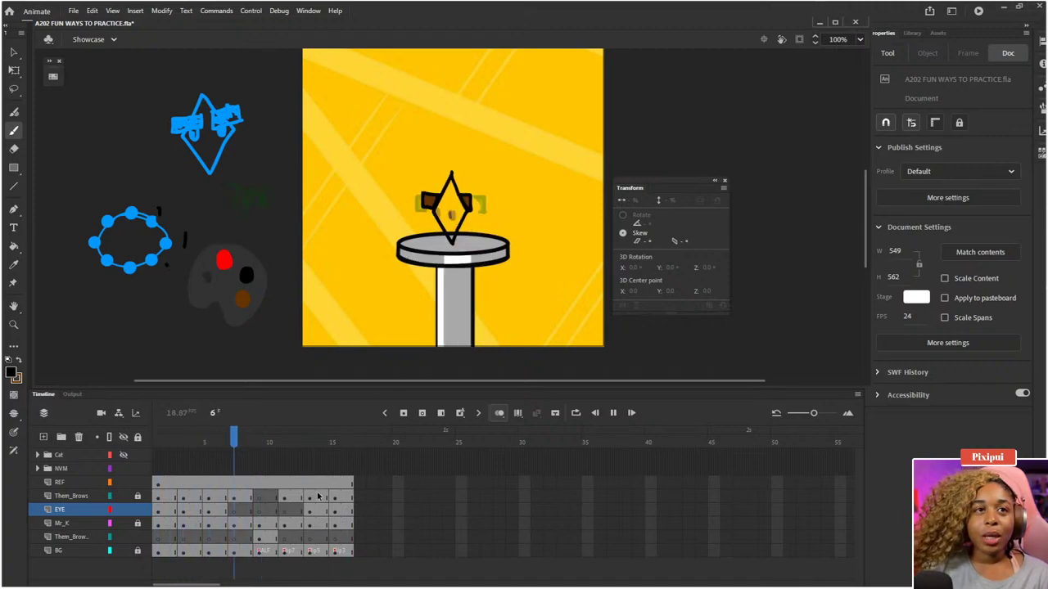
- Unlock the Mr_K layer with a yellow fill colour and onion skinning turned off
{"action": "left_click", "coordinate": [159, 524]}
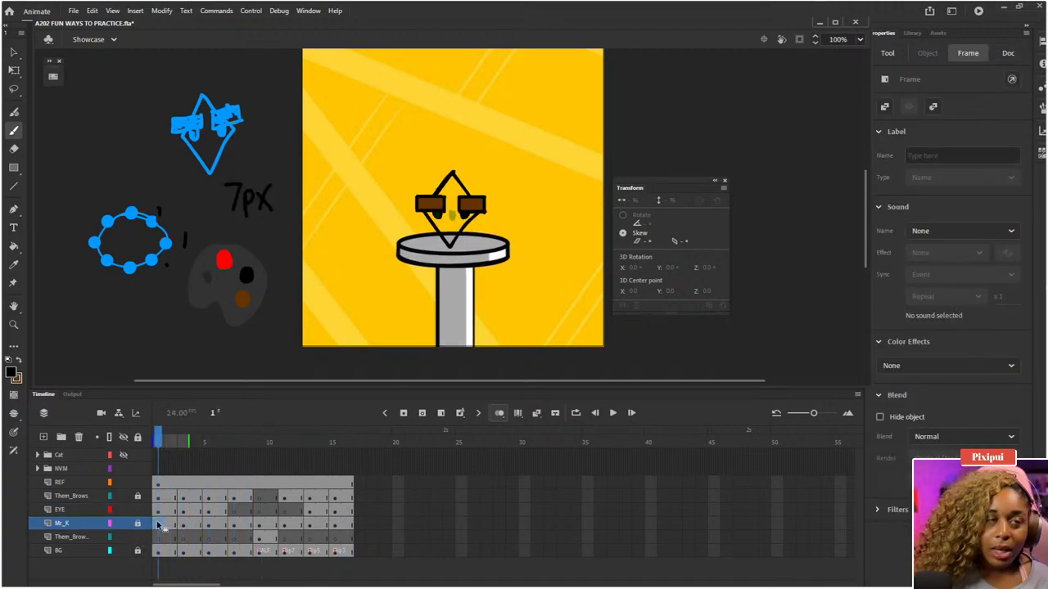
{"action": "left_click", "coordinate": [17, 377]}
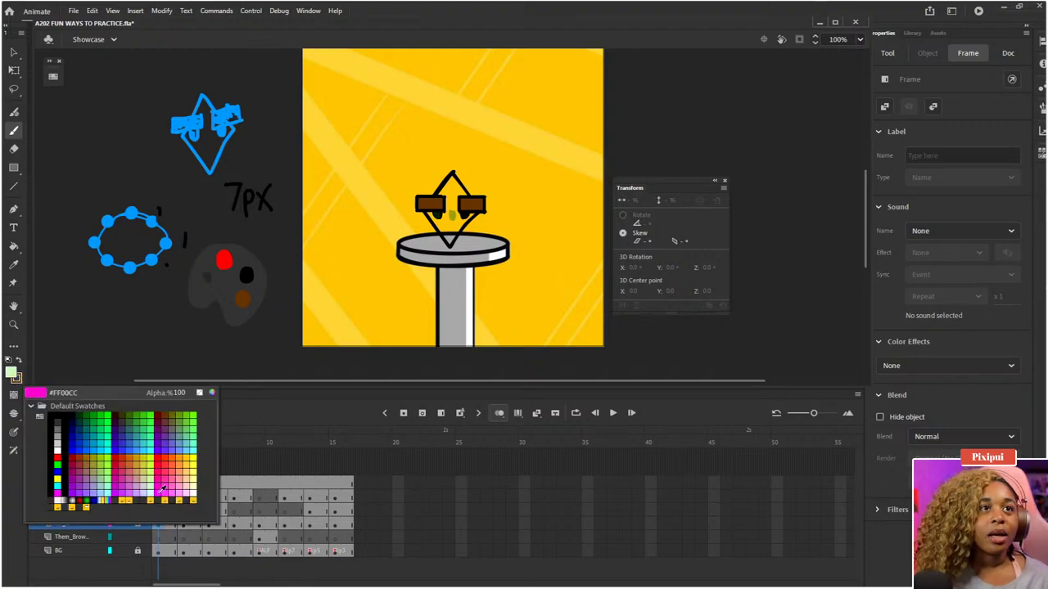
{"action": "left_click", "coordinate": [191, 462]}
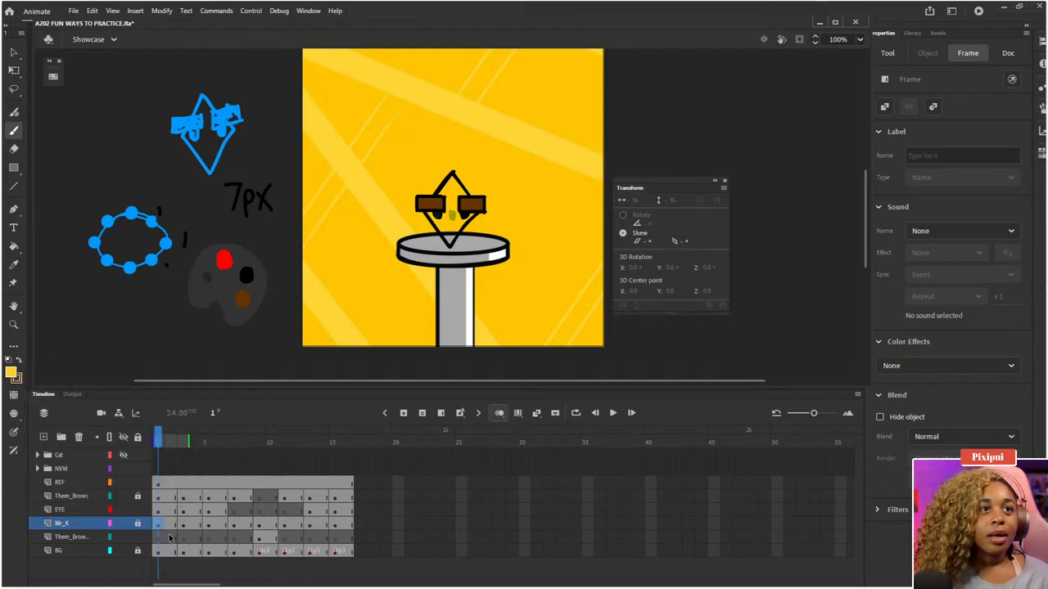
{"action": "left_click", "coordinate": [137, 523]}
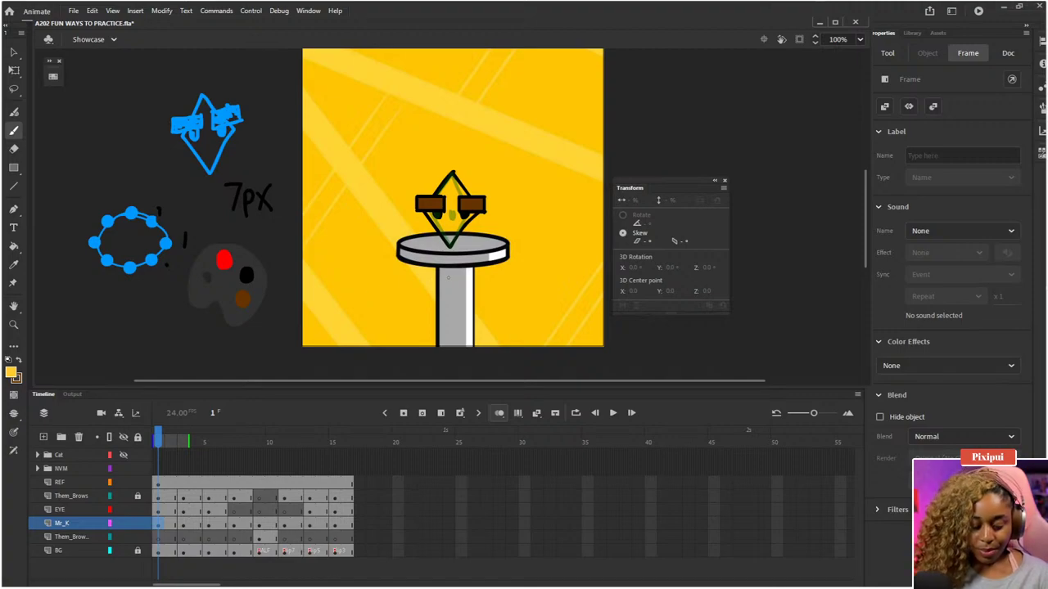
{"action": "key", "text": "k"}
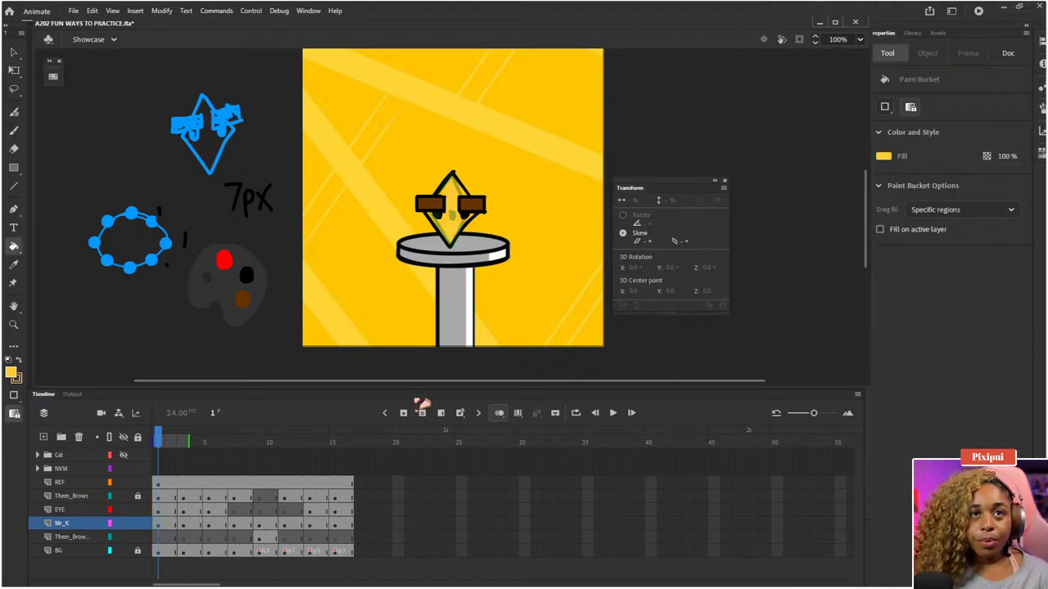
{"action": "left_click", "coordinate": [499, 412]}
- Fill the diamond yellow on frames 3, 7, 9 and 15, then play back and rewind to frame 1
{"action": "key", "text": "period"}
{"action": "key", "text": "period"}
{"action": "left_click", "coordinate": [455, 230]}
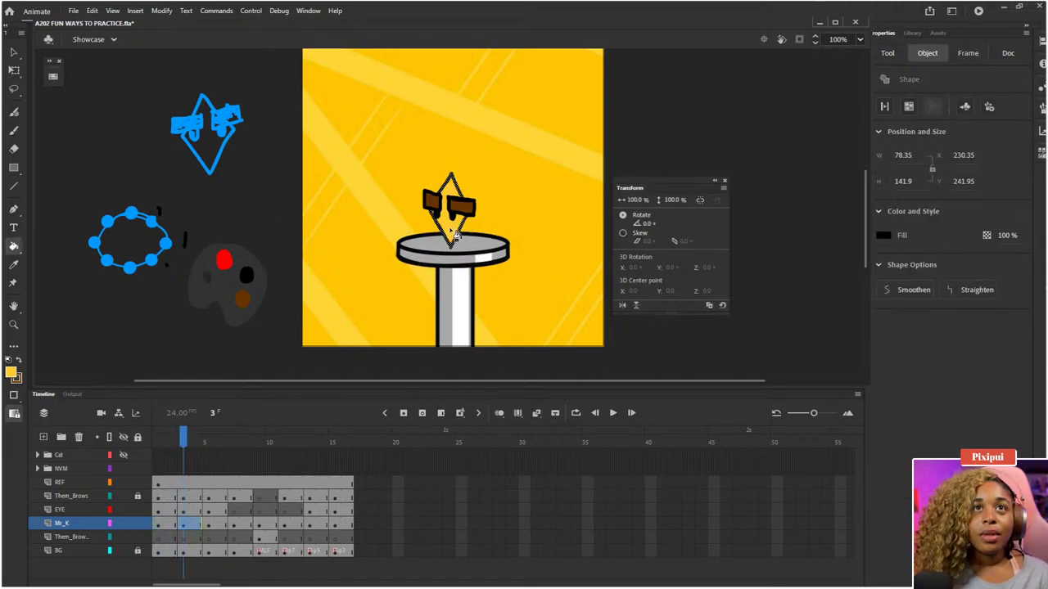
{"action": "key", "text": "period"}
{"action": "key", "text": "period"}
{"action": "key", "text": "period"}
{"action": "key", "text": "period"}
{"action": "left_click", "coordinate": [461, 225]}
{"action": "key", "text": "period"}
{"action": "key", "text": "period"}
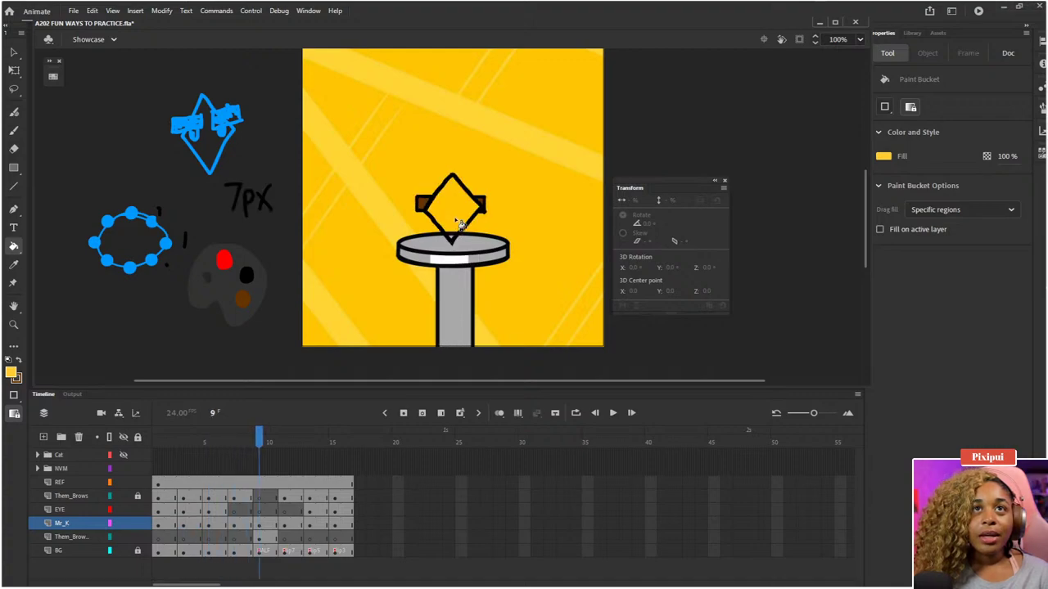
{"action": "left_click", "coordinate": [460, 225]}
{"action": "key", "text": "period"}
{"action": "key", "text": "period"}
{"action": "key", "text": "period"}
{"action": "key", "text": "period"}
{"action": "key", "text": "period"}
{"action": "key", "text": "period"}
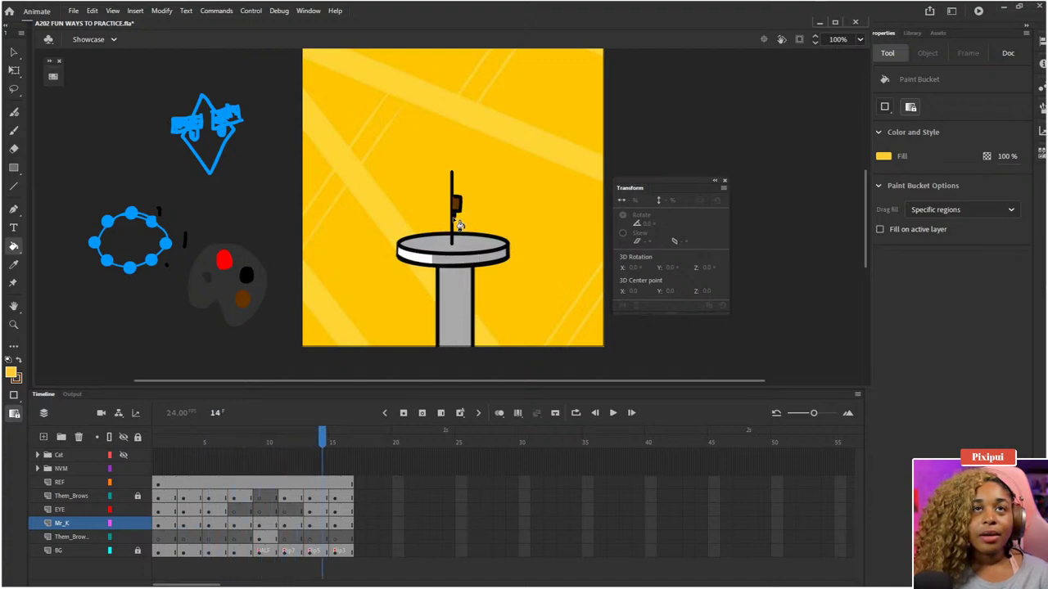
{"action": "left_click", "coordinate": [458, 232]}
{"action": "key", "text": "period"}
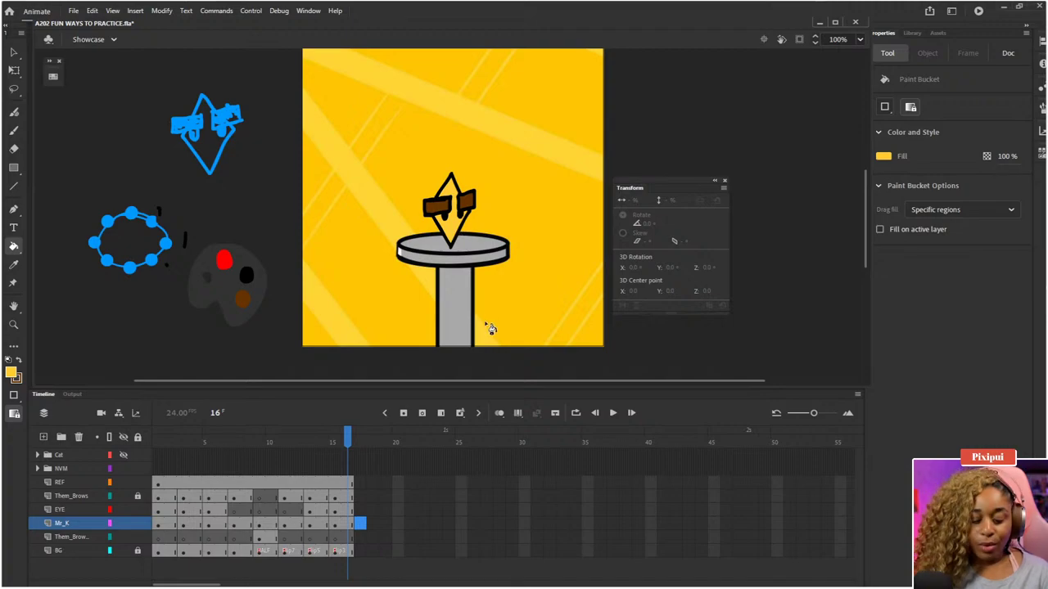
{"action": "key", "text": "Return"}
{"action": "key", "text": "Return"}
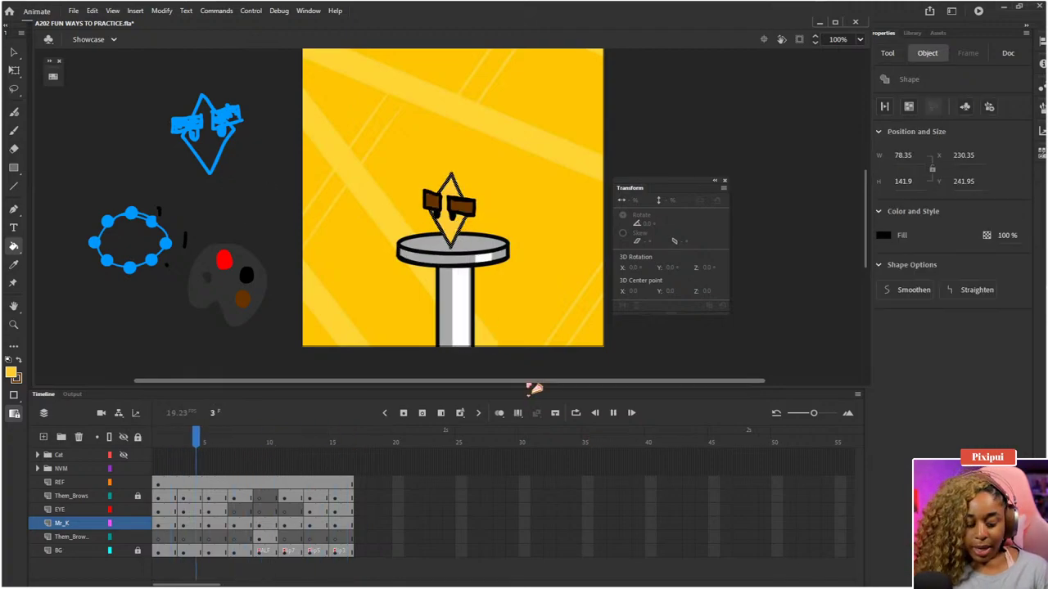
{"action": "key", "text": "q"}
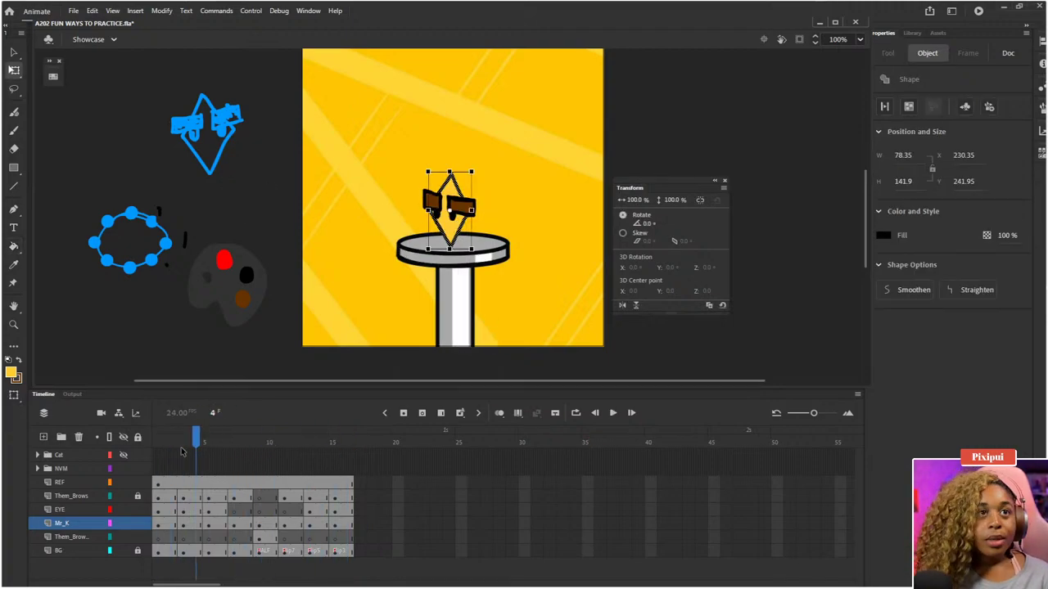
{"action": "left_click_drag", "start_coordinate": [185, 440], "coordinate": [123, 440]}
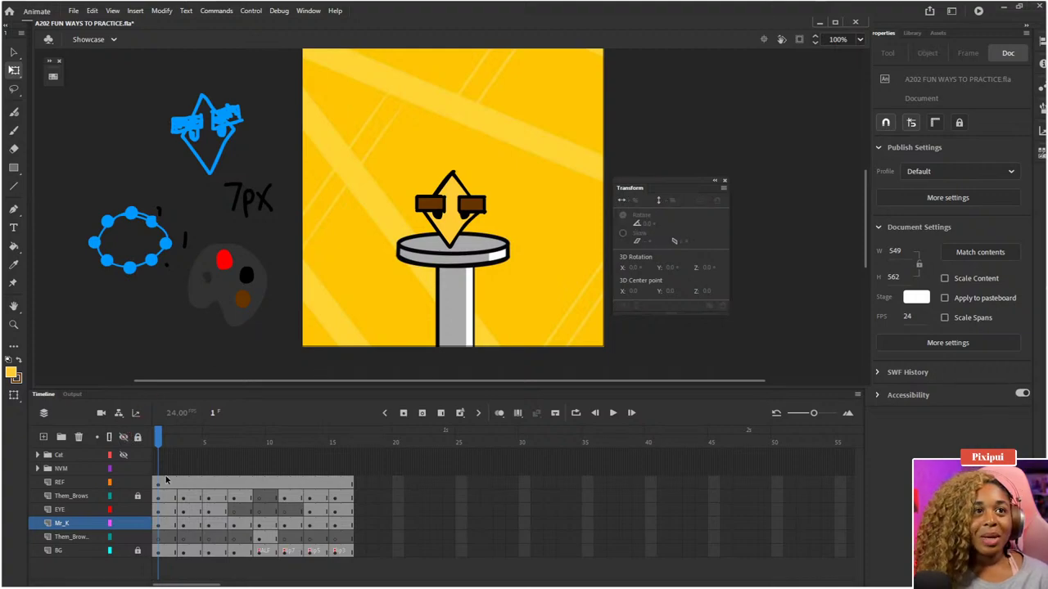
- Play the animation on loop from frame 4 and stop it back at frame 1
{"action": "left_click", "coordinate": [196, 442]}
{"action": "key", "text": "Return"}
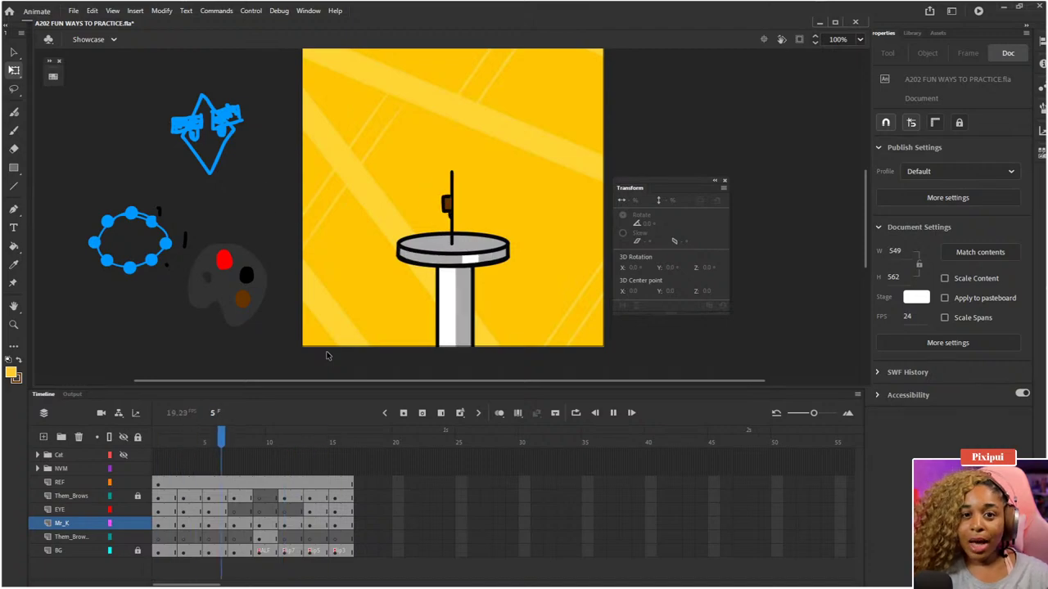
{"action": "key", "text": "Return"}
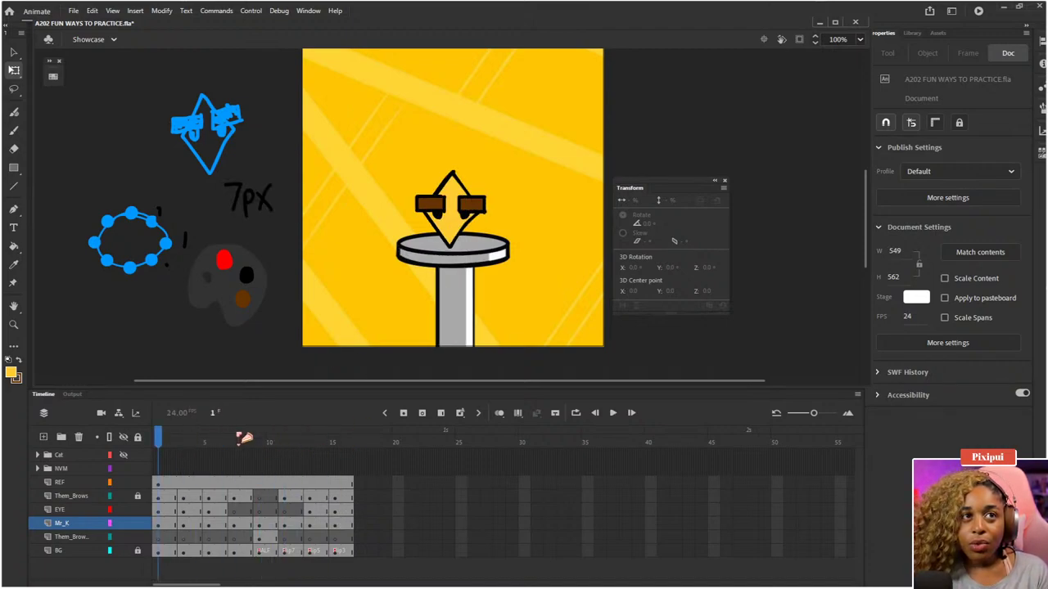
{"action": "key", "text": "Return"}
{"action": "key", "text": "Return"}
- Select the Them_Brows, EYE and Mr_K layers, dismiss the stage menu, then select the REF layer
{"action": "left_click", "coordinate": [80, 497]}
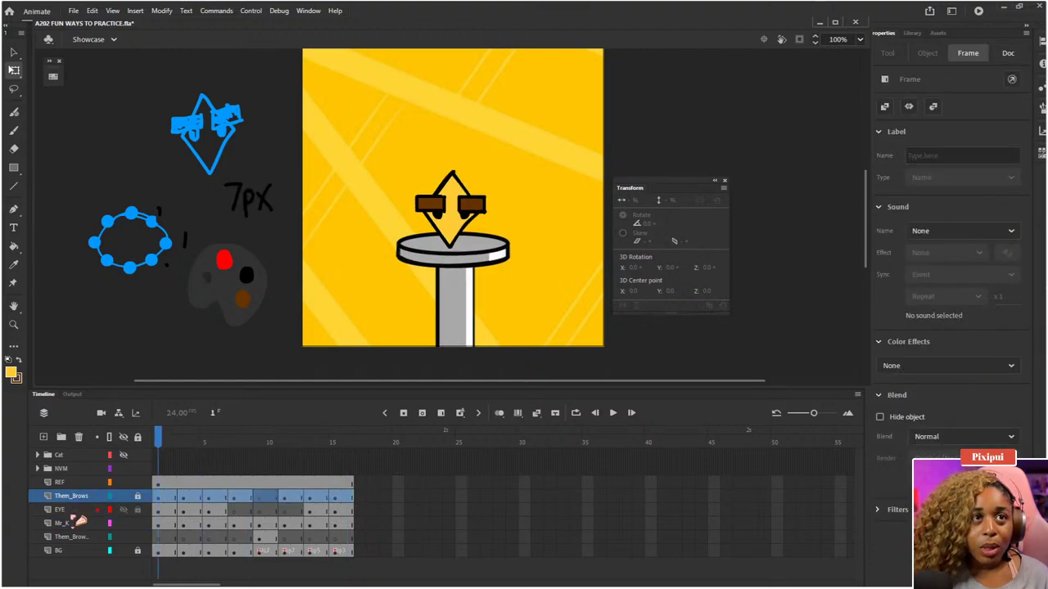
{"action": "left_click", "coordinate": [74, 509]}
{"action": "left_click", "coordinate": [70, 524], "text": "shift"}
{"action": "right_click", "coordinate": [347, 235]}
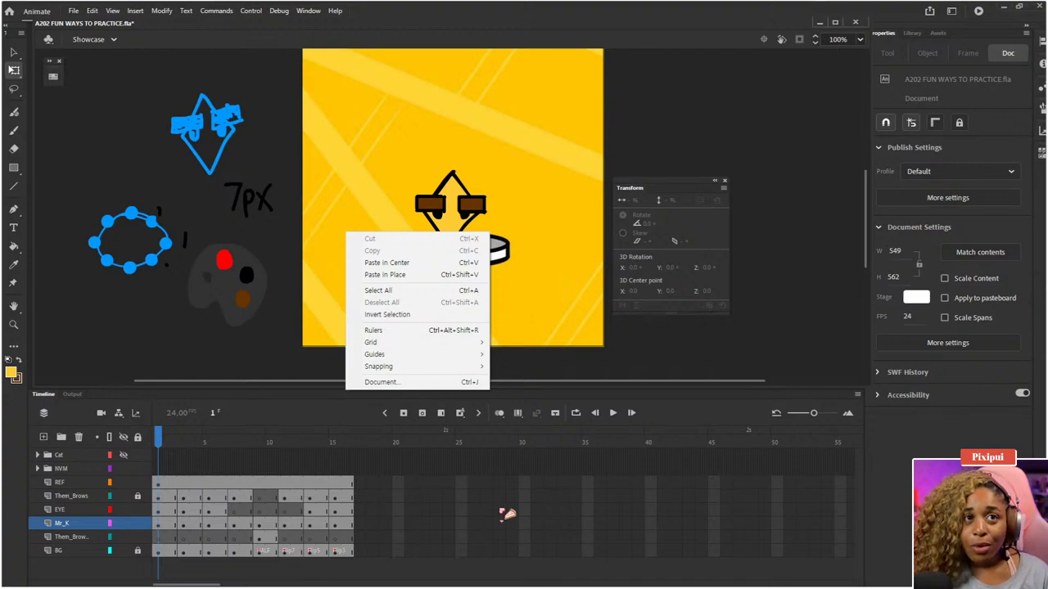
{"action": "left_click", "coordinate": [346, 585]}
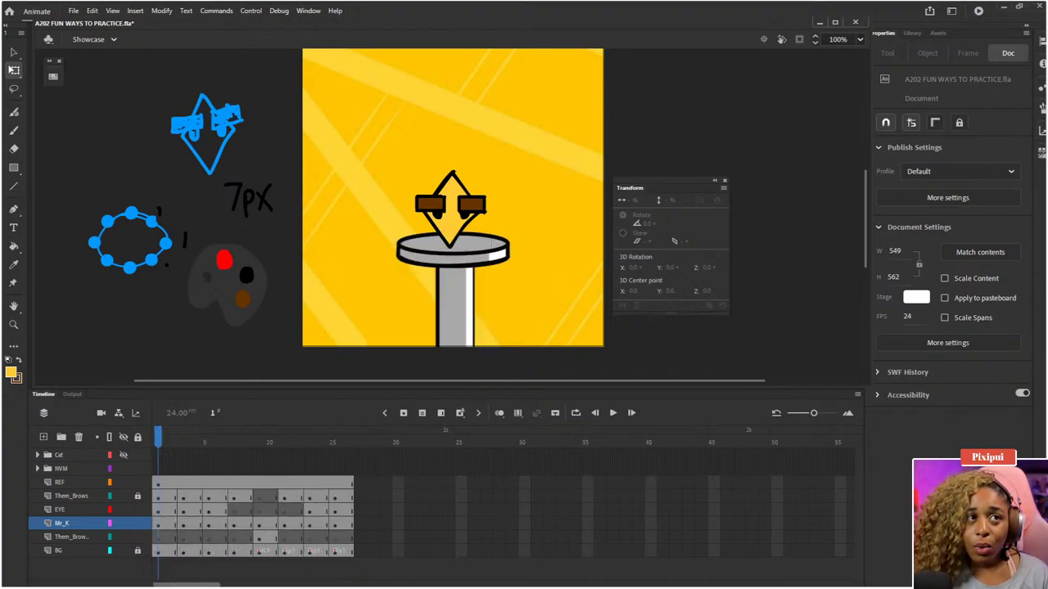
{"action": "left_click", "coordinate": [137, 551]}
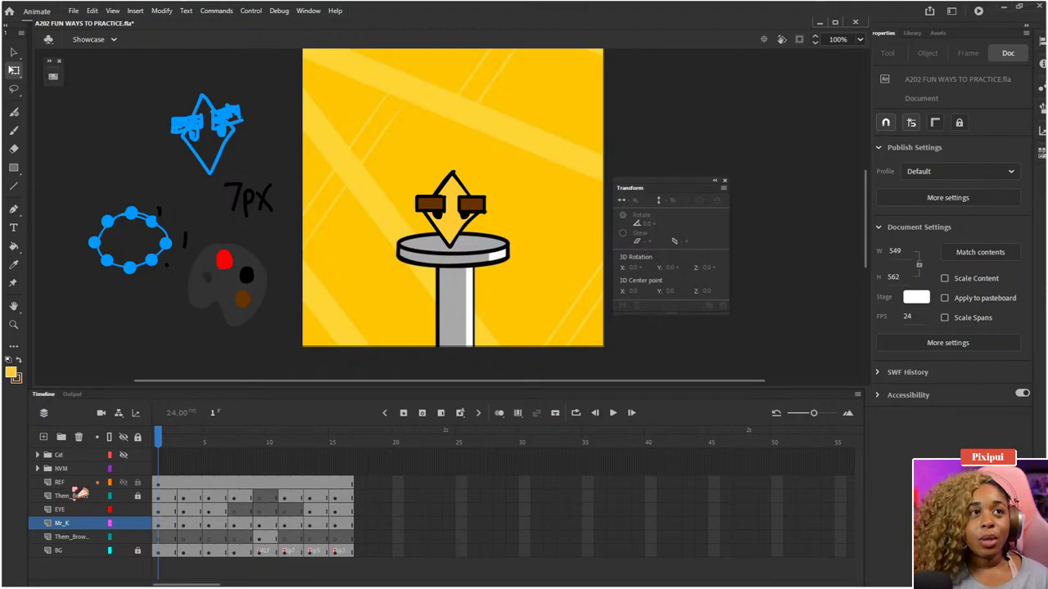
{"action": "left_click", "coordinate": [77, 483]}
- Add a new layer above REF, convert its frames to keyframes, and mark the pole's base in black
{"action": "left_click", "coordinate": [43, 436]}
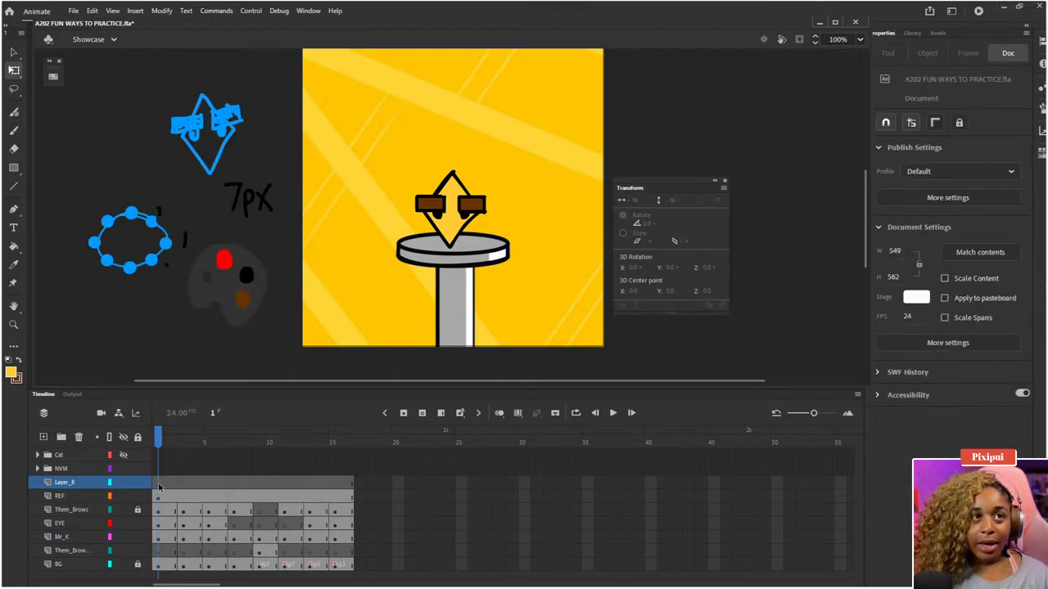
{"action": "right_click", "coordinate": [162, 483]}
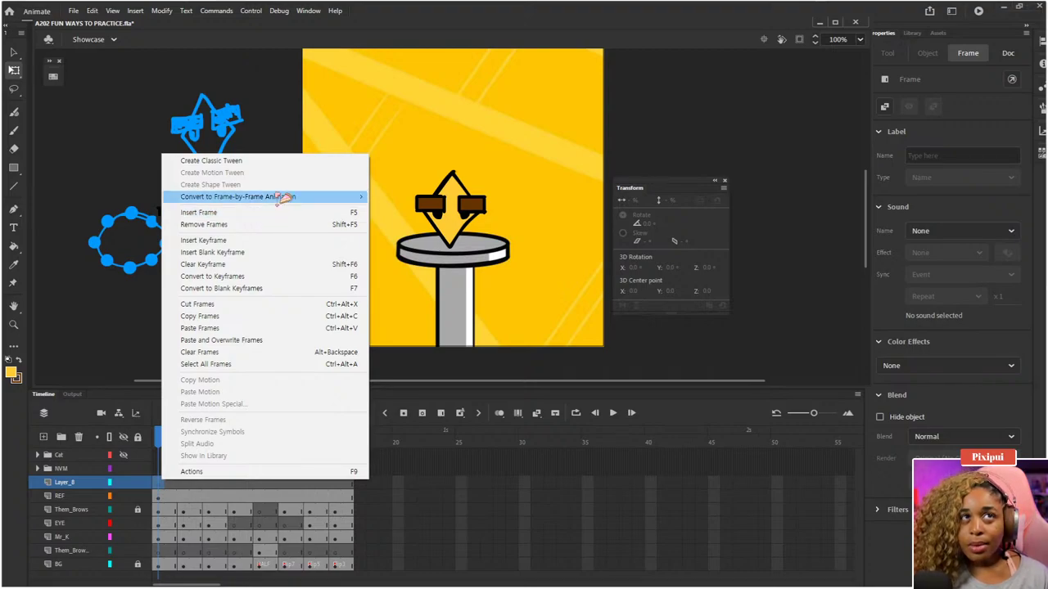
{"action": "left_click", "coordinate": [385, 196]}
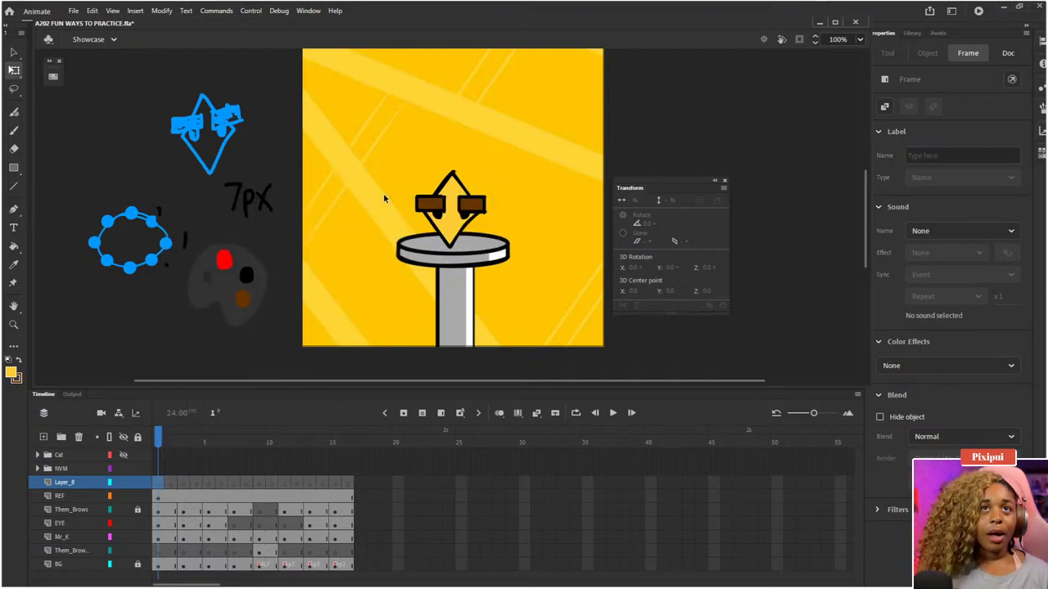
{"action": "key", "text": "b"}
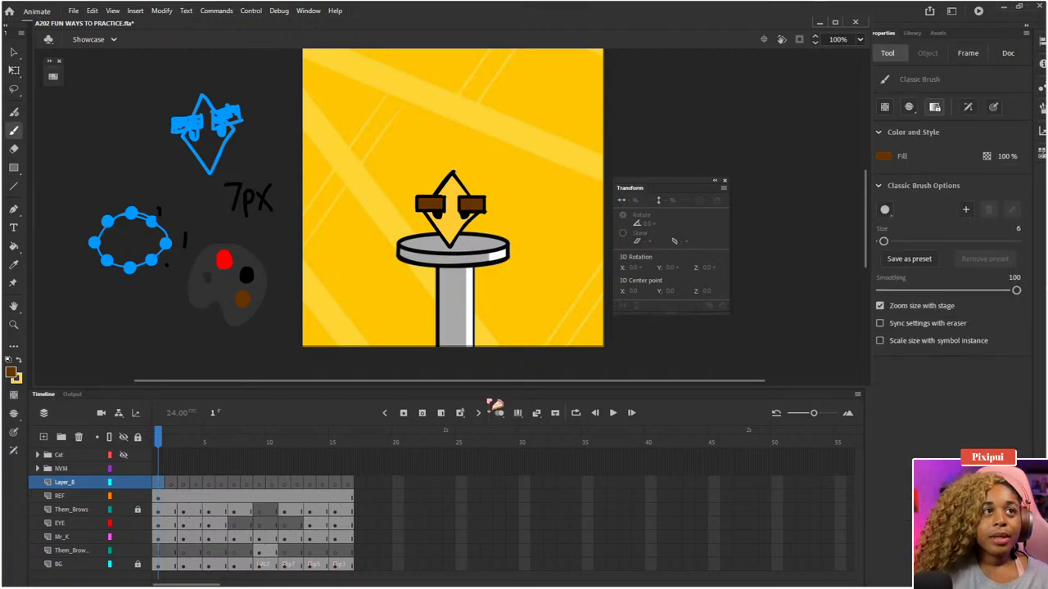
{"action": "key", "text": "x"}
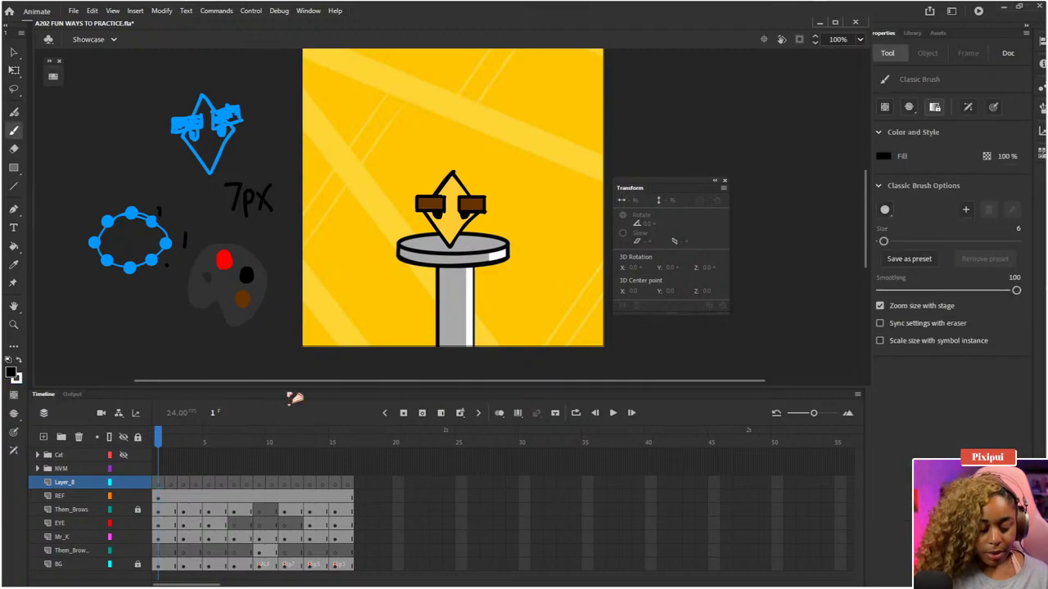
{"action": "left_click", "coordinate": [160, 484]}
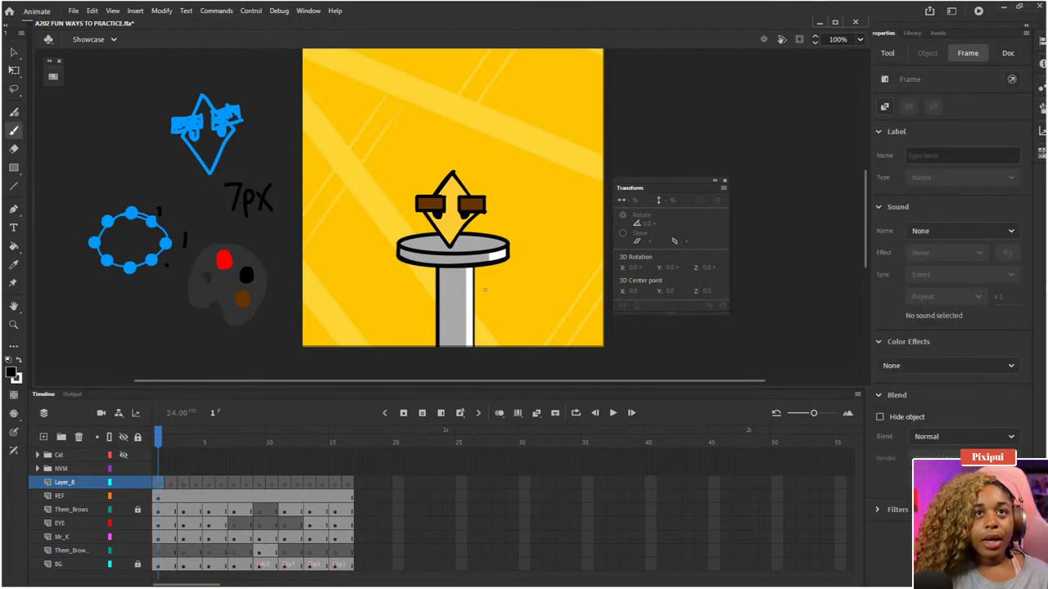
{"action": "left_click", "coordinate": [455, 350]}
- Return to frame 1 and rename the new layer 's'
{"action": "key", "text": "period"}
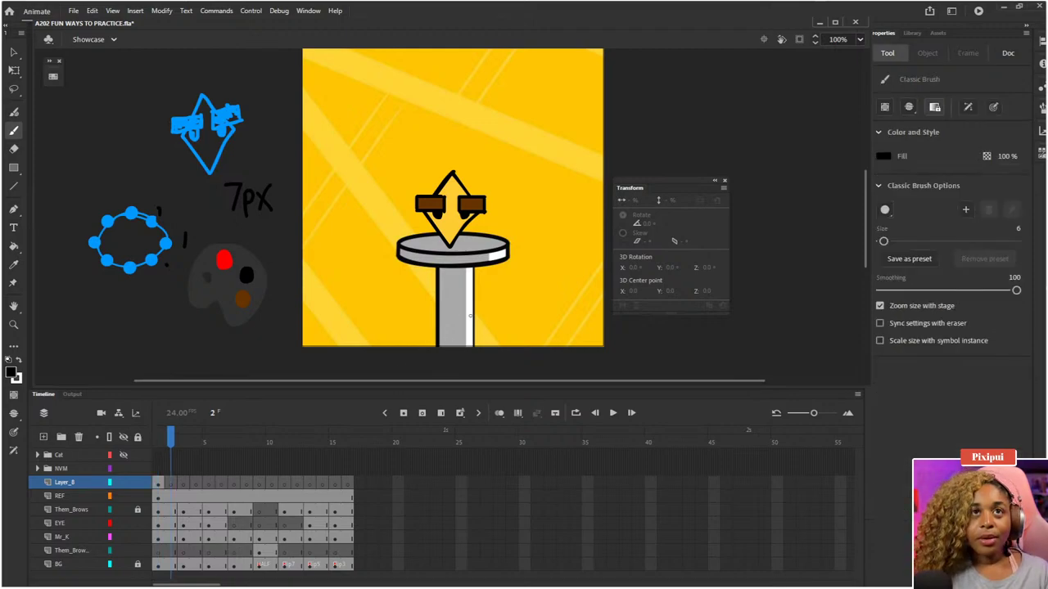
{"action": "key", "text": "comma"}
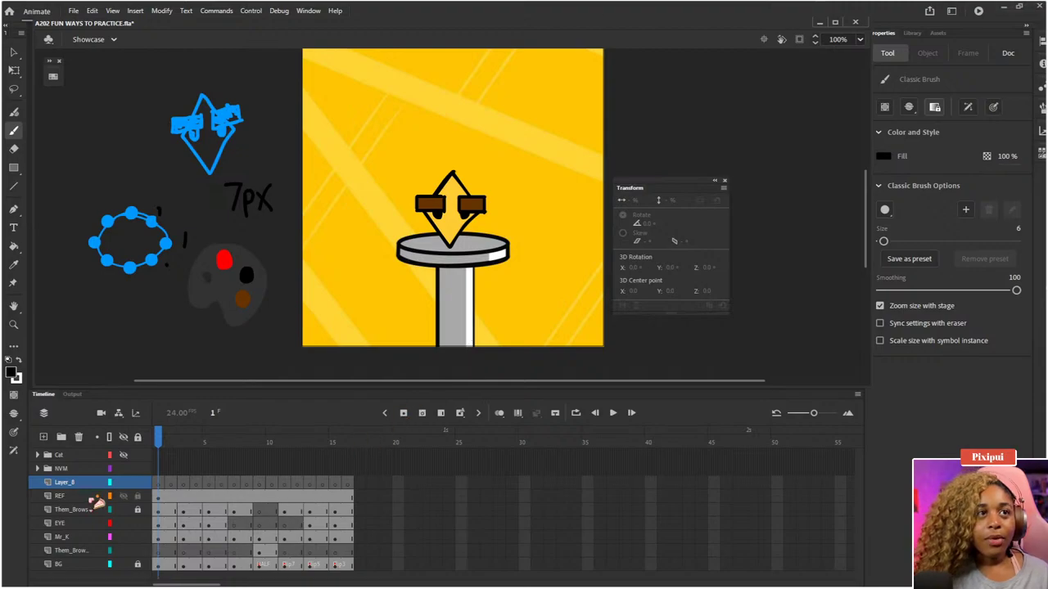
{"action": "left_click", "coordinate": [75, 485]}
{"action": "double_click", "coordinate": [75, 485]}
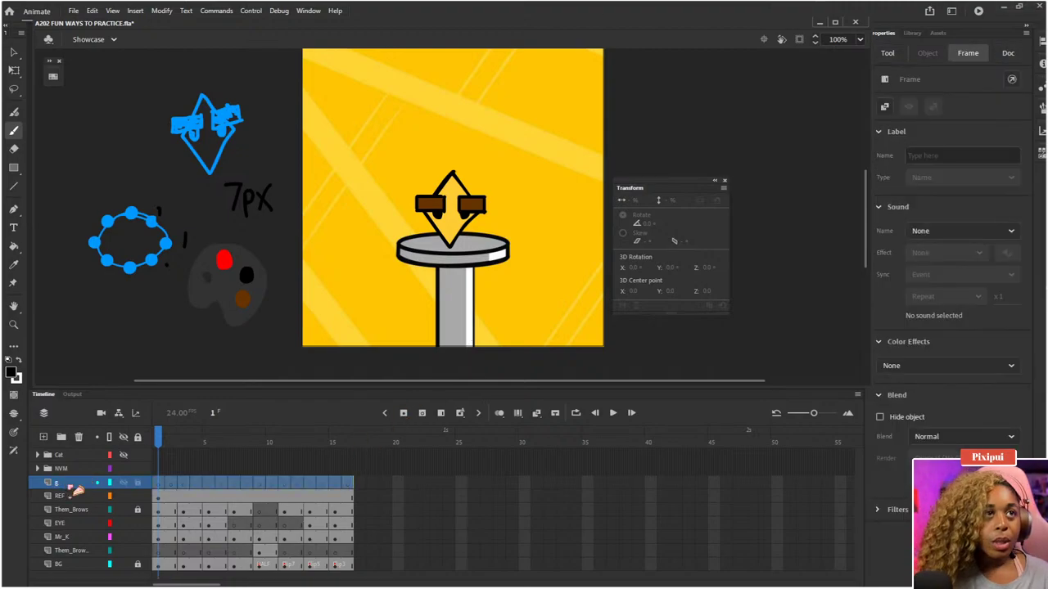
{"action": "type", "text": "s"}
{"action": "key", "text": "Return"}
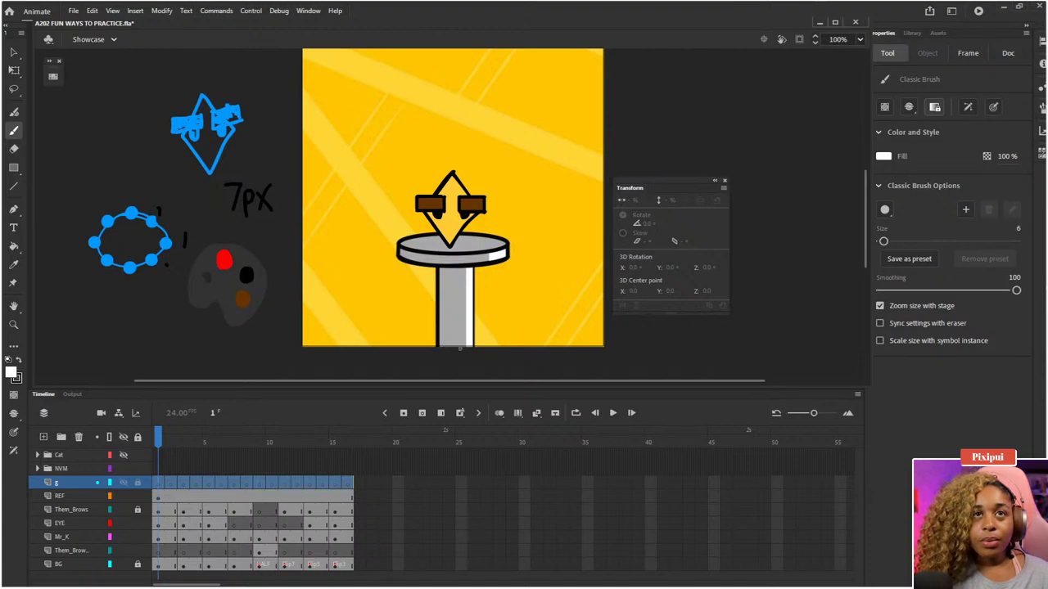
- Draw a white diagonal stroke across the pole on layer s and extend it to about frame 32
{"action": "key", "text": "Escape"}
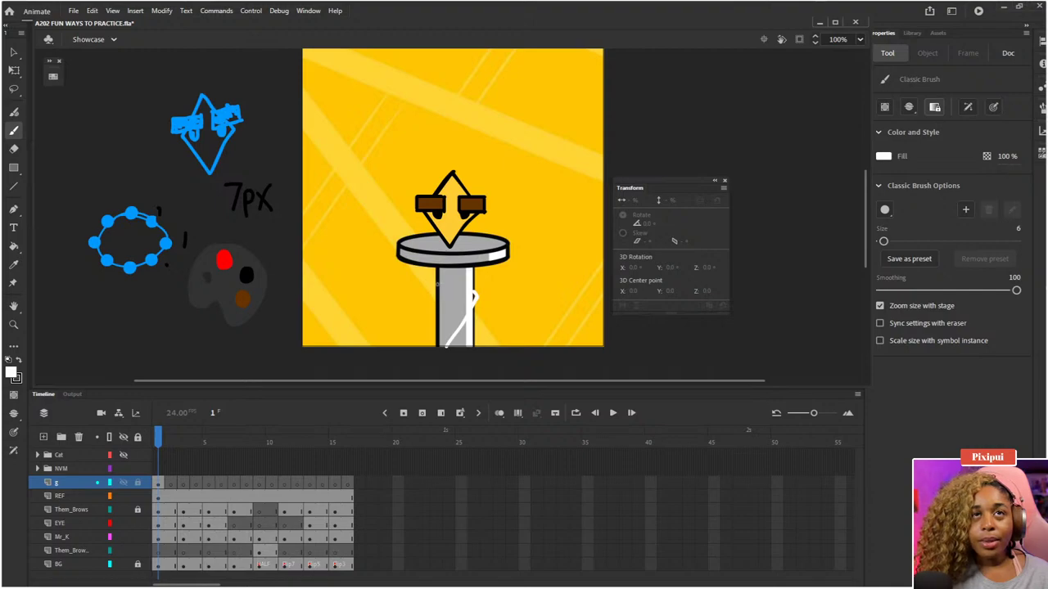
{"action": "left_click_drag", "start_coordinate": [438, 283], "coordinate": [520, 201]}
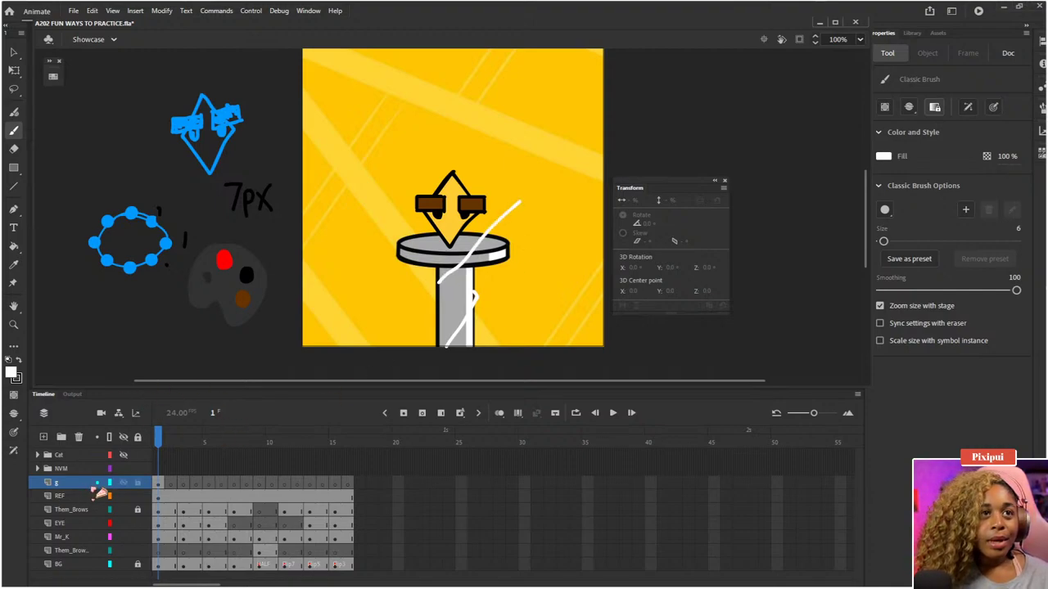
{"action": "left_click", "coordinate": [160, 484]}
{"action": "key", "text": "F5"}
{"action": "key", "text": "F5"}
{"action": "key", "text": "F5"}
{"action": "key", "text": "F5"}
{"action": "key", "text": "F5"}
{"action": "key", "text": "F5"}
{"action": "key", "text": "F5"}
{"action": "key", "text": "F5"}
{"action": "key", "text": "F5"}
{"action": "key", "text": "F5"}
{"action": "key", "text": "F5"}
{"action": "key", "text": "F5"}
{"action": "key", "text": "F5"}
{"action": "key", "text": "F5"}
{"action": "key", "text": "F5"}
{"action": "key", "text": "F5"}
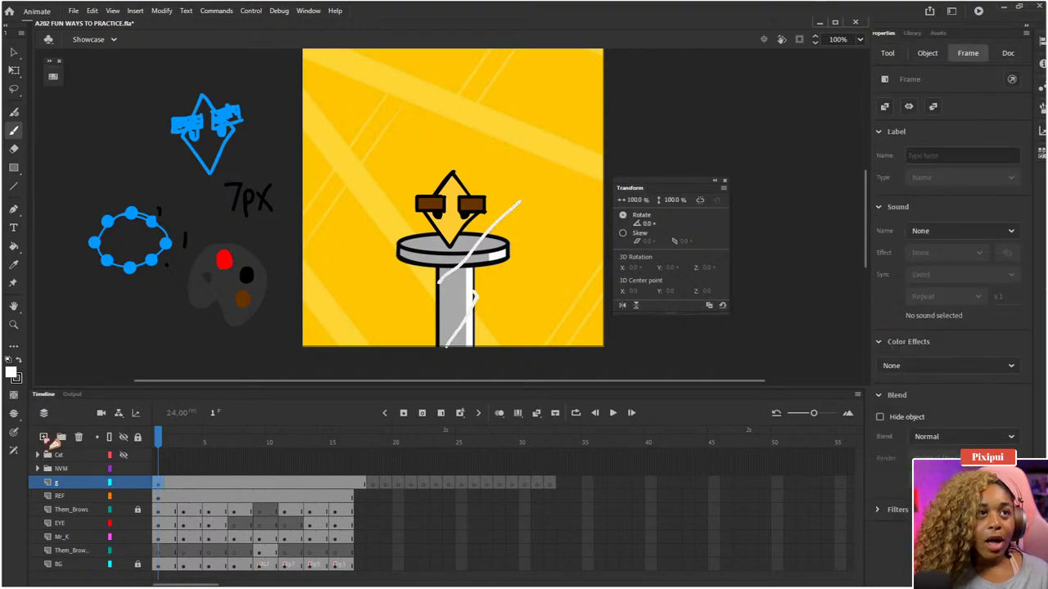
- Add Layer_9 above layer s, convert its frames to frame-by-frame keyframes, and select a black Classic Brush
{"action": "left_click", "coordinate": [44, 437]}
{"action": "right_click", "coordinate": [80, 484]}
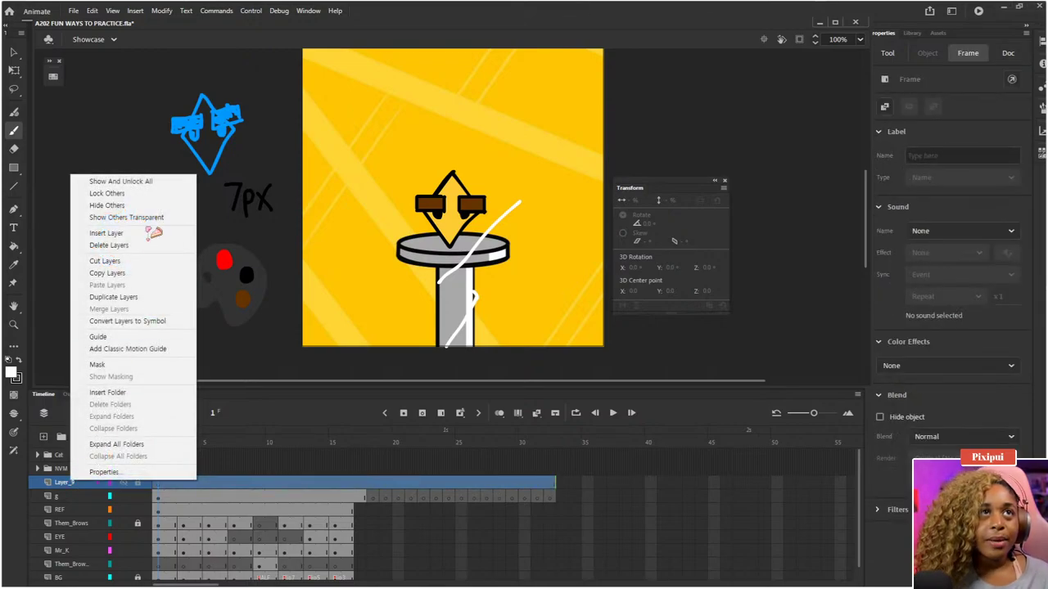
{"action": "right_click", "coordinate": [163, 489]}
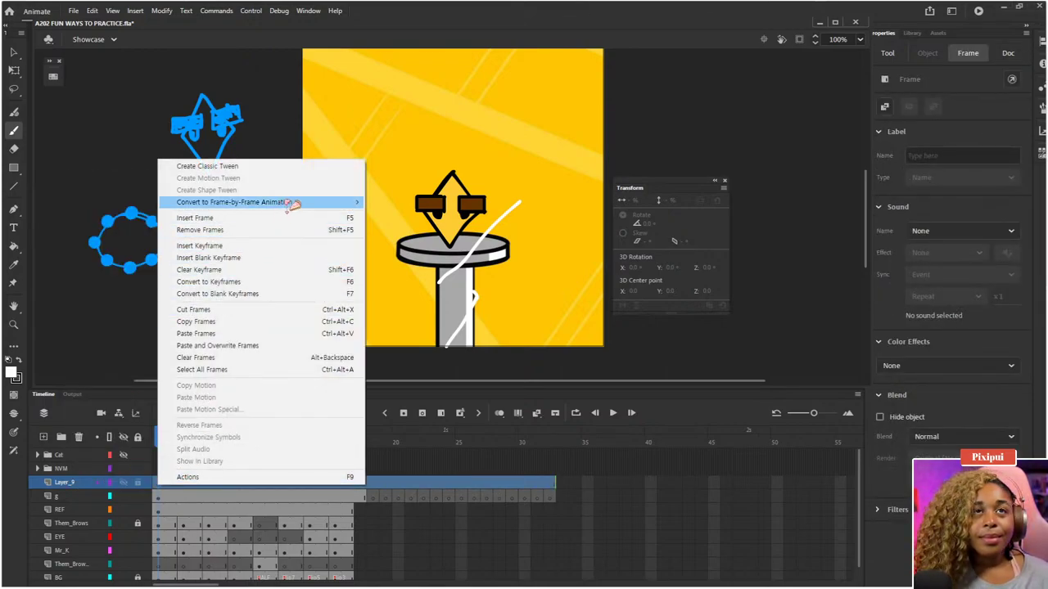
{"action": "mouse_move", "coordinate": [344, 202]}
{"action": "left_click", "coordinate": [390, 213]}
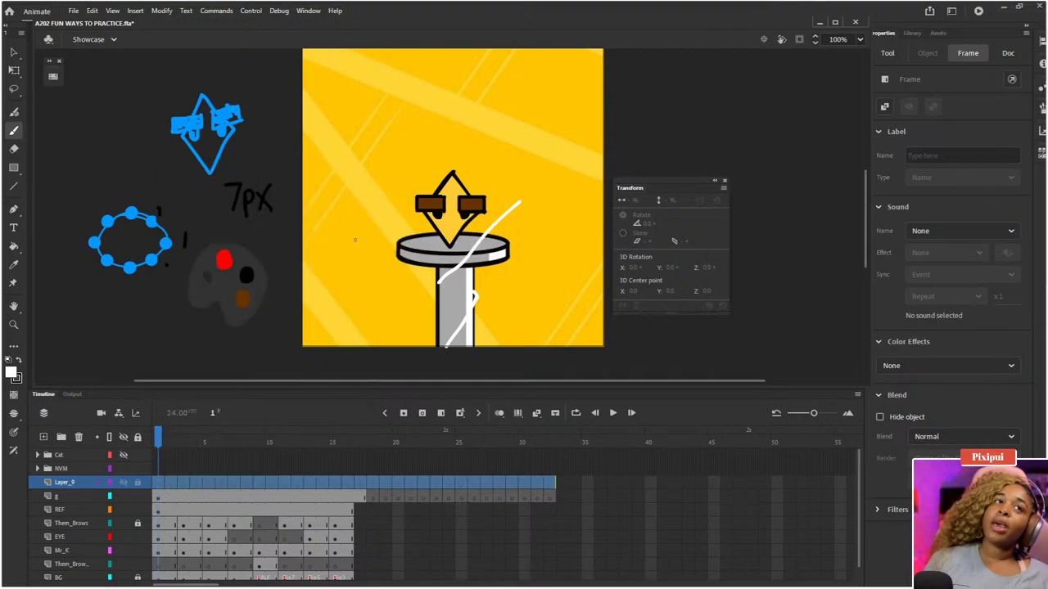
{"action": "key", "text": "x"}
{"action": "key", "text": "b"}
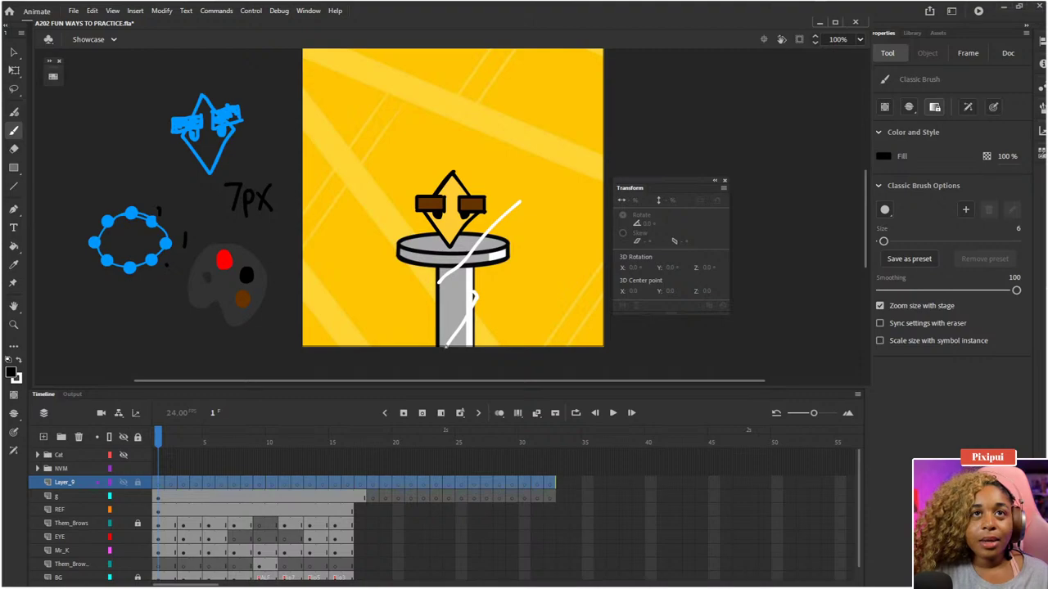
- Turn on onion skinning and draw small black dots on Layer_9 frames 2, 7 and 8
{"action": "left_click", "coordinate": [172, 483]}
{"action": "left_click", "coordinate": [498, 412]}
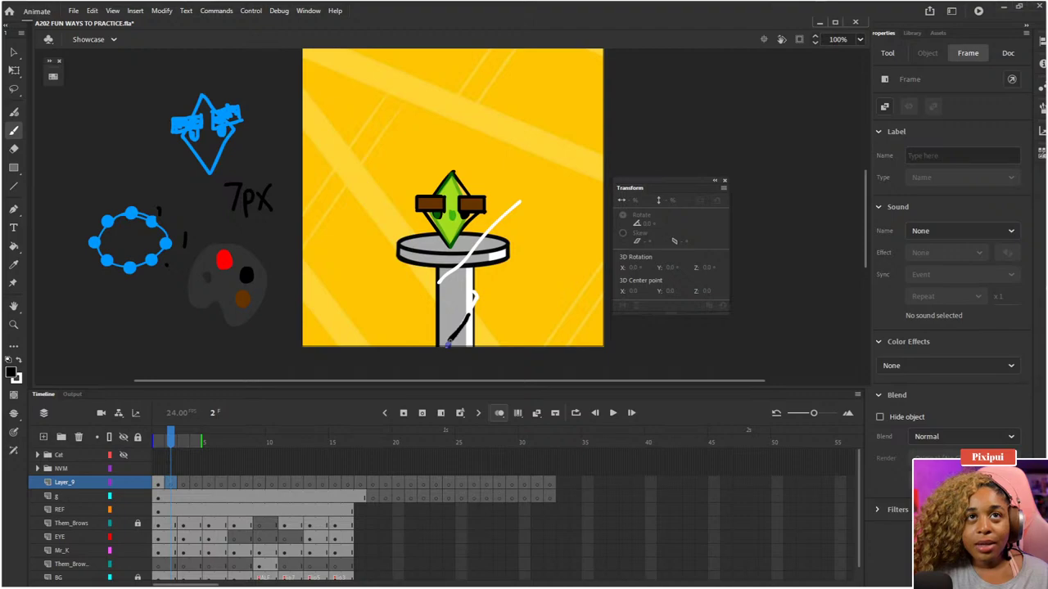
{"action": "left_click", "coordinate": [447, 344]}
{"action": "key", "text": "F7"}
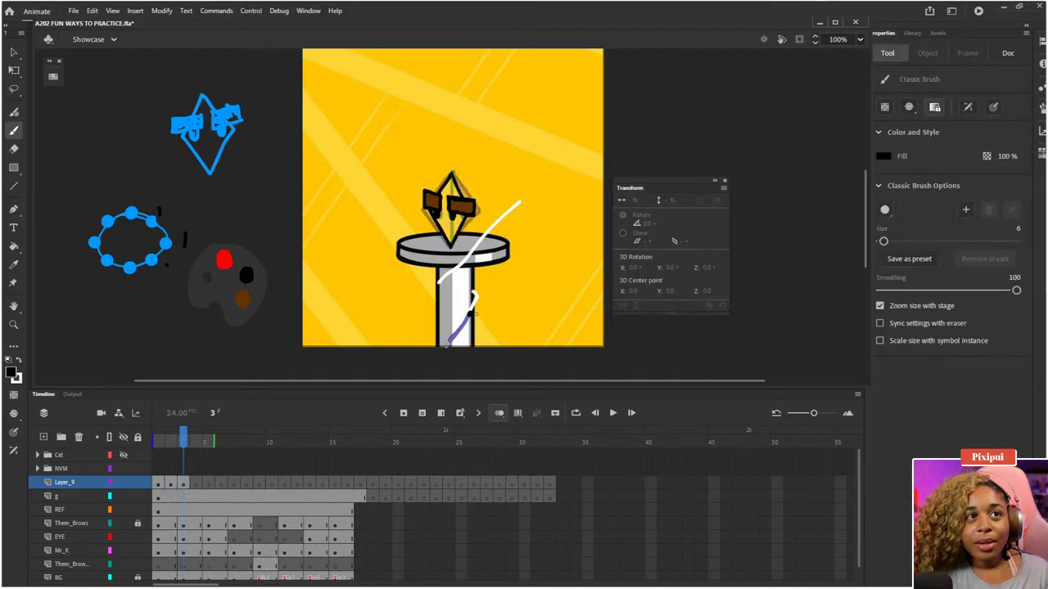
{"action": "key", "text": "period"}
{"action": "key", "text": "period"}
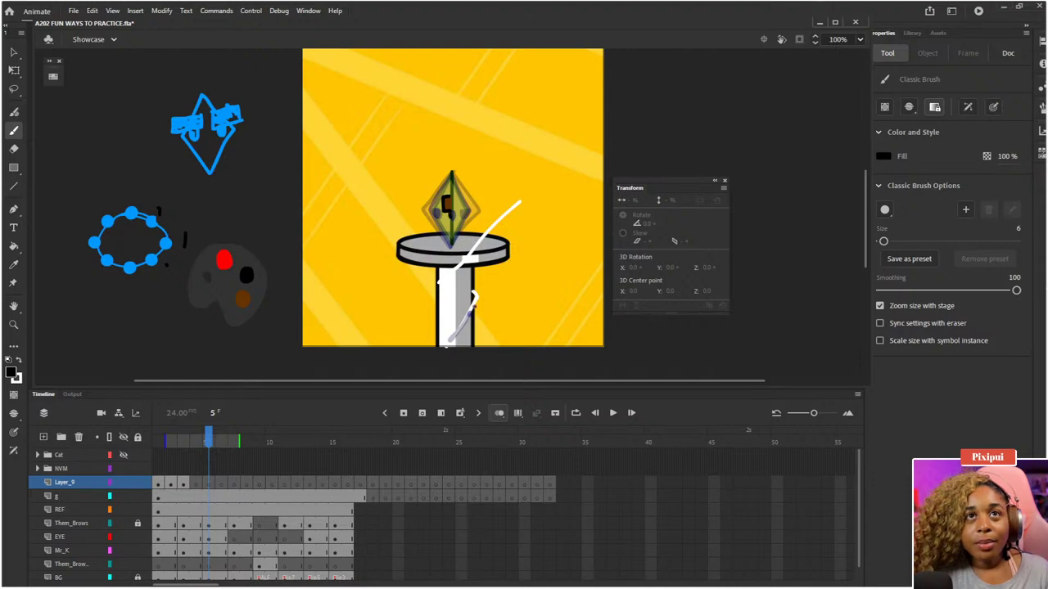
{"action": "key", "text": "period"}
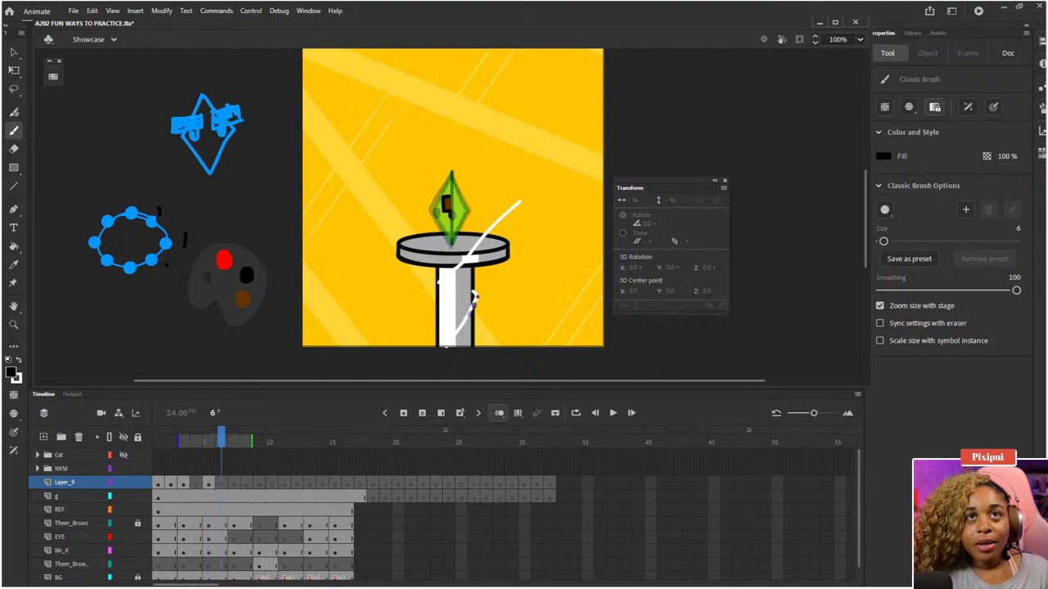
{"action": "key", "text": "period"}
{"action": "left_click", "coordinate": [451, 284]}
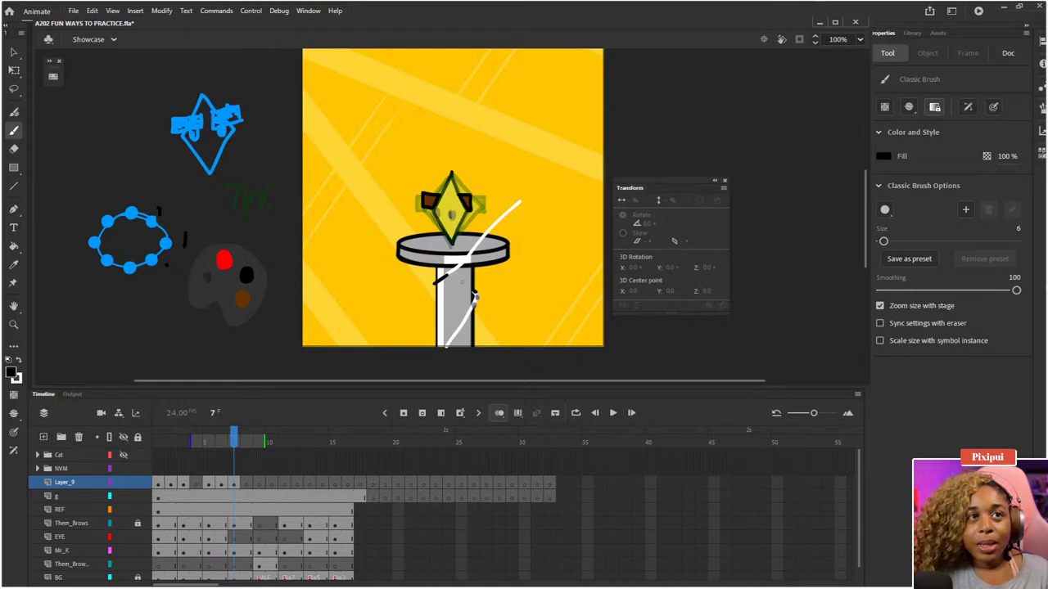
{"action": "key", "text": "period"}
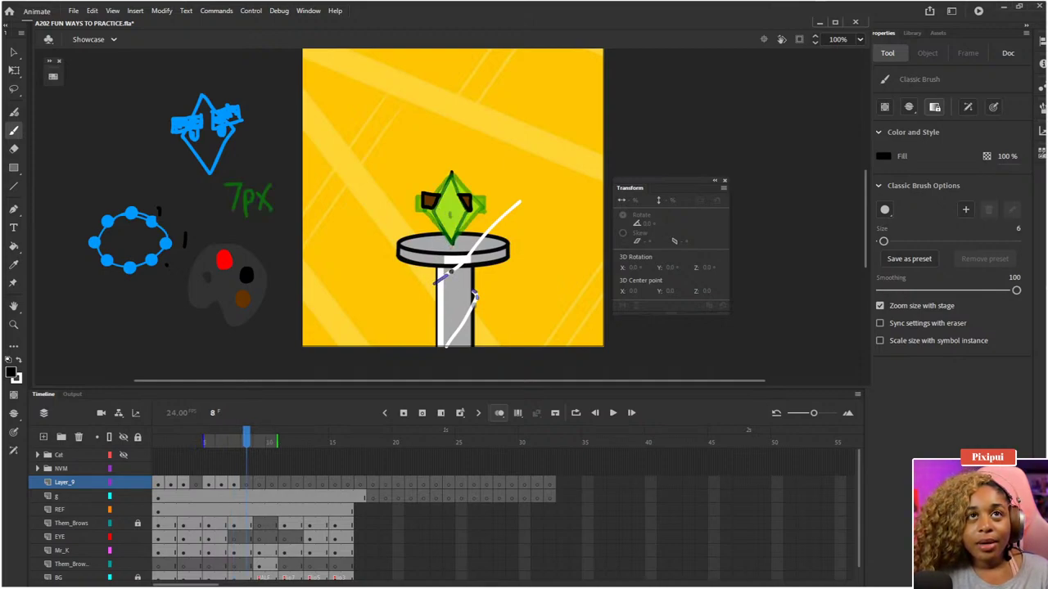
{"action": "left_click", "coordinate": [452, 270]}
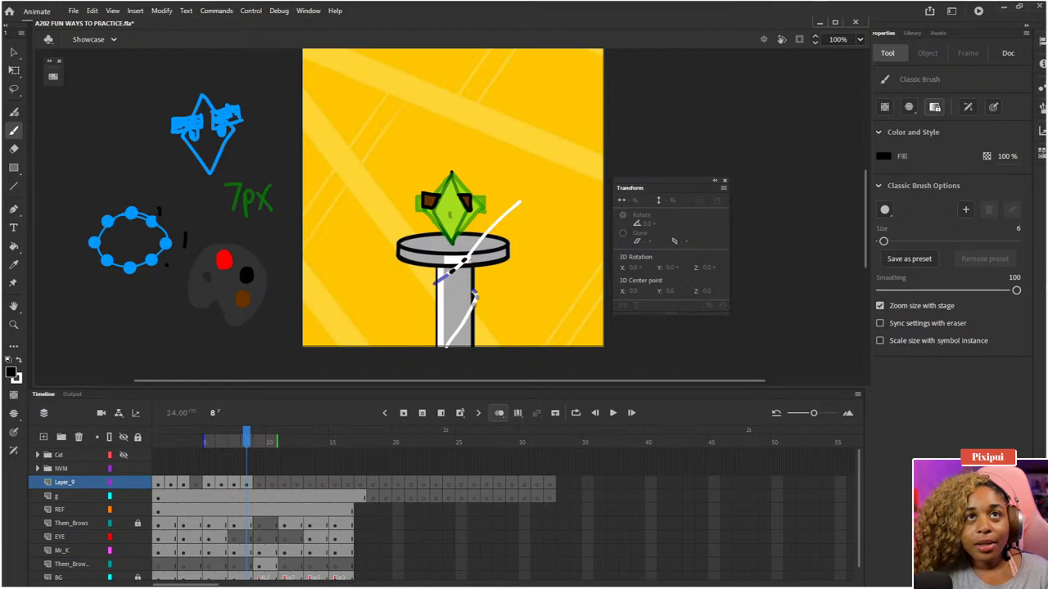
- Step through frames 9 to 16 and select frame 16 on layer g
{"action": "key", "text": "period"}
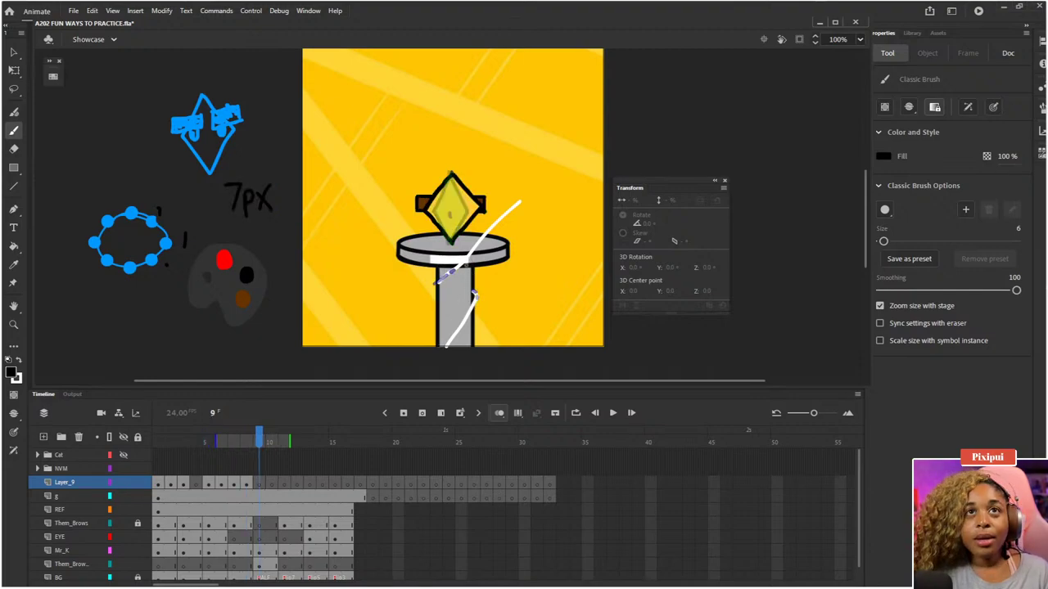
{"action": "key", "text": "period"}
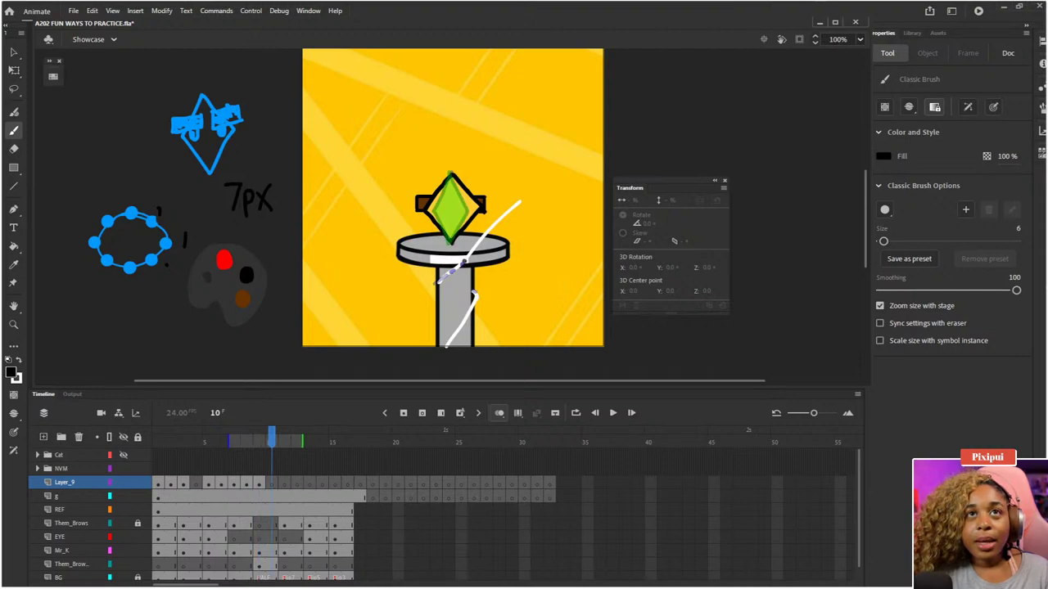
{"action": "key", "text": "period"}
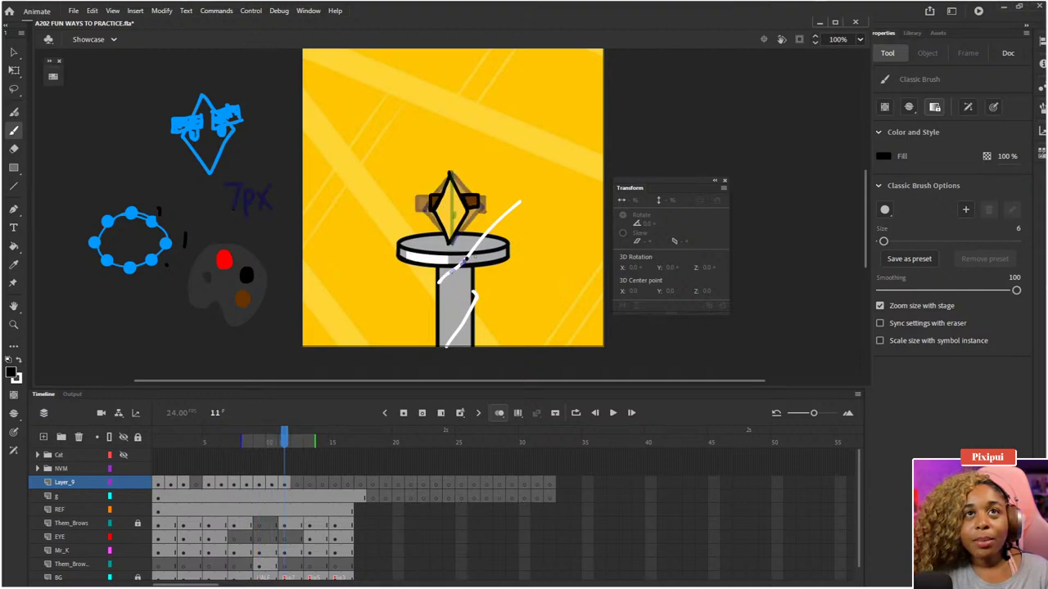
{"action": "key", "text": "period"}
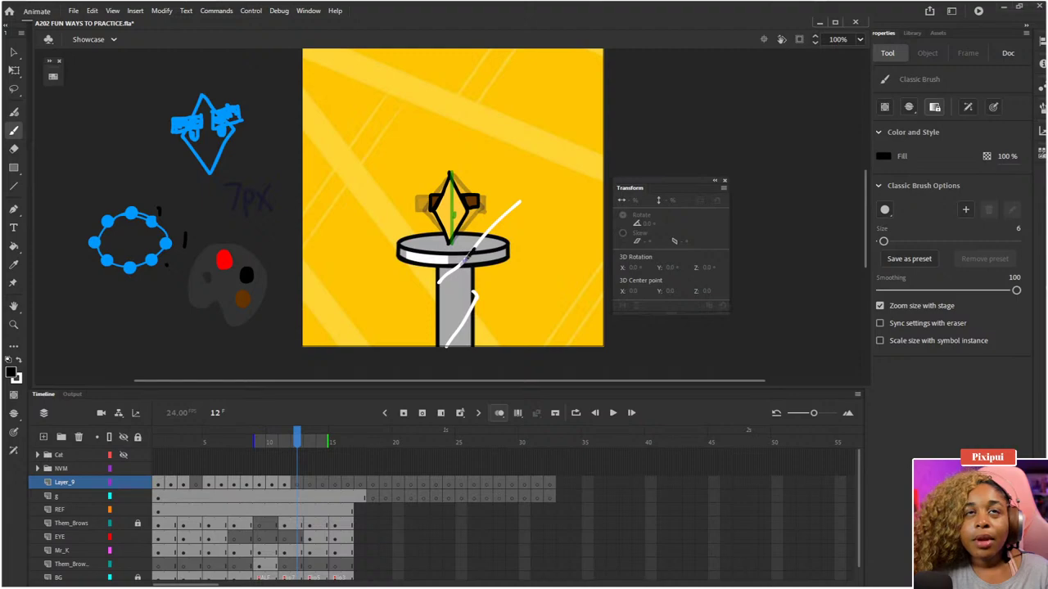
{"action": "key", "text": "period"}
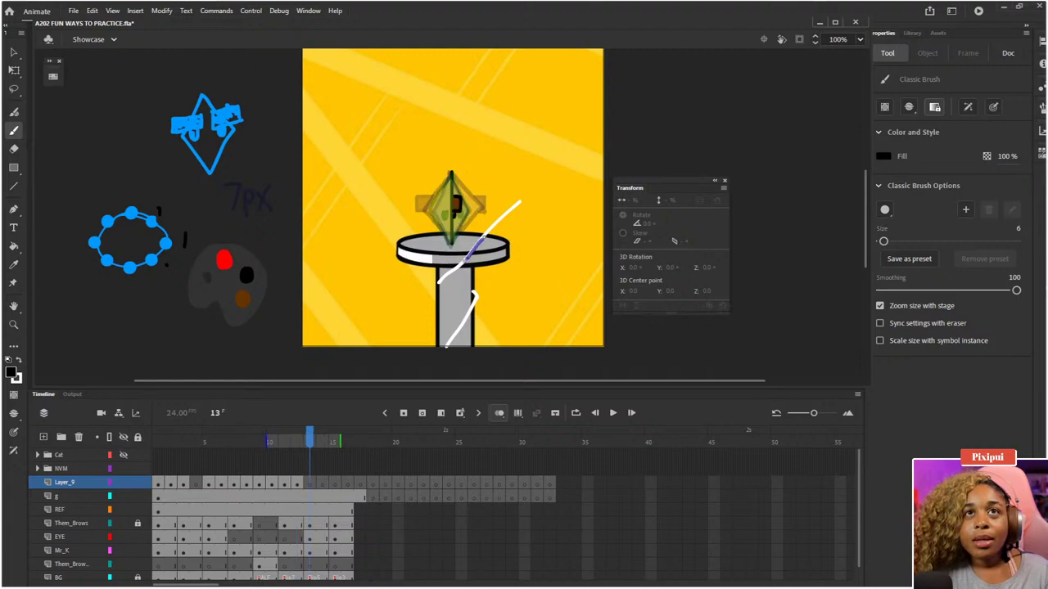
{"action": "key", "text": "period"}
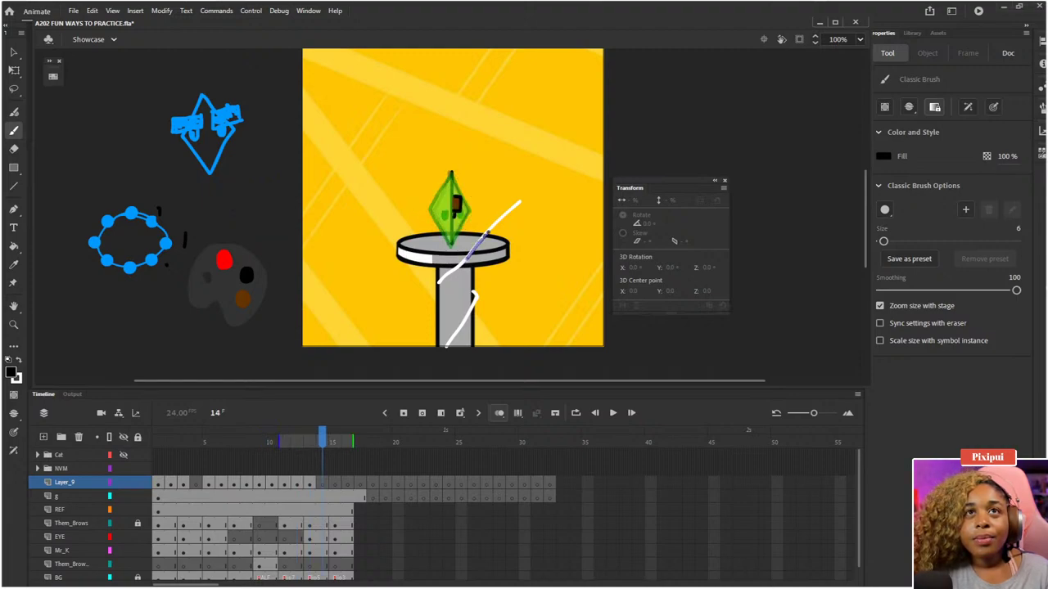
{"action": "key", "text": "period"}
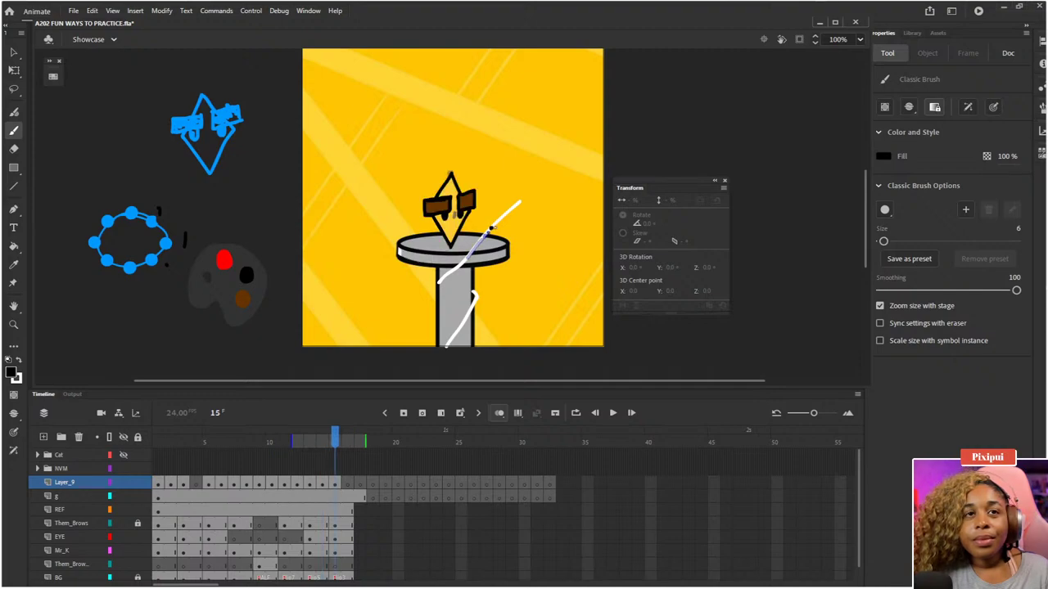
{"action": "key", "text": "period"}
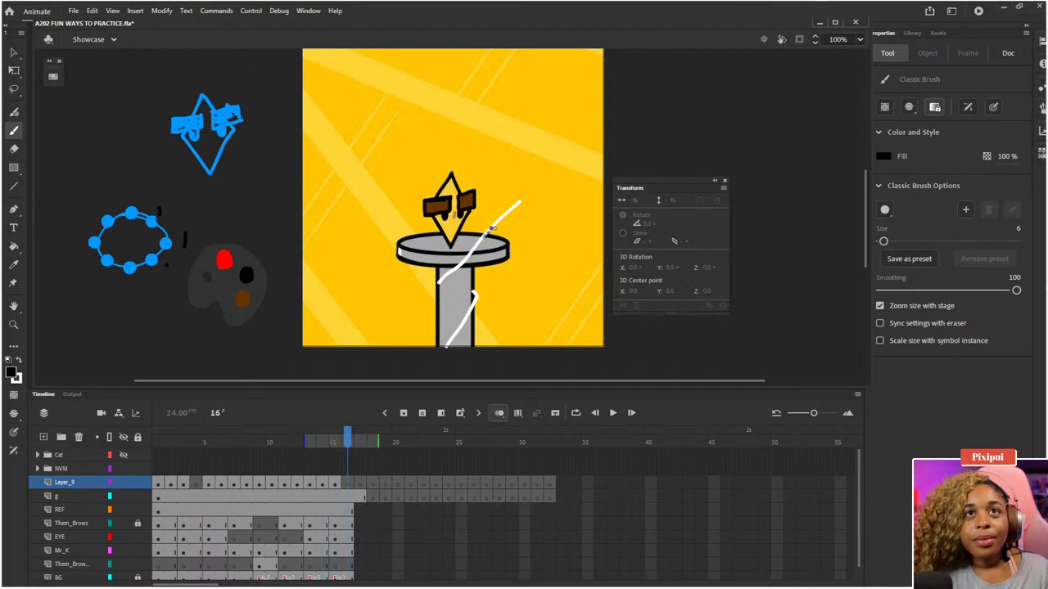
{"action": "left_click", "coordinate": [354, 497]}
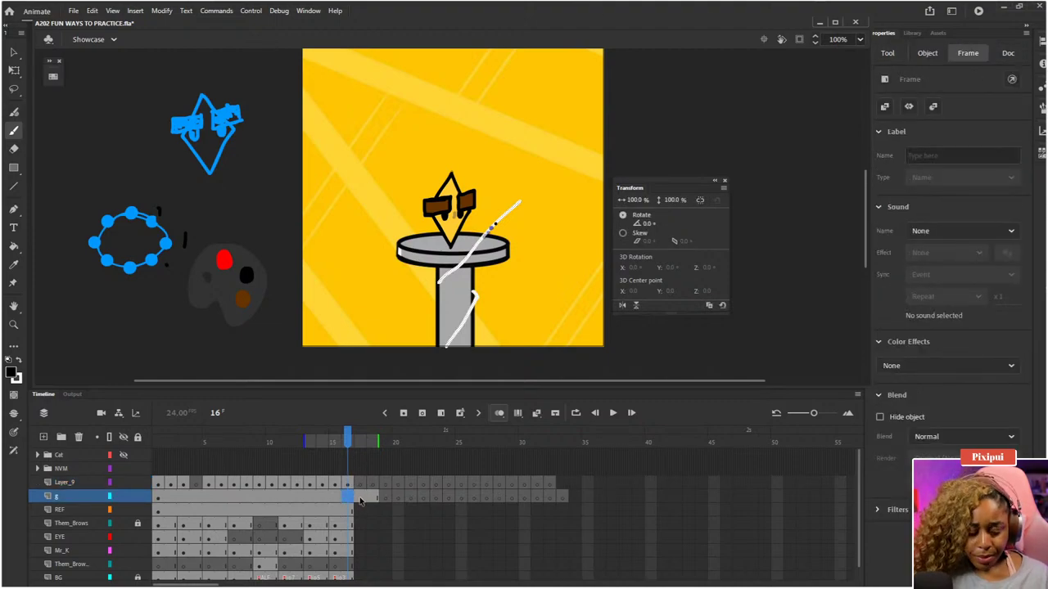
- Check frame 17, then turn off onion skinning and hide layer g's white strokes
{"action": "left_click", "coordinate": [358, 443]}
{"action": "left_click", "coordinate": [360, 442]}
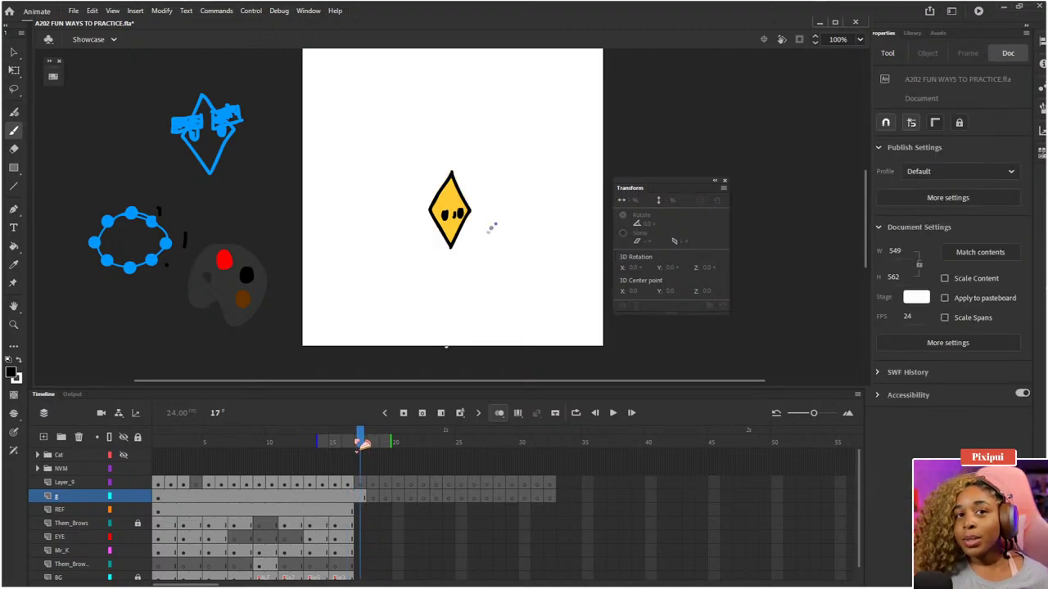
{"action": "left_click", "coordinate": [362, 497]}
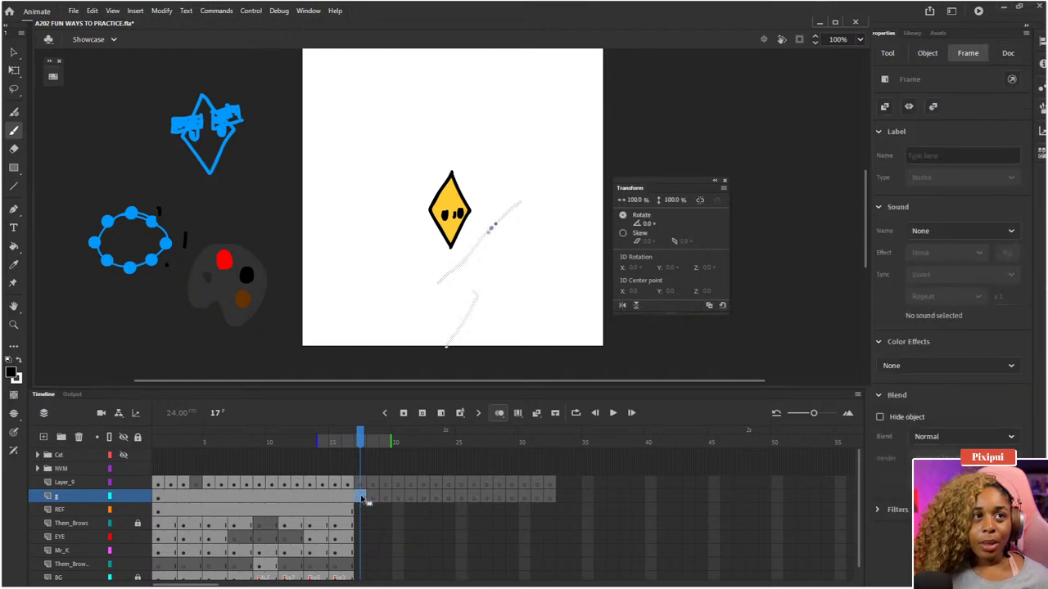
{"action": "left_click_drag", "start_coordinate": [360, 442], "coordinate": [309, 457]}
{"action": "scroll", "coordinate": [310, 457], "scroll_direction": "down", "scroll_amount": 1}
{"action": "scroll", "coordinate": [311, 455], "scroll_direction": "up", "scroll_amount": 1}
{"action": "scroll", "coordinate": [315, 452], "scroll_direction": "down", "scroll_amount": 1}
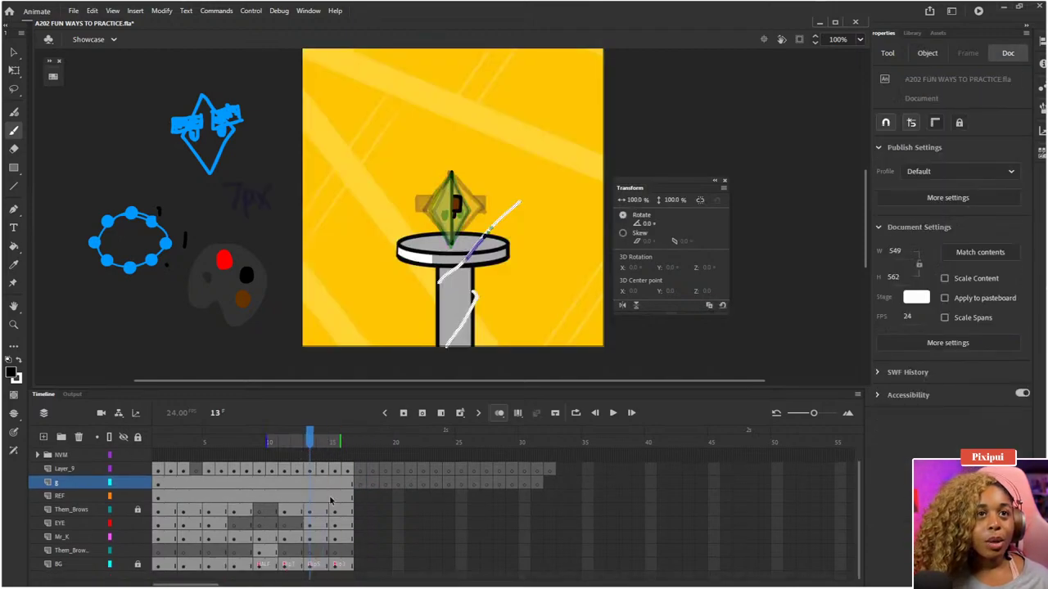
{"action": "left_click", "coordinate": [499, 413]}
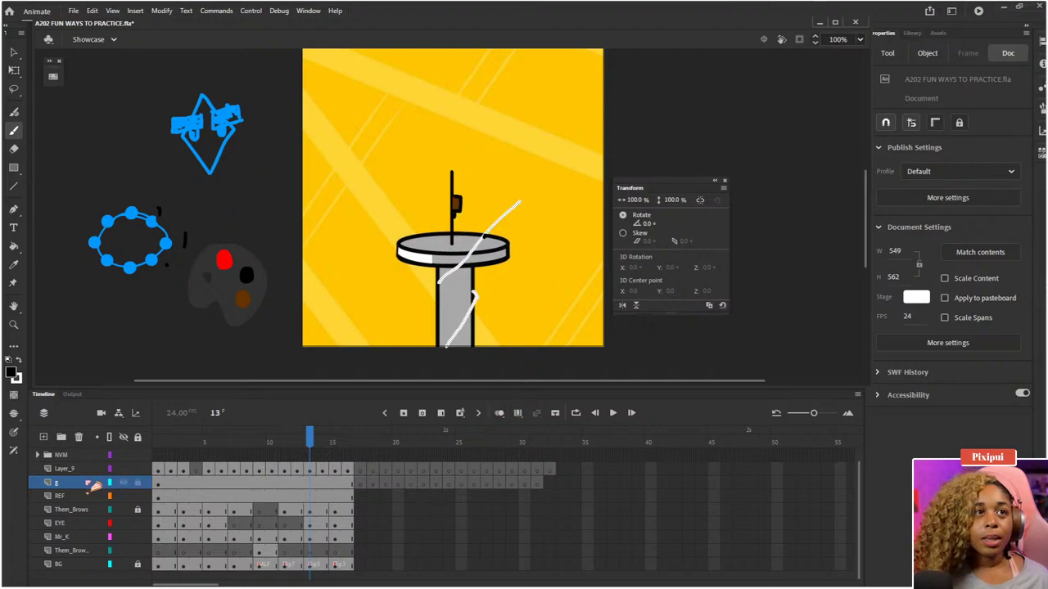
{"action": "left_click", "coordinate": [124, 482]}
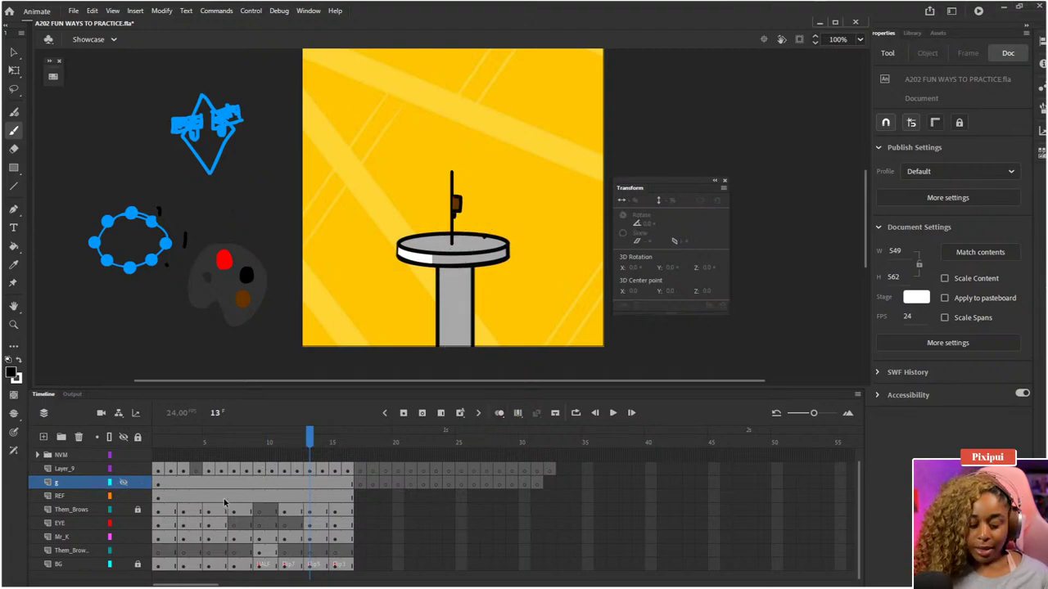
- Play to frame 16 and remove the extra frames 17 through 34
{"action": "key", "text": "Return"}
{"action": "left_click", "coordinate": [347, 442]}
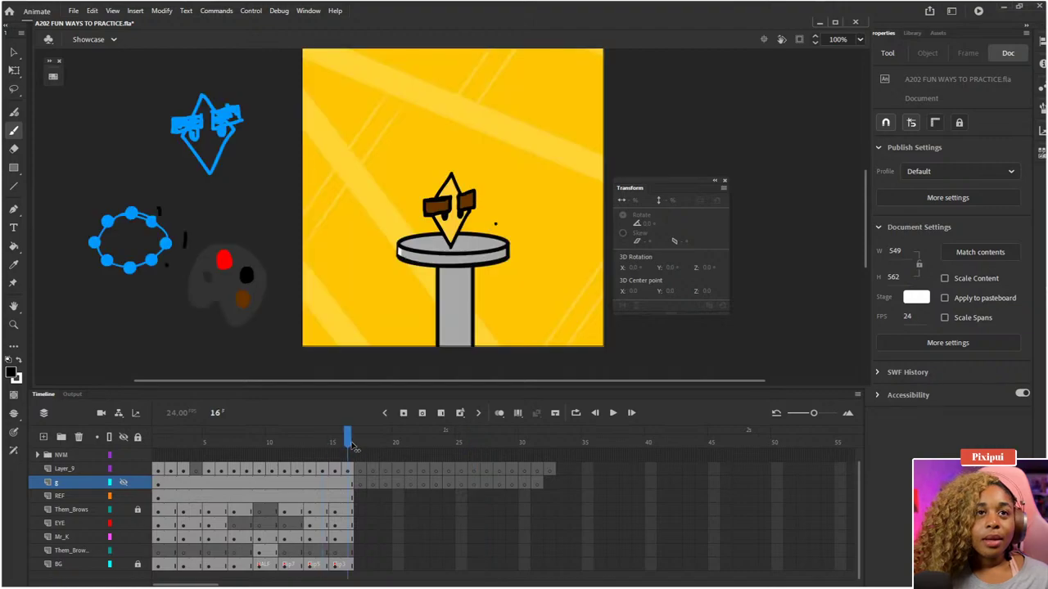
{"action": "left_click_drag", "start_coordinate": [358, 483], "coordinate": [567, 495]}
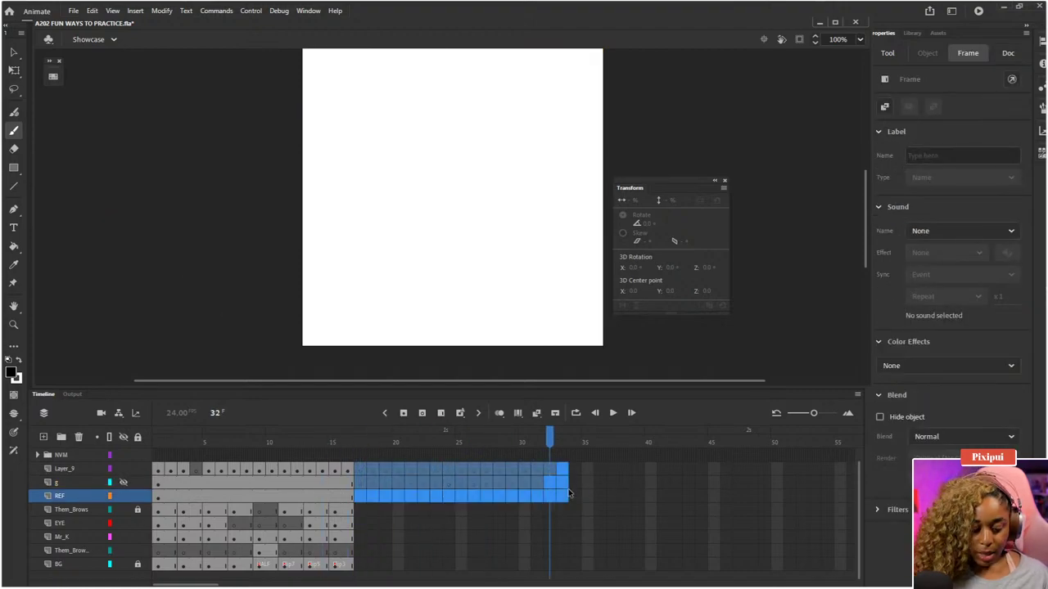
{"action": "key", "text": "shift+F5"}
{"action": "key", "text": "comma"}
{"action": "key", "text": "comma"}
{"action": "key", "text": "comma"}
{"action": "key", "text": "comma"}
{"action": "key", "text": "comma"}
{"action": "key", "text": "comma"}
{"action": "key", "text": "comma"}
{"action": "key", "text": "comma"}
{"action": "key", "text": "comma"}
{"action": "key", "text": "comma"}
{"action": "key", "text": "comma"}
{"action": "key", "text": "comma"}
{"action": "key", "text": "comma"}
{"action": "key", "text": "comma"}
{"action": "key", "text": "comma"}
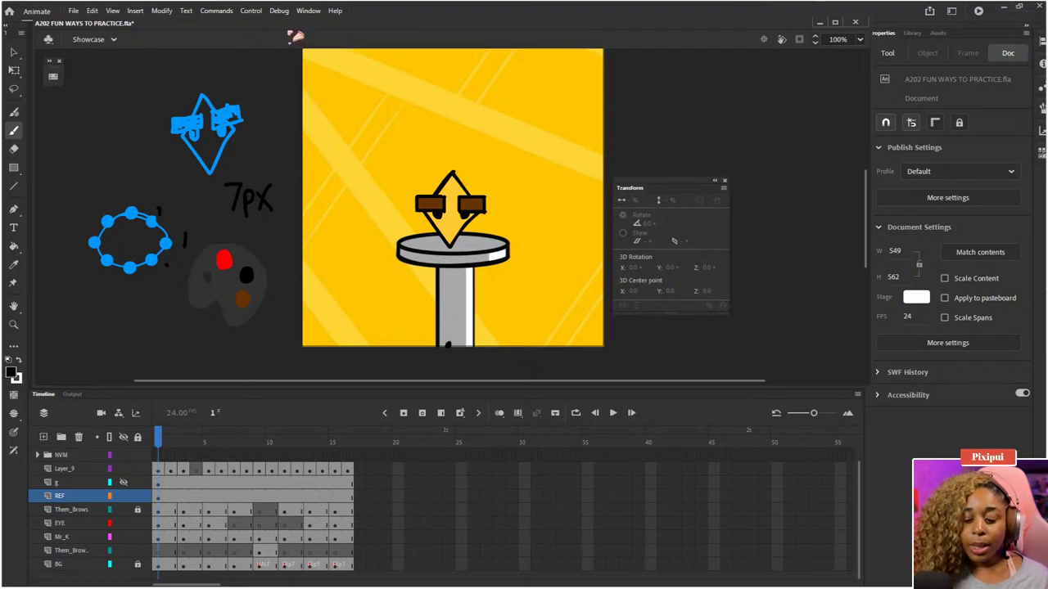
- Toggle looped playback and extend the loop range back to frame 10
{"action": "left_click", "coordinate": [308, 10]}
{"action": "mouse_move", "coordinate": [252, 13]}
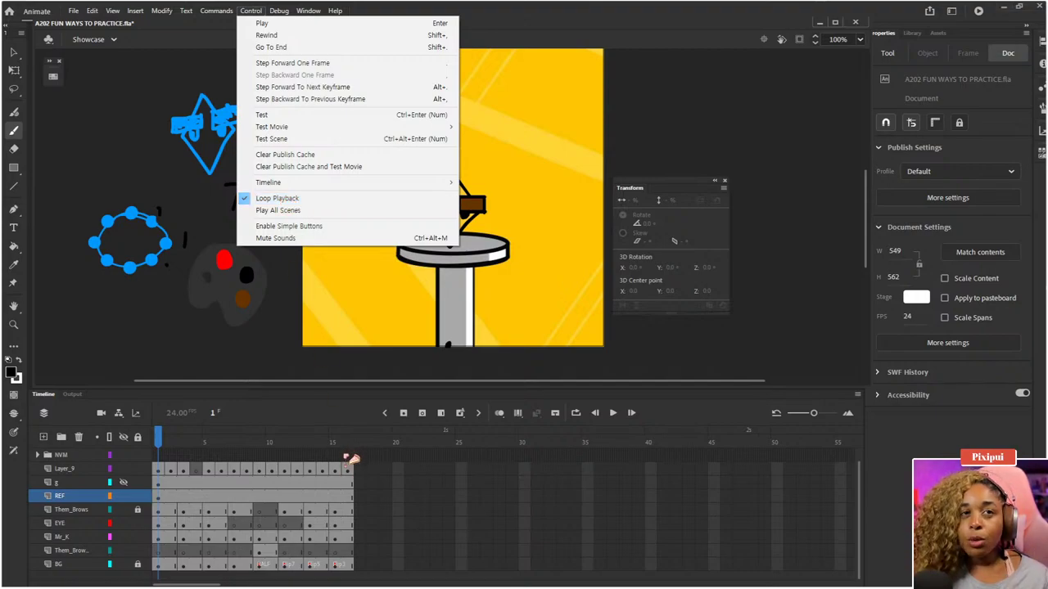
{"action": "left_click", "coordinate": [386, 495]}
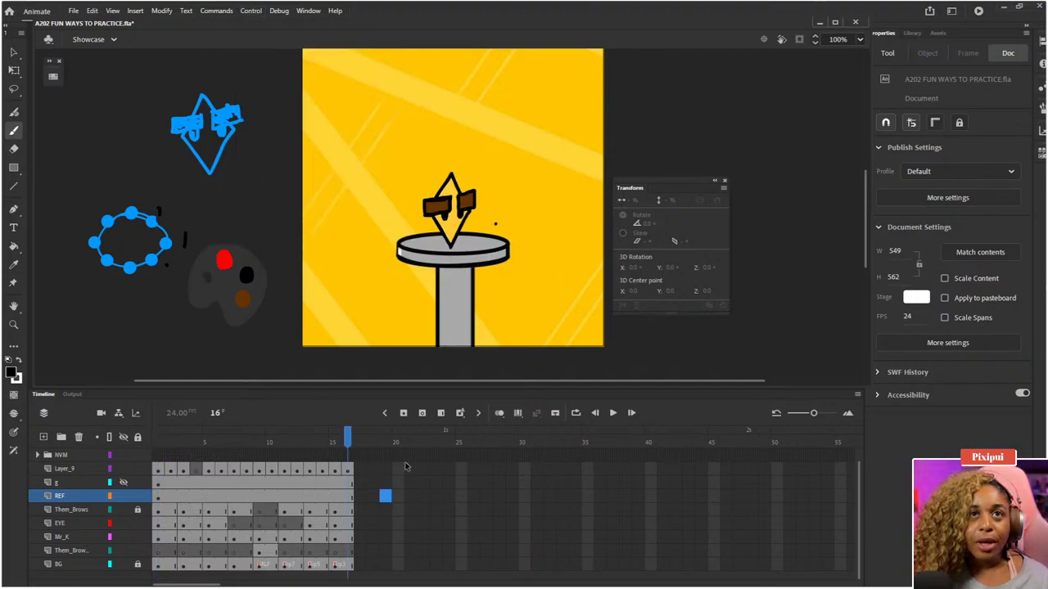
{"action": "left_click", "coordinate": [576, 412]}
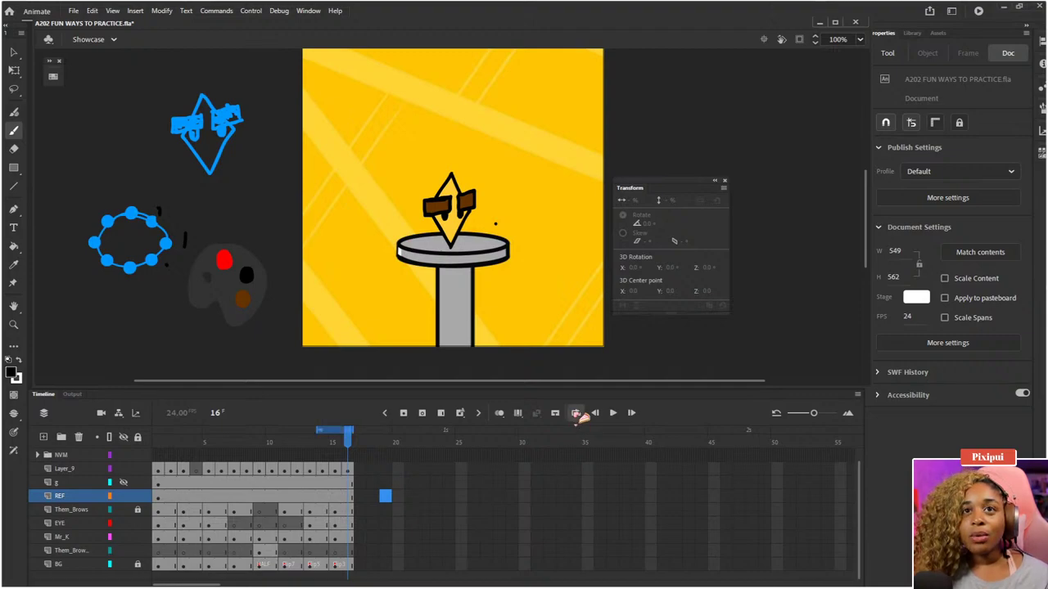
{"action": "left_click_drag", "start_coordinate": [318, 428], "coordinate": [269, 429]}
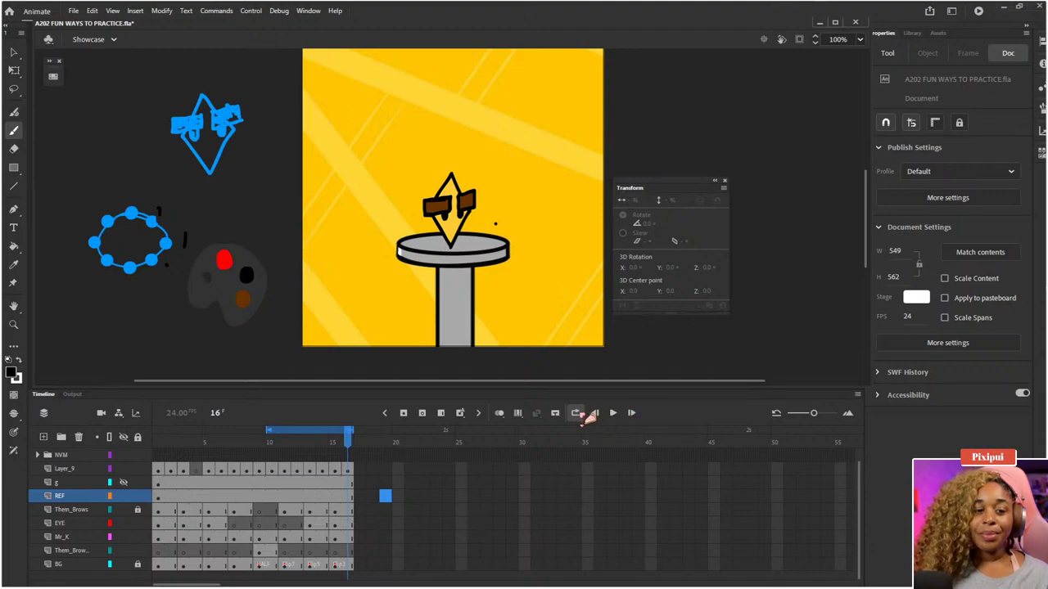
{"action": "left_click", "coordinate": [576, 412]}
- Play the gem animation and scrub the timeline between frames 8 and 16
{"action": "key", "text": "Return"}
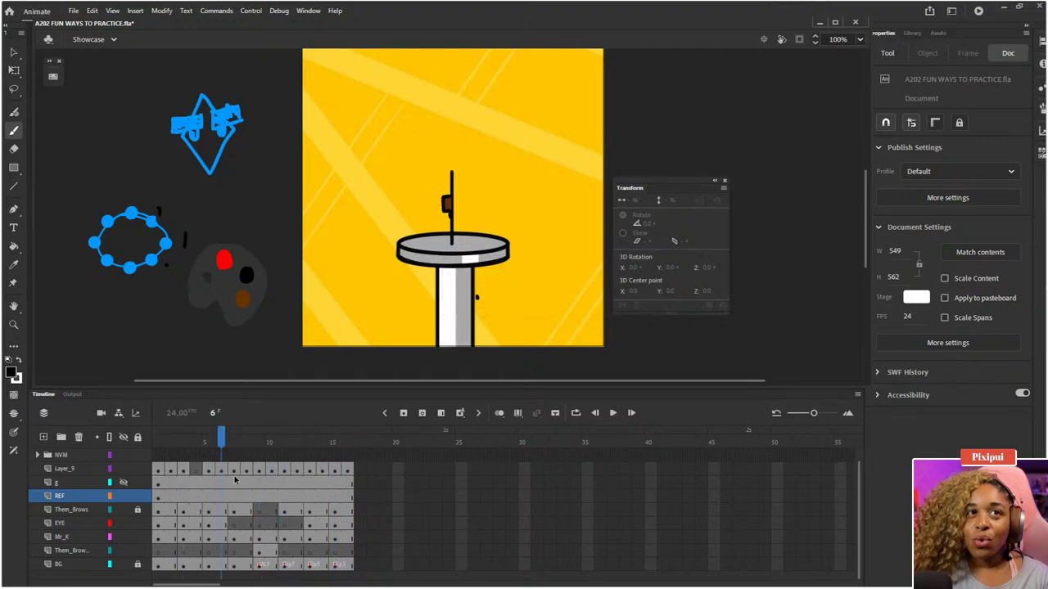
{"action": "left_click", "coordinate": [249, 440]}
{"action": "left_click_drag", "start_coordinate": [249, 440], "coordinate": [208, 443]}
{"action": "key", "text": "Return"}
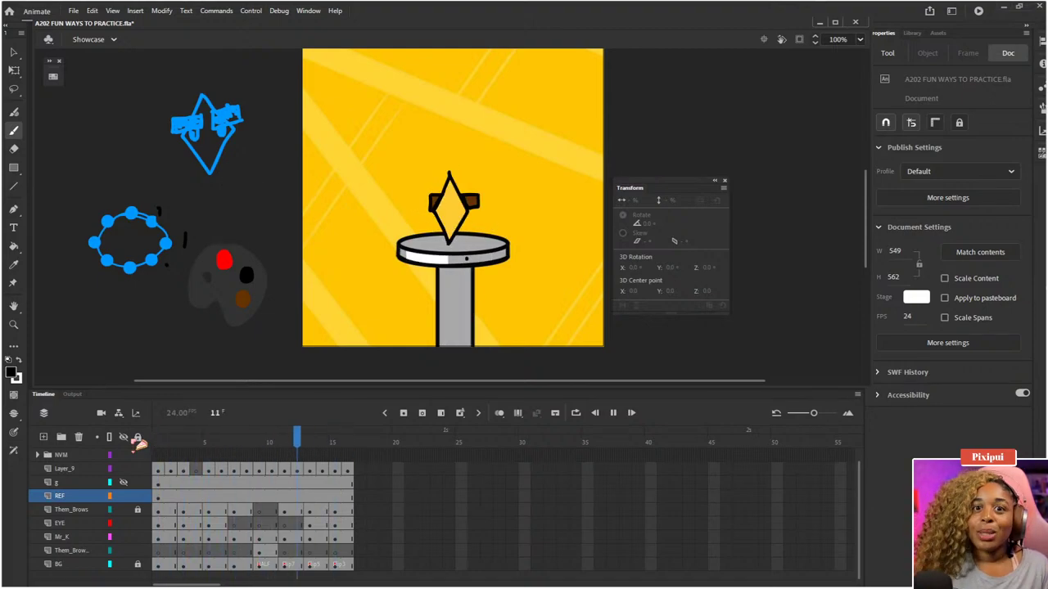
{"action": "key", "text": "Return"}
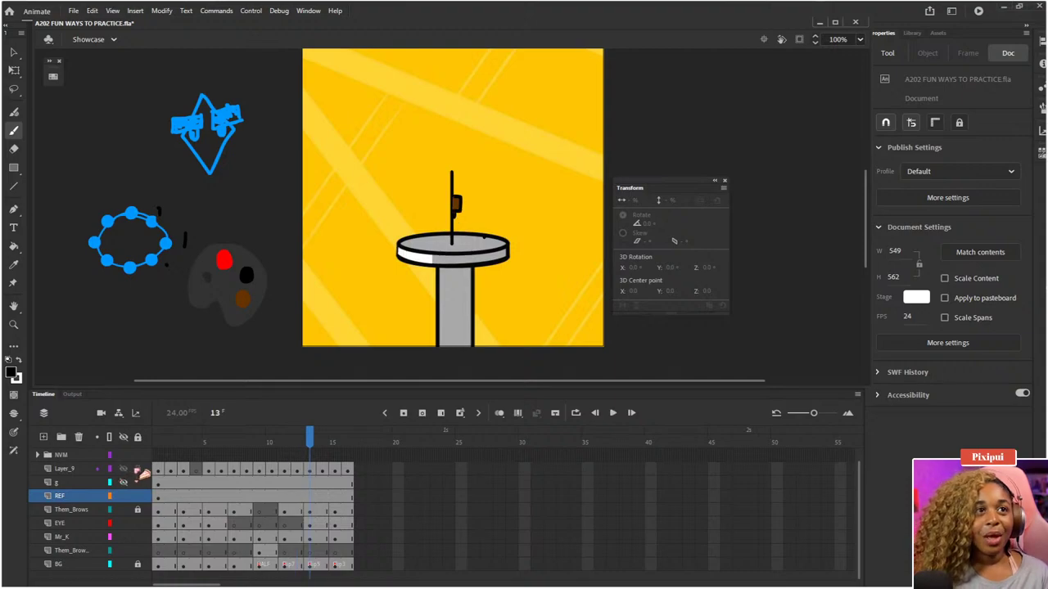
{"action": "left_click_drag", "start_coordinate": [182, 451], "coordinate": [157, 443]}
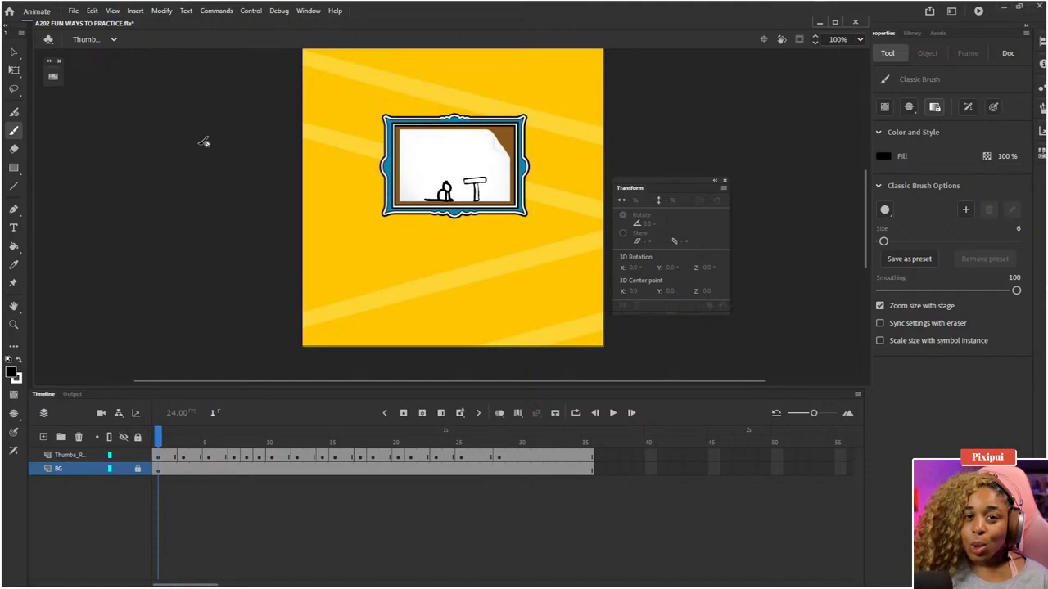
{"action": "left_click", "coordinate": [115, 43]}
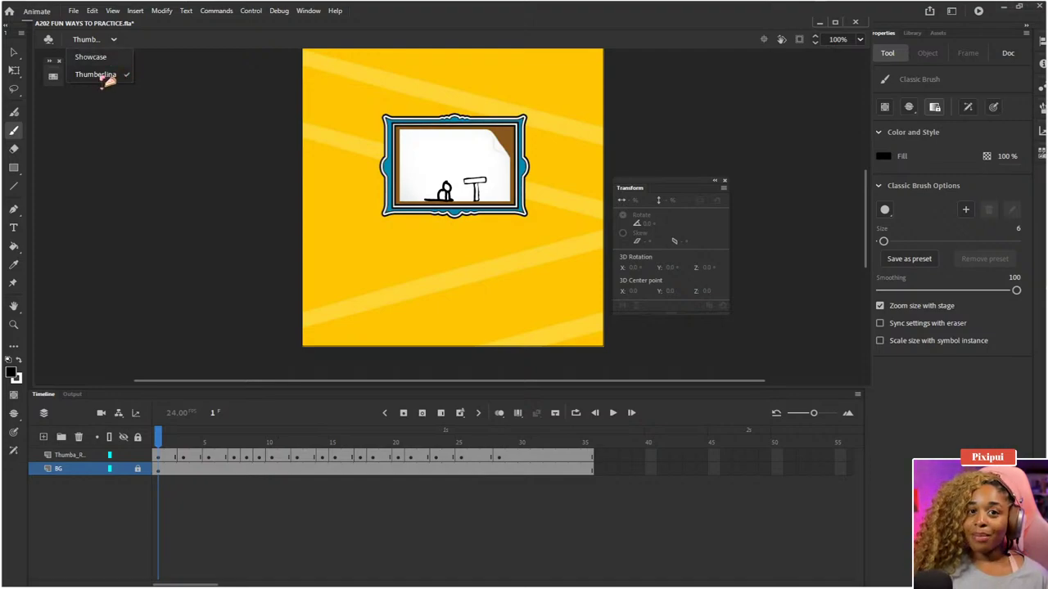
{"action": "left_click", "coordinate": [105, 78]}
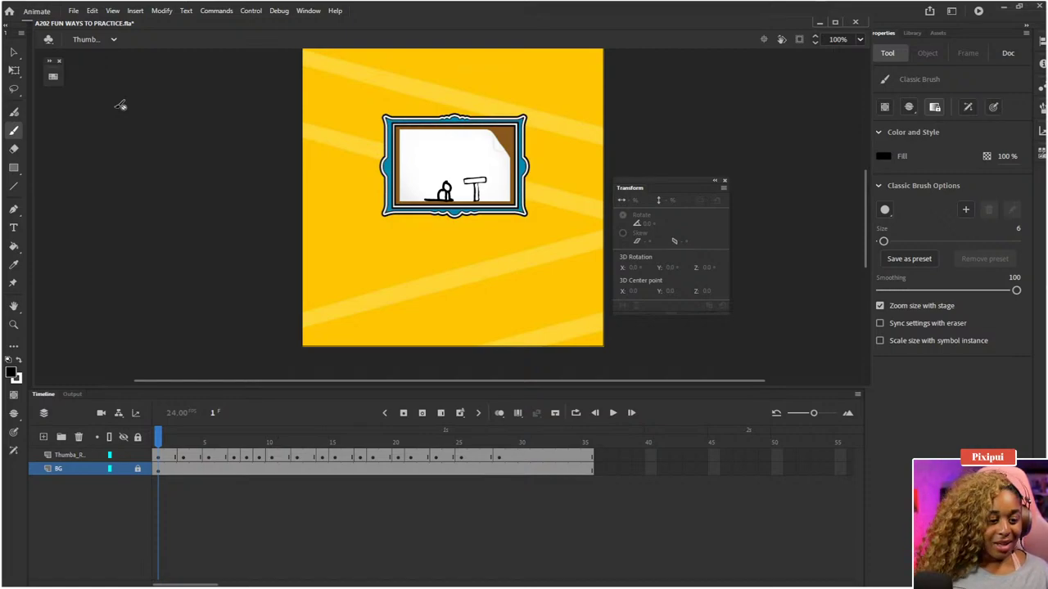
{"action": "left_click", "coordinate": [106, 504]}
{"action": "left_click", "coordinate": [124, 455]}
{"action": "left_click", "coordinate": [124, 455]}
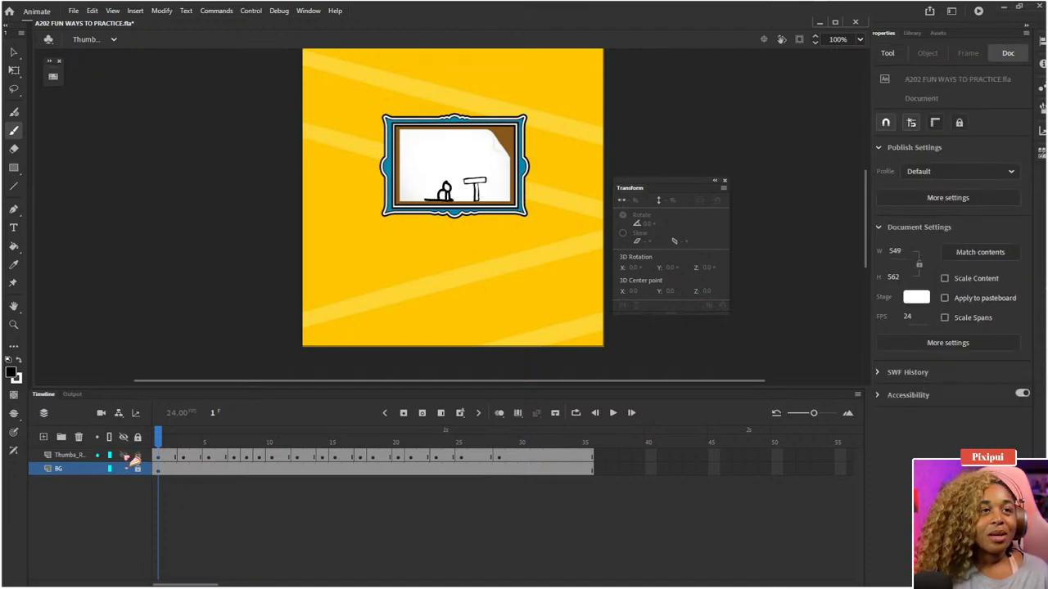
{"action": "left_click", "coordinate": [123, 455]}
{"action": "left_click", "coordinate": [123, 455]}
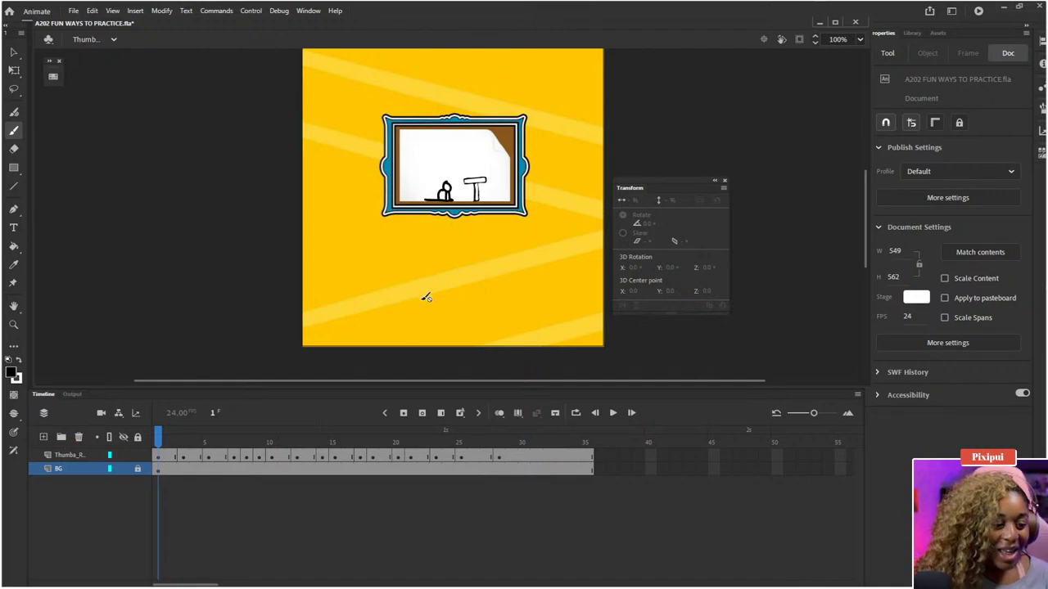
- Add a new layer, move it to the top of the stack and name it REF
{"action": "left_click", "coordinate": [45, 437]}
{"action": "left_click_drag", "start_coordinate": [64, 468], "coordinate": [72, 455]}
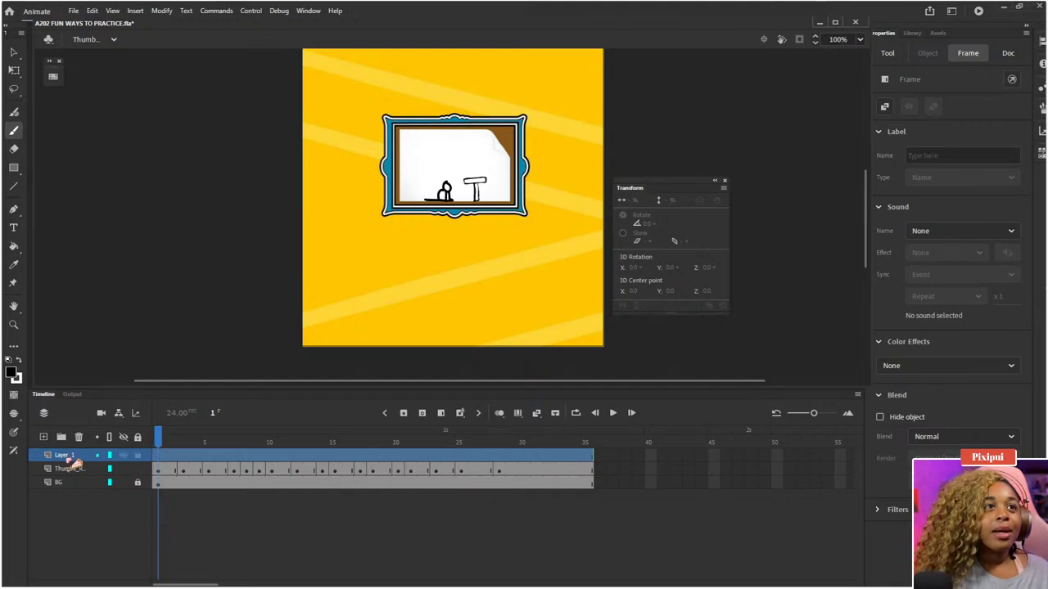
{"action": "double_click", "coordinate": [65, 455]}
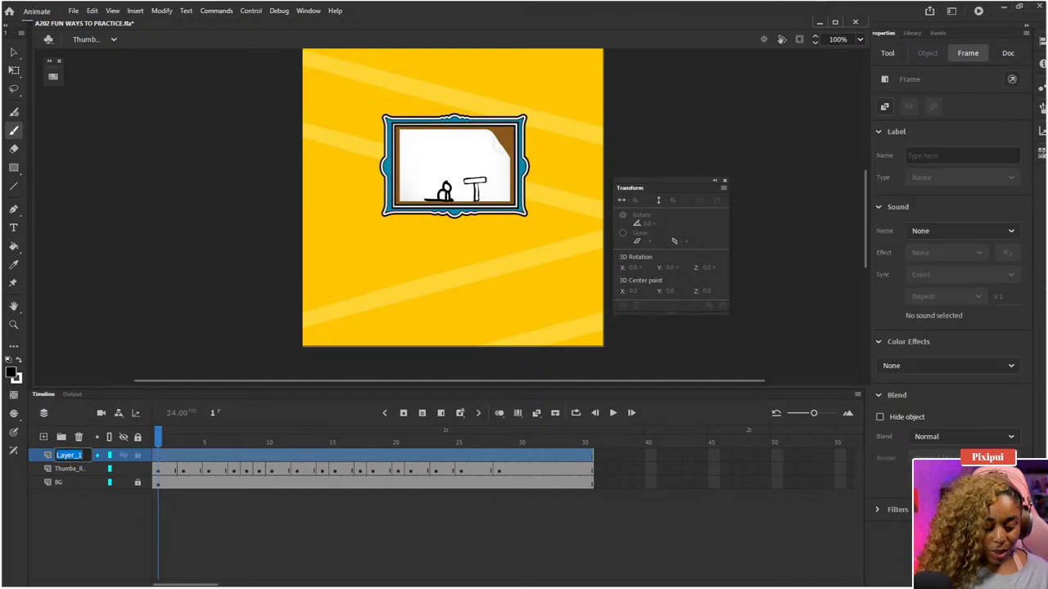
{"action": "type", "text": "REF"}
{"action": "key", "text": "Return"}
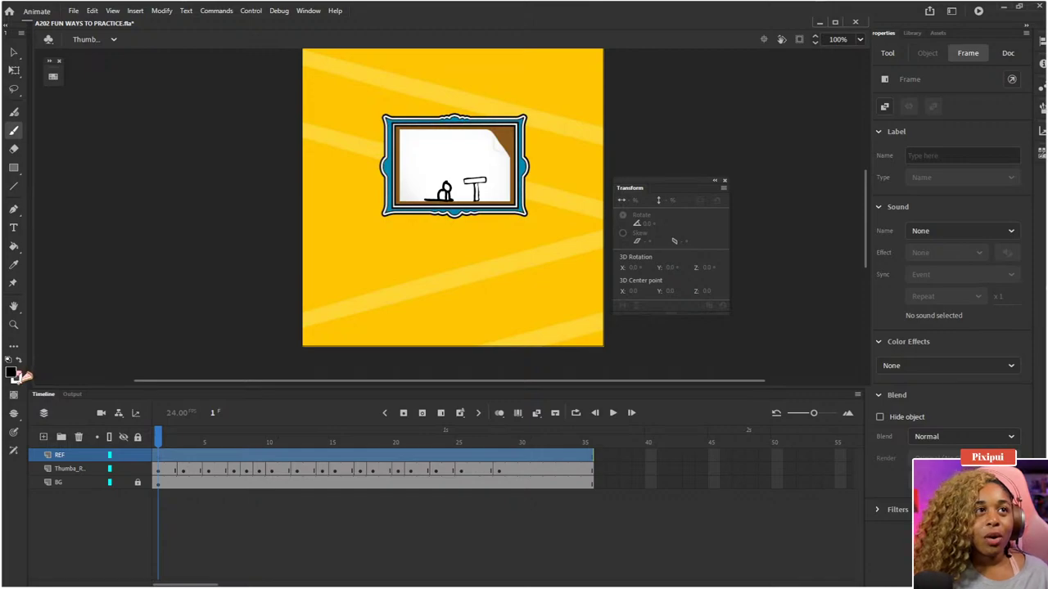
- Switch the fill to white and try a test stroke on the pasteboard, then undo it
{"action": "left_click", "coordinate": [18, 360]}
{"action": "left_click_drag", "start_coordinate": [245, 209], "coordinate": [176, 315]}
{"action": "key", "text": "ctrl+z"}
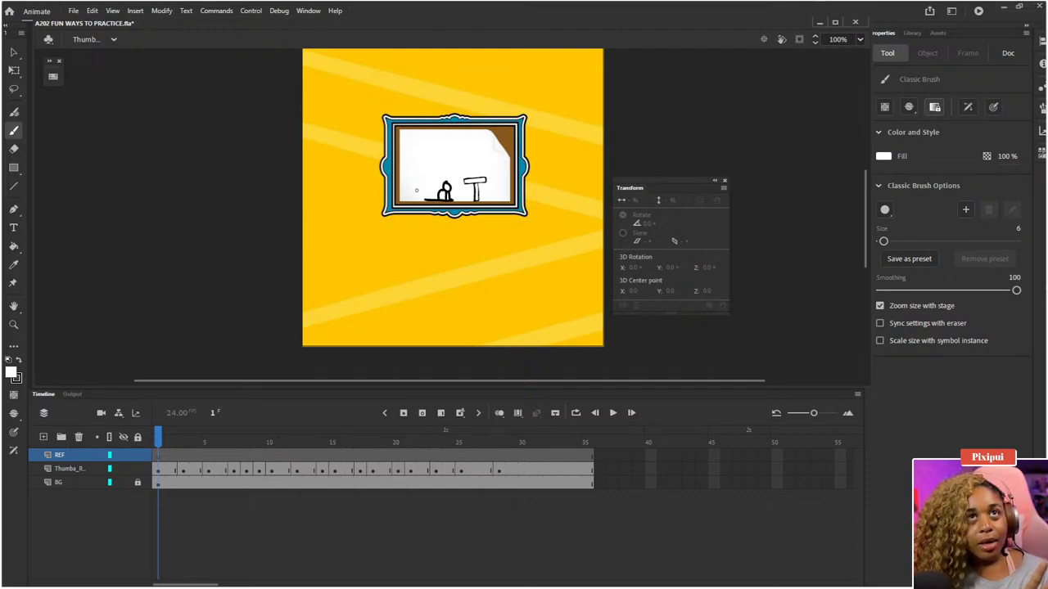
- Choose light blue 37AFF3 (hue 202) as the fill colour in the Color Picker
{"action": "left_click", "coordinate": [18, 360]}
{"action": "left_click", "coordinate": [12, 373]}
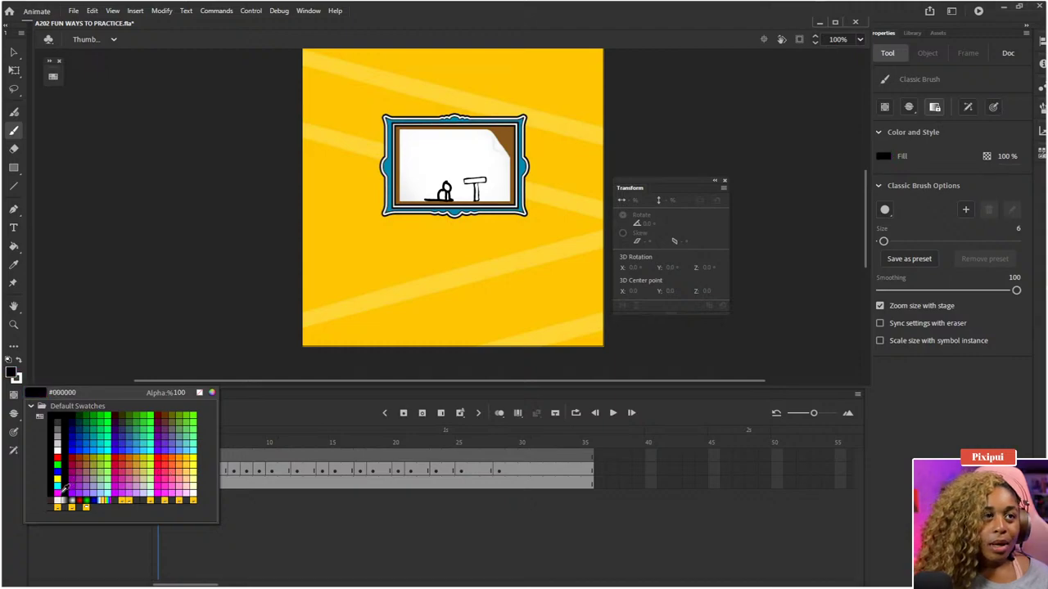
{"action": "left_click", "coordinate": [217, 393]}
{"action": "left_click", "coordinate": [456, 302]}
{"action": "left_click", "coordinate": [455, 315]}
{"action": "left_click", "coordinate": [468, 298]}
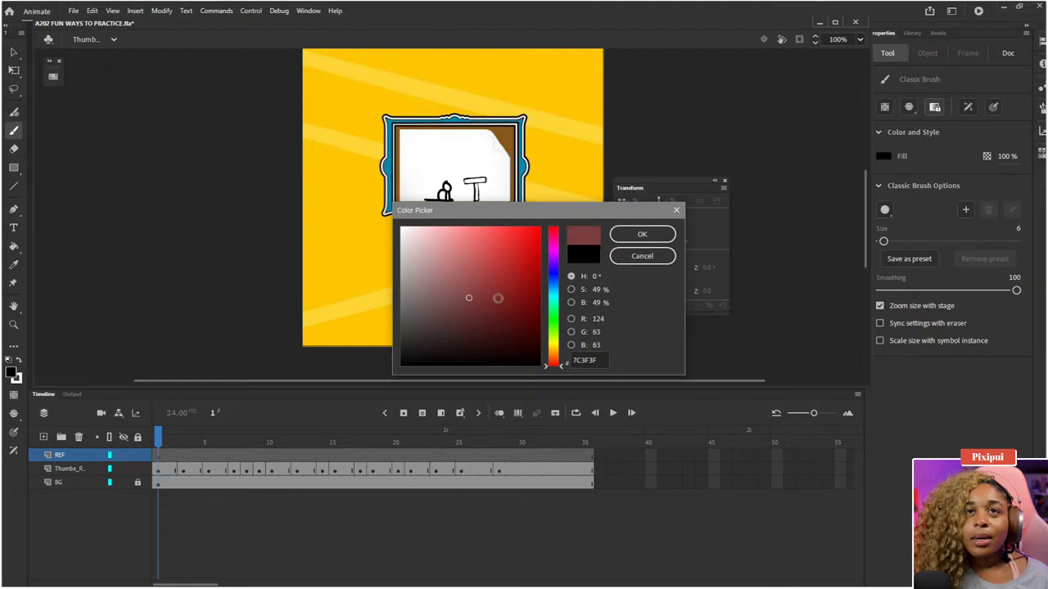
{"action": "left_click", "coordinate": [553, 288]}
{"action": "left_click", "coordinate": [484, 242]}
{"action": "left_click", "coordinate": [509, 234]}
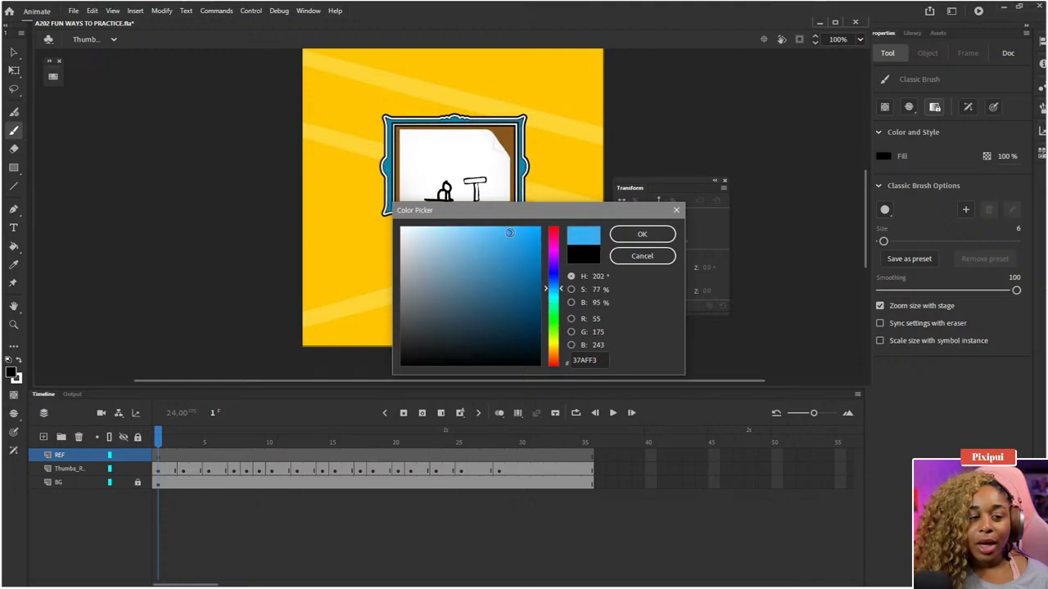
{"action": "left_click", "coordinate": [655, 236]}
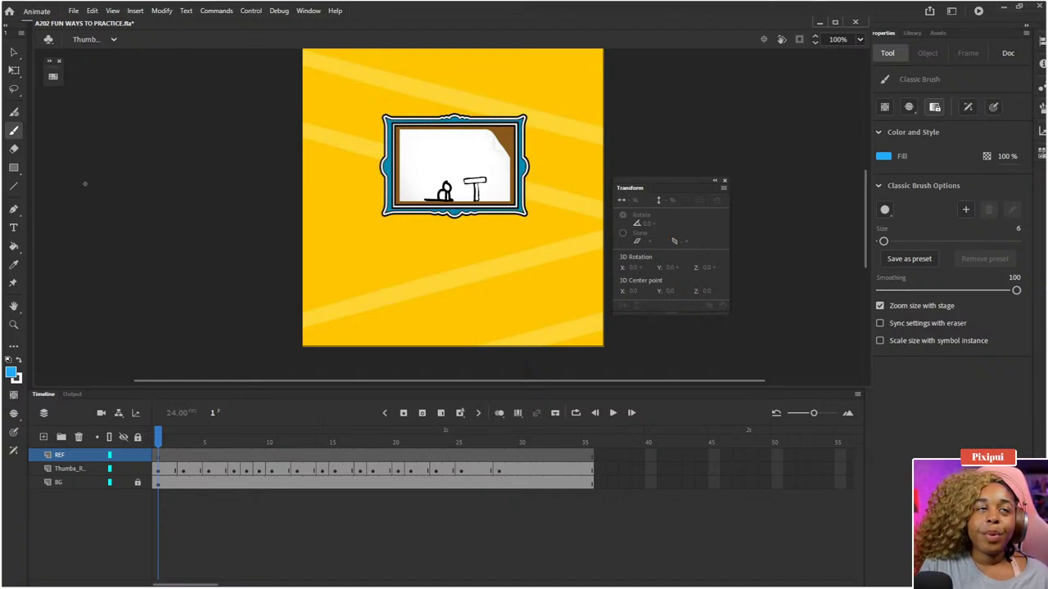
- Write a blue '6px' note on the pasteboard left of the stage
{"action": "left_click_drag", "start_coordinate": [82, 148], "coordinate": [83, 180]}
{"action": "key", "text": "ctrl+z"}
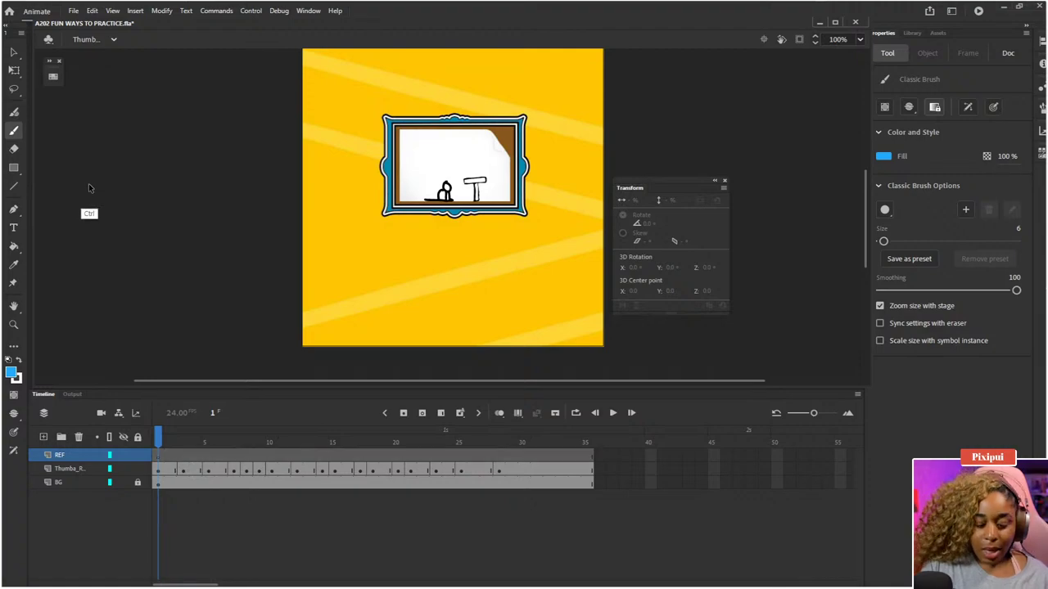
{"action": "left_click_drag", "start_coordinate": [138, 66], "coordinate": [133, 81]}
{"action": "mouse_move", "coordinate": [148, 75]}
{"action": "left_mouse_down"}
{"action": "mouse_move", "coordinate": [148, 87]}
{"action": "mouse_move", "coordinate": [150, 76]}
{"action": "mouse_move", "coordinate": [175, 87]}
{"action": "left_mouse_up"}
{"action": "left_click_drag", "start_coordinate": [175, 67], "coordinate": [163, 88]}
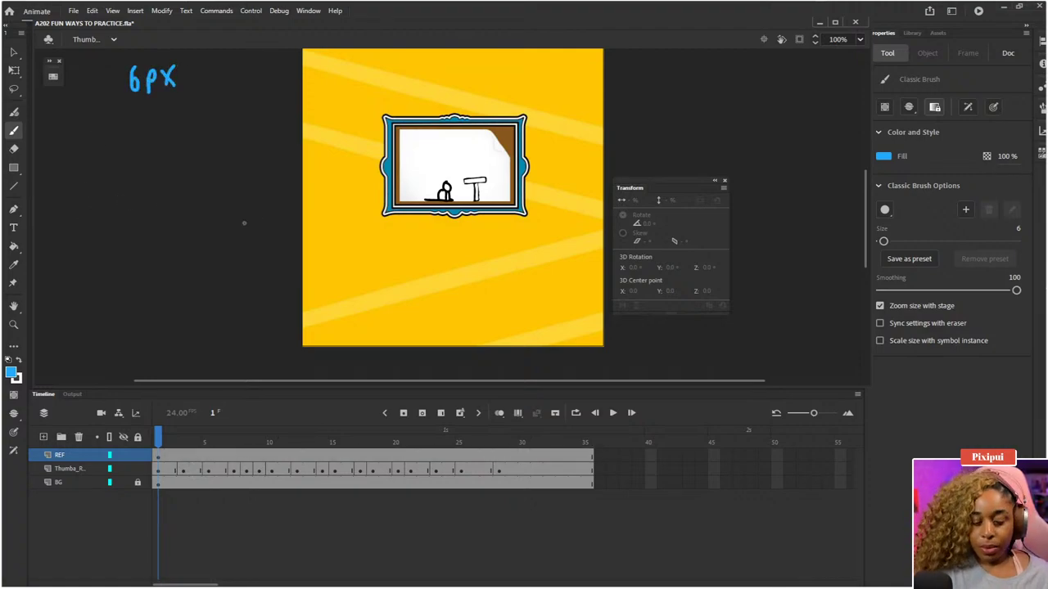
- Set the brush size to 4 and write '4px' beside the 6px note
{"action": "key", "text": "bracketleft"}
{"action": "left_click_drag", "start_coordinate": [128, 151], "coordinate": [159, 188]}
{"action": "key", "text": "ctrl+z"}
{"action": "key", "text": "bracketright"}
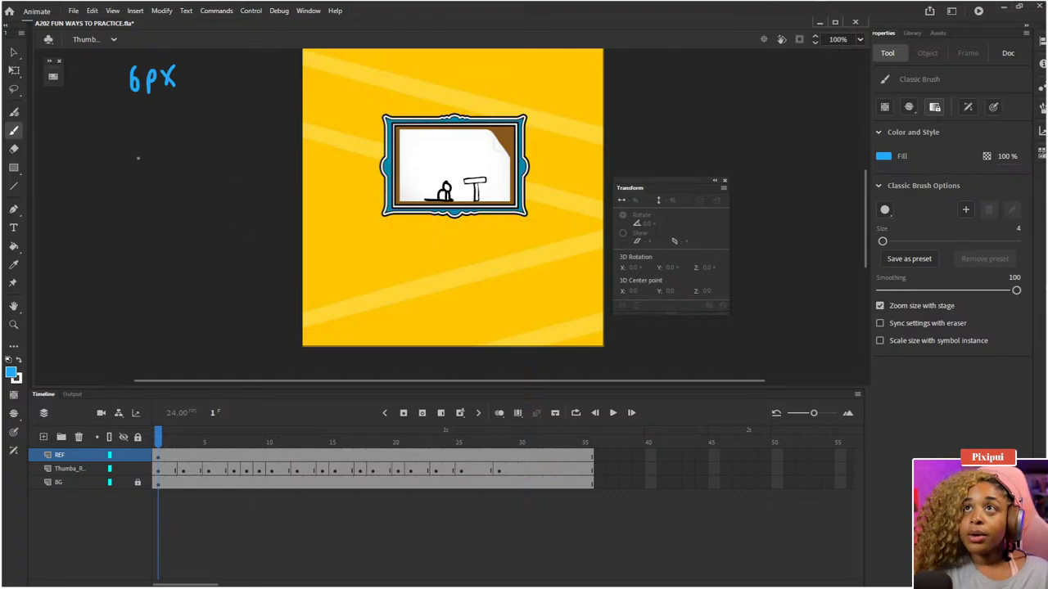
{"action": "mouse_move", "coordinate": [137, 152]}
{"action": "left_mouse_down"}
{"action": "mouse_move", "coordinate": [137, 136]}
{"action": "mouse_move", "coordinate": [168, 154]}
{"action": "left_mouse_up"}
{"action": "key", "text": "ctrl+z"}
{"action": "mouse_move", "coordinate": [214, 71]}
{"action": "left_mouse_down"}
{"action": "mouse_move", "coordinate": [222, 90]}
{"action": "mouse_move", "coordinate": [243, 76]}
{"action": "mouse_move", "coordinate": [254, 88]}
{"action": "left_mouse_up"}
{"action": "left_click_drag", "start_coordinate": [254, 69], "coordinate": [243, 88]}
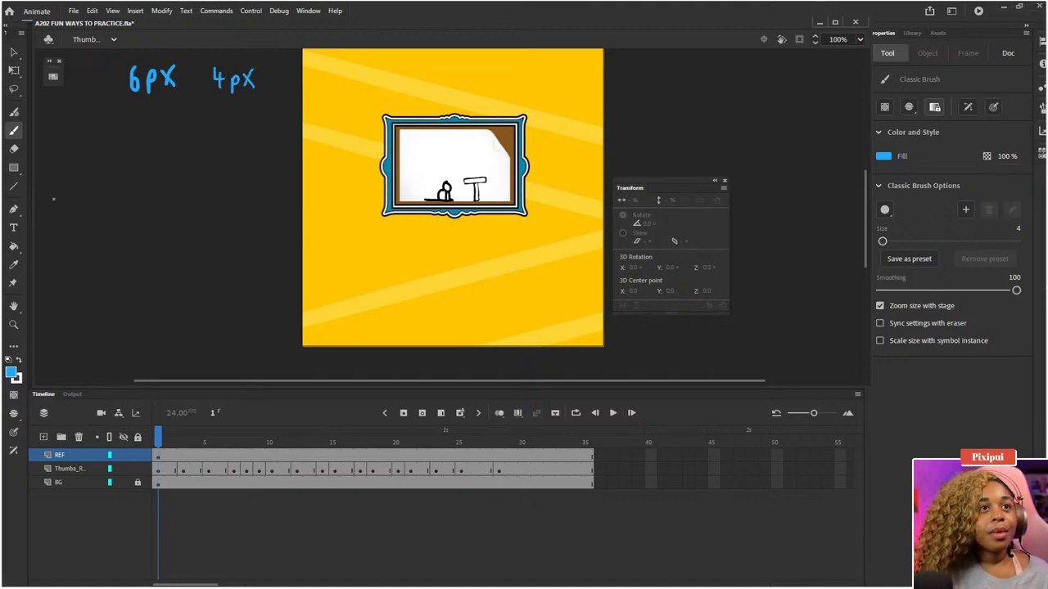
- Sketch a rough rectangle with small boxes below the notes, then undo the extra marks
{"action": "mouse_move", "coordinate": [74, 149]}
{"action": "left_mouse_down"}
{"action": "mouse_move", "coordinate": [74, 170]}
{"action": "mouse_move", "coordinate": [174, 171]}
{"action": "left_mouse_up"}
{"action": "mouse_move", "coordinate": [73, 152]}
{"action": "left_mouse_down"}
{"action": "mouse_move", "coordinate": [73, 125]}
{"action": "mouse_move", "coordinate": [172, 119]}
{"action": "mouse_move", "coordinate": [172, 172]}
{"action": "left_mouse_up"}
{"action": "mouse_move", "coordinate": [82, 130]}
{"action": "left_mouse_down"}
{"action": "mouse_move", "coordinate": [82, 144]}
{"action": "mouse_move", "coordinate": [99, 139]}
{"action": "mouse_move", "coordinate": [82, 129]}
{"action": "mouse_move", "coordinate": [108, 145]}
{"action": "mouse_move", "coordinate": [126, 127]}
{"action": "mouse_move", "coordinate": [106, 128]}
{"action": "left_mouse_up"}
{"action": "mouse_move", "coordinate": [135, 120]}
{"action": "left_mouse_down"}
{"action": "mouse_move", "coordinate": [137, 139]}
{"action": "mouse_move", "coordinate": [155, 123]}
{"action": "mouse_move", "coordinate": [136, 121]}
{"action": "left_mouse_up"}
{"action": "mouse_move", "coordinate": [87, 154]}
{"action": "left_mouse_down"}
{"action": "mouse_move", "coordinate": [87, 171]}
{"action": "mouse_move", "coordinate": [98, 168]}
{"action": "mouse_move", "coordinate": [99, 143]}
{"action": "left_mouse_up"}
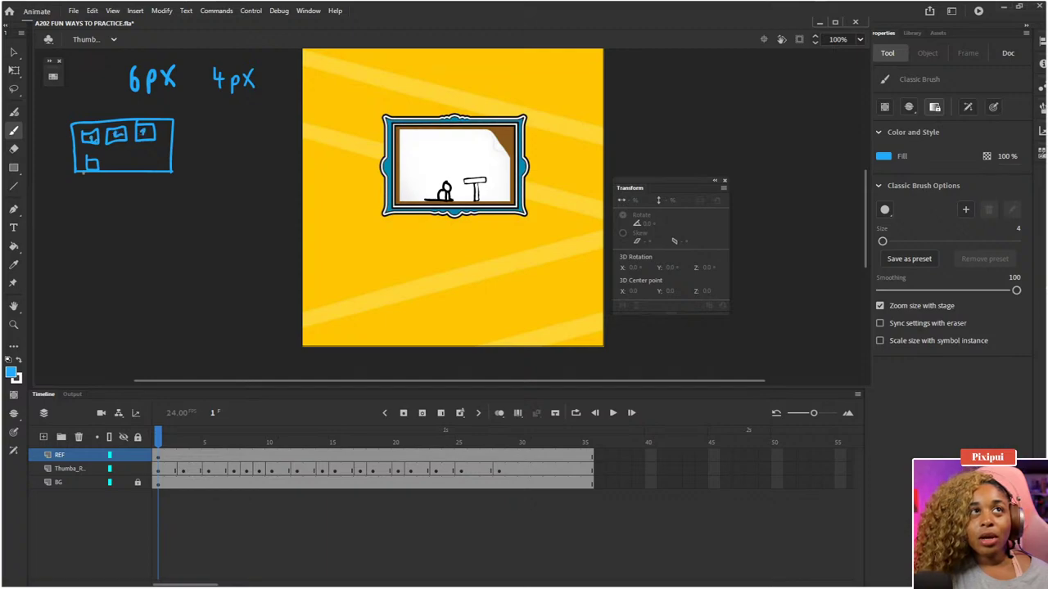
{"action": "key", "text": "ctrl+z"}
{"action": "key", "text": "ctrl+z"}
{"action": "key", "text": "ctrl+z"}
{"action": "key", "text": "ctrl+z"}
{"action": "key", "text": "ctrl+z"}
{"action": "key", "text": "ctrl+z"}
{"action": "key", "text": "ctrl+z"}
{"action": "key", "text": "ctrl+z"}
{"action": "key", "text": "ctrl+z"}
{"action": "key", "text": "ctrl+z"}
{"action": "key", "text": "ctrl+z"}
{"action": "key", "text": "ctrl+z"}
{"action": "key", "text": "ctrl+z"}
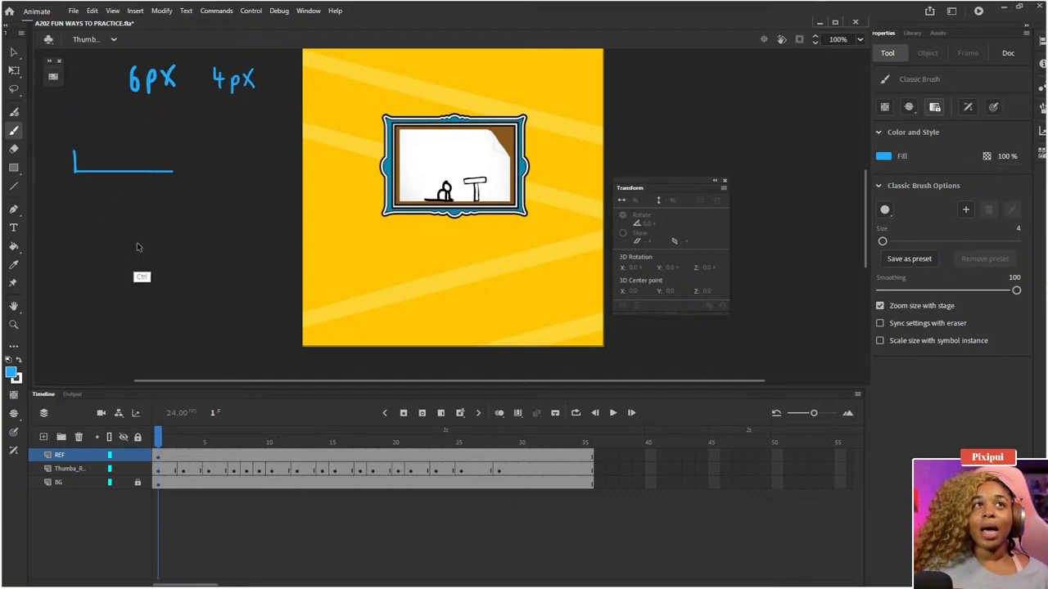
{"action": "key", "text": "ctrl+z"}
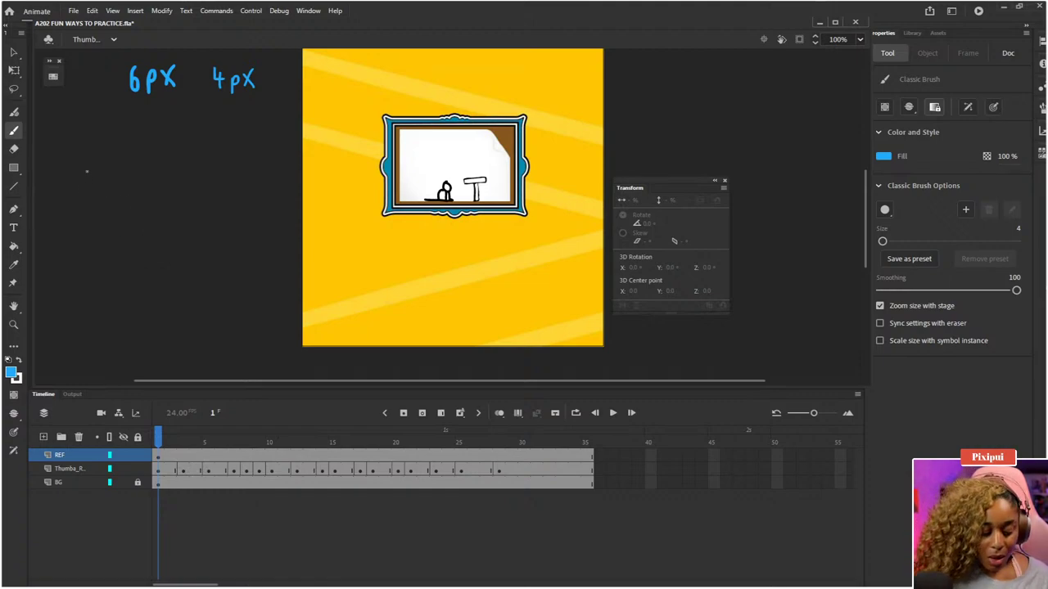
- Sketch three blue poses below the notes: a tall box, a squashed box and a flattened one
{"action": "mouse_move", "coordinate": [75, 153]}
{"action": "left_mouse_down"}
{"action": "mouse_move", "coordinate": [77, 188]}
{"action": "mouse_move", "coordinate": [104, 186]}
{"action": "left_mouse_up"}
{"action": "mouse_move", "coordinate": [74, 153]}
{"action": "left_mouse_down"}
{"action": "mouse_move", "coordinate": [94, 164]}
{"action": "mouse_move", "coordinate": [95, 187]}
{"action": "left_mouse_up"}
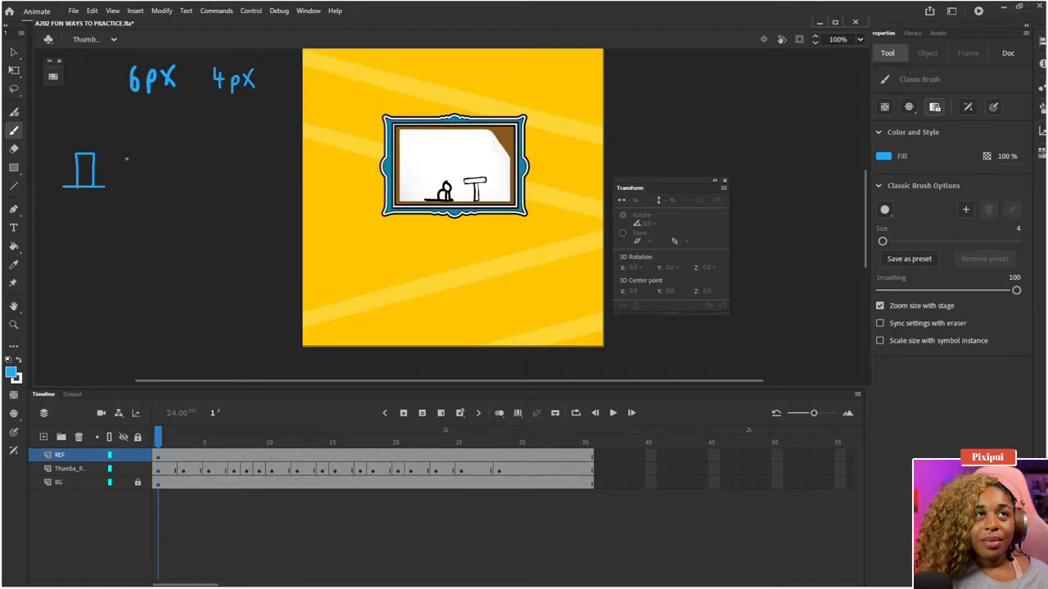
{"action": "mouse_move", "coordinate": [126, 163]}
{"action": "left_mouse_down"}
{"action": "mouse_move", "coordinate": [113, 189]}
{"action": "mouse_move", "coordinate": [154, 189]}
{"action": "mouse_move", "coordinate": [122, 177]}
{"action": "mouse_move", "coordinate": [145, 162]}
{"action": "mouse_move", "coordinate": [146, 181]}
{"action": "mouse_move", "coordinate": [121, 181]}
{"action": "mouse_move", "coordinate": [156, 188]}
{"action": "left_mouse_up"}
{"action": "key", "text": "ctrl+z"}
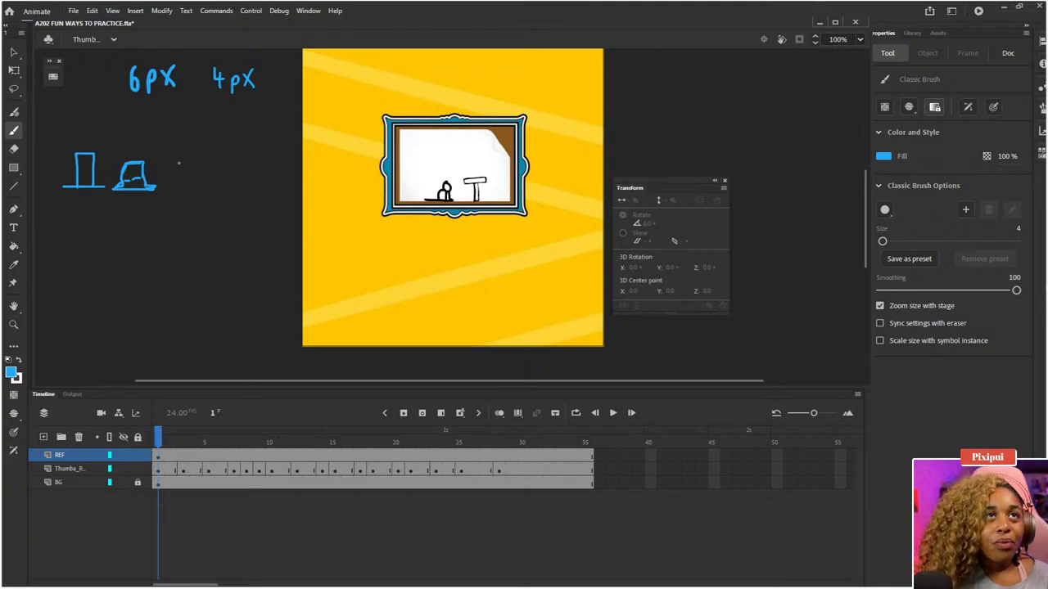
{"action": "mouse_move", "coordinate": [178, 162]}
{"action": "left_mouse_down"}
{"action": "mouse_move", "coordinate": [179, 184]}
{"action": "mouse_move", "coordinate": [193, 173]}
{"action": "mouse_move", "coordinate": [206, 187]}
{"action": "left_mouse_up"}
{"action": "key", "text": "ctrl+z"}
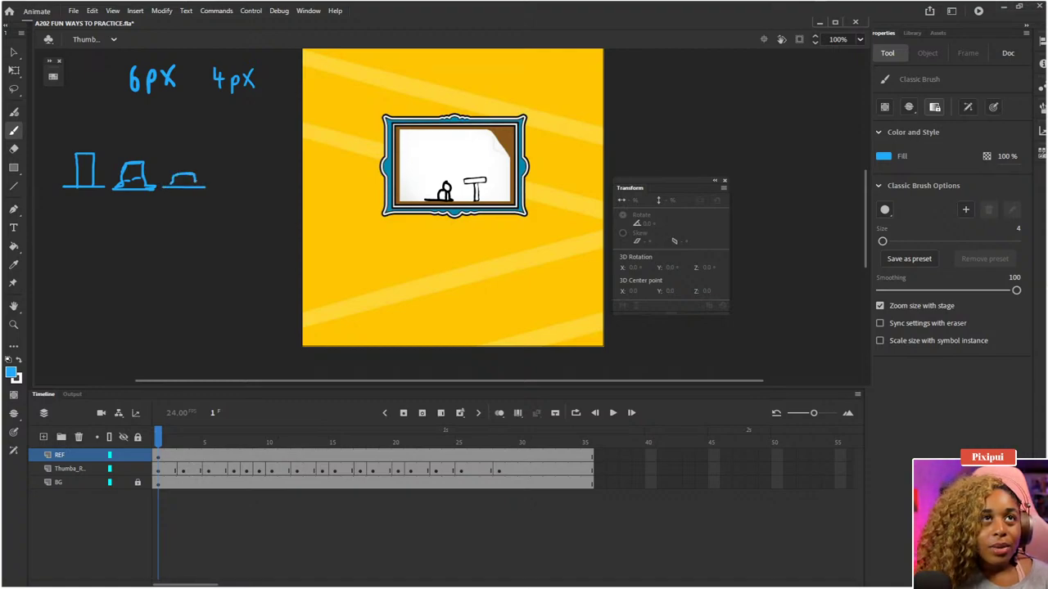
{"action": "key", "text": "ctrl+z"}
{"action": "left_click_drag", "start_coordinate": [173, 176], "coordinate": [207, 187]}
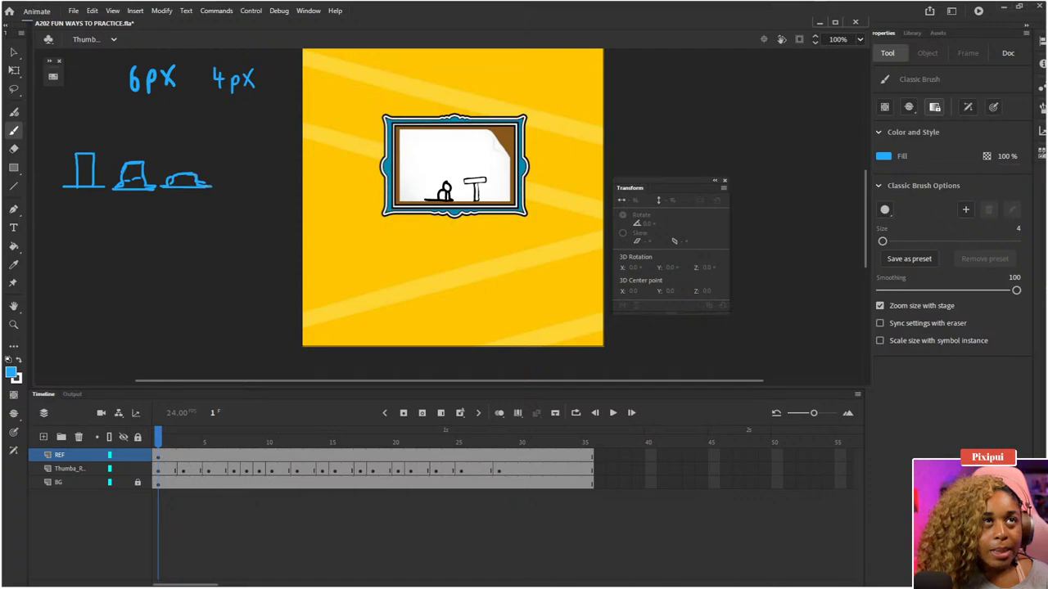
- Stretch the flattened sketch to 125% width, nudge it left and down, and play the animation
{"action": "key", "text": "w"}
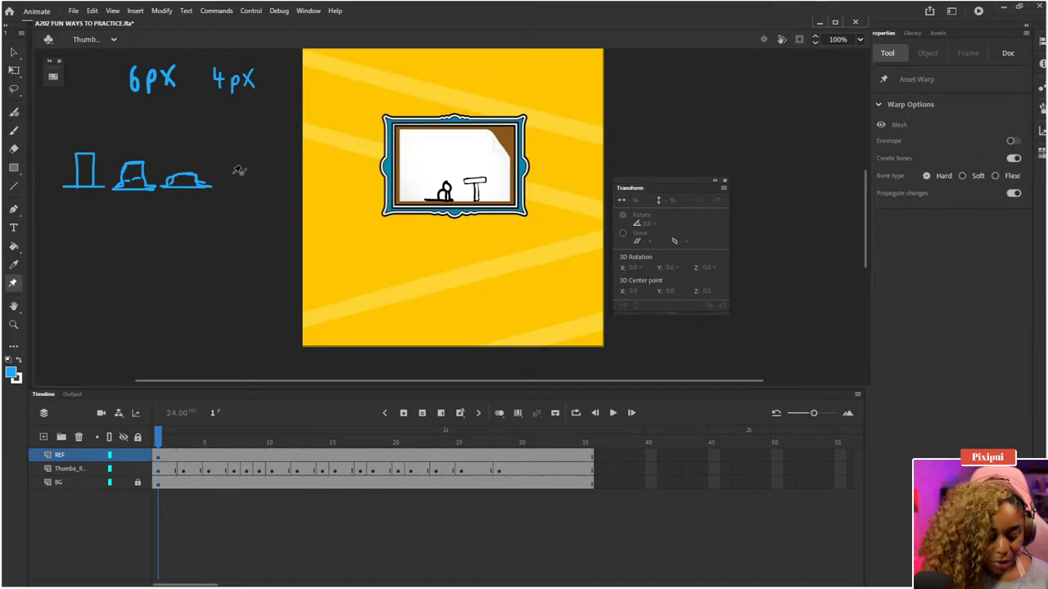
{"action": "key", "text": "q"}
{"action": "left_click_drag", "start_coordinate": [248, 150], "coordinate": [157, 203]}
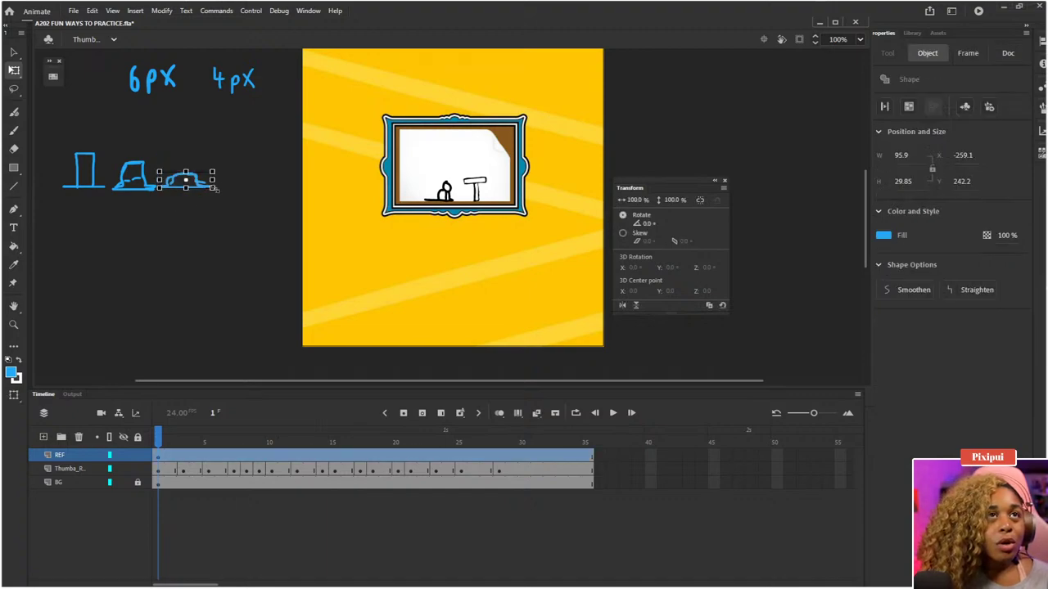
{"action": "mouse_move", "coordinate": [215, 189]}
{"action": "left_mouse_down"}
{"action": "mouse_move", "coordinate": [224, 188]}
{"action": "mouse_move", "coordinate": [201, 190]}
{"action": "mouse_move", "coordinate": [202, 173]}
{"action": "left_mouse_up"}
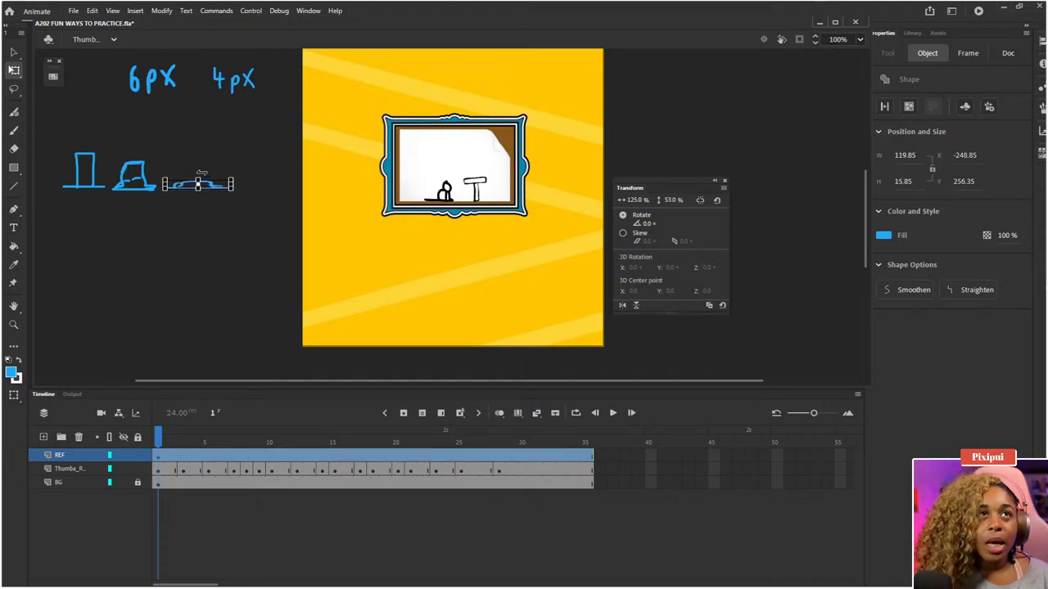
{"action": "key", "text": "Left"}
{"action": "key", "text": "Left"}
{"action": "key", "text": "Left"}
{"action": "key", "text": "Left"}
{"action": "key", "text": "Down"}
{"action": "key", "text": "Down"}
{"action": "key", "text": "Down"}
{"action": "key", "text": "Down"}
{"action": "key", "text": "Return"}
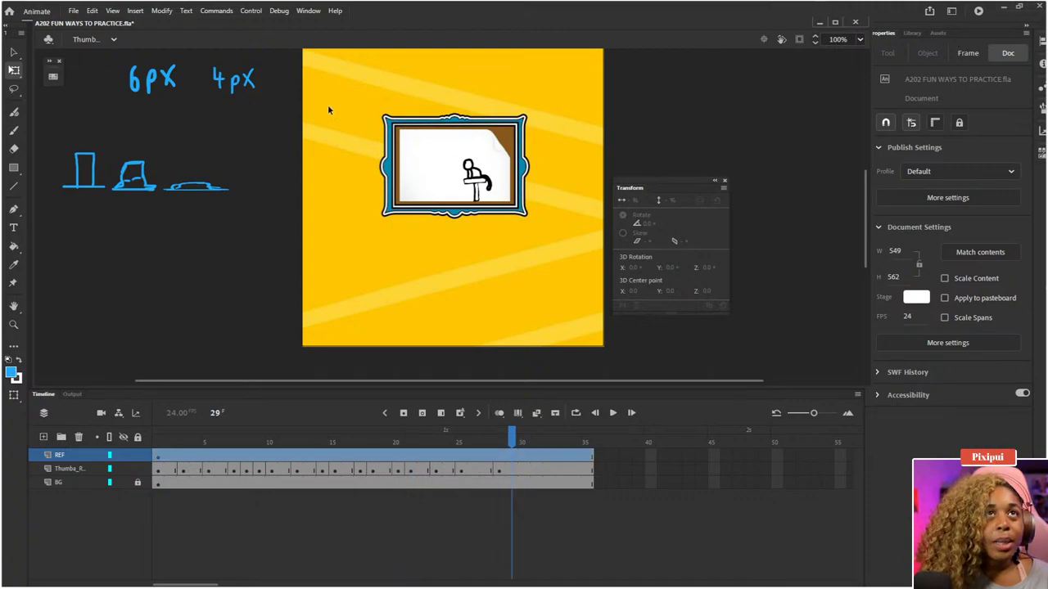
- Brush a tall stretched pose right of the row and erase part of it
{"action": "key", "text": "b"}
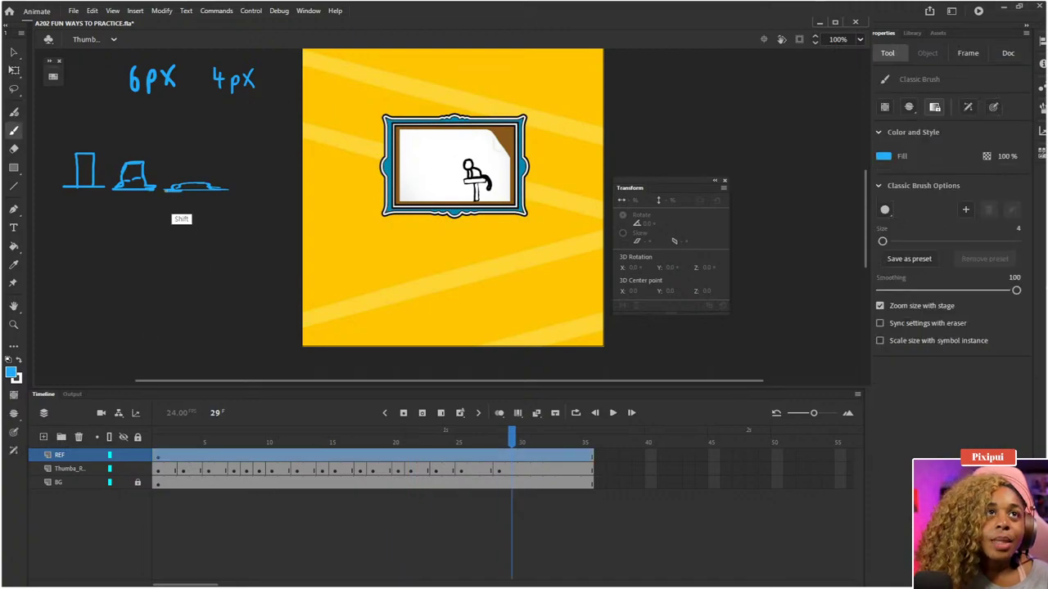
{"action": "key", "text": "Escape"}
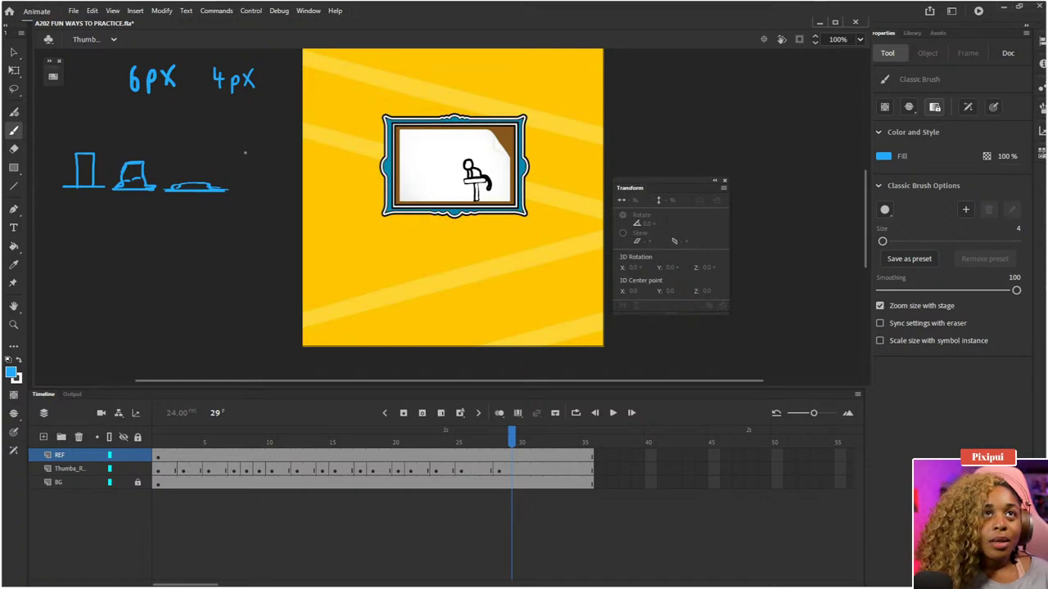
{"action": "left_click_drag", "start_coordinate": [244, 152], "coordinate": [245, 180]}
{"action": "key", "text": "ctrl+z"}
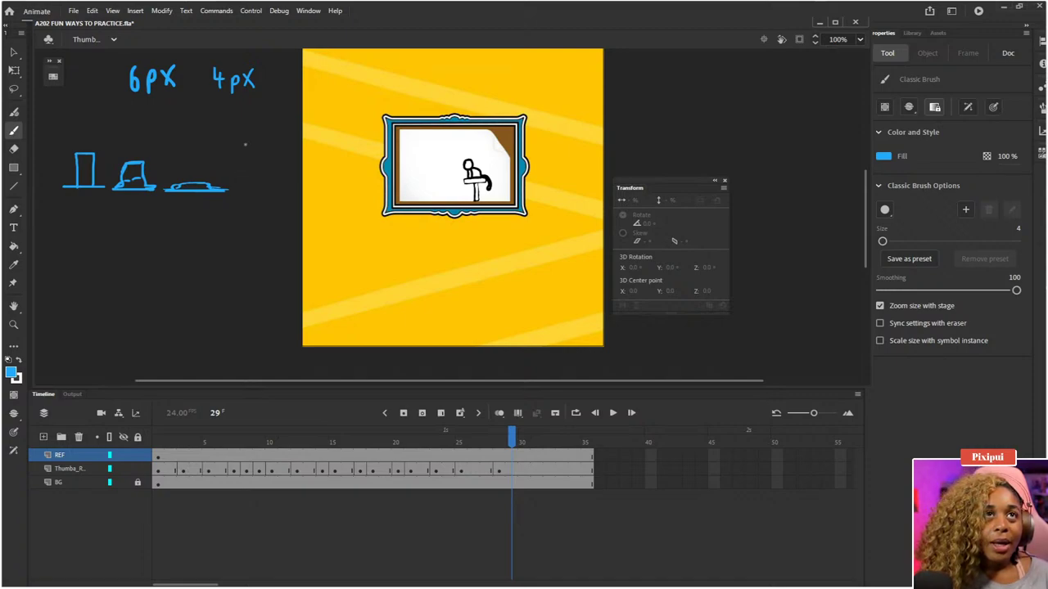
{"action": "mouse_move", "coordinate": [244, 137]}
{"action": "left_mouse_down"}
{"action": "mouse_move", "coordinate": [245, 164]}
{"action": "mouse_move", "coordinate": [255, 133]}
{"action": "mouse_move", "coordinate": [258, 160]}
{"action": "left_mouse_up"}
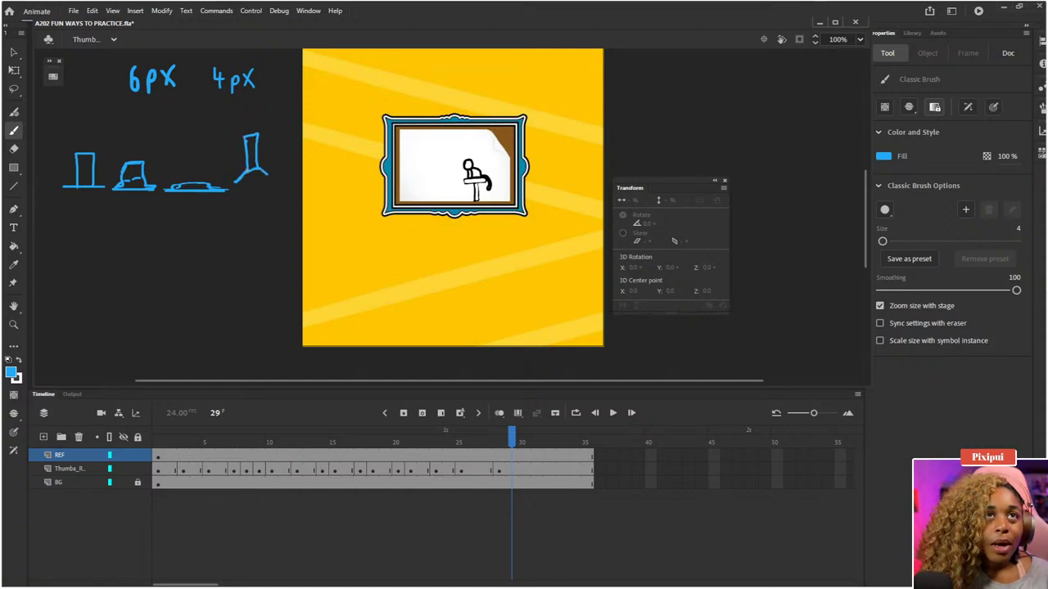
{"action": "left_click_drag", "start_coordinate": [267, 173], "coordinate": [275, 186]}
{"action": "key", "text": "e"}
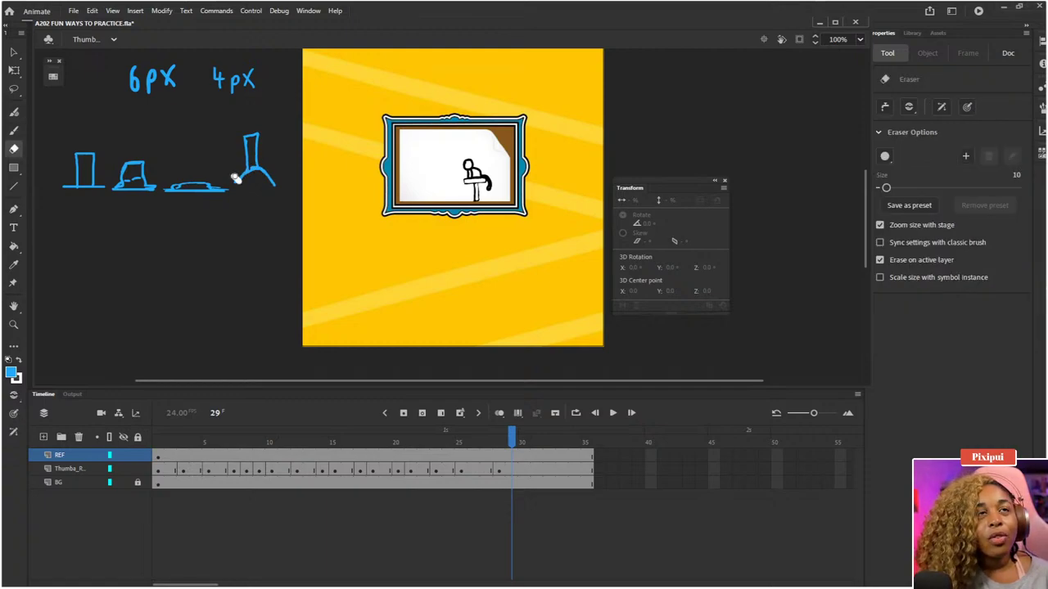
{"action": "mouse_move", "coordinate": [239, 188]}
{"action": "left_mouse_down"}
{"action": "mouse_move", "coordinate": [235, 178]}
{"action": "mouse_move", "coordinate": [274, 176]}
{"action": "mouse_move", "coordinate": [236, 173]}
{"action": "mouse_move", "coordinate": [278, 172]}
{"action": "left_mouse_up"}
{"action": "key", "text": "b"}
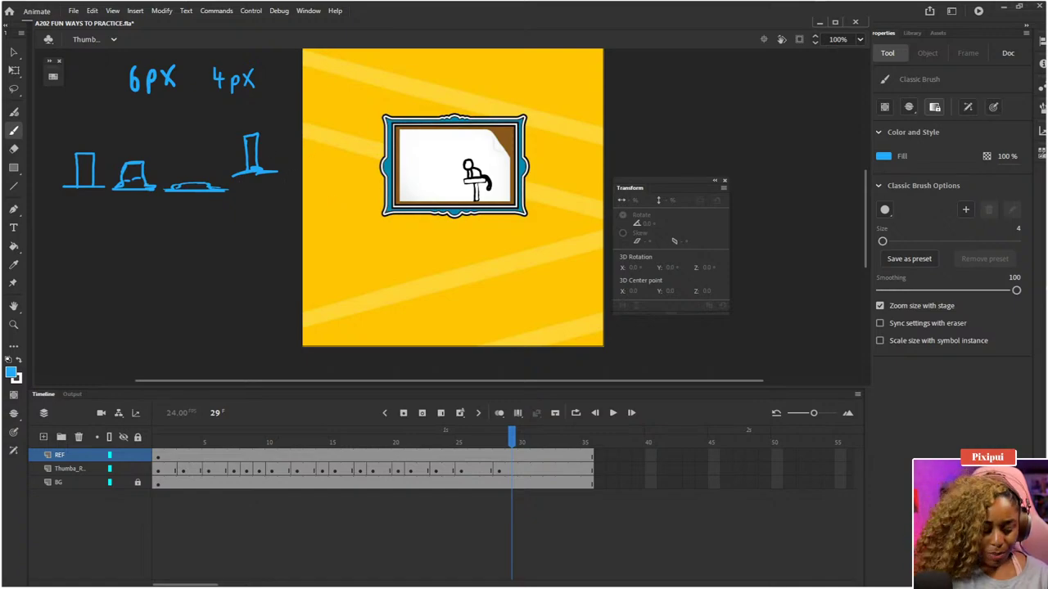
- Shrink the sketch row to about 70% and add a new tall pose at its right end
{"action": "key", "text": "q"}
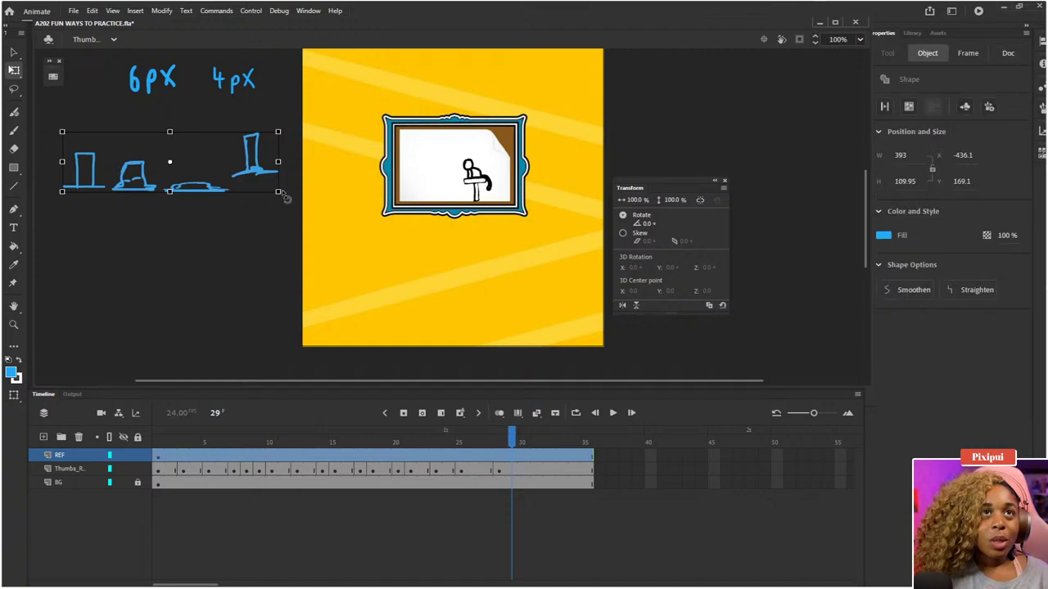
{"action": "mouse_move", "coordinate": [278, 192]}
{"action": "left_mouse_down"}
{"action": "mouse_move", "coordinate": [232, 168]}
{"action": "mouse_move", "coordinate": [184, 182]}
{"action": "left_mouse_up"}
{"action": "key", "text": "b"}
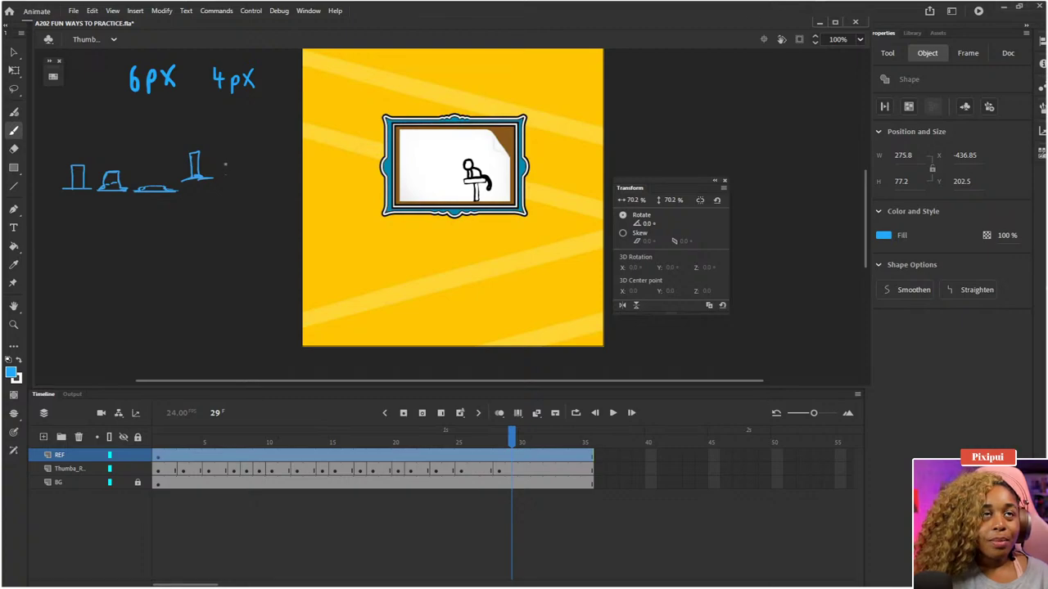
{"action": "left_click_drag", "start_coordinate": [225, 162], "coordinate": [226, 185]}
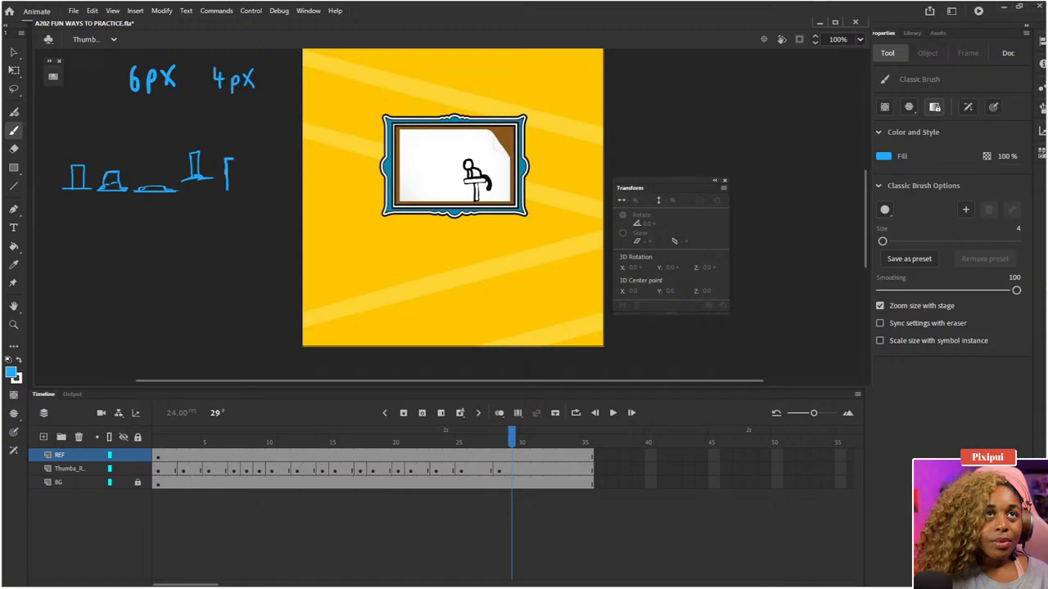
{"action": "left_click_drag", "start_coordinate": [233, 159], "coordinate": [237, 188]}
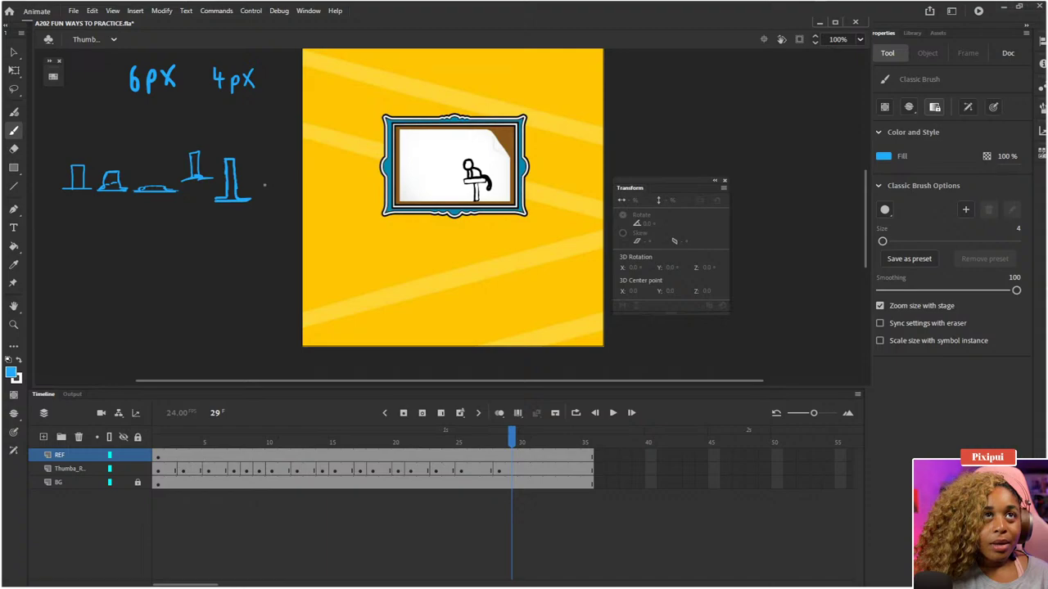
- Duplicate the squashed second pose and extend the last pose's bottom line
{"action": "key", "text": "q"}
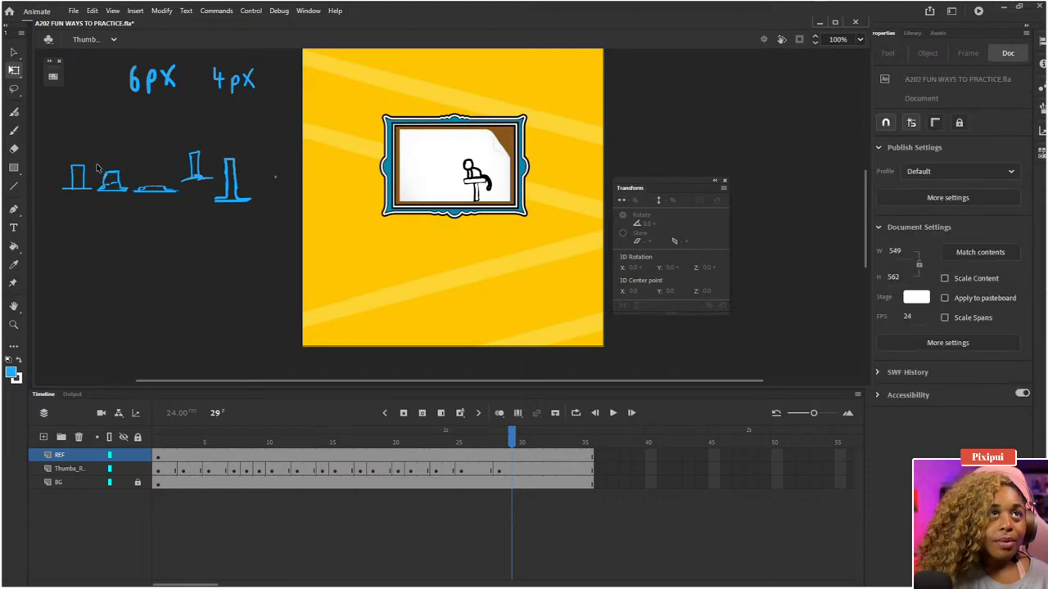
{"action": "left_click", "coordinate": [103, 174]}
{"action": "key", "text": "ctrl+d"}
{"action": "key", "text": "b"}
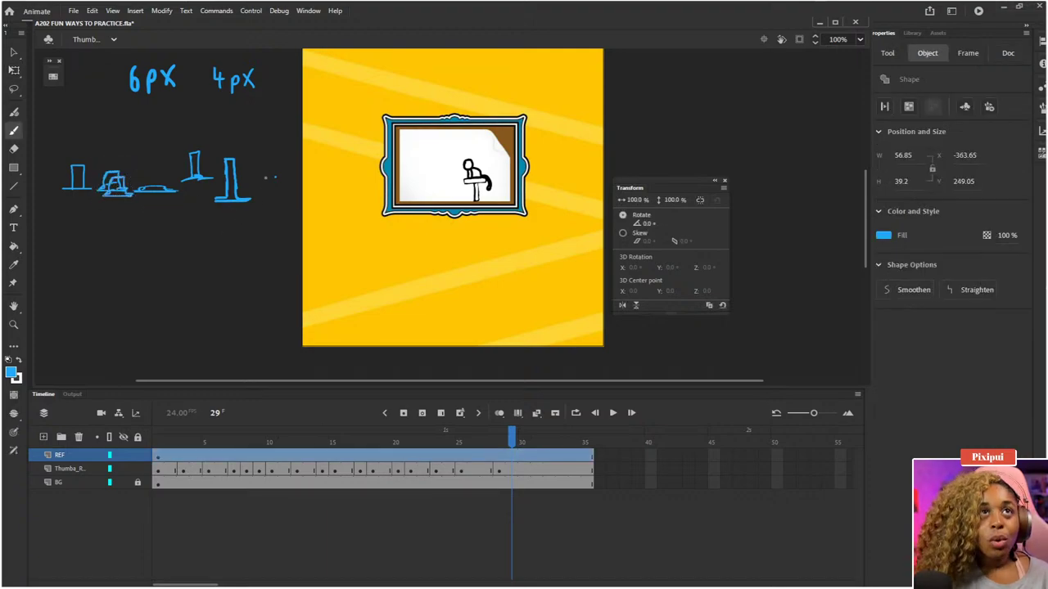
{"action": "left_click_drag", "start_coordinate": [259, 175], "coordinate": [275, 176]}
{"action": "key", "text": "ctrl+z"}
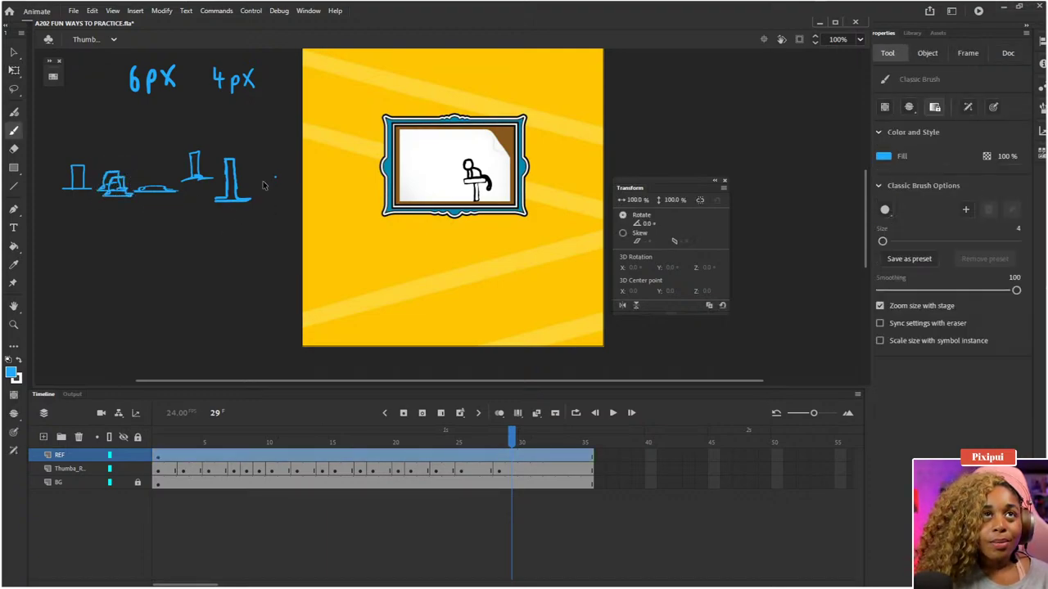
{"action": "key", "text": "ctrl+shift+a"}
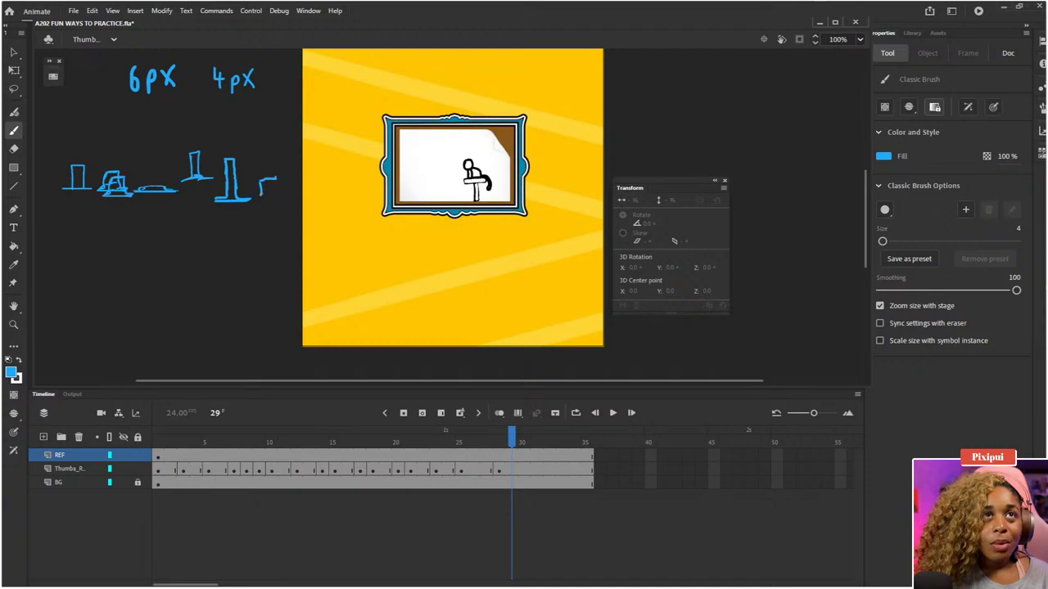
{"action": "left_click_drag", "start_coordinate": [261, 195], "coordinate": [287, 195]}
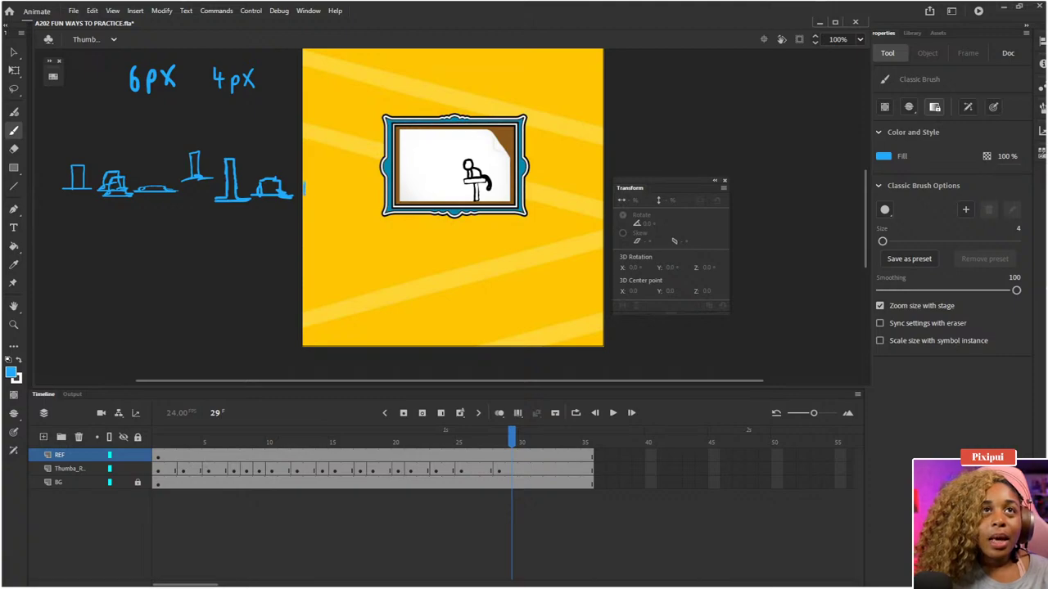
{"action": "key", "text": "ctrl+z"}
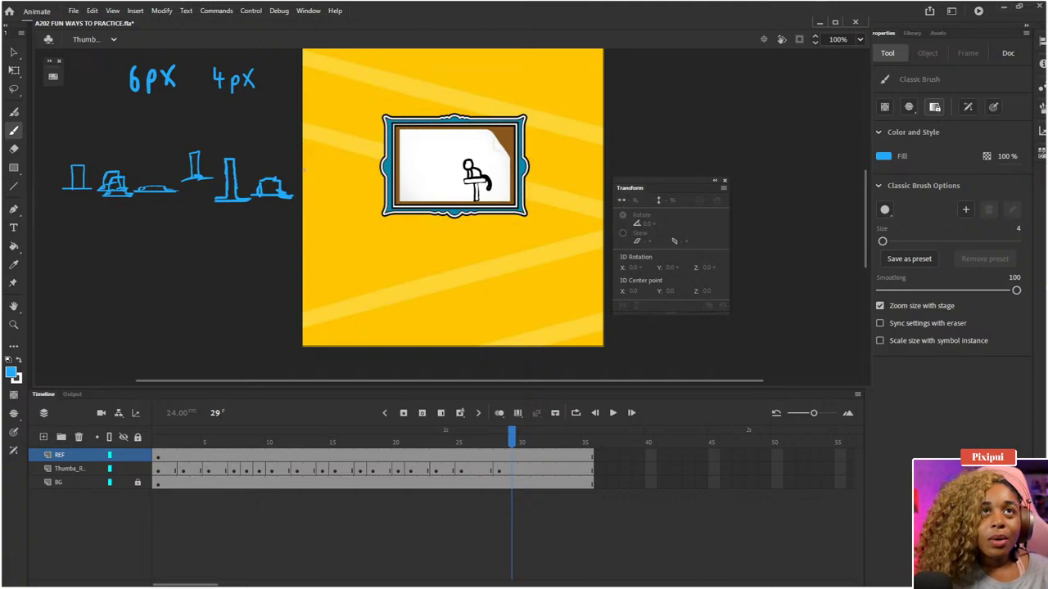
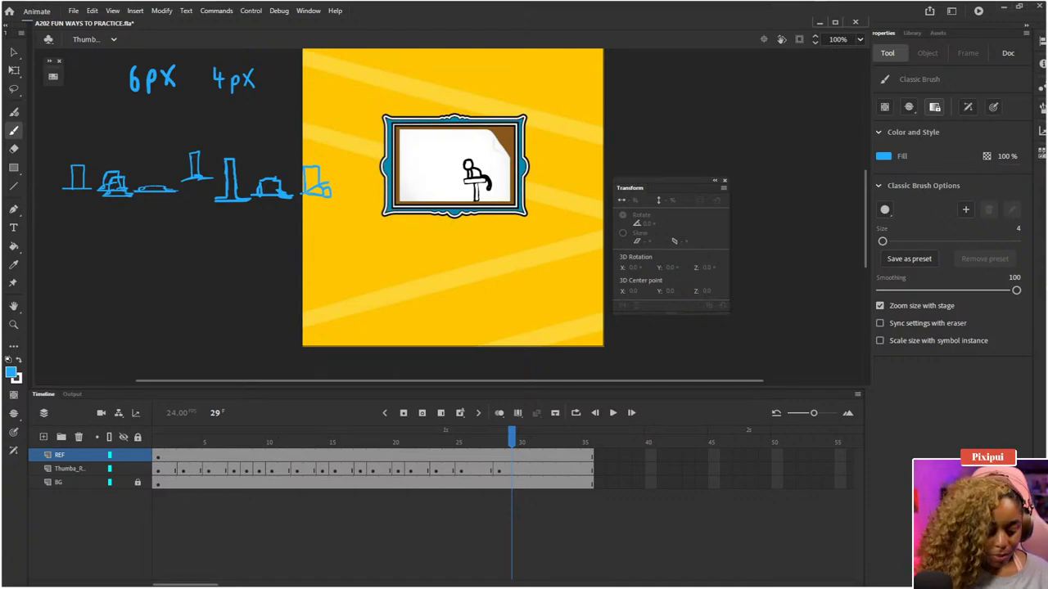
- Erase the top of the last blue pose sketch
{"action": "key", "text": "e"}
{"action": "left_click_drag", "start_coordinate": [308, 168], "coordinate": [302, 167]}
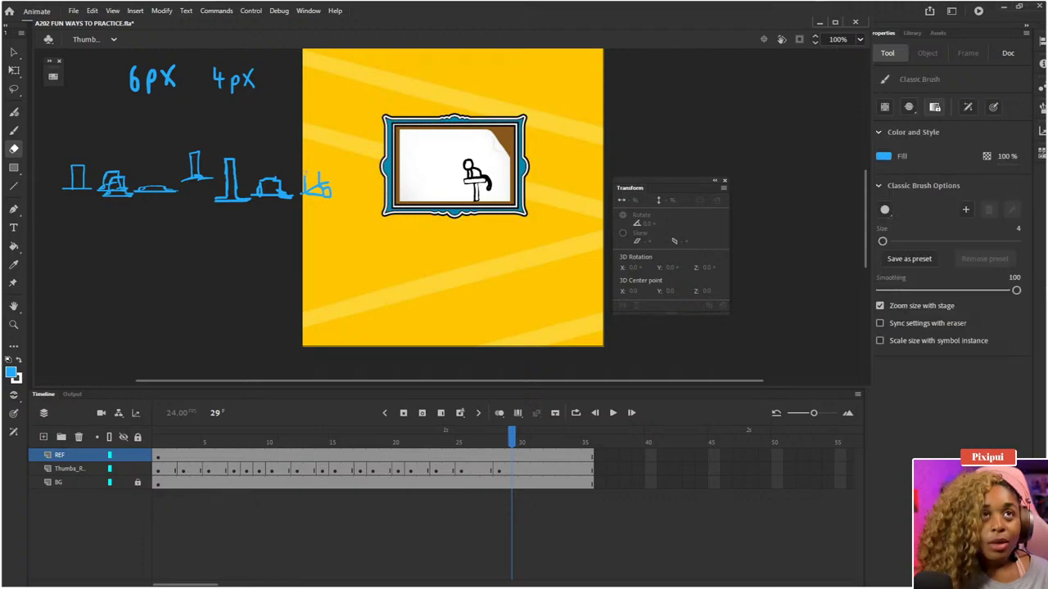
{"action": "key", "text": "b"}
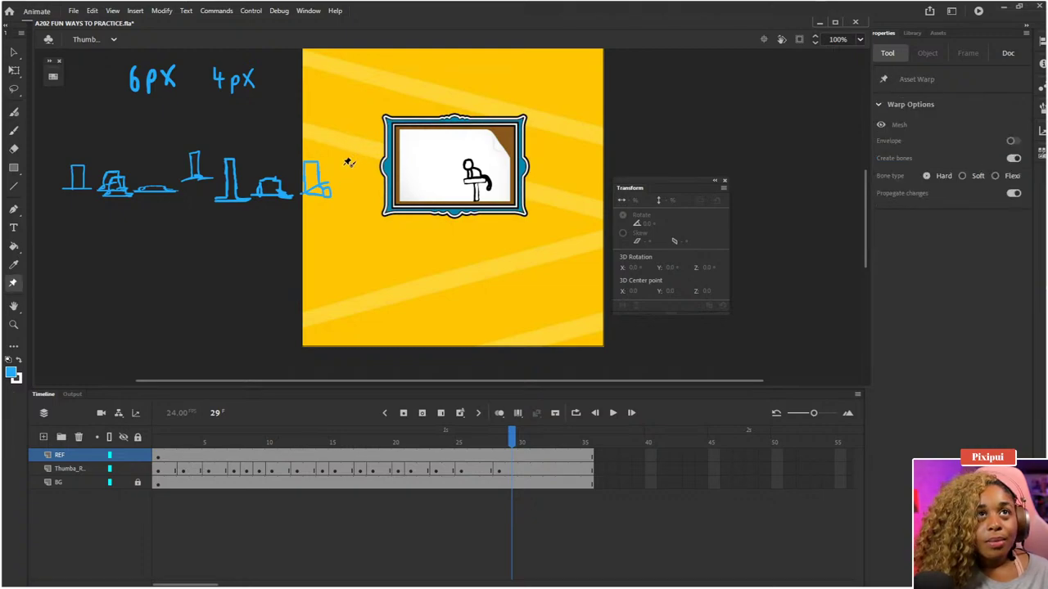
- Duplicate the rightmost blue sketch, placing the copy just to its right
{"action": "key", "text": "q"}
{"action": "left_click_drag", "start_coordinate": [297, 146], "coordinate": [336, 208]}
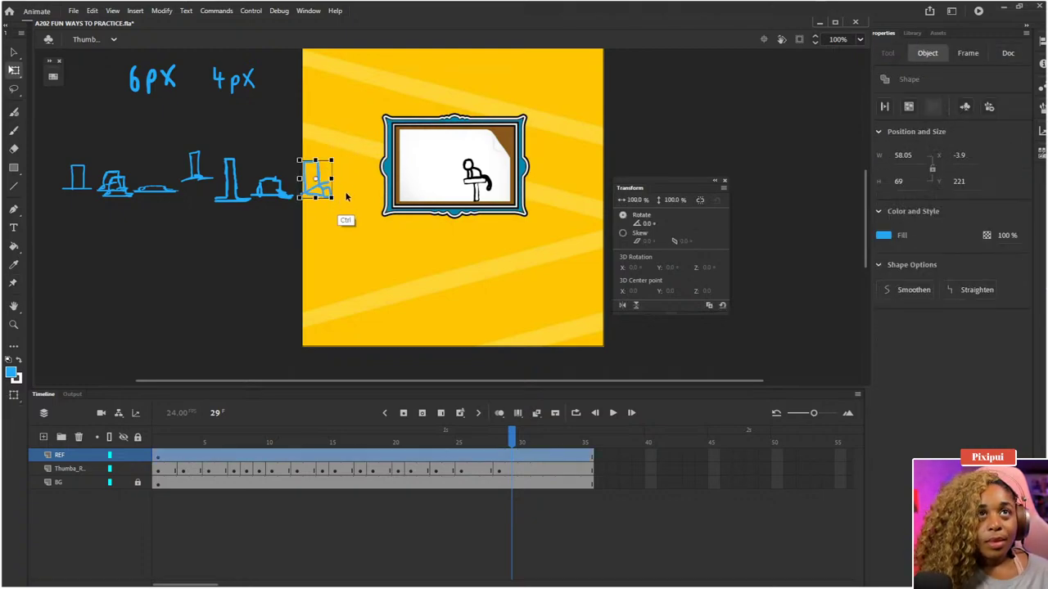
{"action": "key", "text": "ctrl+shift+a"}
{"action": "key", "text": "v"}
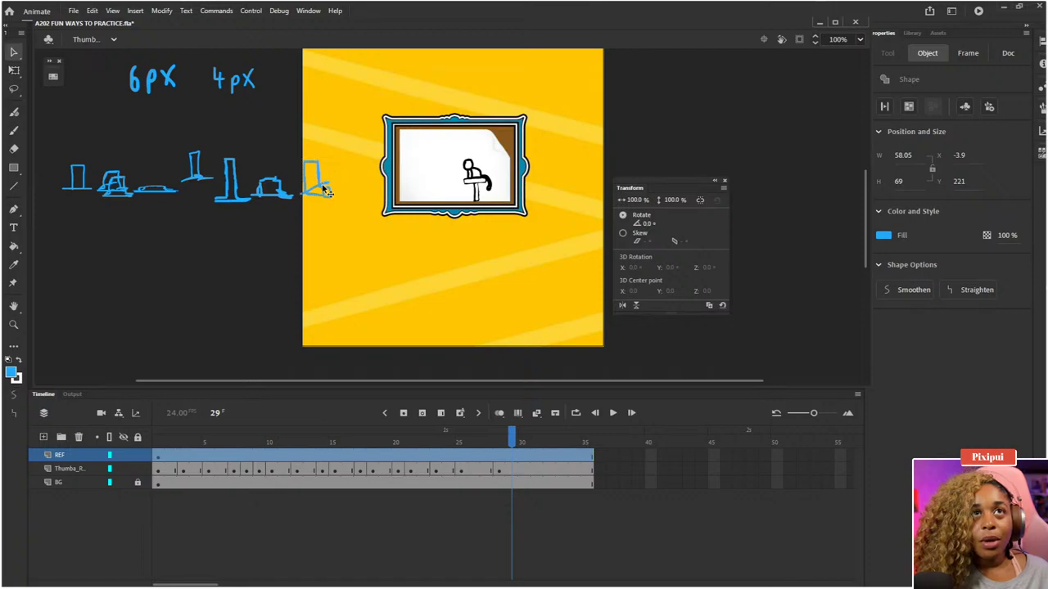
{"action": "mouse_move", "coordinate": [330, 194]}
{"action": "left_mouse_down"}
{"action": "mouse_move", "coordinate": [362, 189]}
{"action": "mouse_move", "coordinate": [340, 161]}
{"action": "left_mouse_up"}
- Rework the copy by erasing parts and redrawing them with the Classic Brush
{"action": "key", "text": "b"}
{"action": "key", "text": "e"}
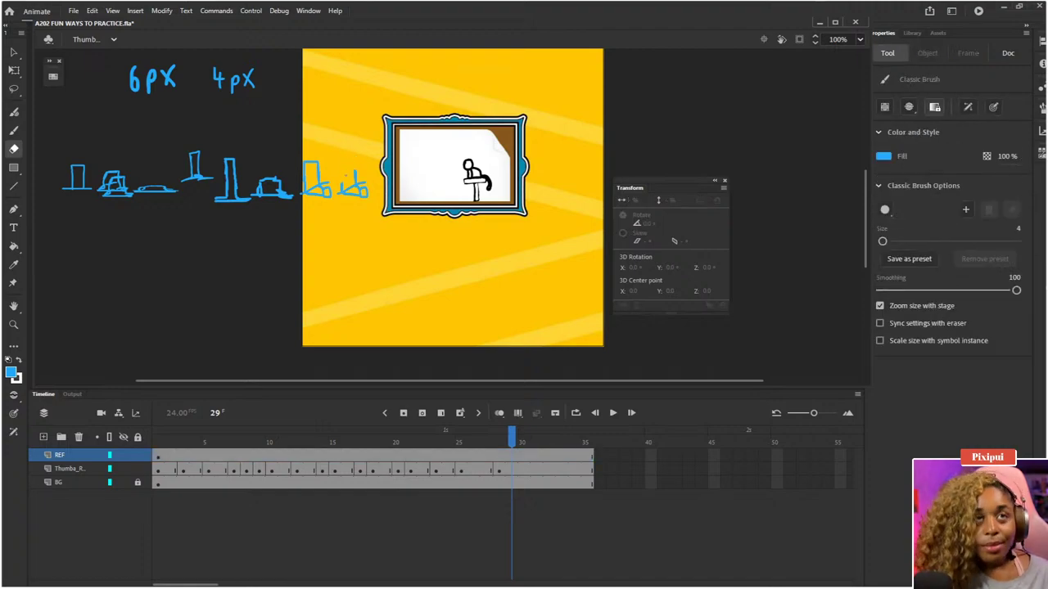
{"action": "key", "text": "b"}
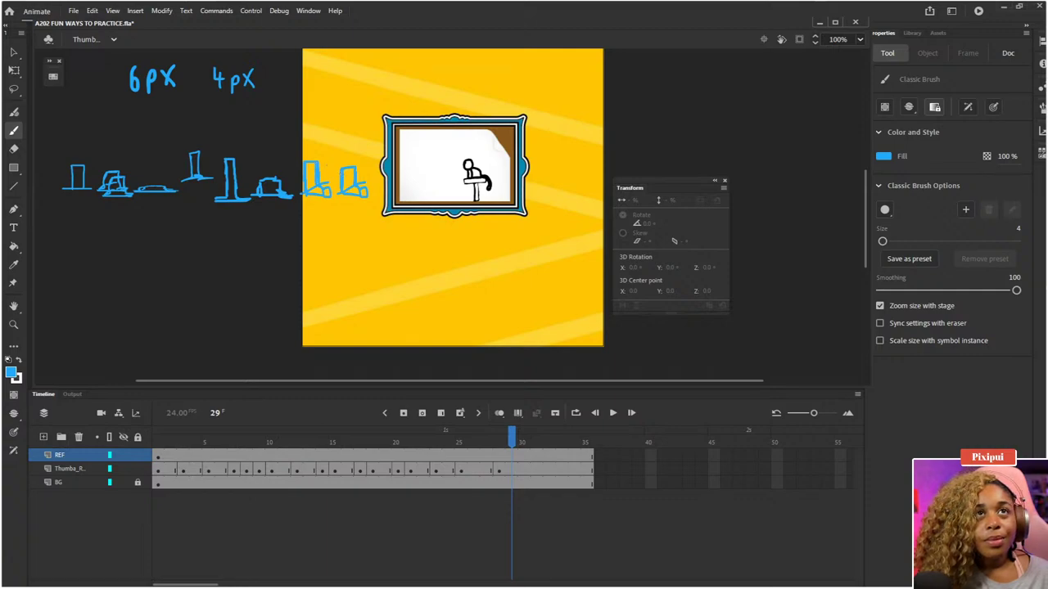
{"action": "key", "text": "e"}
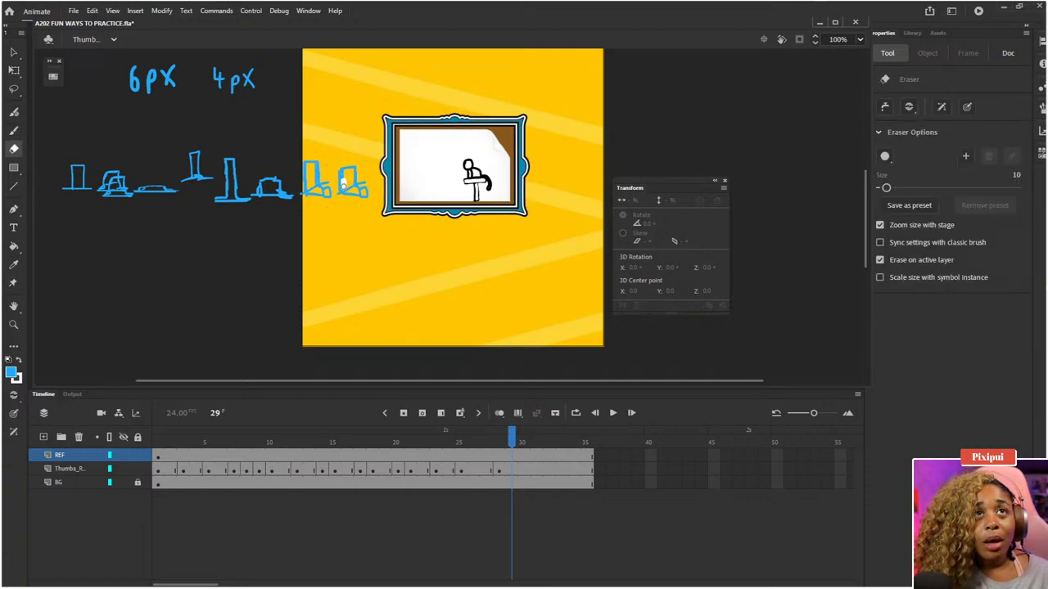
{"action": "key", "text": "b"}
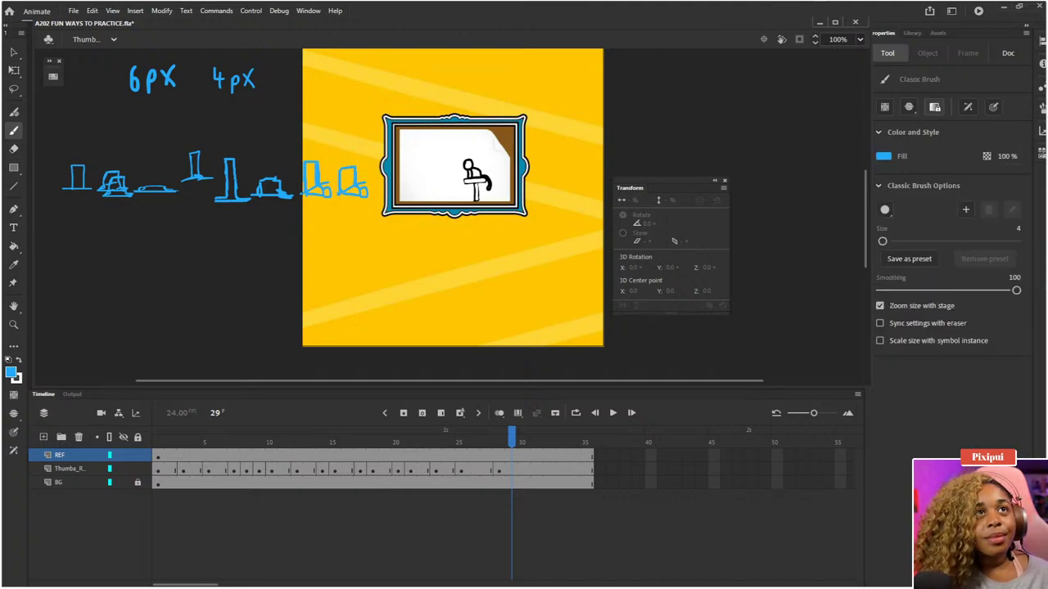
- At 200% zoom, erase the car sketch's stray base lines and doubled right side
{"action": "key", "text": "q"}
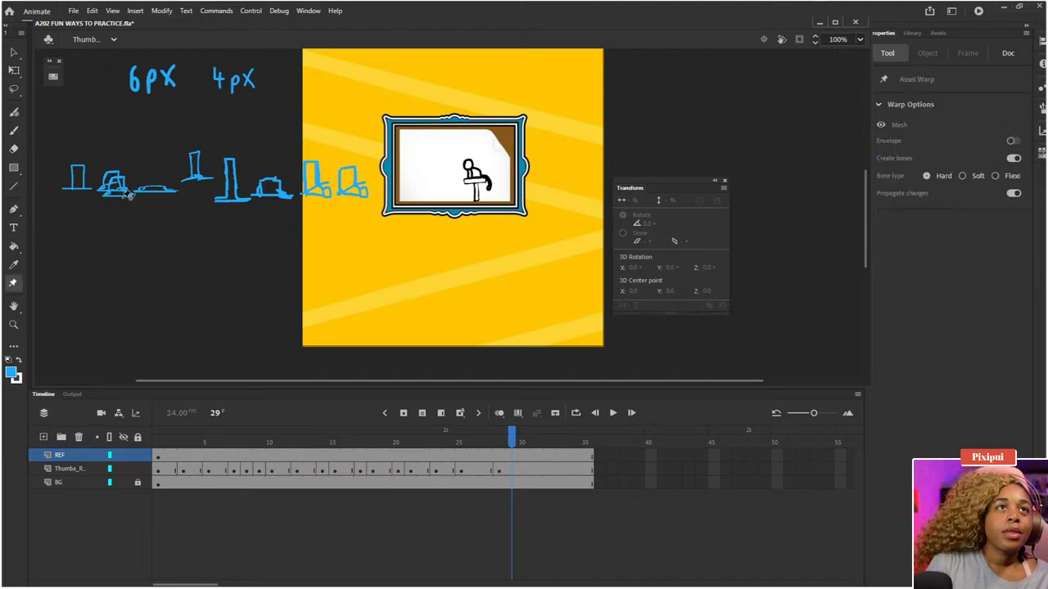
{"action": "left_click", "coordinate": [125, 195]}
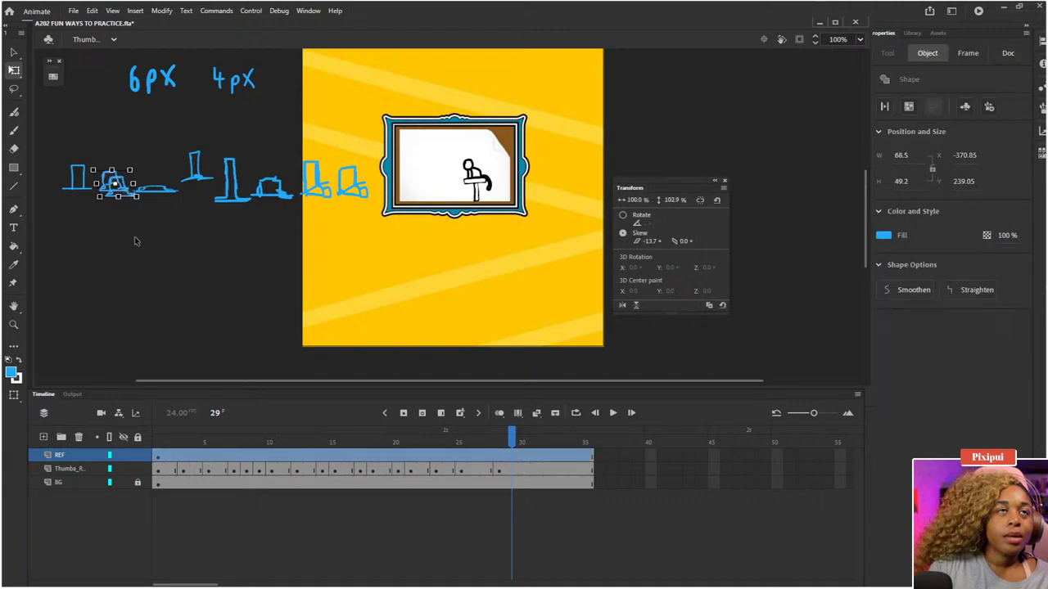
{"action": "key", "text": "ctrl+="}
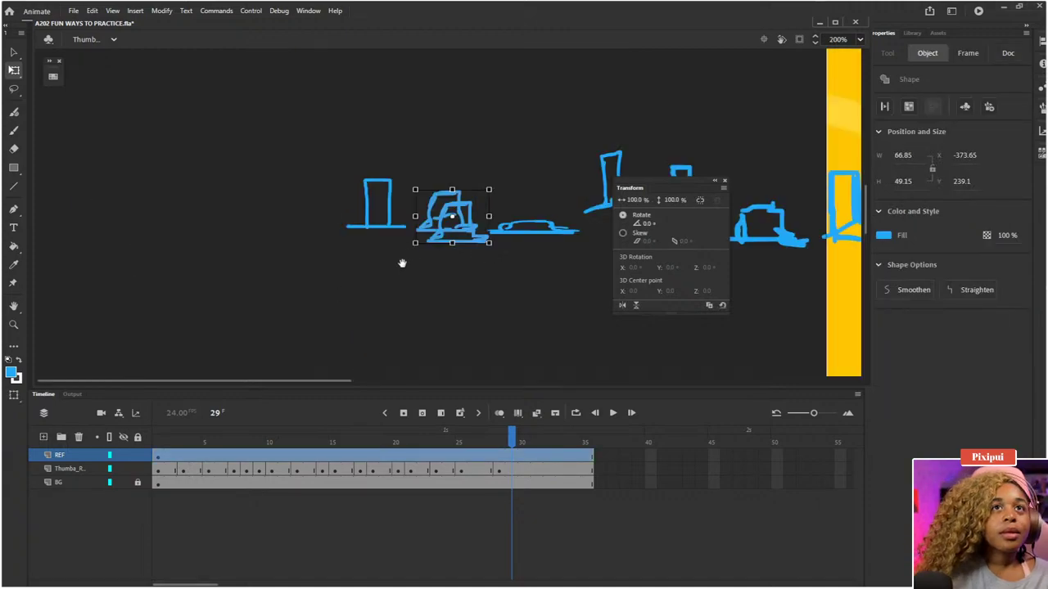
{"action": "scroll", "coordinate": [402, 262], "scroll_direction": "right", "scroll_amount": 2}
{"action": "key", "text": "e"}
{"action": "mouse_move", "coordinate": [401, 242]}
{"action": "left_mouse_down"}
{"action": "mouse_move", "coordinate": [455, 232]}
{"action": "mouse_move", "coordinate": [409, 224]}
{"action": "left_mouse_up"}
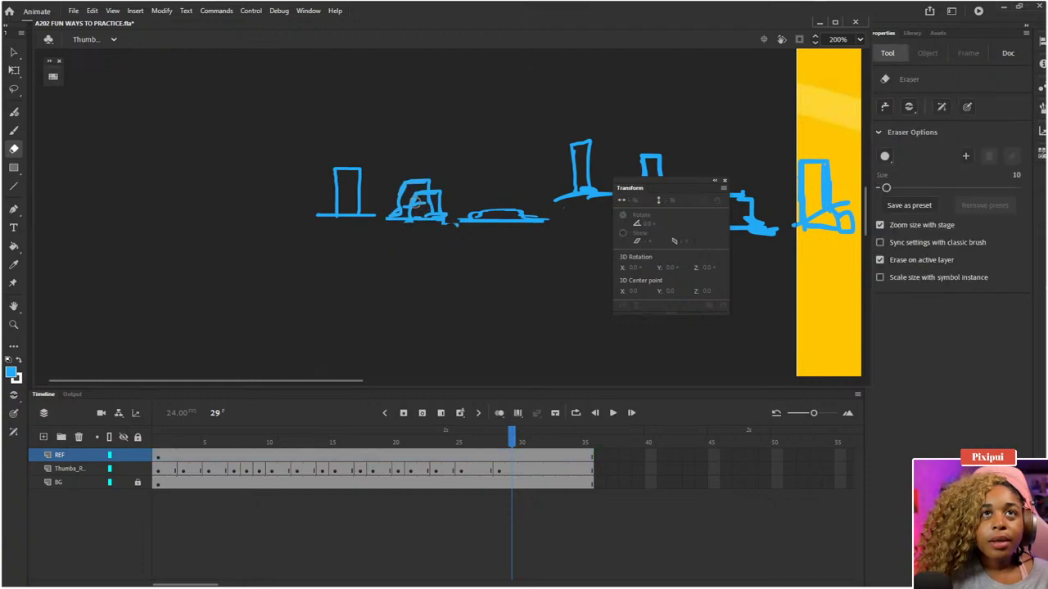
{"action": "mouse_move", "coordinate": [438, 183]}
{"action": "left_mouse_down"}
{"action": "mouse_move", "coordinate": [413, 209]}
{"action": "mouse_move", "coordinate": [413, 229]}
{"action": "mouse_move", "coordinate": [451, 228]}
{"action": "left_mouse_up"}
- Paint a straight brush base line under the car sketch and return to 100% zoom
{"action": "key", "text": "b"}
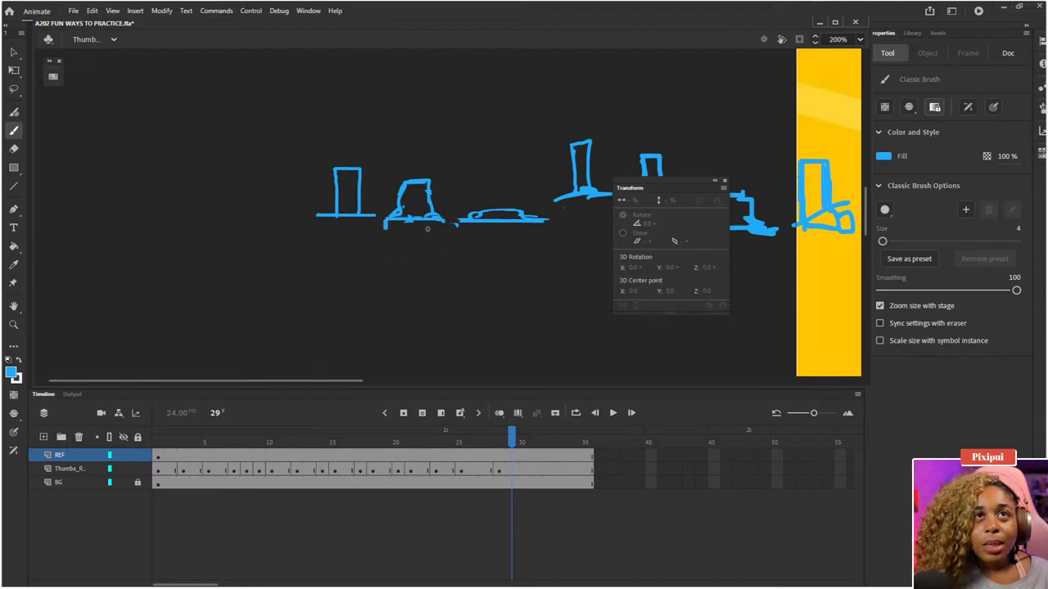
{"action": "left_click_drag", "start_coordinate": [385, 220], "coordinate": [447, 221]}
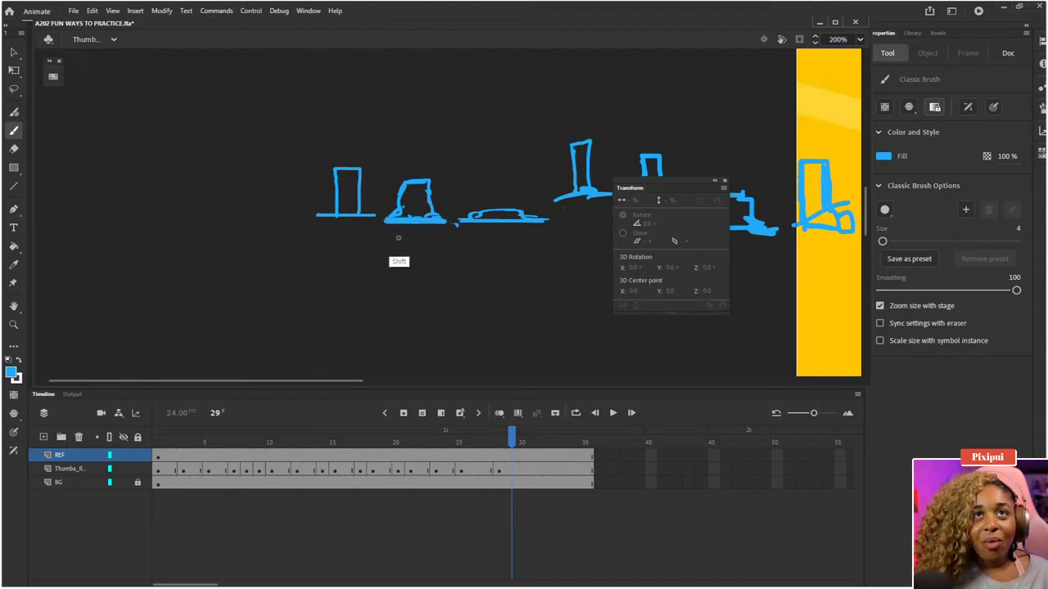
{"action": "scroll", "coordinate": [399, 233], "scroll_direction": "right", "scroll_amount": 10}
{"action": "key", "text": "ctrl+1"}
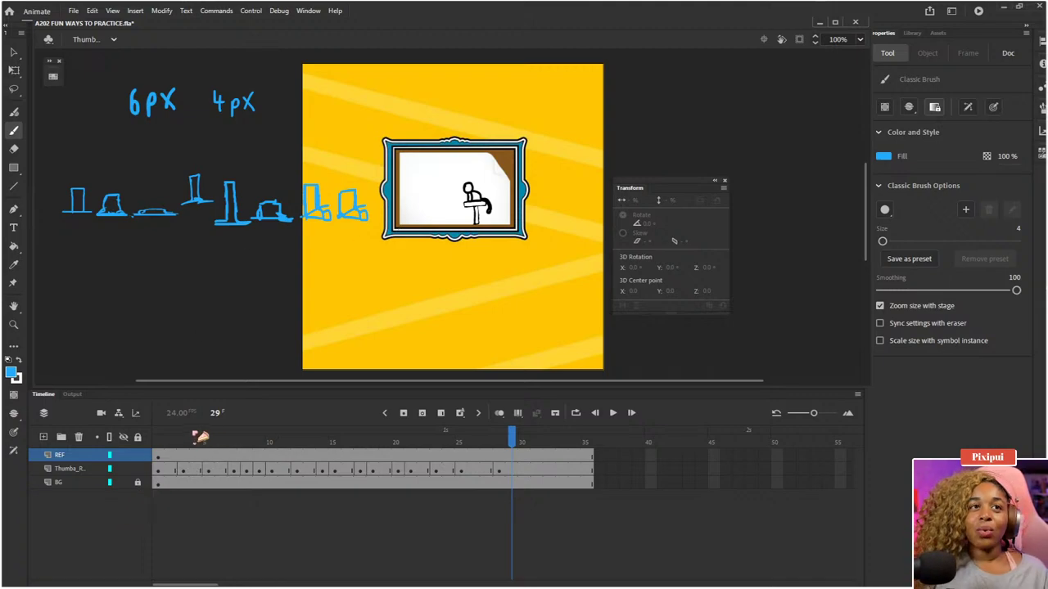
- With the playhead on frame 1, duplicate the REF layer as REF_copy
{"action": "left_click_drag", "start_coordinate": [200, 436], "coordinate": [159, 438]}
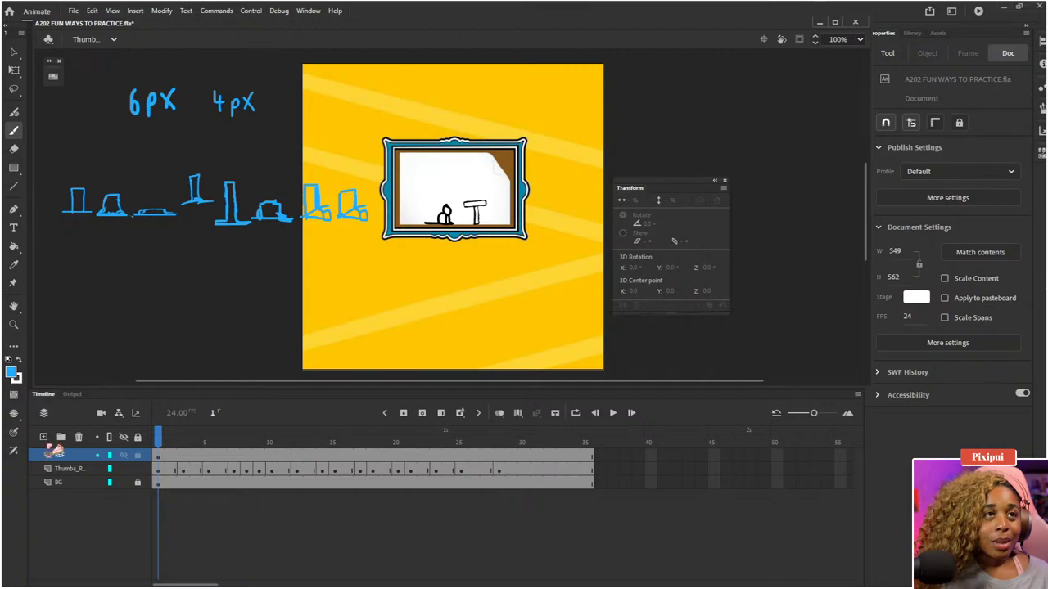
{"action": "left_click", "coordinate": [43, 437]}
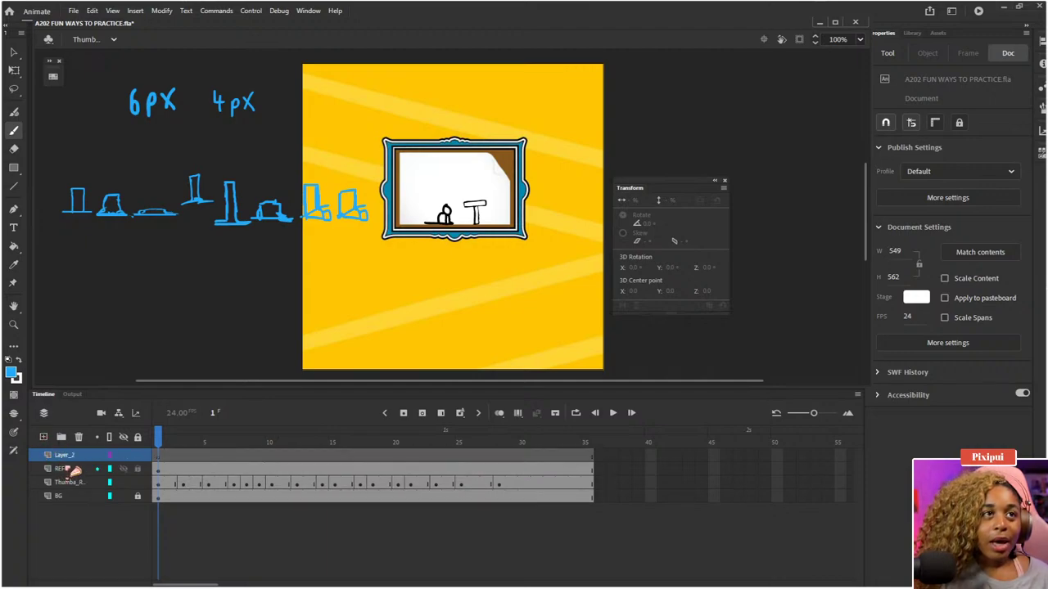
{"action": "key", "text": "ctrl+z"}
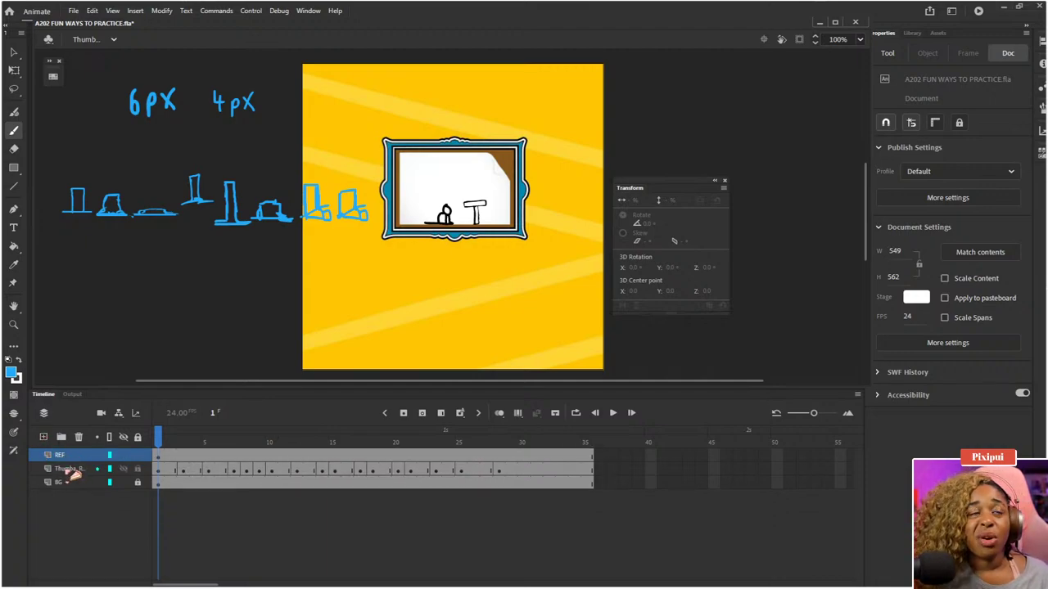
{"action": "right_click", "coordinate": [64, 458]}
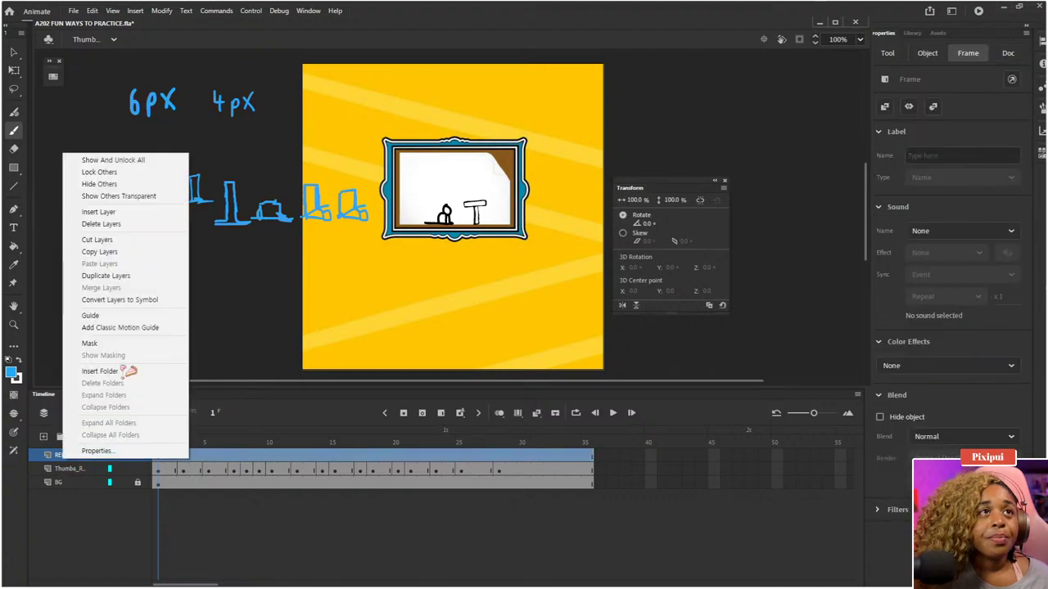
{"action": "left_click", "coordinate": [115, 275]}
- Select REF's lower sketch row and move it left, clear of the stage
{"action": "left_click", "coordinate": [74, 468]}
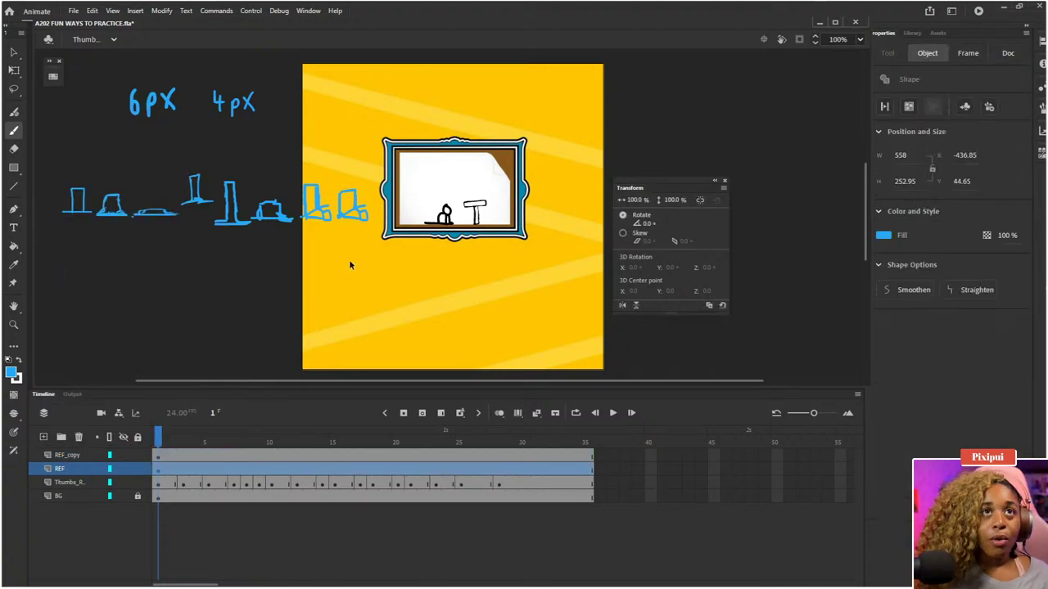
{"action": "key", "text": "q"}
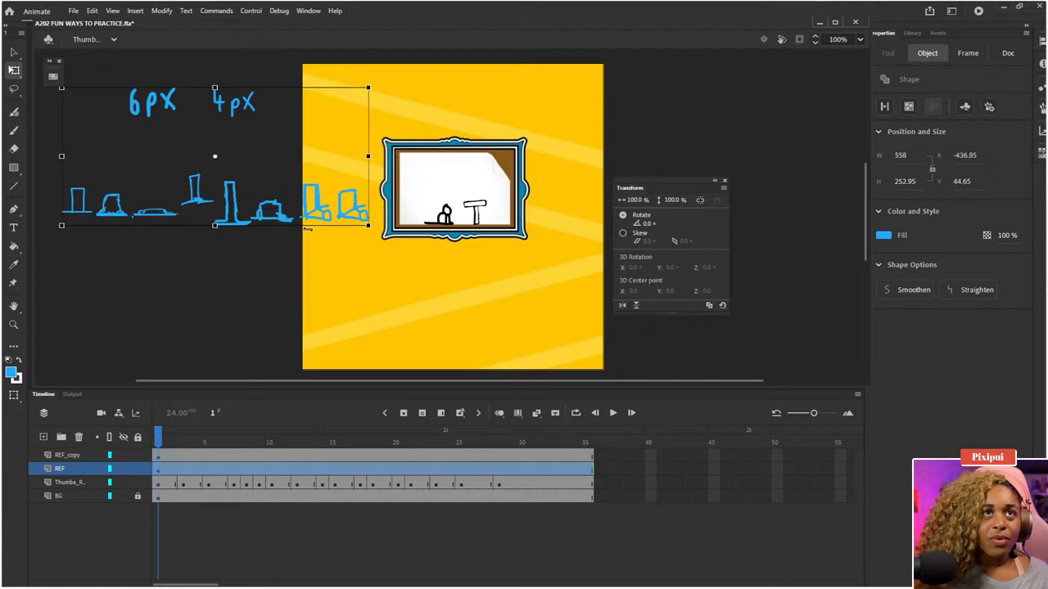
{"action": "key", "text": "ctrl+minus"}
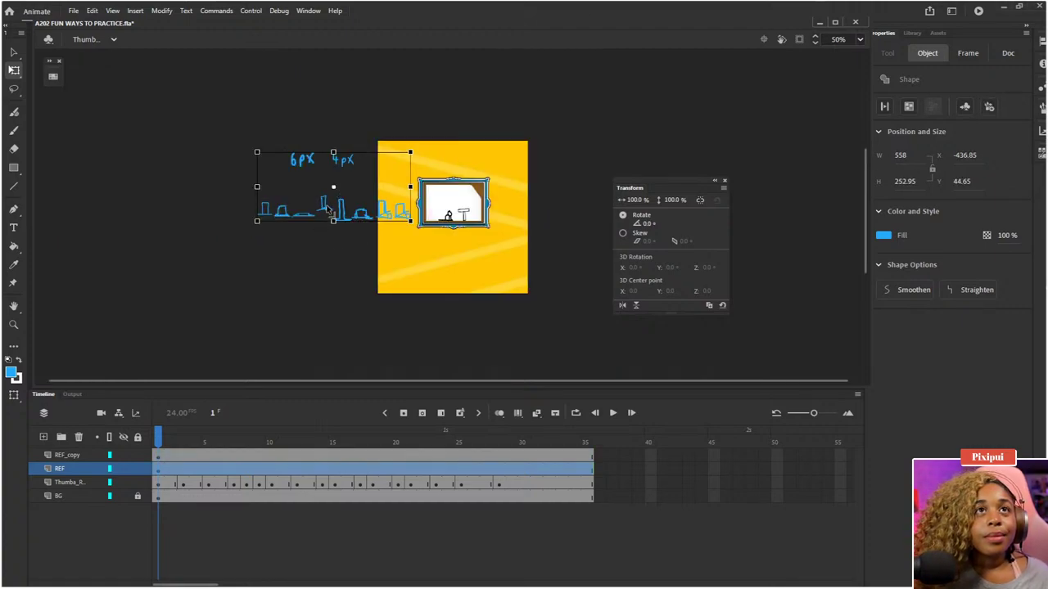
{"action": "left_click_drag", "start_coordinate": [194, 157], "coordinate": [430, 261]}
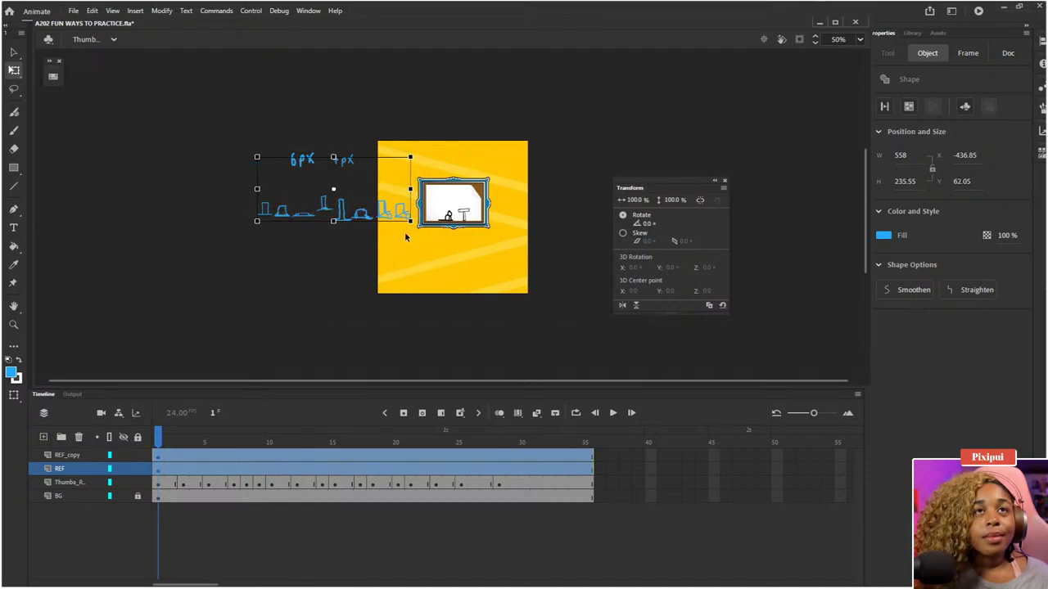
{"action": "left_click_drag", "start_coordinate": [223, 173], "coordinate": [433, 264]}
{"action": "left_click_drag", "start_coordinate": [342, 211], "coordinate": [306, 211]}
{"action": "key", "text": "ctrl+equal"}
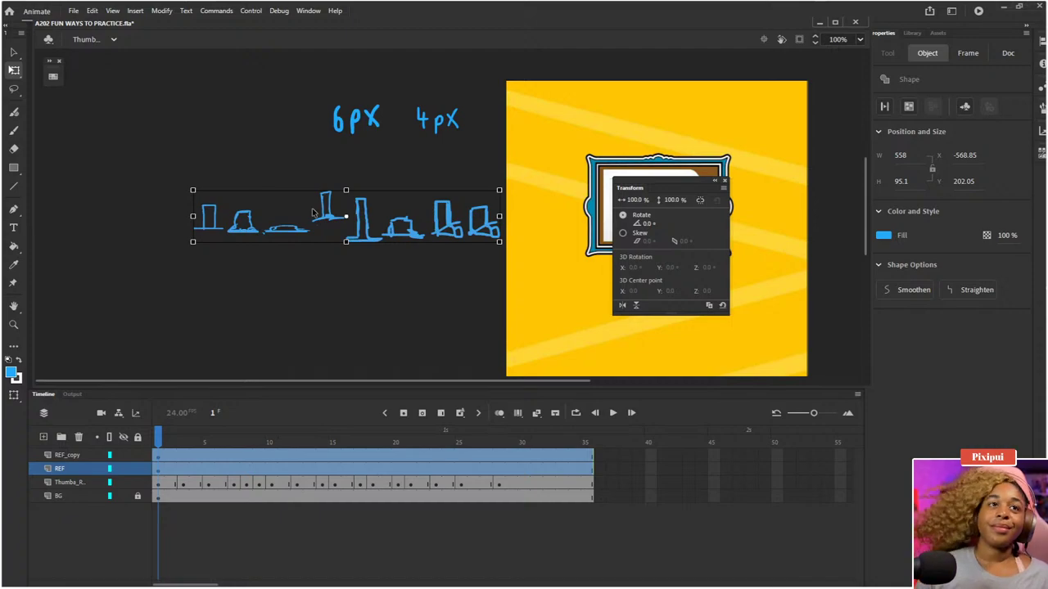
{"action": "left_click", "coordinate": [116, 548]}
{"action": "left_click_drag", "start_coordinate": [391, 268], "coordinate": [254, 295]}
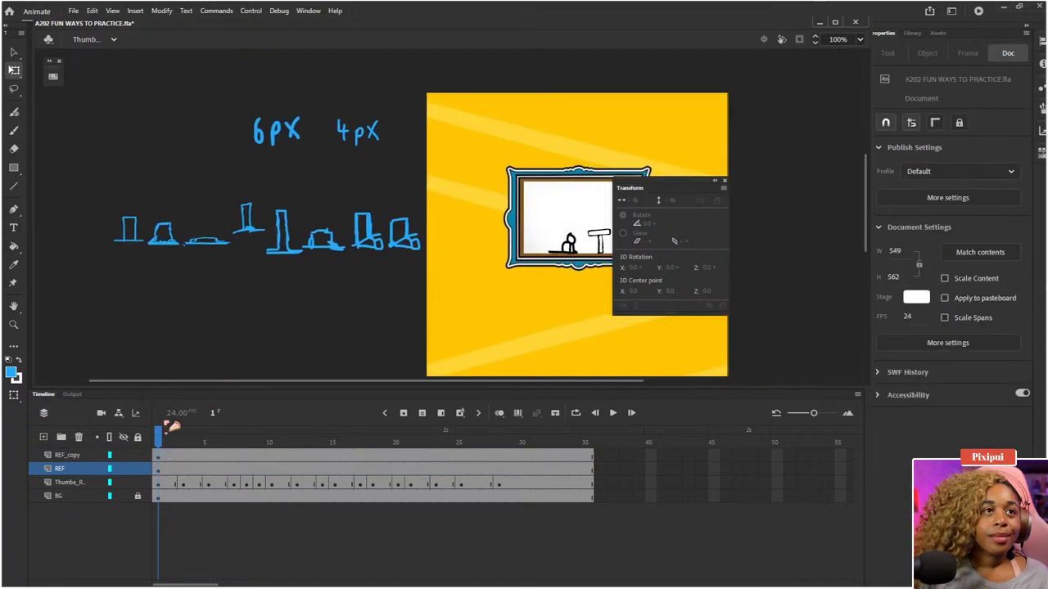
- On REF_copy with REF hidden, erase the '6px 4px' notes using a size-30 eraser
{"action": "left_click", "coordinate": [79, 455]}
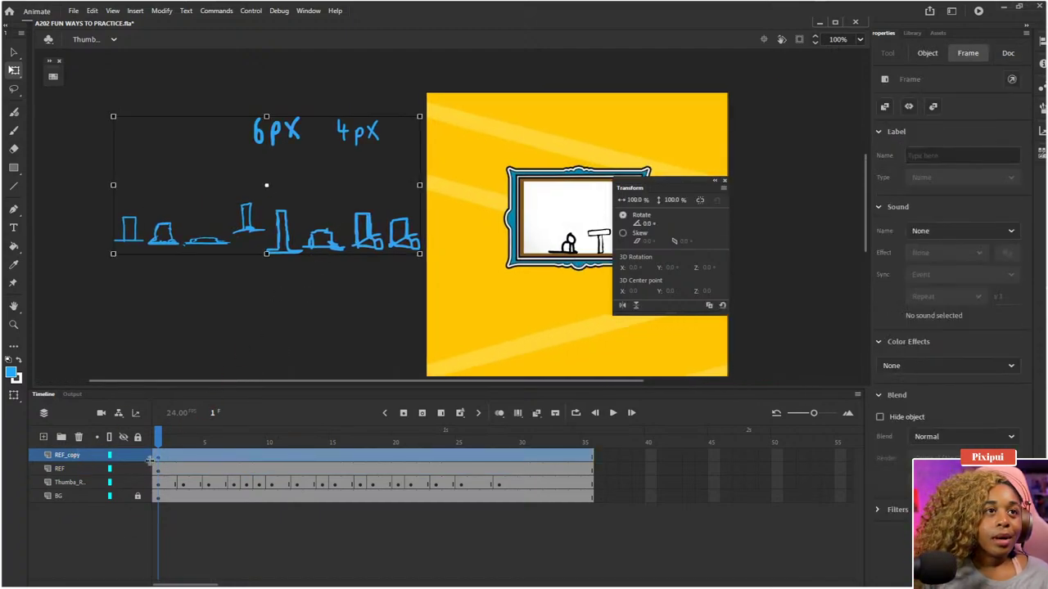
{"action": "left_click", "coordinate": [123, 468]}
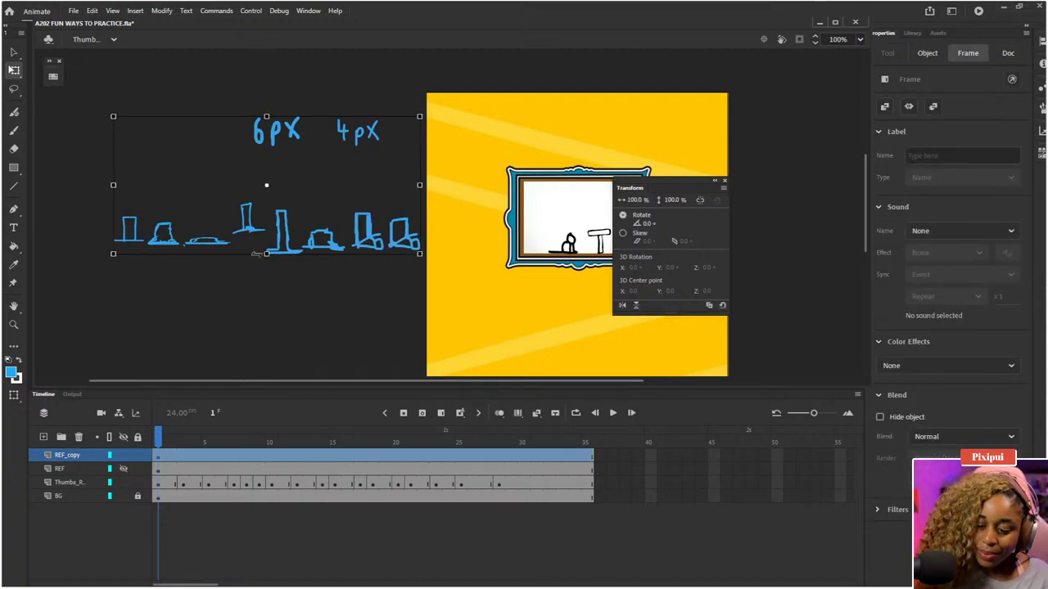
{"action": "key", "text": "e"}
{"action": "mouse_move", "coordinate": [273, 120]}
{"action": "left_mouse_down"}
{"action": "mouse_move", "coordinate": [255, 147]}
{"action": "mouse_move", "coordinate": [269, 171]}
{"action": "left_mouse_up"}
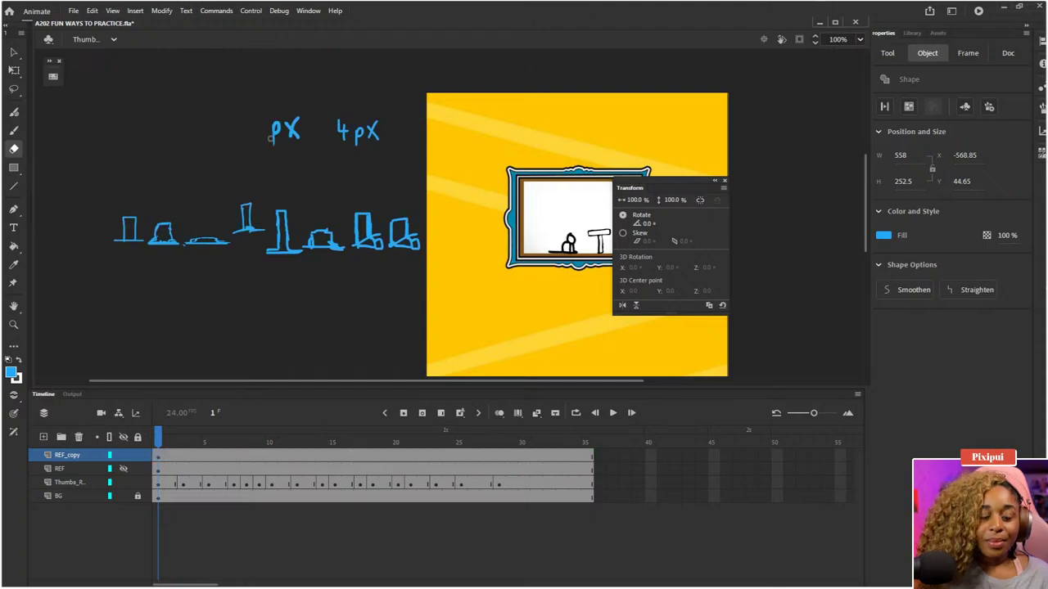
{"action": "key", "text": "bracketright"}
{"action": "key", "text": "bracketright"}
{"action": "key", "text": "bracketright"}
{"action": "key", "text": "bracketright"}
{"action": "key", "text": "bracketright"}
{"action": "mouse_move", "coordinate": [278, 124]}
{"action": "left_mouse_down"}
{"action": "mouse_move", "coordinate": [283, 152]}
{"action": "mouse_move", "coordinate": [275, 131]}
{"action": "mouse_move", "coordinate": [384, 144]}
{"action": "mouse_move", "coordinate": [320, 164]}
{"action": "left_mouse_up"}
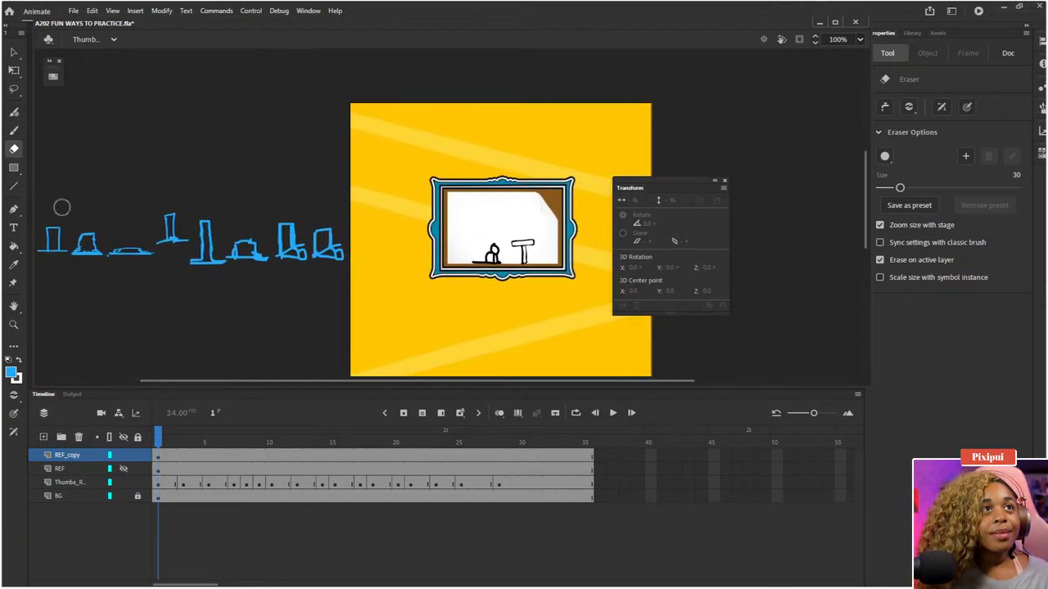
- Move all blue pose sketches right so the first sits inside the picture frame; hide Thumb_R
{"action": "left_click_drag", "start_coordinate": [108, 217], "coordinate": [136, 207]}
{"action": "key", "text": "q"}
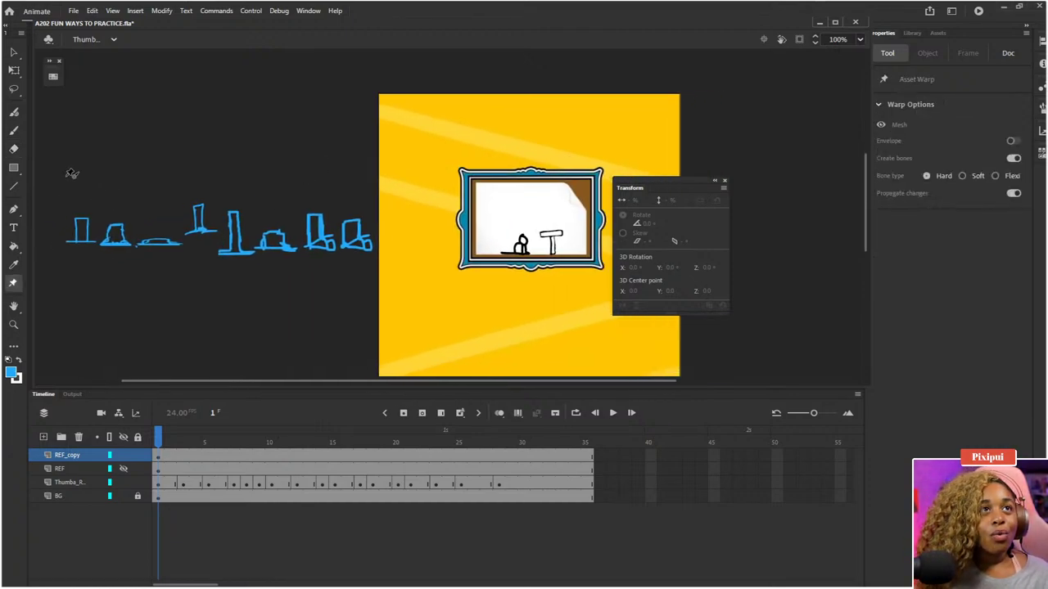
{"action": "left_click", "coordinate": [101, 314]}
{"action": "left_click_drag", "start_coordinate": [66, 160], "coordinate": [447, 348]}
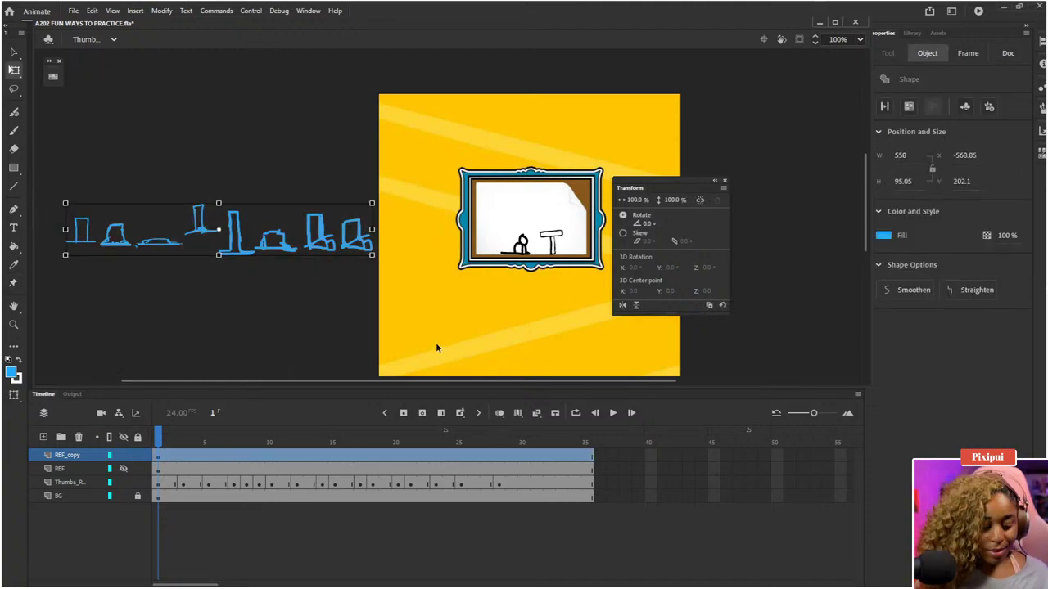
{"action": "left_click_drag", "start_coordinate": [239, 246], "coordinate": [609, 234]}
{"action": "left_click_drag", "start_coordinate": [411, 257], "coordinate": [259, 222]}
{"action": "left_click_drag", "start_coordinate": [411, 200], "coordinate": [483, 211]}
{"action": "left_click", "coordinate": [123, 482]}
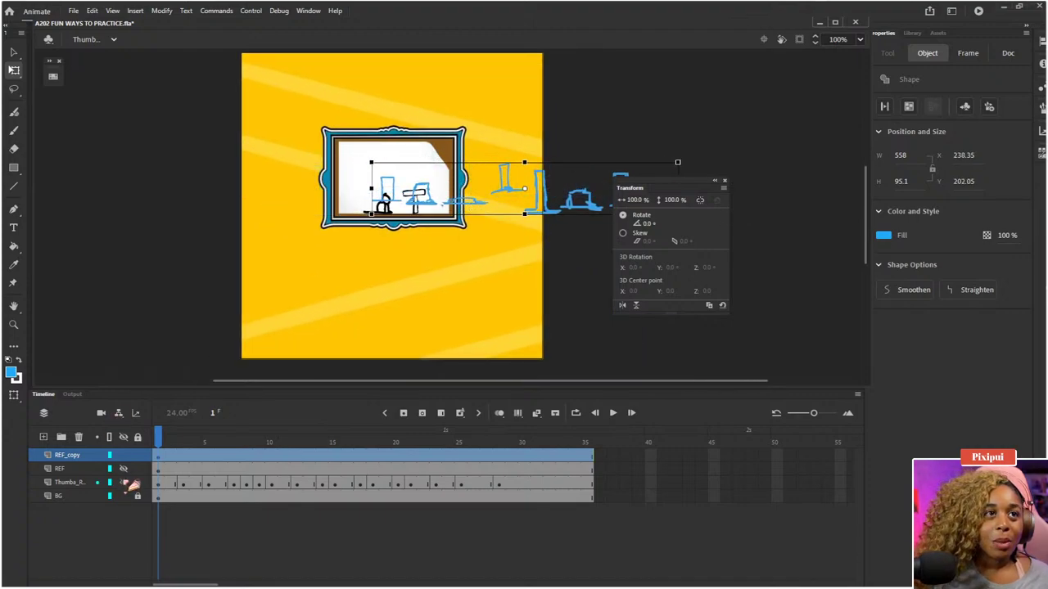
{"action": "left_click_drag", "start_coordinate": [414, 211], "coordinate": [419, 232]}
- Convert REF_copy into frame-by-frame animation with a keyframe on every other frame
{"action": "left_click", "coordinate": [421, 222]}
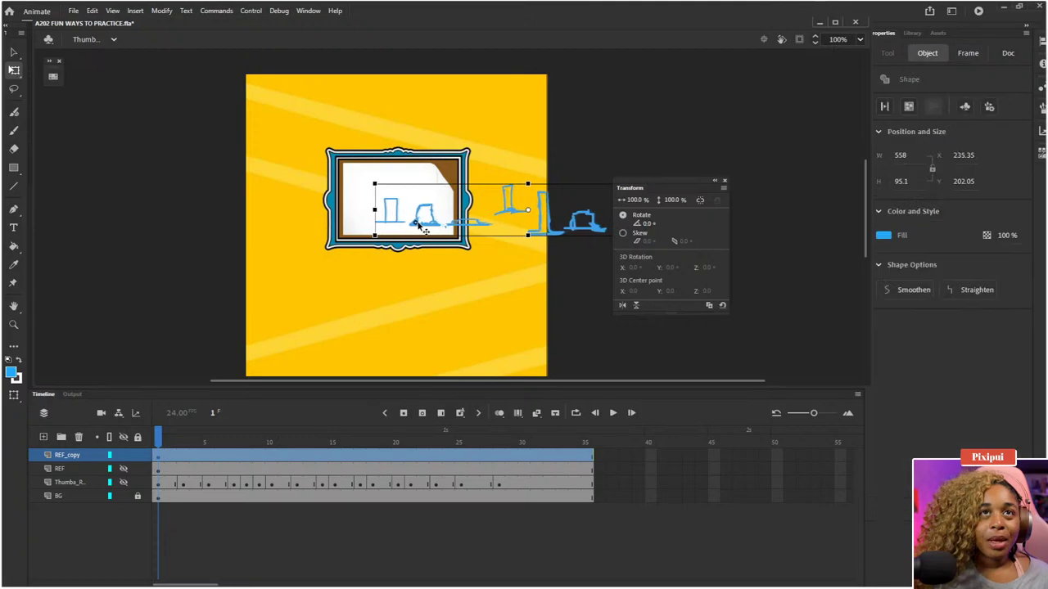
{"action": "right_click", "coordinate": [161, 455]}
{"action": "mouse_move", "coordinate": [281, 174]}
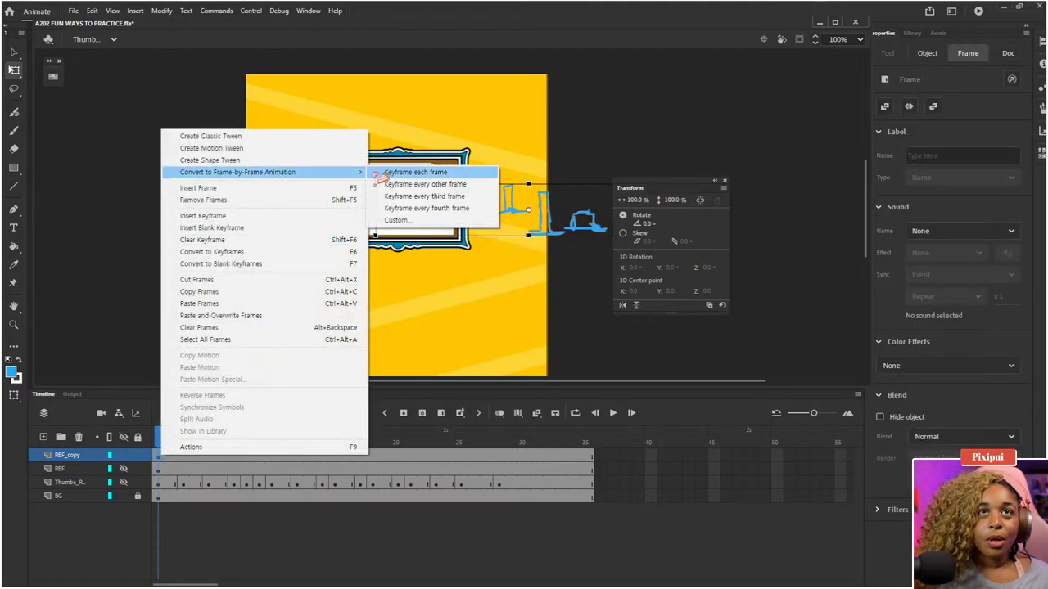
{"action": "left_click", "coordinate": [404, 185]}
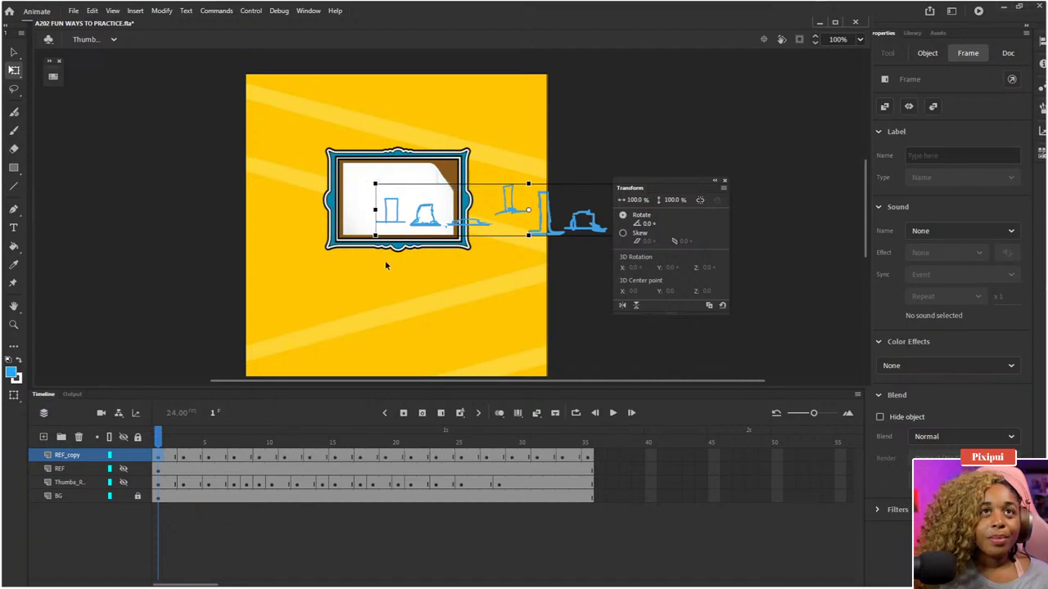
{"action": "left_click", "coordinate": [499, 139]}
{"action": "mouse_move", "coordinate": [429, 182]}
{"action": "left_mouse_down"}
{"action": "mouse_move", "coordinate": [349, 165]}
{"action": "mouse_move", "coordinate": [686, 351]}
{"action": "left_mouse_up"}
- Turn on onion skinning at frame 3, narrowing its range to frame 4
{"action": "left_click", "coordinate": [654, 340]}
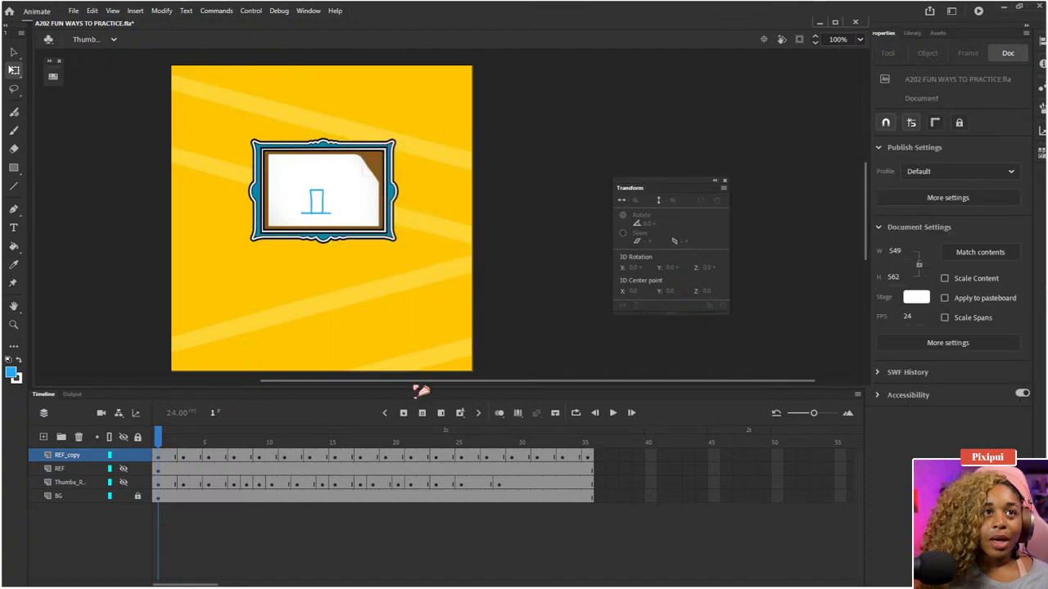
{"action": "left_click", "coordinate": [186, 437]}
{"action": "left_click", "coordinate": [160, 438]}
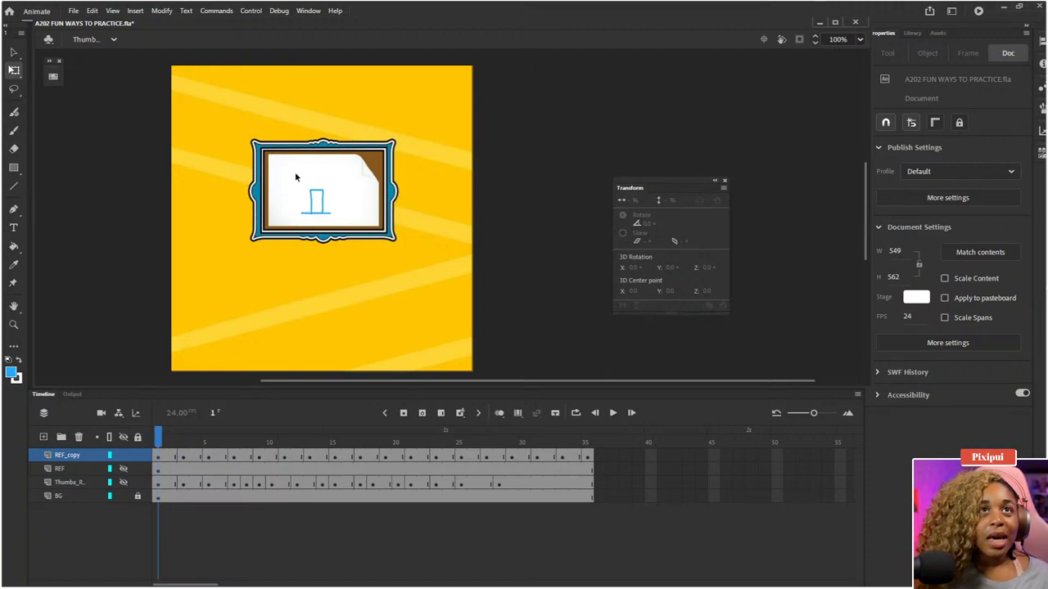
{"action": "left_click_drag", "start_coordinate": [278, 162], "coordinate": [344, 225]}
{"action": "left_click_drag", "start_coordinate": [176, 439], "coordinate": [184, 440]}
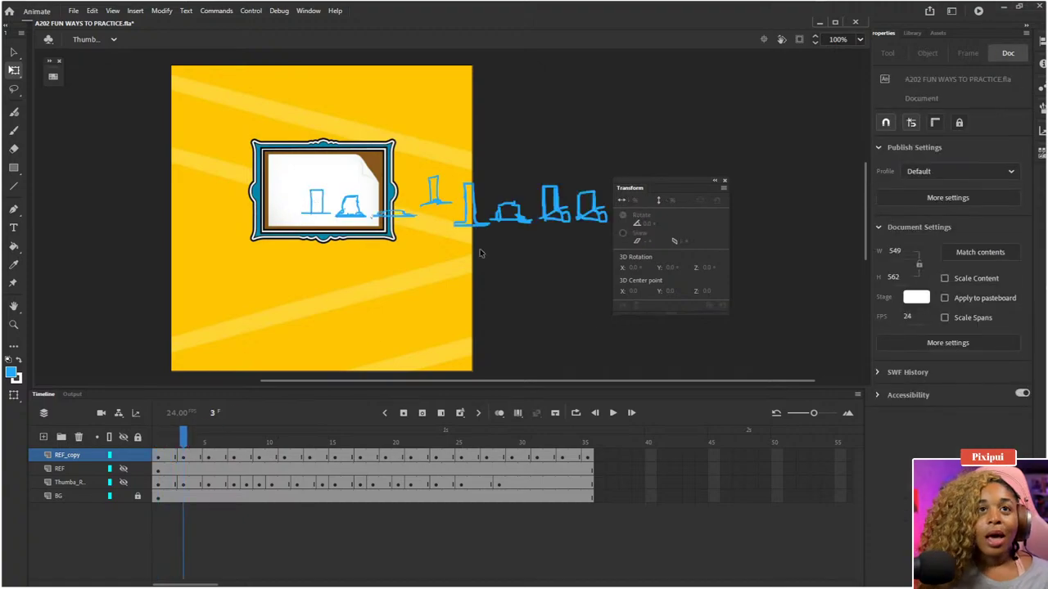
{"action": "left_click", "coordinate": [500, 412]}
{"action": "left_click_drag", "start_coordinate": [211, 442], "coordinate": [191, 443]}
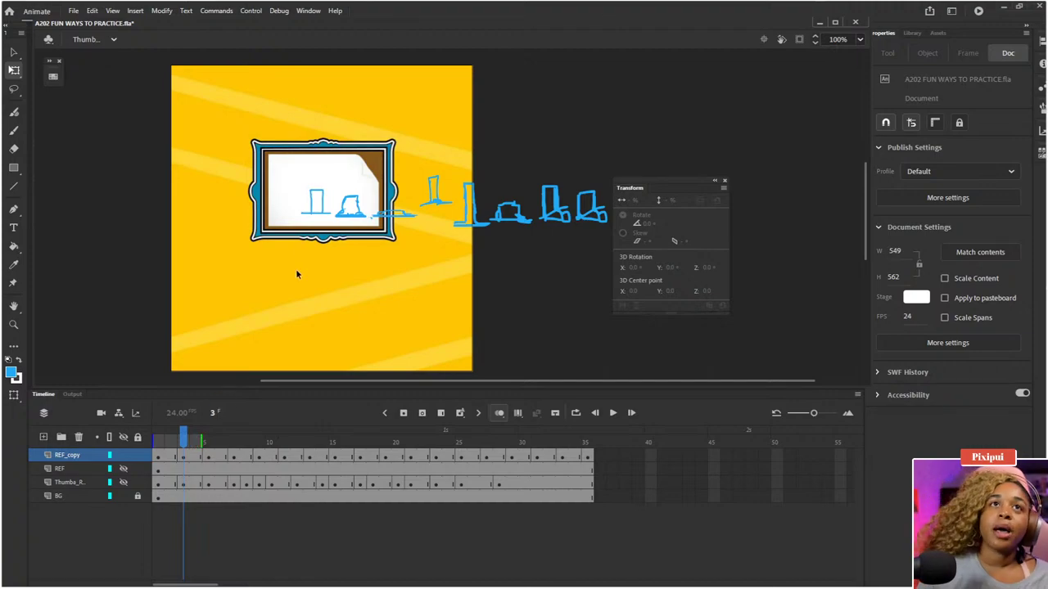
- On frame 3, delete the leftover first pose and centre the second pose in the frame
{"action": "left_click_drag", "start_coordinate": [301, 153], "coordinate": [332, 229]}
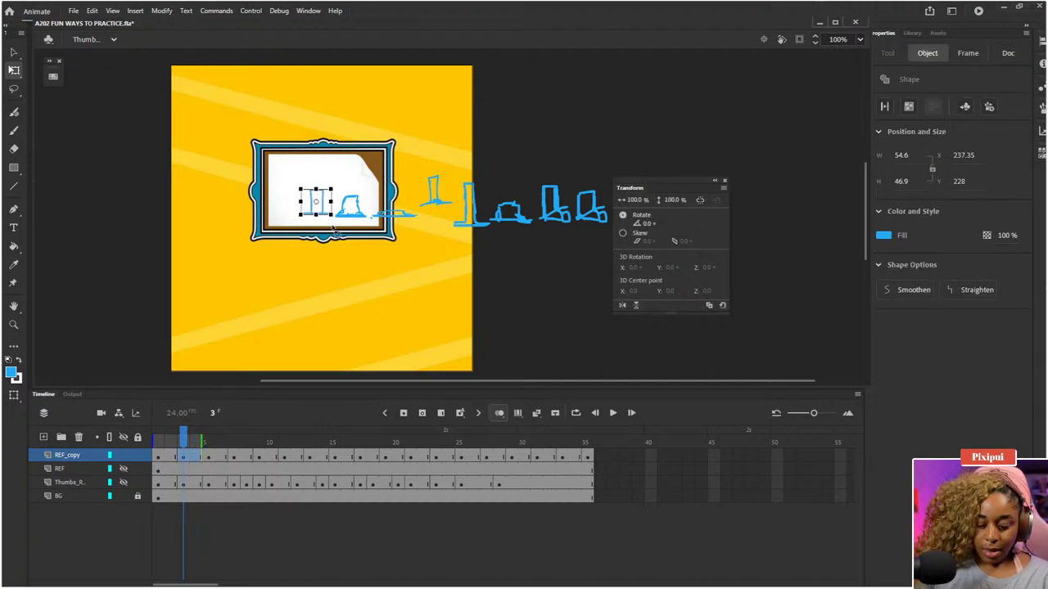
{"action": "key", "text": "Delete"}
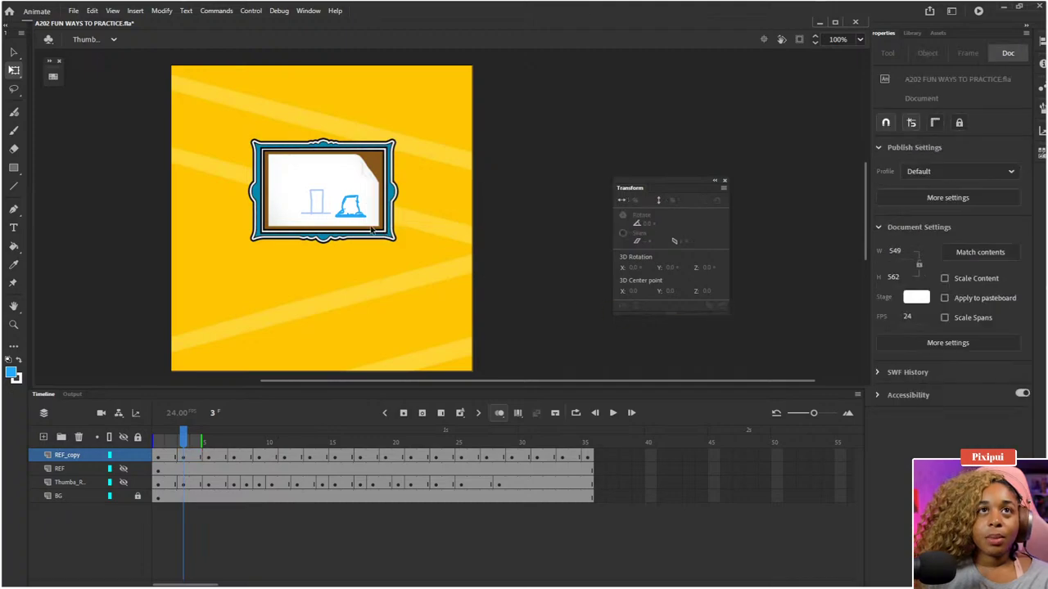
{"action": "key", "text": "ctrl+a"}
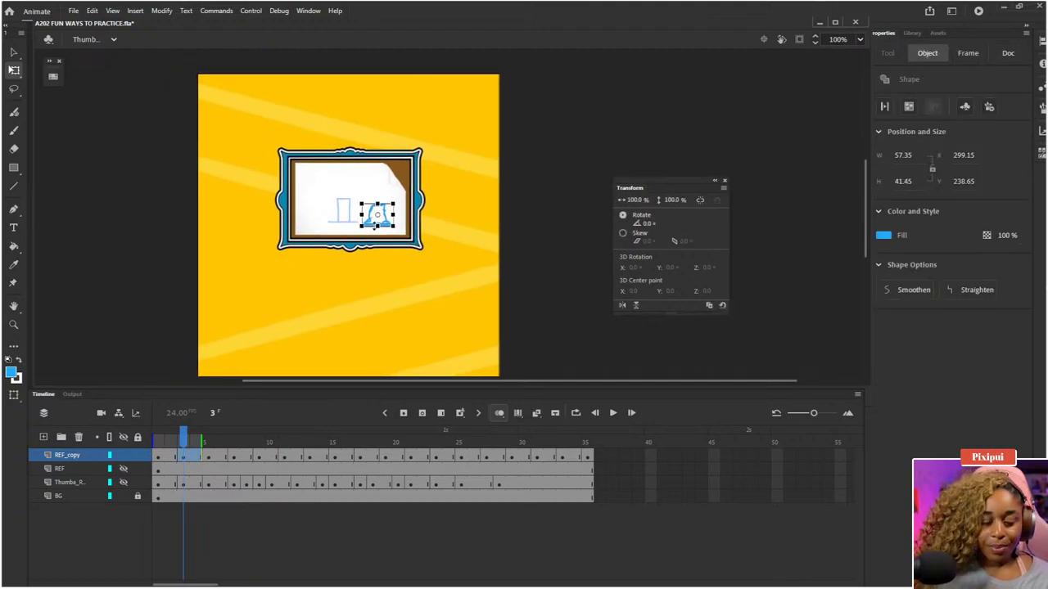
{"action": "key", "text": "ctrl+equal"}
{"action": "left_click_drag", "start_coordinate": [473, 242], "coordinate": [406, 233]}
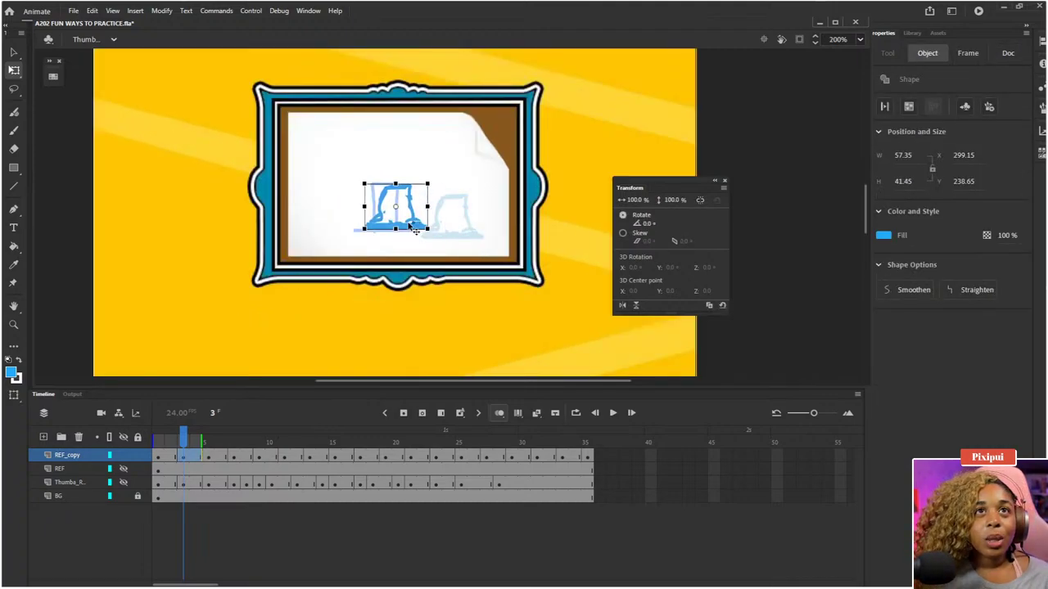
{"action": "key", "text": "Down"}
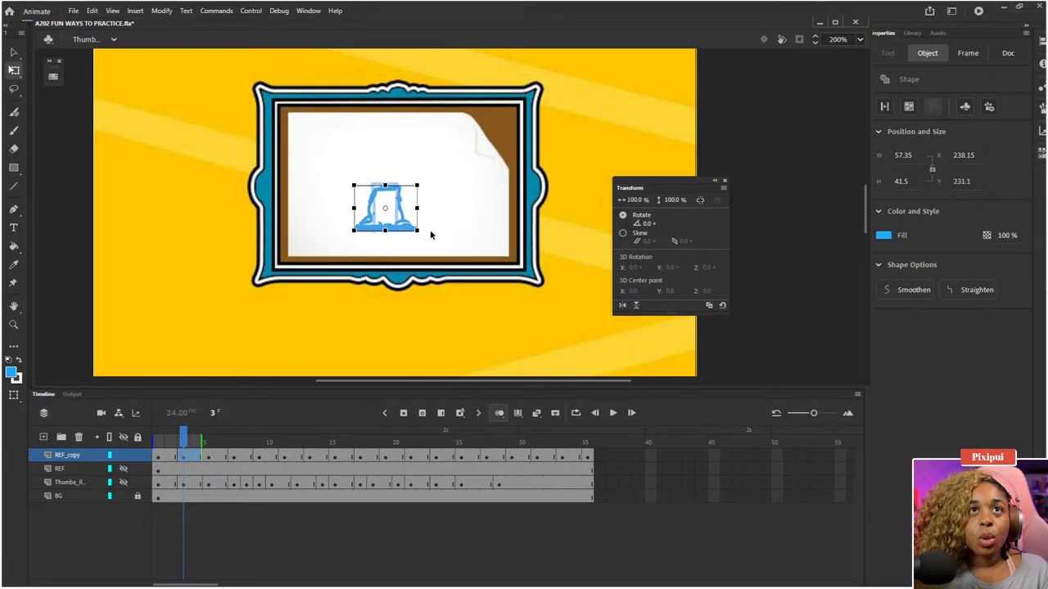
{"action": "key", "text": "Right"}
- On frame 5, delete the other sketches and move the third pose into the frame
{"action": "key", "text": "period"}
{"action": "key", "text": "period"}
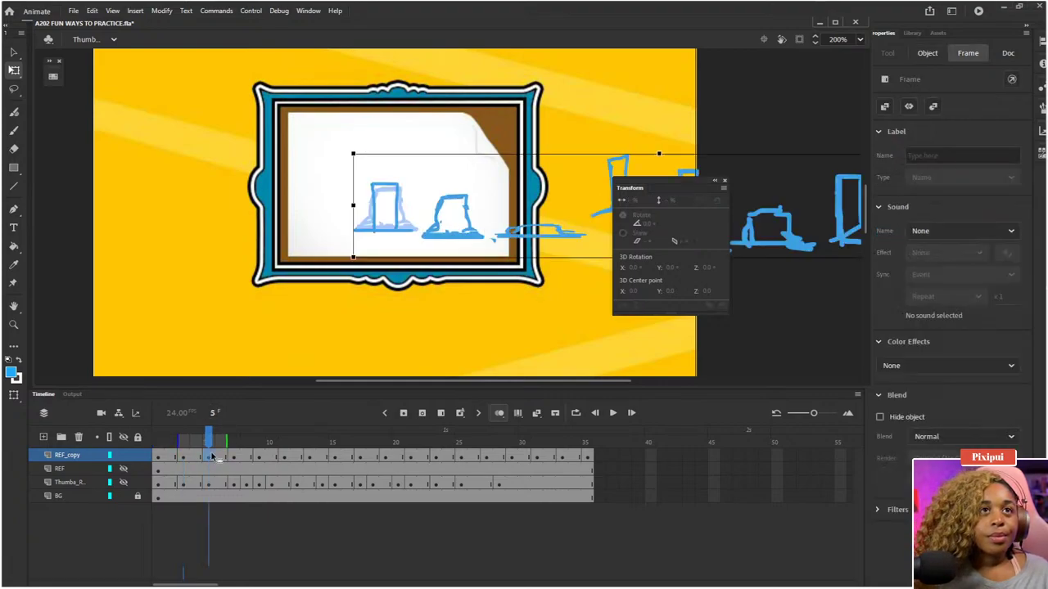
{"action": "left_click_drag", "start_coordinate": [481, 203], "coordinate": [325, 203]}
{"action": "left_click_drag", "start_coordinate": [154, 120], "coordinate": [335, 311]}
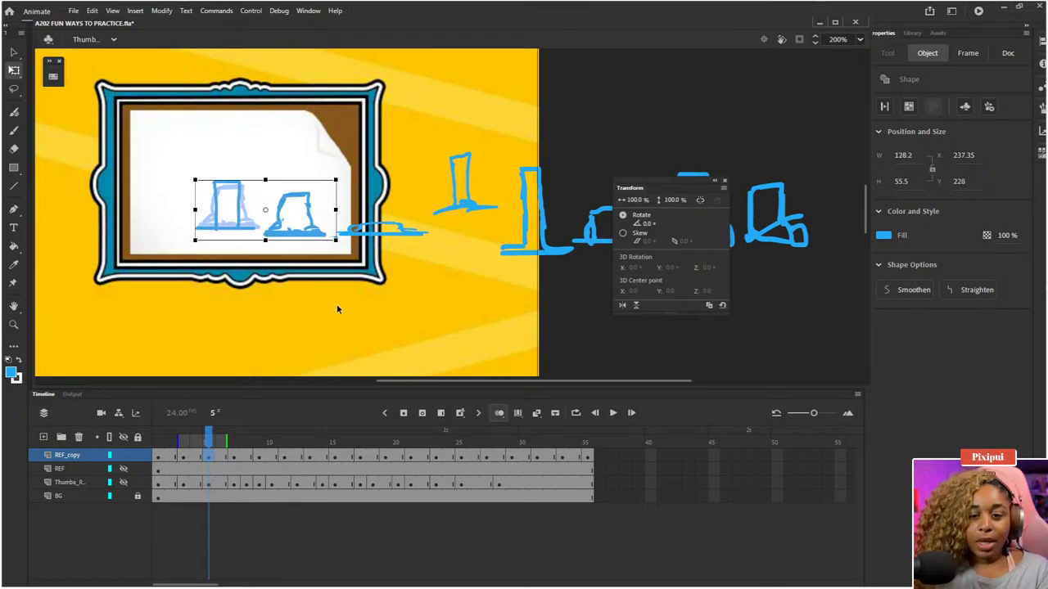
{"action": "key", "text": "Delete"}
{"action": "left_click_drag", "start_coordinate": [404, 256], "coordinate": [266, 242]}
{"action": "mouse_move", "coordinate": [313, 111]}
{"action": "left_mouse_down"}
{"action": "mouse_move", "coordinate": [542, 230]}
{"action": "mouse_move", "coordinate": [763, 308]}
{"action": "left_mouse_up"}
{"action": "key", "text": "Delete"}
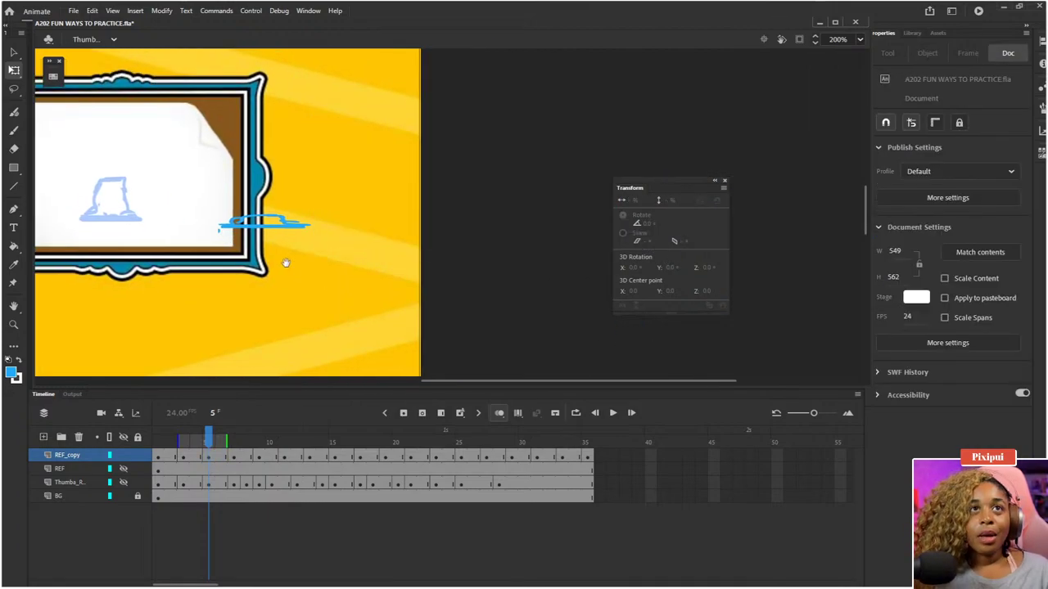
{"action": "left_click_drag", "start_coordinate": [286, 262], "coordinate": [459, 265]}
{"action": "left_click_drag", "start_coordinate": [373, 174], "coordinate": [514, 276]}
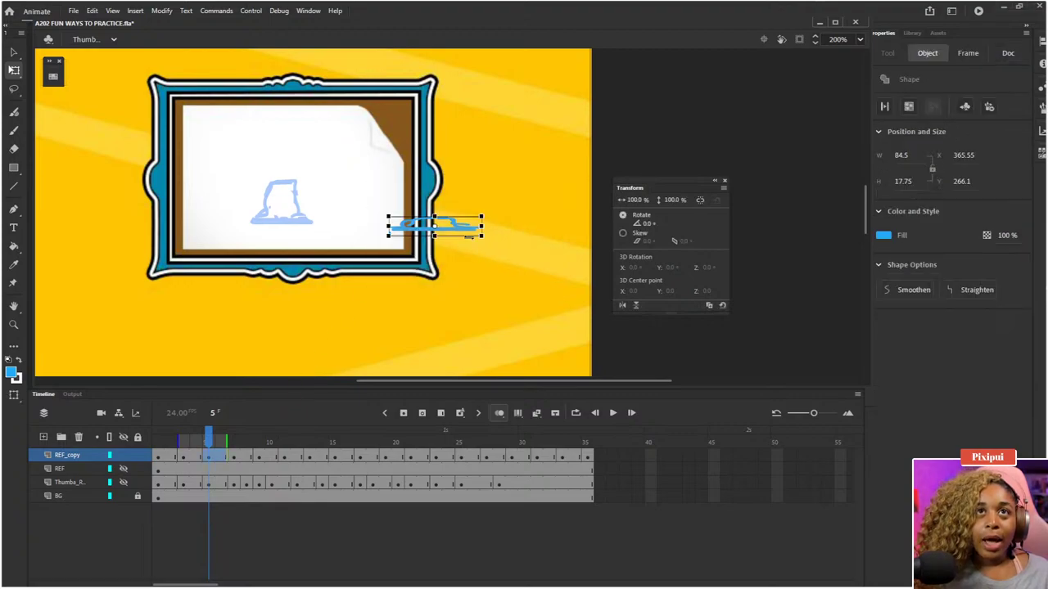
{"action": "mouse_move", "coordinate": [465, 233]}
{"action": "left_mouse_down"}
{"action": "mouse_move", "coordinate": [299, 222]}
{"action": "mouse_move", "coordinate": [313, 228]}
{"action": "left_mouse_up"}
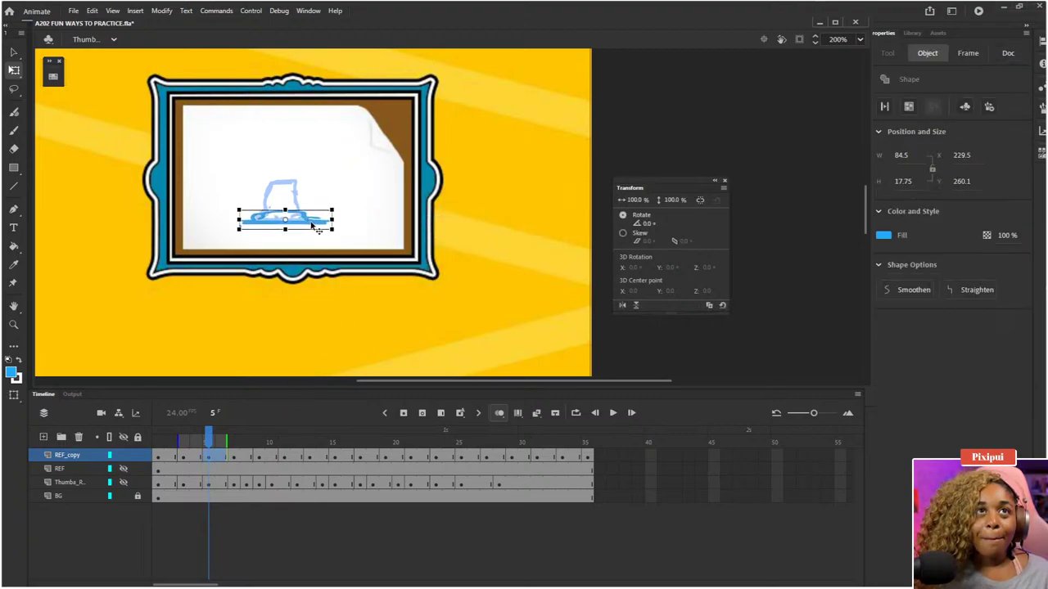
- On frame 7, delete the other sketches, leaving the tall pose inside the frame at Y 202.05
{"action": "left_click", "coordinate": [234, 458]}
{"action": "scroll", "coordinate": [399, 239], "scroll_direction": "right", "scroll_amount": 4}
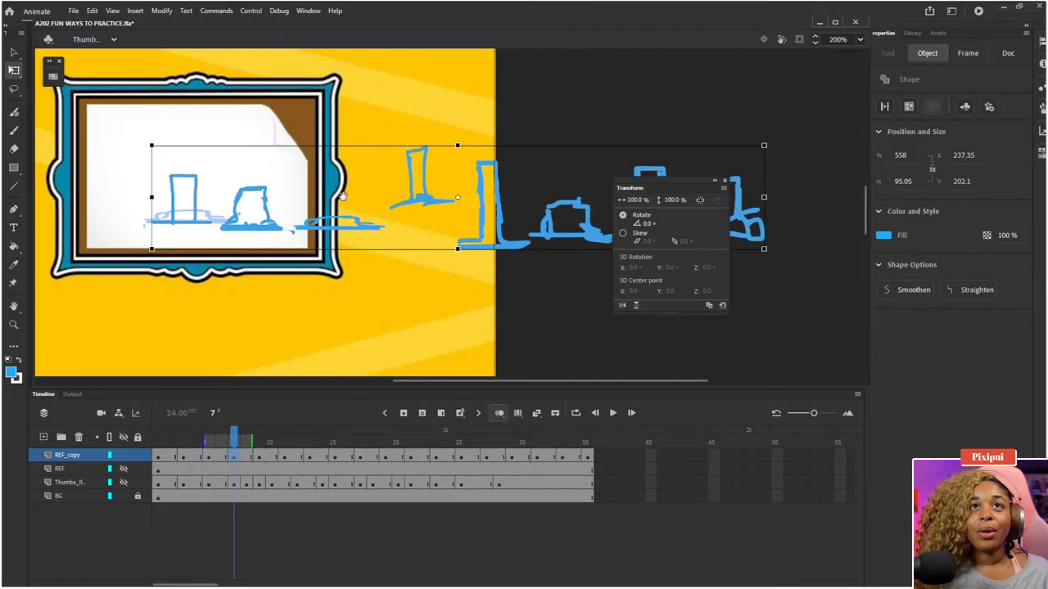
{"action": "key", "text": "ctrl+1"}
{"action": "left_click", "coordinate": [485, 284]}
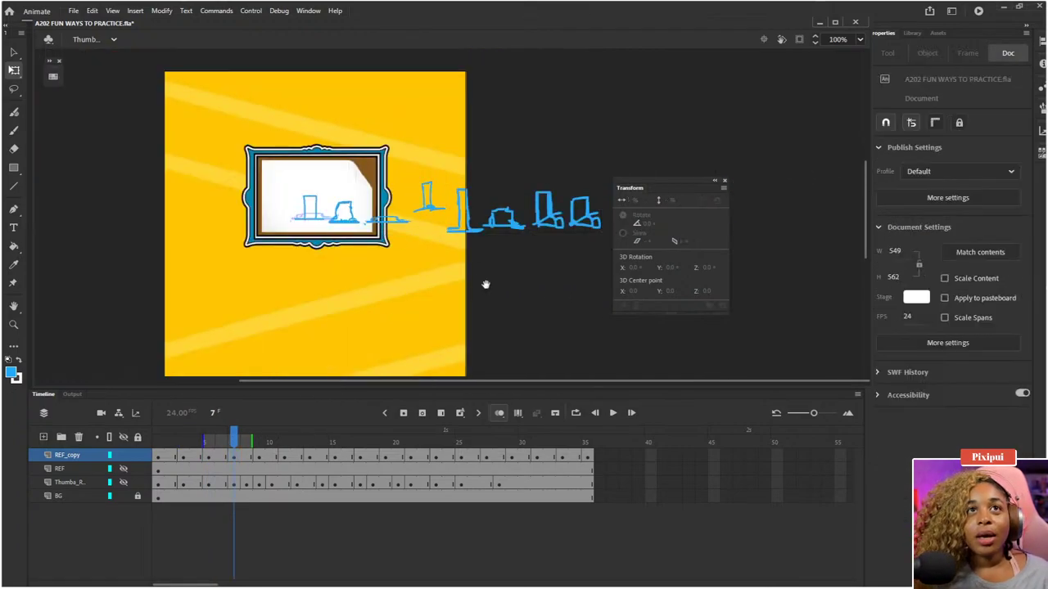
{"action": "mouse_move", "coordinate": [294, 164]}
{"action": "left_mouse_down"}
{"action": "mouse_move", "coordinate": [412, 251]}
{"action": "mouse_move", "coordinate": [410, 260]}
{"action": "left_mouse_up"}
{"action": "key", "text": "Delete"}
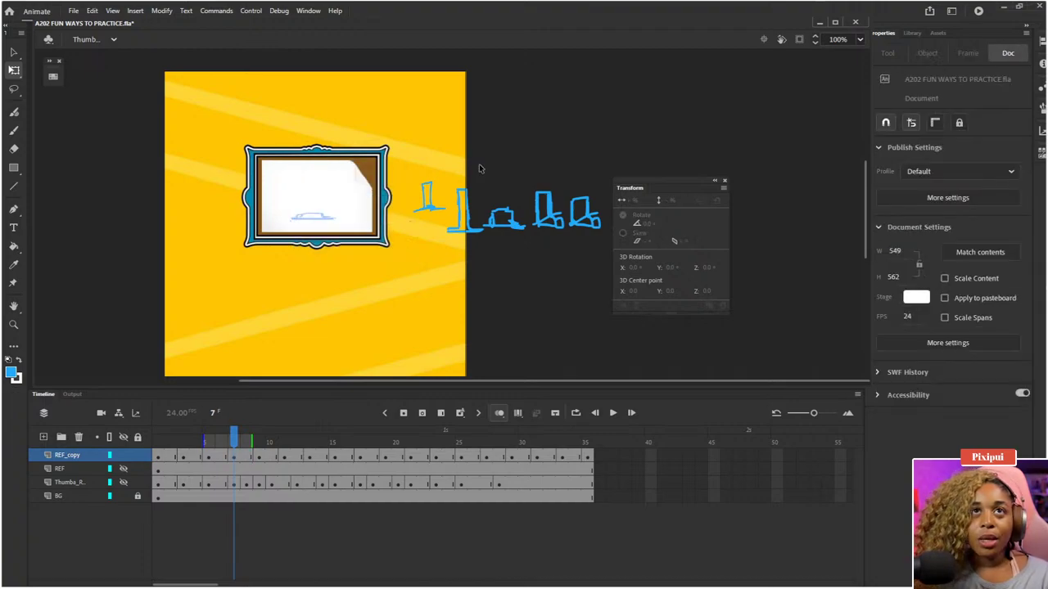
{"action": "left_click_drag", "start_coordinate": [450, 163], "coordinate": [815, 326]}
{"action": "key", "text": "Delete"}
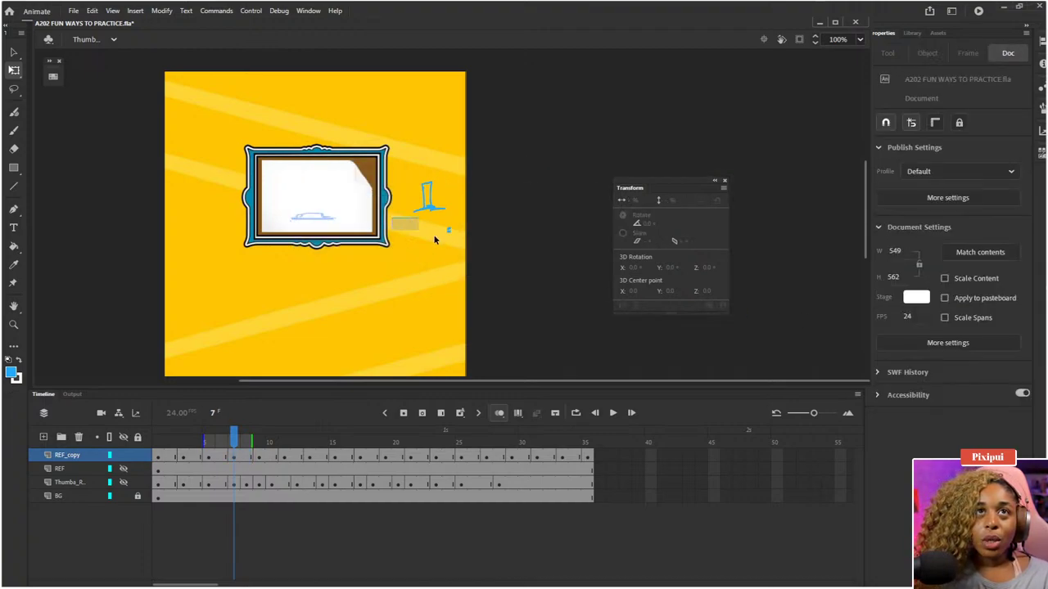
{"action": "mouse_move", "coordinate": [468, 154]}
{"action": "left_mouse_down"}
{"action": "mouse_move", "coordinate": [411, 221]}
{"action": "mouse_move", "coordinate": [211, 239]}
{"action": "mouse_move", "coordinate": [227, 229]}
{"action": "left_mouse_up"}
{"action": "scroll", "coordinate": [408, 238], "scroll_direction": "left", "scroll_amount": 2}
{"action": "key", "text": "ctrl+="}
{"action": "key", "text": "ctrl+z"}
- On frame 9, delete the earlier and later sketches around the boot pose
{"action": "left_click", "coordinate": [255, 442]}
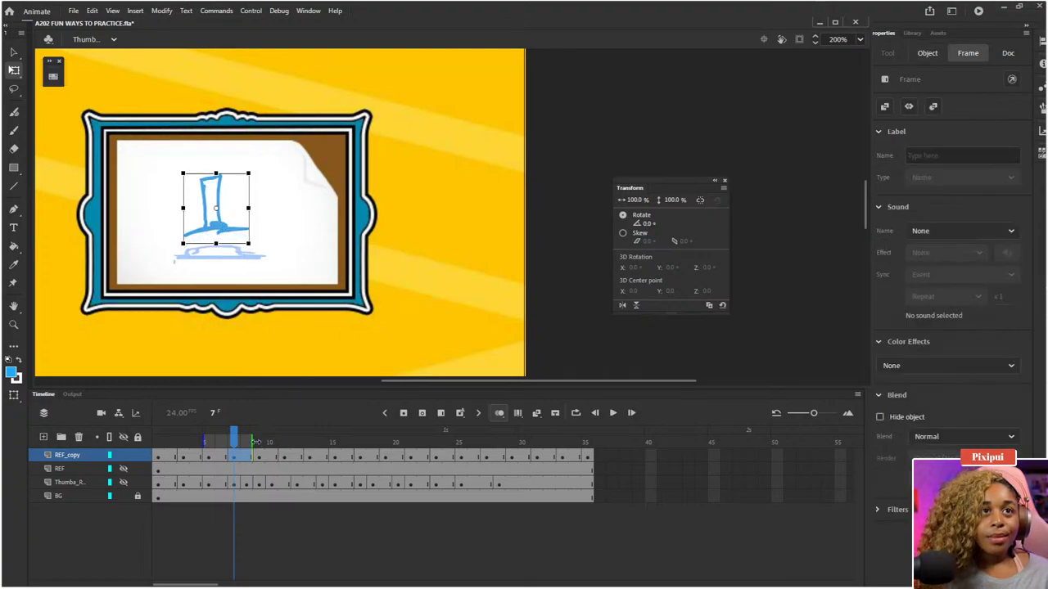
{"action": "left_click", "coordinate": [255, 442]}
{"action": "mouse_move", "coordinate": [384, 164]}
{"action": "left_mouse_down"}
{"action": "mouse_move", "coordinate": [210, 164]}
{"action": "mouse_move", "coordinate": [373, 162]}
{"action": "left_mouse_up"}
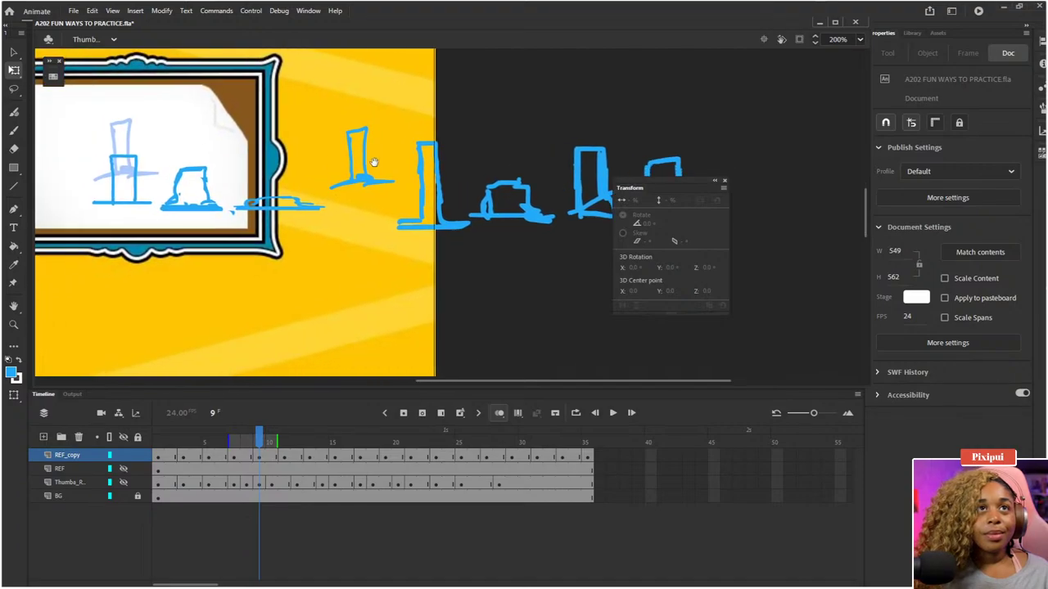
{"action": "mouse_move", "coordinate": [73, 96]}
{"action": "left_mouse_down"}
{"action": "mouse_move", "coordinate": [403, 286]}
{"action": "mouse_move", "coordinate": [403, 217]}
{"action": "left_mouse_up"}
{"action": "key", "text": "Delete"}
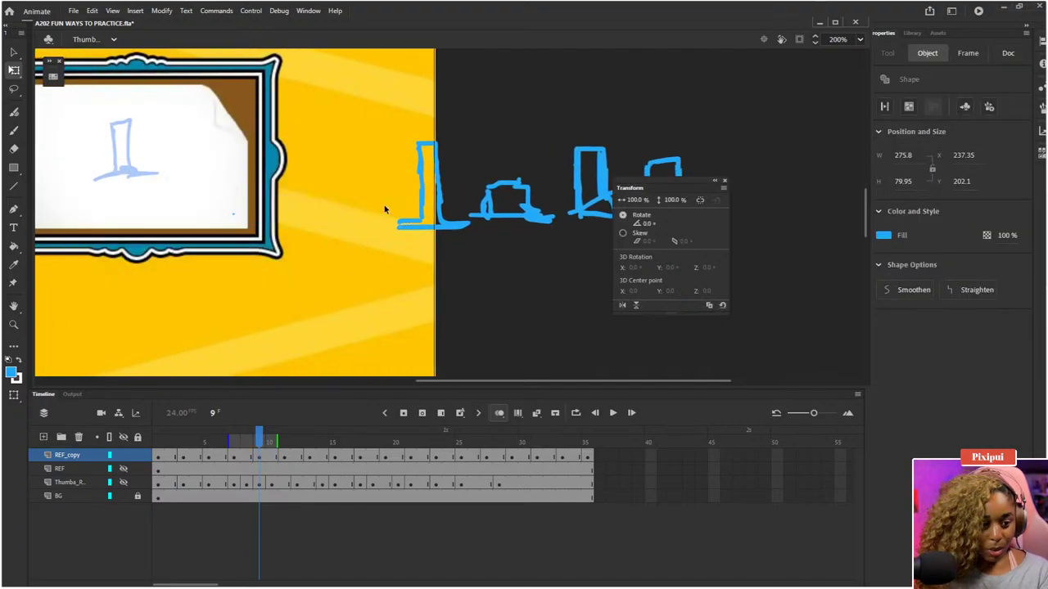
{"action": "left_click_drag", "start_coordinate": [524, 106], "coordinate": [461, 116]}
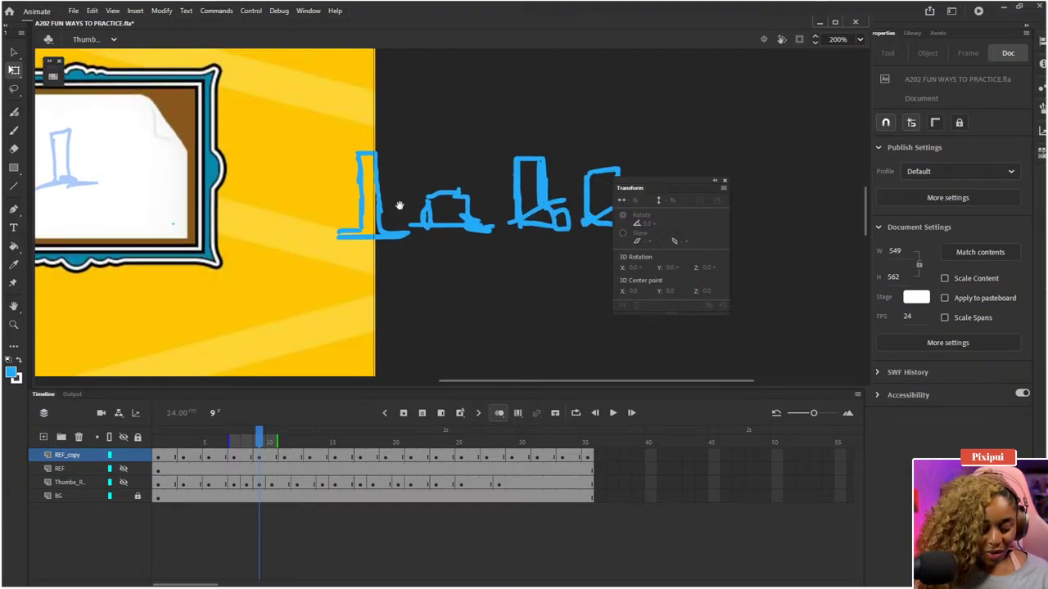
{"action": "left_click_drag", "start_coordinate": [478, 151], "coordinate": [429, 152]}
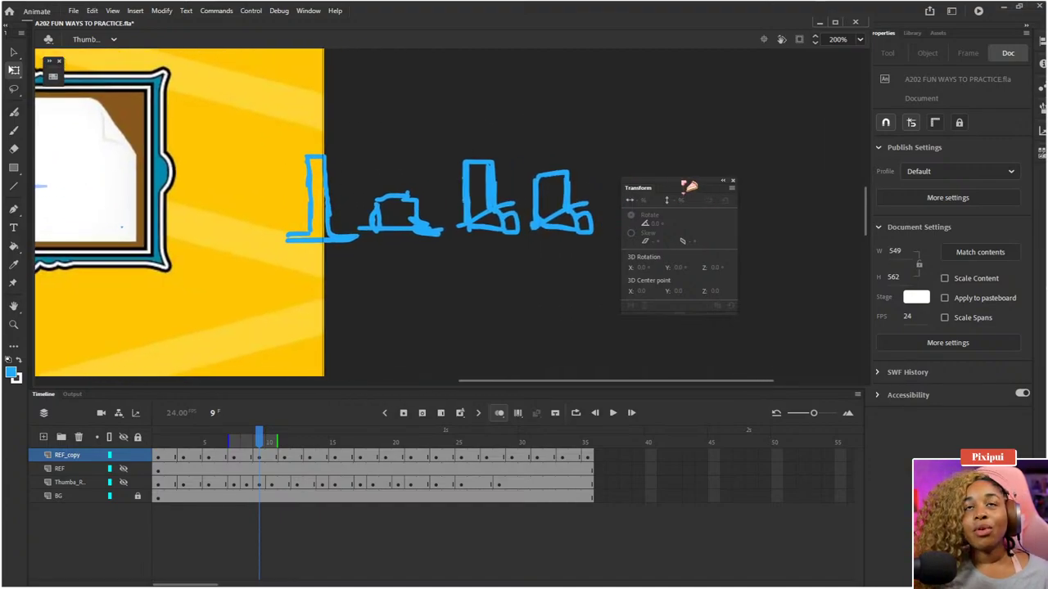
{"action": "left_click_drag", "start_coordinate": [655, 188], "coordinate": [718, 174]}
{"action": "left_click_drag", "start_coordinate": [698, 115], "coordinate": [362, 257]}
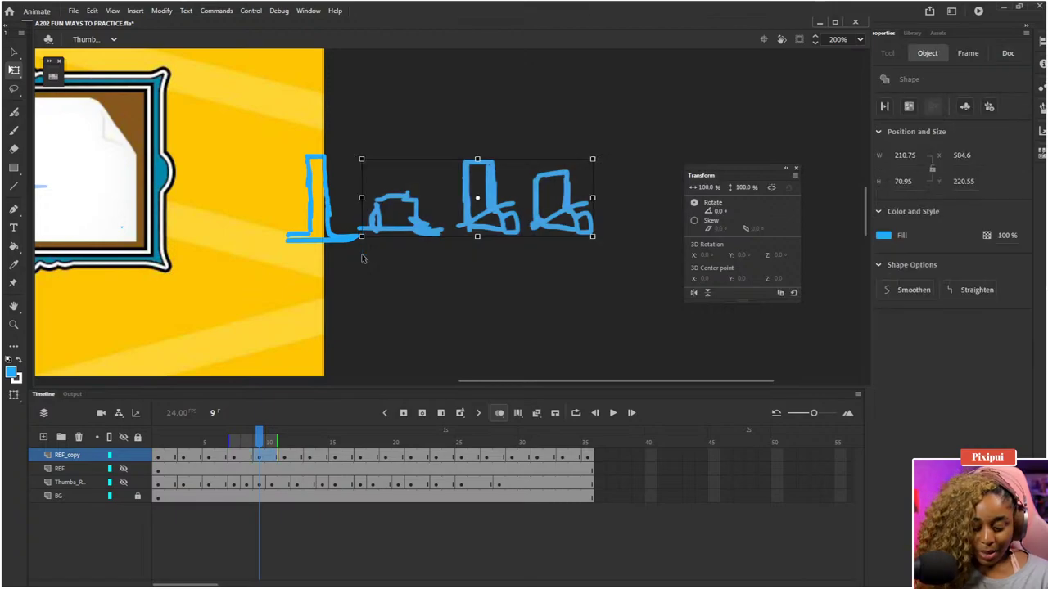
{"action": "key", "text": "Delete"}
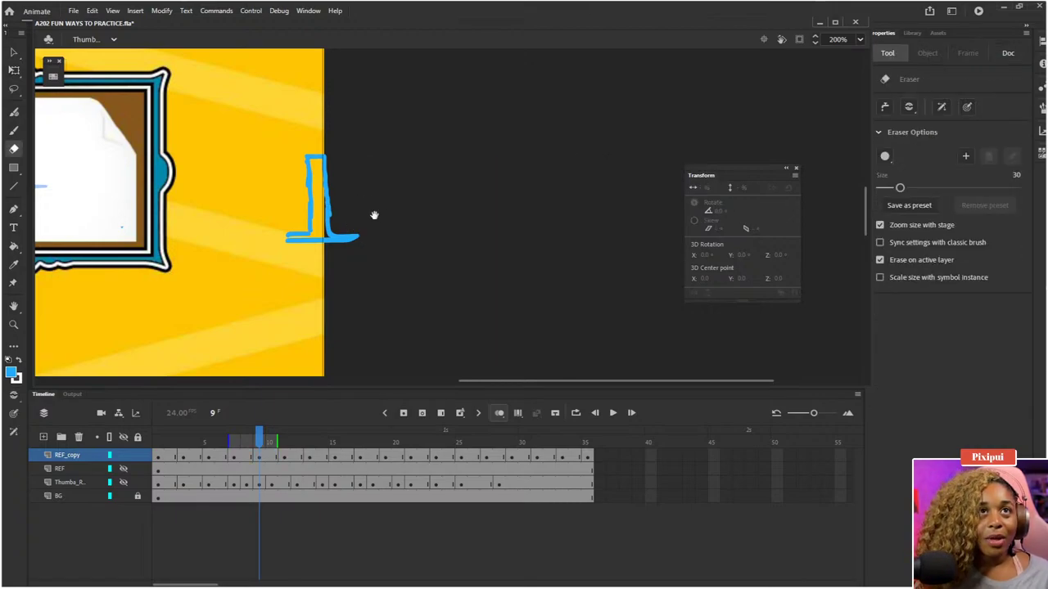
{"action": "left_click_drag", "start_coordinate": [374, 218], "coordinate": [585, 191]}
- Move the boot stroke into the picture frame, shorten and narrow it, and nudge it up 1 pixel
{"action": "key", "text": "q"}
{"action": "left_click_drag", "start_coordinate": [461, 94], "coordinate": [619, 249]}
{"action": "left_click_drag", "start_coordinate": [436, 247], "coordinate": [502, 273]}
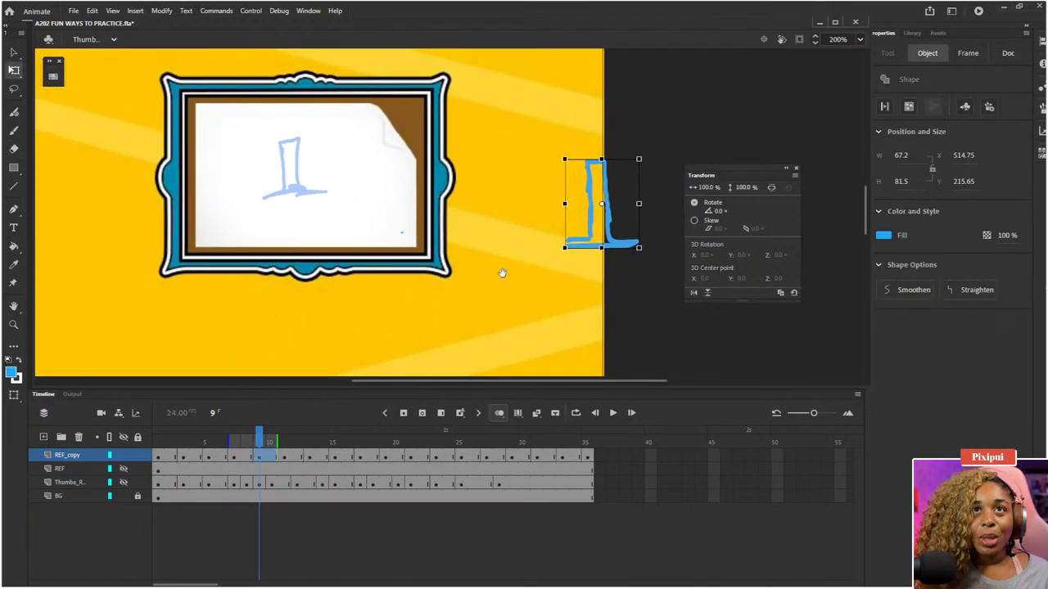
{"action": "left_click_drag", "start_coordinate": [593, 251], "coordinate": [363, 231]}
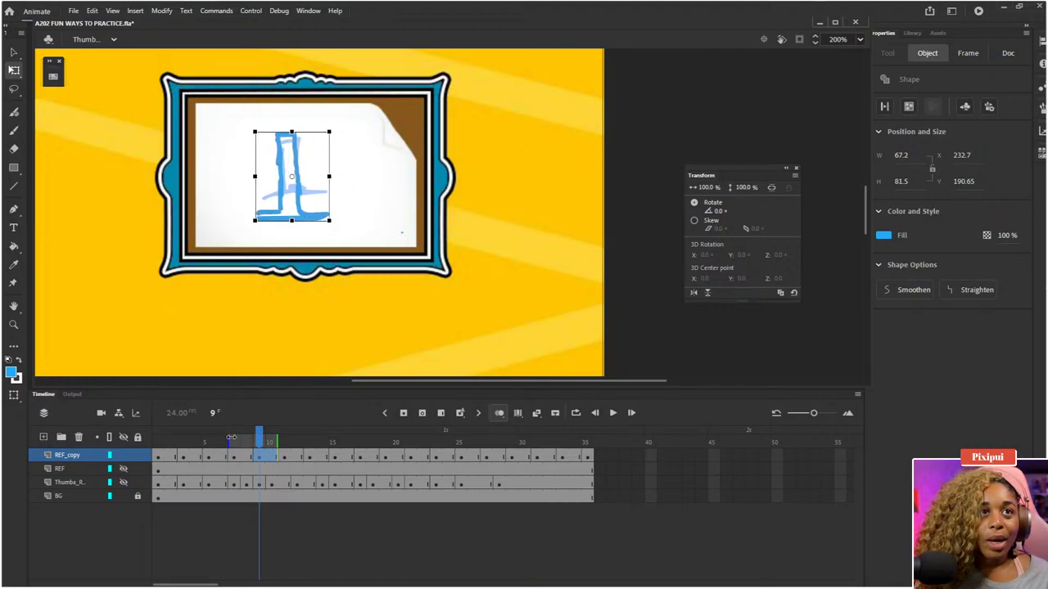
{"action": "left_click", "coordinate": [249, 315]}
{"action": "left_click", "coordinate": [301, 206]}
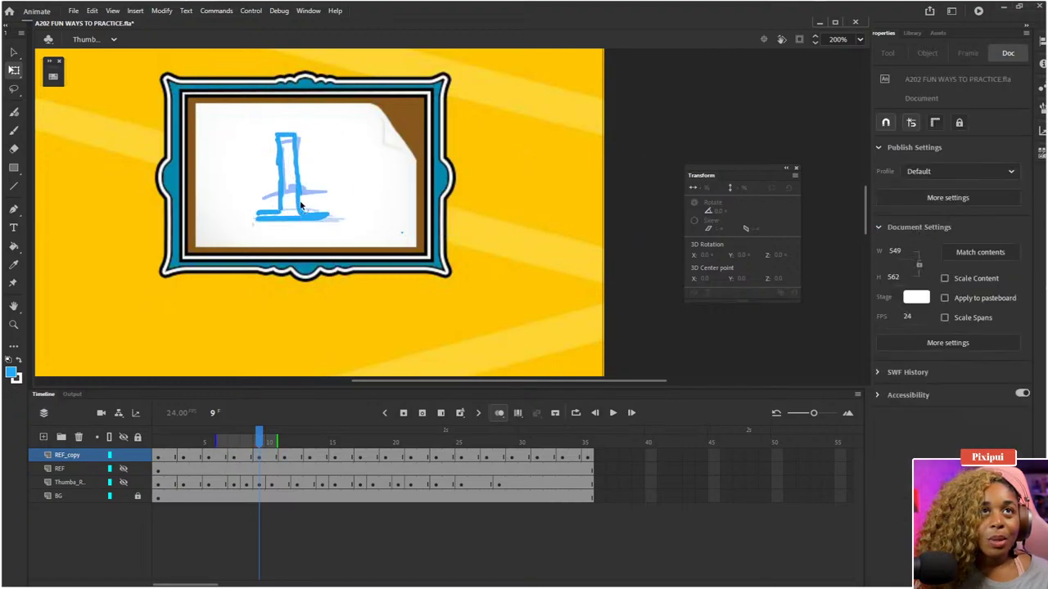
{"action": "left_click_drag", "start_coordinate": [354, 225], "coordinate": [207, 72]}
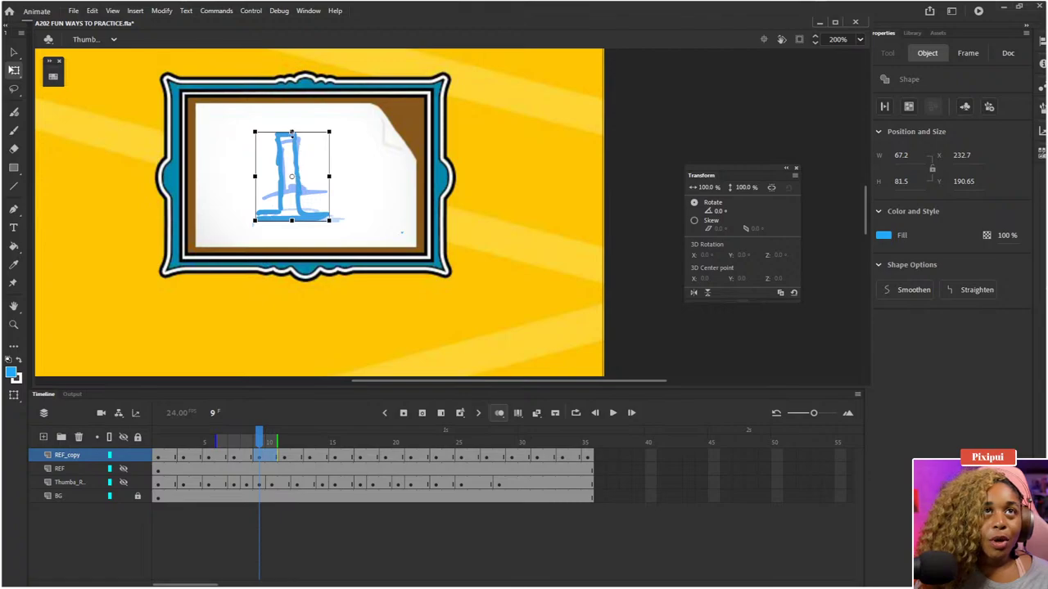
{"action": "left_click_drag", "start_coordinate": [292, 131], "coordinate": [298, 169]}
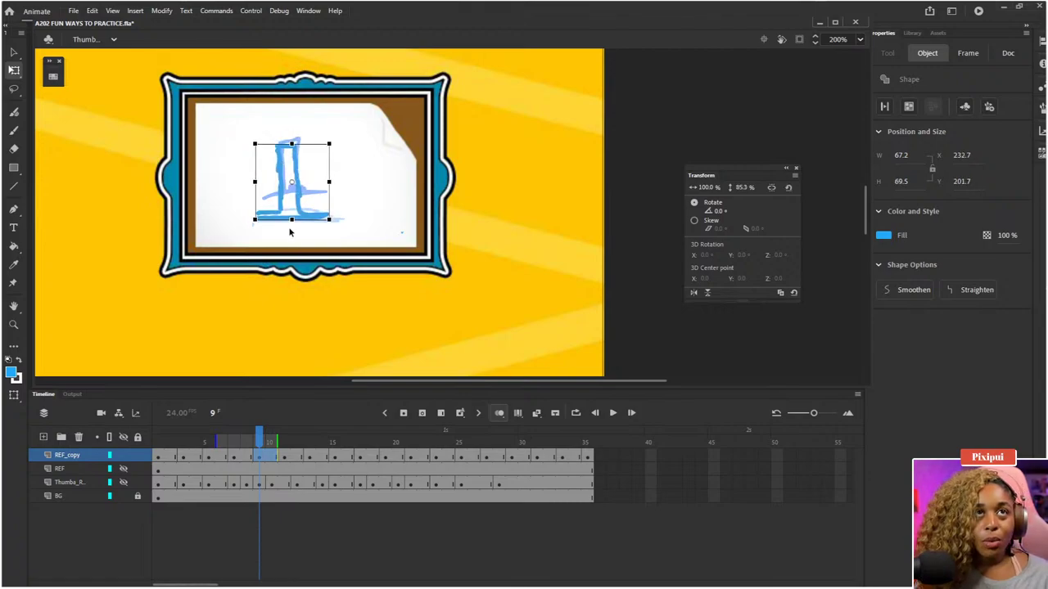
{"action": "left_click_drag", "start_coordinate": [293, 219], "coordinate": [300, 215]}
{"action": "left_click_drag", "start_coordinate": [329, 183], "coordinate": [336, 190]}
{"action": "key", "text": "Up"}
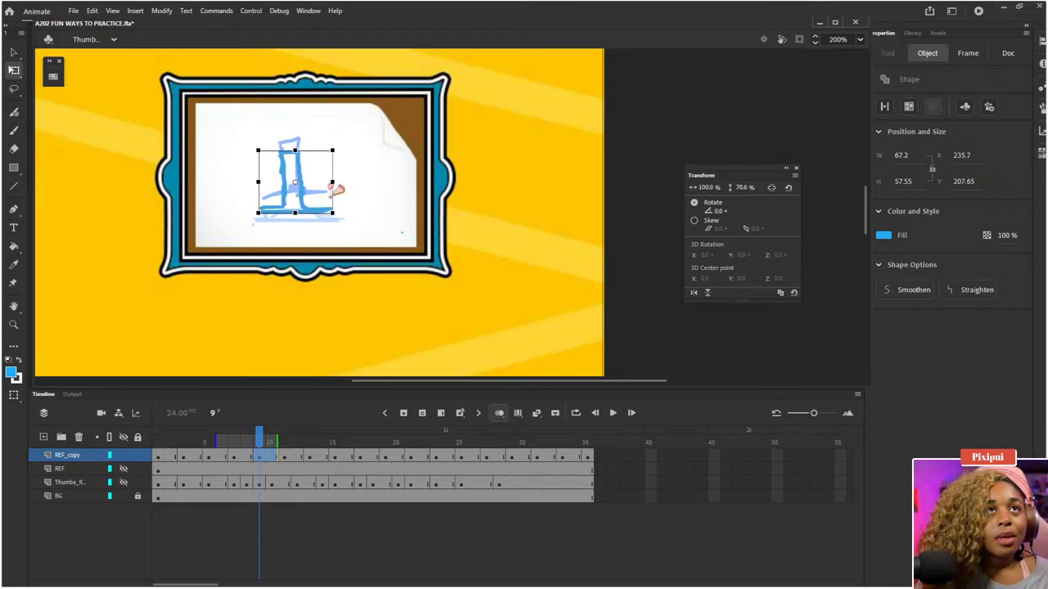
- On frame 11, select the extra sketches surrounding the pose
{"action": "left_click", "coordinate": [285, 456]}
{"action": "left_click_drag", "start_coordinate": [428, 306], "coordinate": [367, 275]}
{"action": "mouse_move", "coordinate": [157, 109]}
{"action": "left_mouse_down"}
{"action": "mouse_move", "coordinate": [545, 356]}
{"action": "mouse_move", "coordinate": [538, 345]}
{"action": "left_mouse_up"}
- Delete the extra boot sketches and move the remaining one onto the paper in the picture frame
{"action": "key", "text": "Delete"}
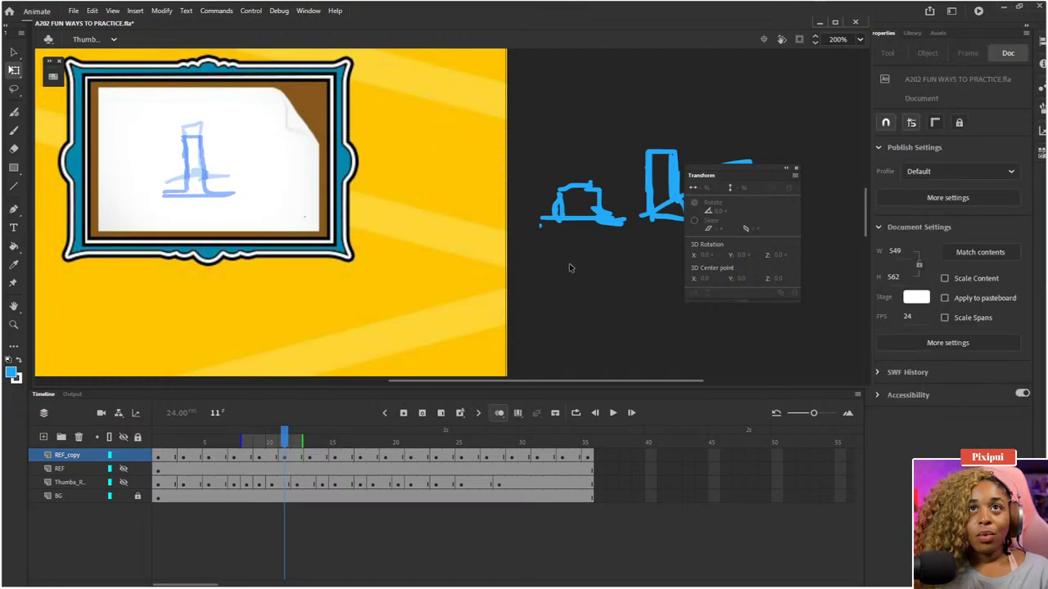
{"action": "key", "text": "e"}
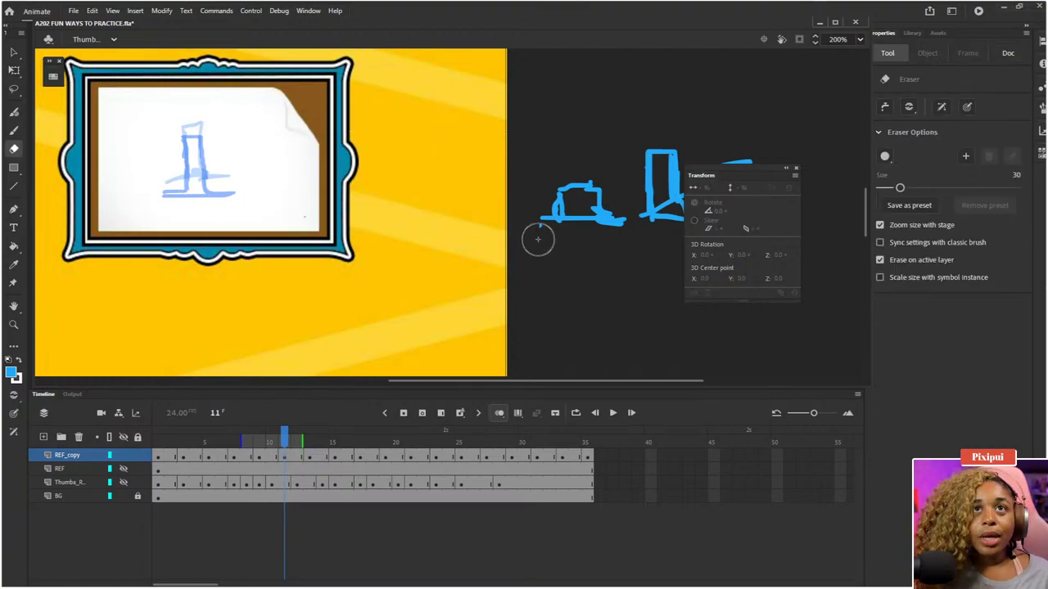
{"action": "left_click_drag", "start_coordinate": [538, 250], "coordinate": [385, 253]}
{"action": "key", "text": "q"}
{"action": "mouse_move", "coordinate": [481, 127]}
{"action": "left_mouse_down"}
{"action": "mouse_move", "coordinate": [619, 257]}
{"action": "mouse_move", "coordinate": [679, 288]}
{"action": "left_mouse_up"}
{"action": "key", "text": "Delete"}
{"action": "left_click_drag", "start_coordinate": [411, 232], "coordinate": [462, 265]}
{"action": "key", "text": "ctrl+a"}
{"action": "left_click_drag", "start_coordinate": [620, 237], "coordinate": [374, 227]}
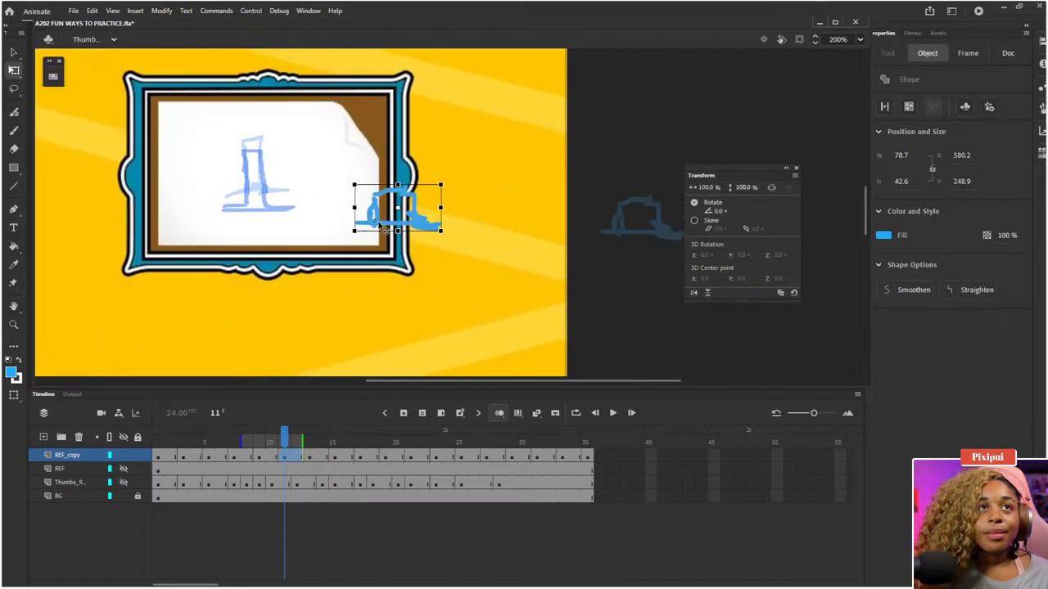
{"action": "left_click_drag", "start_coordinate": [239, 440], "coordinate": [220, 444]}
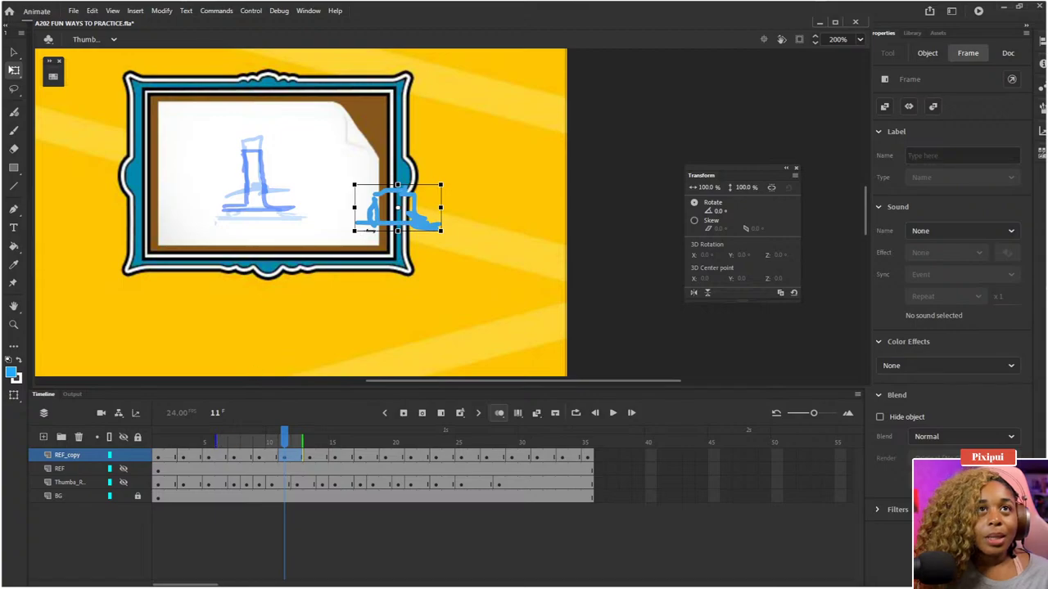
{"action": "left_click_drag", "start_coordinate": [370, 230], "coordinate": [240, 221]}
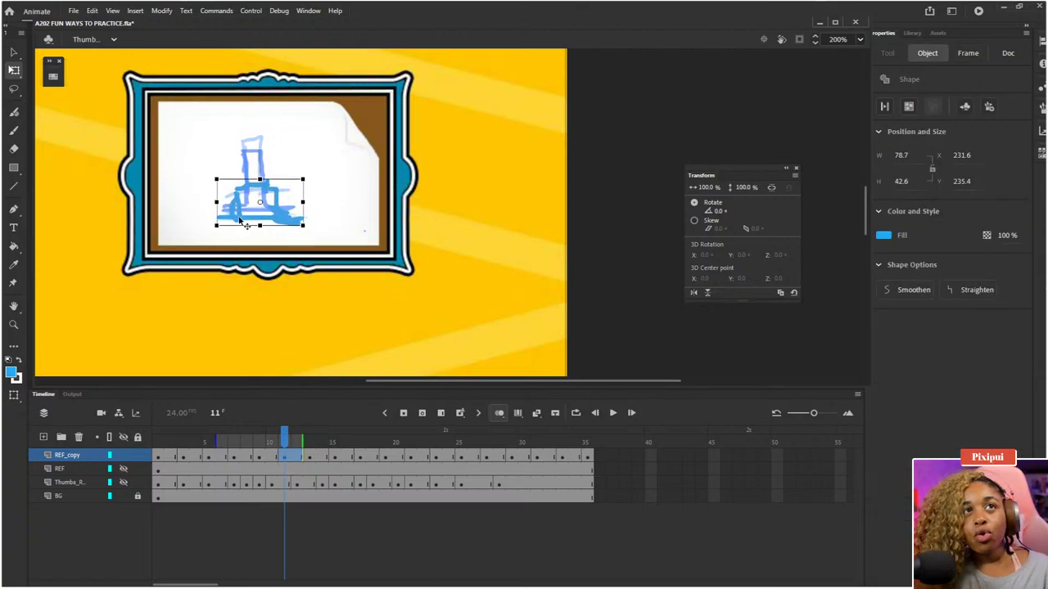
- On frame 13, delete the left-hand sketches and the rightmost boot sketch
{"action": "scroll", "coordinate": [414, 287], "scroll_direction": "right", "scroll_amount": 2}
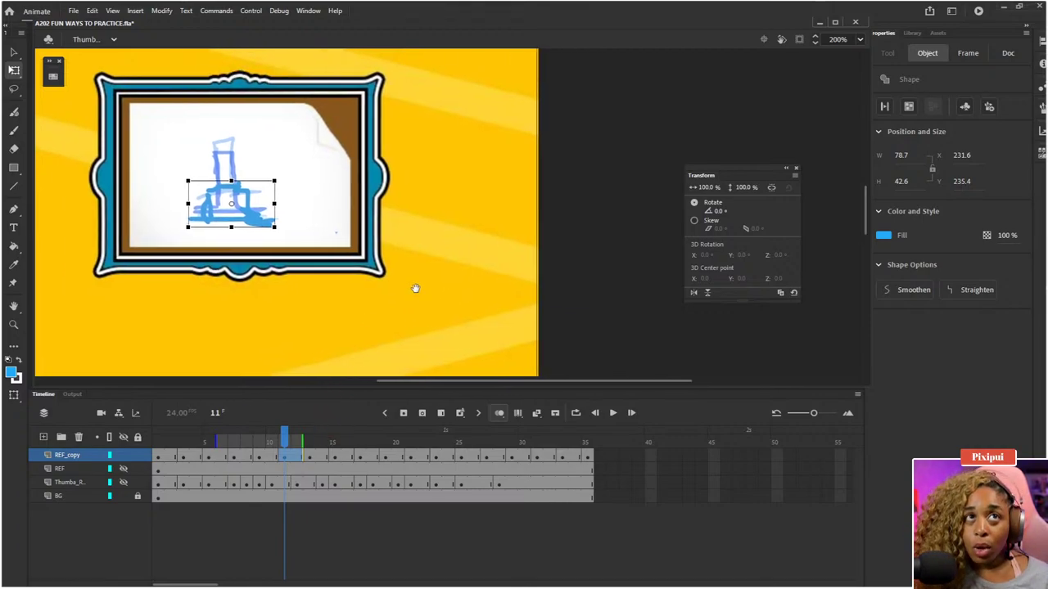
{"action": "left_click", "coordinate": [308, 457]}
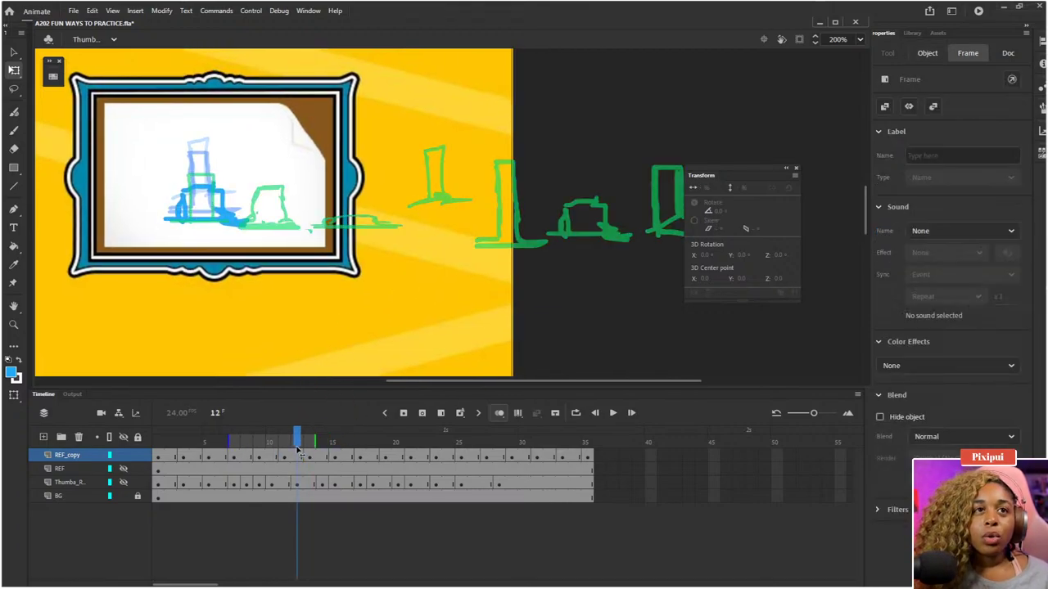
{"action": "left_click", "coordinate": [530, 219]}
{"action": "left_click_drag", "start_coordinate": [530, 219], "coordinate": [427, 214]}
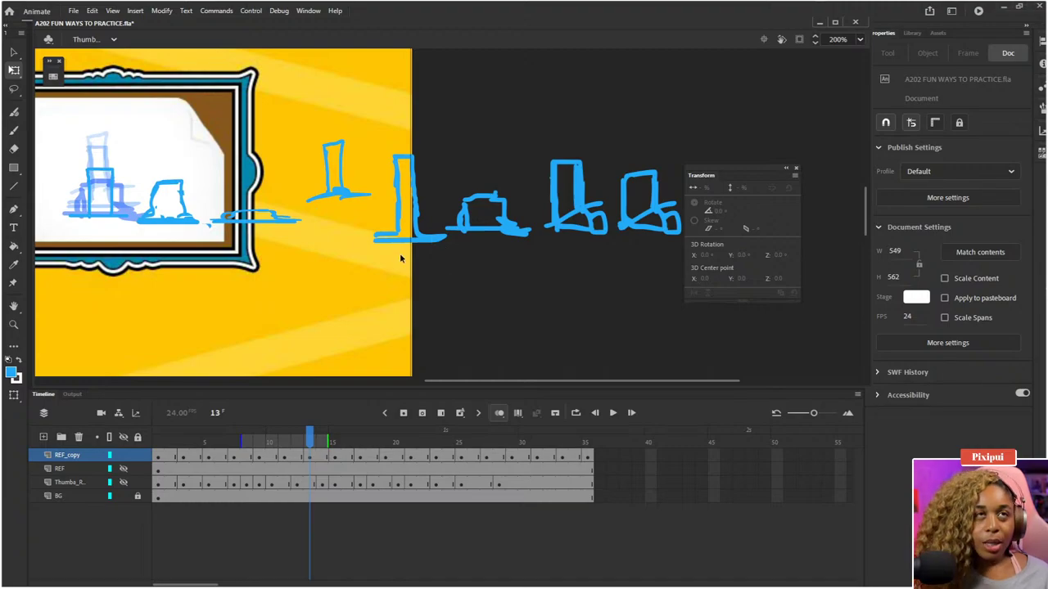
{"action": "mouse_move", "coordinate": [53, 105]}
{"action": "left_mouse_down"}
{"action": "mouse_move", "coordinate": [467, 294]}
{"action": "mouse_move", "coordinate": [536, 314]}
{"action": "left_mouse_up"}
{"action": "key", "text": "Delete"}
{"action": "scroll", "coordinate": [535, 316], "scroll_direction": "right", "scroll_amount": 2}
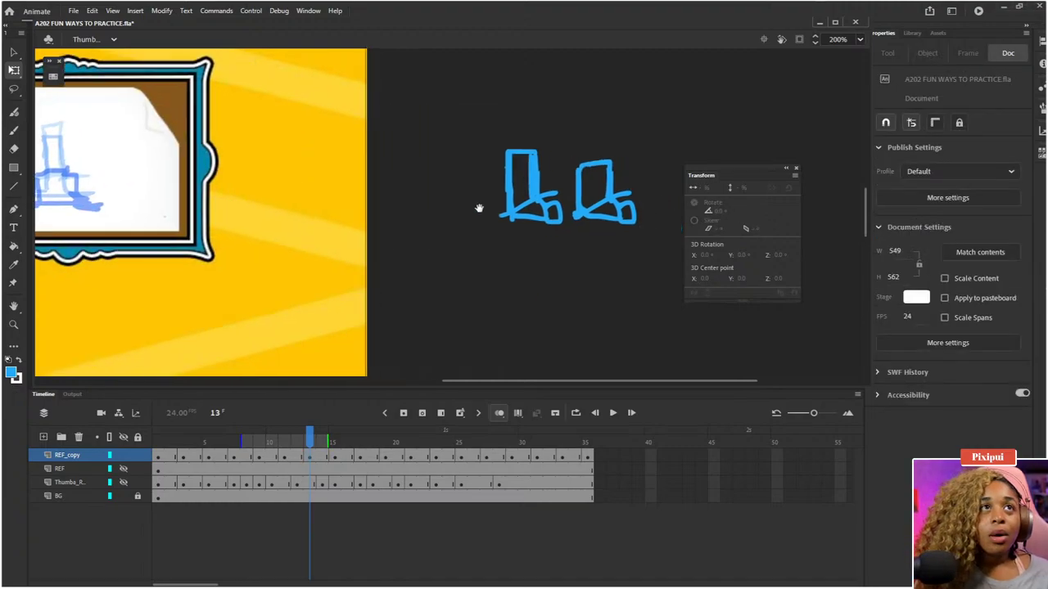
{"action": "left_click_drag", "start_coordinate": [537, 133], "coordinate": [646, 263]}
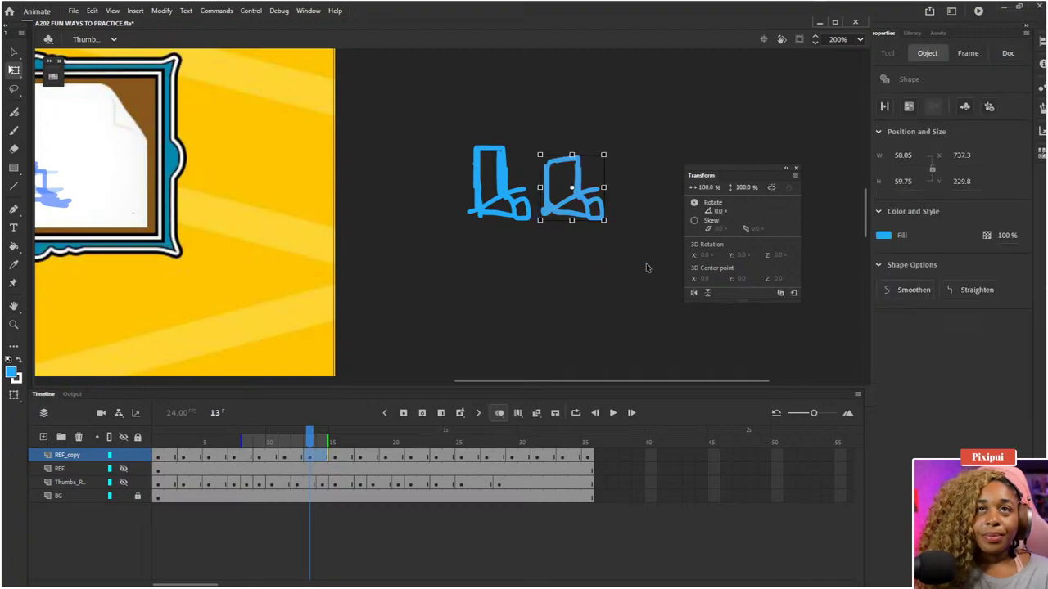
{"action": "key", "text": "Delete"}
- Move frame 13's remaining boot into the picture frame, shorten the onion skin, and nudge the boot down
{"action": "left_click_drag", "start_coordinate": [576, 104], "coordinate": [460, 229]}
{"action": "left_click_drag", "start_coordinate": [398, 280], "coordinate": [556, 280]}
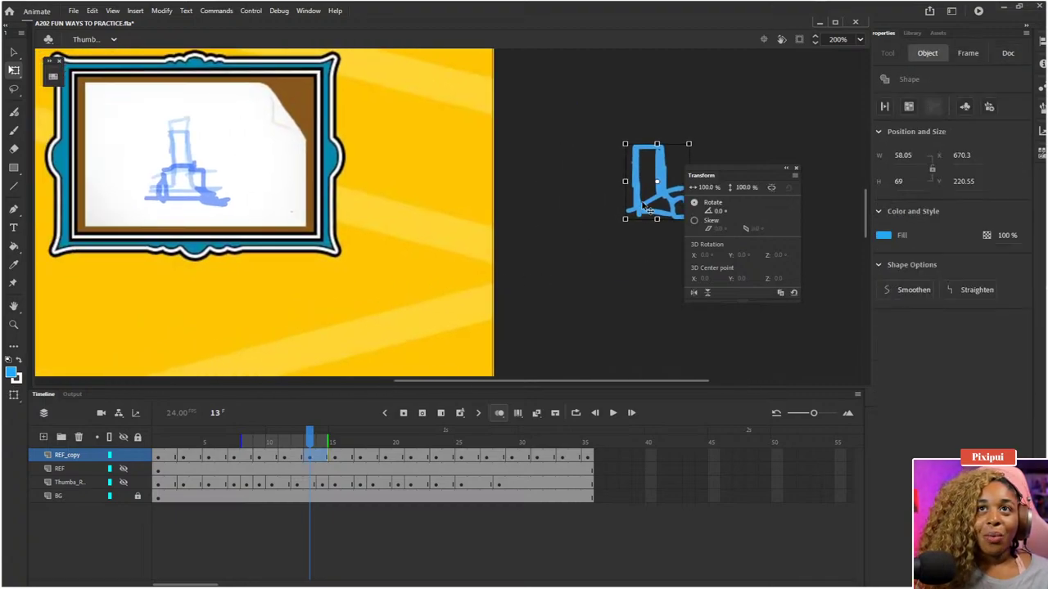
{"action": "left_click_drag", "start_coordinate": [646, 209], "coordinate": [172, 191]}
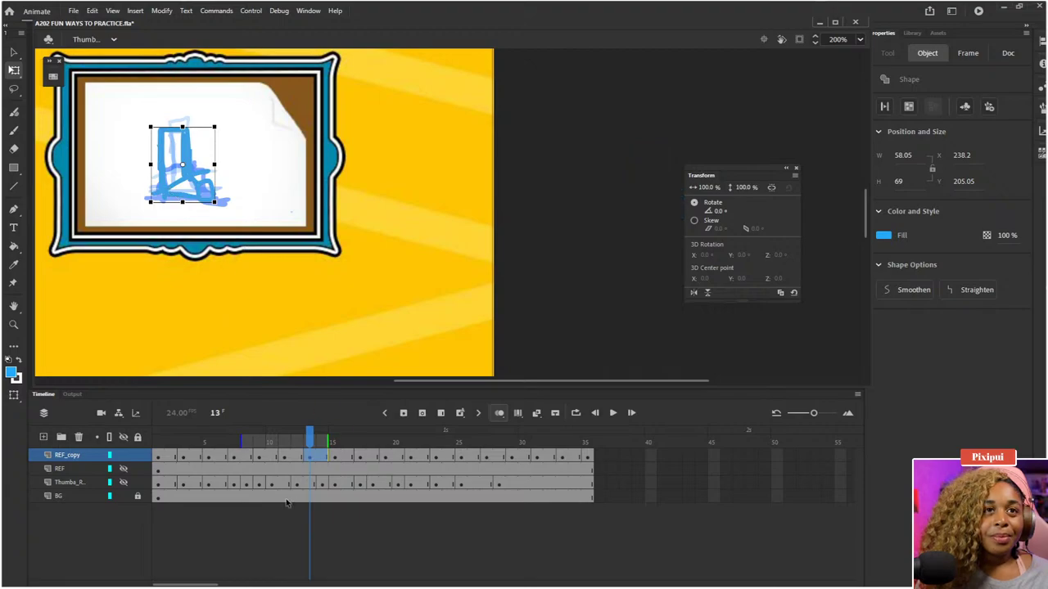
{"action": "left_click_drag", "start_coordinate": [234, 440], "coordinate": [282, 441]}
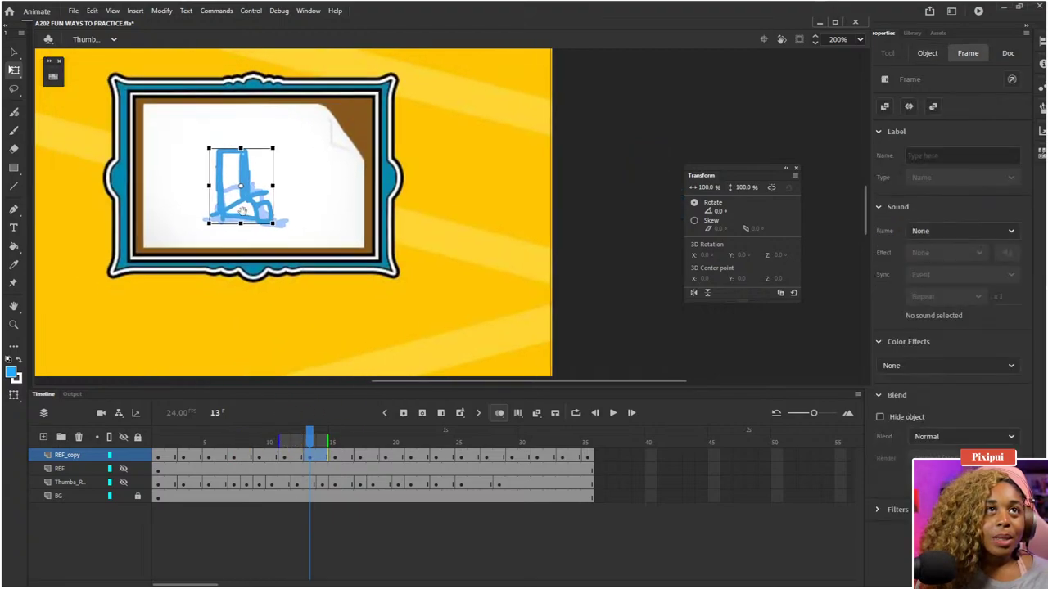
{"action": "left_click", "coordinate": [252, 220]}
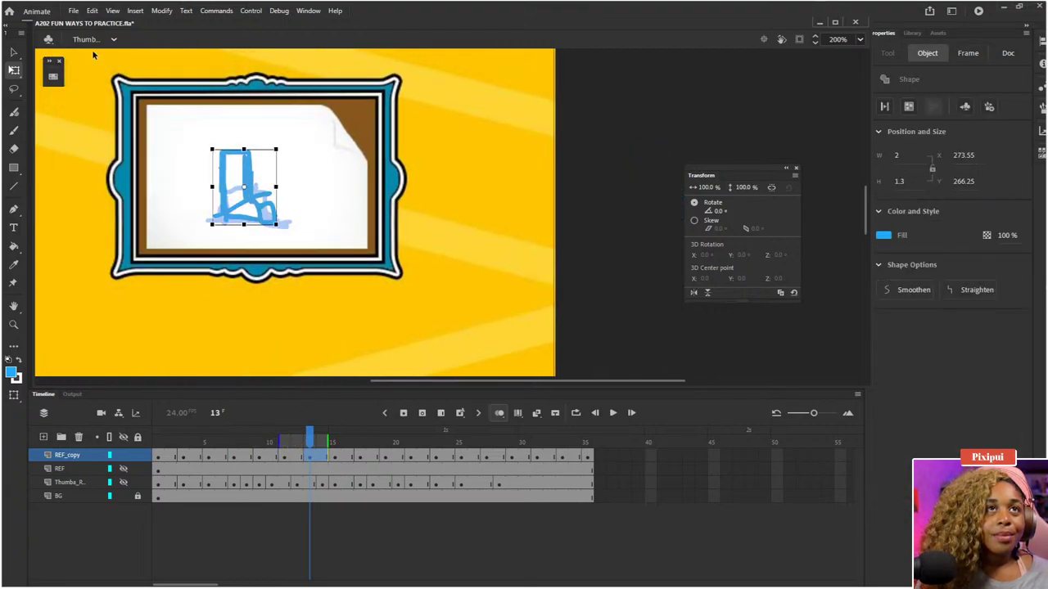
{"action": "key", "text": "Down"}
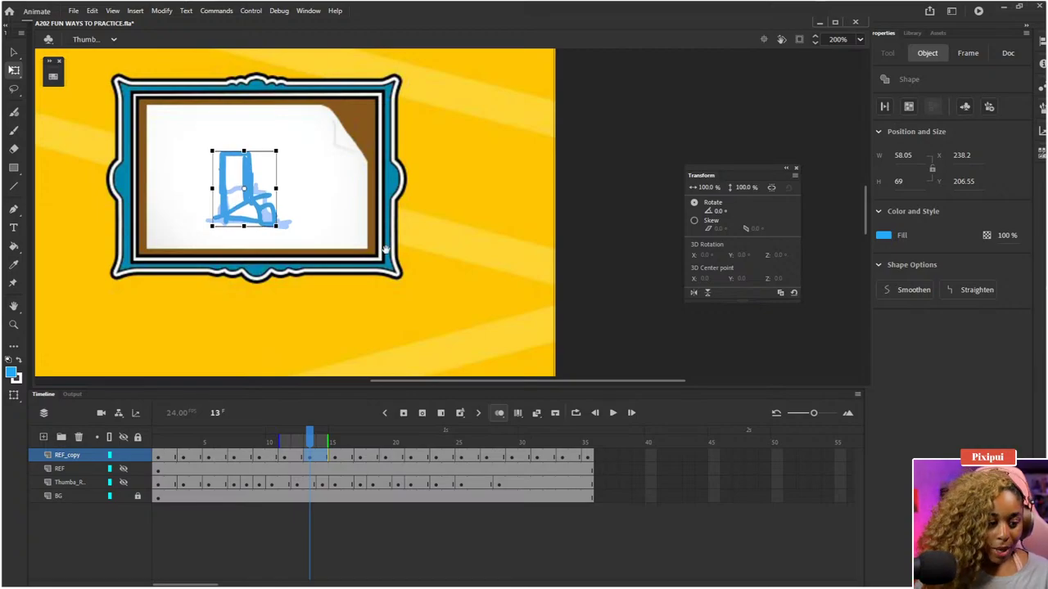
{"action": "left_click_drag", "start_coordinate": [385, 248], "coordinate": [269, 260]}
- On frame 15, delete the extra boot sketches and leftover strokes
{"action": "left_click", "coordinate": [334, 442]}
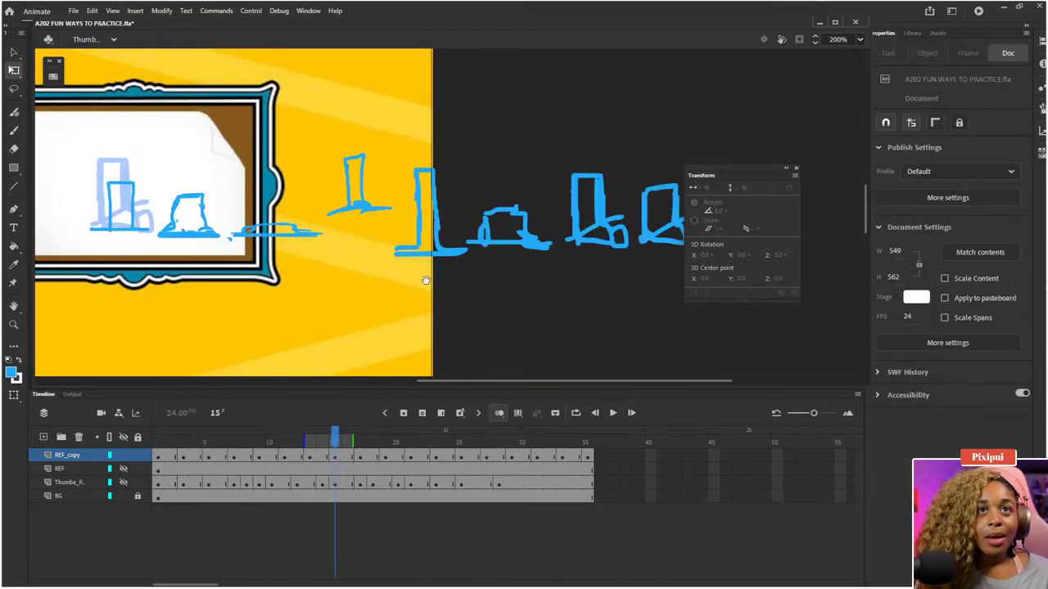
{"action": "left_click_drag", "start_coordinate": [456, 252], "coordinate": [379, 254]}
{"action": "left_click_drag", "start_coordinate": [554, 289], "coordinate": [223, 79]}
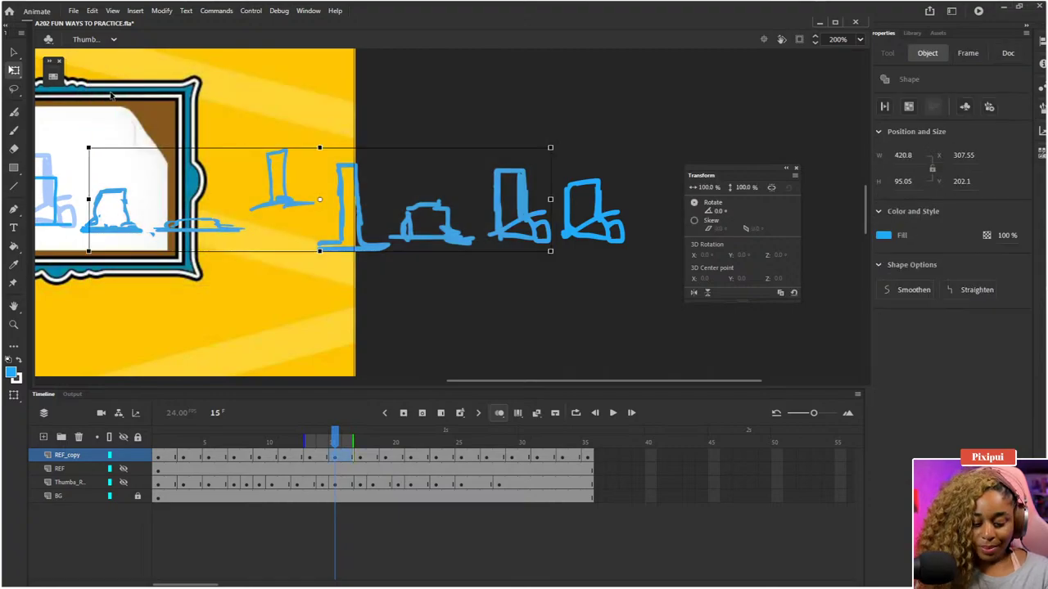
{"action": "key", "text": "Delete"}
{"action": "mouse_move", "coordinate": [150, 228]}
{"action": "left_mouse_down"}
{"action": "mouse_move", "coordinate": [190, 230]}
{"action": "mouse_move", "coordinate": [24, 106]}
{"action": "left_mouse_up"}
{"action": "key", "text": "Delete"}
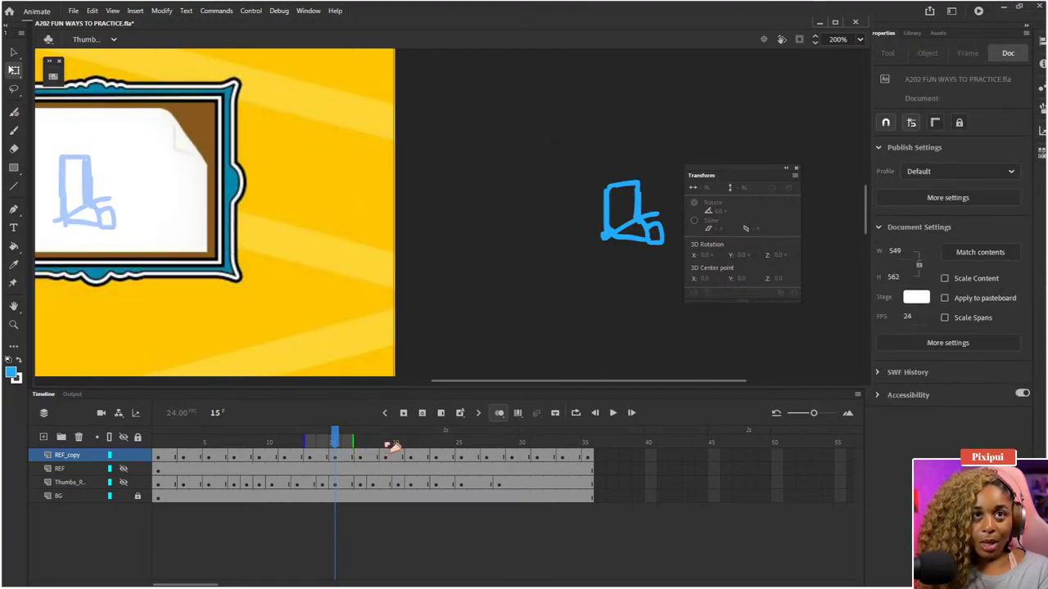
- Remove the extra frames from the end of REF_copy at frame 17
{"action": "left_click", "coordinate": [363, 458]}
{"action": "key", "text": "shift+F5"}
{"action": "key", "text": "shift+F5"}
{"action": "key", "text": "shift+F5"}
{"action": "key", "text": "shift+F5"}
{"action": "key", "text": "shift+F5"}
{"action": "key", "text": "shift+F5"}
{"action": "key", "text": "shift+F5"}
{"action": "key", "text": "shift+F5"}
{"action": "key", "text": "shift+F5"}
{"action": "key", "text": "shift+F5"}
{"action": "key", "text": "shift+F5"}
{"action": "key", "text": "shift+F5"}
{"action": "key", "text": "shift+F5"}
{"action": "key", "text": "shift+F5"}
{"action": "key", "text": "shift+F5"}
{"action": "key", "text": "shift+F5"}
{"action": "key", "text": "shift+F5"}
{"action": "key", "text": "shift+F5"}
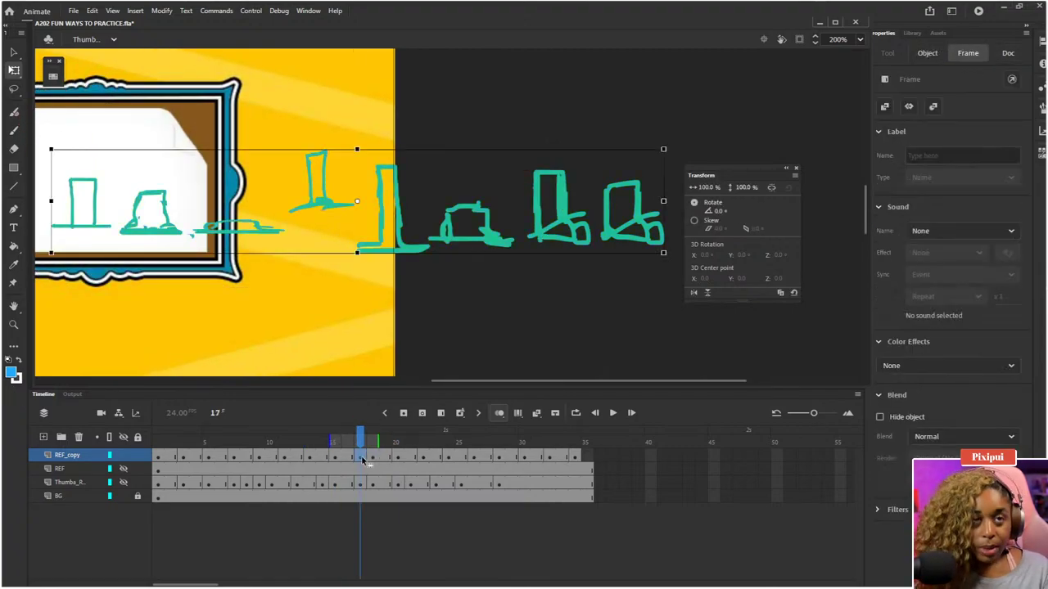
{"action": "key", "text": "shift+F5"}
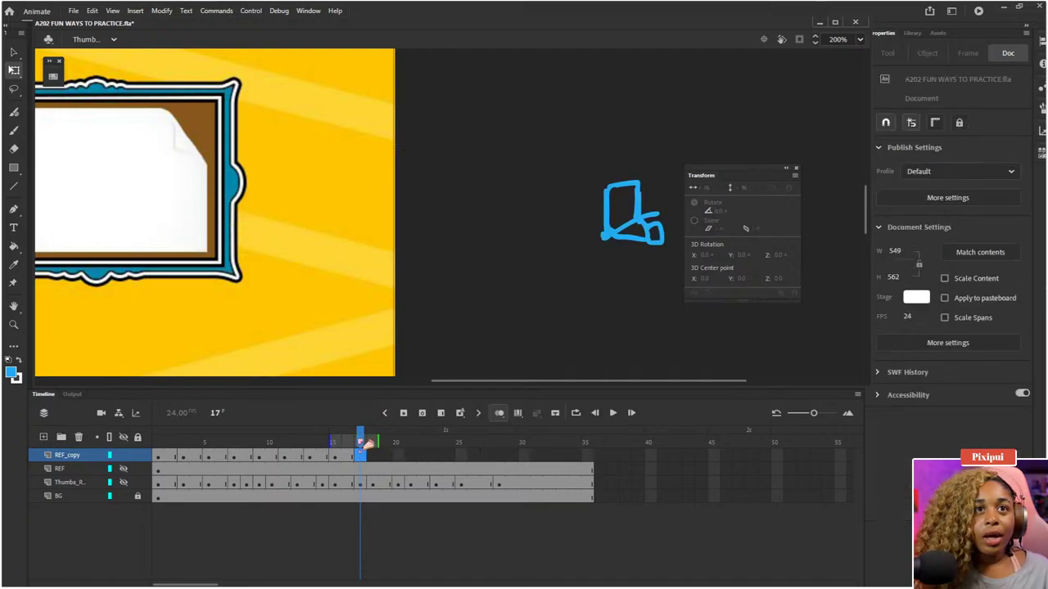
- Move frame 16's boot into the picture frame, nudge it up, deselect, and zoom to 100%
{"action": "left_click", "coordinate": [350, 443]}
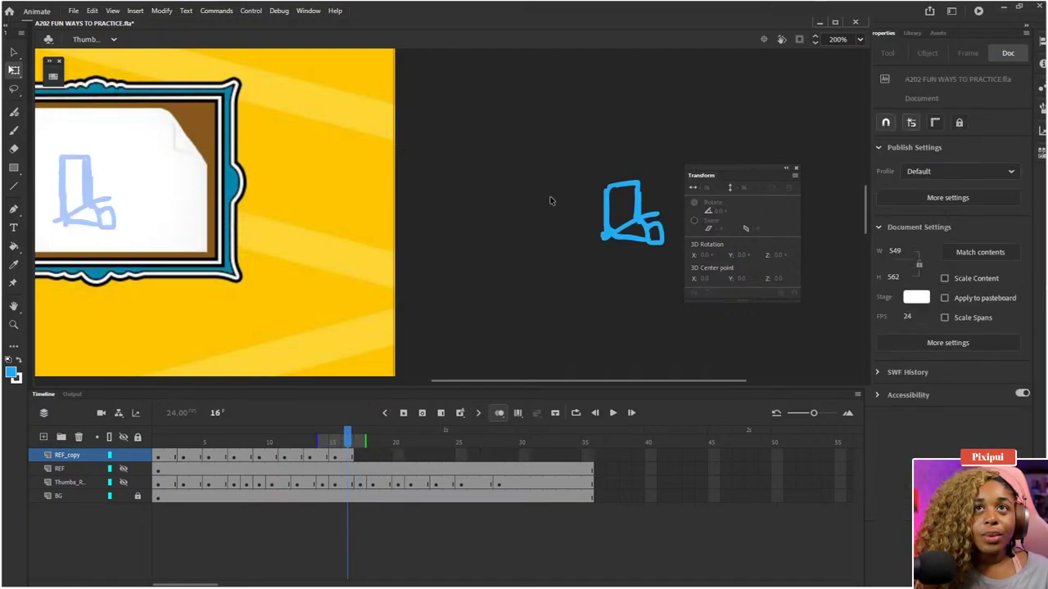
{"action": "left_click_drag", "start_coordinate": [526, 131], "coordinate": [667, 245]}
{"action": "scroll", "coordinate": [497, 248], "scroll_direction": "left", "scroll_amount": 1}
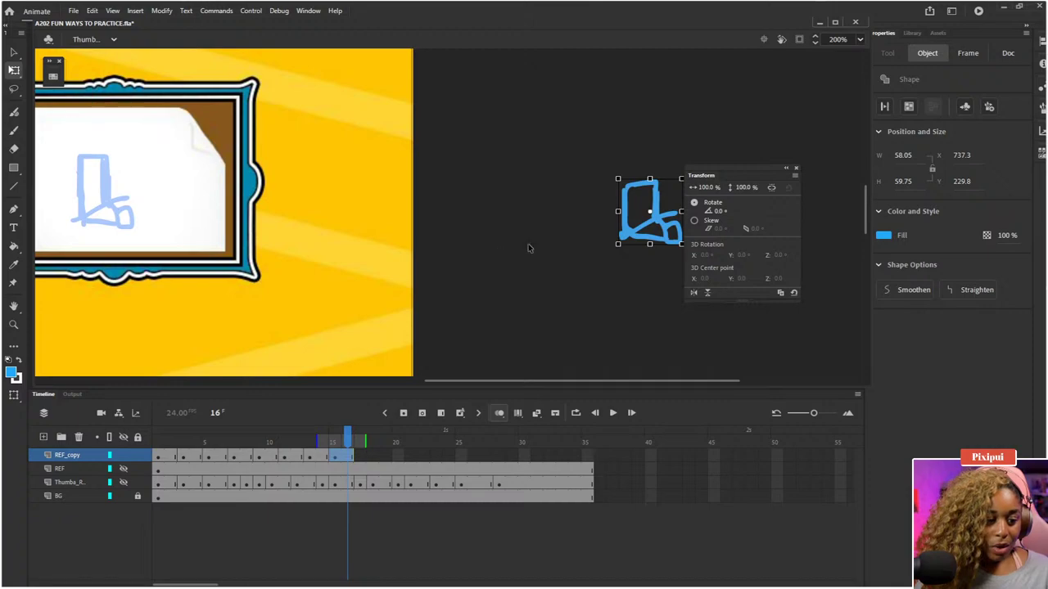
{"action": "left_click_drag", "start_coordinate": [646, 233], "coordinate": [177, 233]}
{"action": "left_click_drag", "start_coordinate": [177, 234], "coordinate": [323, 229]}
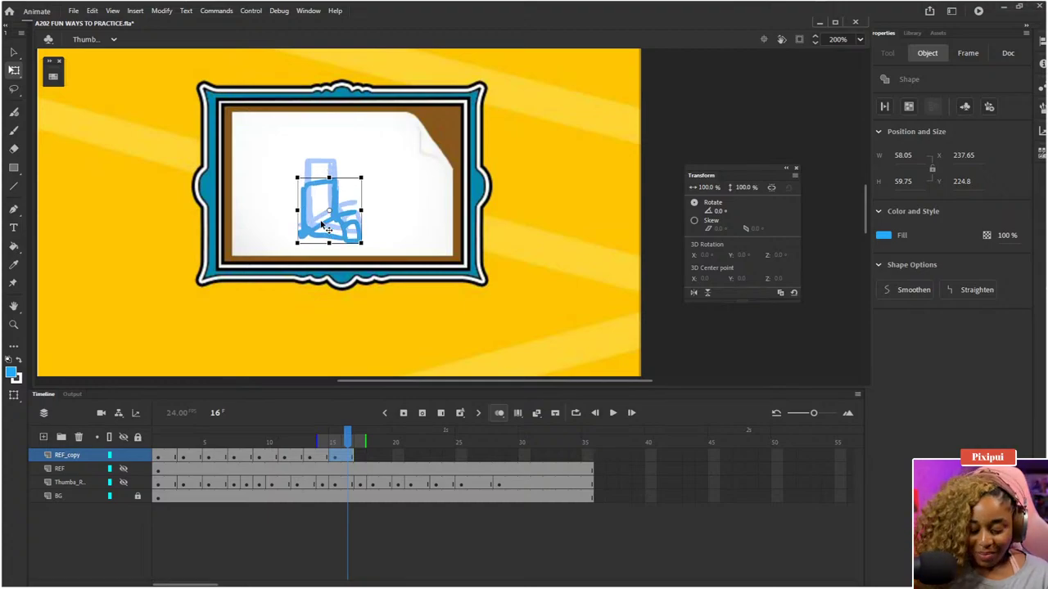
{"action": "key", "text": "Up"}
{"action": "key", "text": "Up"}
{"action": "key", "text": "Up"}
{"action": "key", "text": "Up"}
{"action": "key", "text": "Up"}
{"action": "key", "text": "Up"}
{"action": "key", "text": "Up"}
{"action": "key", "text": "Up"}
{"action": "key", "text": "Right"}
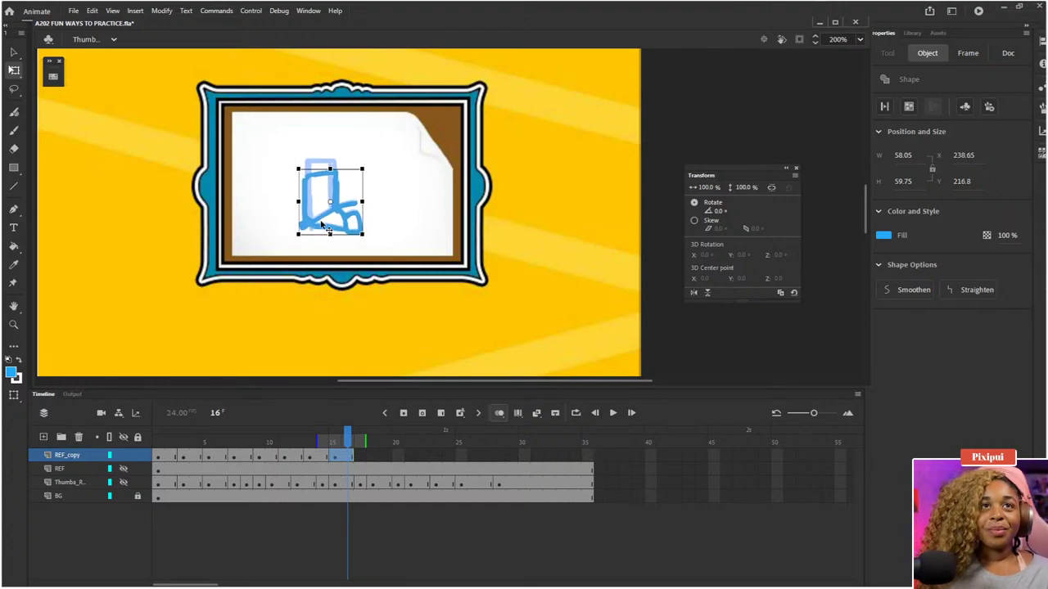
{"action": "left_click_drag", "start_coordinate": [321, 225], "coordinate": [321, 225]}
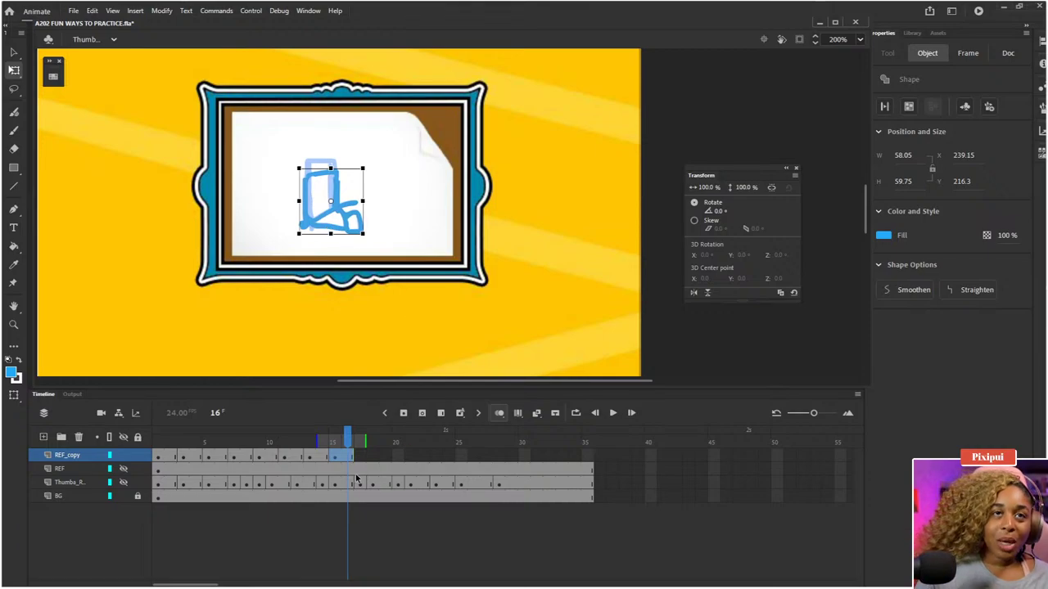
{"action": "left_click", "coordinate": [374, 566]}
{"action": "left_click", "coordinate": [491, 194]}
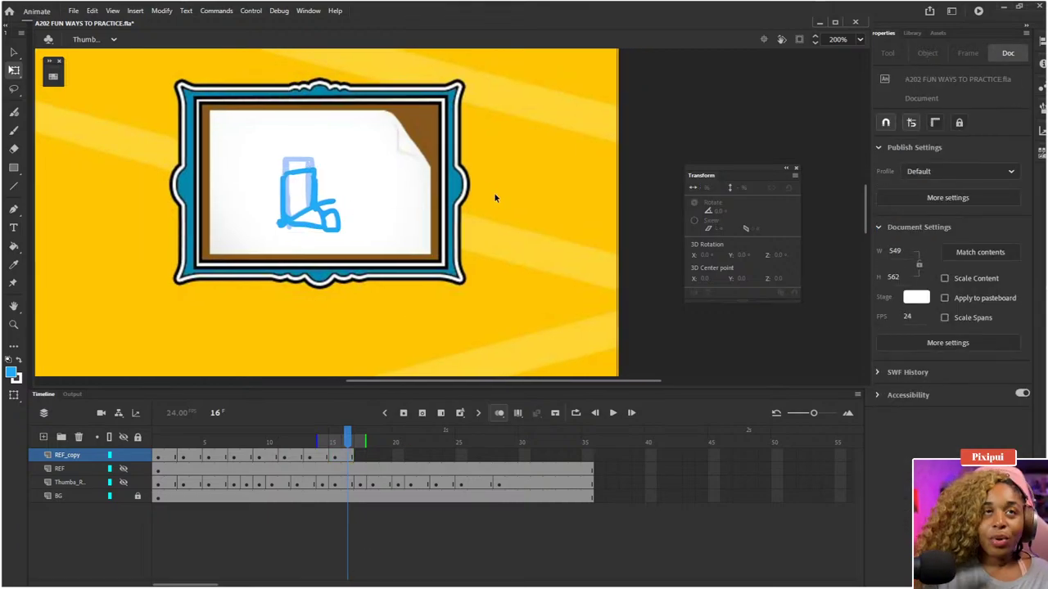
{"action": "key", "text": "ctrl+1"}
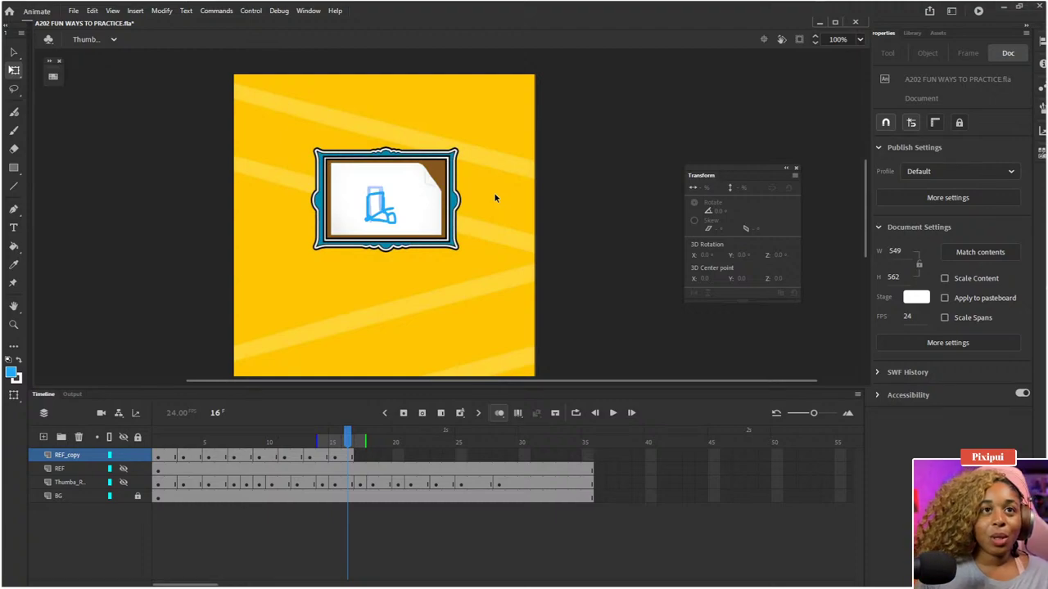
- Loop playback from frame 1 and add a frame at frame 2 to hold the first pose longer
{"action": "left_click", "coordinate": [575, 413]}
{"action": "left_click_drag", "start_coordinate": [339, 434], "coordinate": [4, 436]}
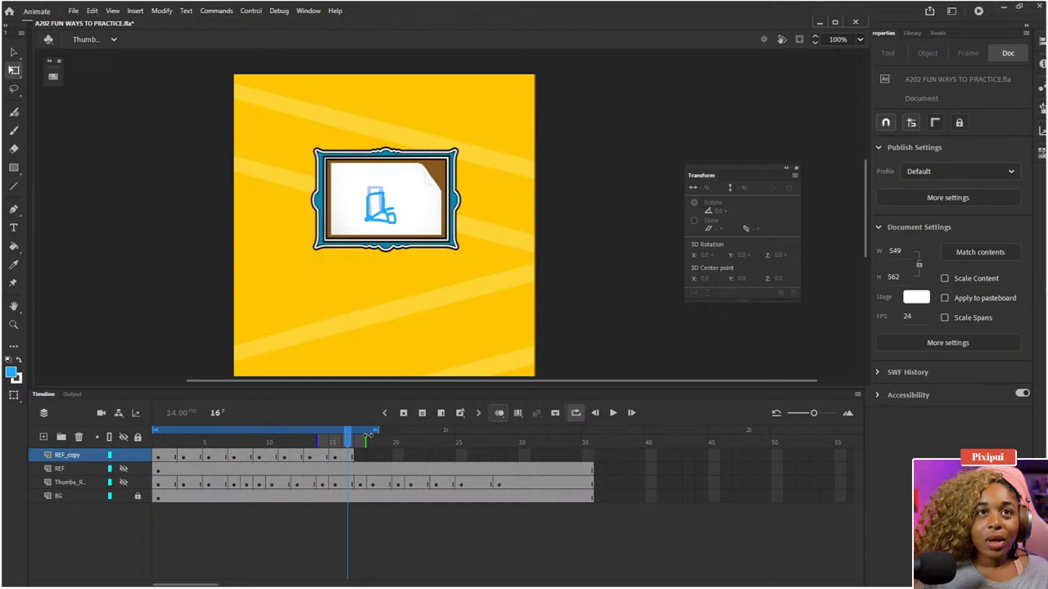
{"action": "key", "text": "Return"}
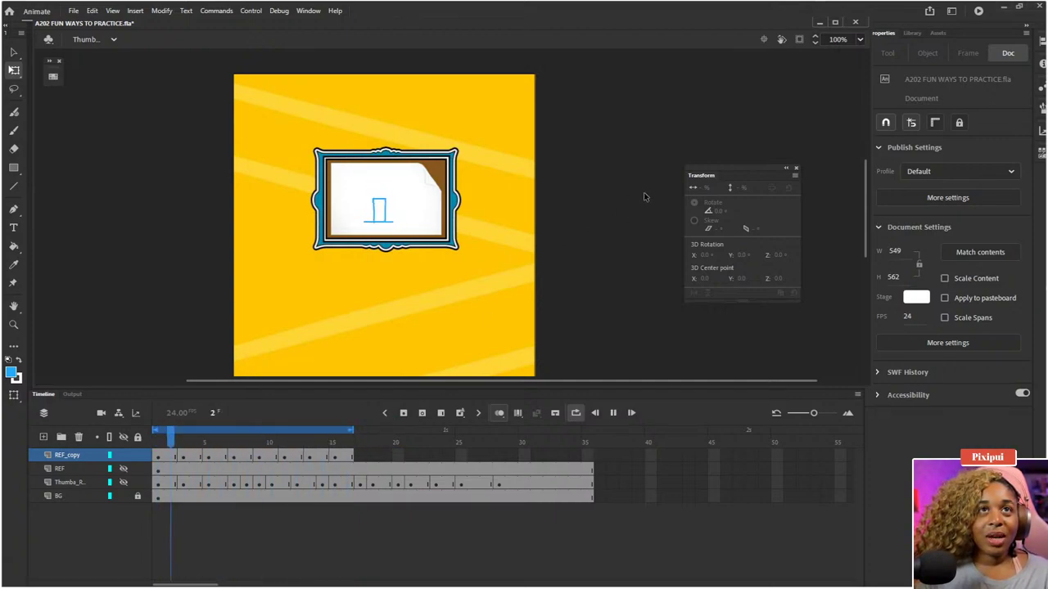
{"action": "left_click", "coordinate": [178, 432]}
{"action": "left_click", "coordinate": [169, 460]}
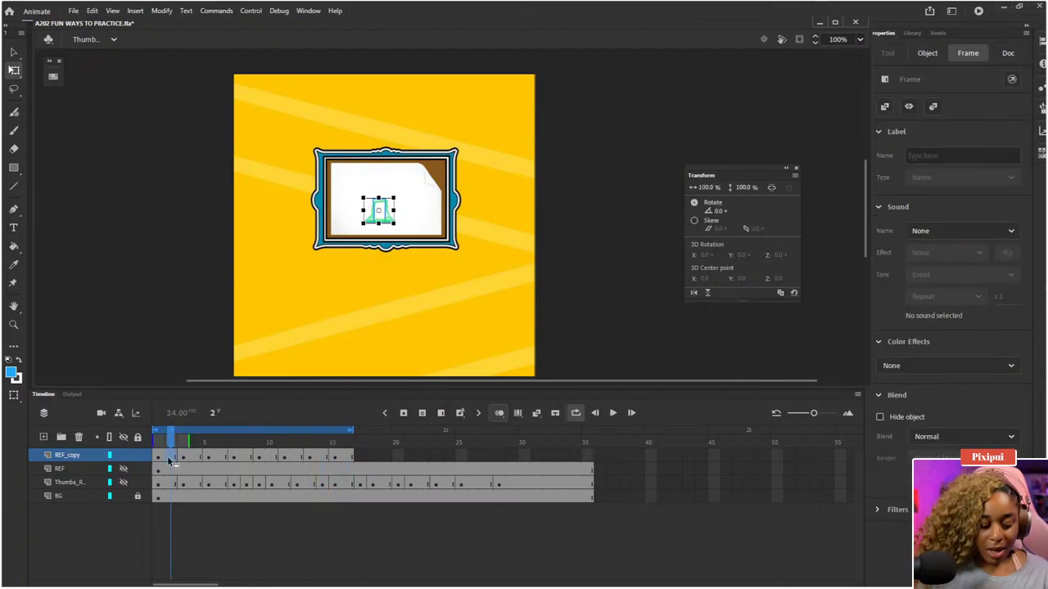
{"action": "key", "text": "F5"}
{"action": "key", "text": "F5"}
{"action": "key", "text": "F5"}
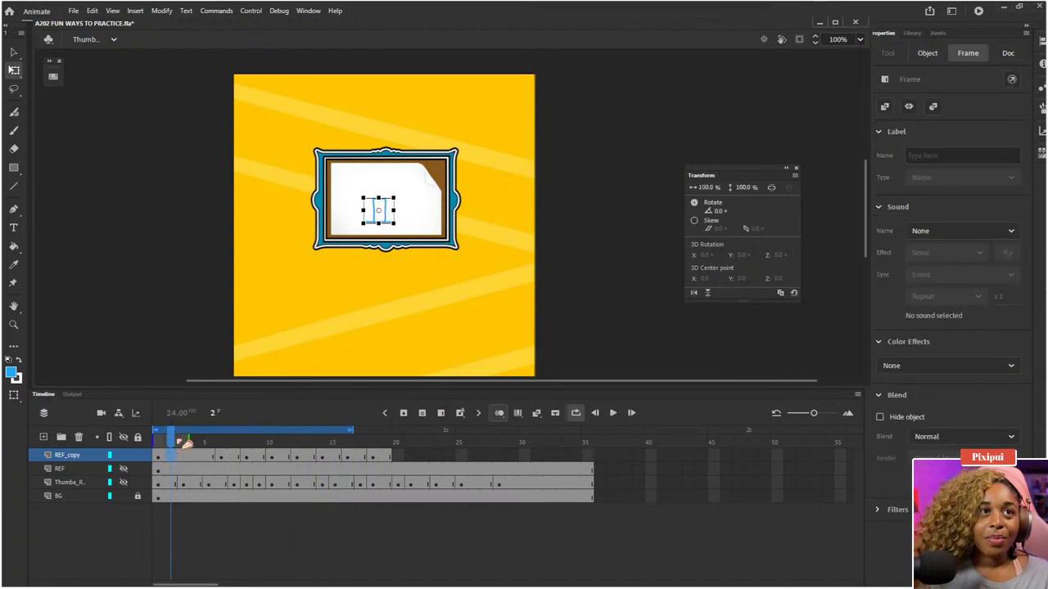
{"action": "left_click", "coordinate": [158, 432]}
{"action": "key", "text": "Return"}
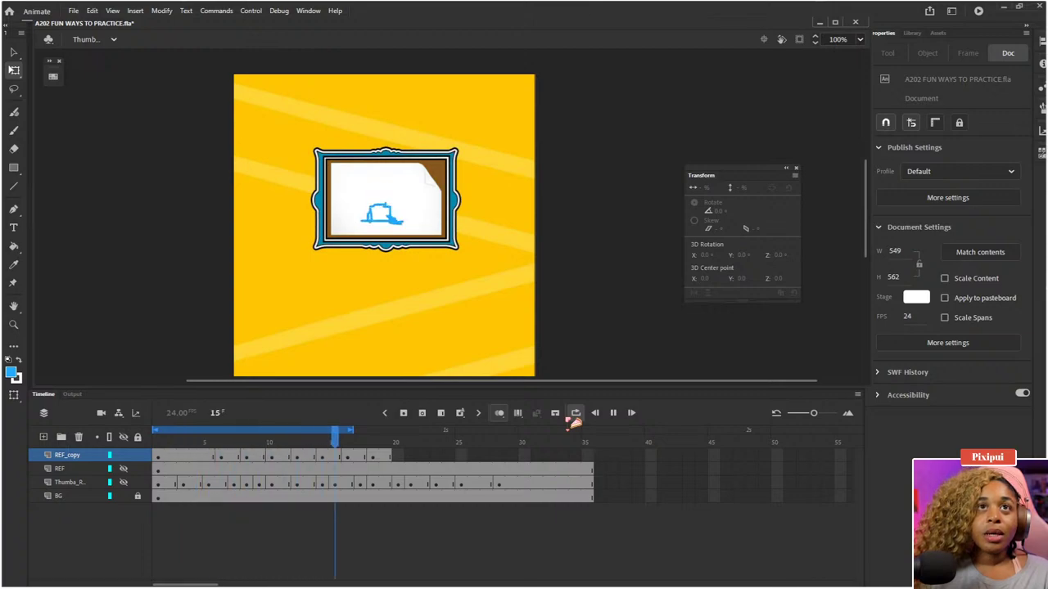
{"action": "key", "text": "Return"}
- Add two frames to the frame 18 hold and extend the loop to about frame 27
{"action": "left_click", "coordinate": [372, 457]}
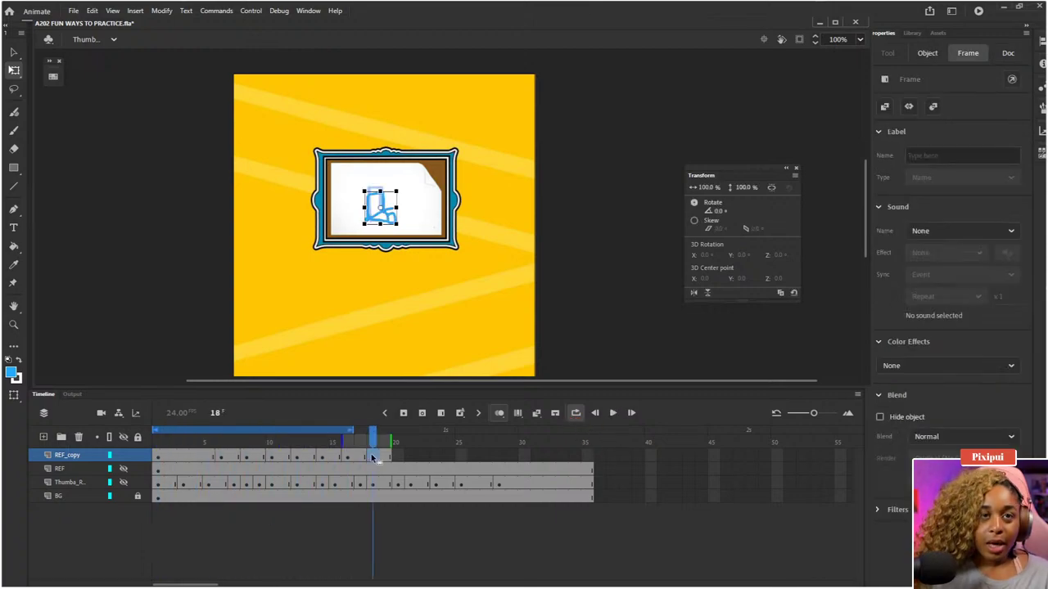
{"action": "key", "text": "F5"}
{"action": "key", "text": "F5"}
{"action": "key", "text": "F5"}
{"action": "key", "text": "F5"}
{"action": "key", "text": "F5"}
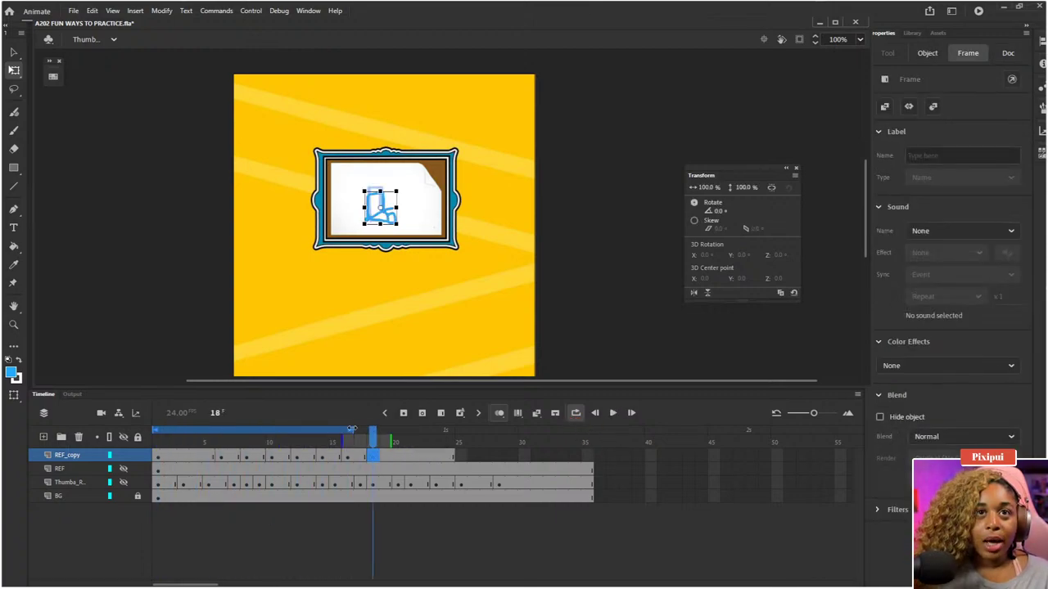
{"action": "key", "text": "F5"}
{"action": "key", "text": "F5"}
{"action": "key", "text": "F5"}
{"action": "key", "text": "F5"}
{"action": "key", "text": "F5"}
{"action": "left_click_drag", "start_coordinate": [352, 428], "coordinate": [498, 435]}
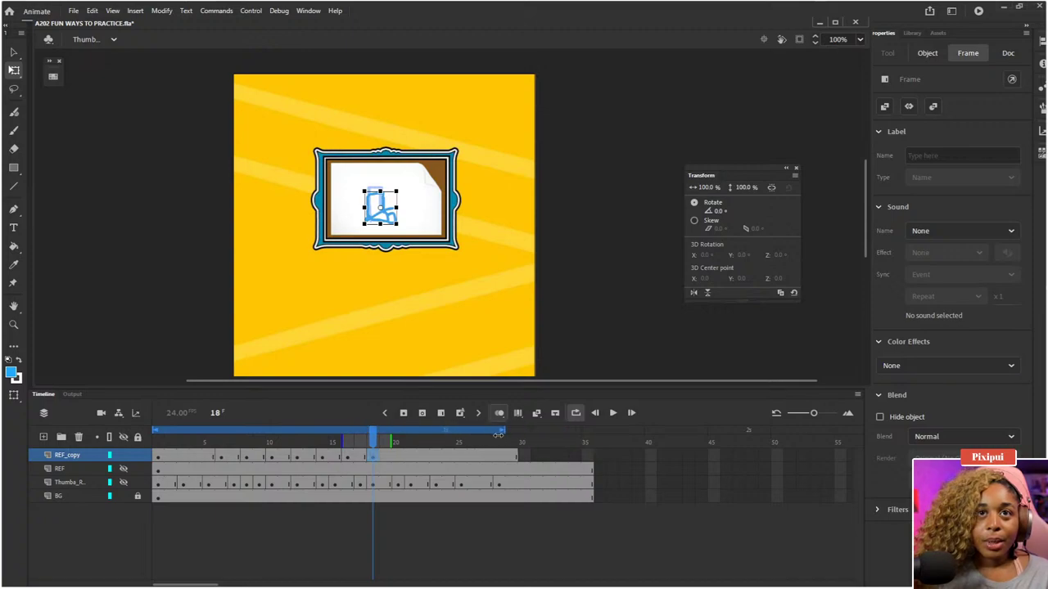
{"action": "key", "text": "Return"}
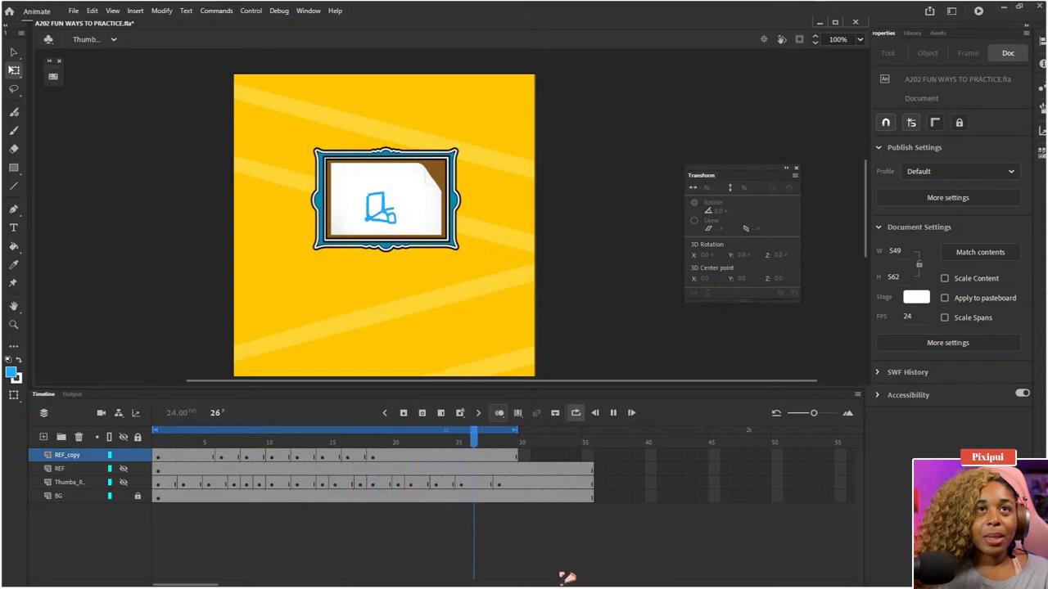
- Remove a frame from the frame 12 hold and add one back at frame 28
{"action": "left_click", "coordinate": [284, 459]}
{"action": "mouse_move", "coordinate": [297, 439]}
{"action": "left_mouse_down"}
{"action": "mouse_move", "coordinate": [316, 439]}
{"action": "mouse_move", "coordinate": [286, 440]}
{"action": "mouse_move", "coordinate": [298, 439]}
{"action": "left_mouse_up"}
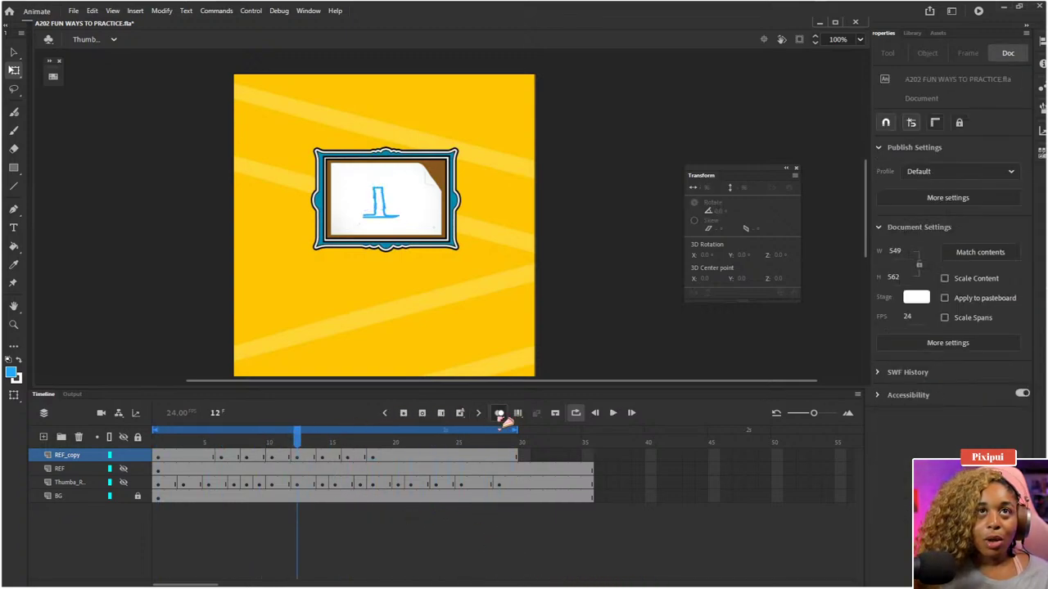
{"action": "left_click", "coordinate": [282, 444]}
{"action": "left_click", "coordinate": [296, 457]}
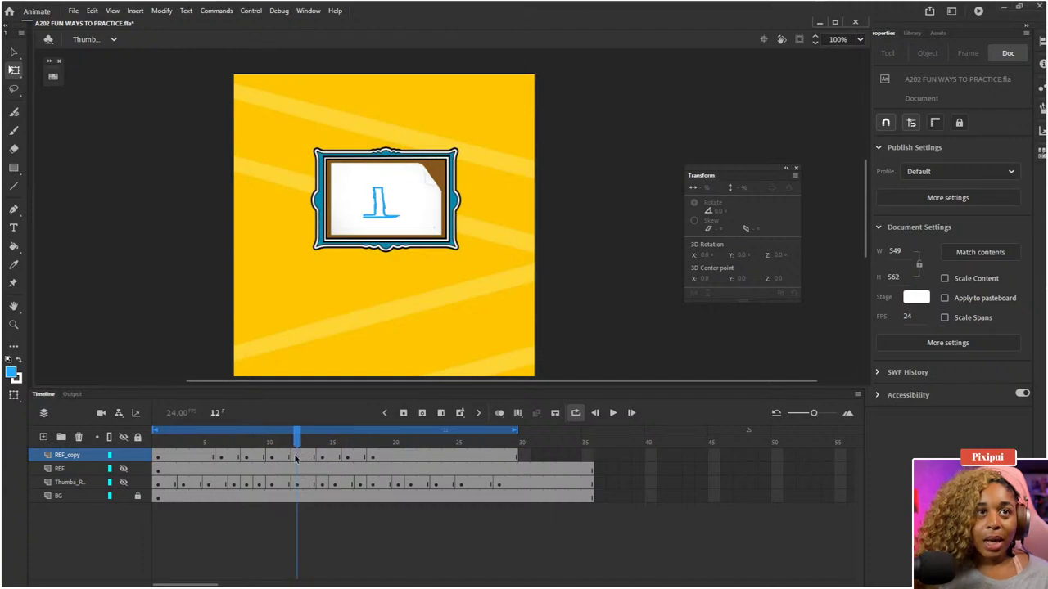
{"action": "key", "text": "shift+F5"}
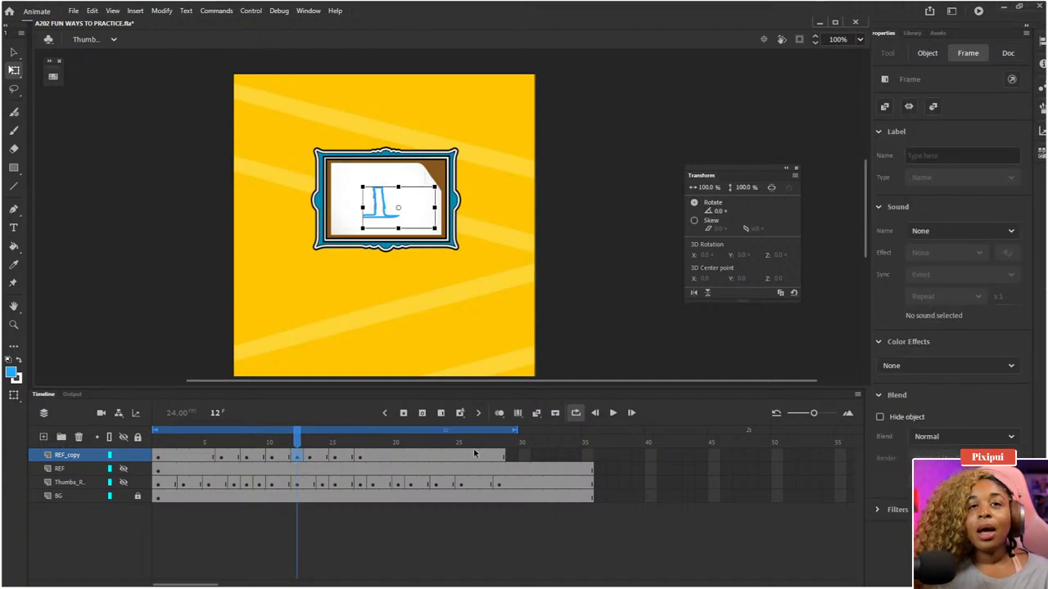
{"action": "left_click", "coordinate": [499, 455]}
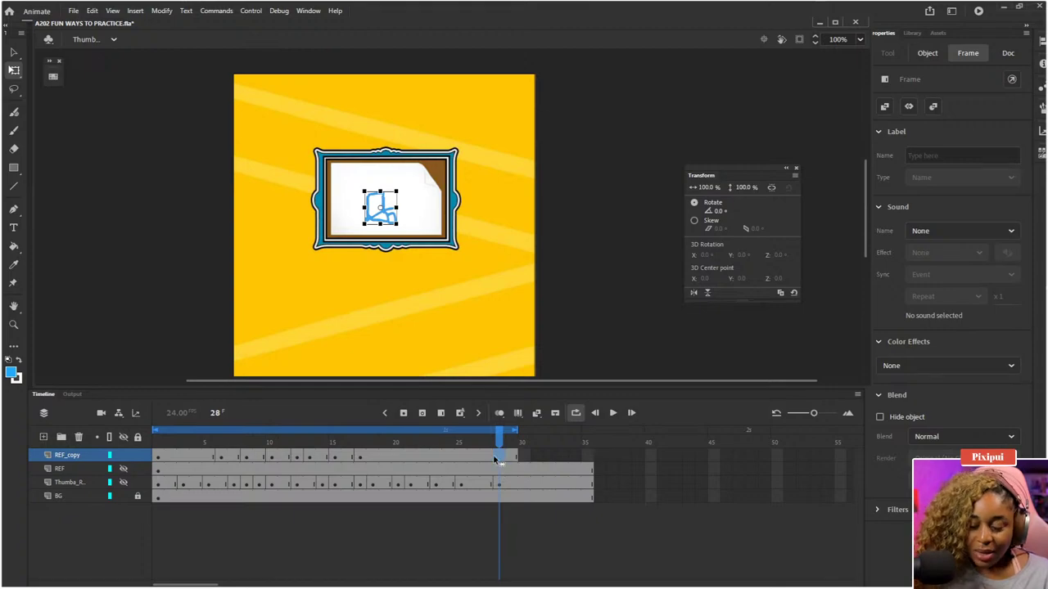
{"action": "key", "text": "F5"}
- Play from frame 1, then remove two frames from the frame 9 hold
{"action": "left_click_drag", "start_coordinate": [425, 445], "coordinate": [94, 440]}
{"action": "key", "text": "Return"}
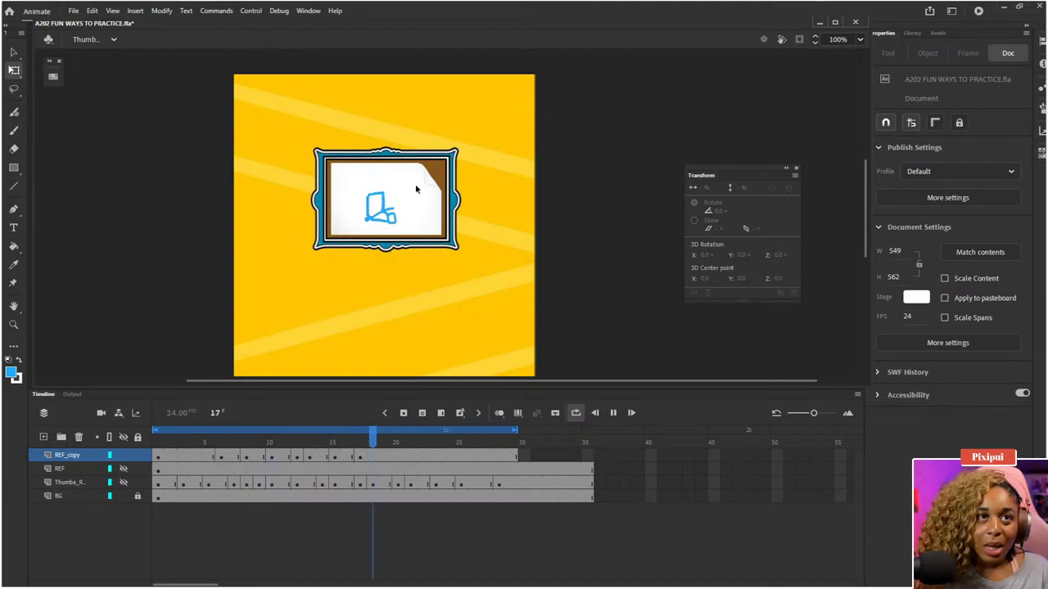
{"action": "left_click", "coordinate": [260, 457]}
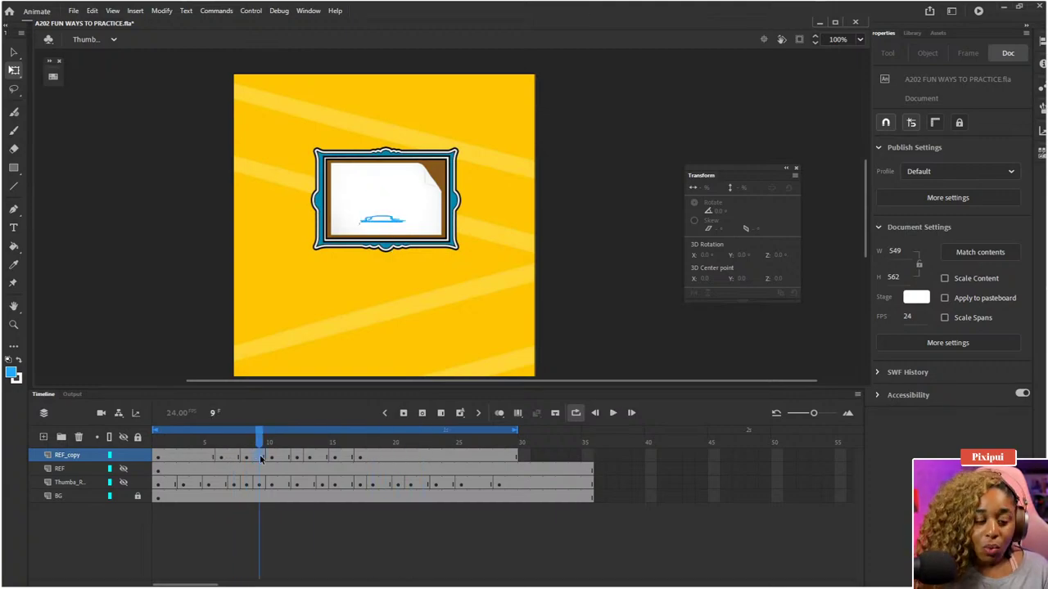
{"action": "left_click", "coordinate": [260, 456]}
{"action": "key", "text": "shift+F5"}
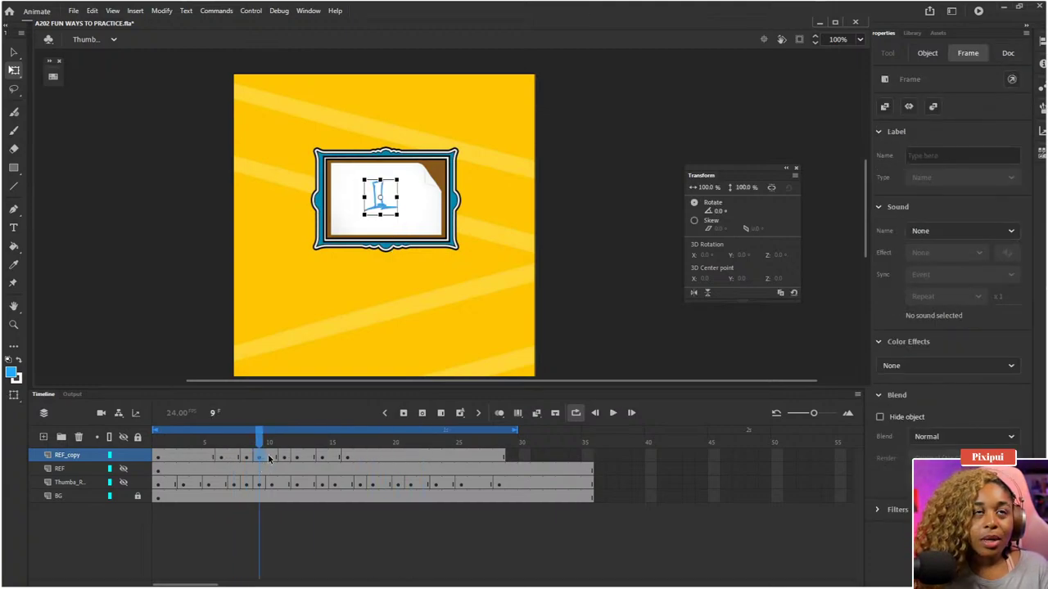
{"action": "key", "text": "shift+F5"}
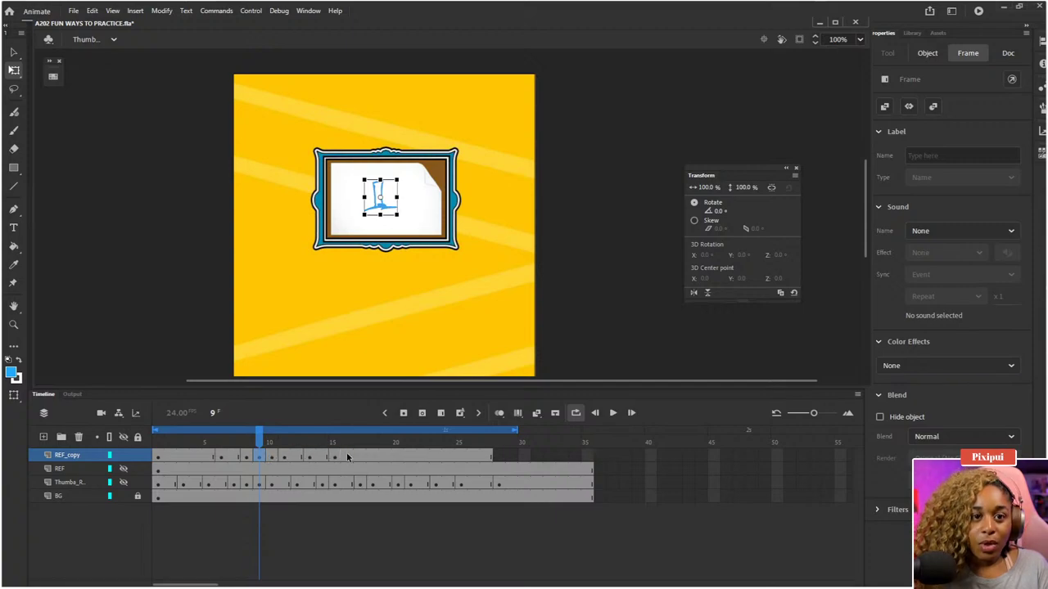
- Add frames back around frame 16 and replay the animation from frame 1
{"action": "left_click", "coordinate": [347, 457]}
{"action": "key", "text": "F5"}
{"action": "key", "text": "F5"}
{"action": "key", "text": "shift+comma"}
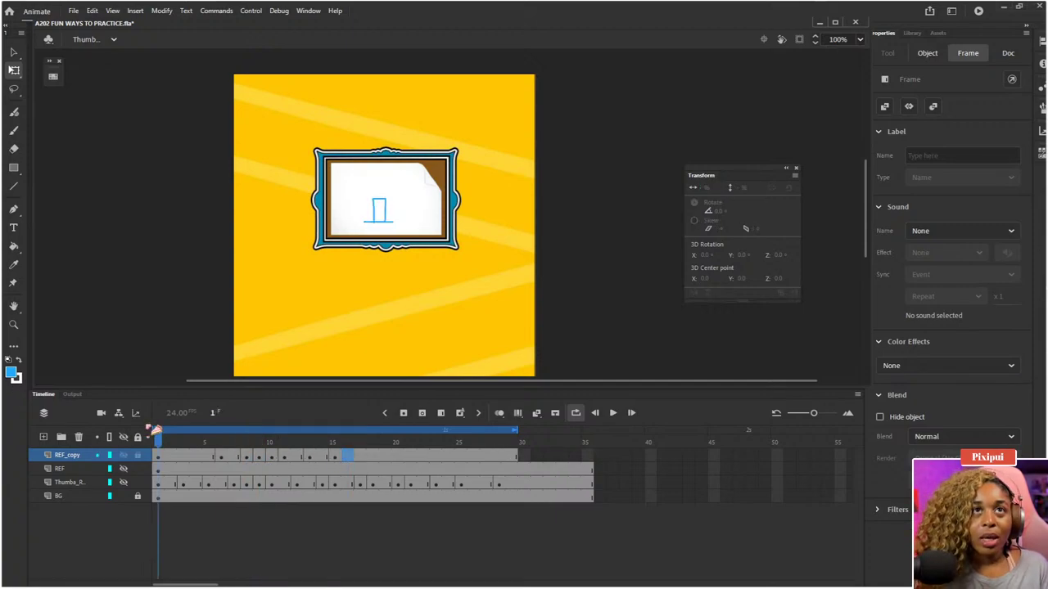
{"action": "left_click", "coordinate": [594, 339]}
{"action": "key", "text": "Return"}
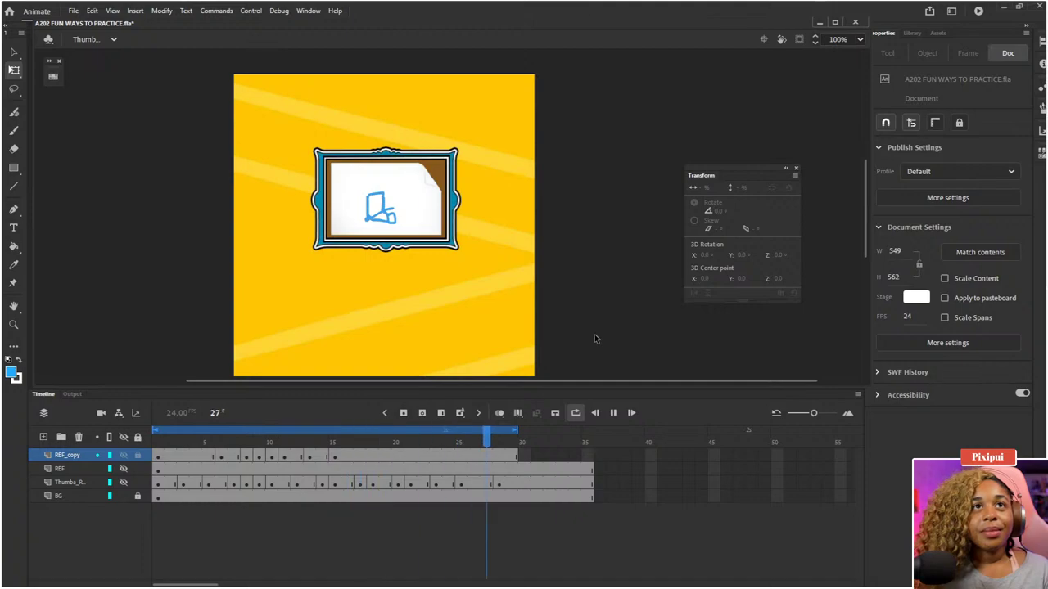
- Add a frame to the frame 10 pose hold and play to review the timing
{"action": "key", "text": "Return"}
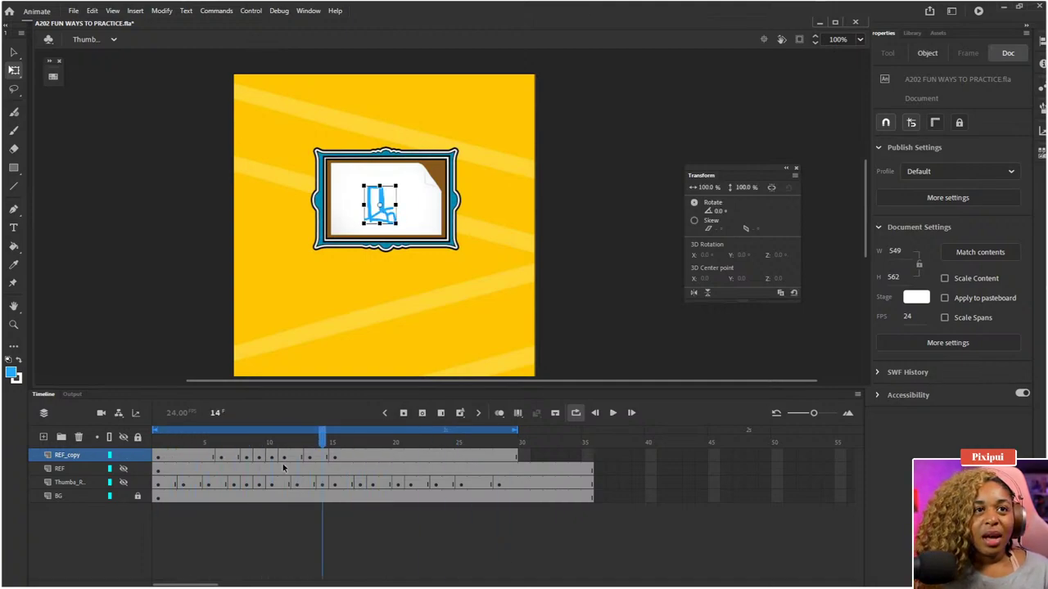
{"action": "left_click", "coordinate": [273, 458]}
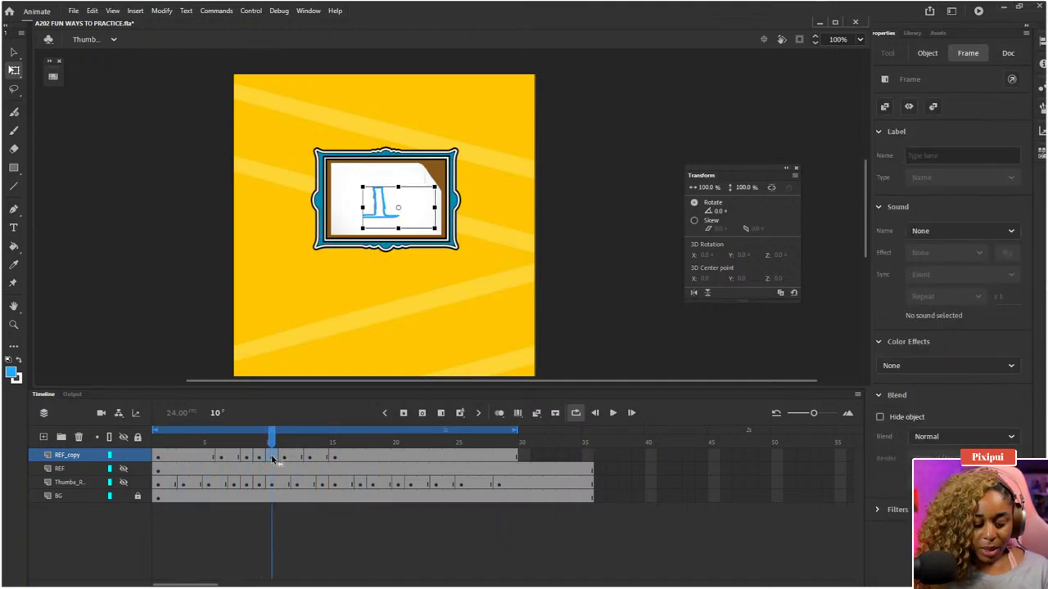
{"action": "key", "text": "F5"}
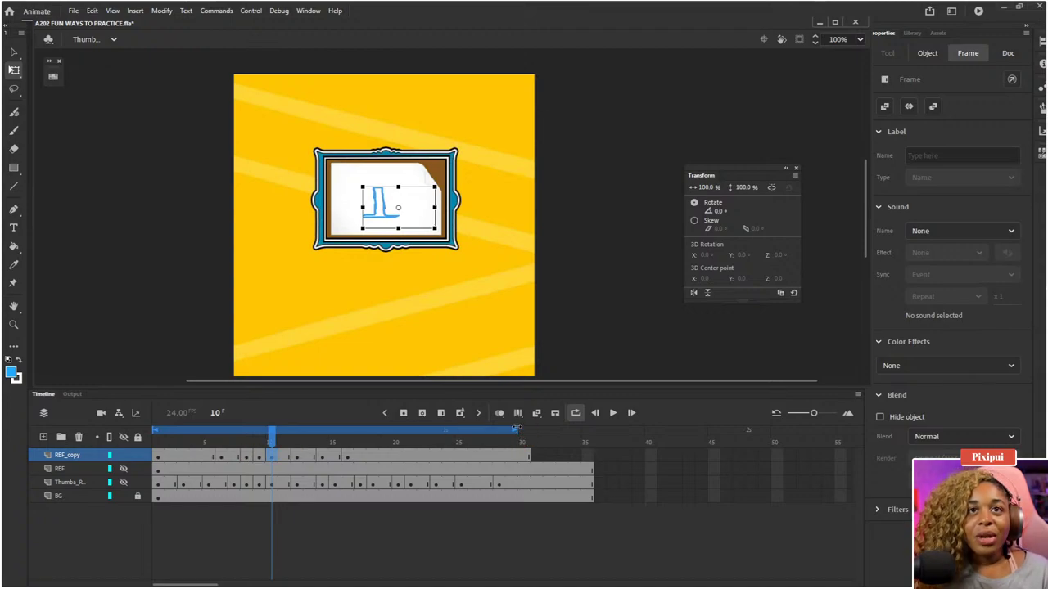
{"action": "key", "text": "Return"}
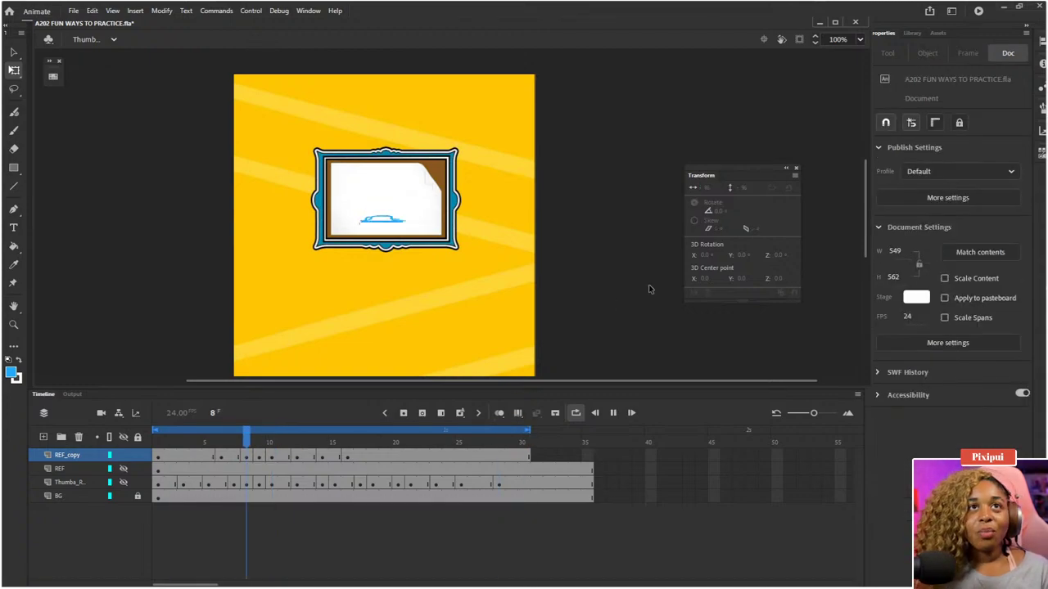